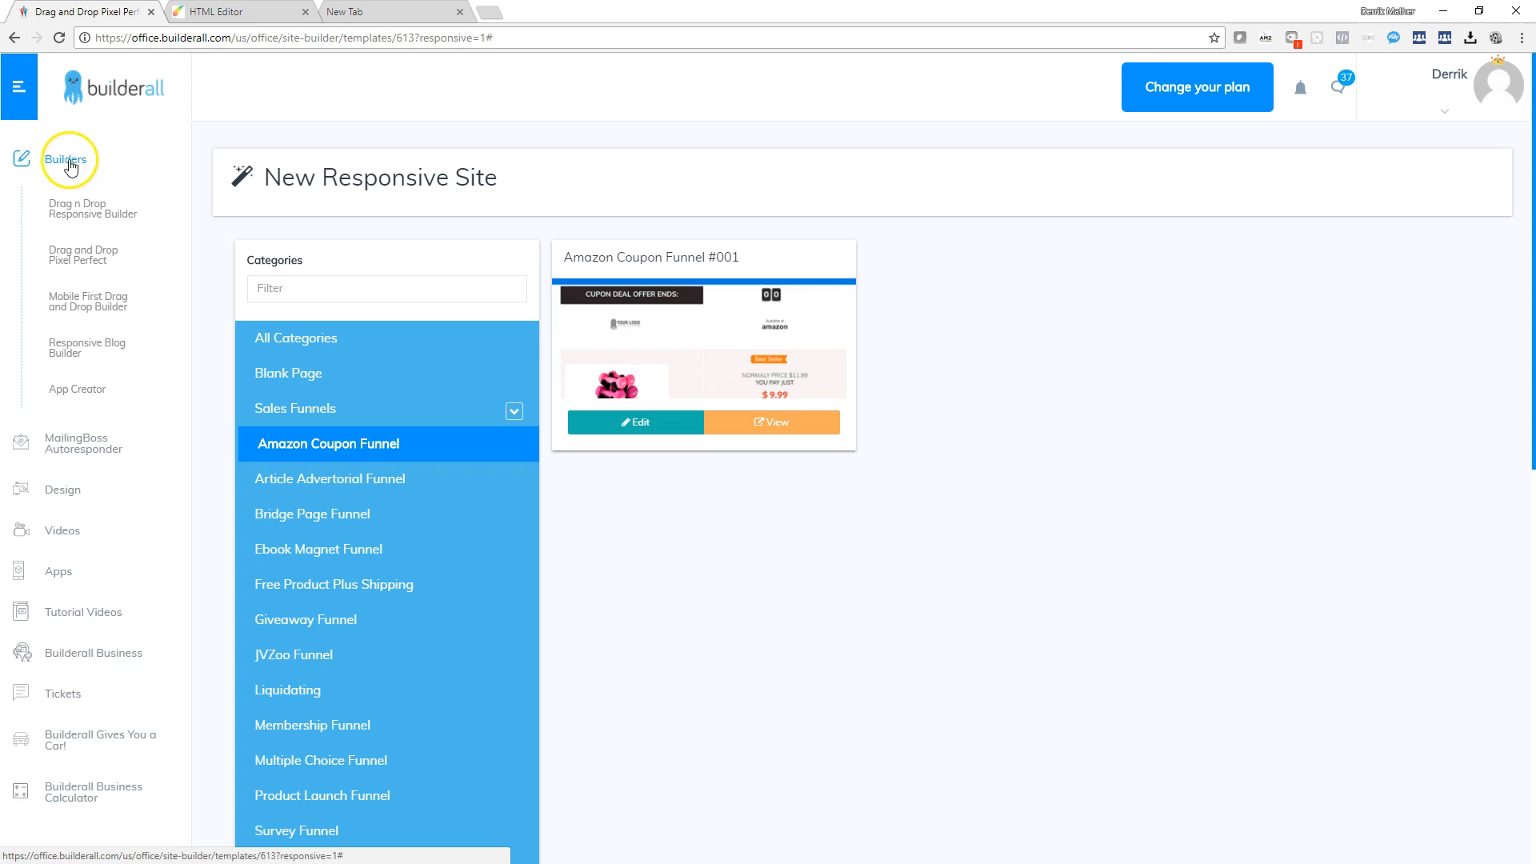
Step: Examine the responsive site builder options and the template categories listed under Sales Funnels
click(73, 164)
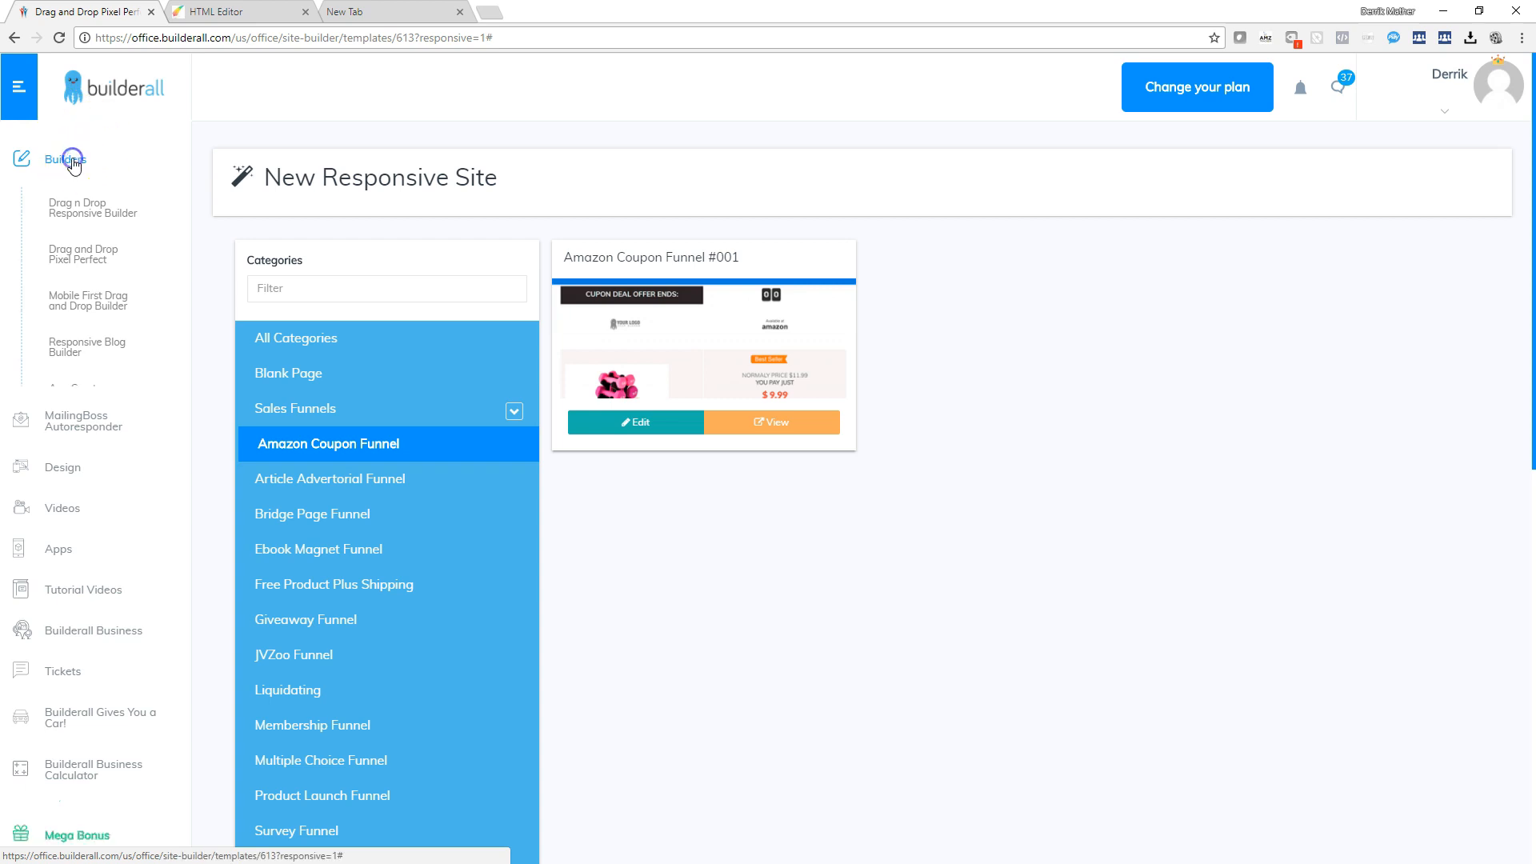
click(64, 166)
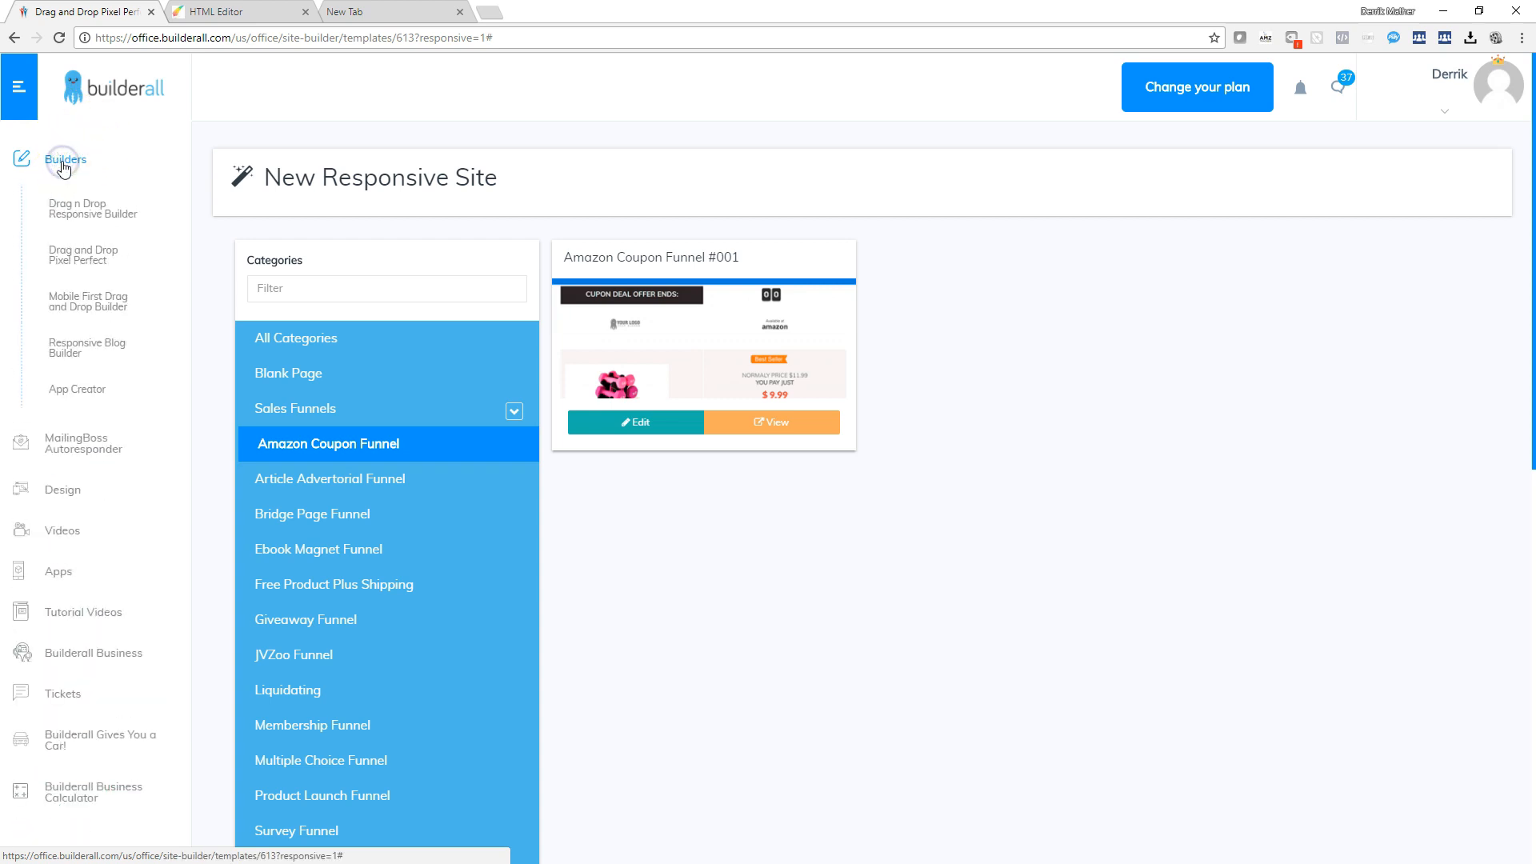
click(69, 214)
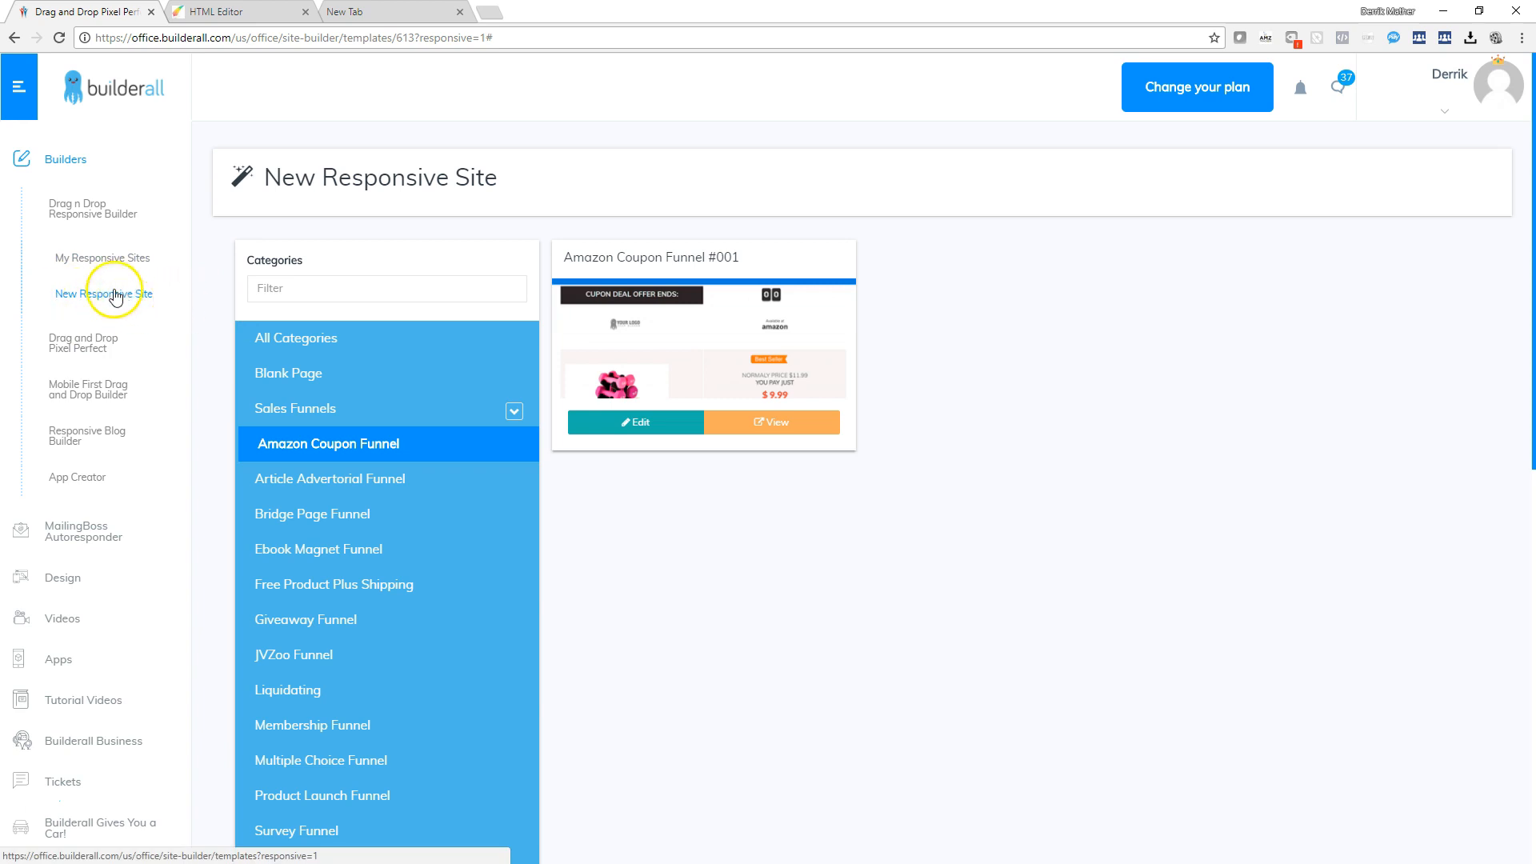
click(514, 412)
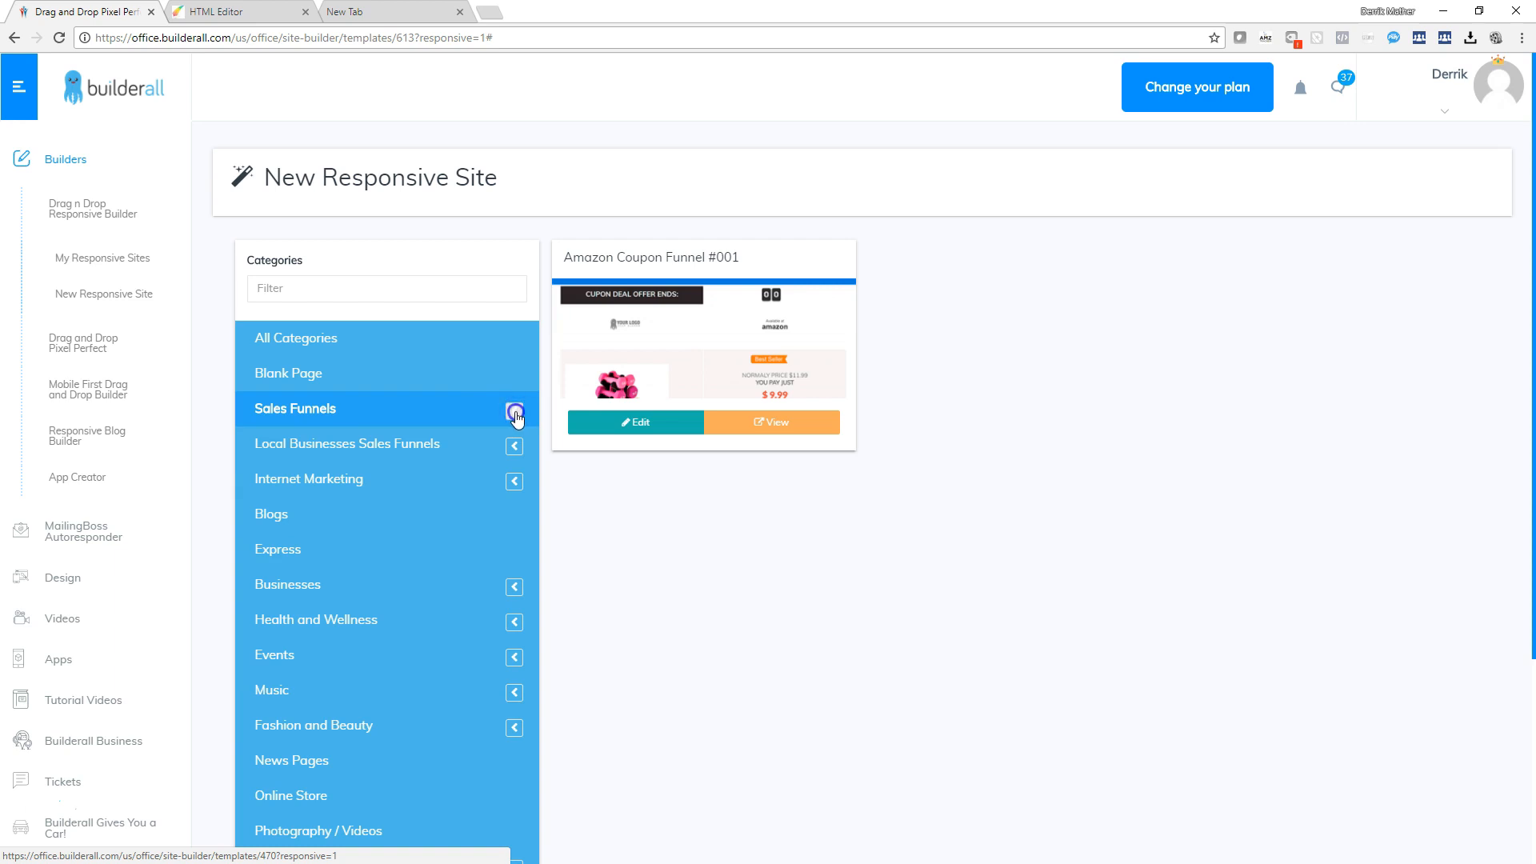
click(514, 412)
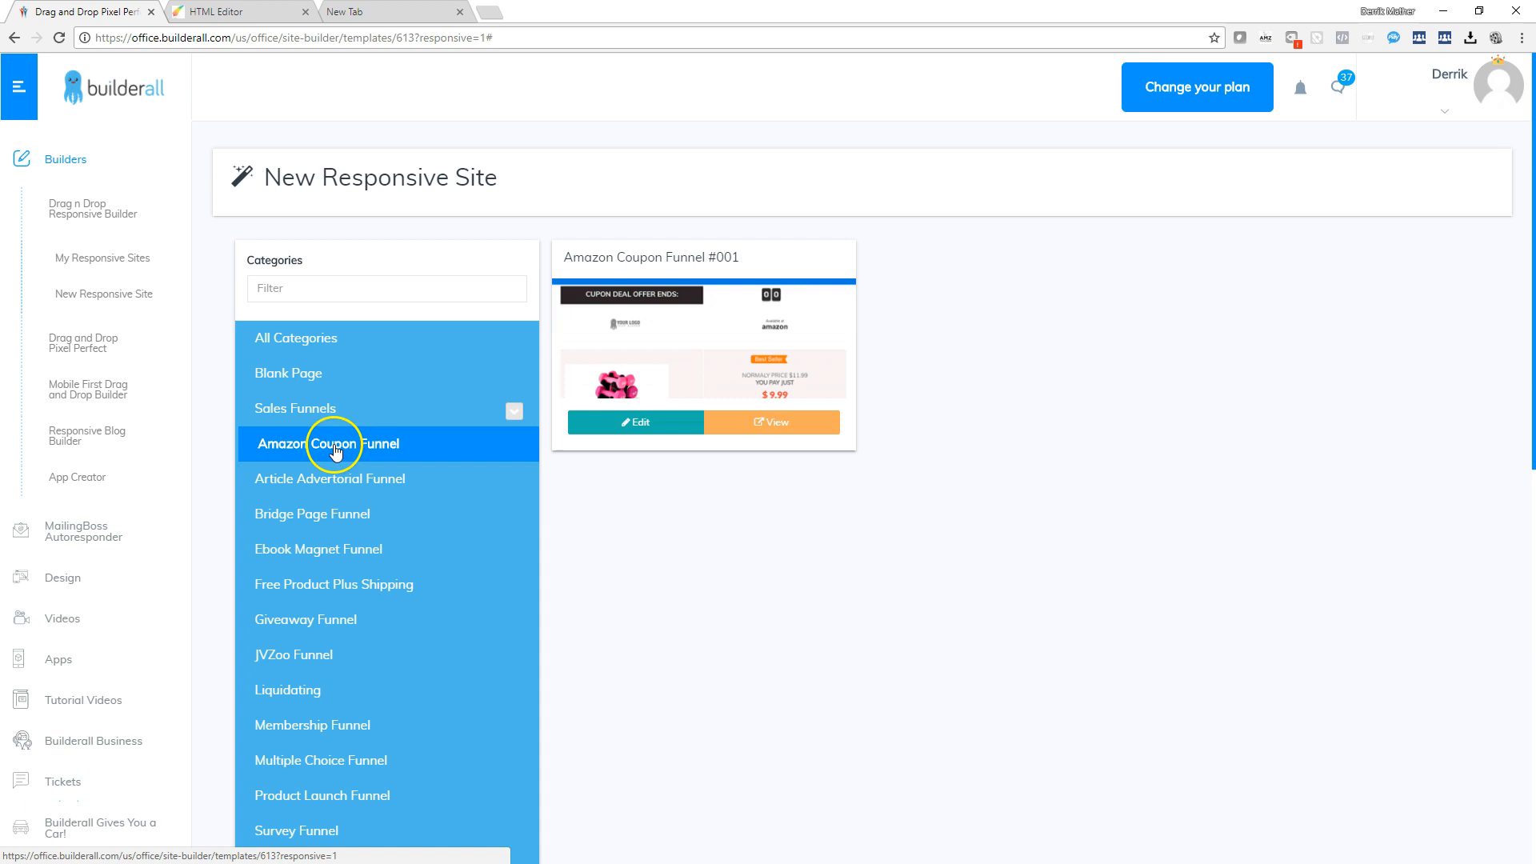
scroll(422, 540, down, 2)
scroll(422, 546, down, 8)
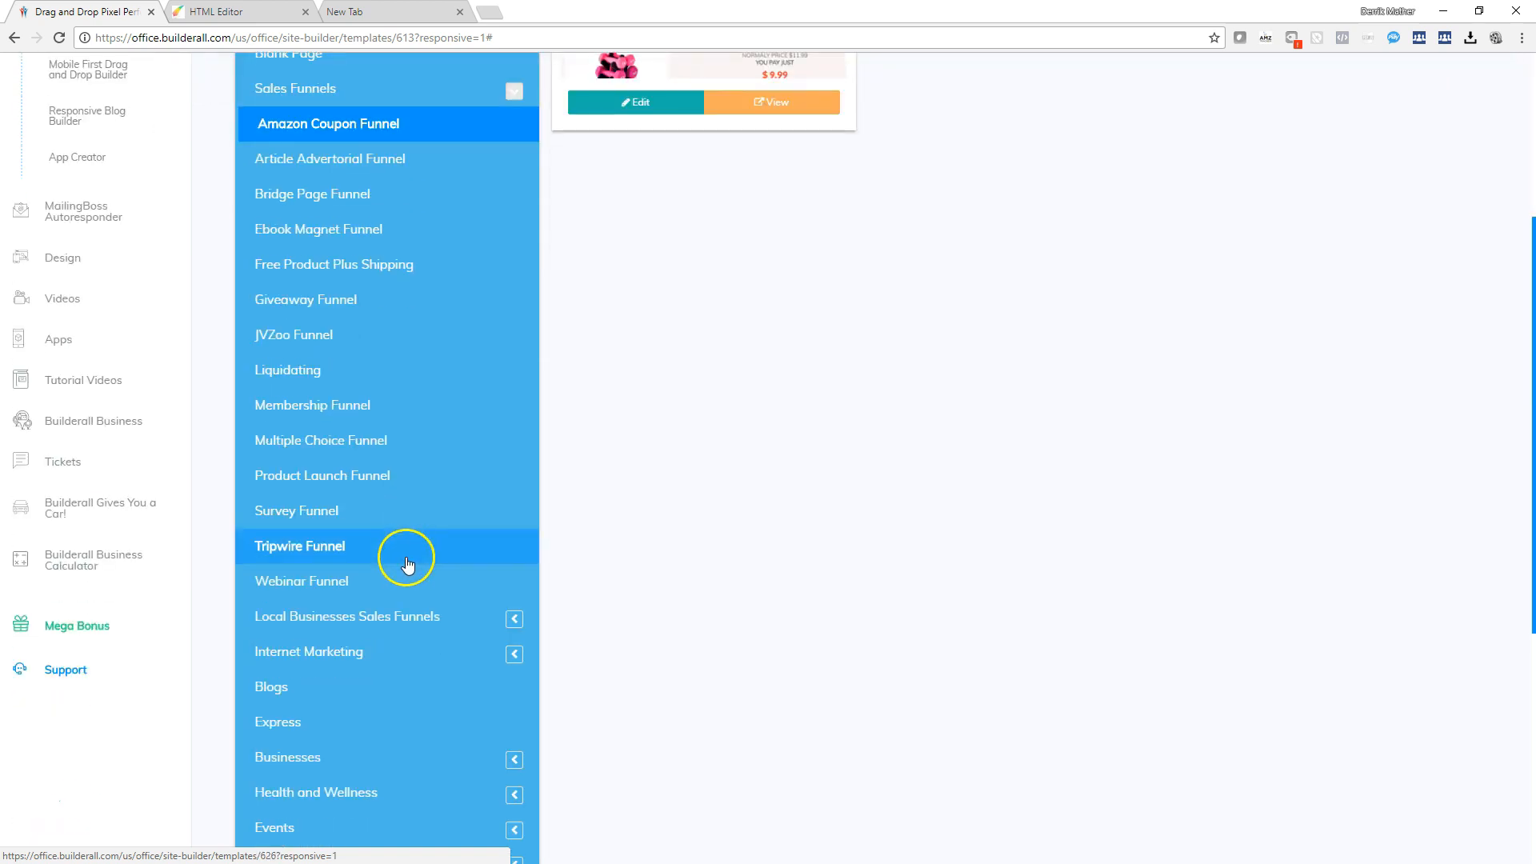
scroll(386, 586, up, 10)
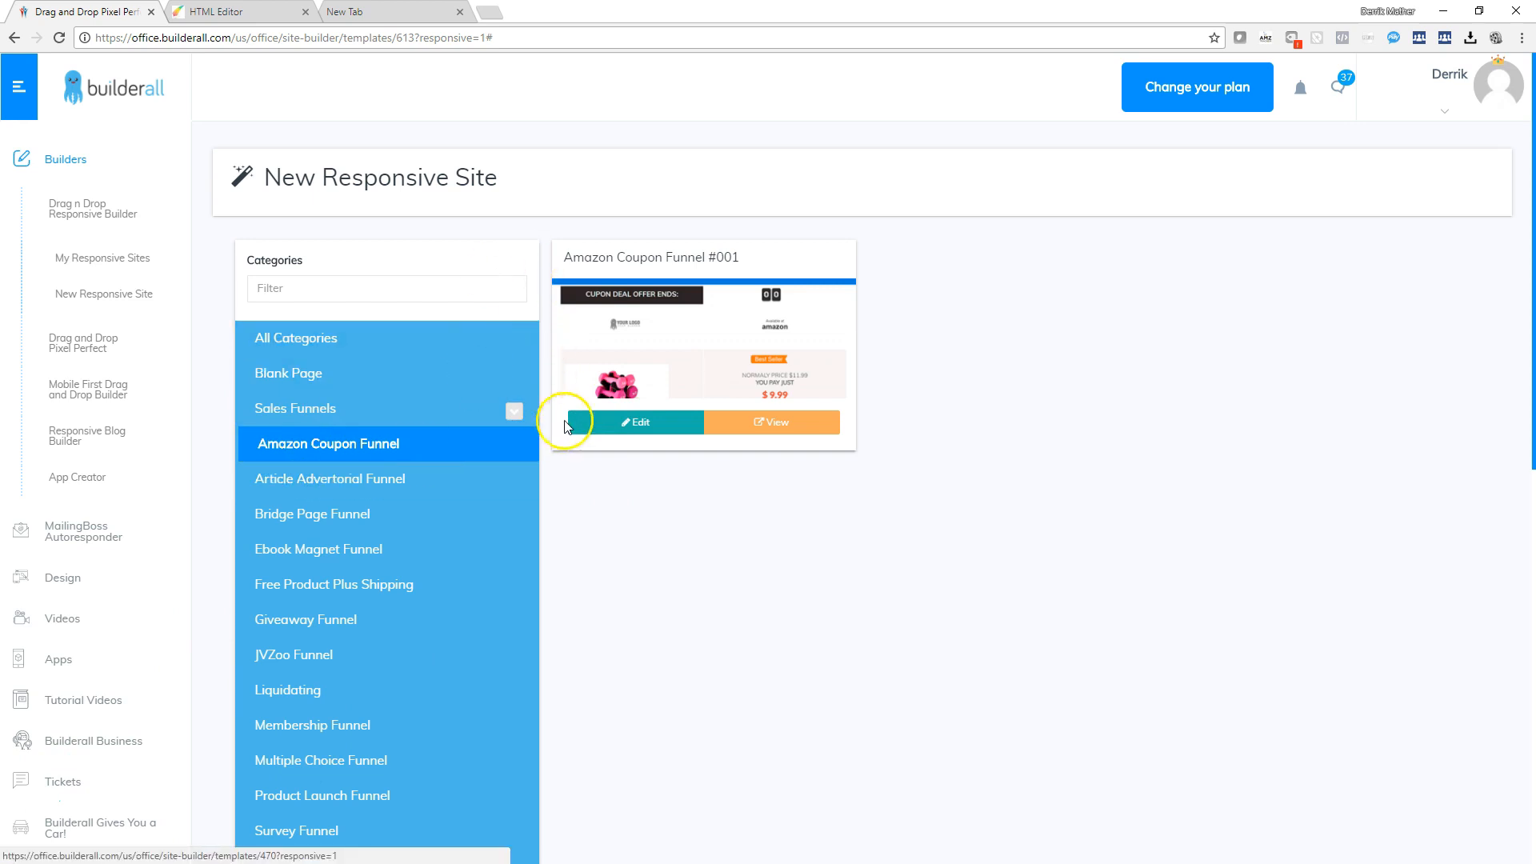
Step: In the open HTML Editor page, correct the misspelled header text to "COUPON DEAL OFFER ENDS:"
click(232, 12)
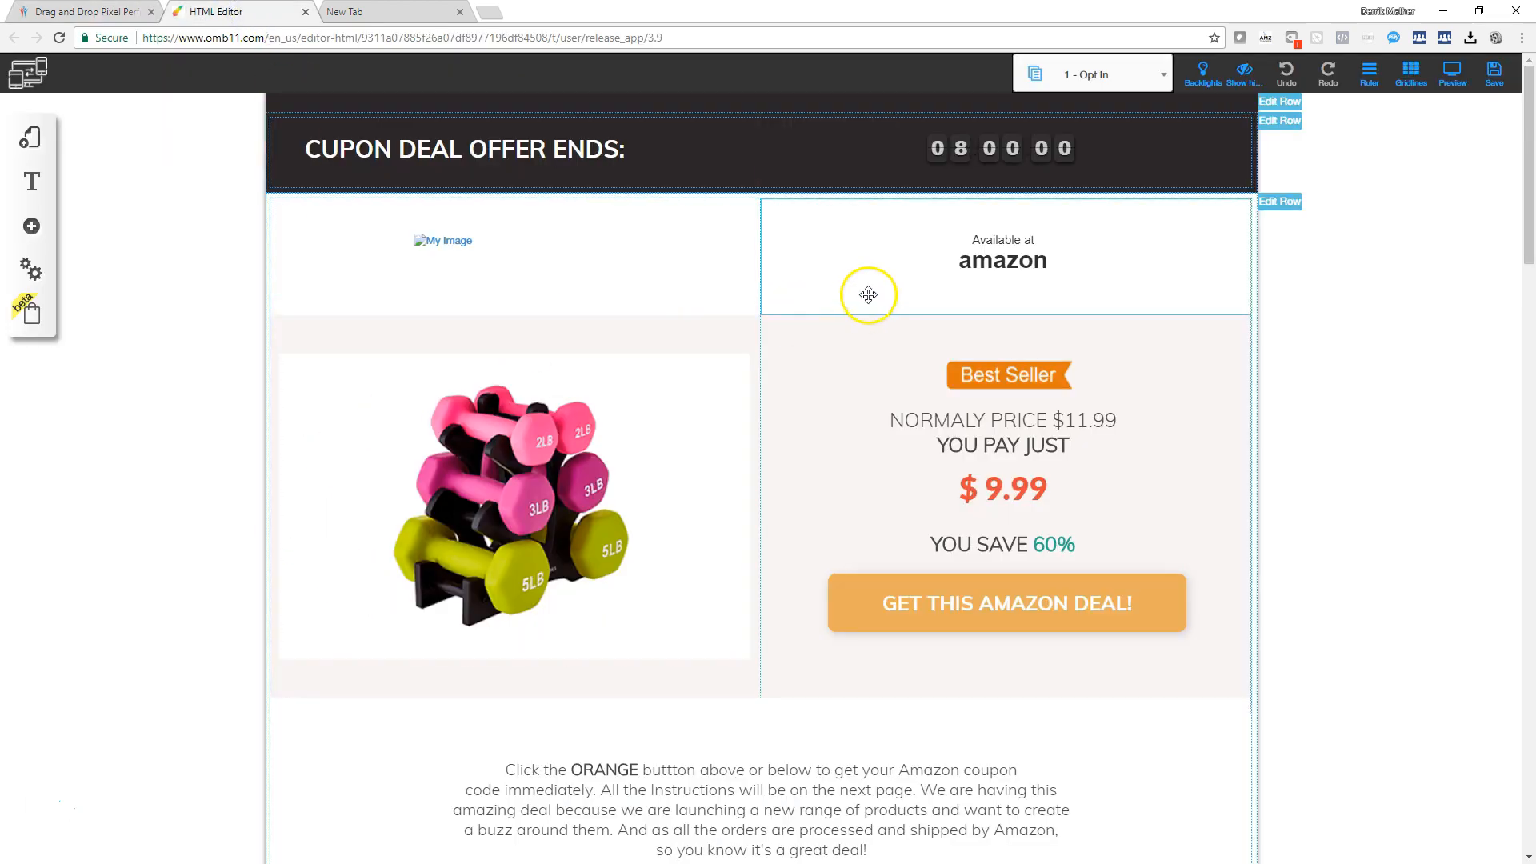
click(560, 102)
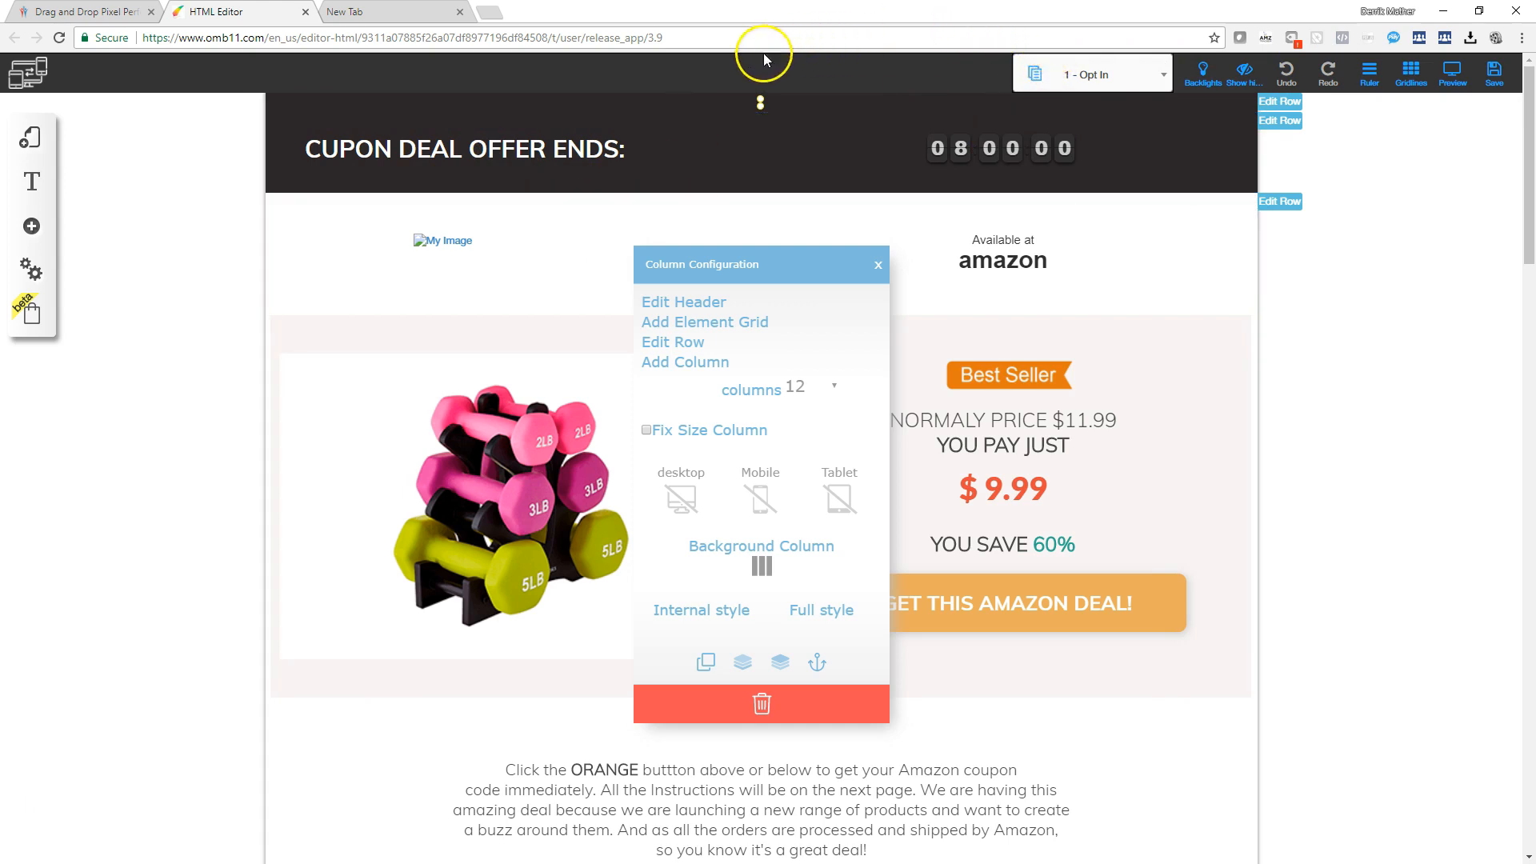
click(342, 150)
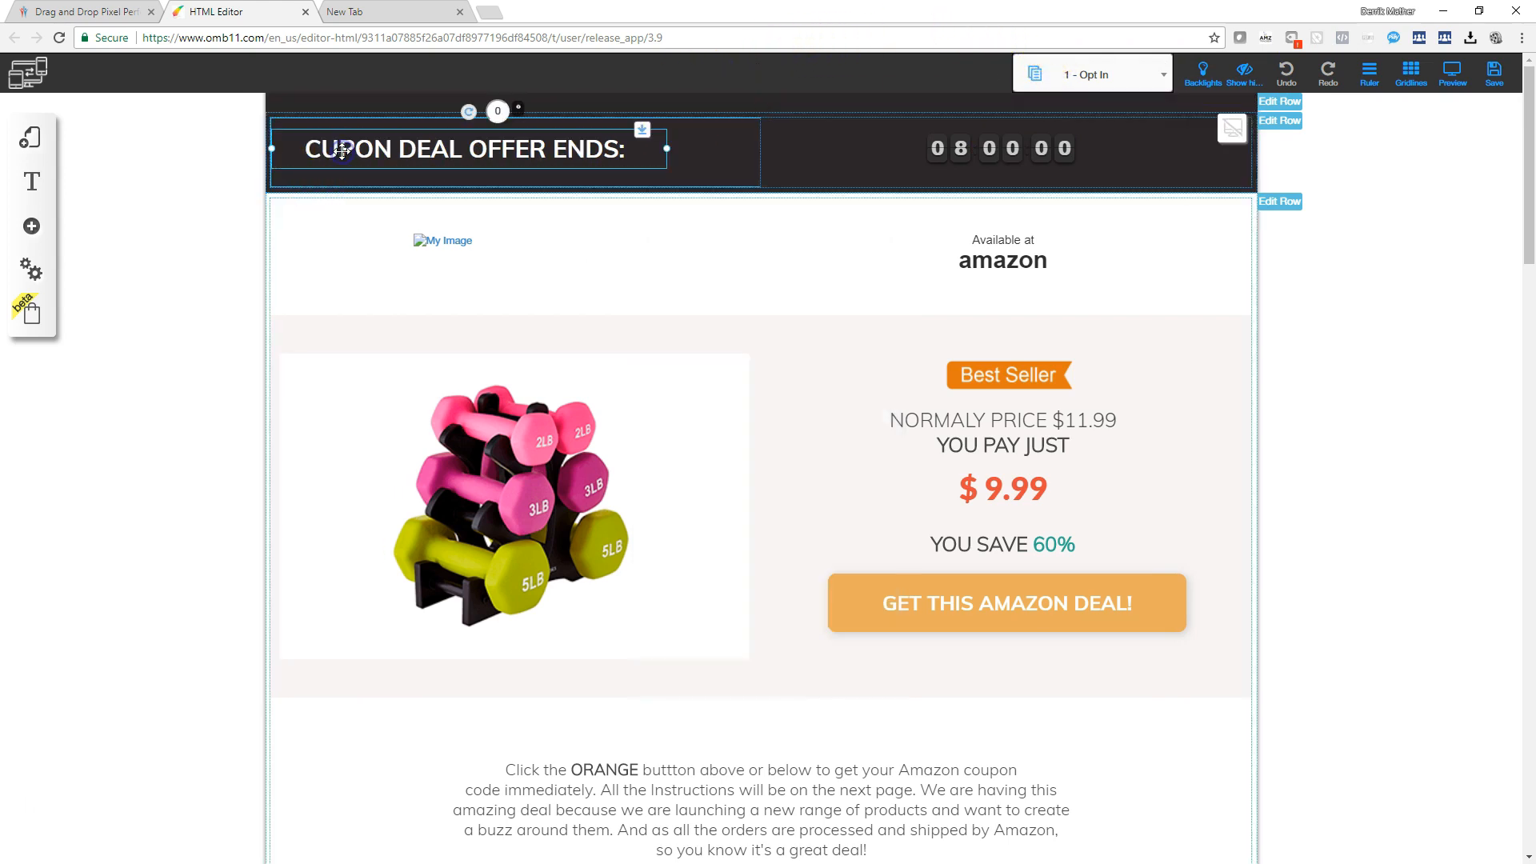
triple_click(344, 150)
click(389, 145)
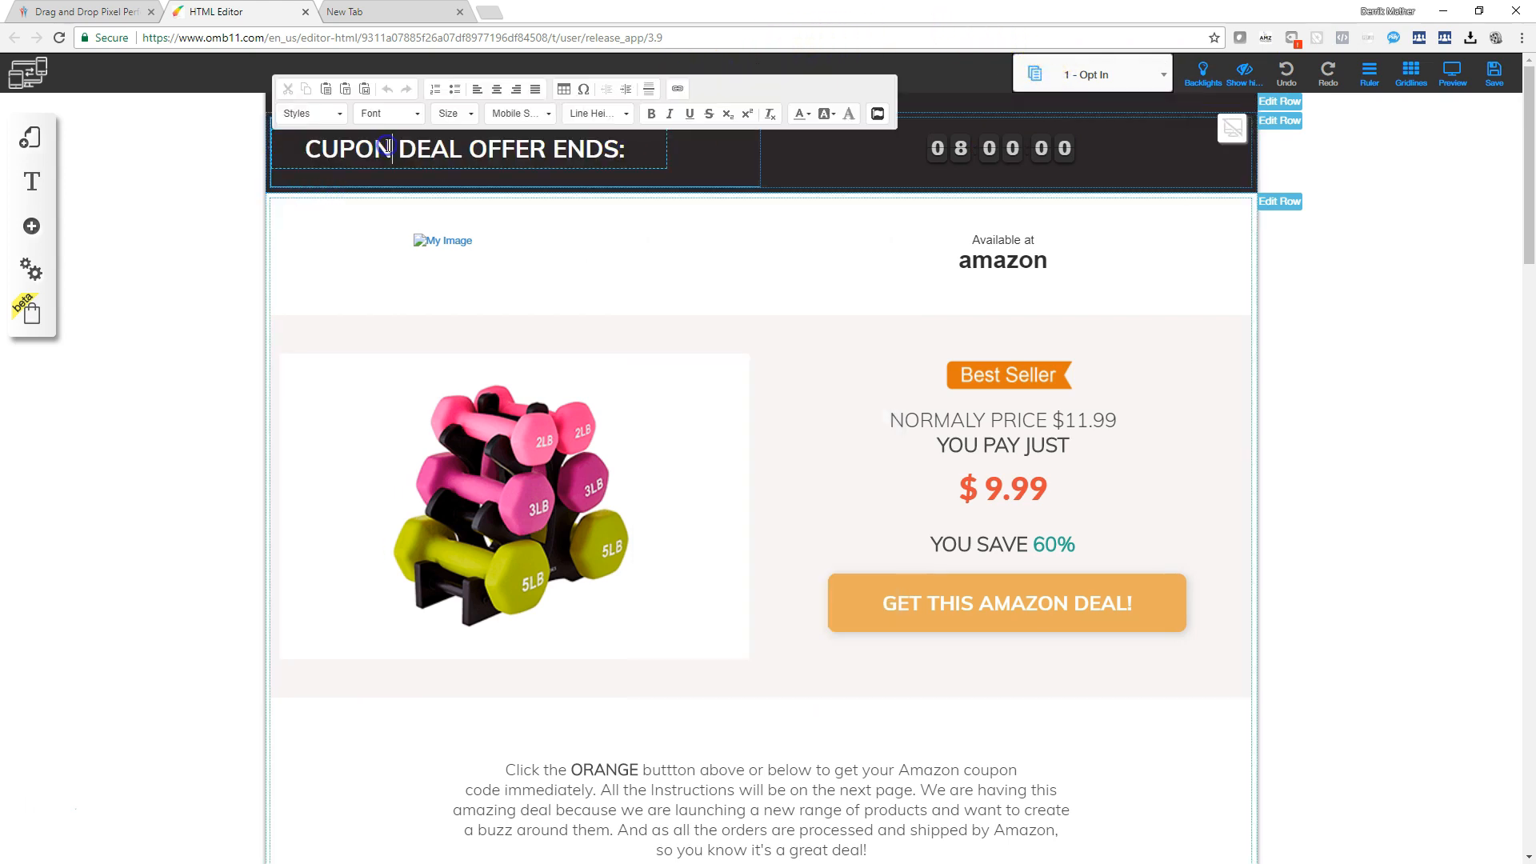
key(BackSpace)
key(BackSpace)
key(BackSpace)
key(BackSpace)
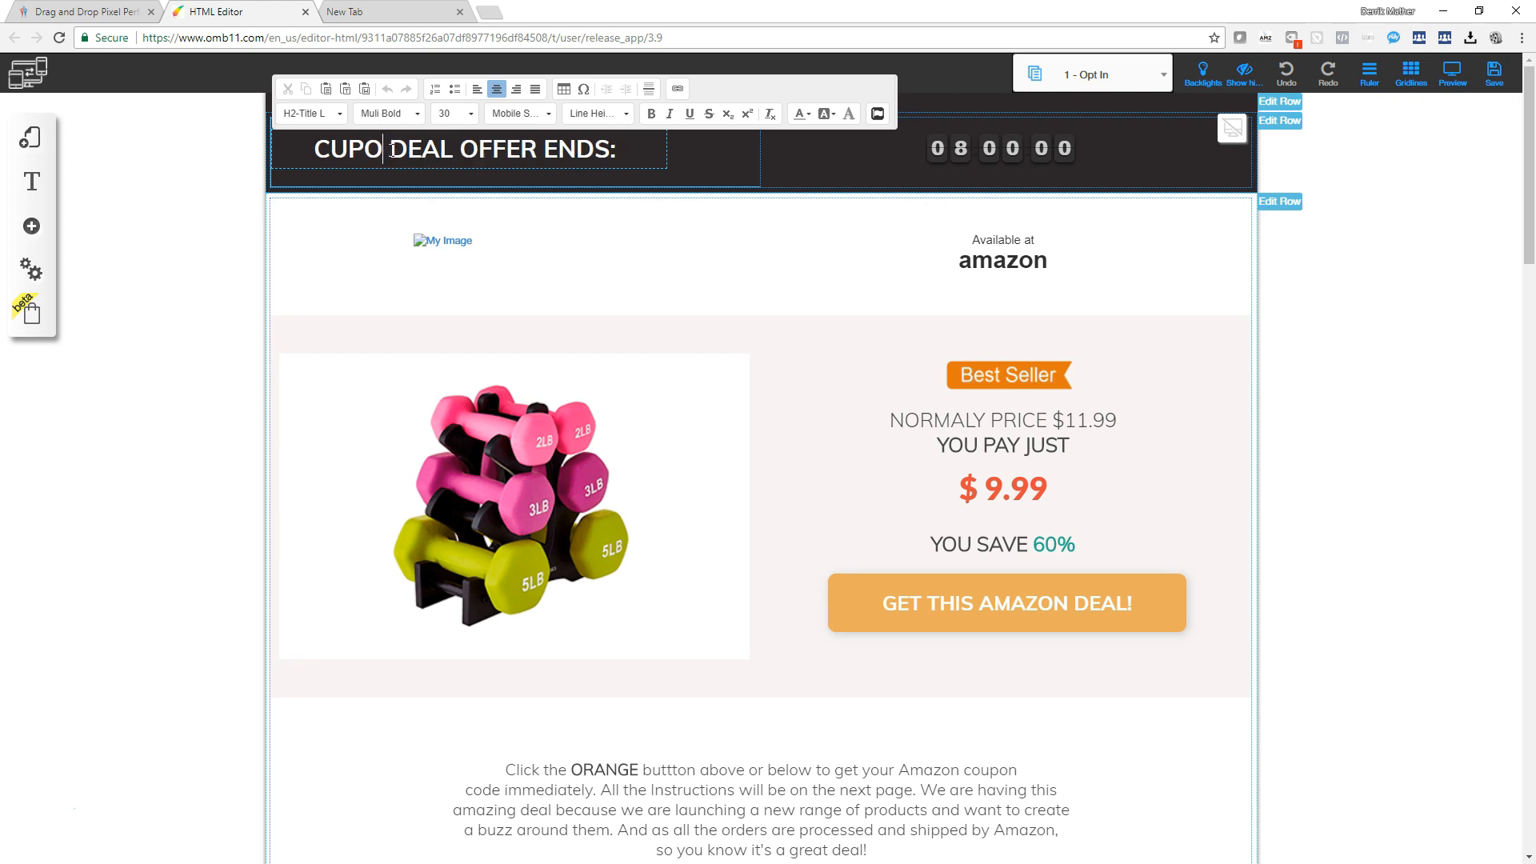
text(OUPON)
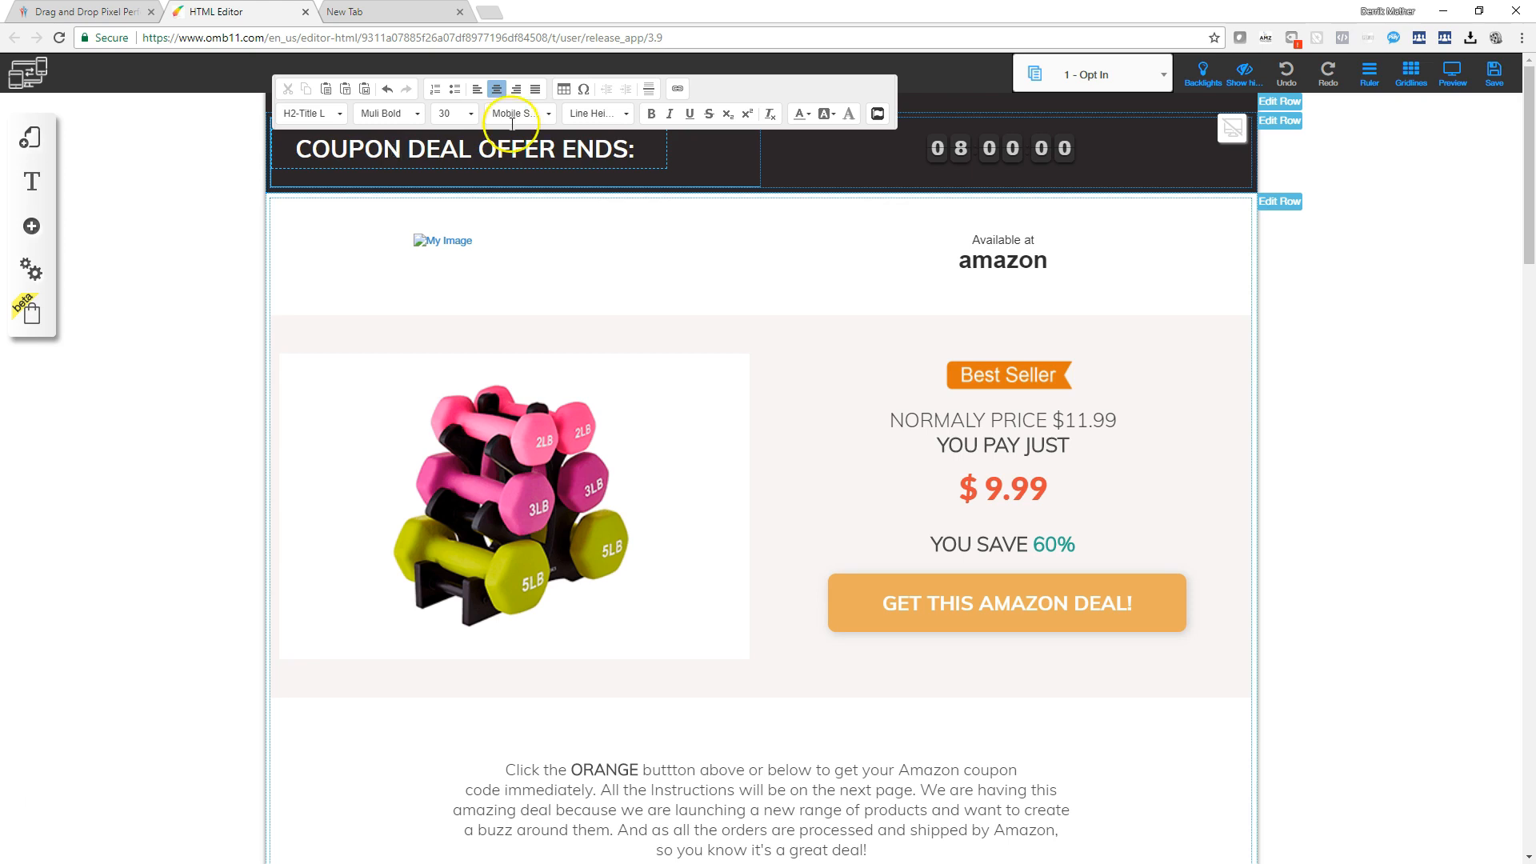
click(736, 168)
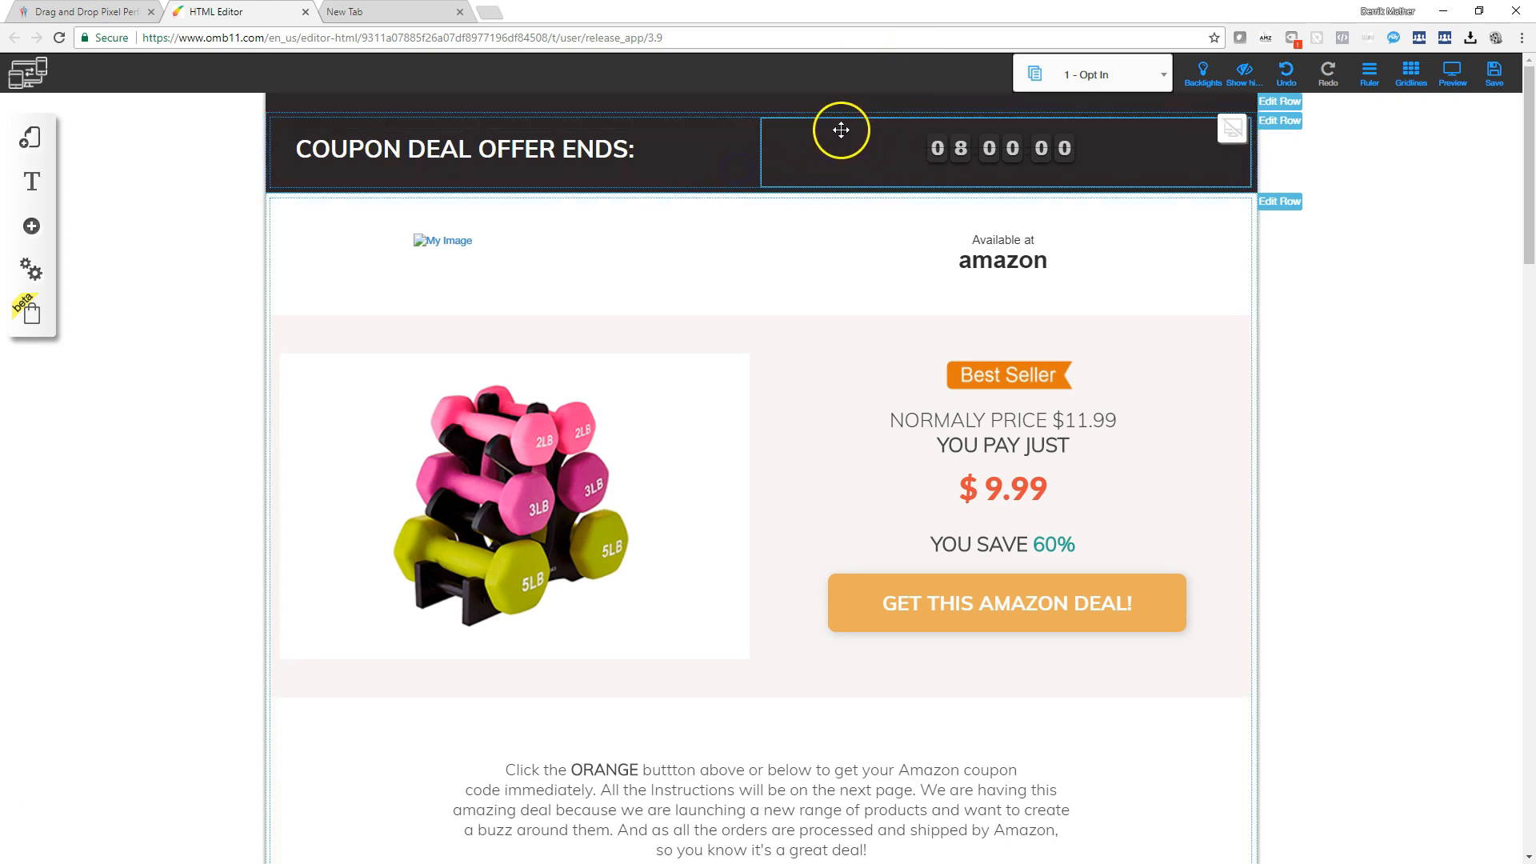
Step: Set the header countdown timer's minutes to 36 and seconds to 4
click(968, 150)
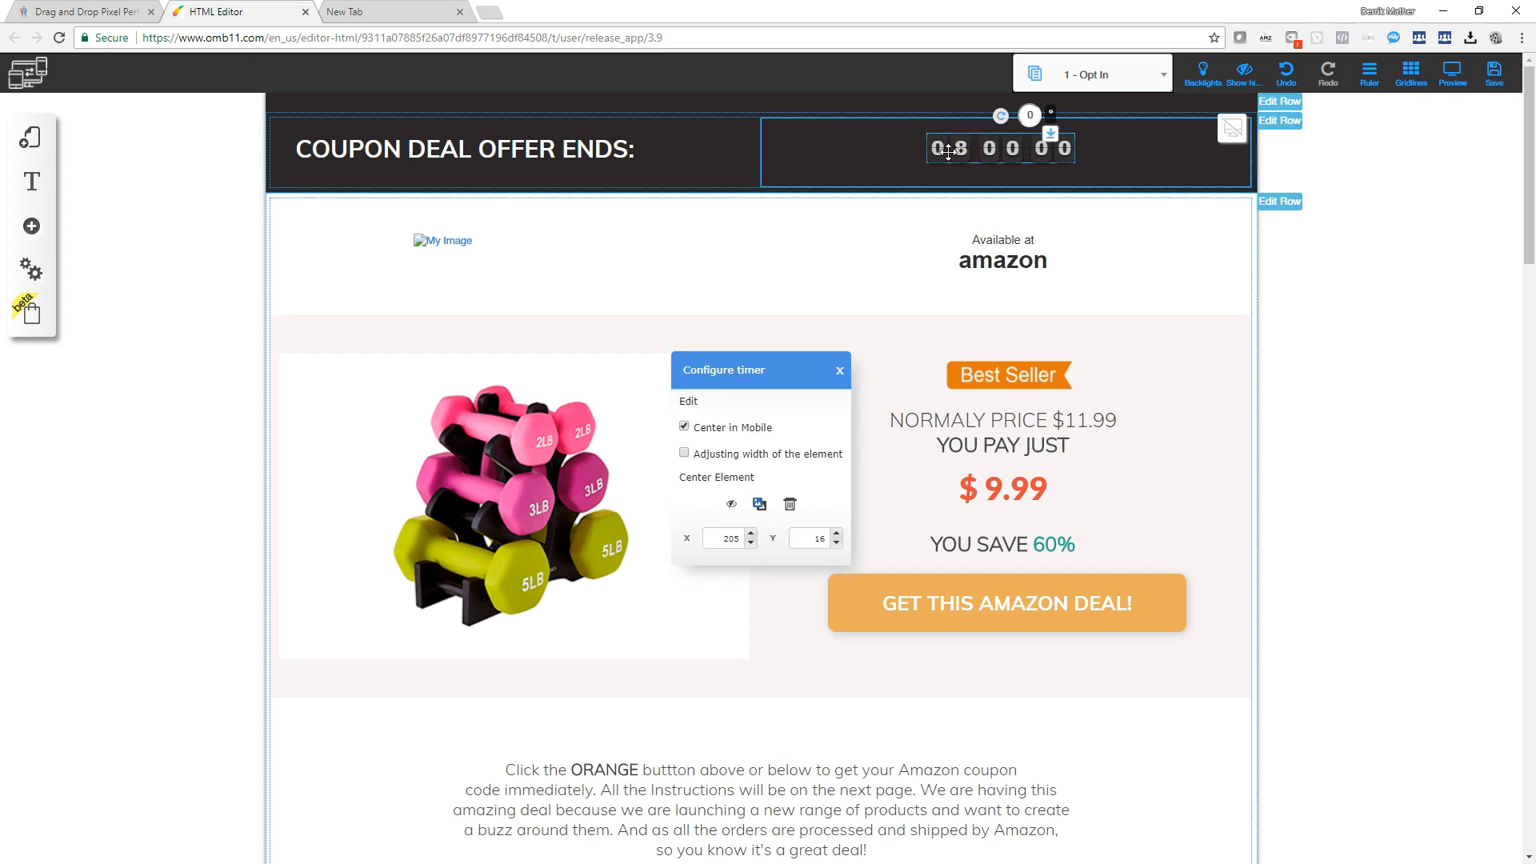
click(688, 401)
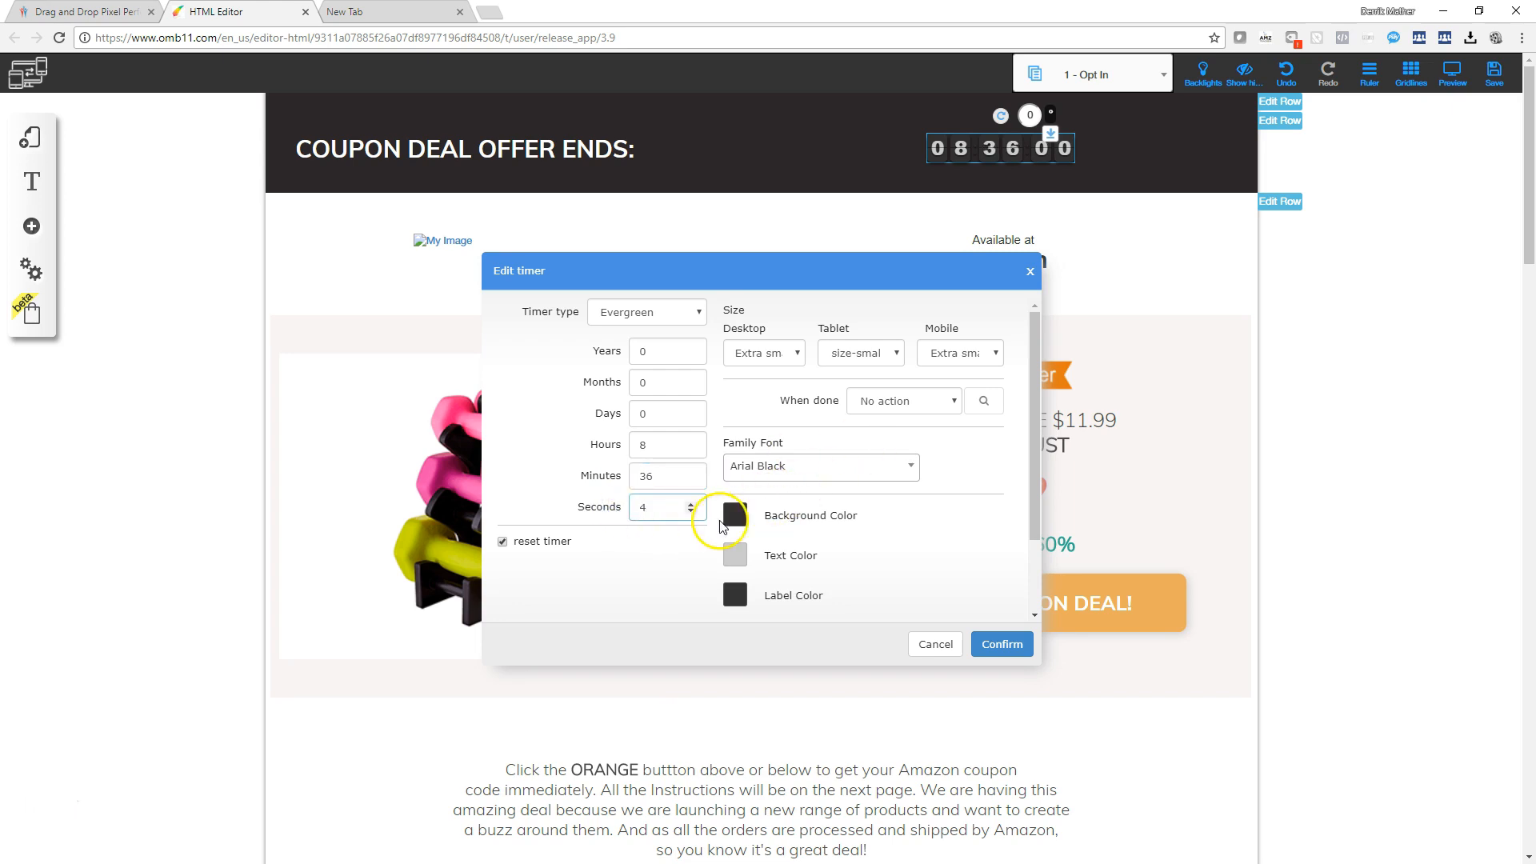
click(1001, 645)
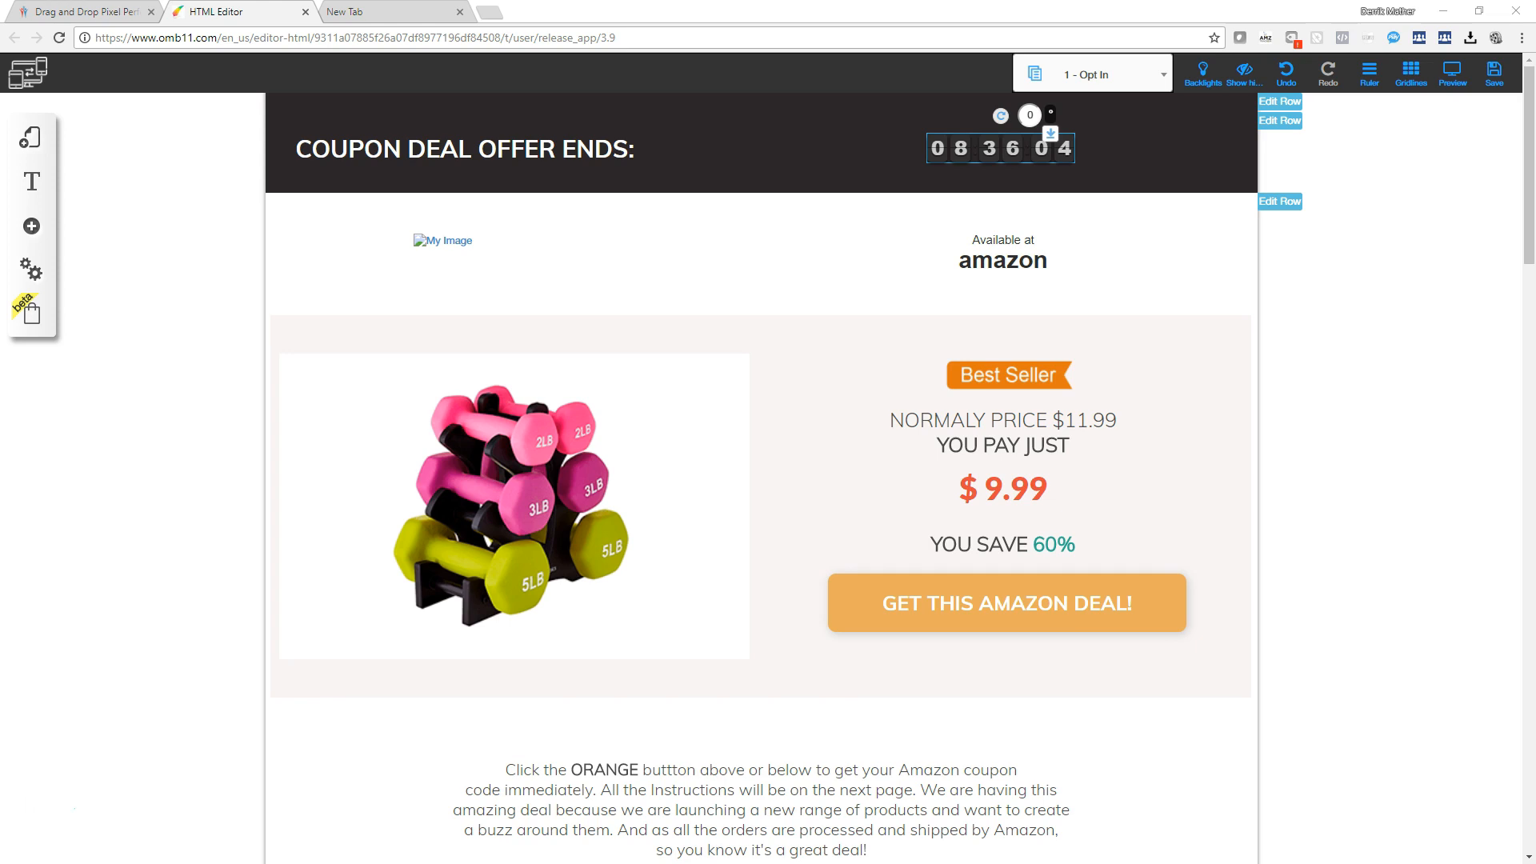
Step: Switch to GIMP, sample the dark brown of the biscuit package as foreground color, and open its color values
drag(0, 128, 826, 104)
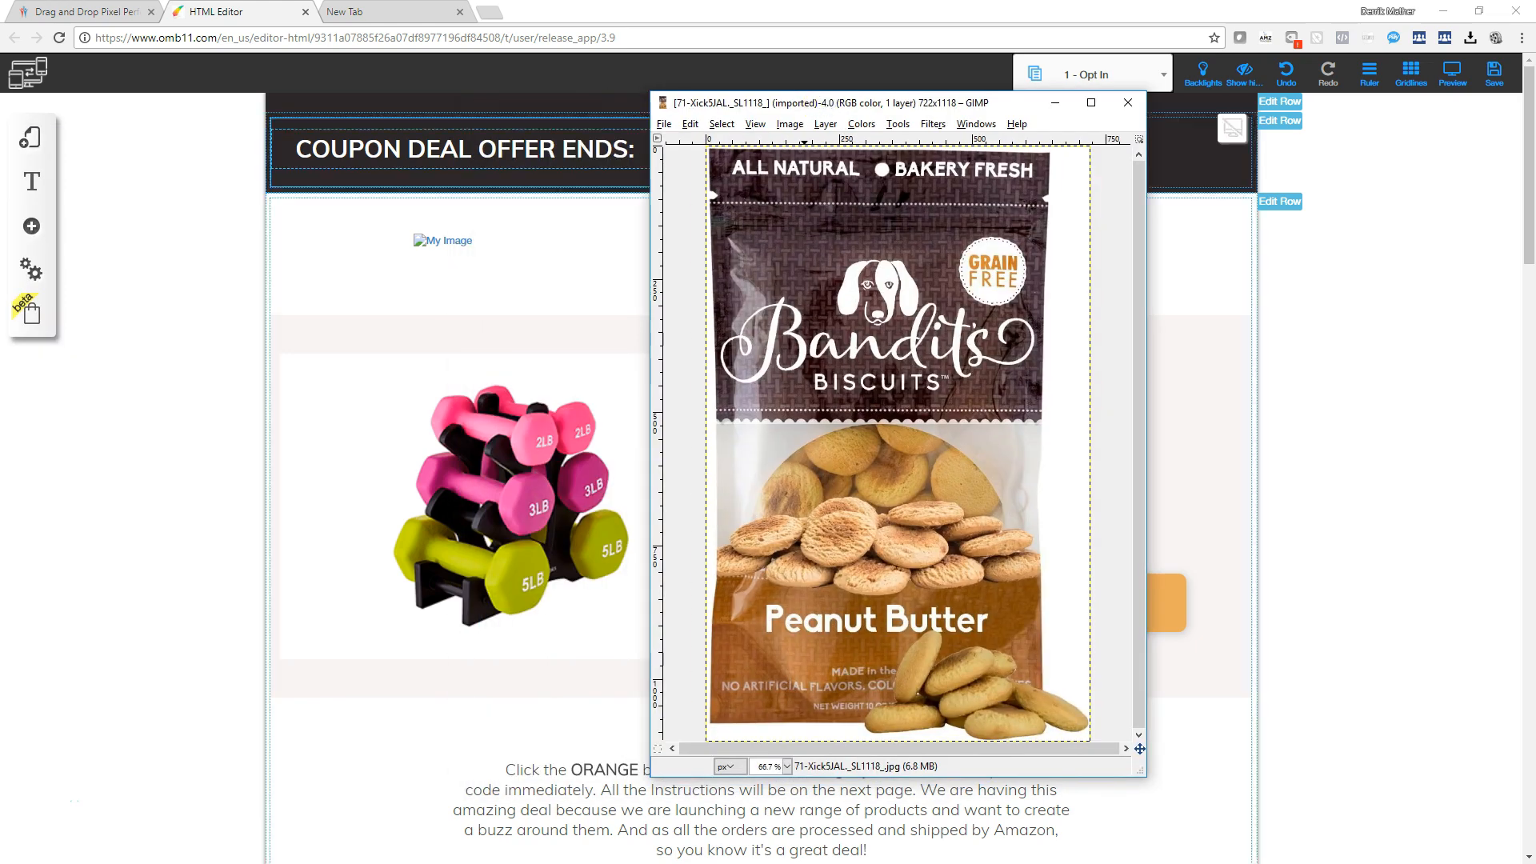
drag(0, 76, 293, 78)
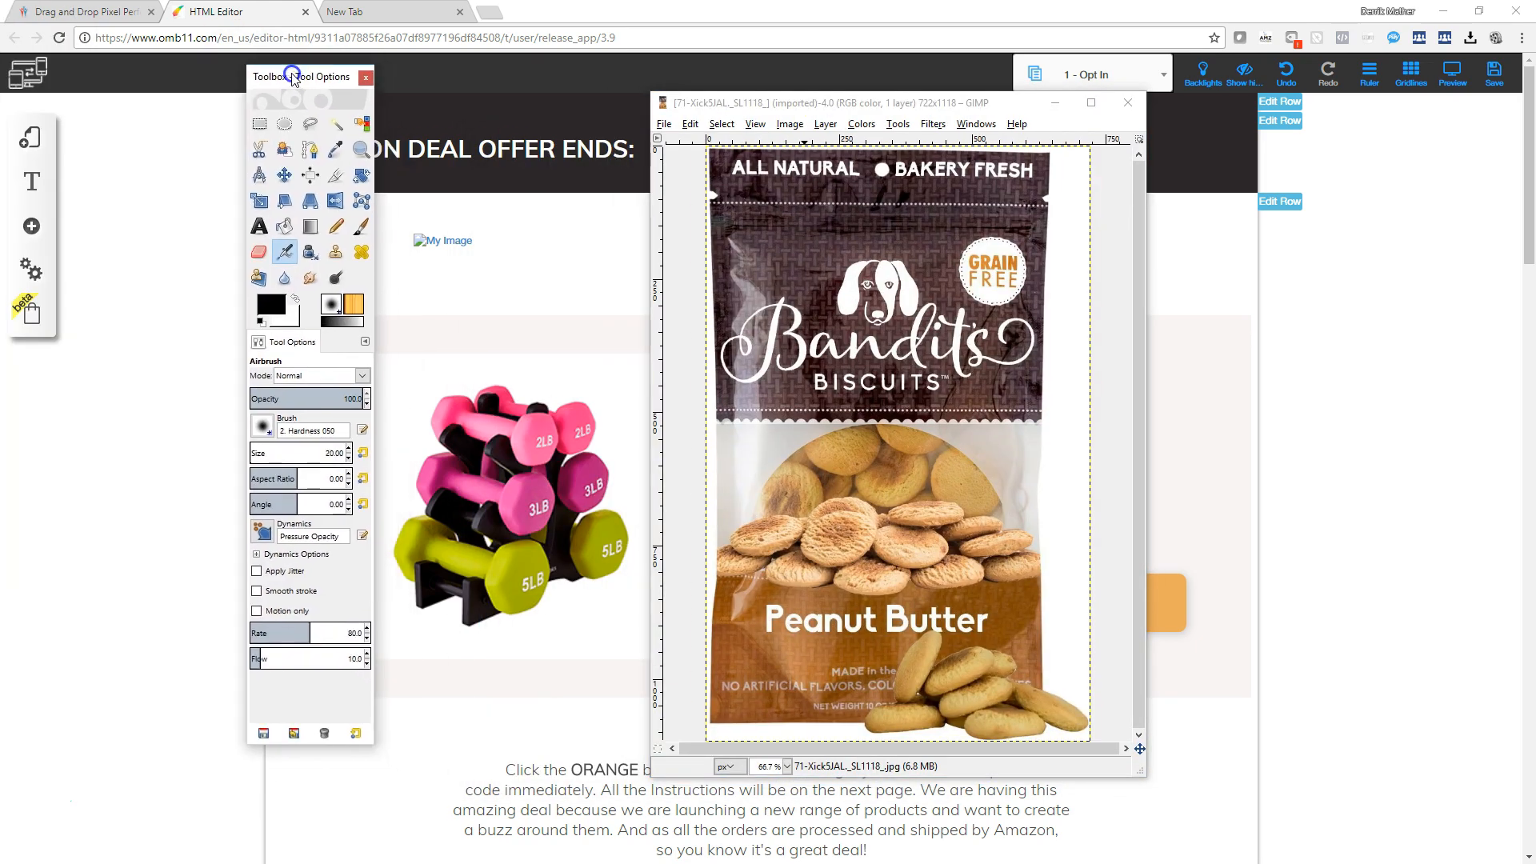
click(334, 151)
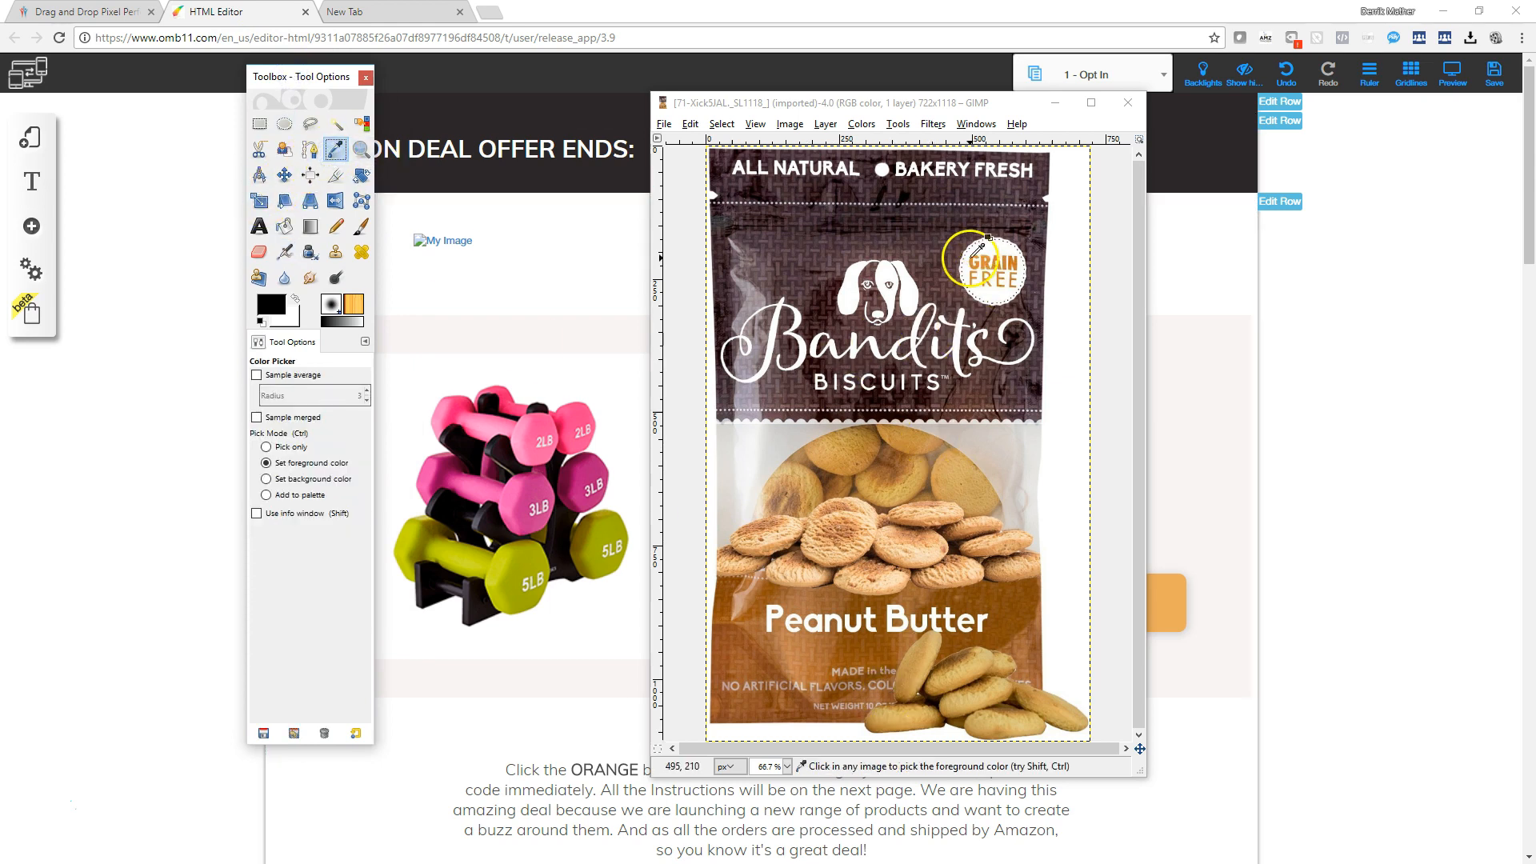
click(827, 252)
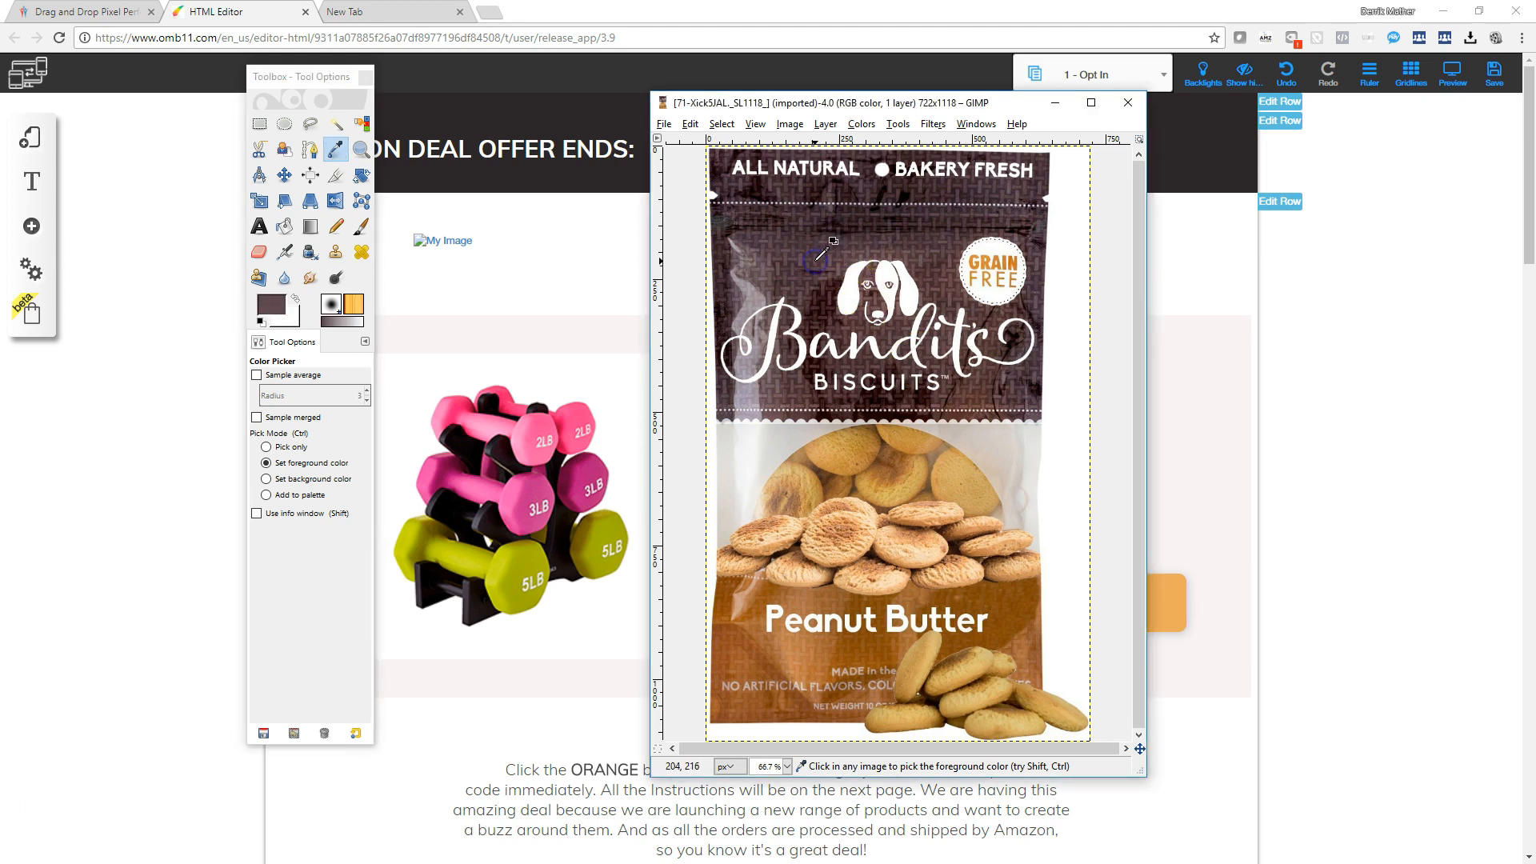
click(278, 313)
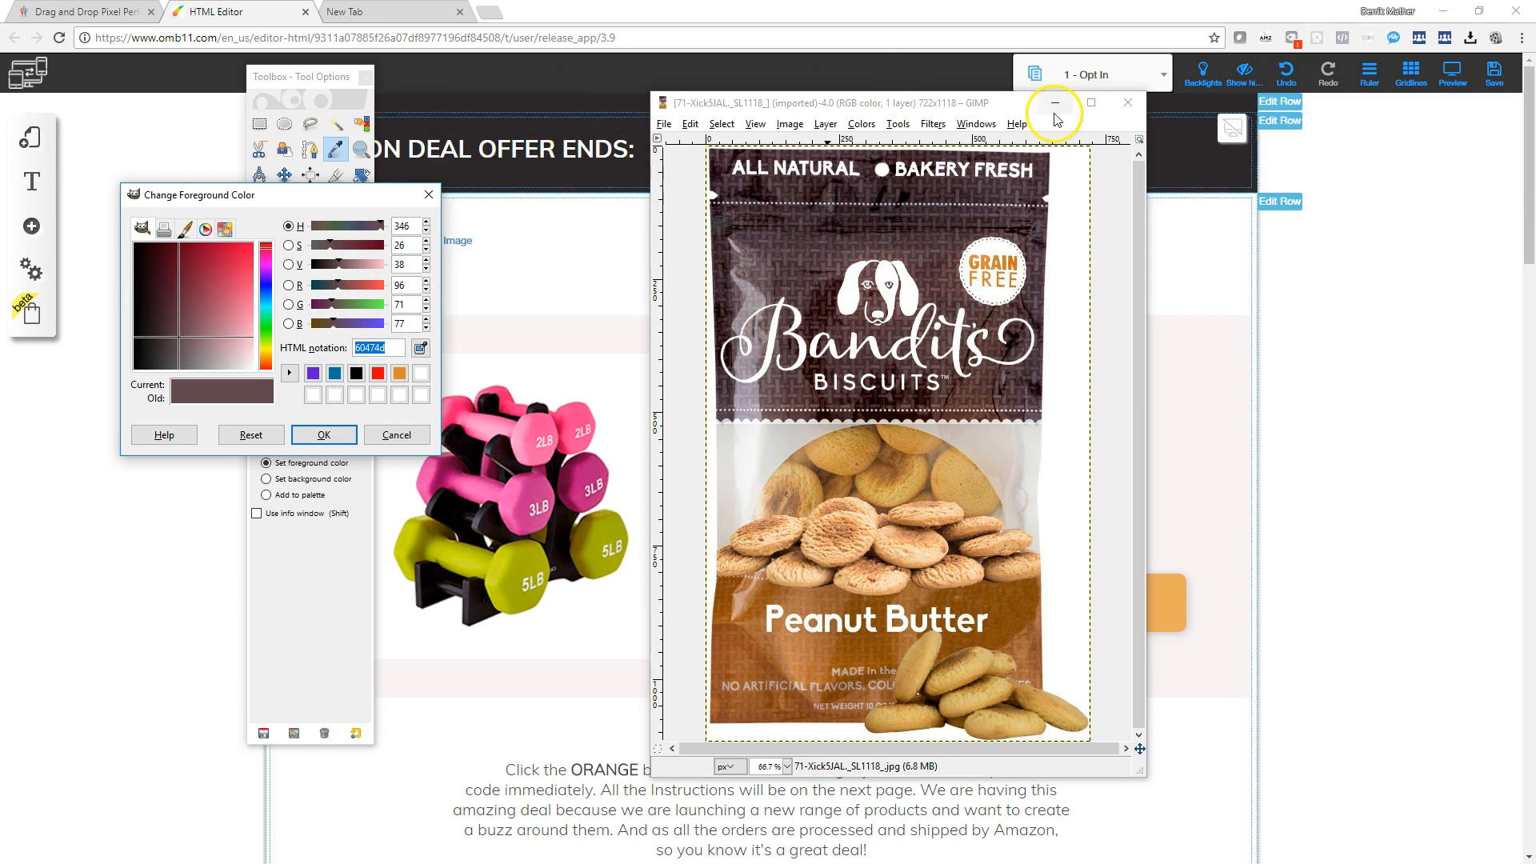
drag(1012, 107, 0, 122)
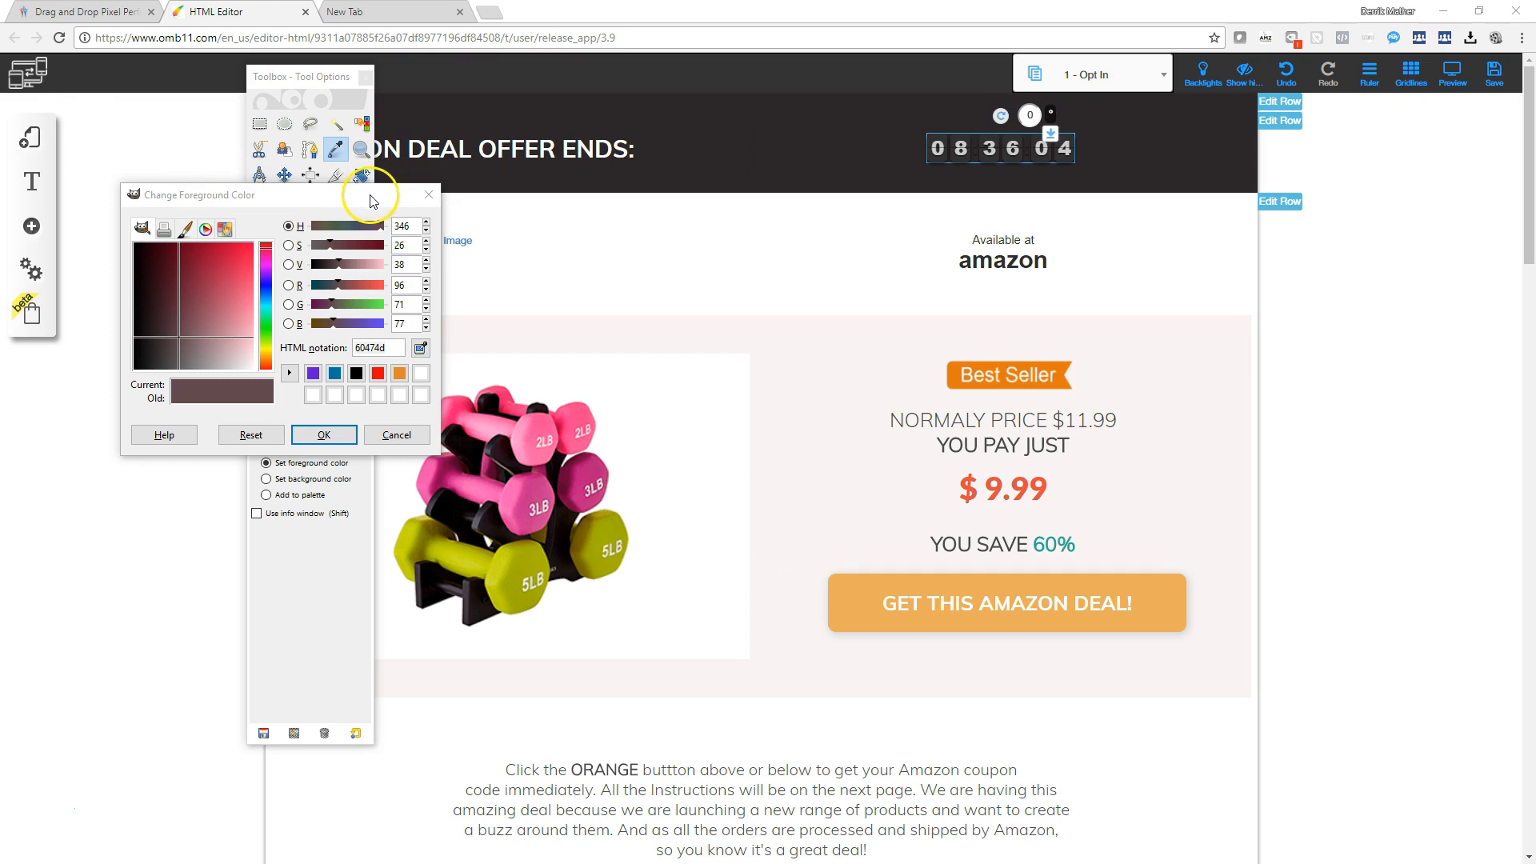
drag(371, 194, 0, 200)
drag(328, 77, 0, 80)
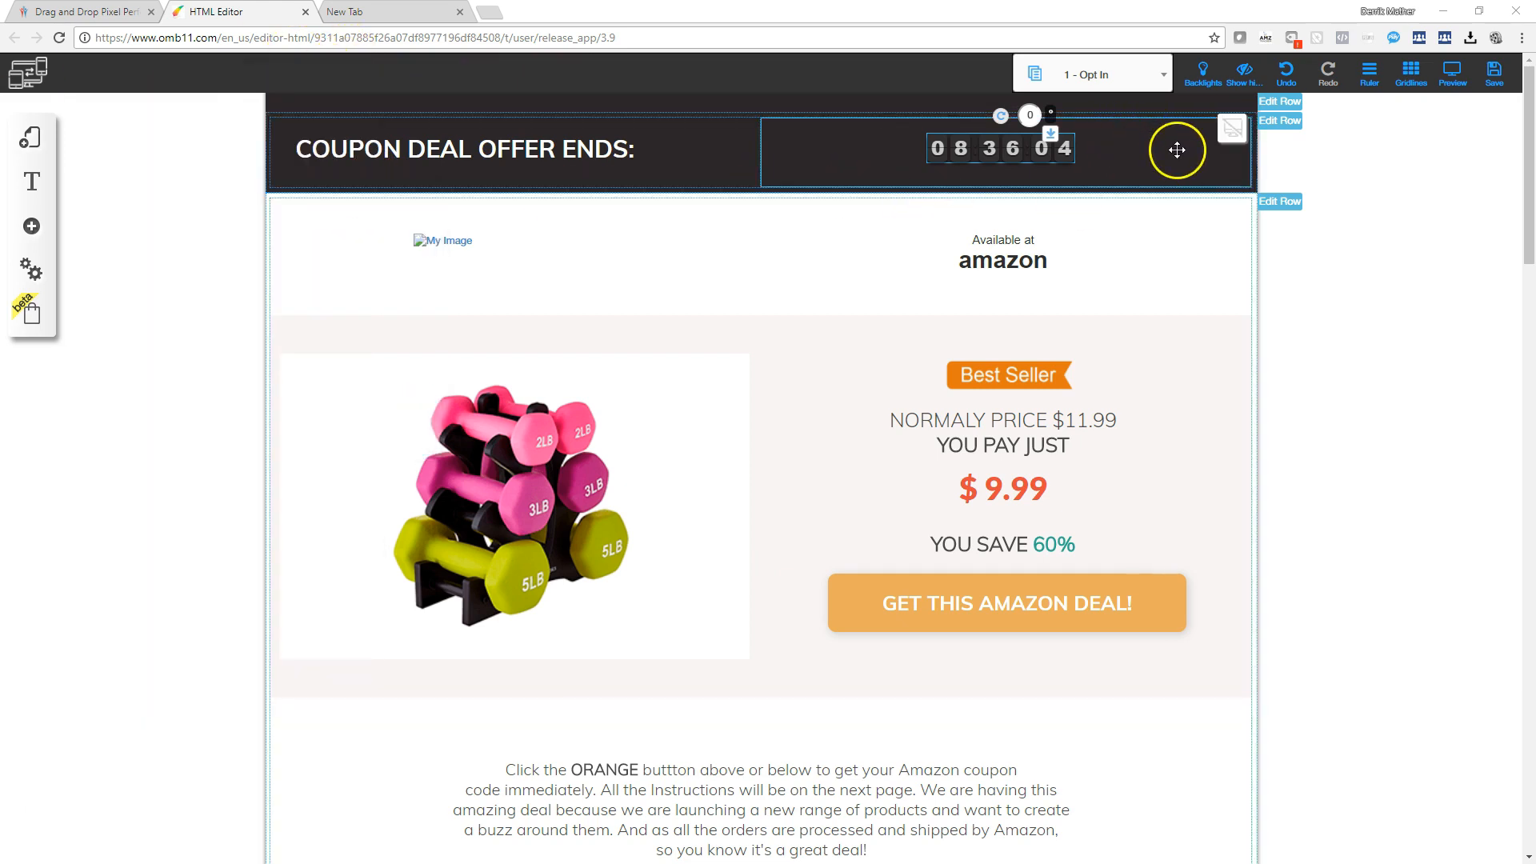
Step: Set the full background color of the coupon header row to #60474d
click(1272, 122)
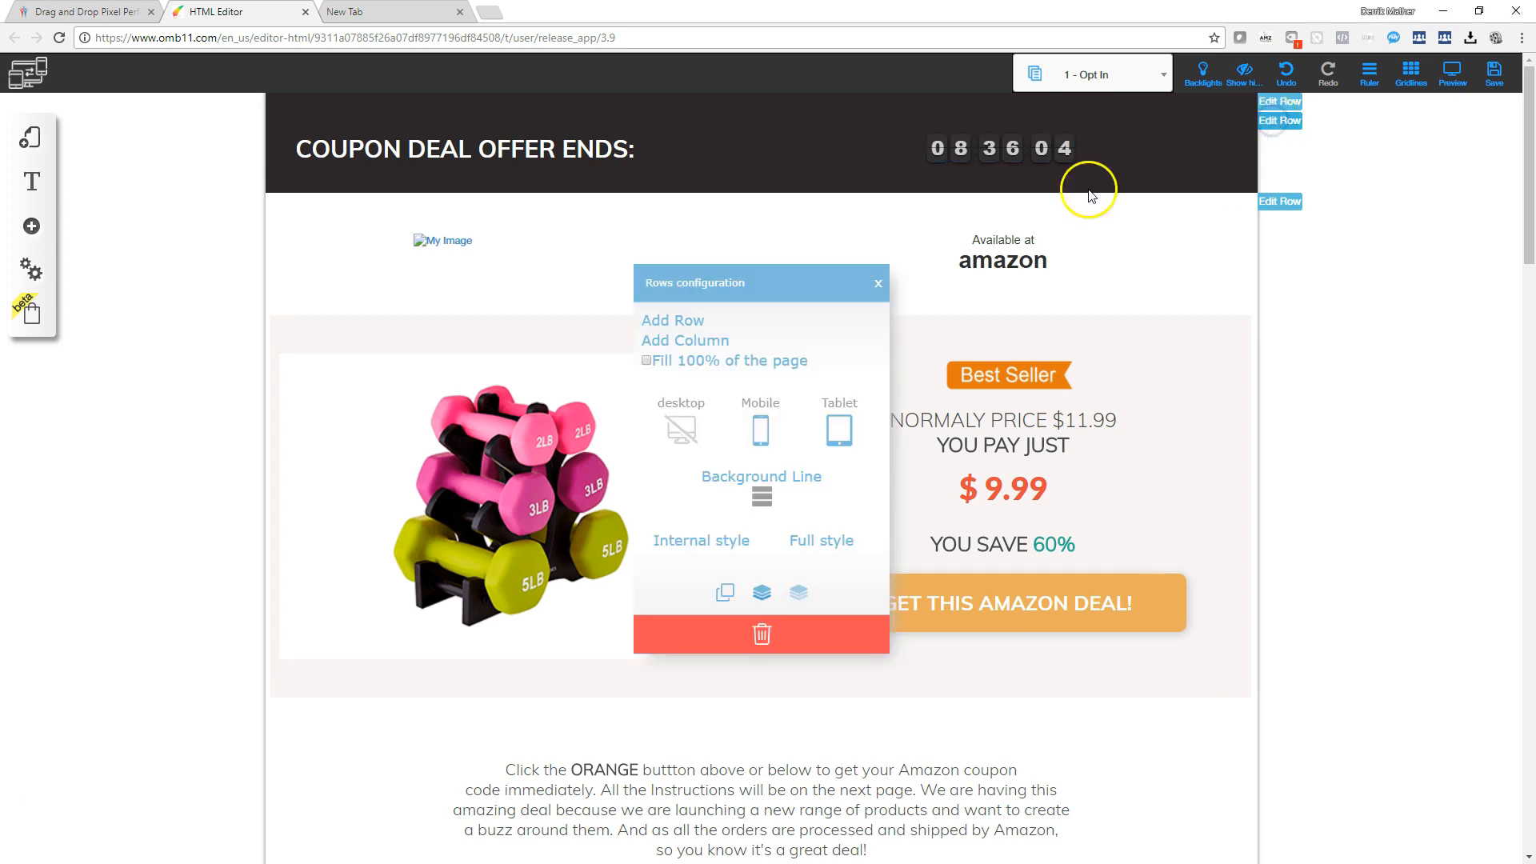
click(765, 497)
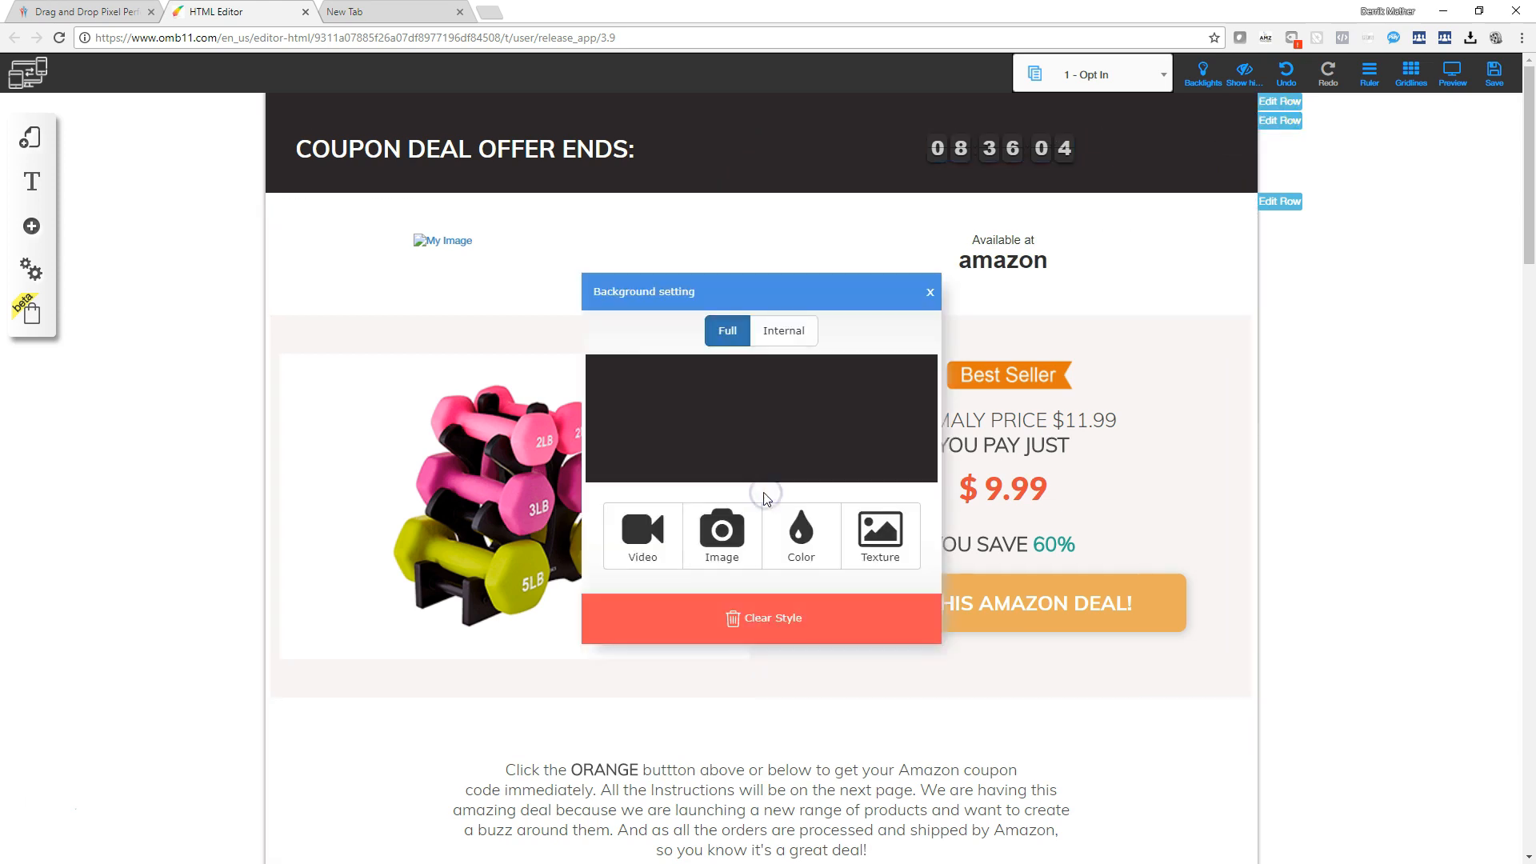
click(797, 544)
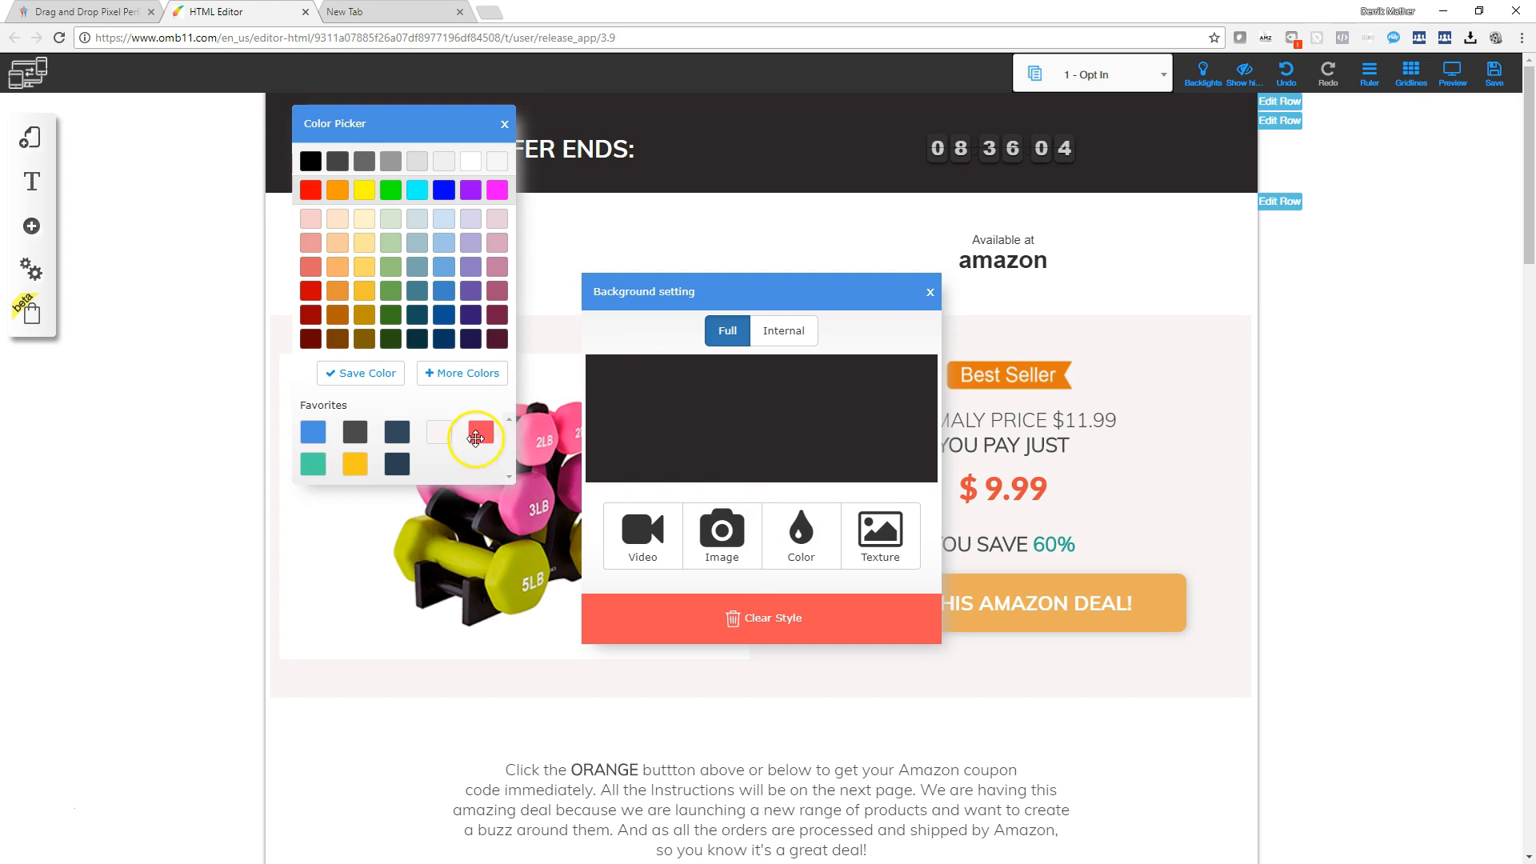
click(471, 370)
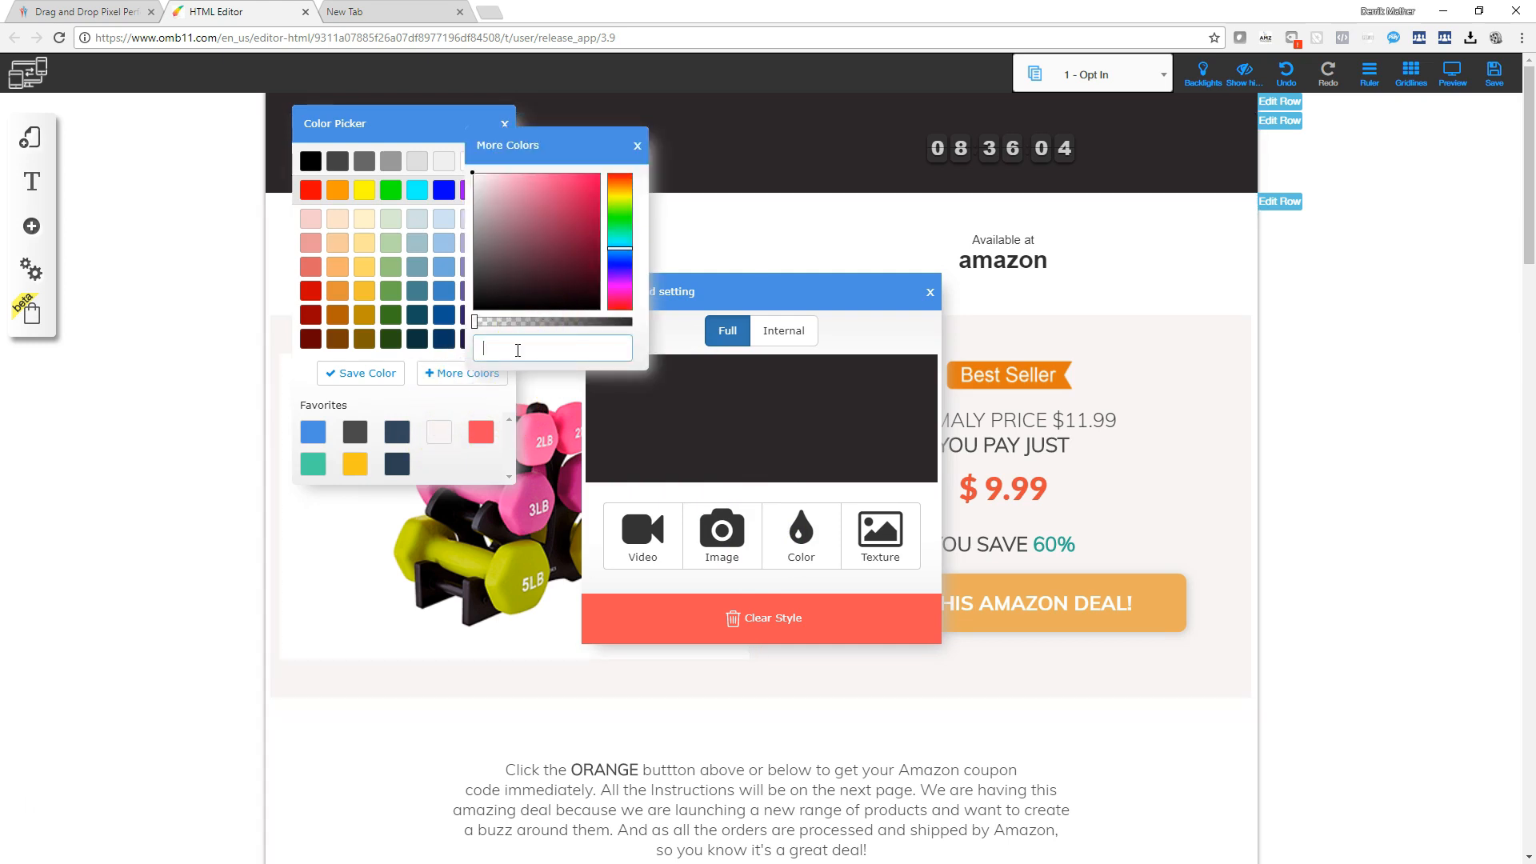
text(rgb(96, 71, 77))
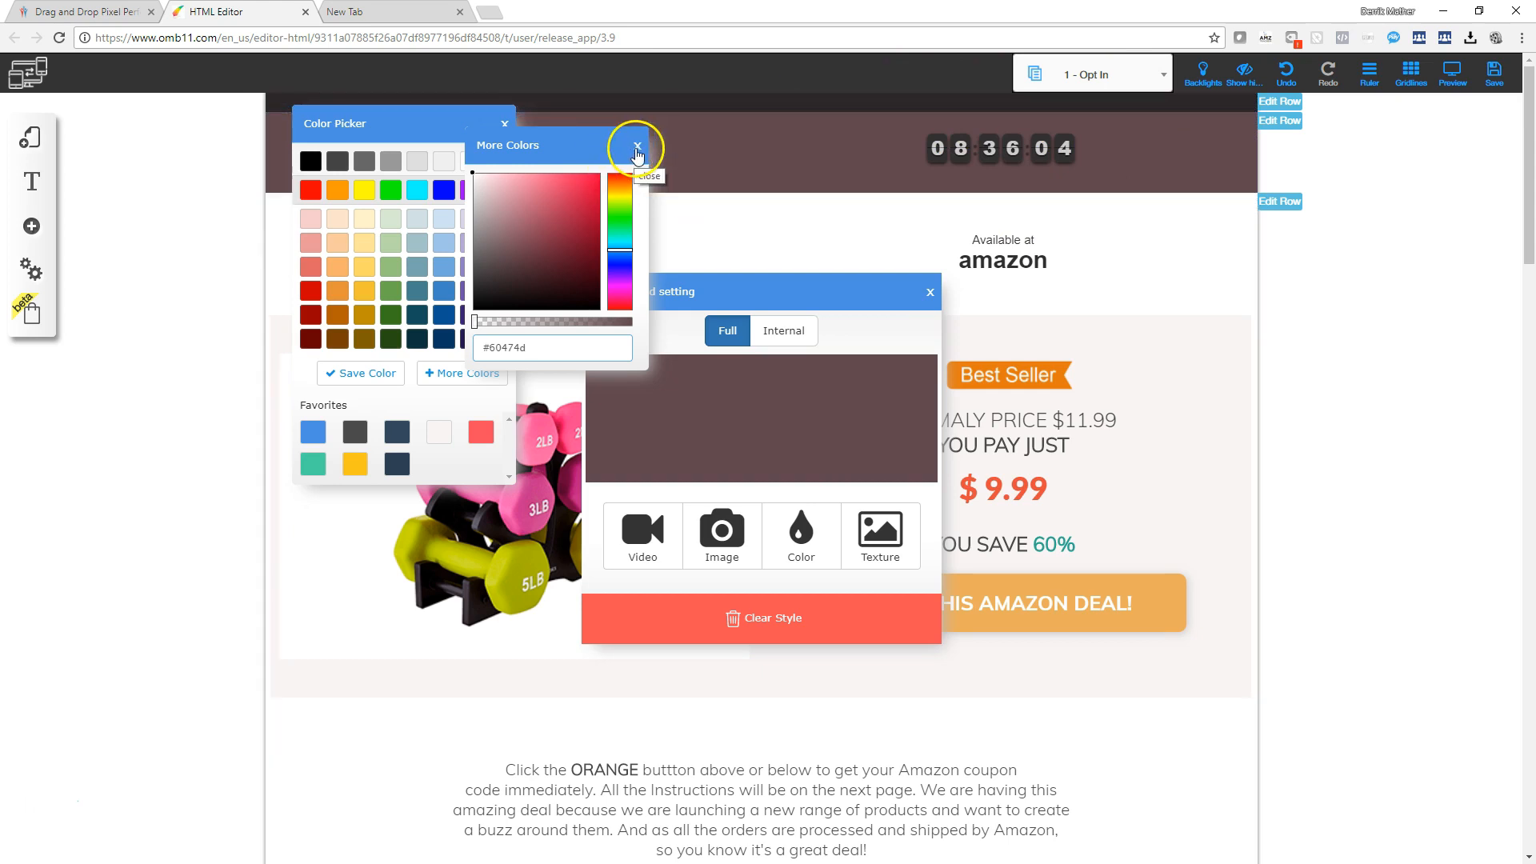
click(638, 150)
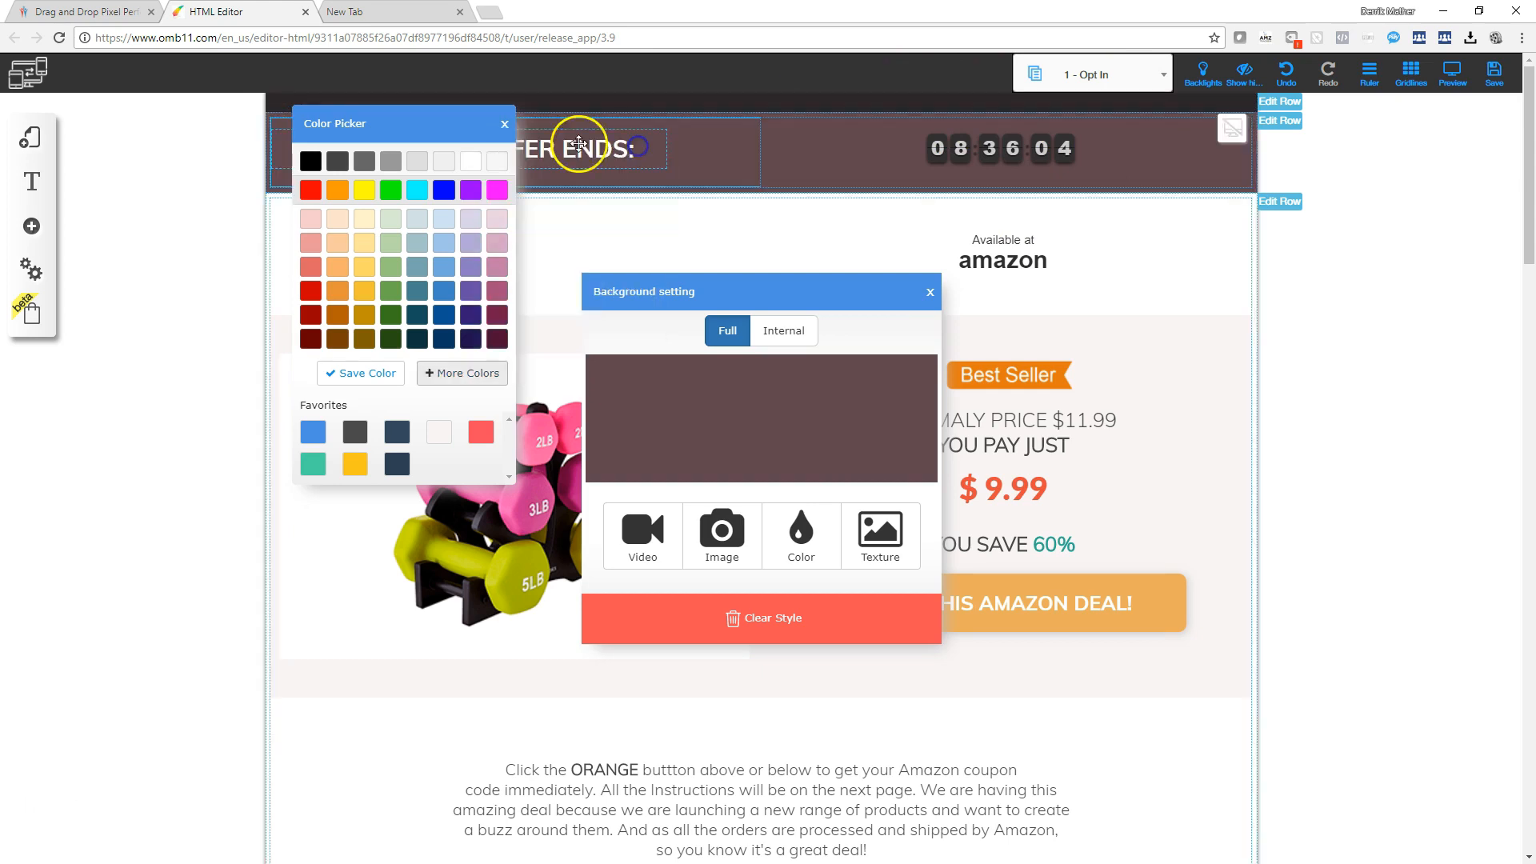
click(502, 127)
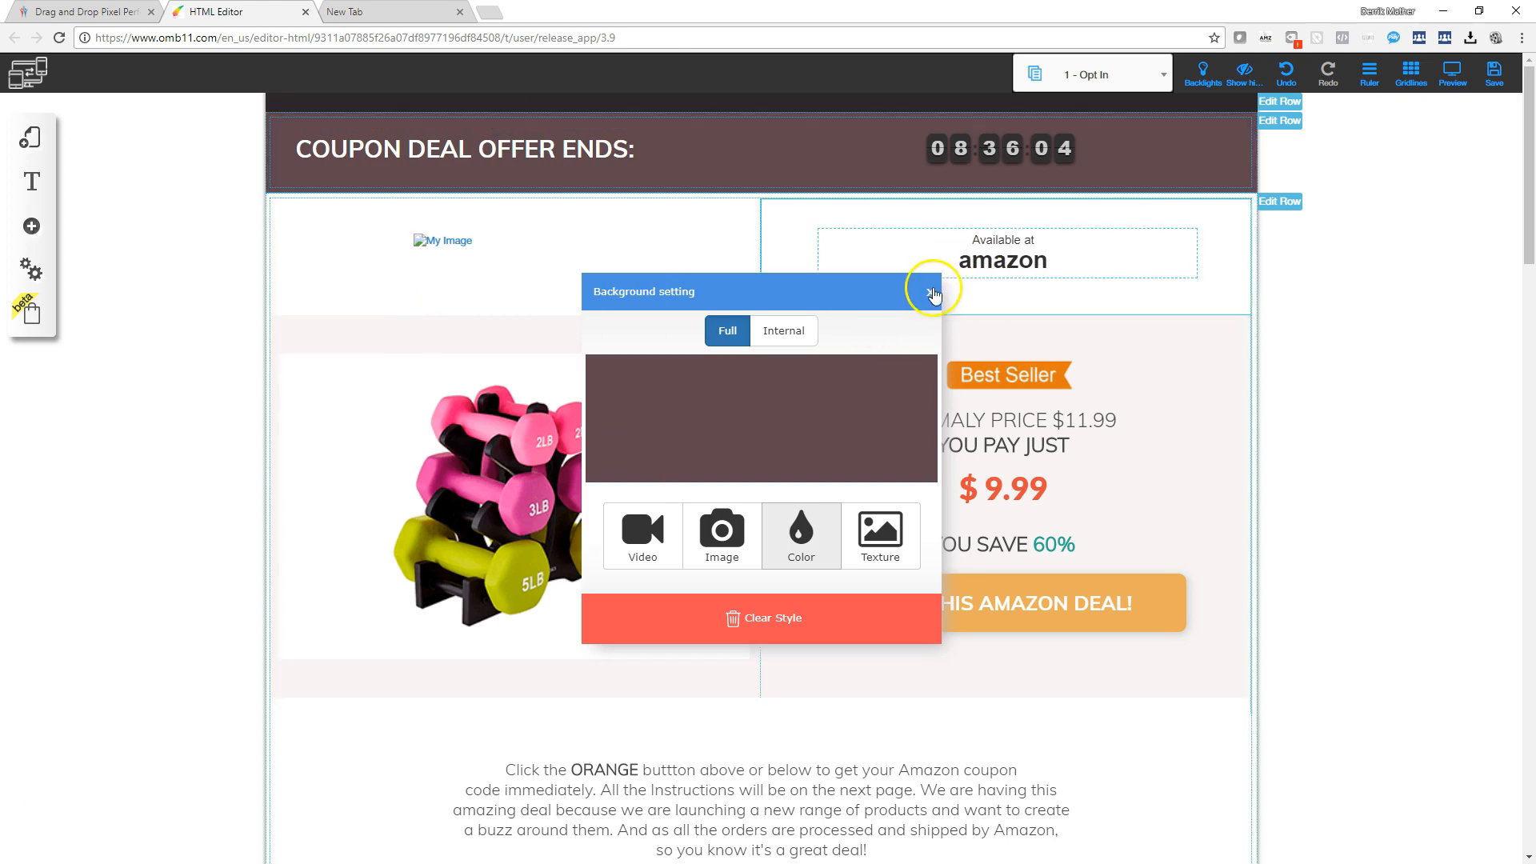
Step: Save the header row's background color #60474d to the favorite colors and close the background settings
click(791, 532)
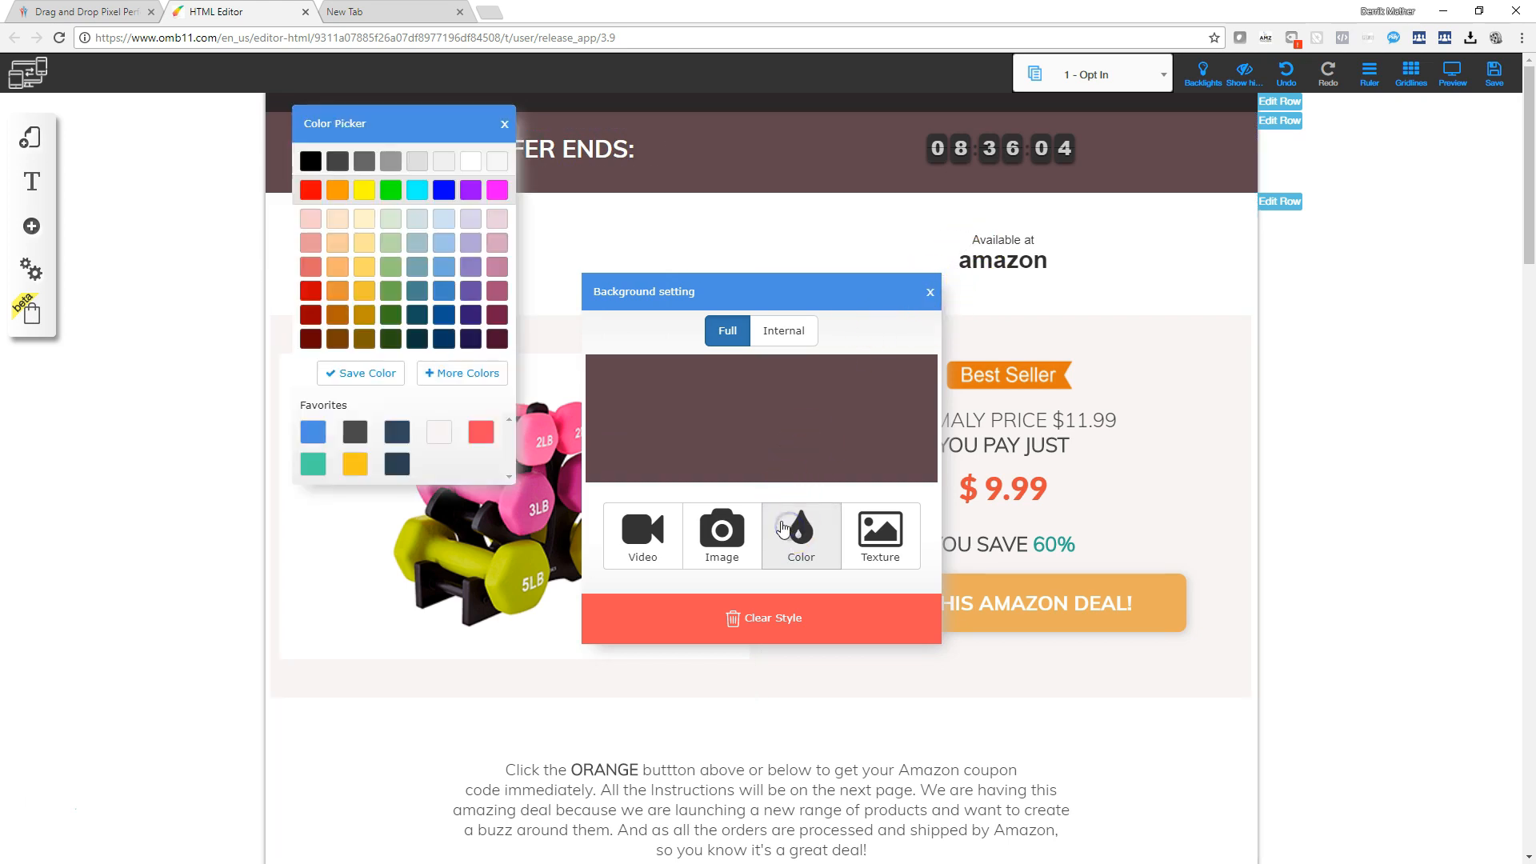
click(444, 375)
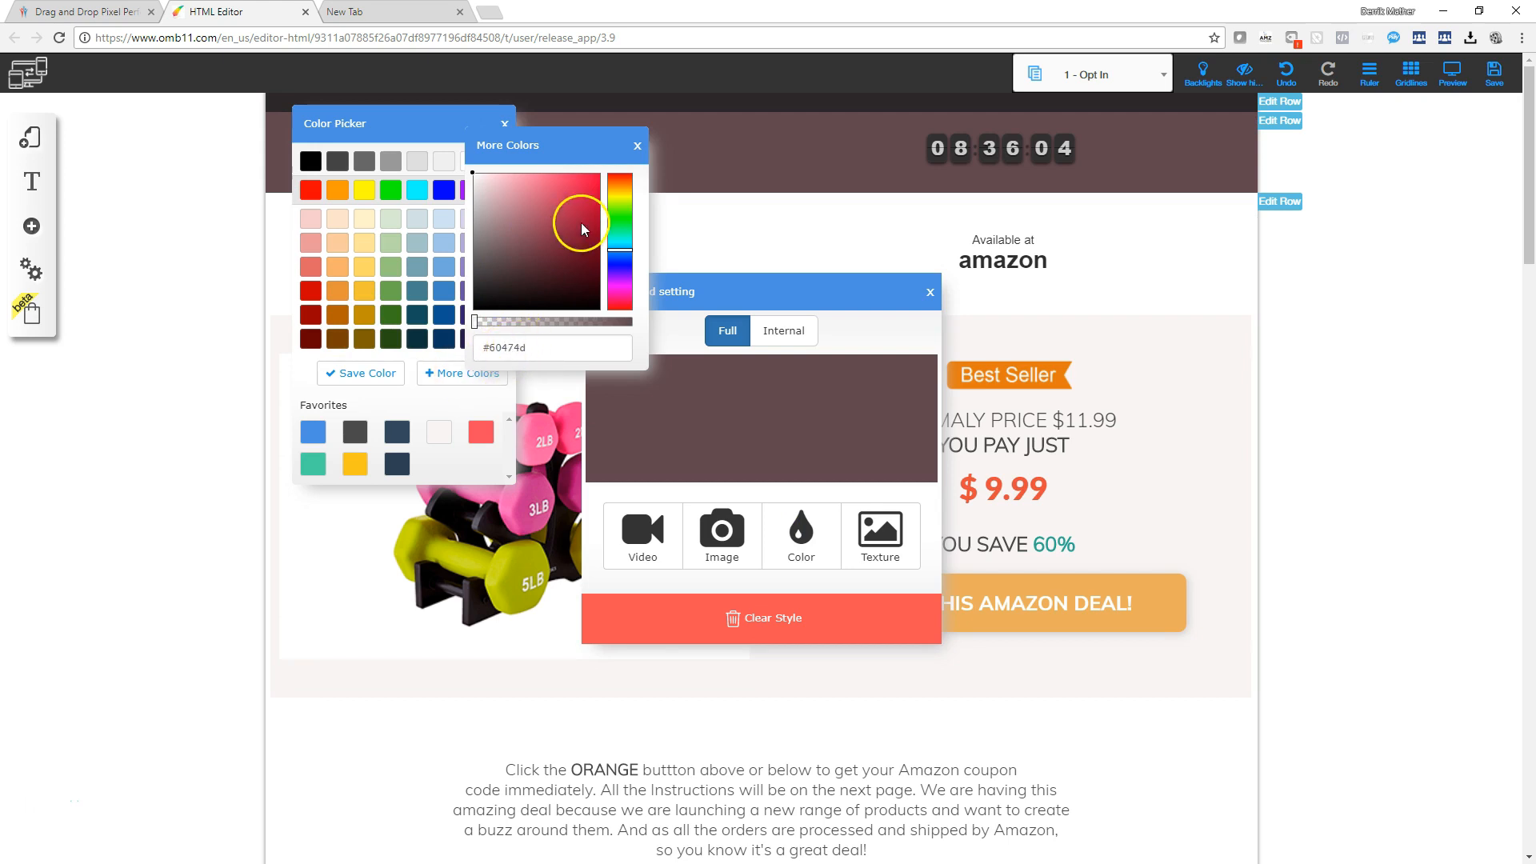
click(359, 373)
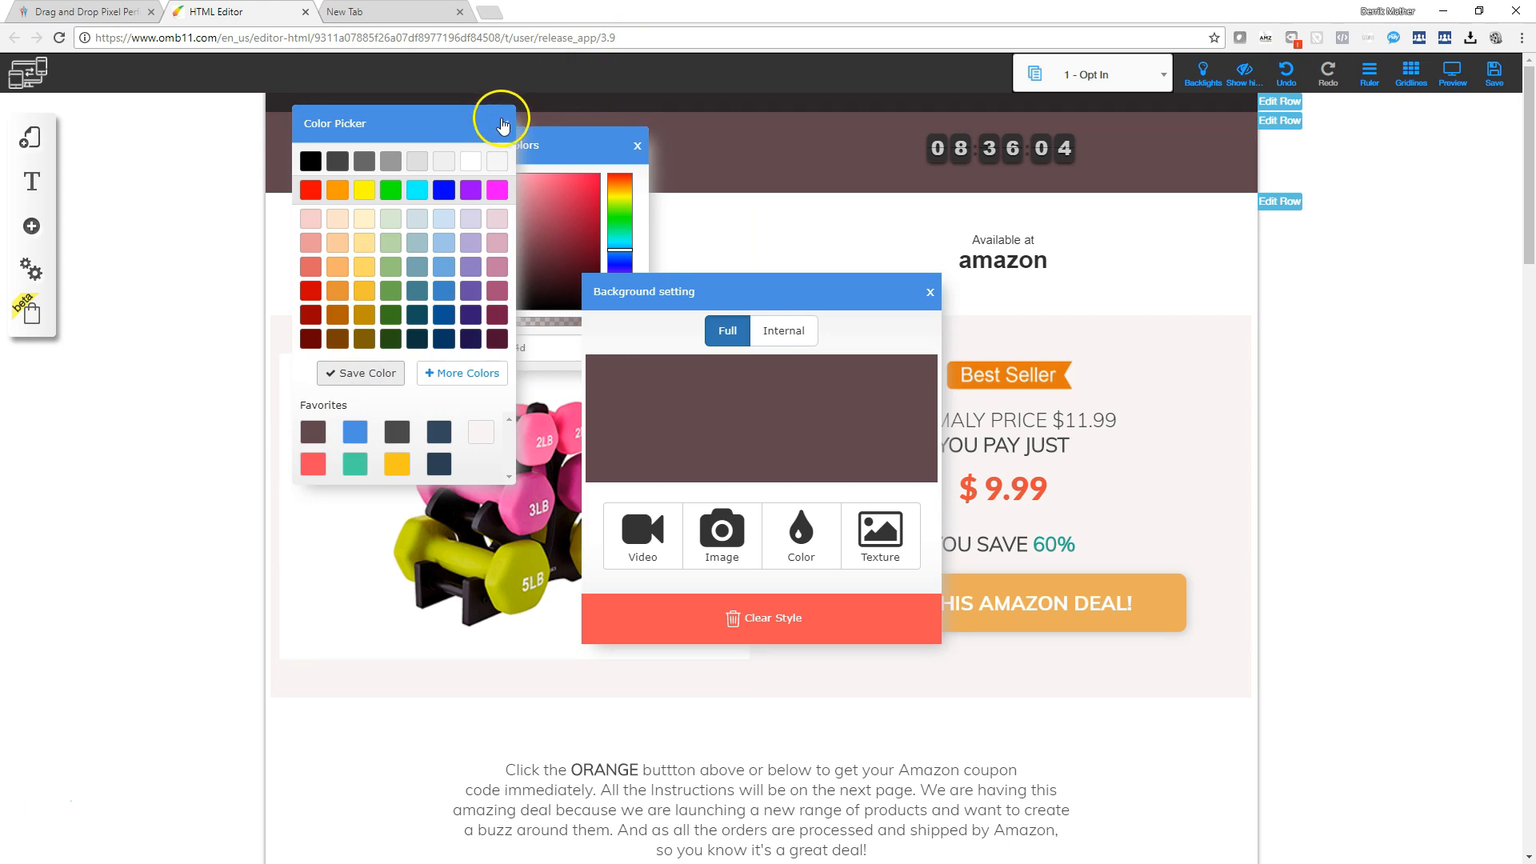
click(502, 125)
click(932, 298)
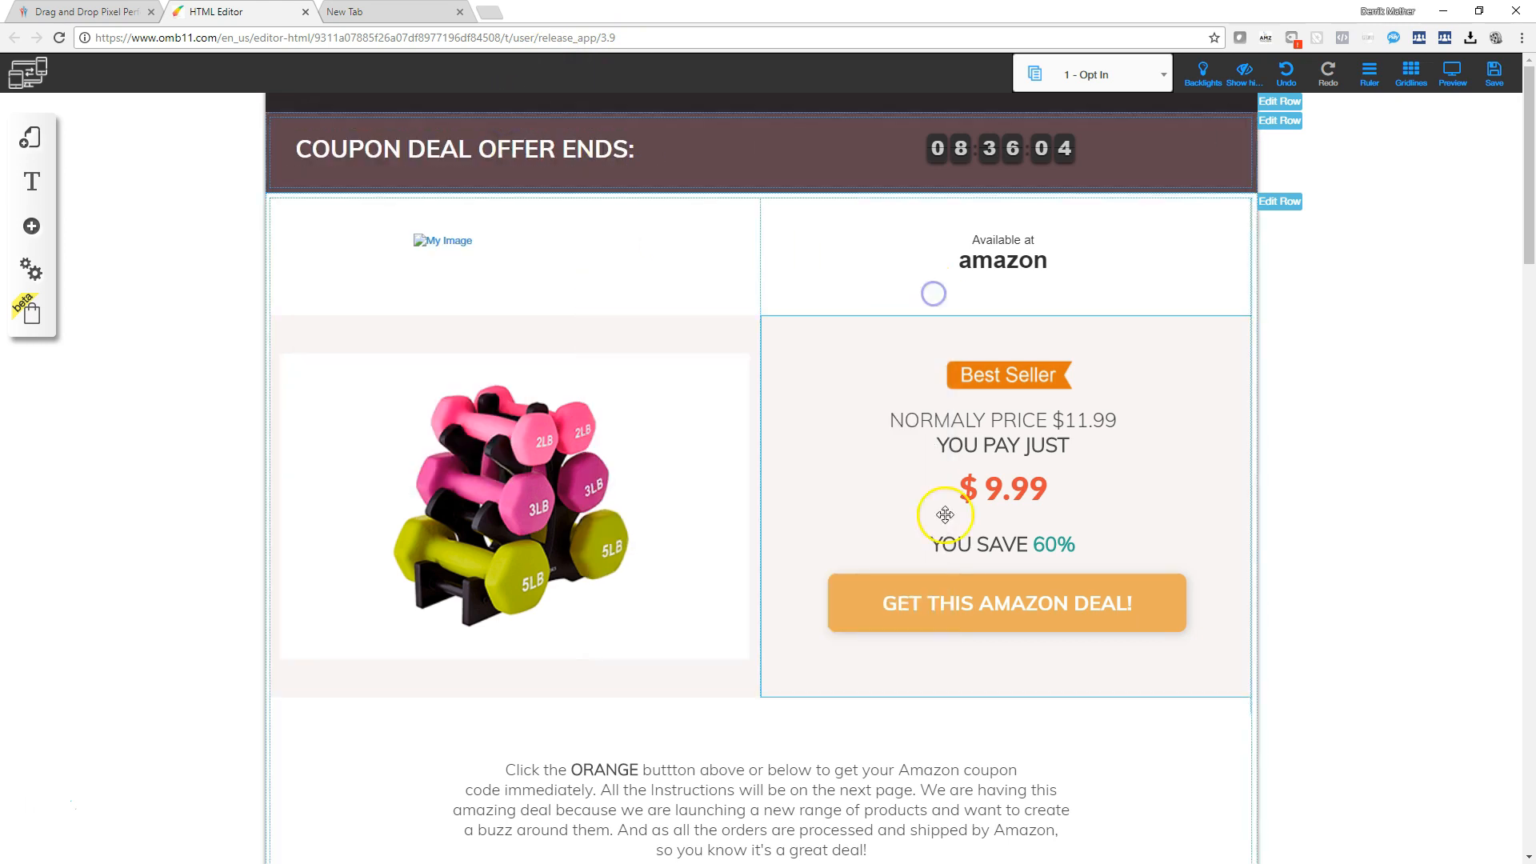
Step: Set the full background of the "What Our Customers Said...." row to the dark brown saved in the favorite colors
scroll(867, 449, down, 5)
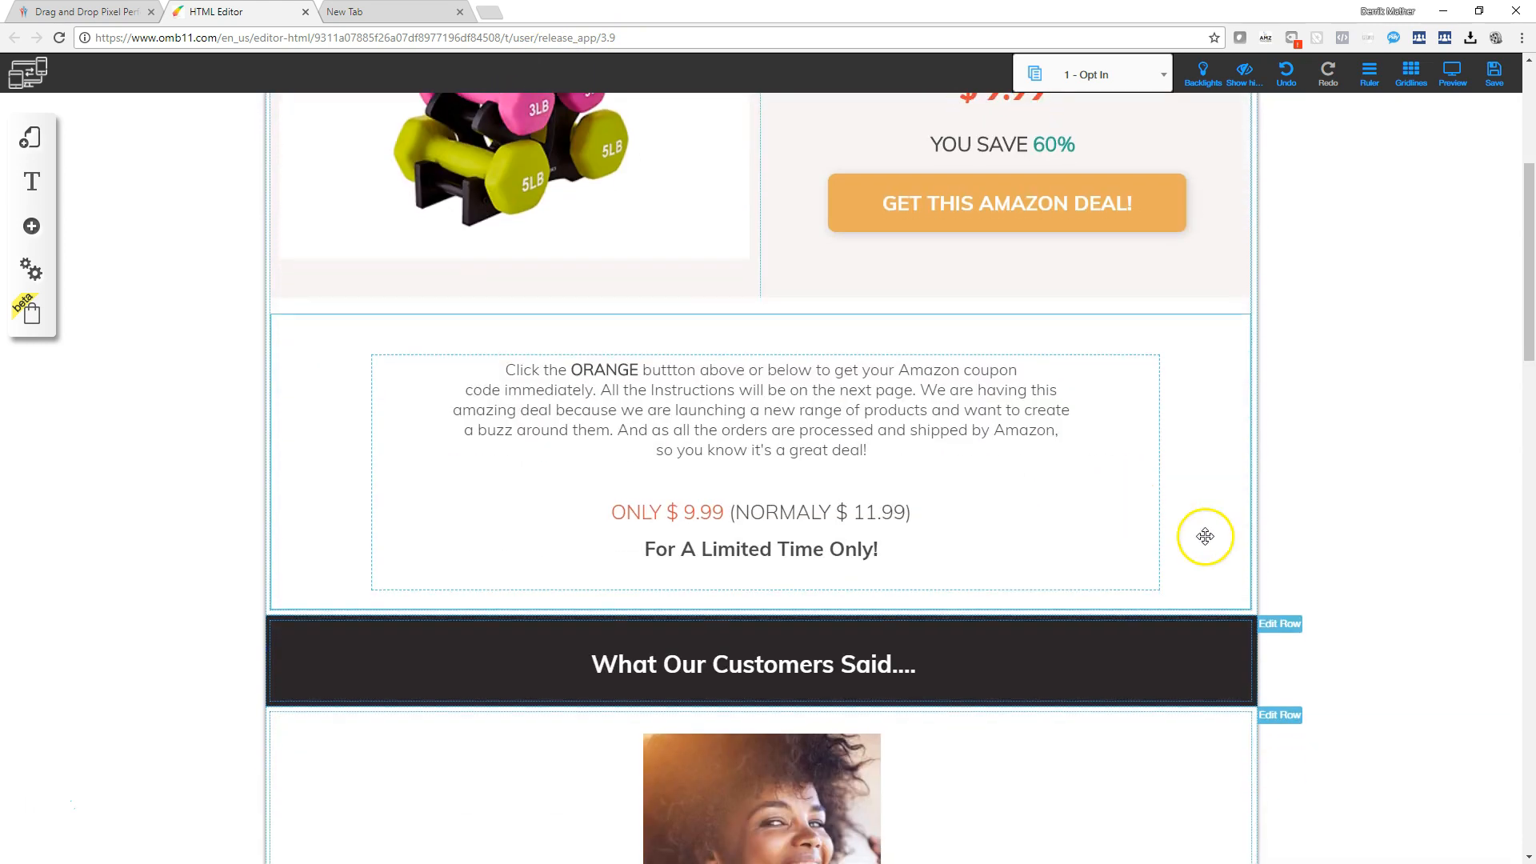
click(1279, 624)
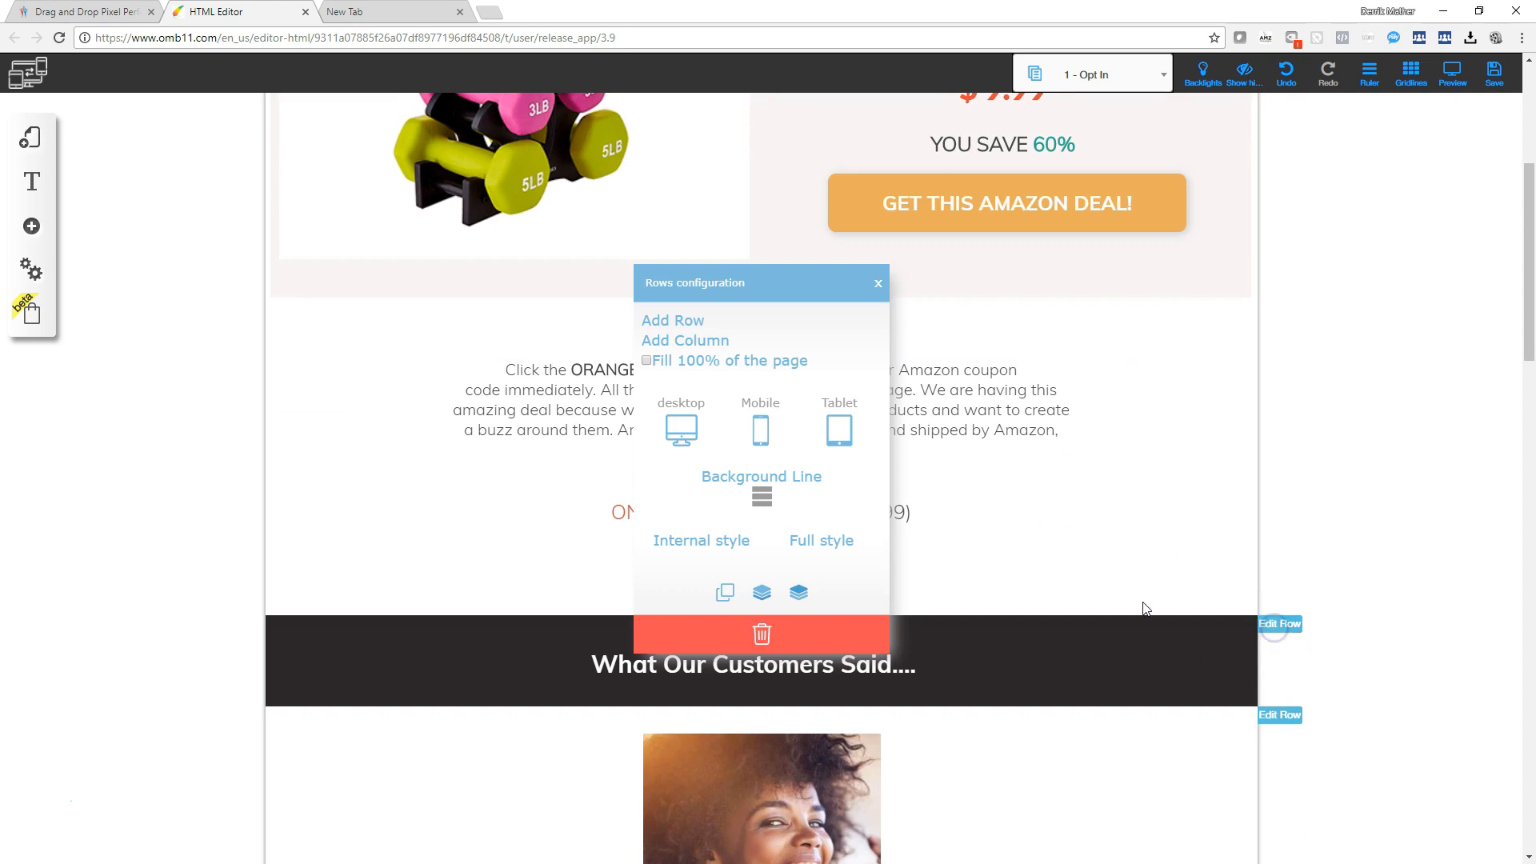
click(762, 496)
click(801, 530)
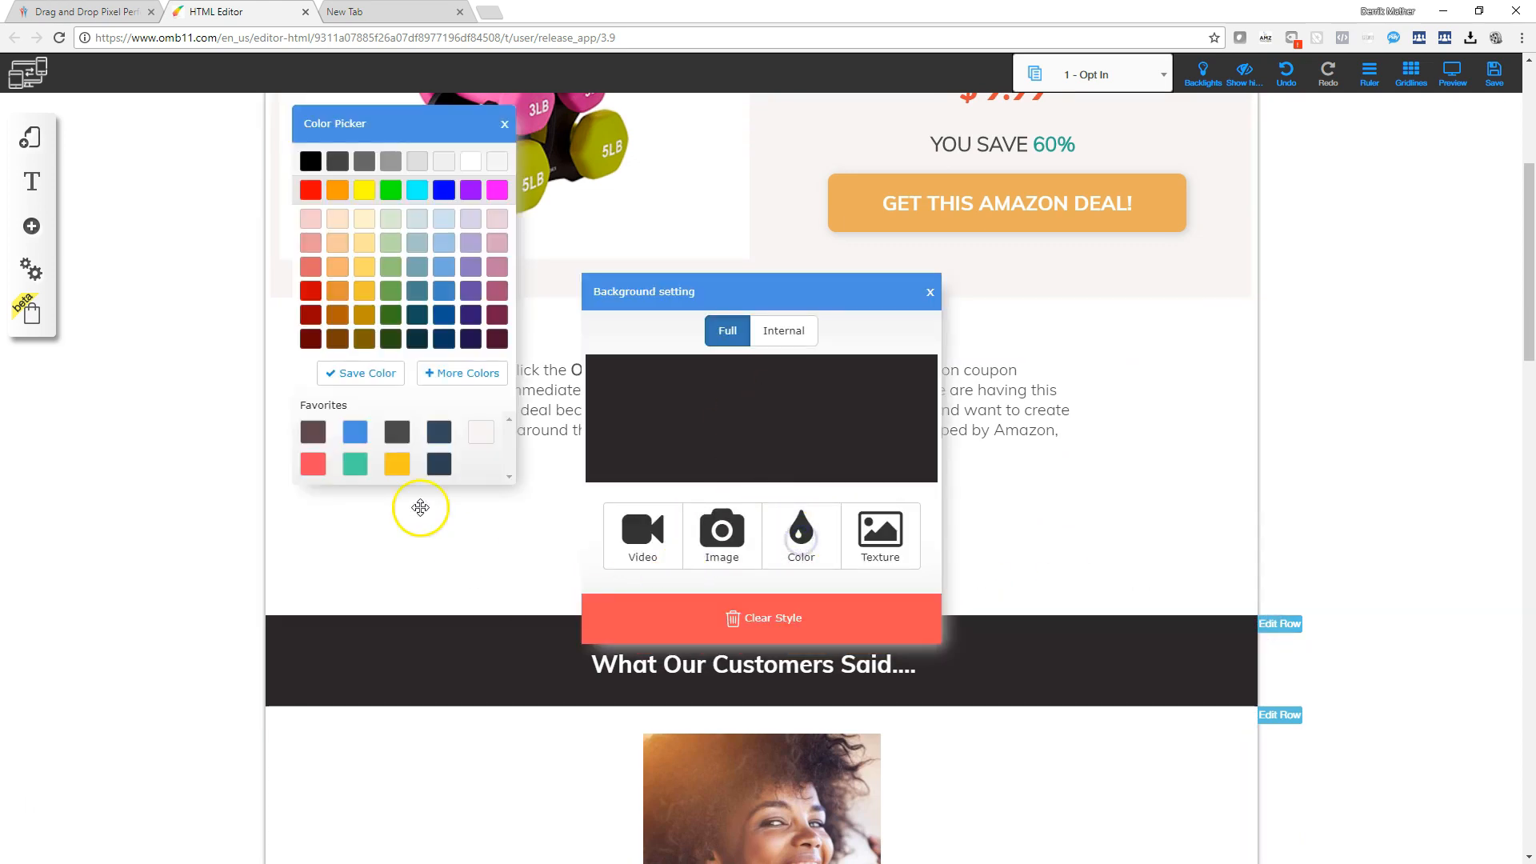
click(306, 436)
click(1402, 589)
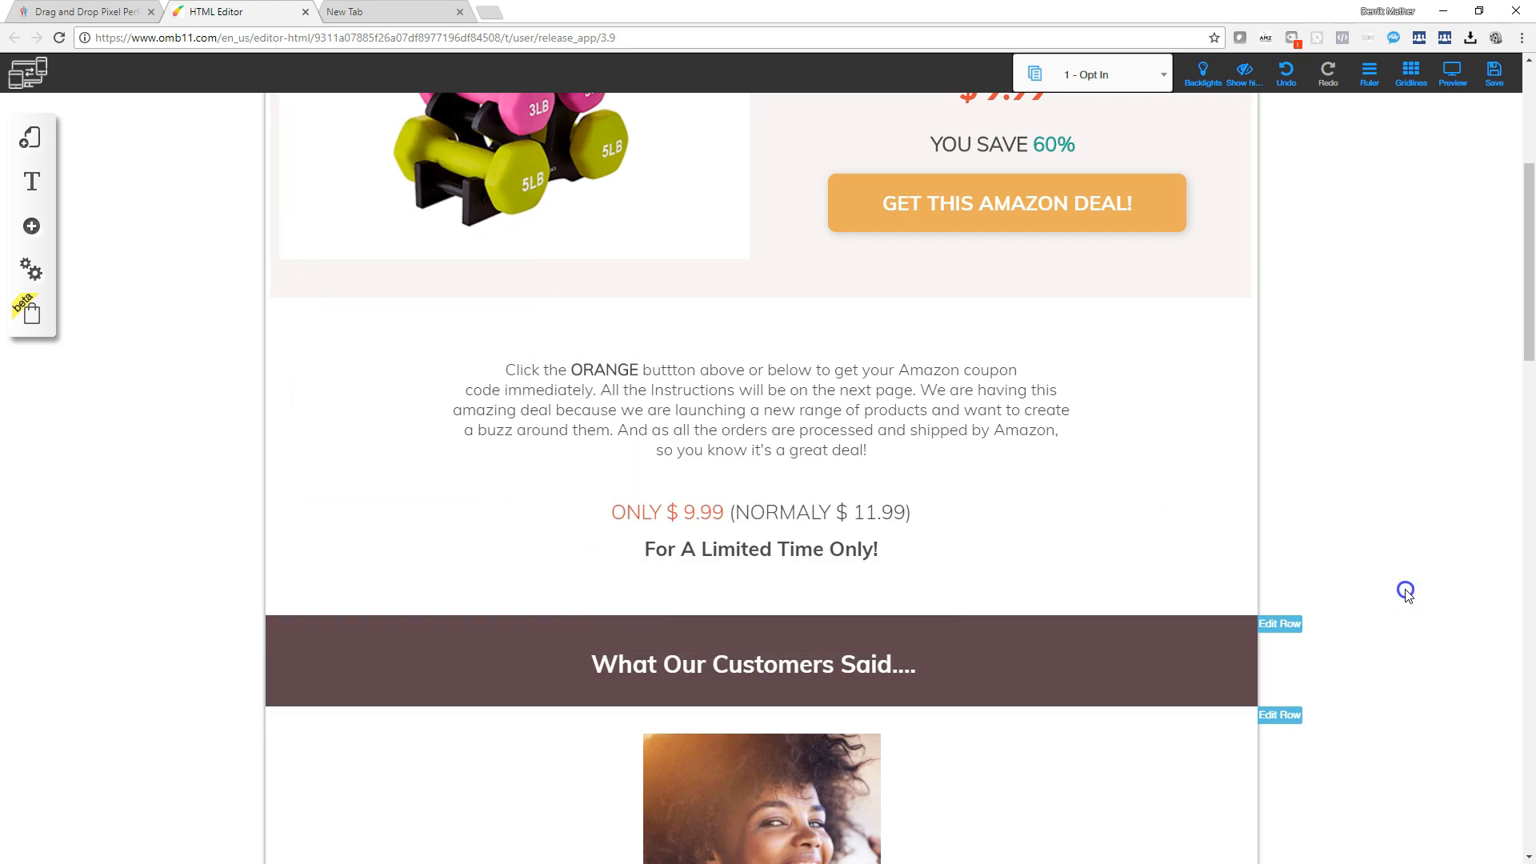
Step: Apply the saved favorite dark brown as full background of the "Want Some Details About This [YOUR PRODUCT]?" row
scroll(1399, 610, down, 6)
scroll(1325, 663, down, 2)
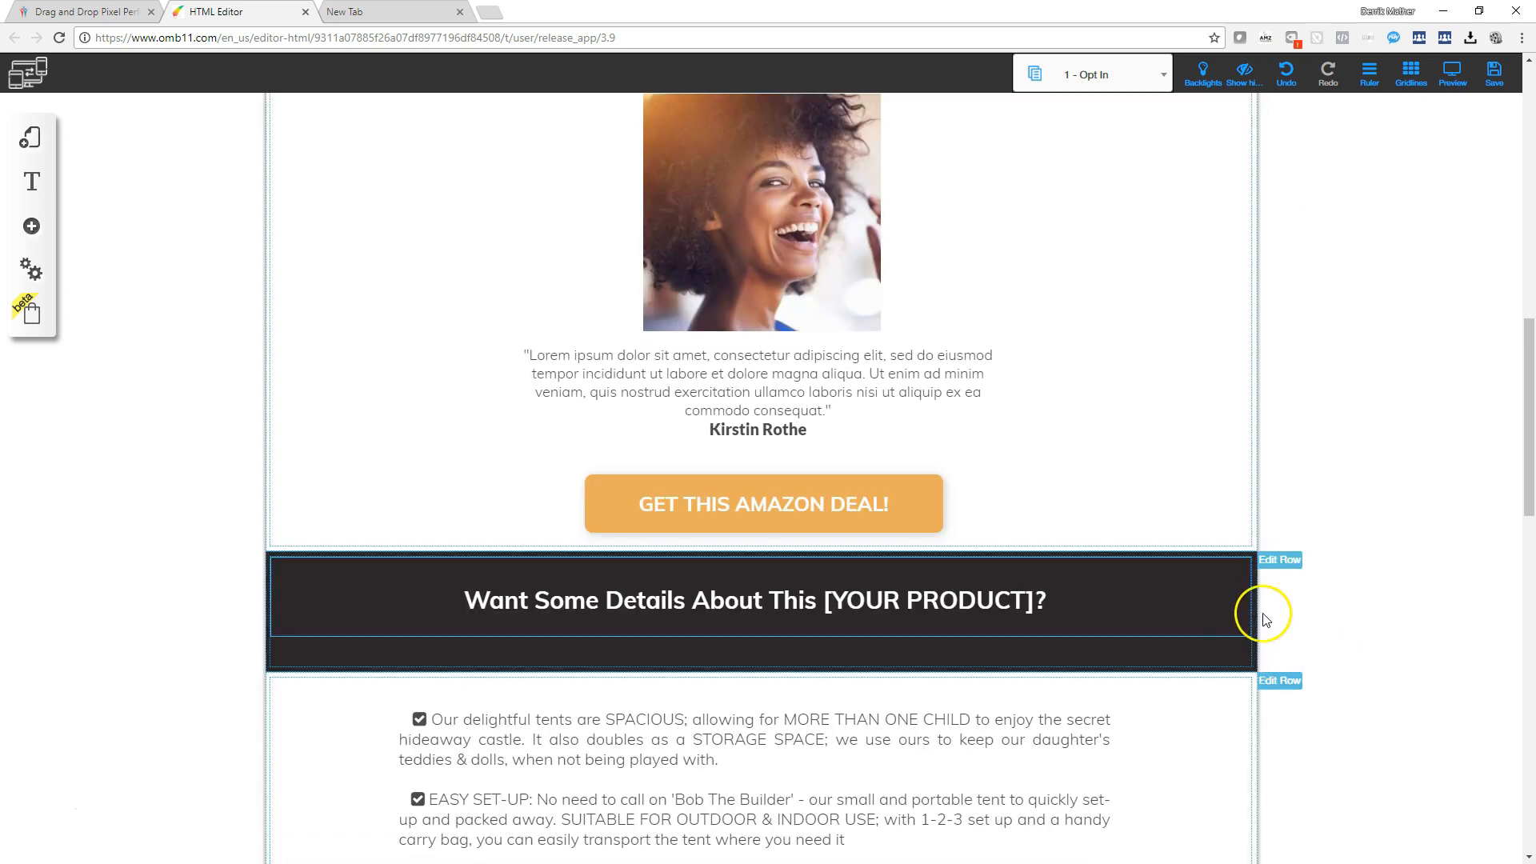
click(1279, 559)
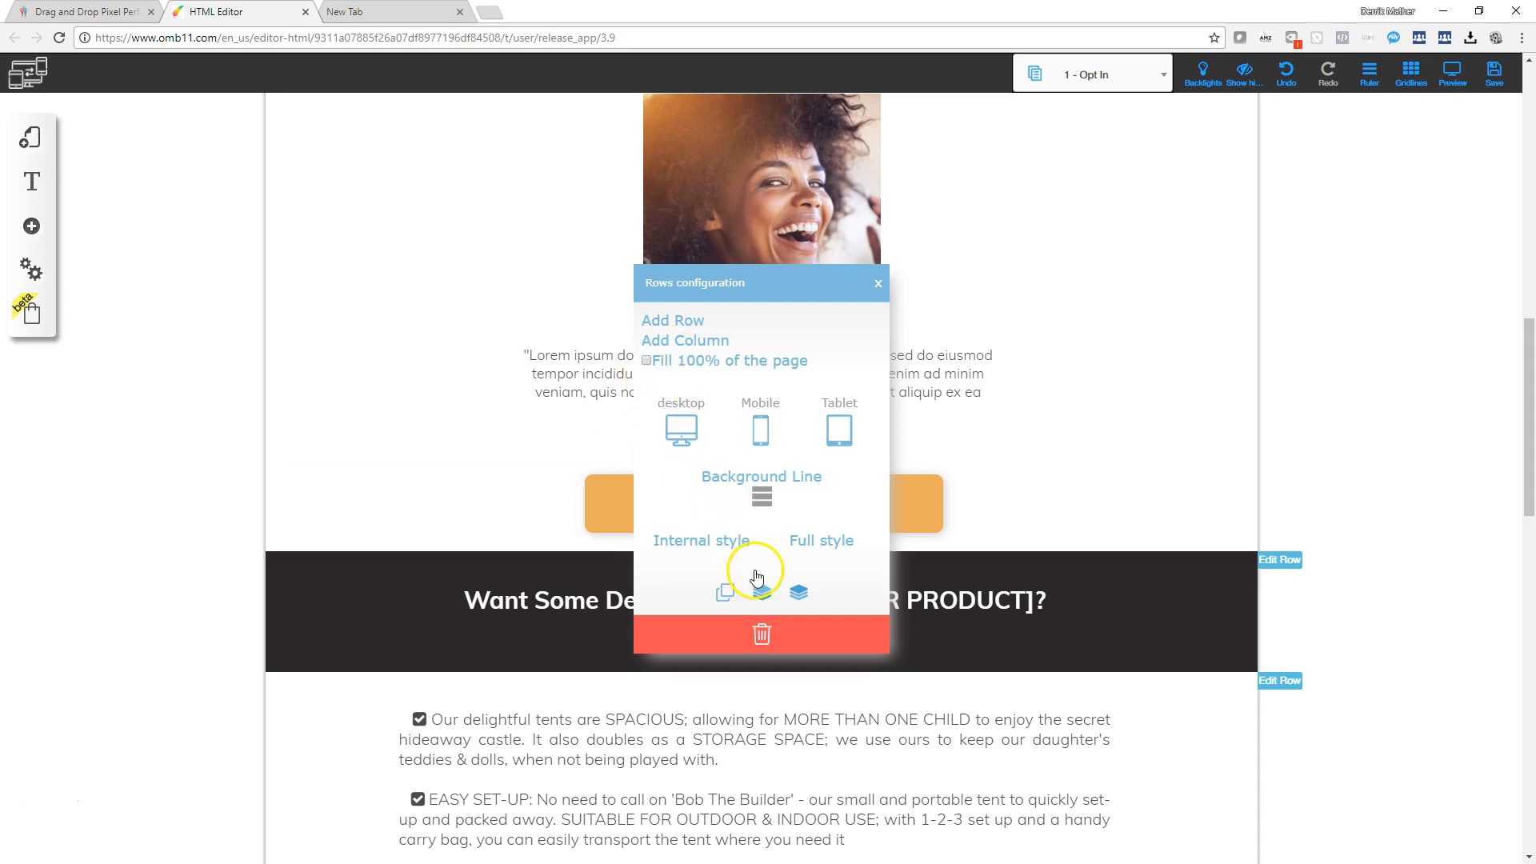
click(760, 497)
click(794, 536)
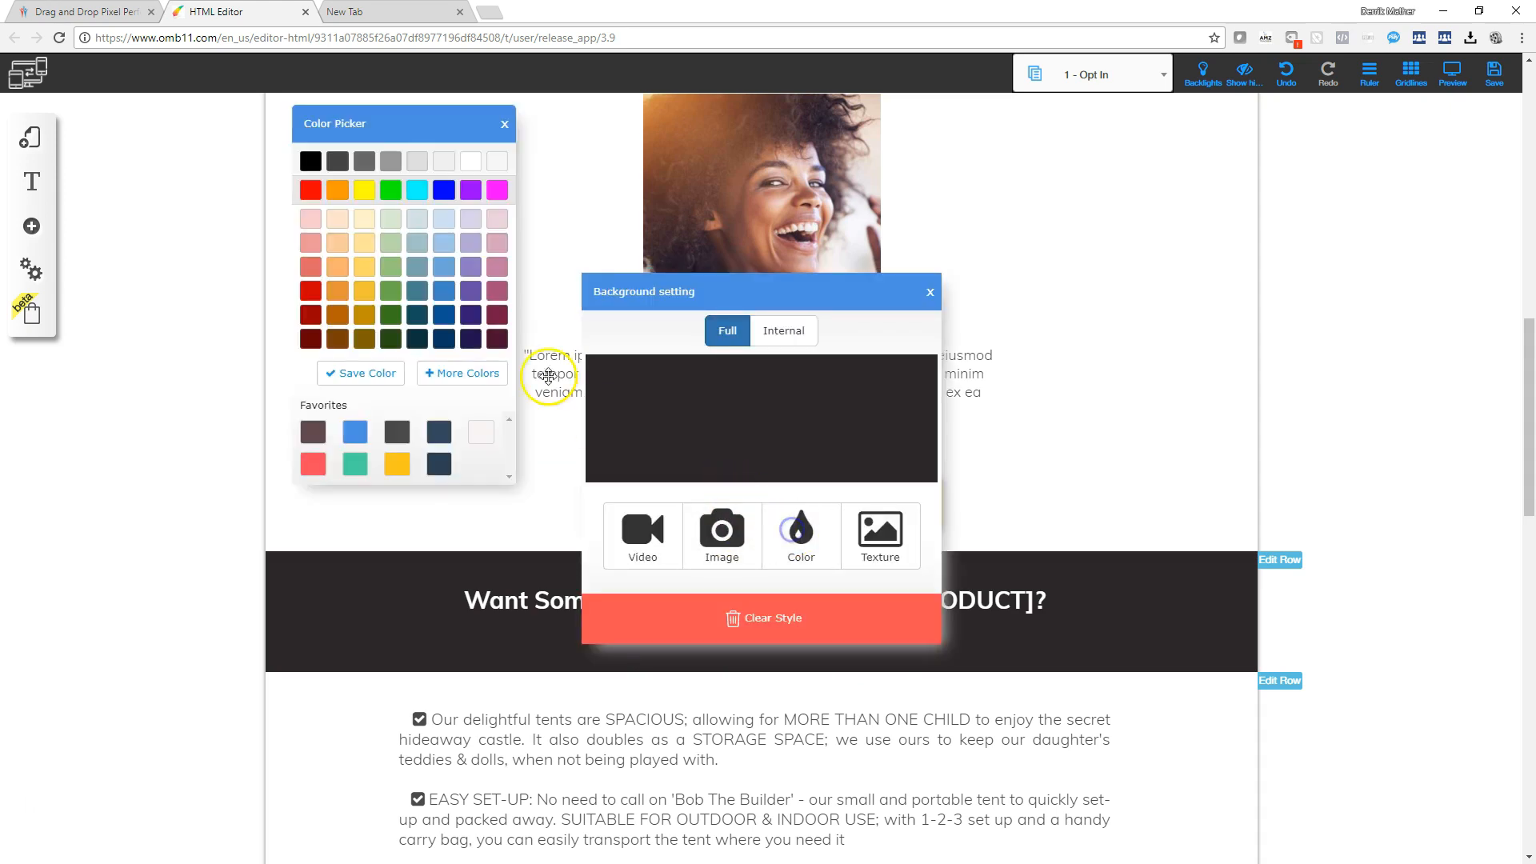
click(313, 433)
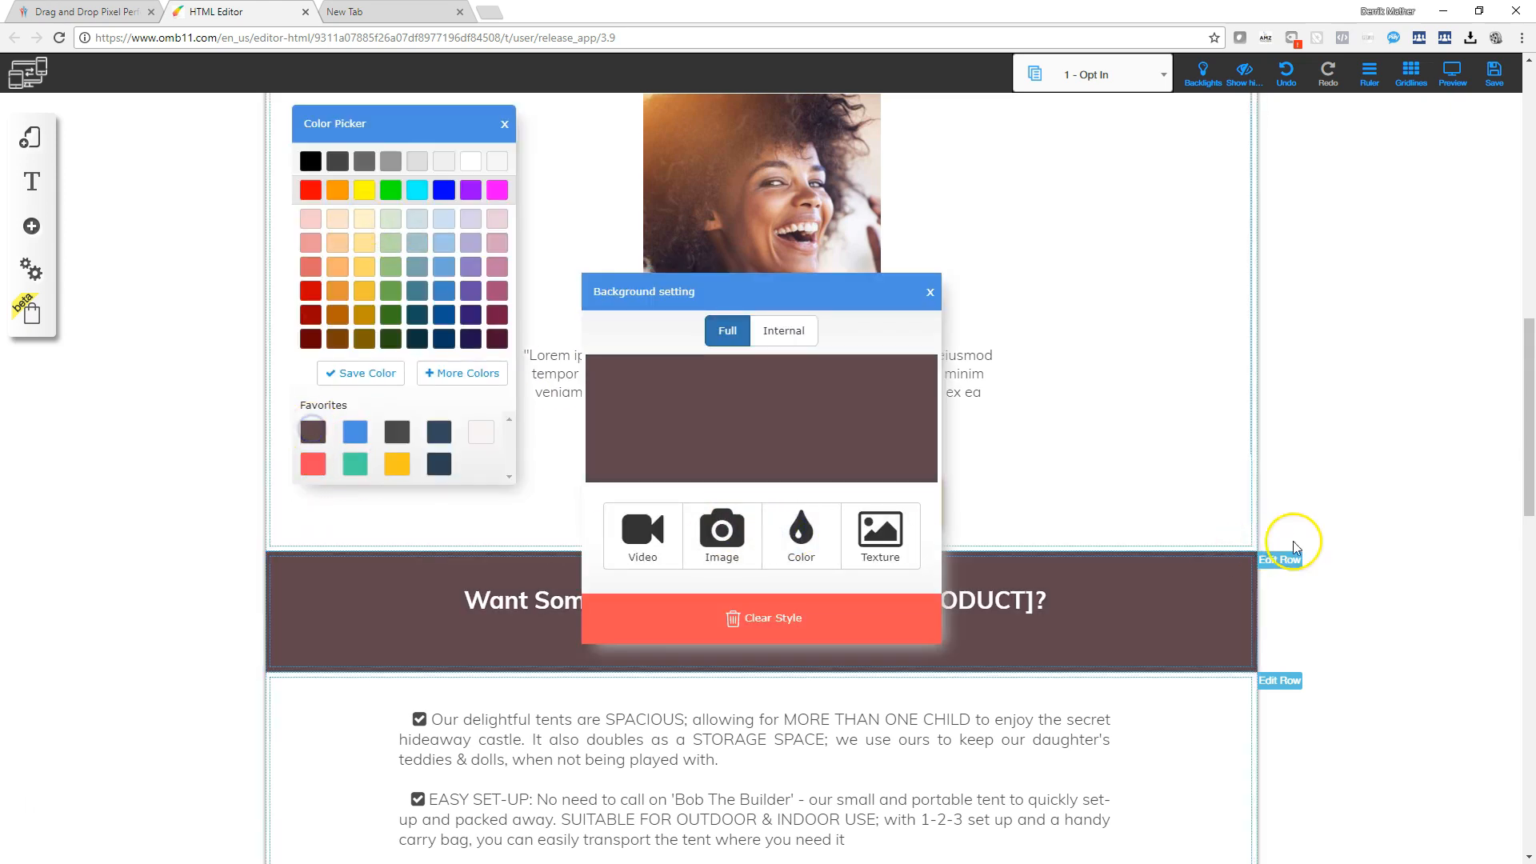
Step: Recolor the full background of the dark heading row above the coupon questions with the saved favorite dark brown
scroll(1268, 548, down, 8)
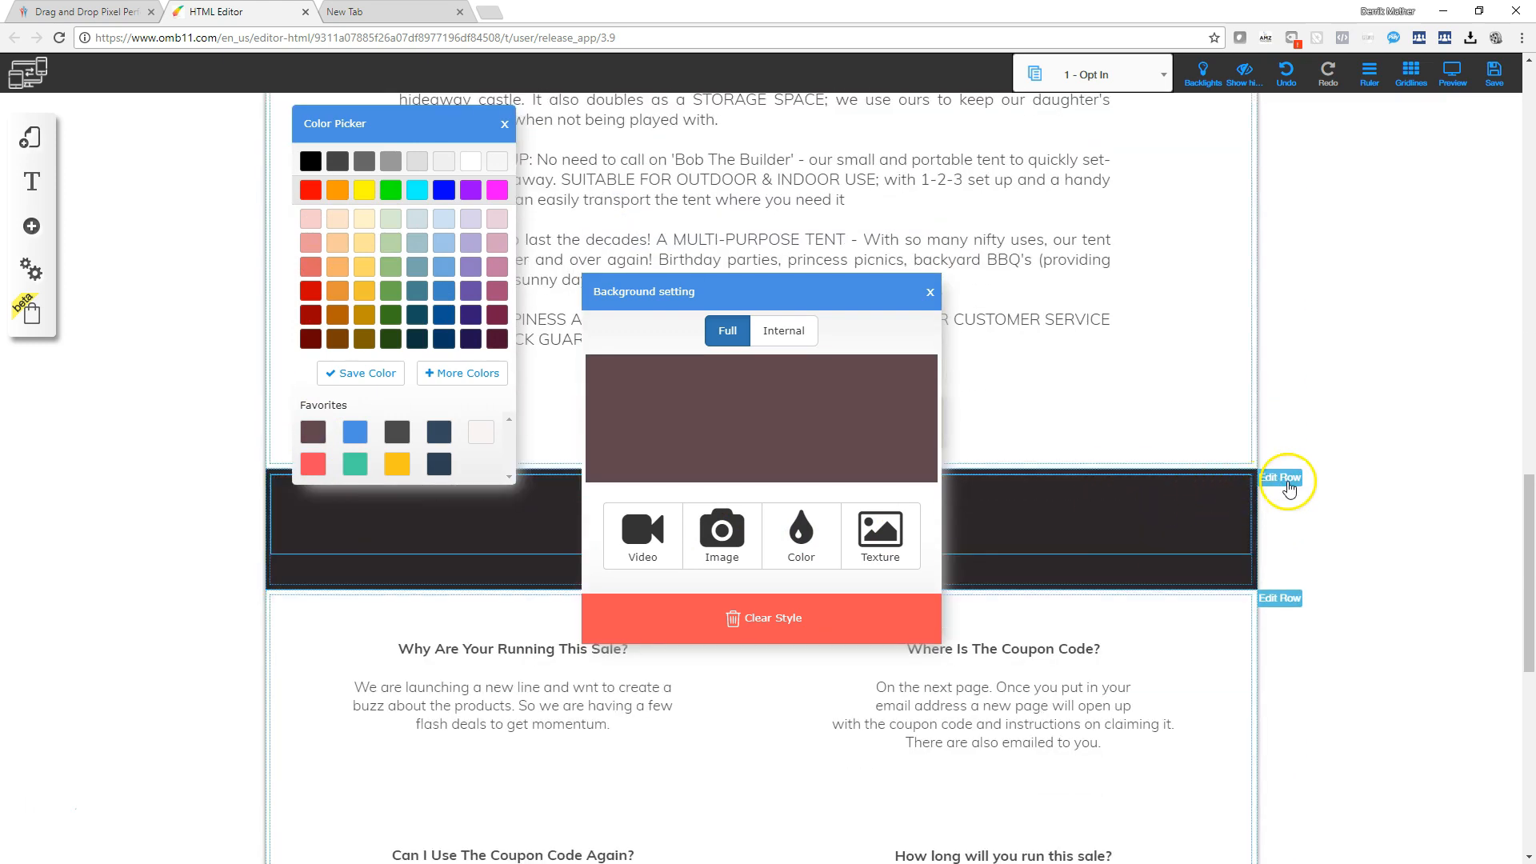
click(1281, 478)
click(774, 504)
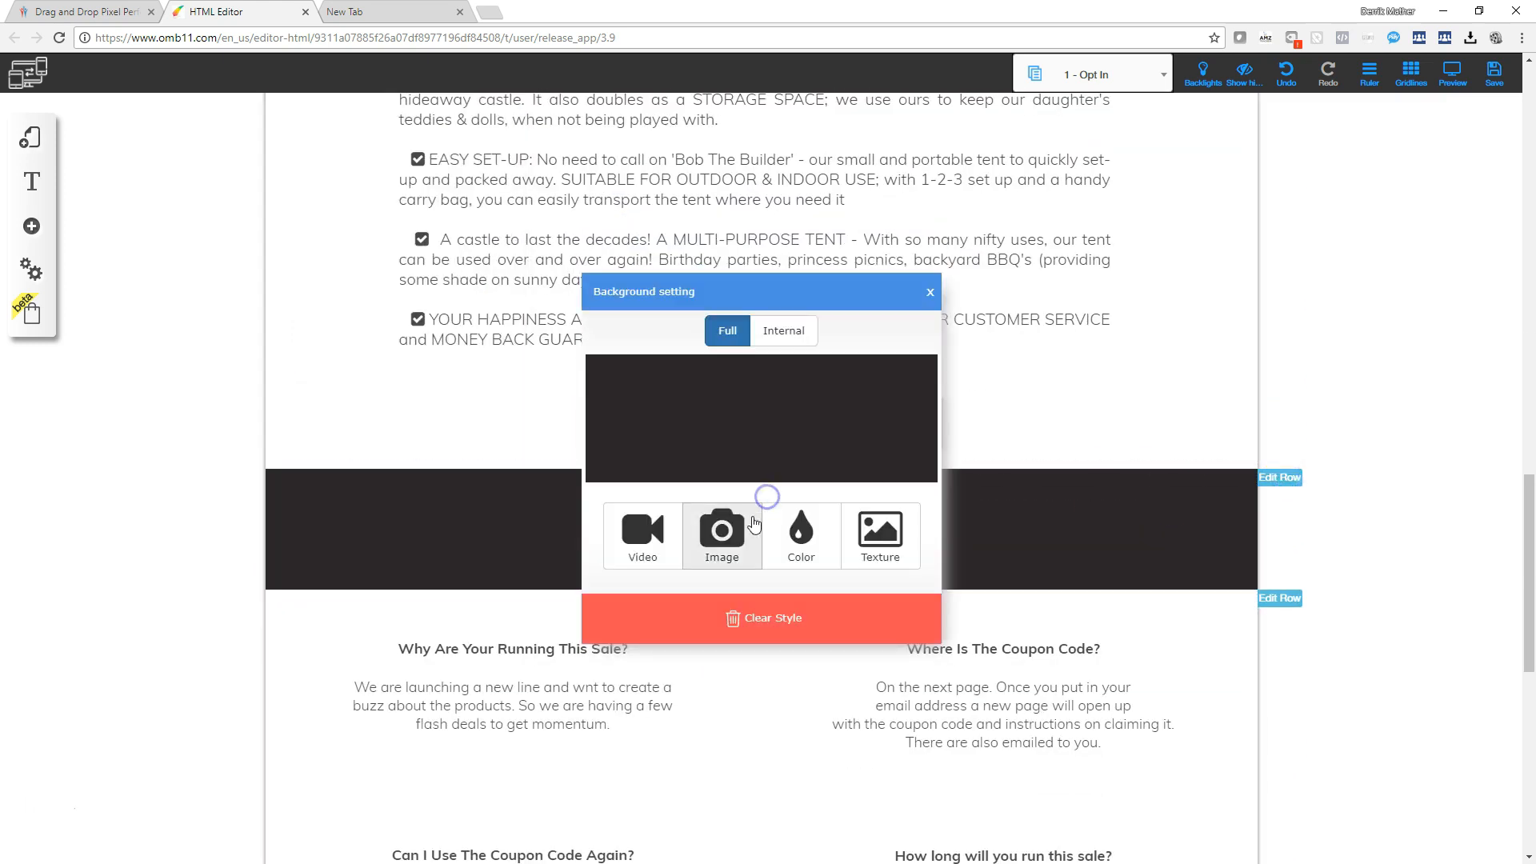
click(800, 531)
click(299, 436)
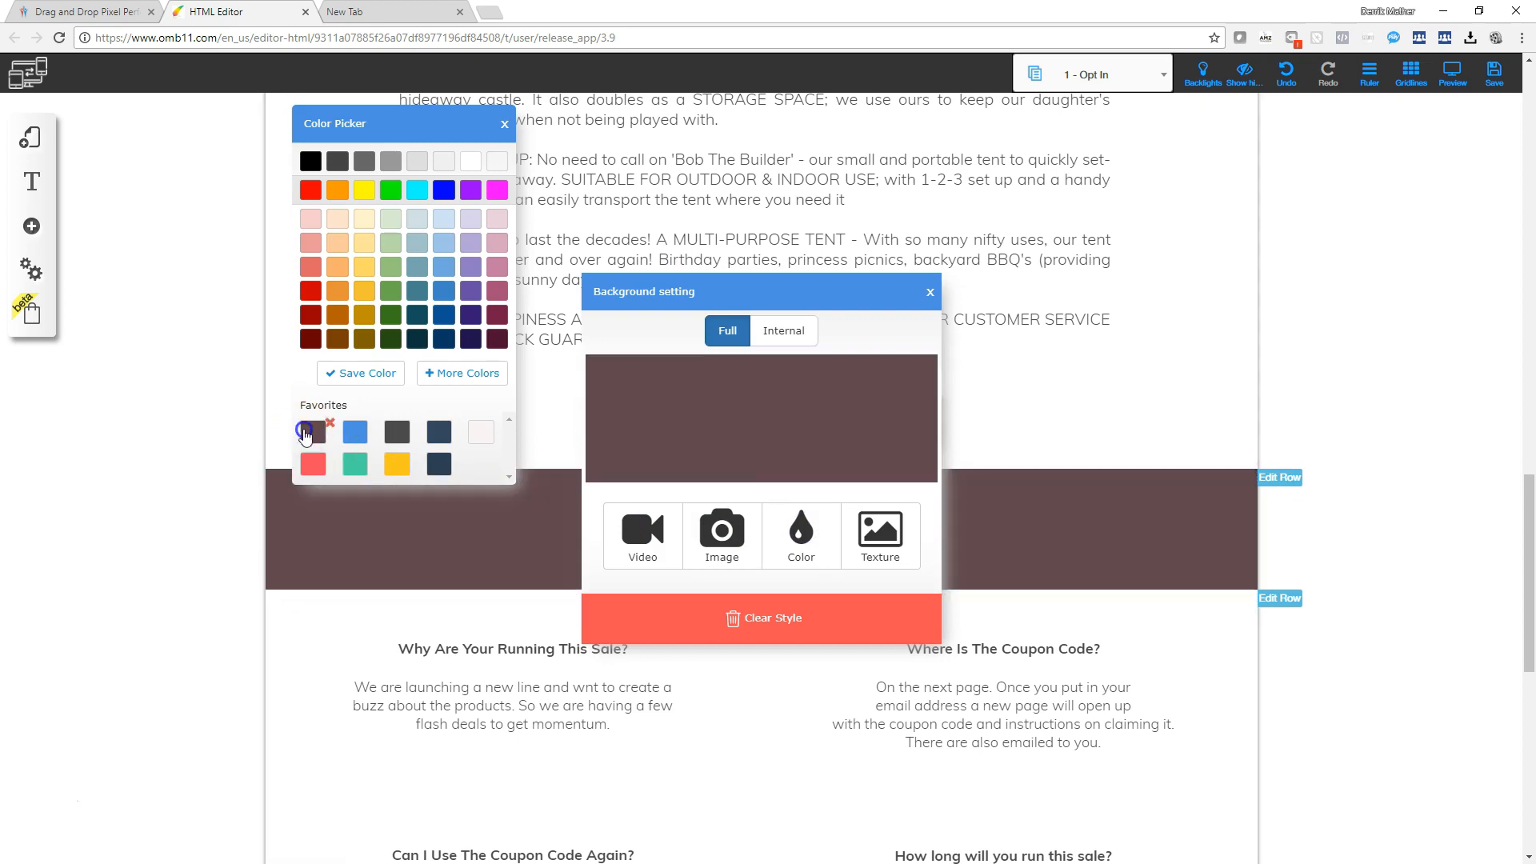
Step: Set the full background of the footer row with the Disclaimer and Privacy Policy links to the saved dark brown
scroll(1399, 542, down, 5)
scroll(1384, 560, down, 4)
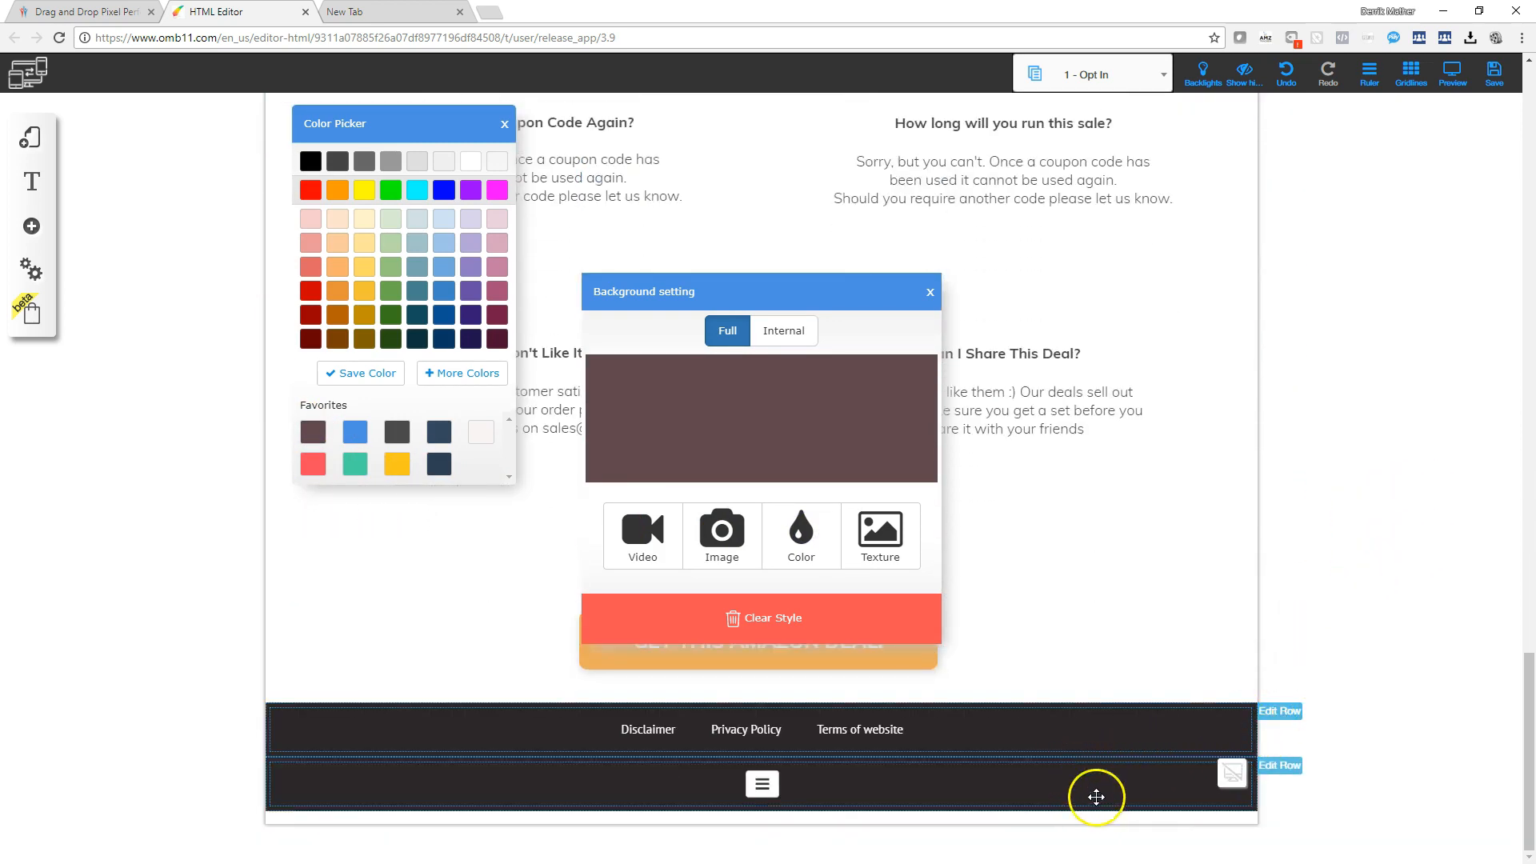
click(910, 785)
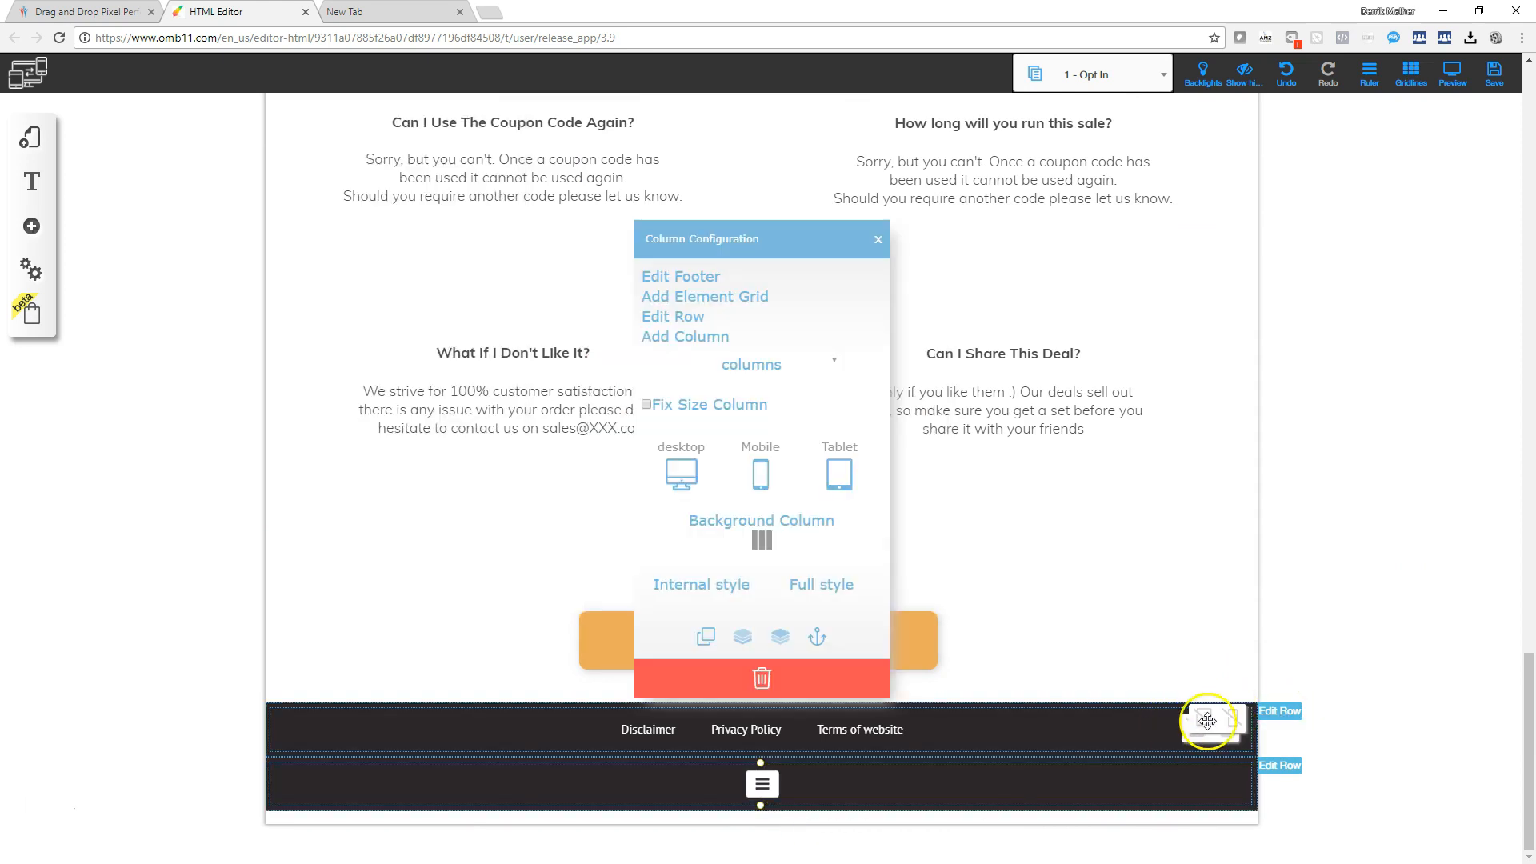
click(1278, 712)
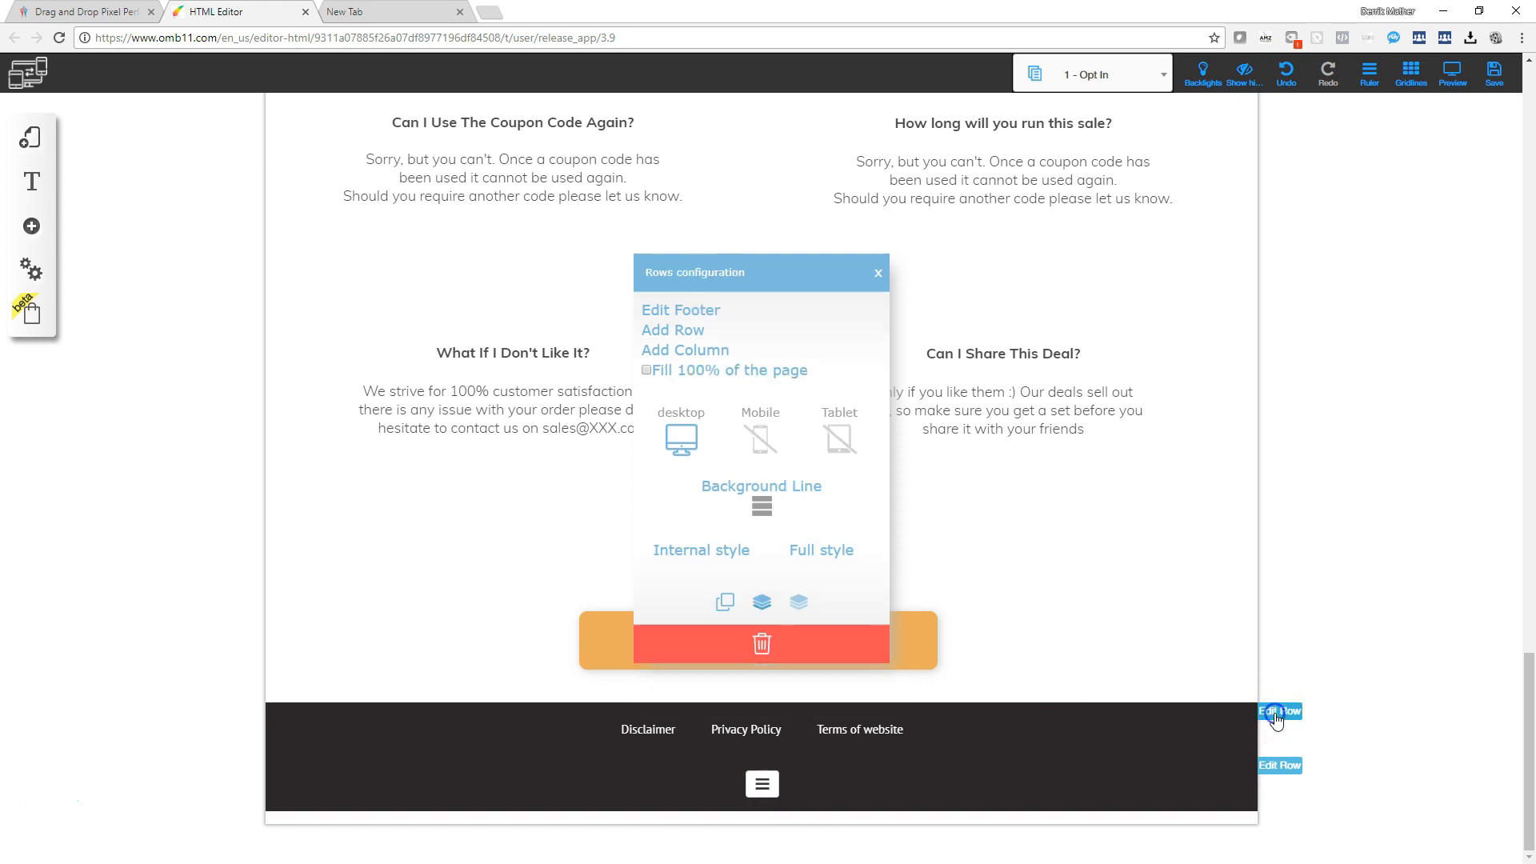
click(701, 542)
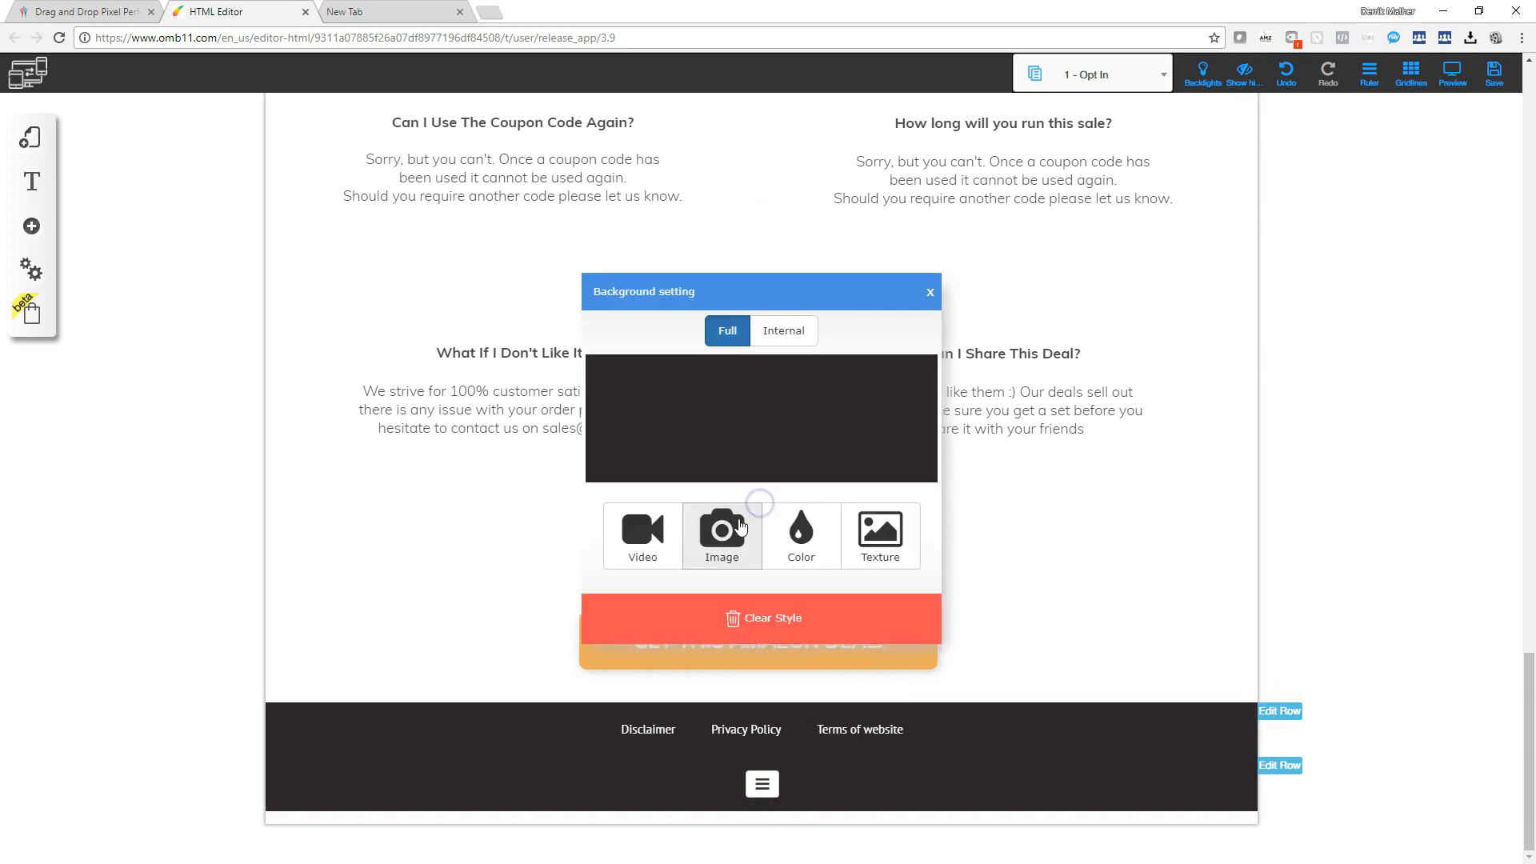
click(798, 532)
click(313, 431)
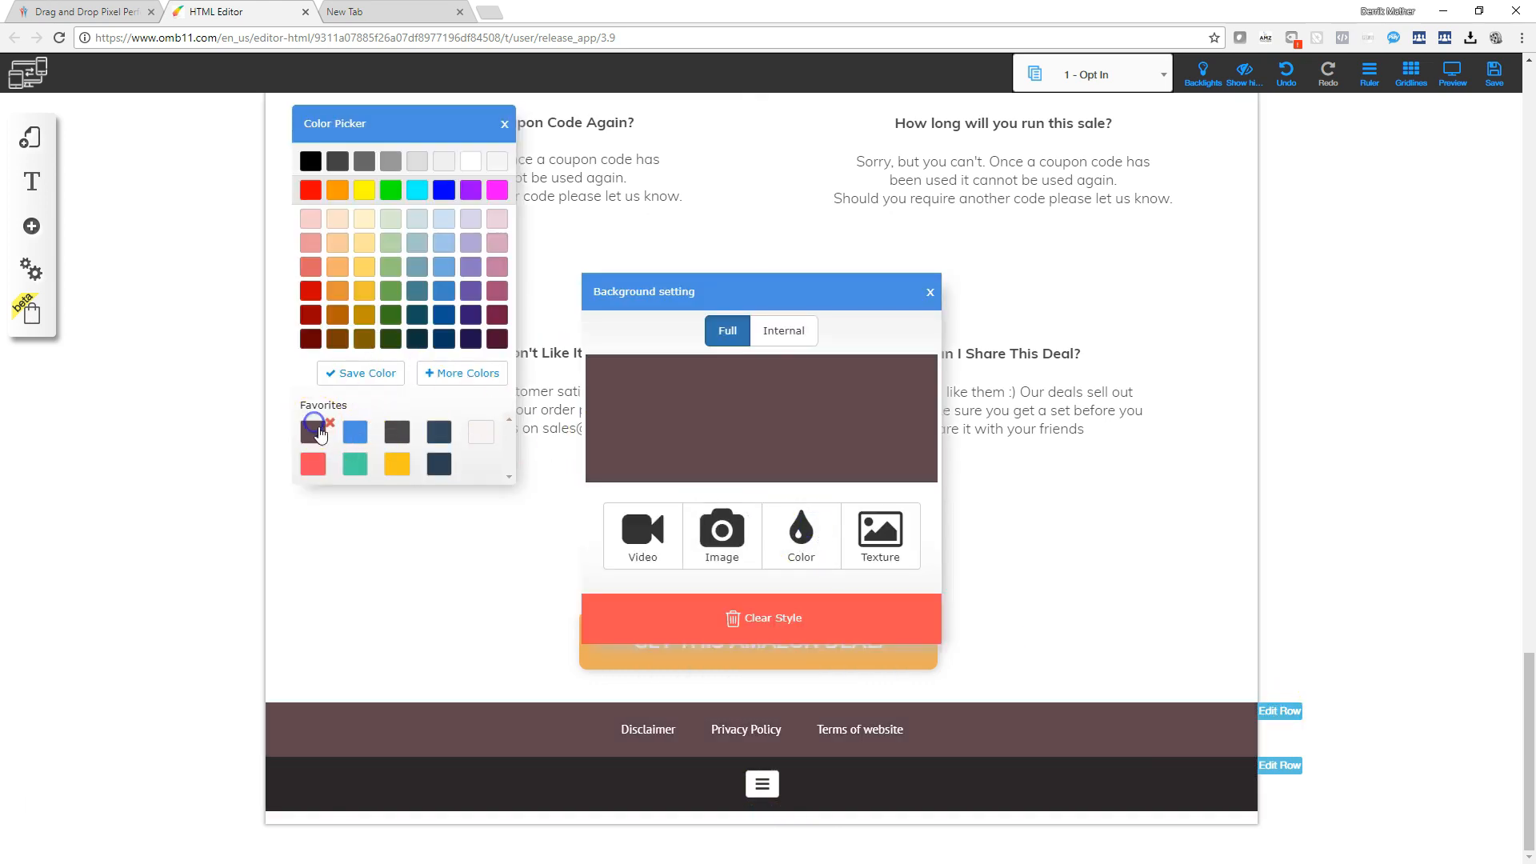
Step: Set the full background of the footer's mobile menu row to the saved dark brown and close the background settings
click(1283, 764)
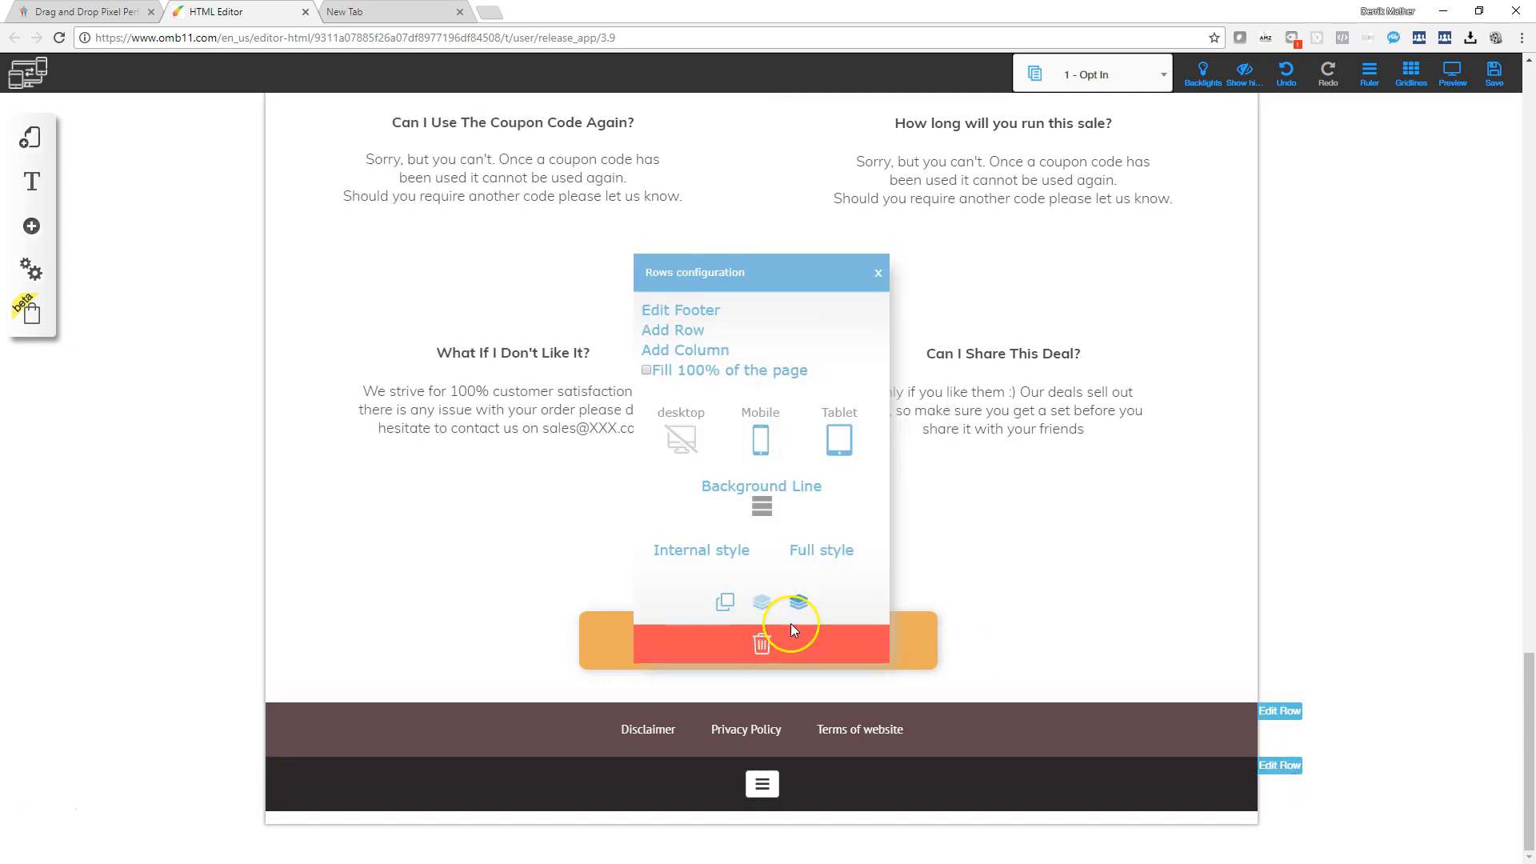
click(765, 509)
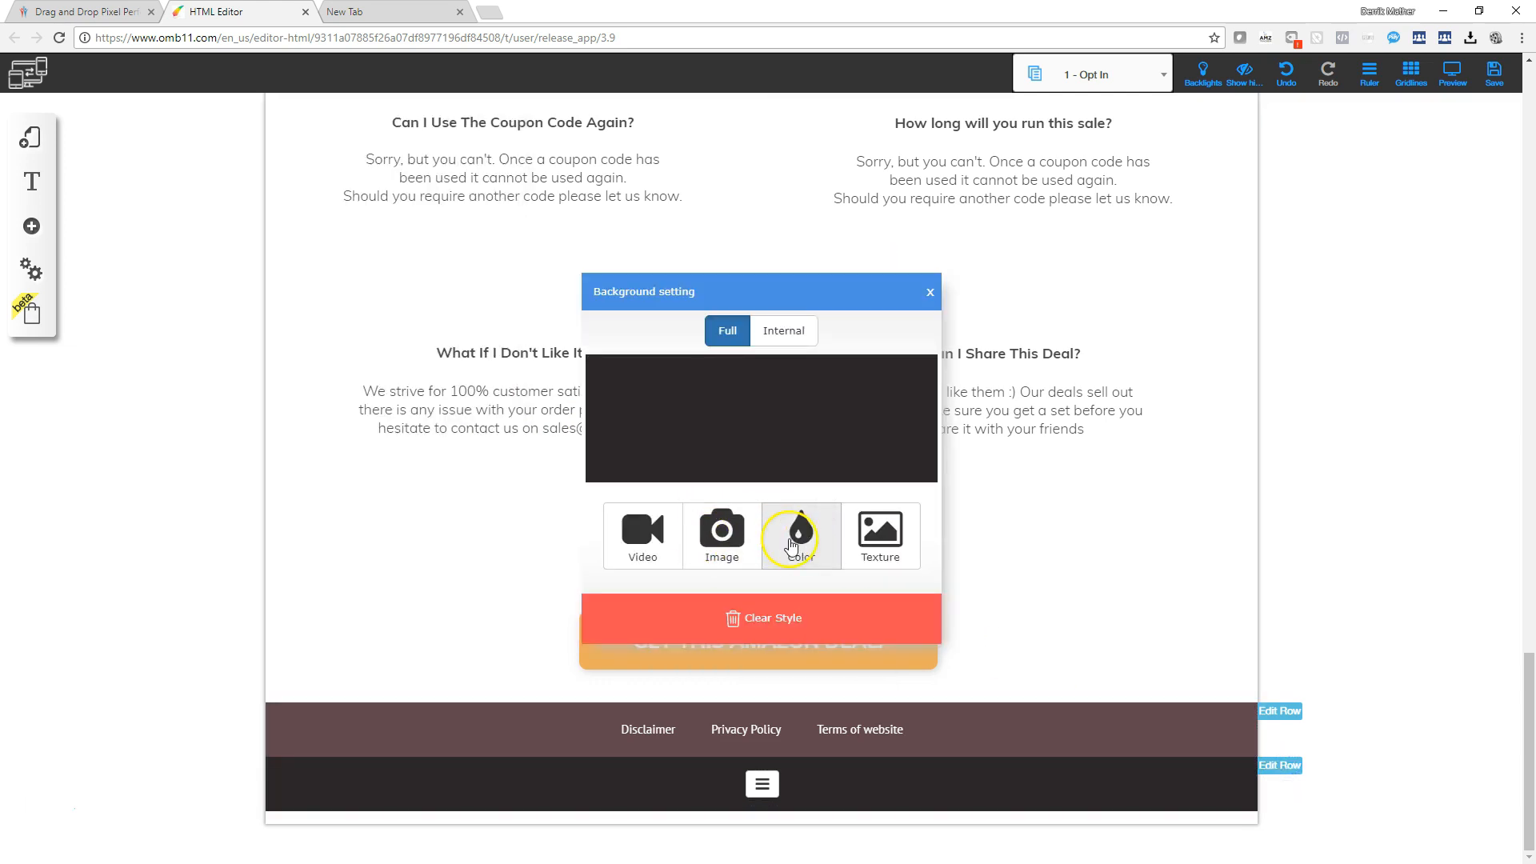
click(801, 532)
click(313, 432)
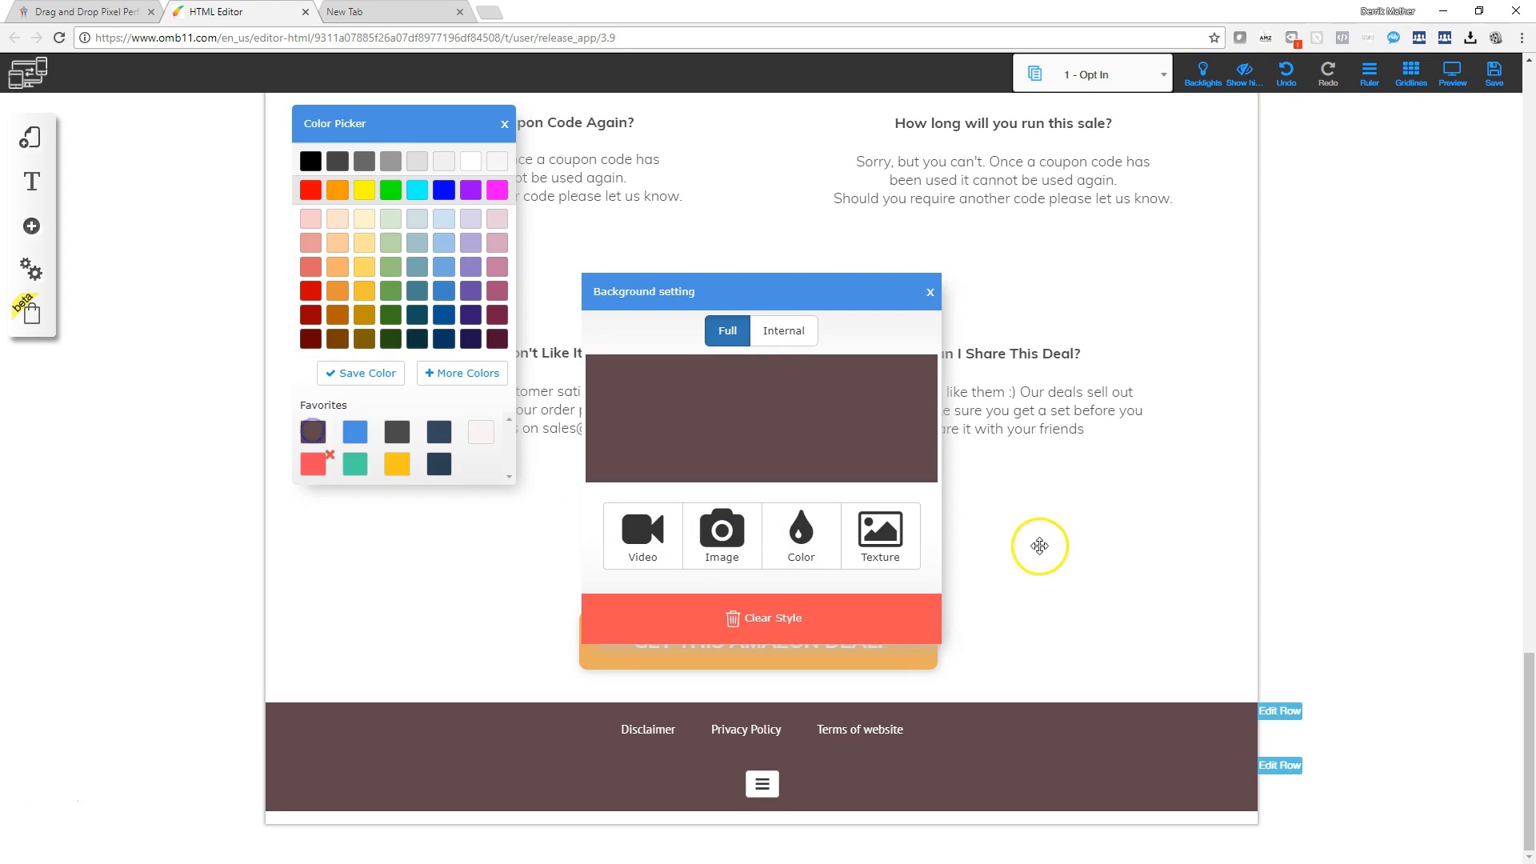
click(1398, 603)
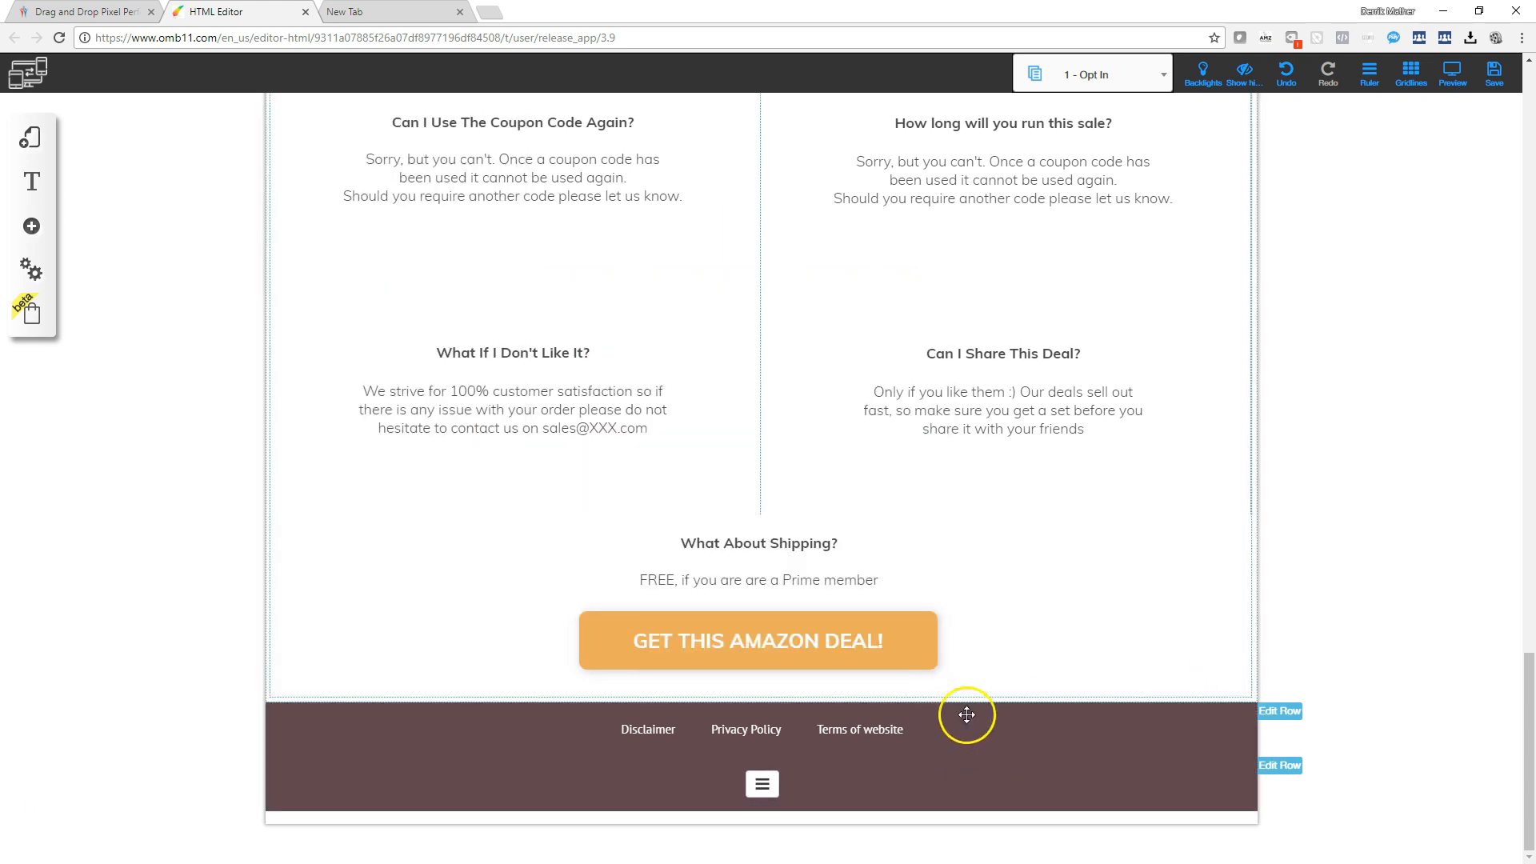
Step: Open the image repository for the broken logo placeholder below the coupon header and browse the stored files
scroll(960, 713, up, 12)
scroll(984, 728, up, 15)
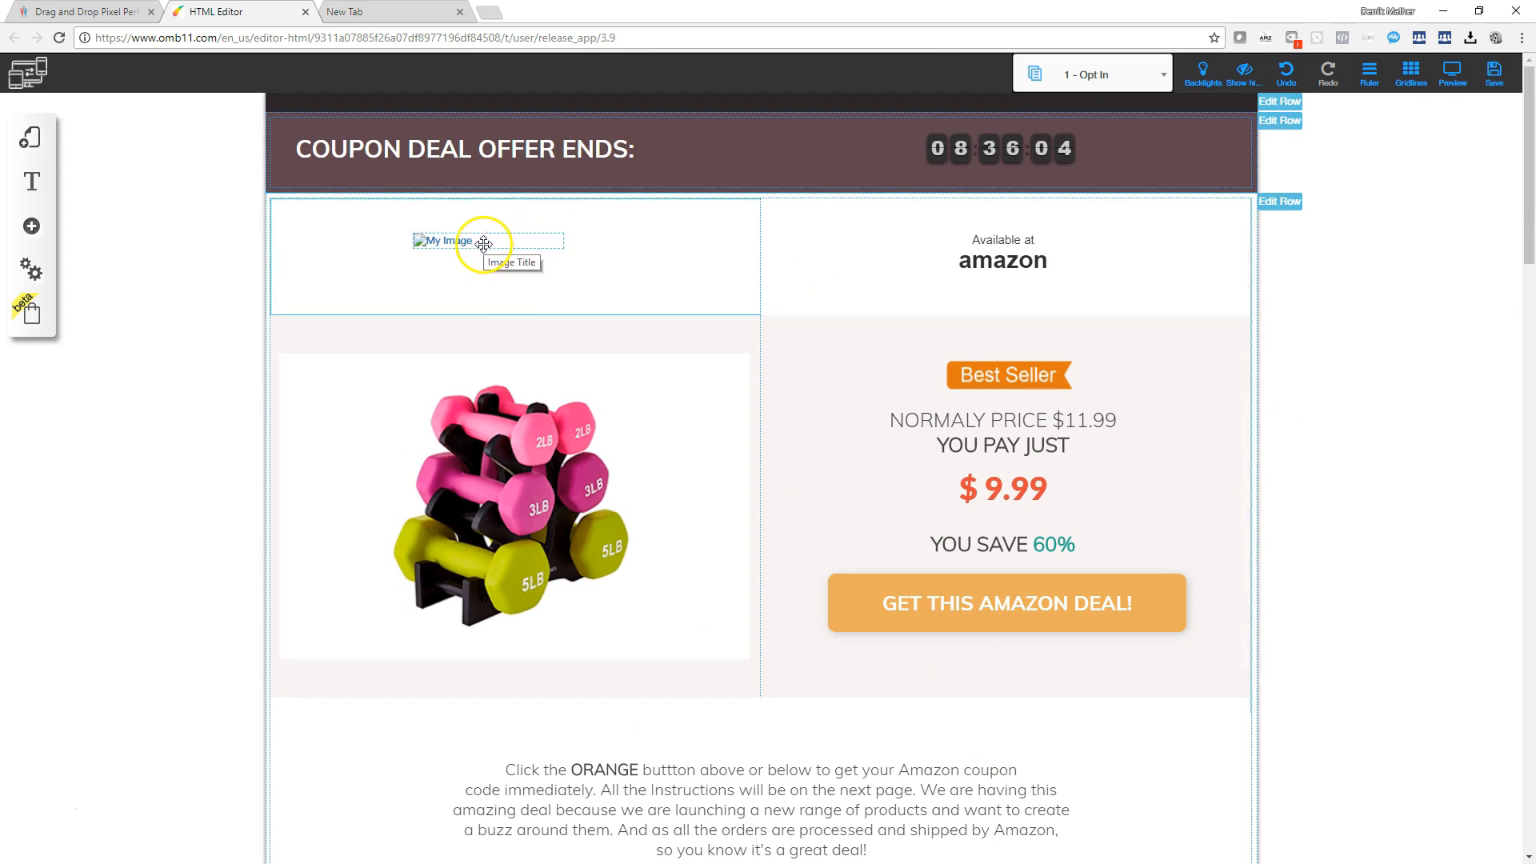
click(454, 240)
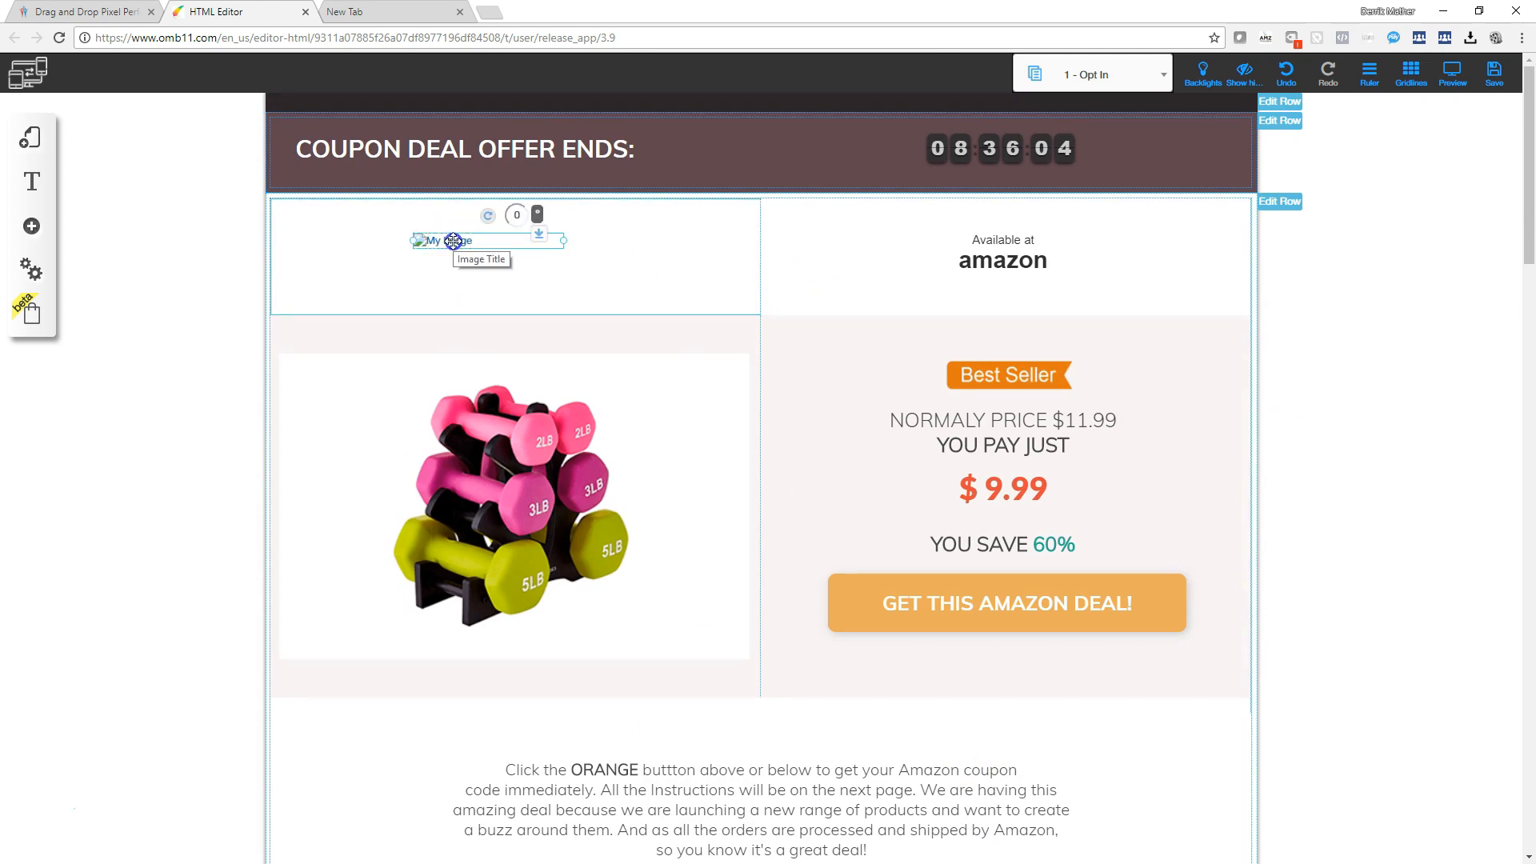
right_click(465, 242)
click(708, 283)
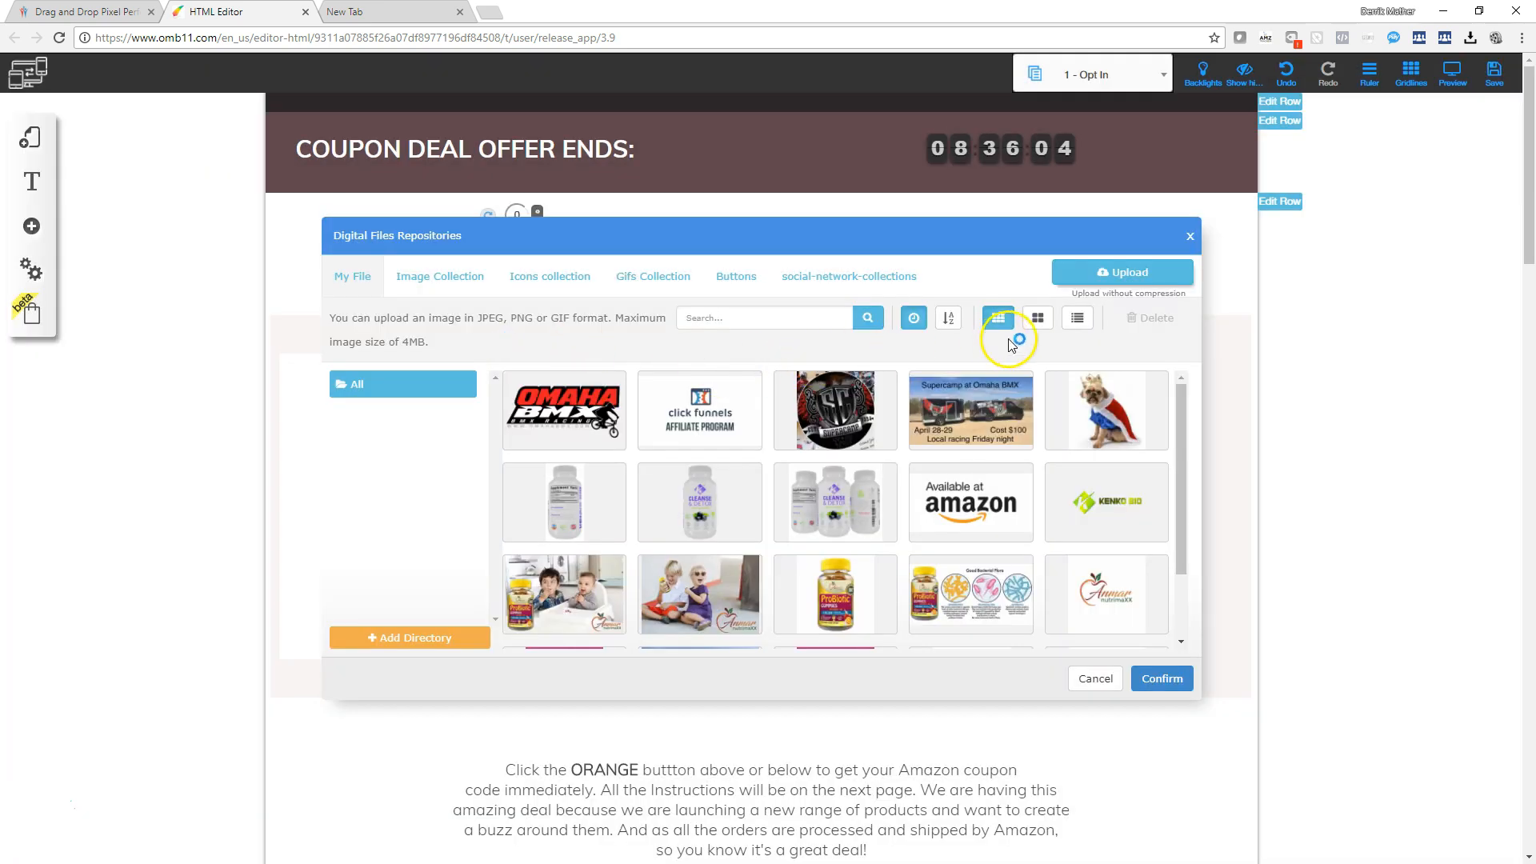
scroll(1015, 492, down, 5)
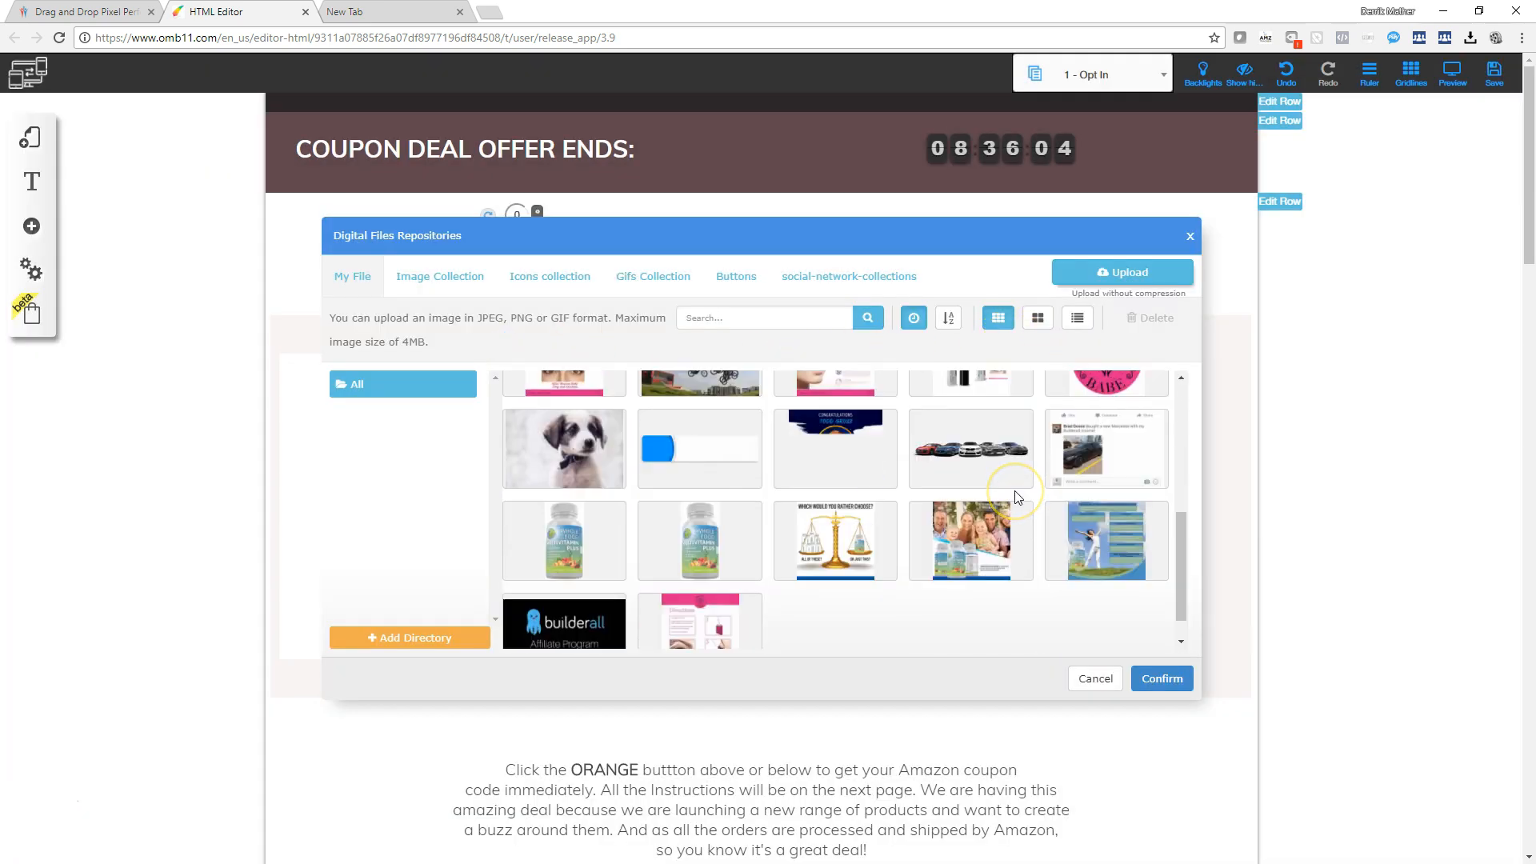
scroll(1032, 464, up, 10)
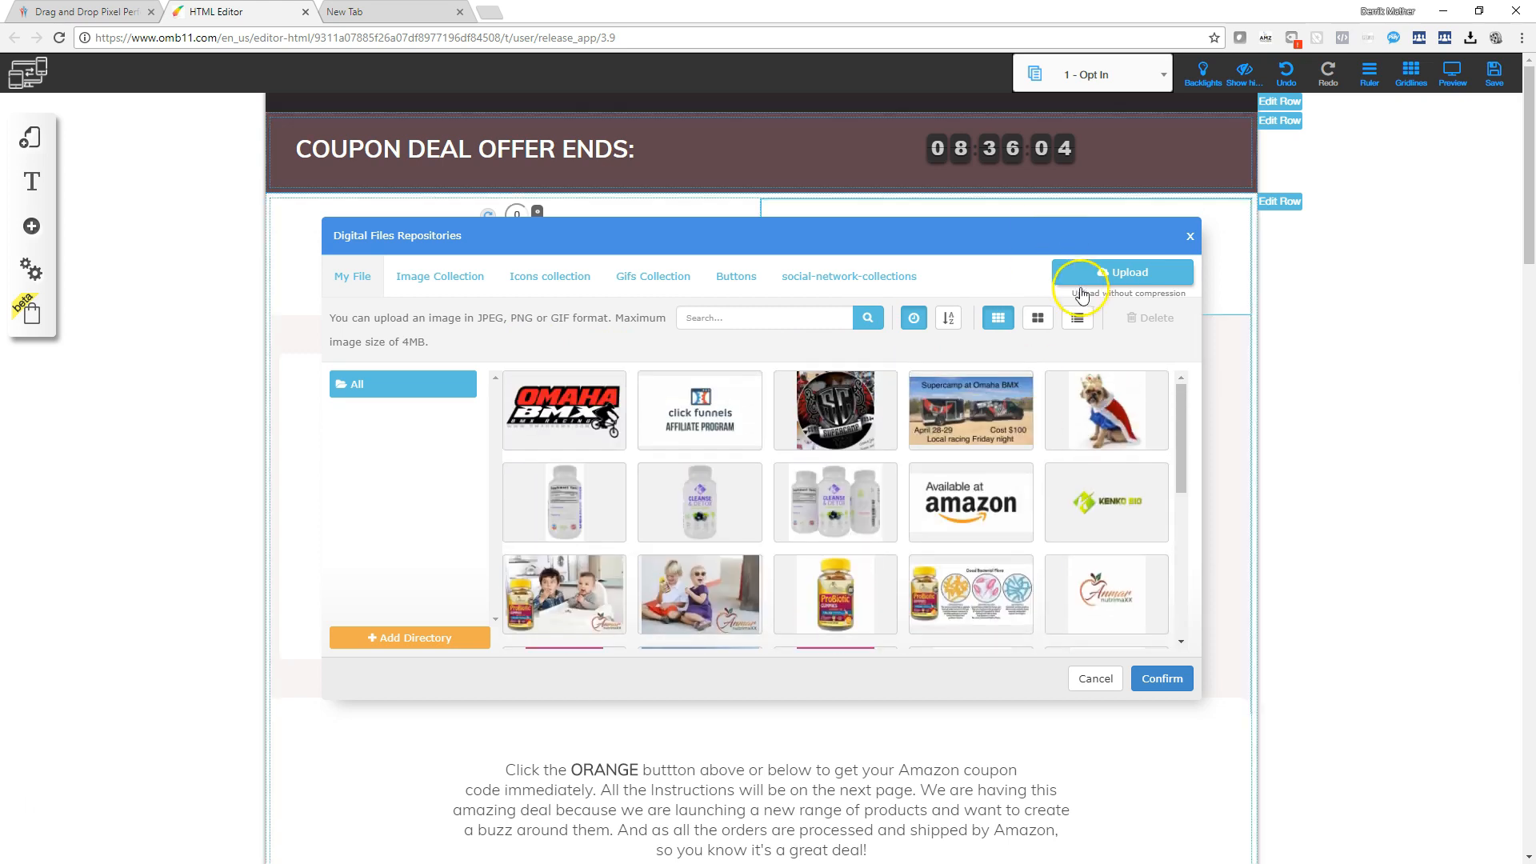
Step: Upload the Bandits Biscuits logo, dog treats picture and biscuit package image from the "stuff" folder on the Desktop
click(1097, 267)
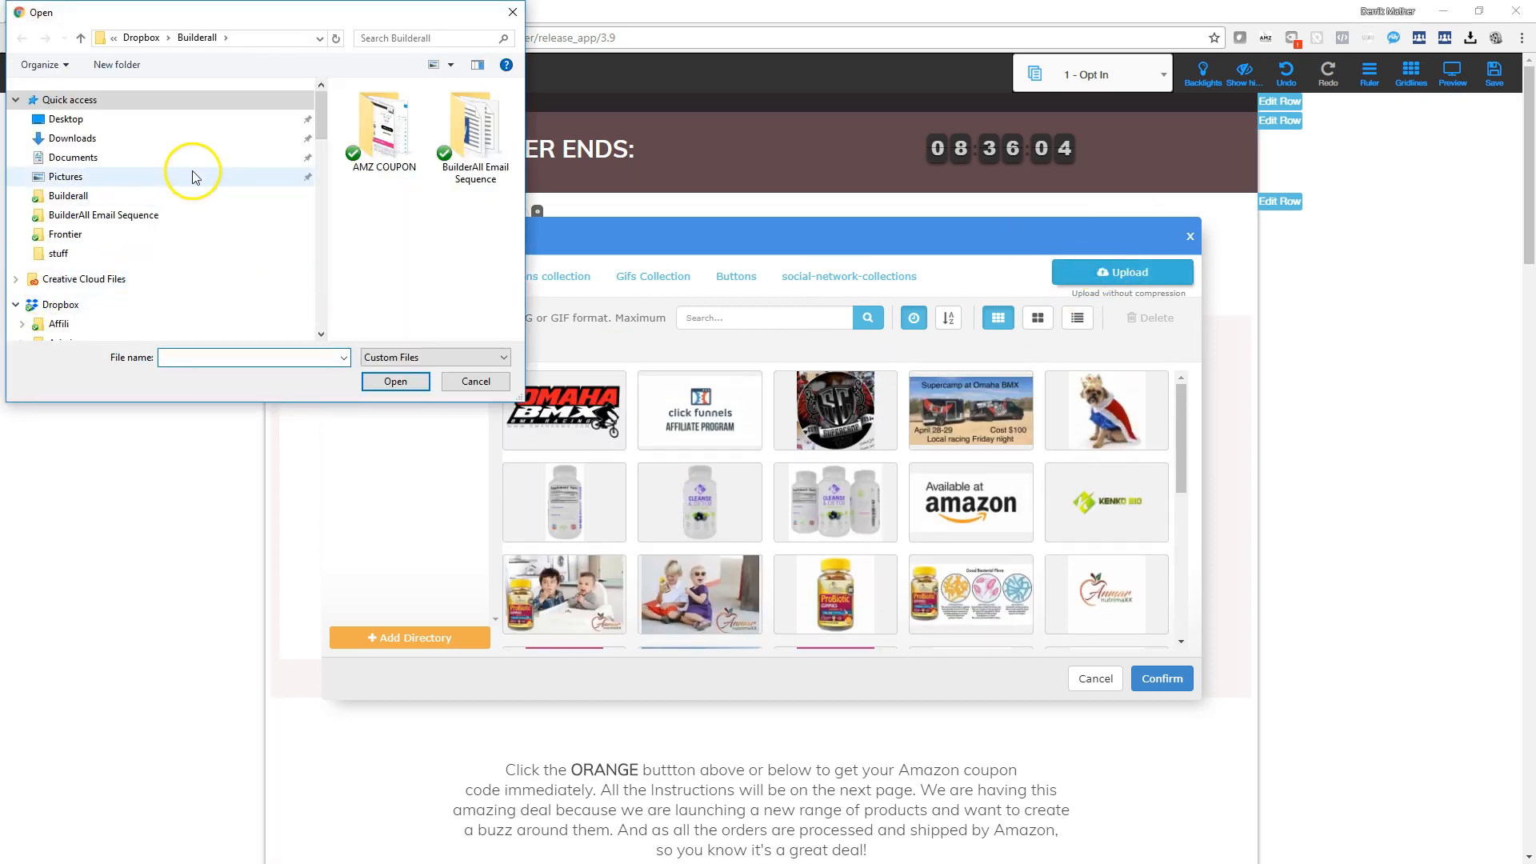
click(73, 119)
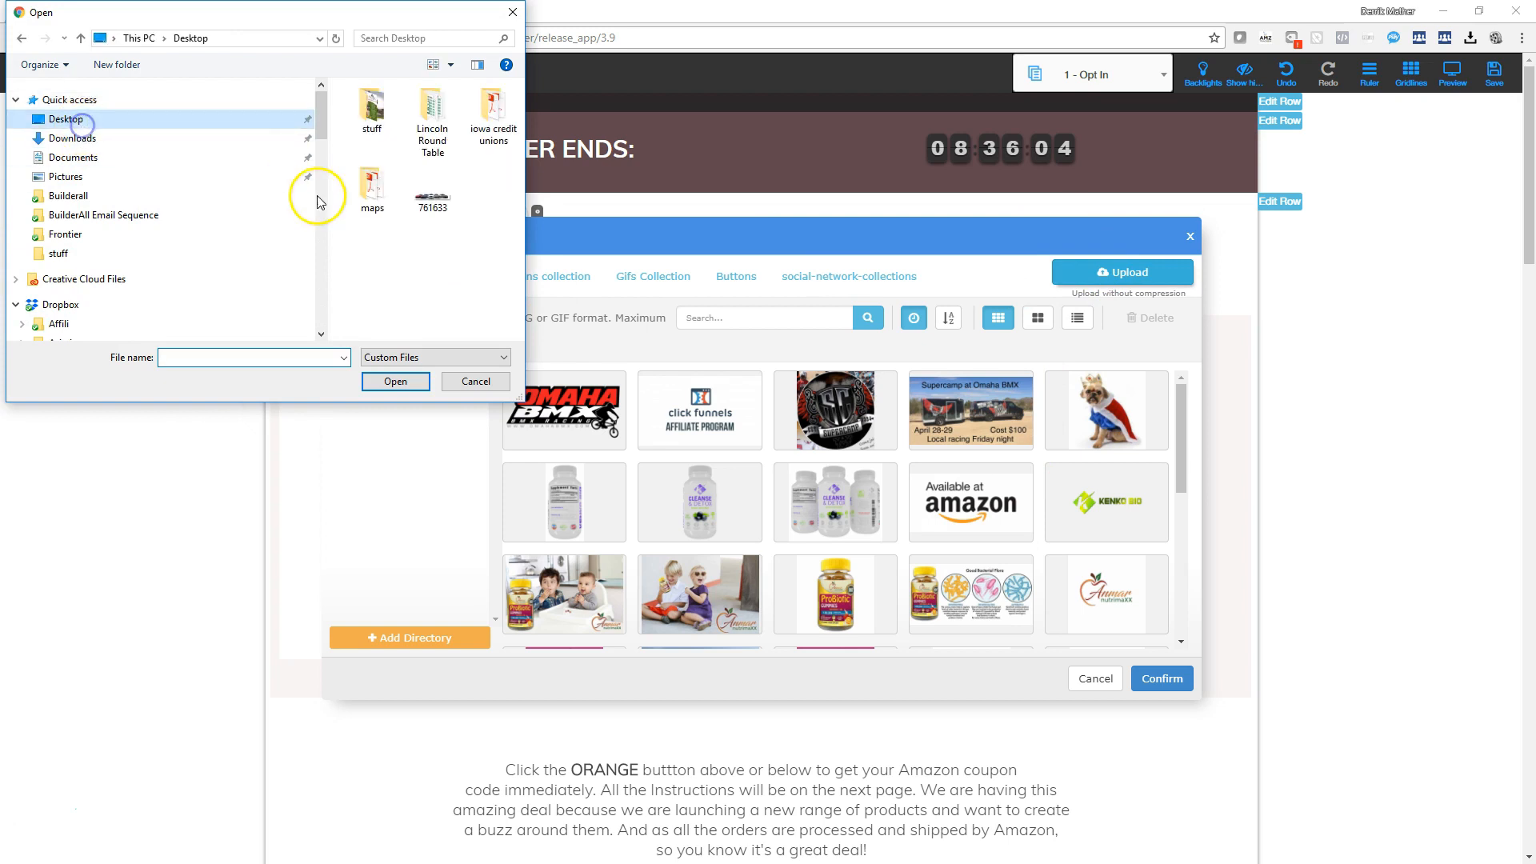
double_click(372, 108)
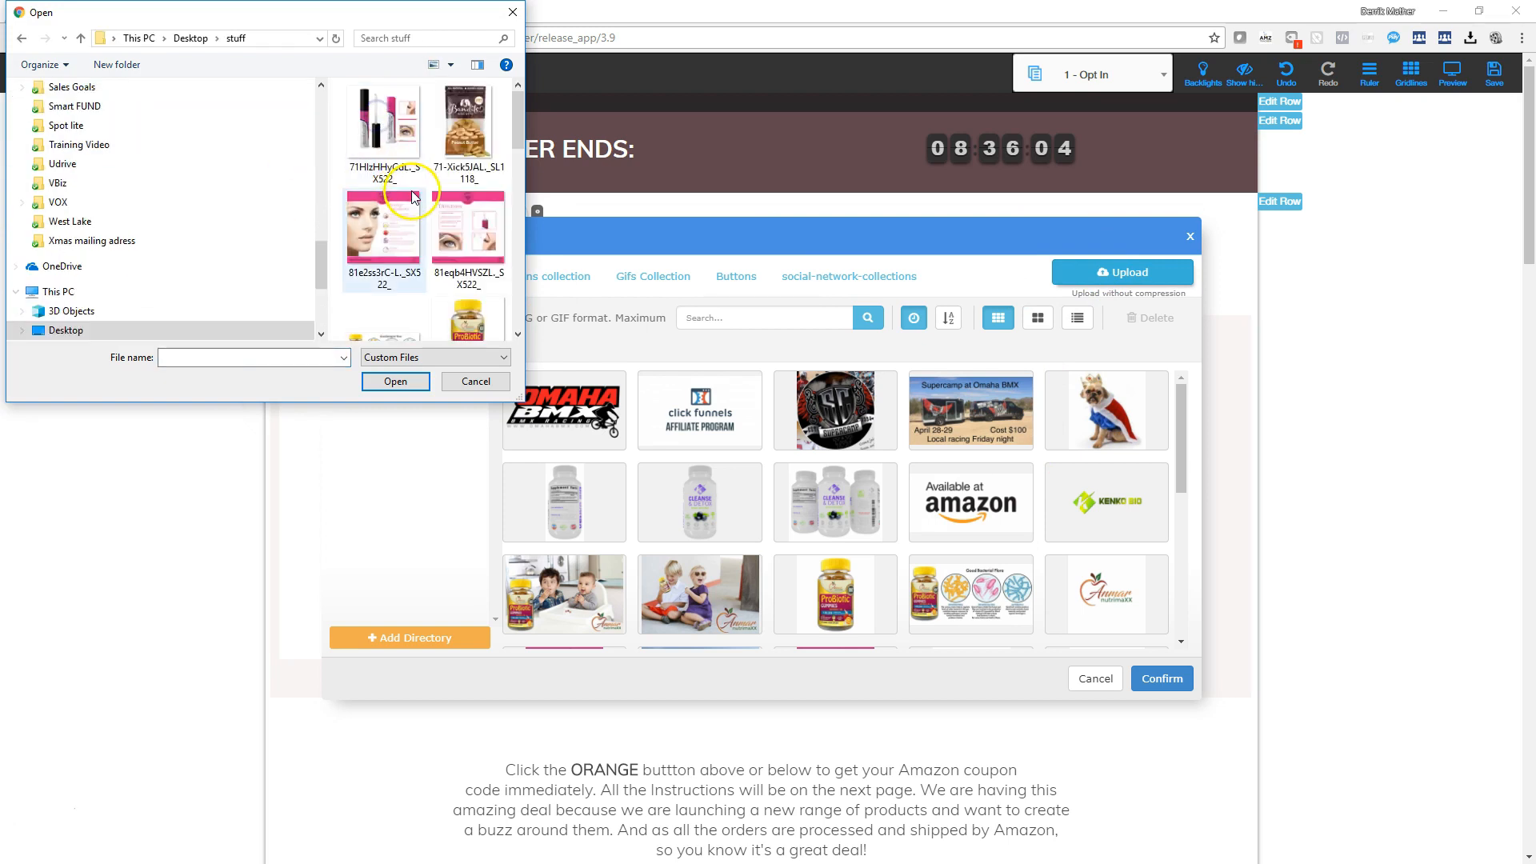
click(476, 140)
drag(515, 133, 506, 94)
ctrl+click(384, 212)
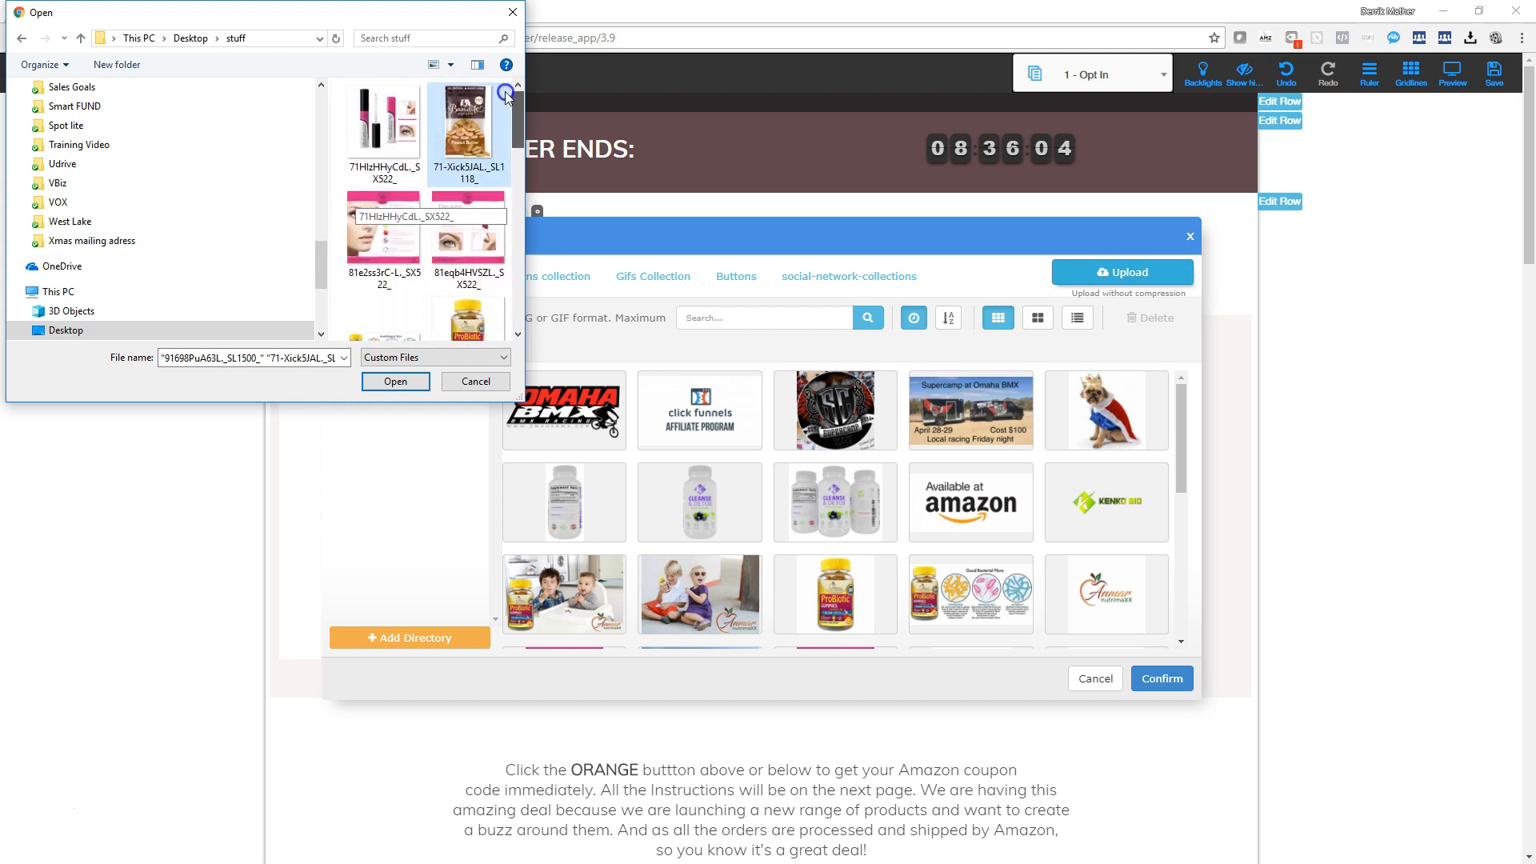
drag(502, 147, 506, 328)
click(385, 397)
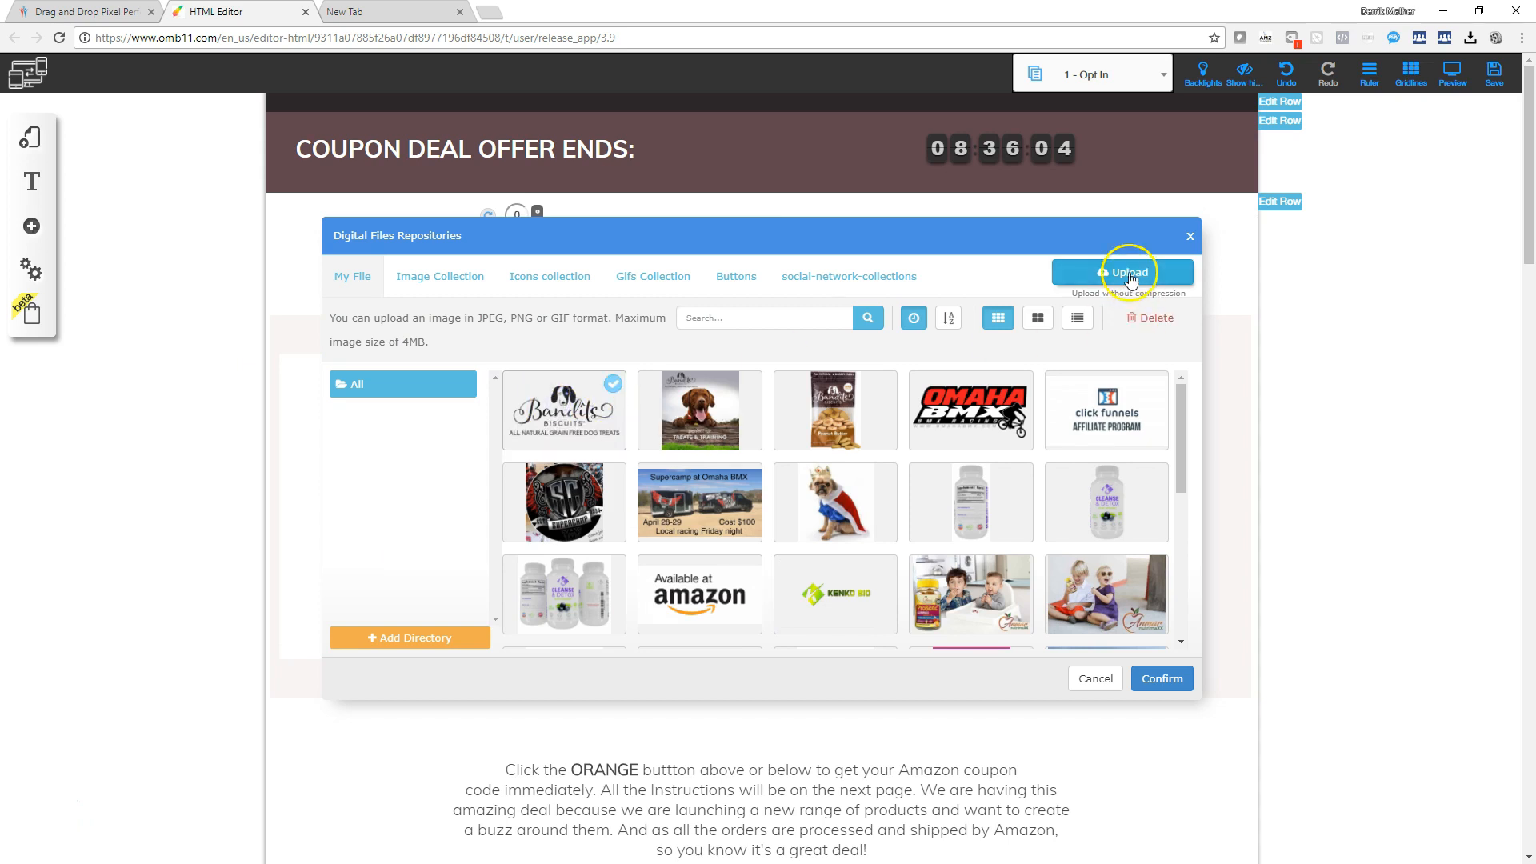
Step: Replace the placeholder with the Bandits Biscuits logo, then move it toward the column's upper-left corner and enlarge it
click(1155, 685)
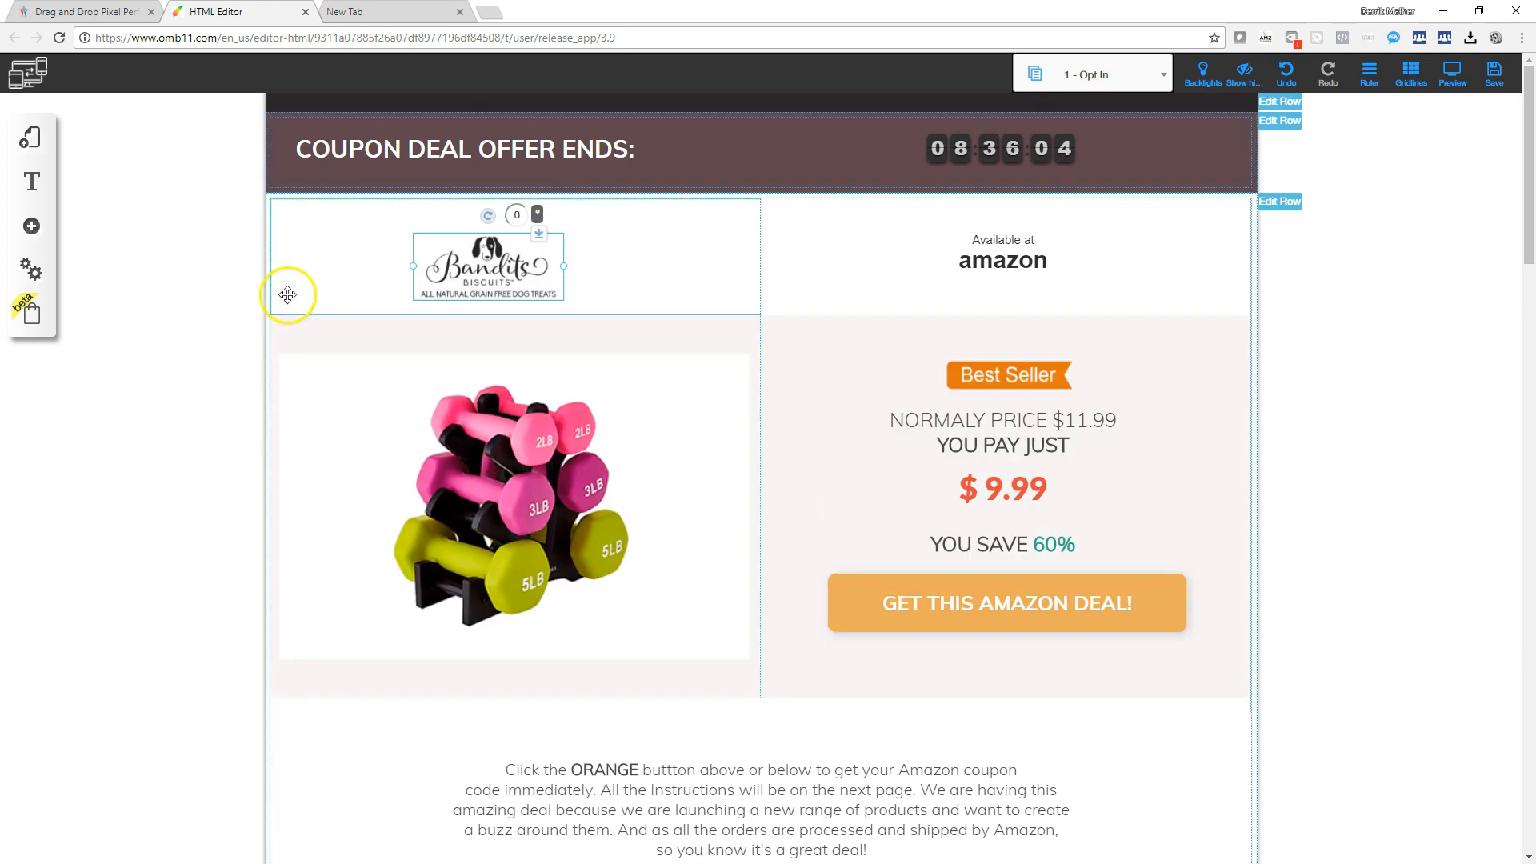
drag(477, 264, 371, 242)
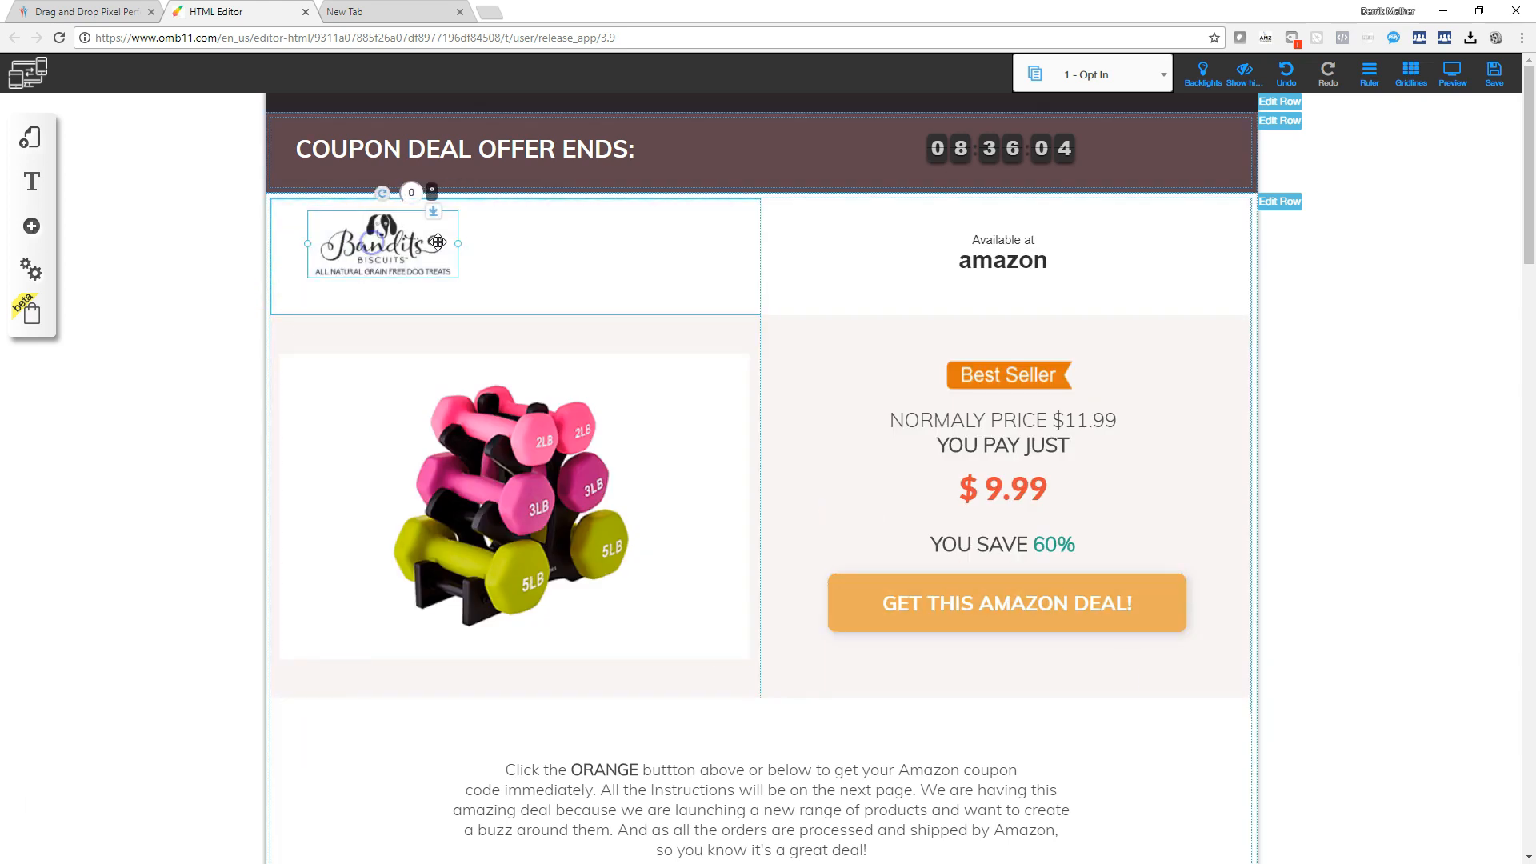
click(459, 241)
click(444, 241)
mouse_move(458, 251)
mouse_down()
mouse_move(523, 273)
mouse_move(446, 261)
mouse_up()
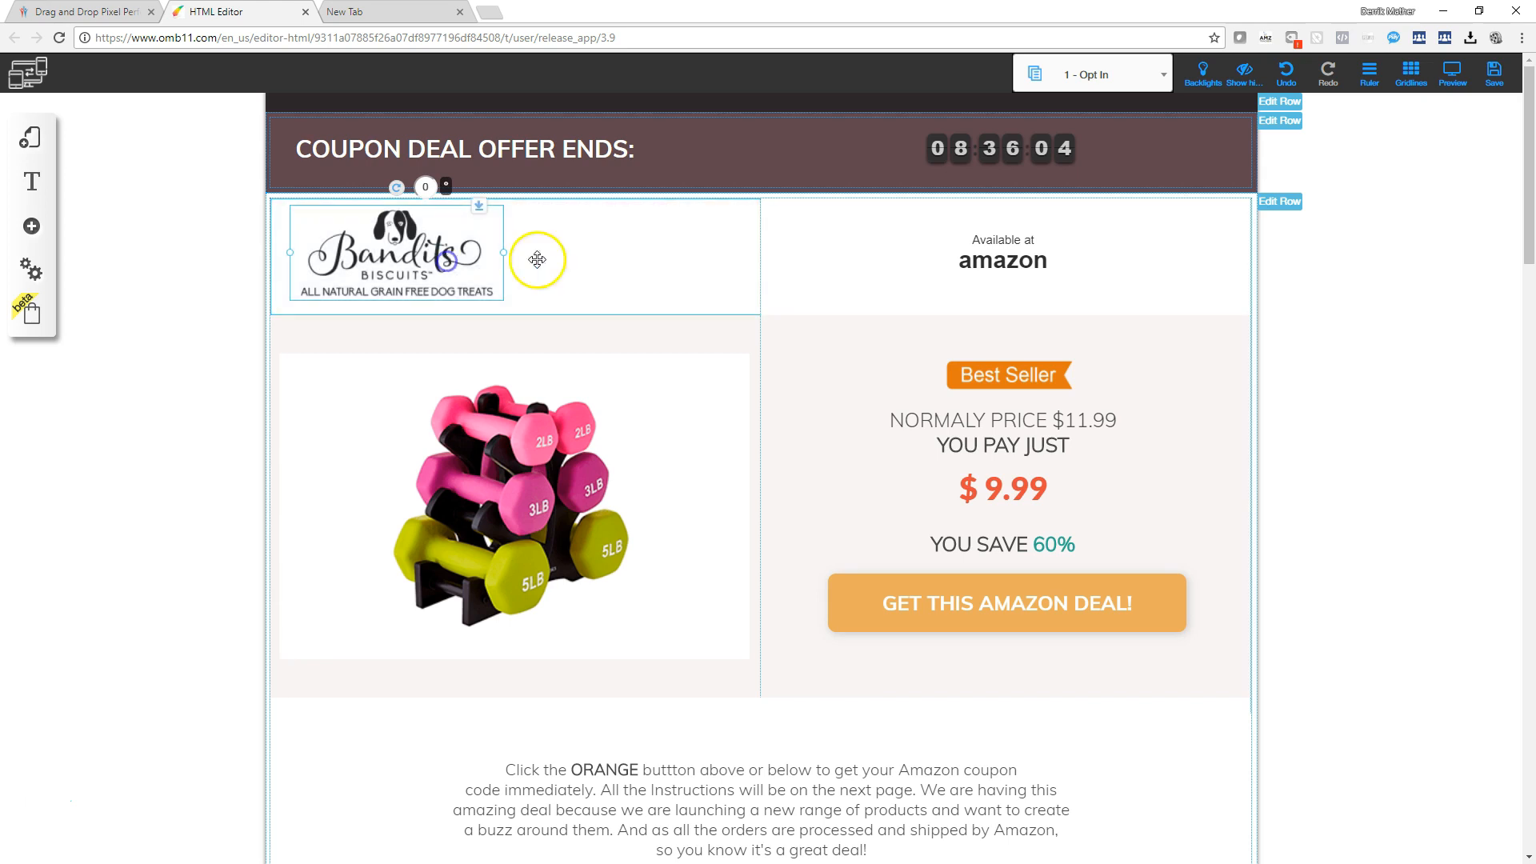
Step: Delete the "Available at amazon" text element beside the logo
click(1000, 262)
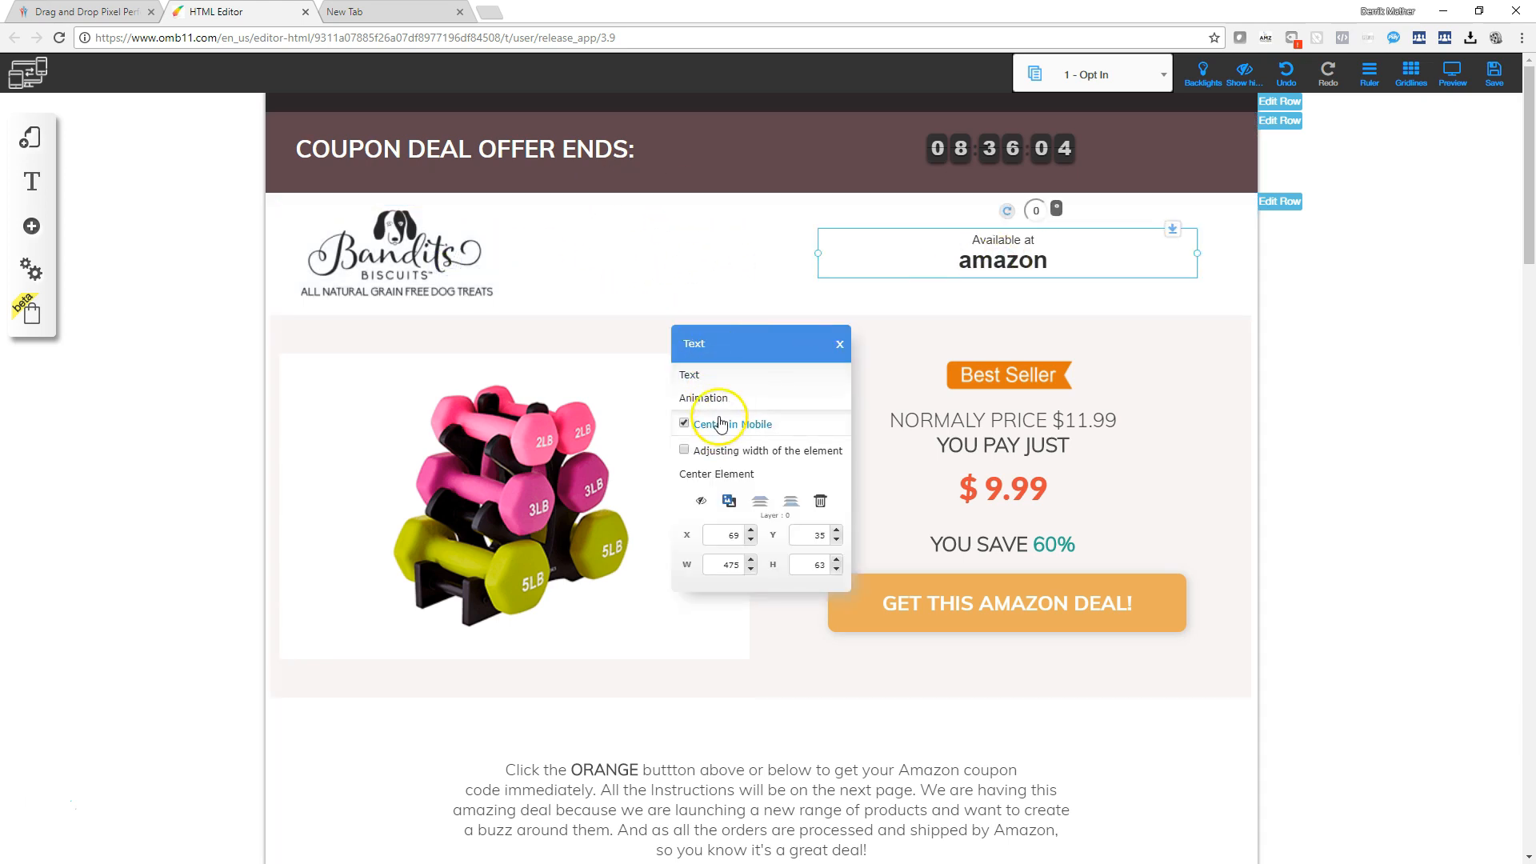
click(993, 253)
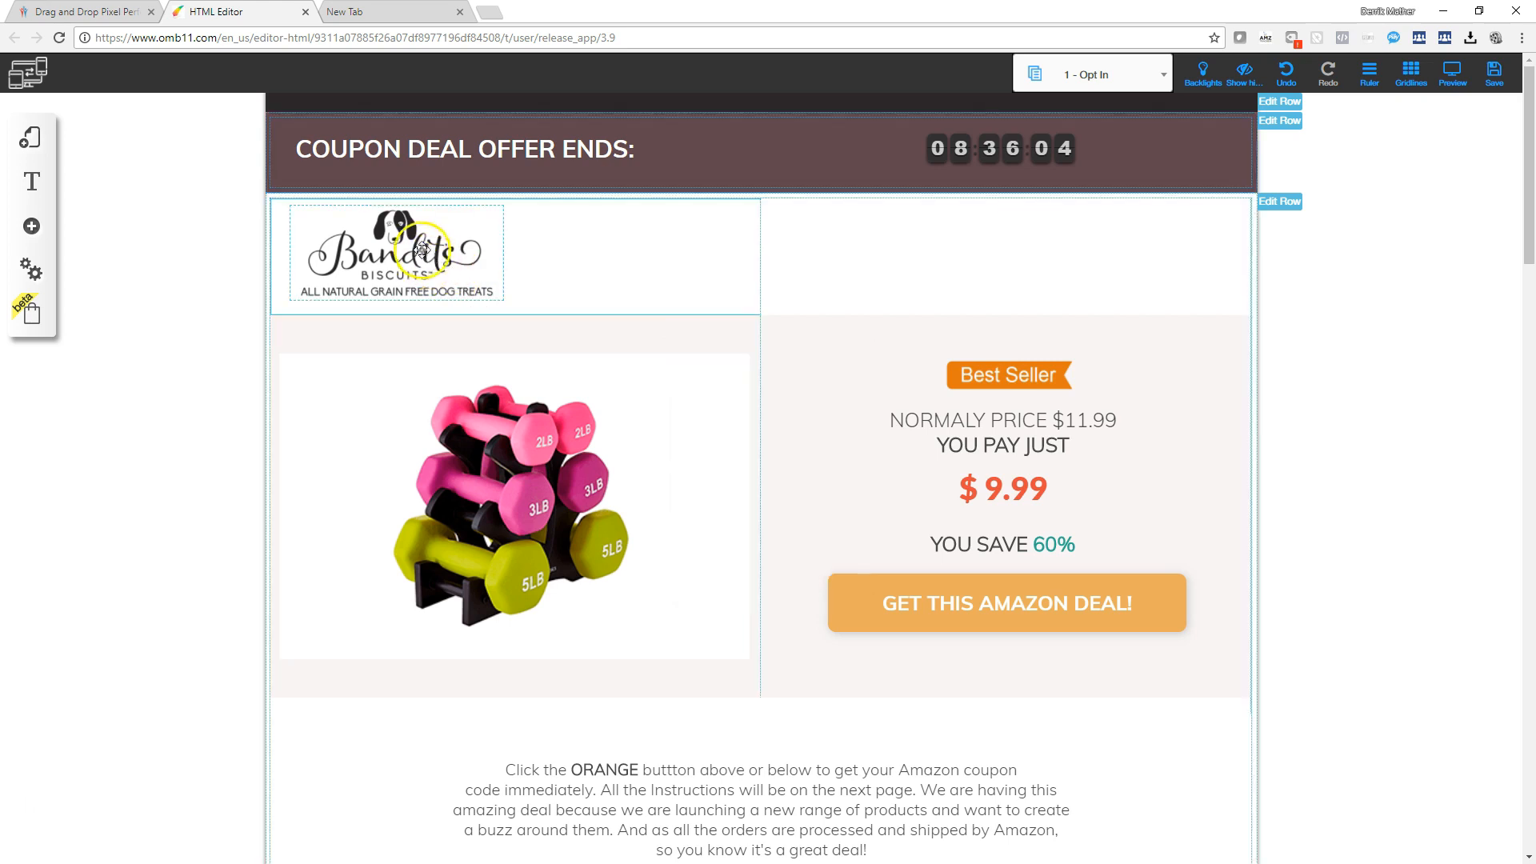
Step: Duplicate the Bandits Biscuits logo and place the copy in the empty column beside it, above the Best Seller badge
click(393, 248)
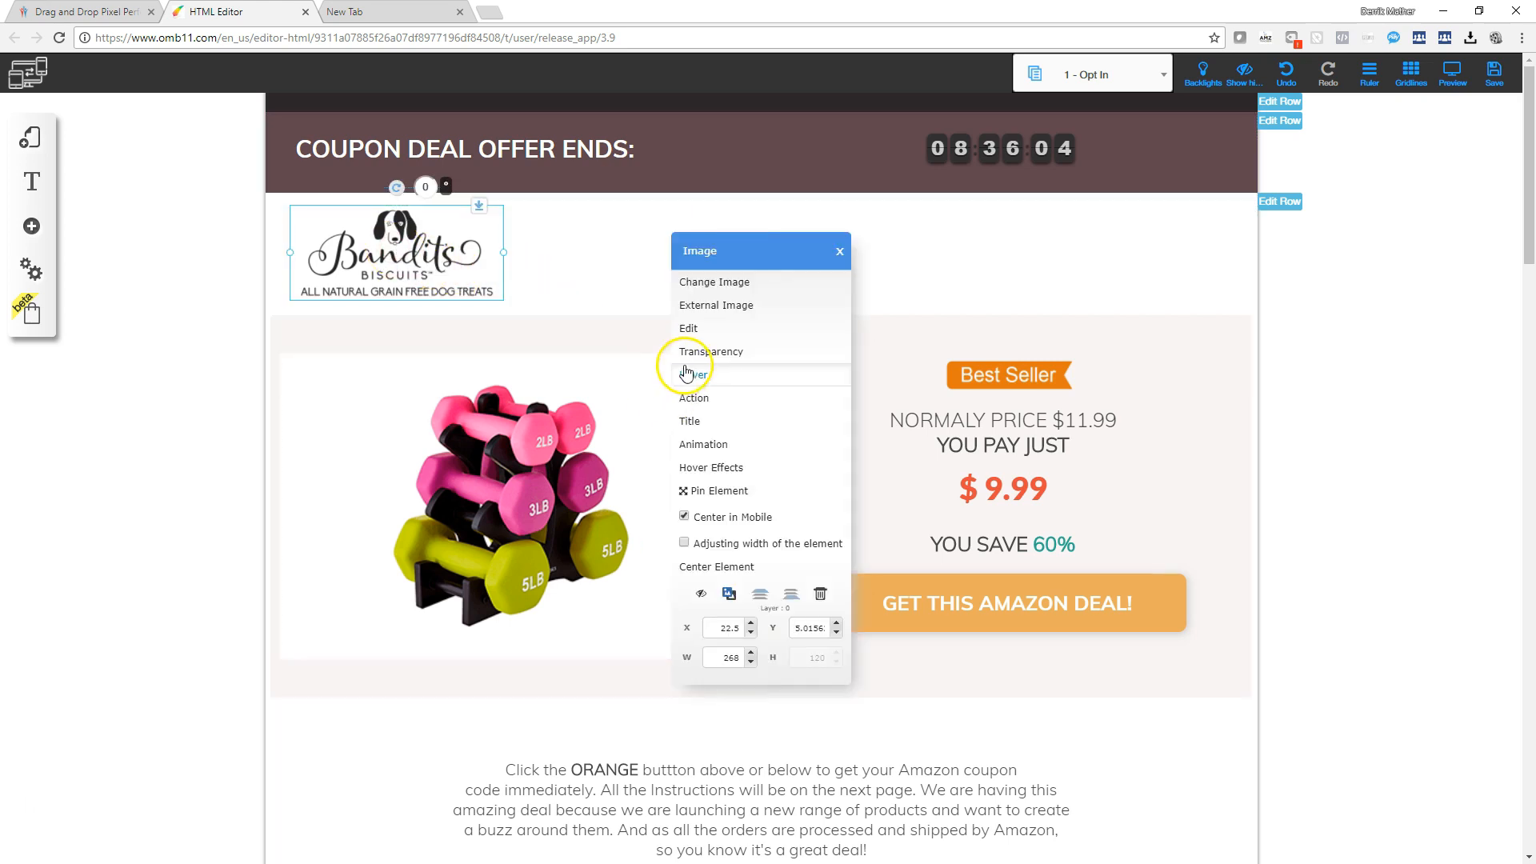
click(730, 594)
click(730, 593)
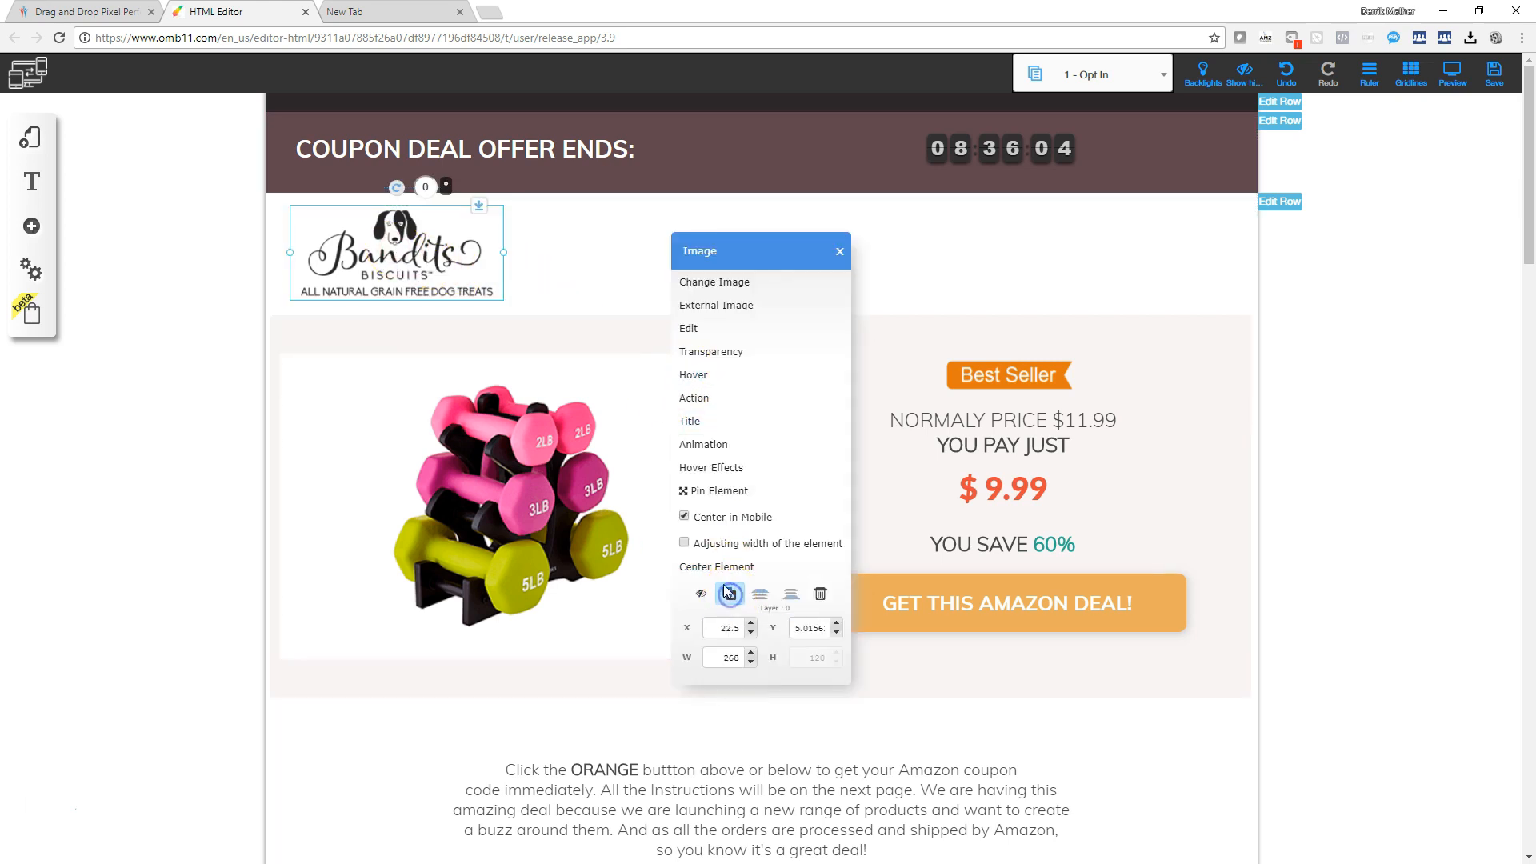
drag(381, 238, 1005, 230)
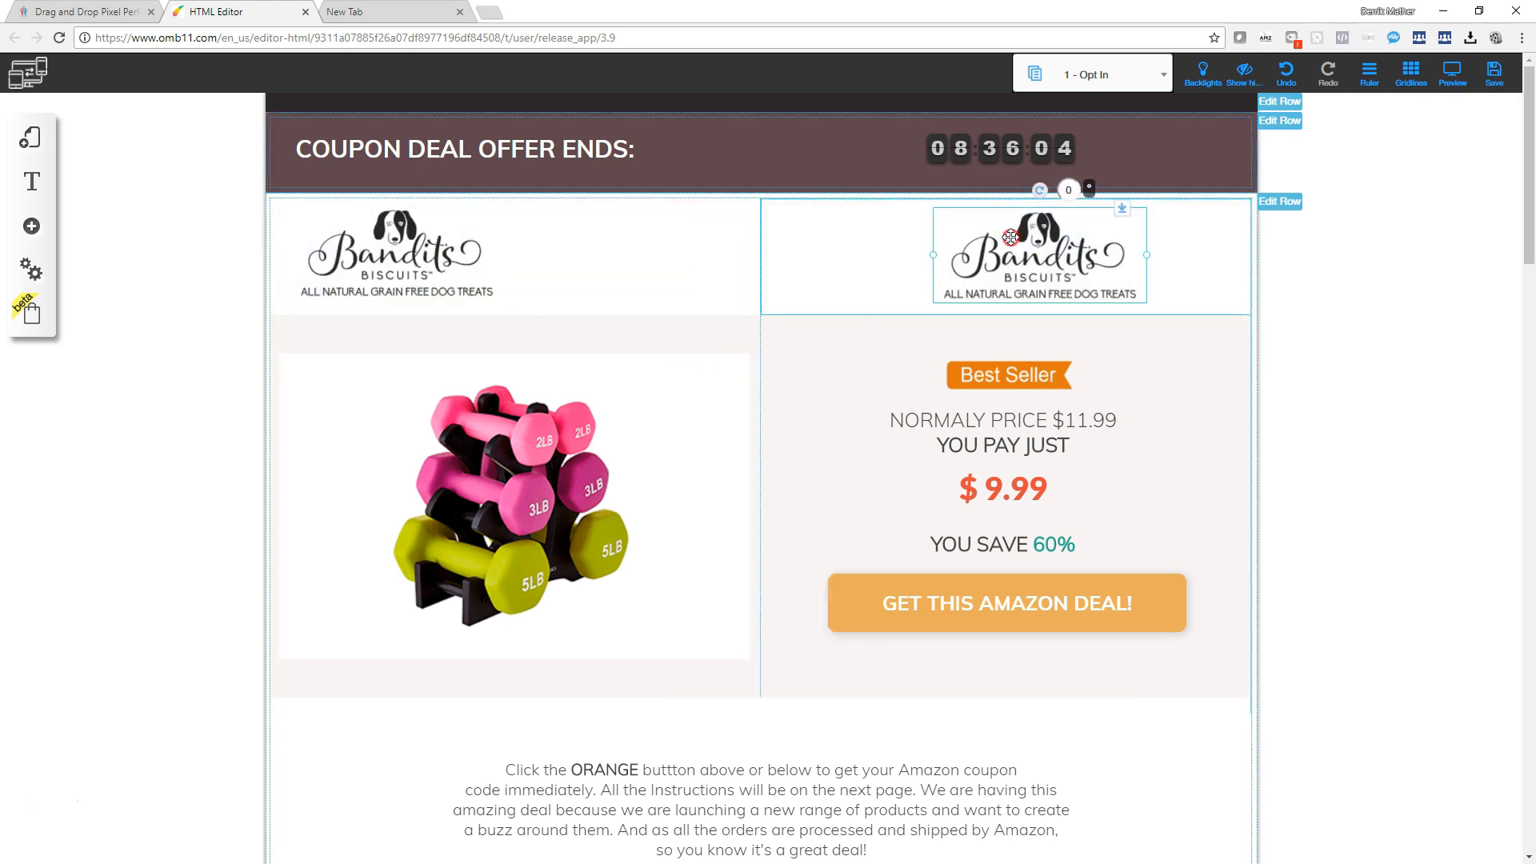
Step: Replace the duplicated logo with the stored "Available at amazon" image and move it toward the column's right edge
click(730, 287)
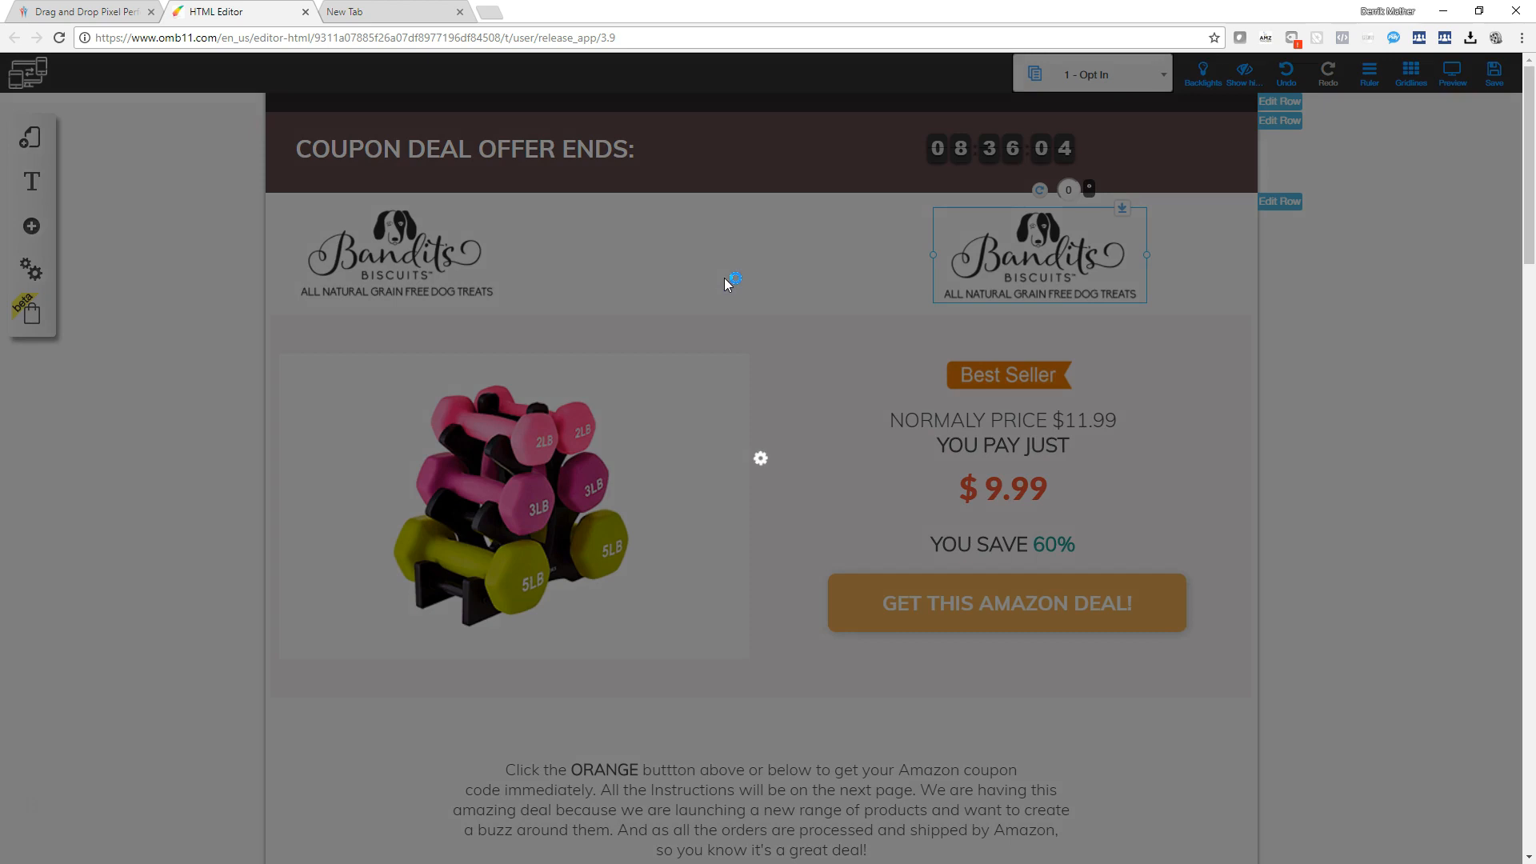
scroll(761, 496, down, 1)
click(699, 504)
click(1162, 678)
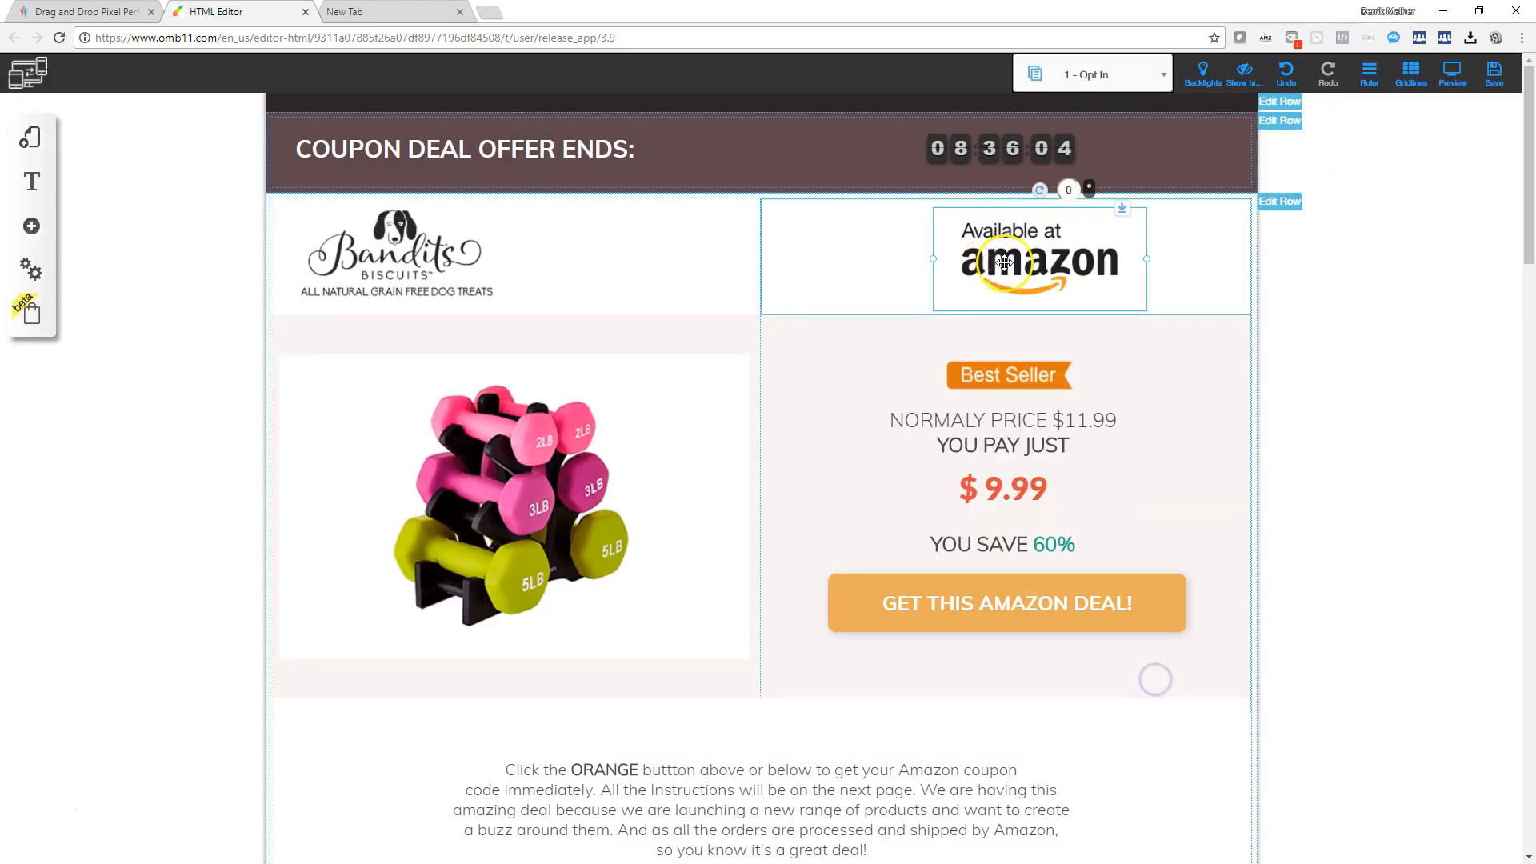
drag(1103, 256, 1099, 258)
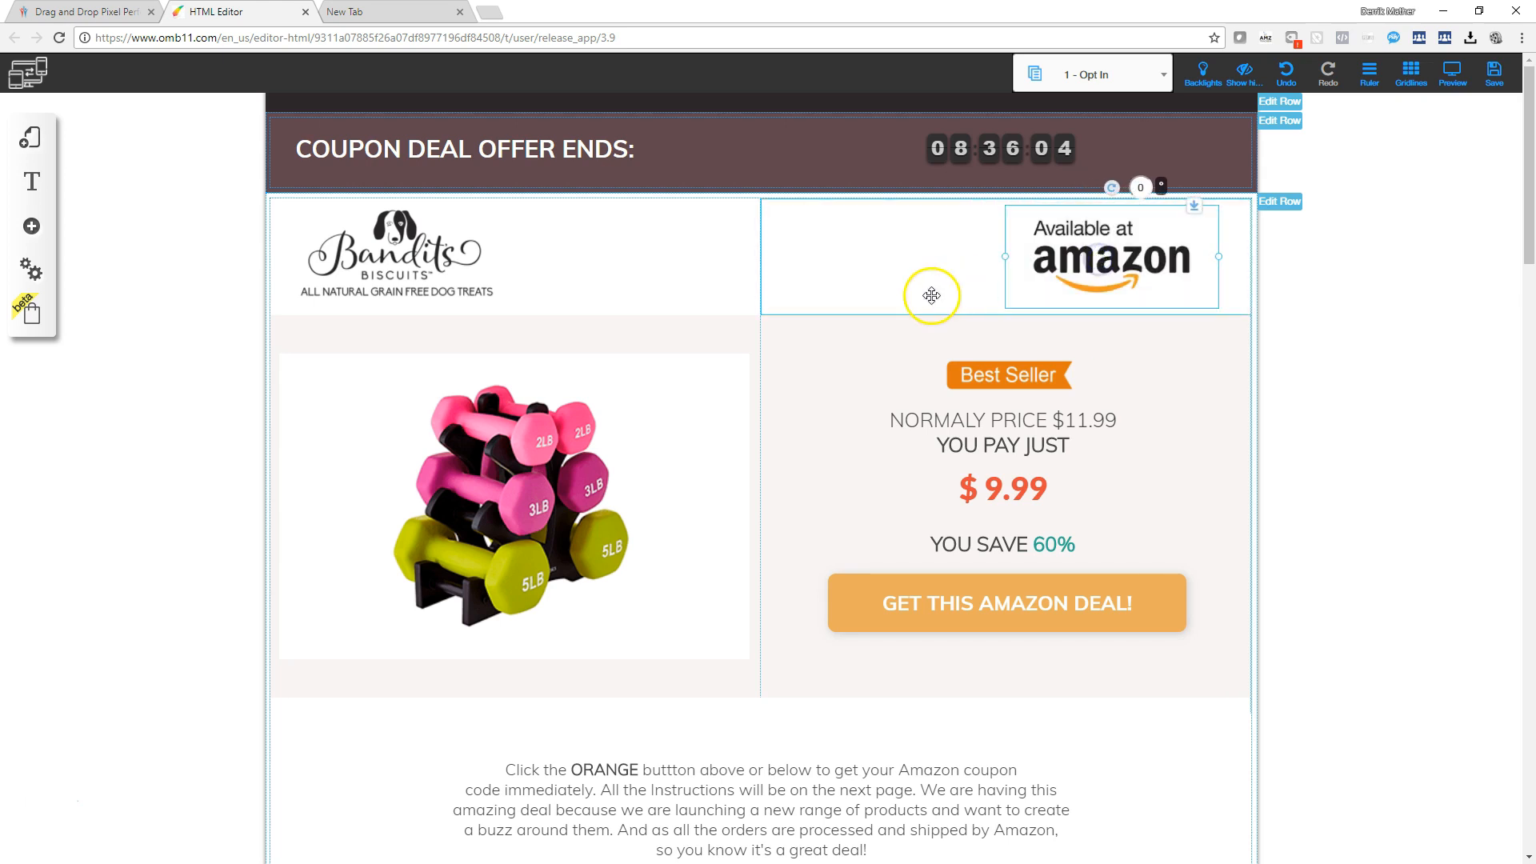
Step: Replace the dumbbell product picture with the stored Bandits Biscuits peanut butter package image
click(518, 469)
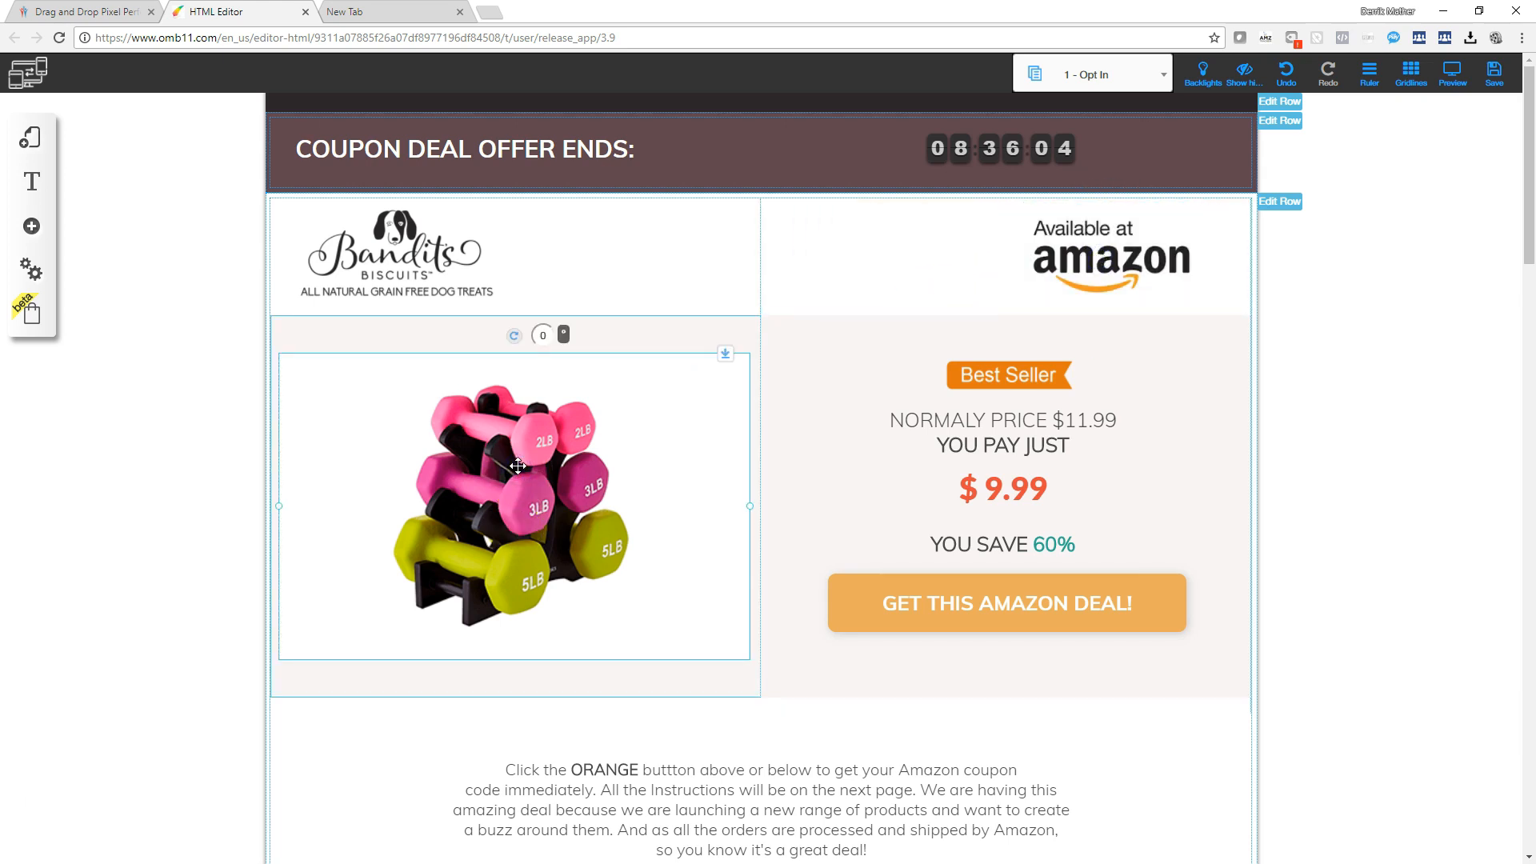
click(518, 465)
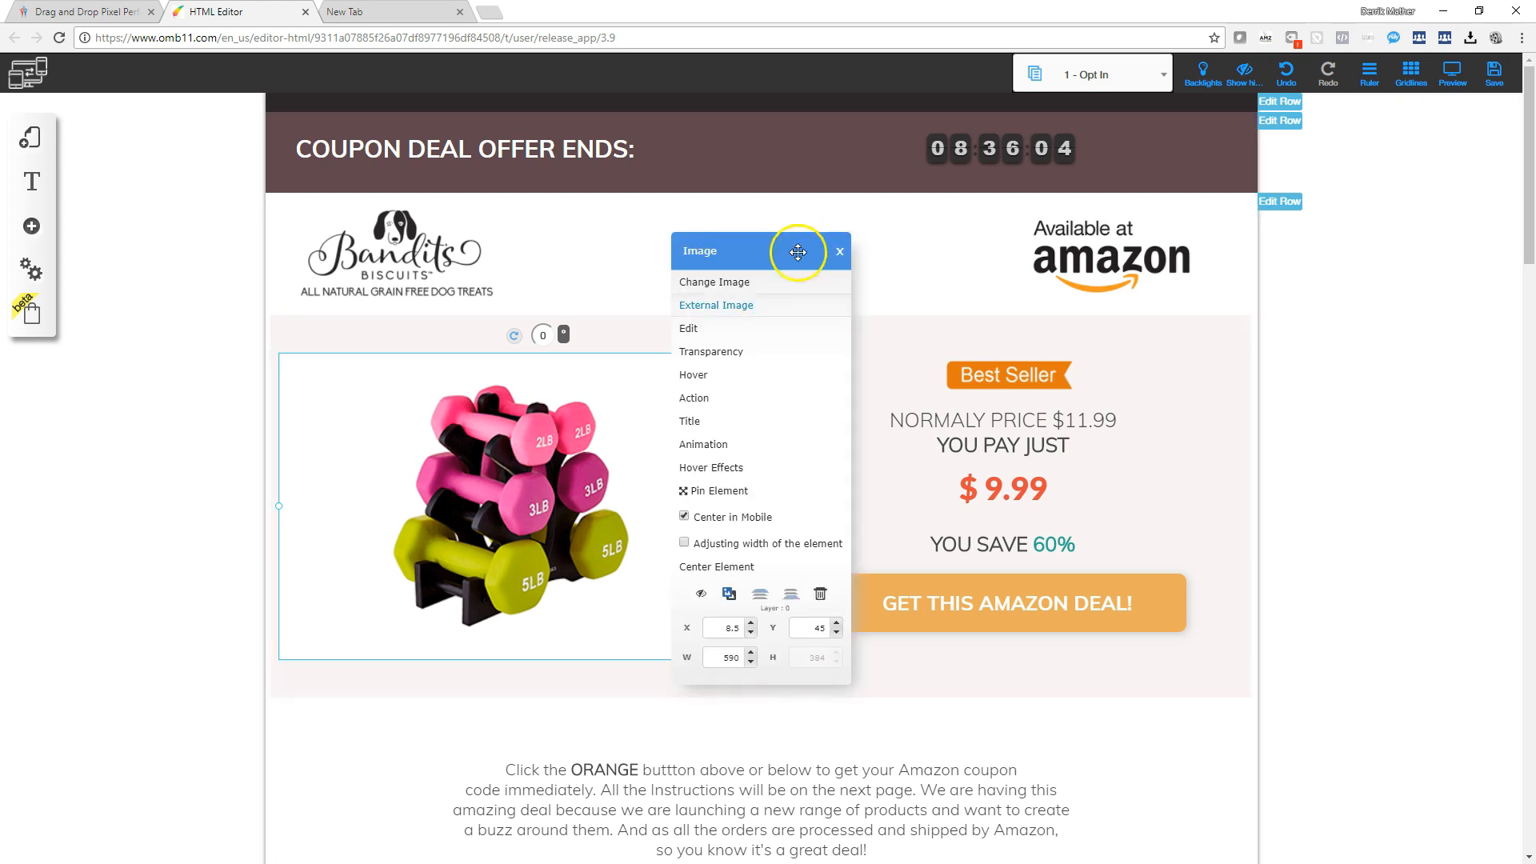
click(725, 285)
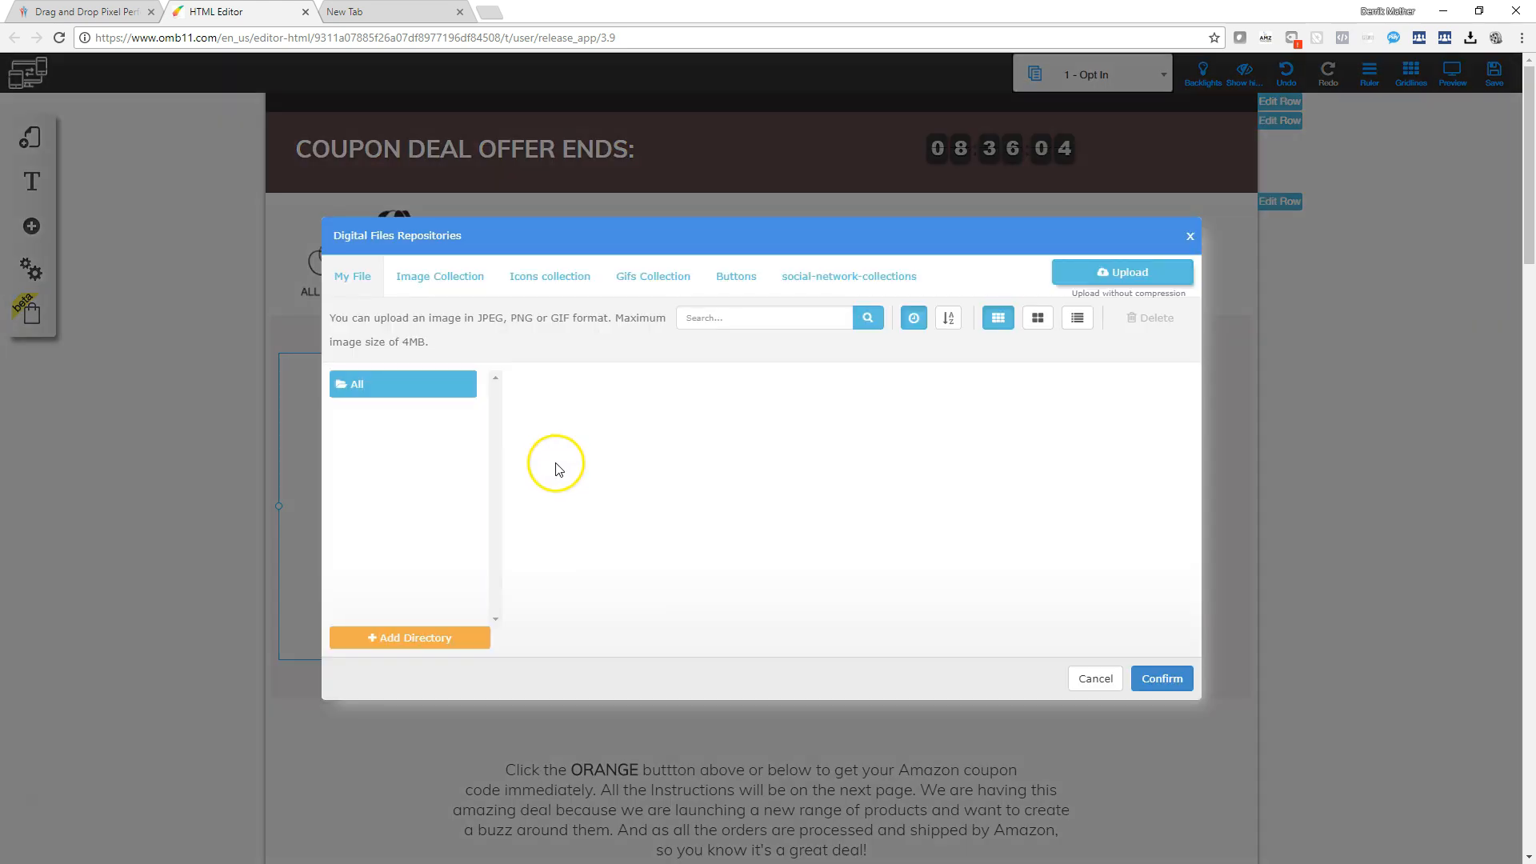
scroll(1005, 495, down, 2)
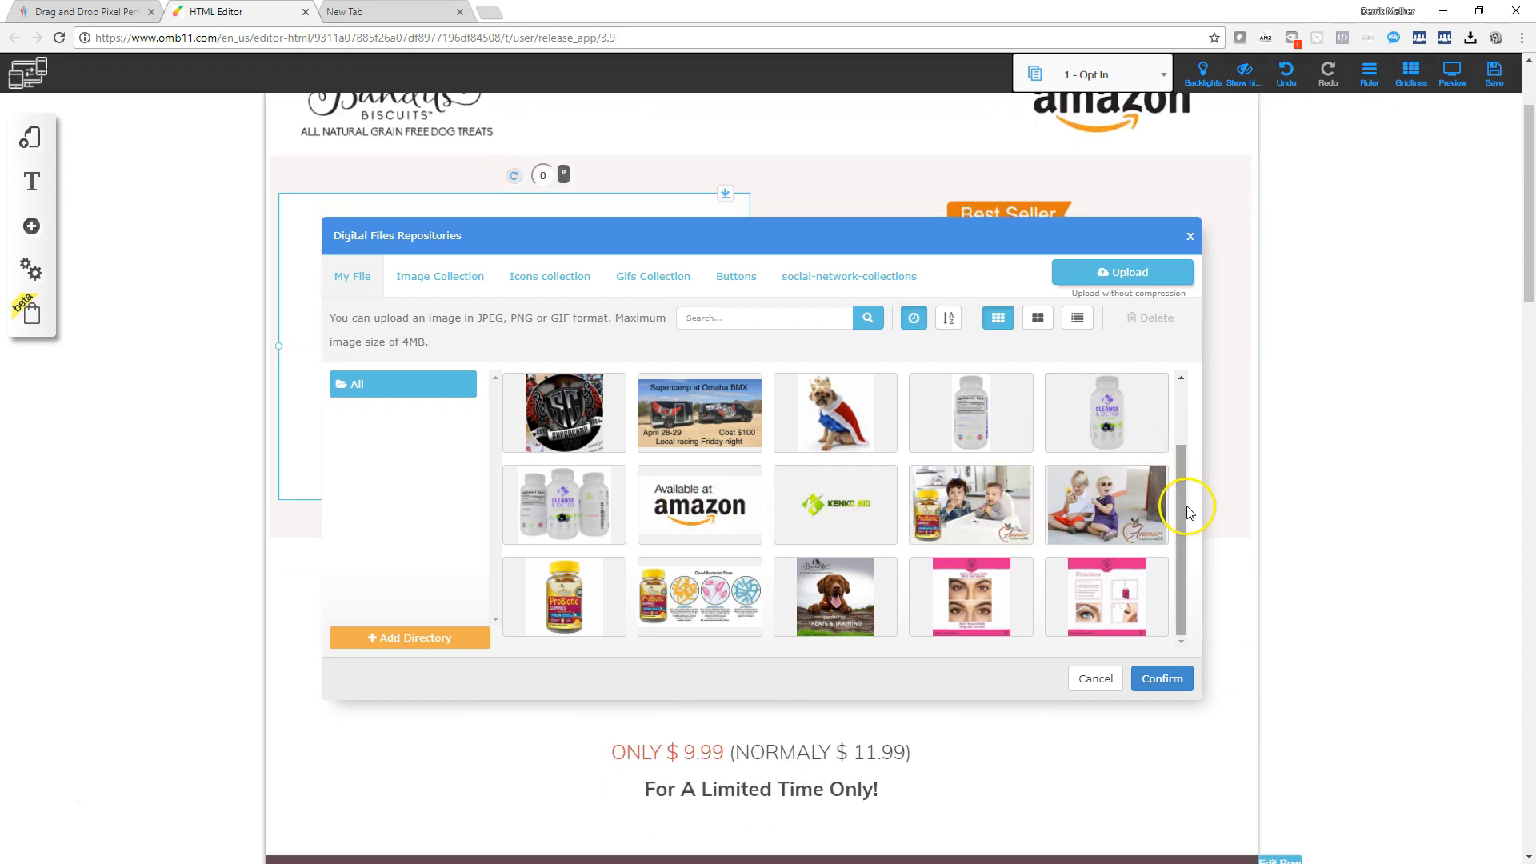
scroll(1182, 509, up, 1)
click(838, 397)
click(1162, 680)
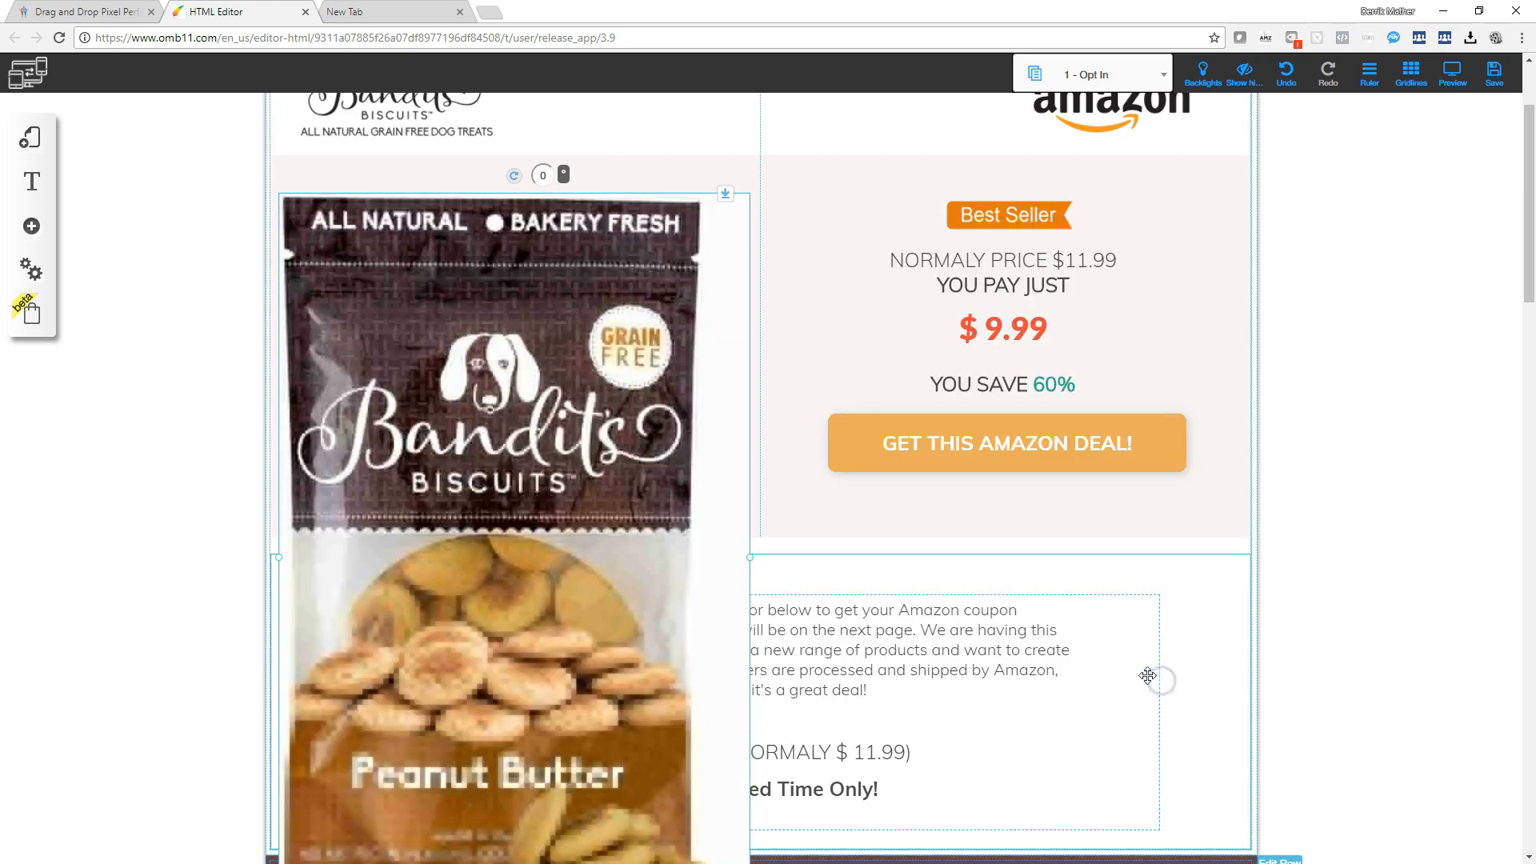
Step: Shrink the biscuit package image to fit its row's height and center it in the column beside the price text
scroll(462, 458, down, 4)
click(729, 600)
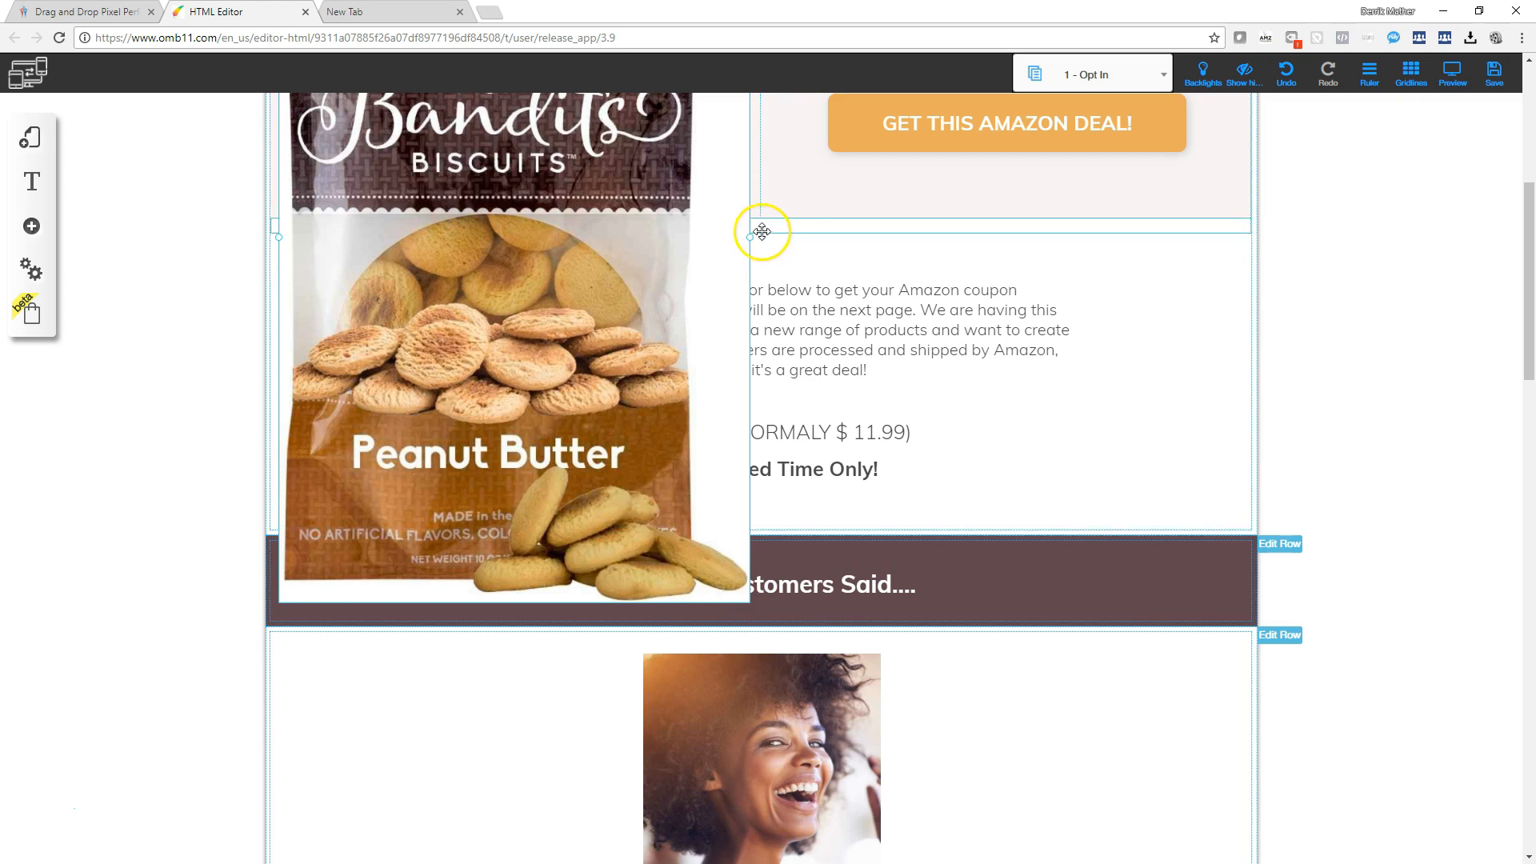
drag(752, 245, 507, 158)
scroll(487, 130, up, 4)
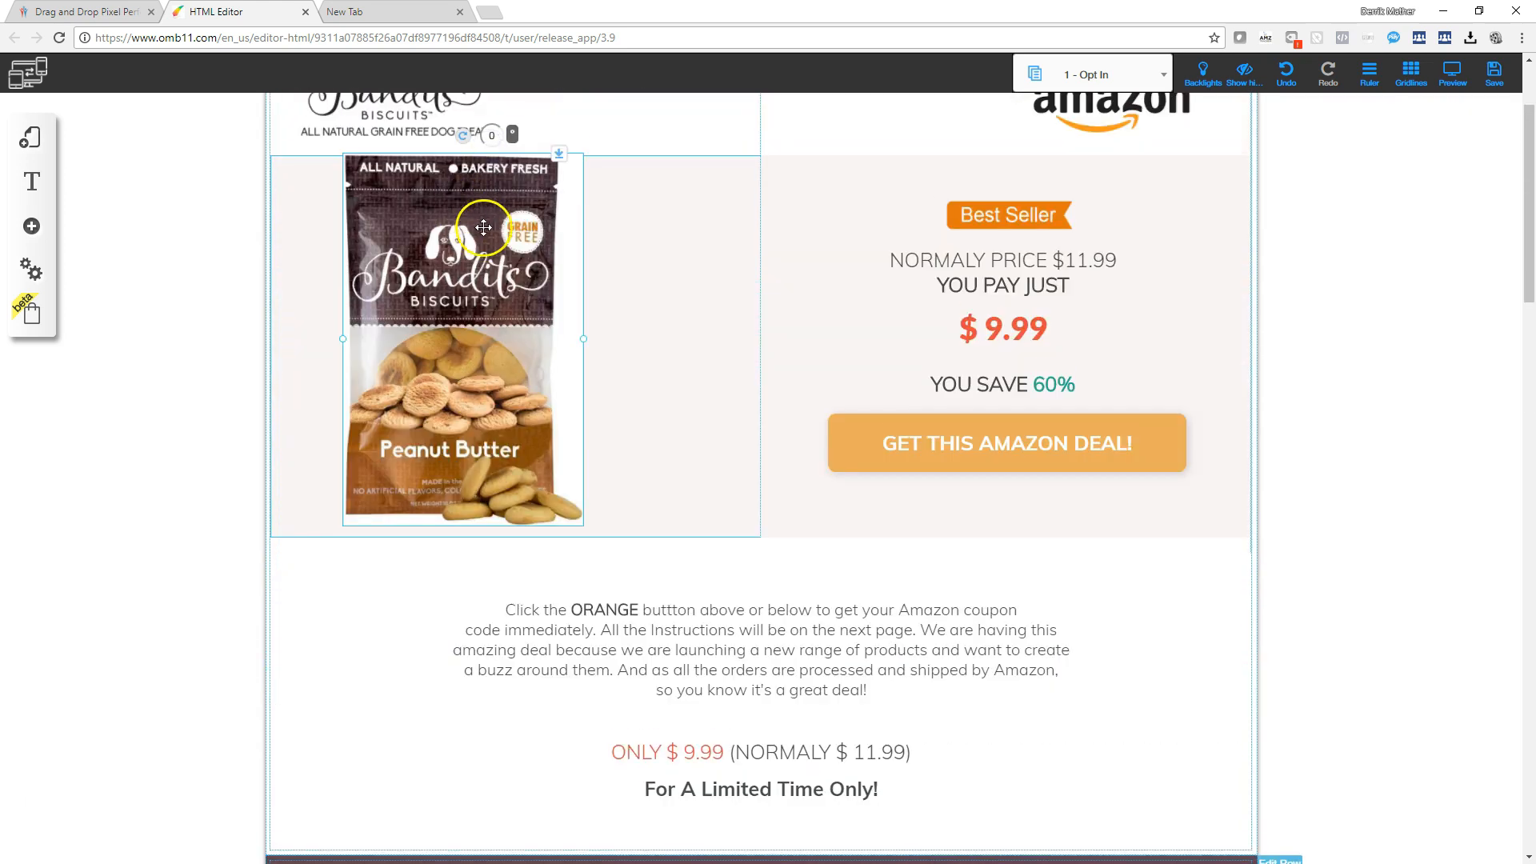
drag(483, 322, 515, 325)
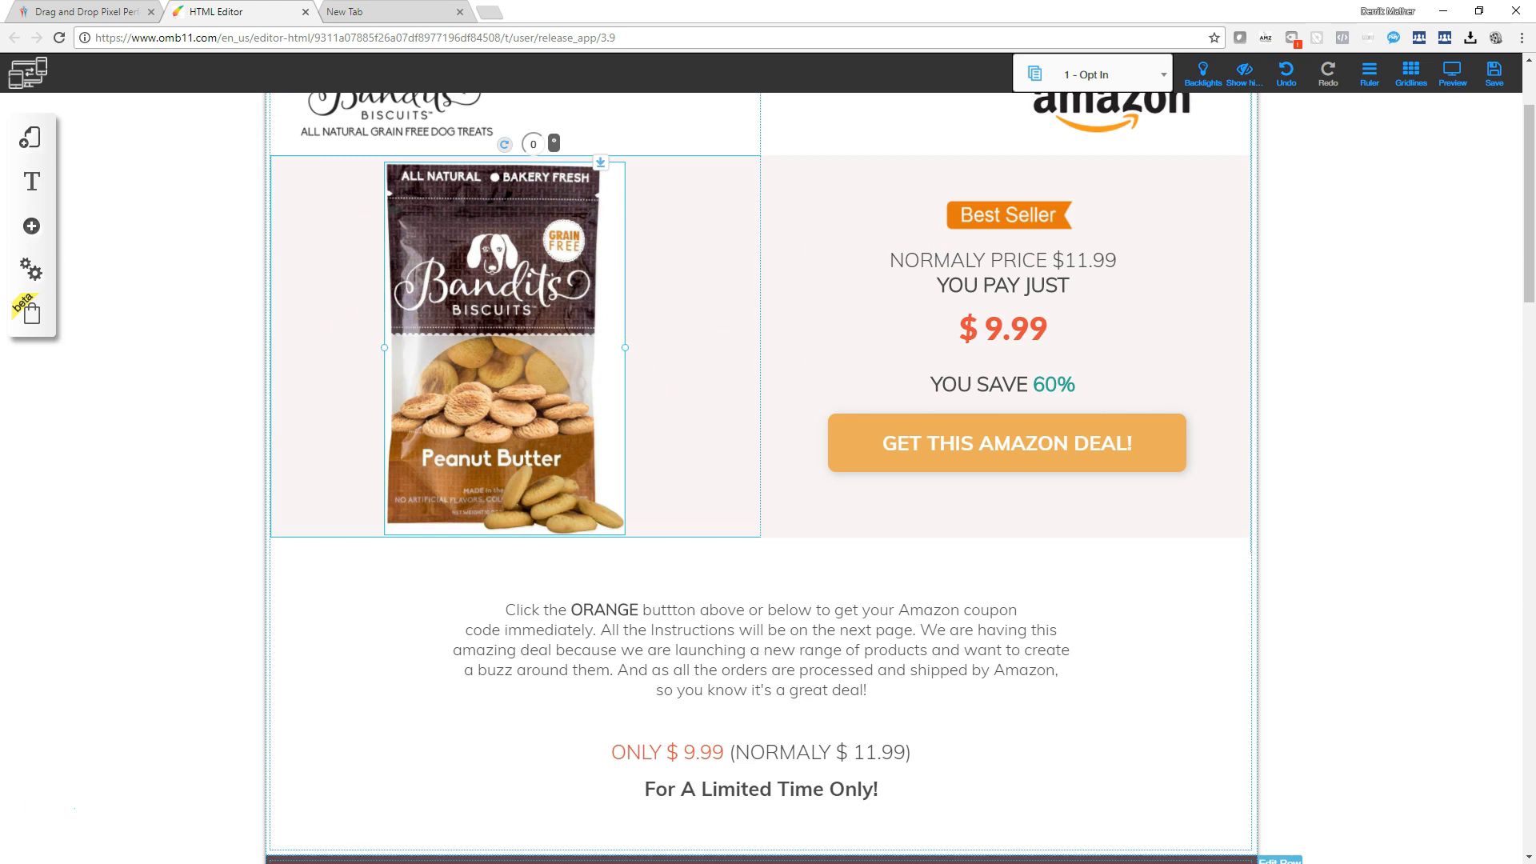
Step: Examine the Image Slides designs among the gallery elements that can be added, then close the list
click(30, 228)
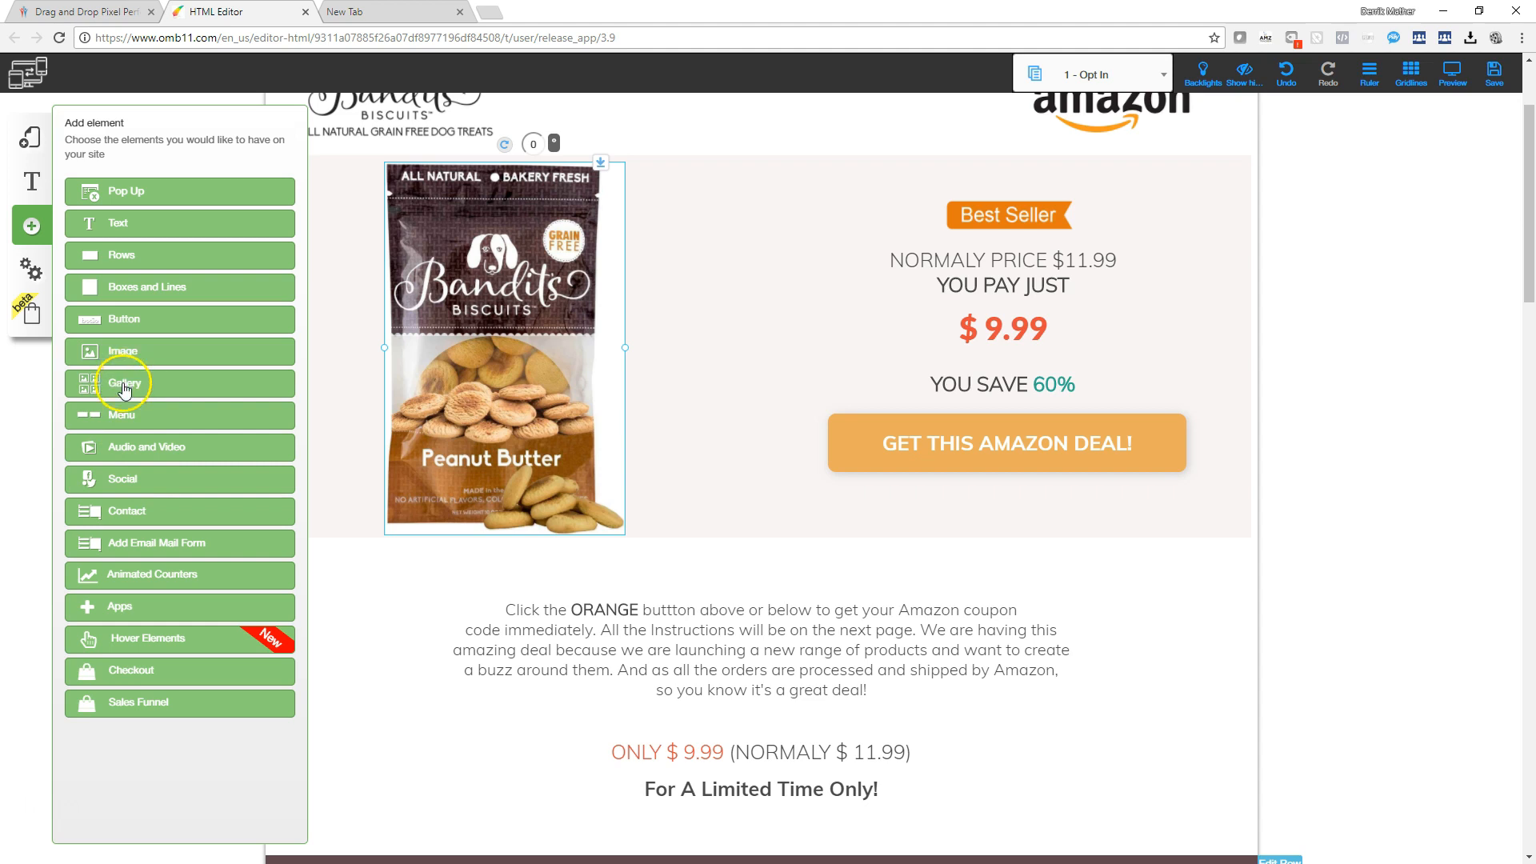
click(124, 387)
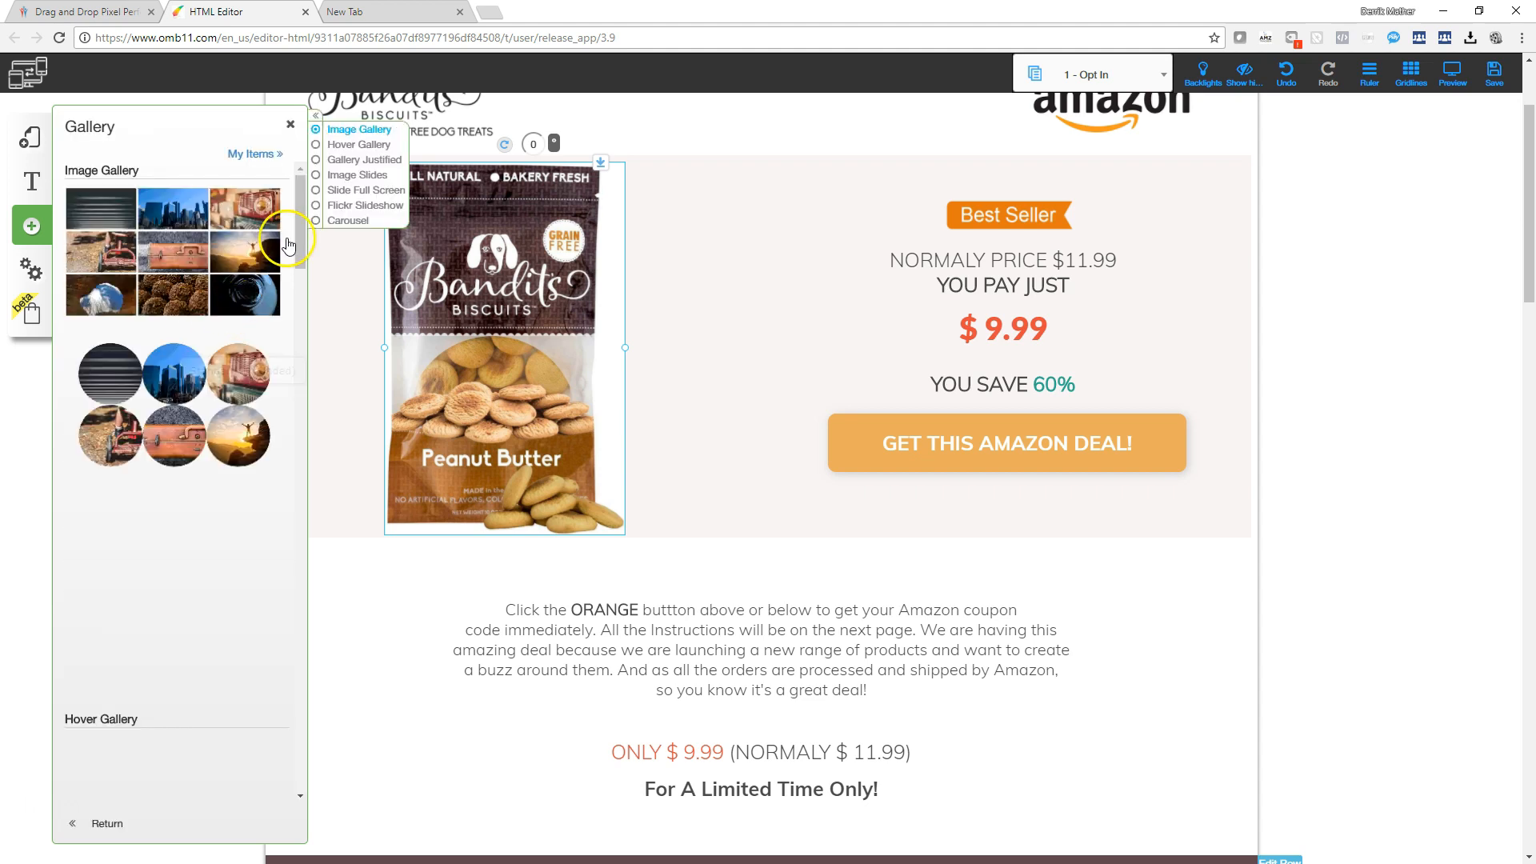
click(316, 177)
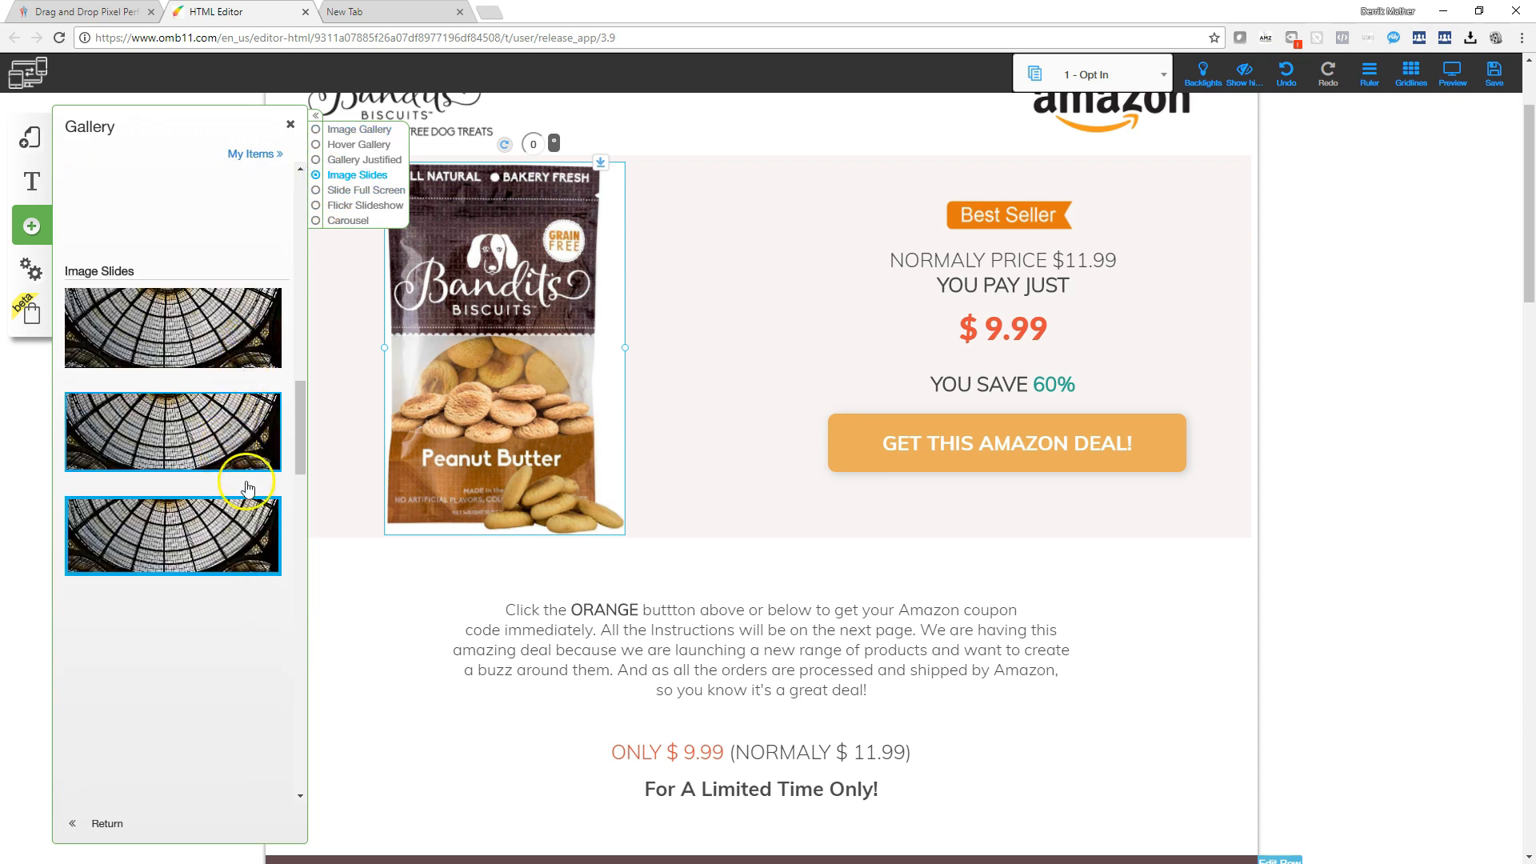
drag(302, 442, 276, 526)
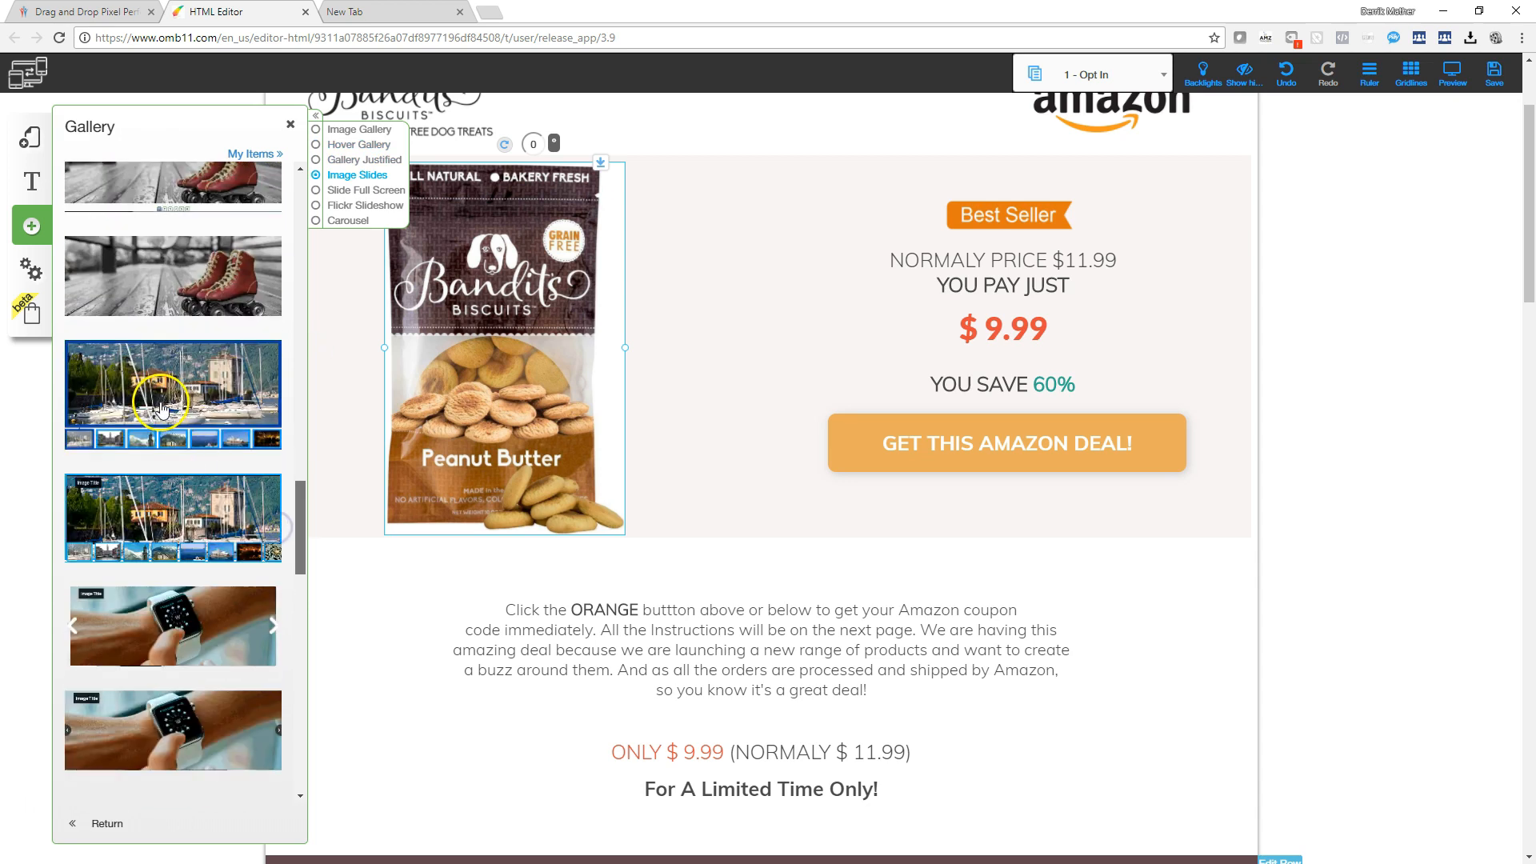
scroll(160, 408, up, 1)
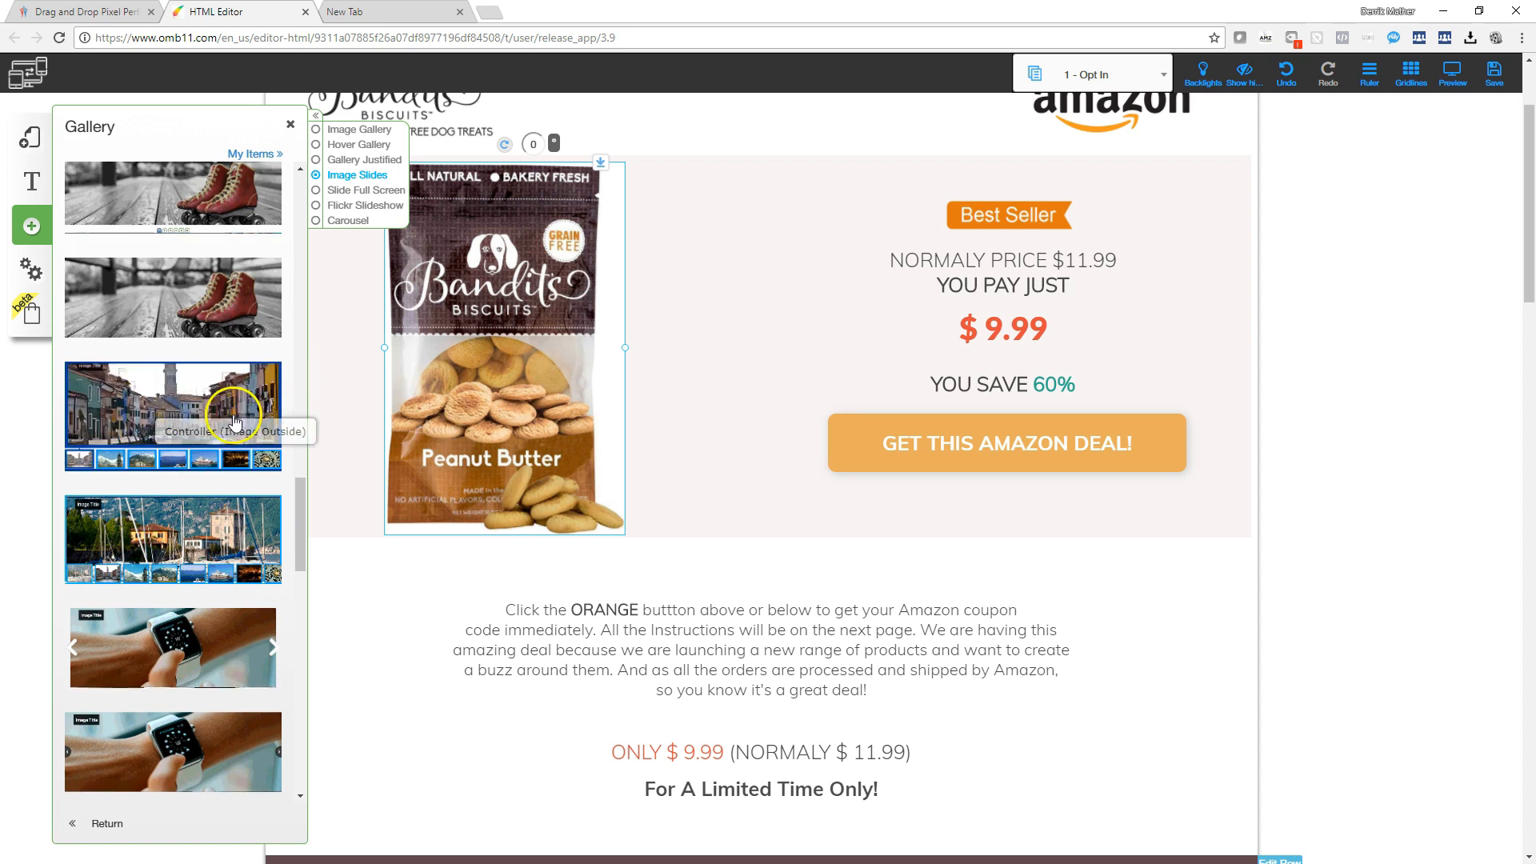
click(351, 622)
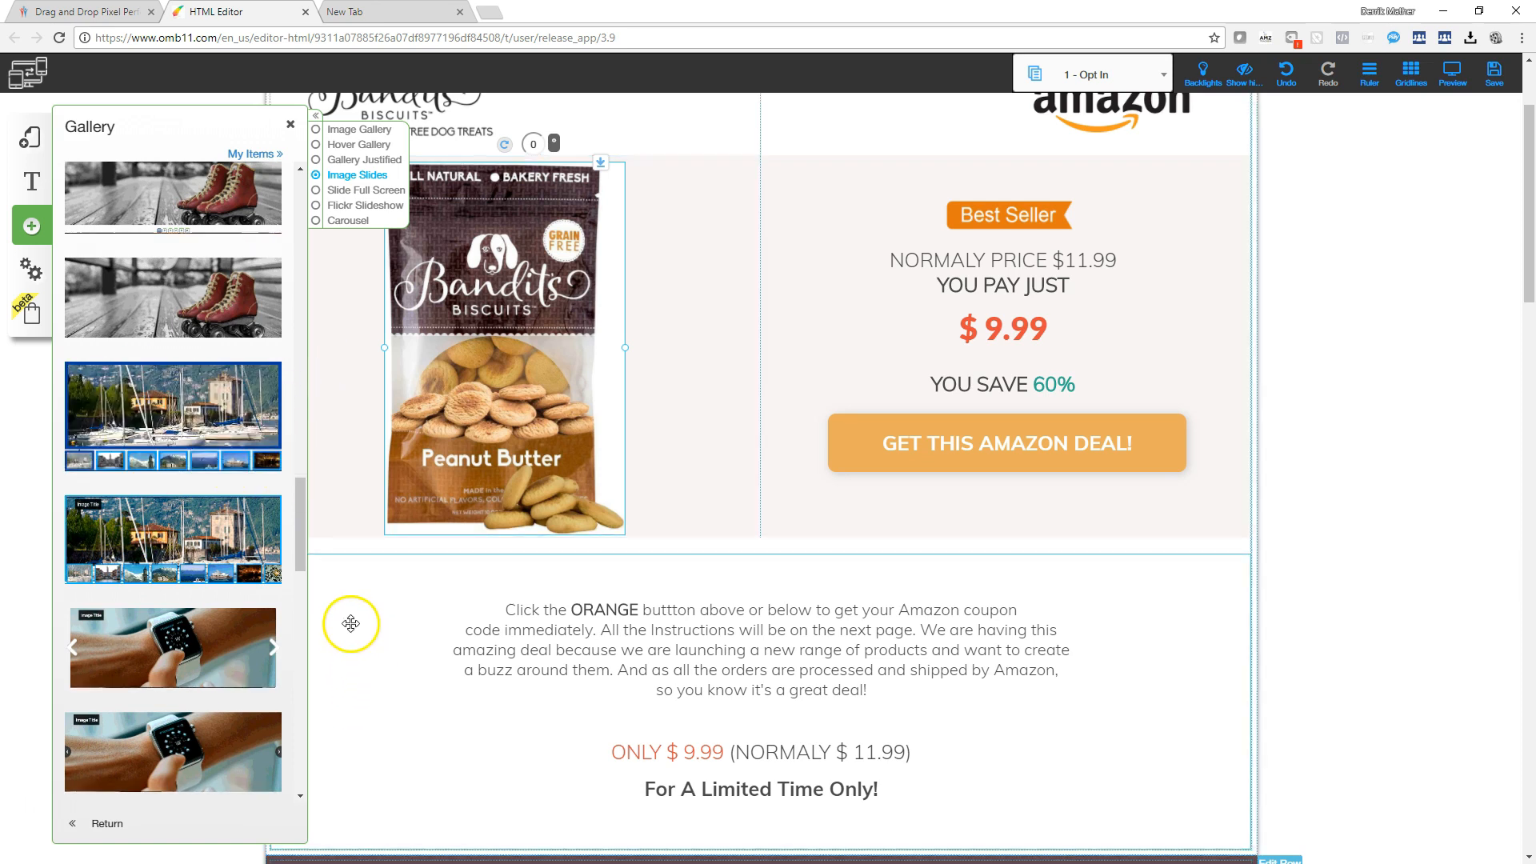
click(595, 331)
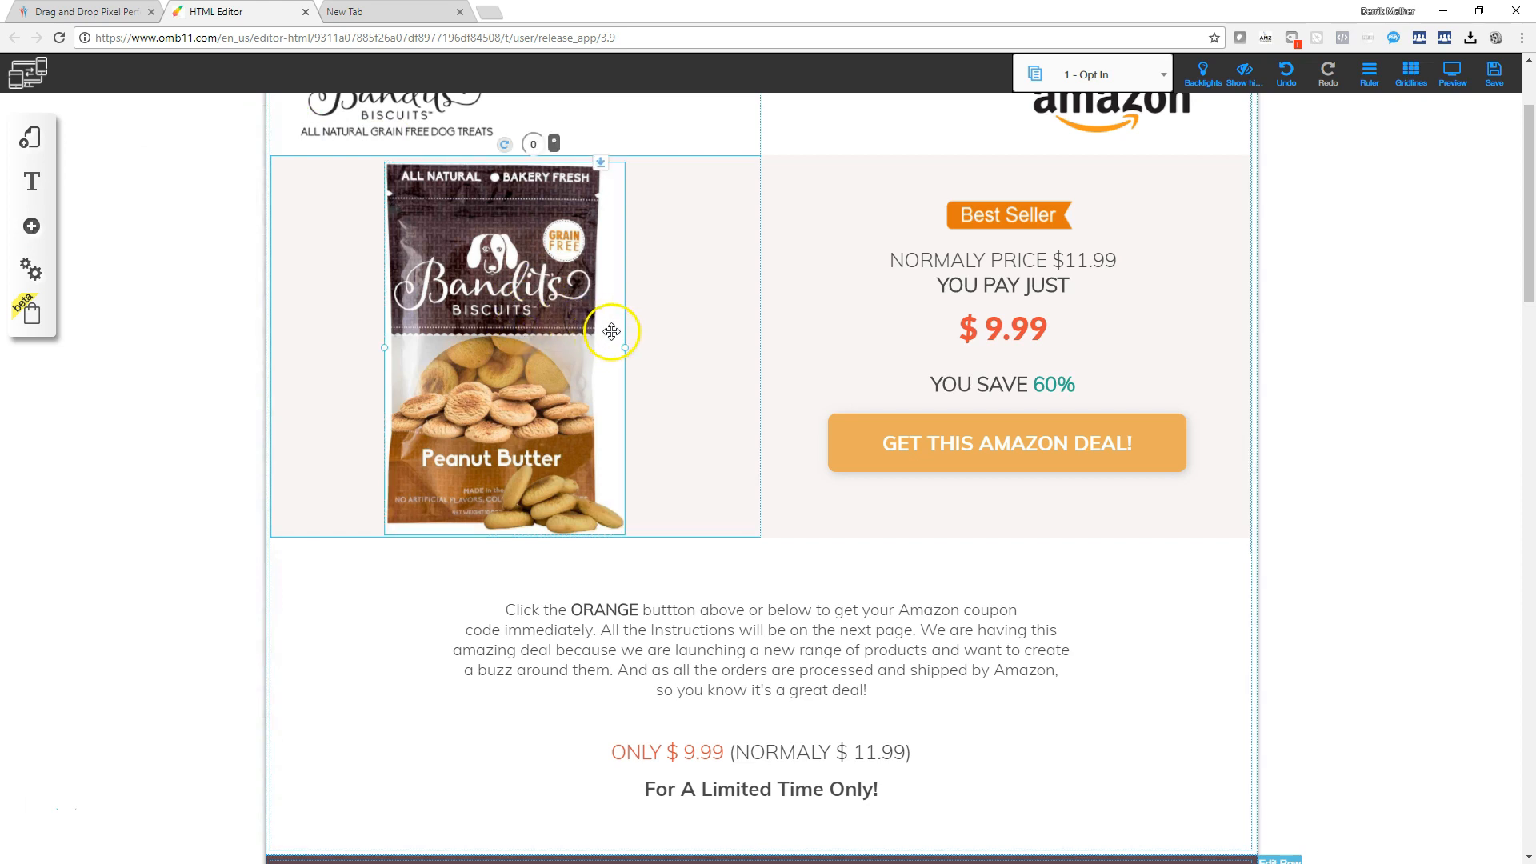
Step: Set the normal price in the offer text beside the biscuit package to $13.25
click(989, 284)
click(155, 264)
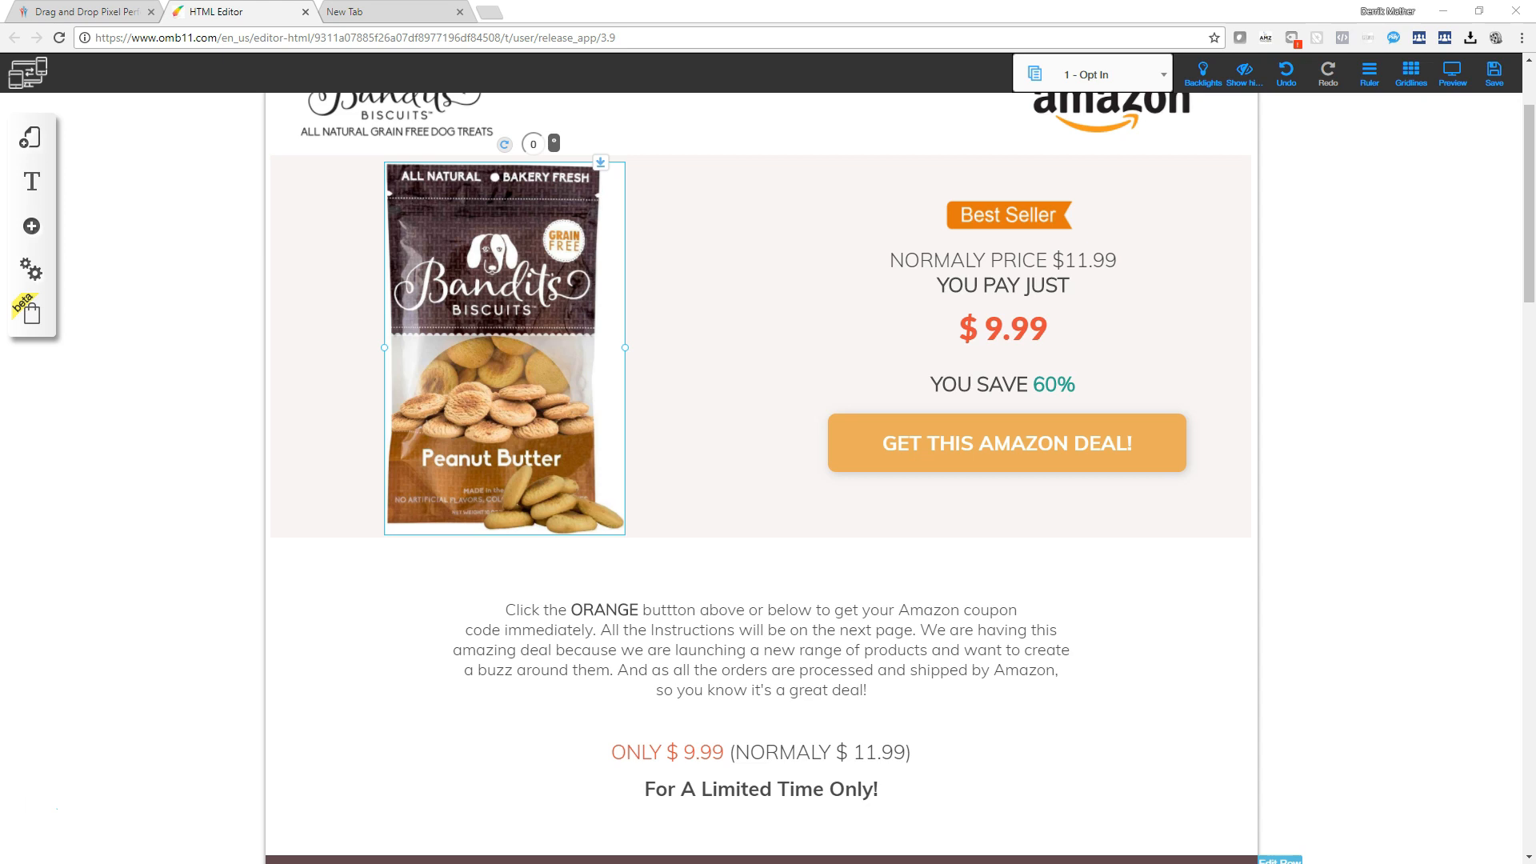
click(991, 312)
click(990, 312)
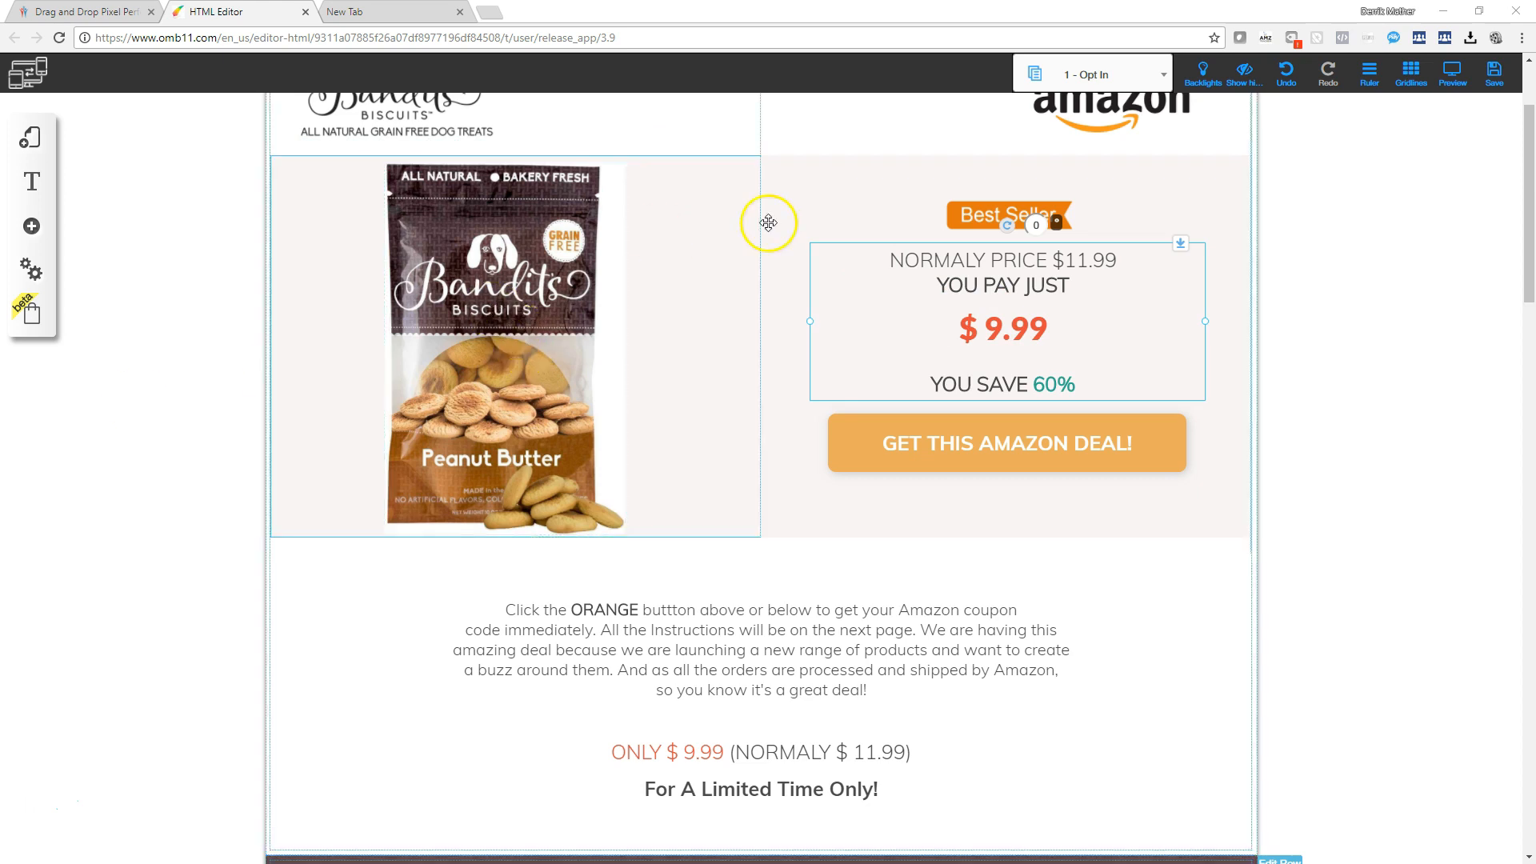
double_click(1073, 258)
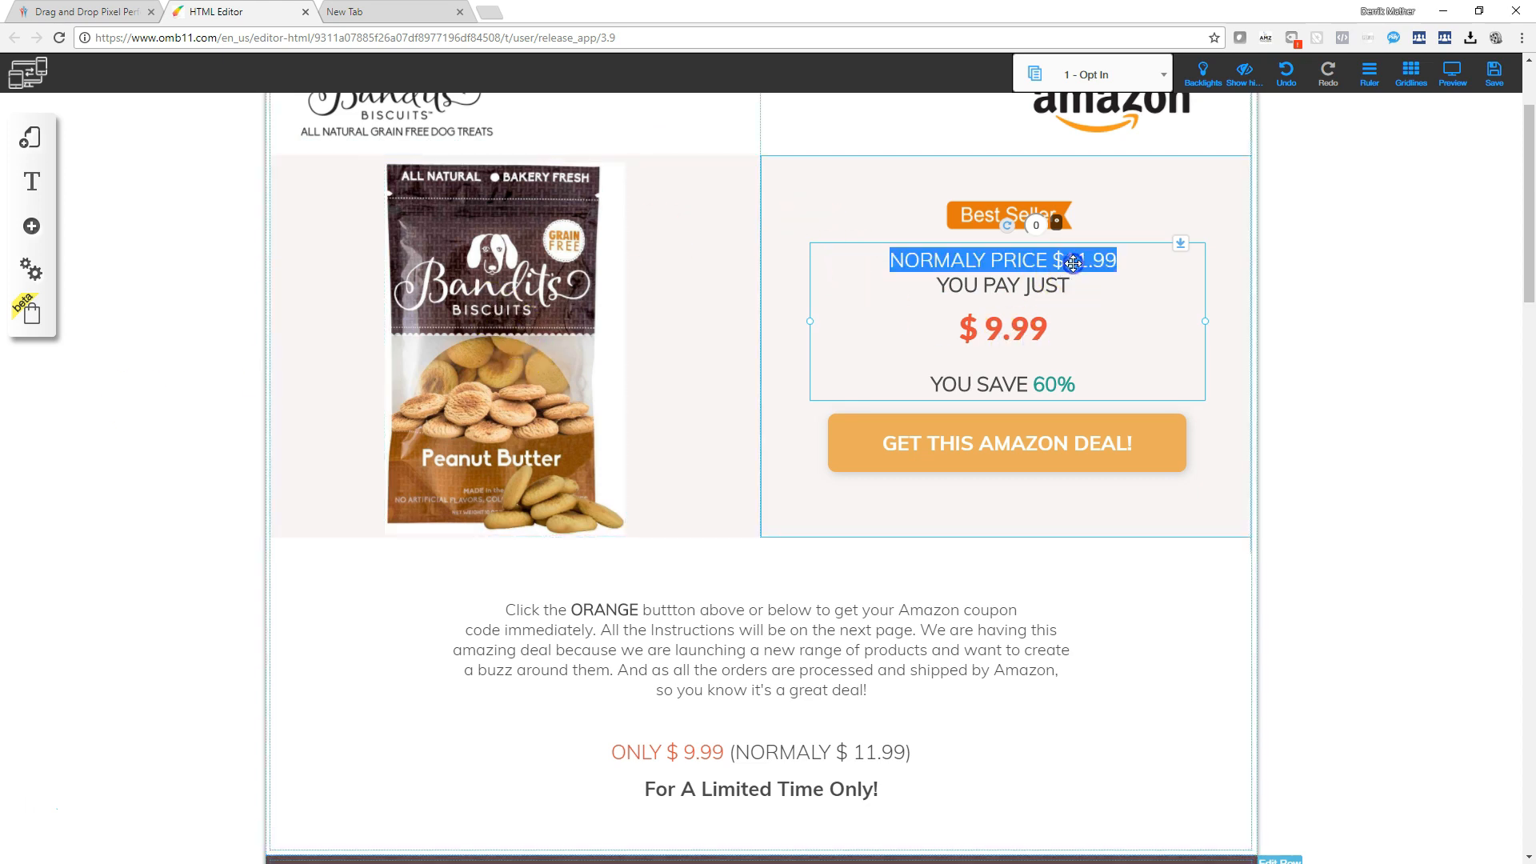
click(1080, 260)
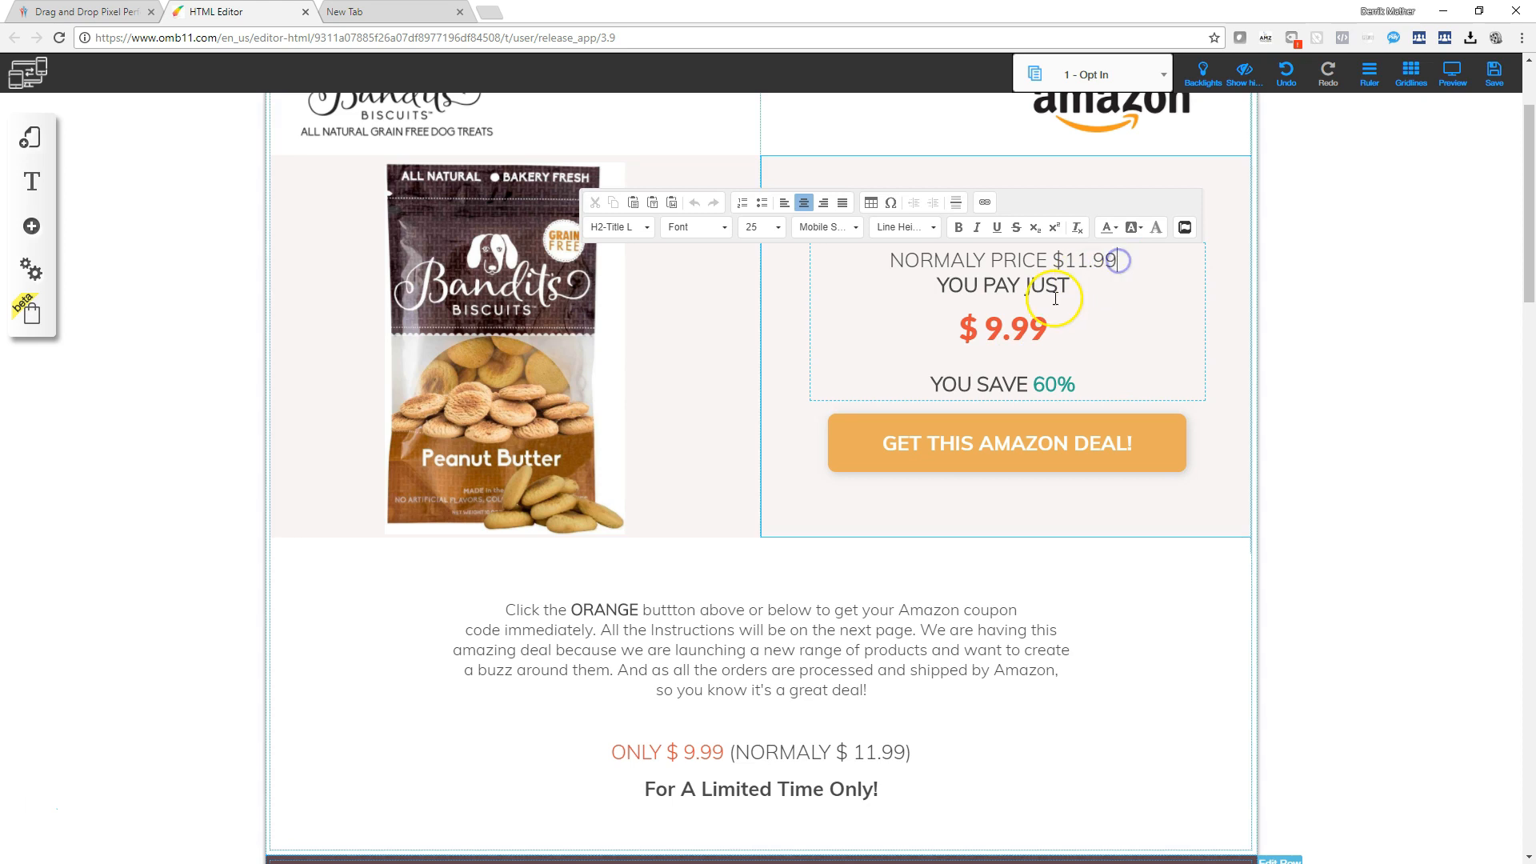
key(BackSpace)
key(BackSpace)
key(BackSpace)
key(BackSpace)
key(BackSpace)
text(13.25)
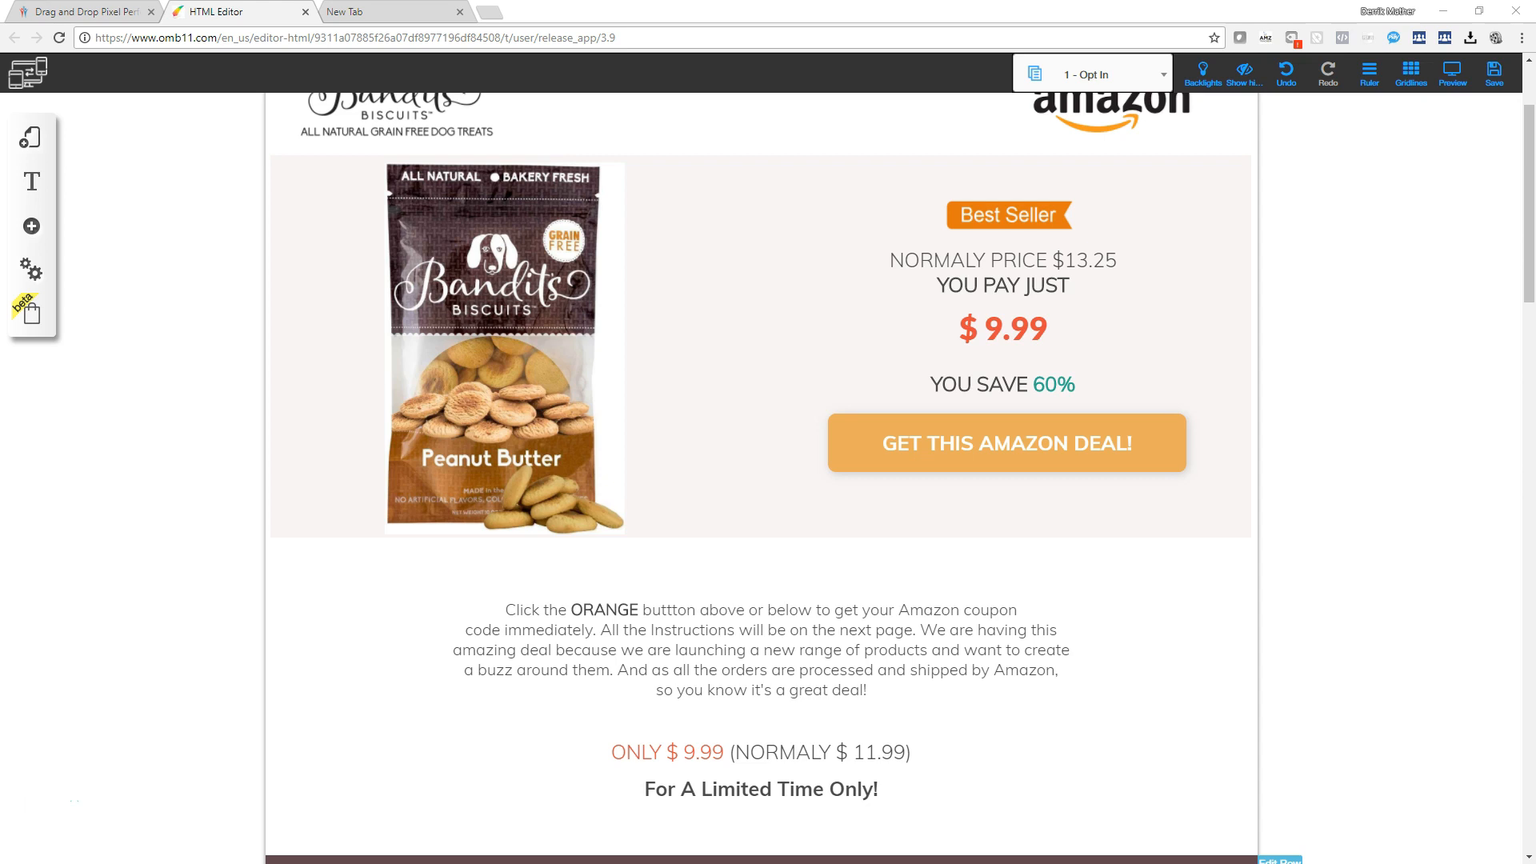
Step: Set the "You pay just" price in the offer text to $7.95
click(999, 323)
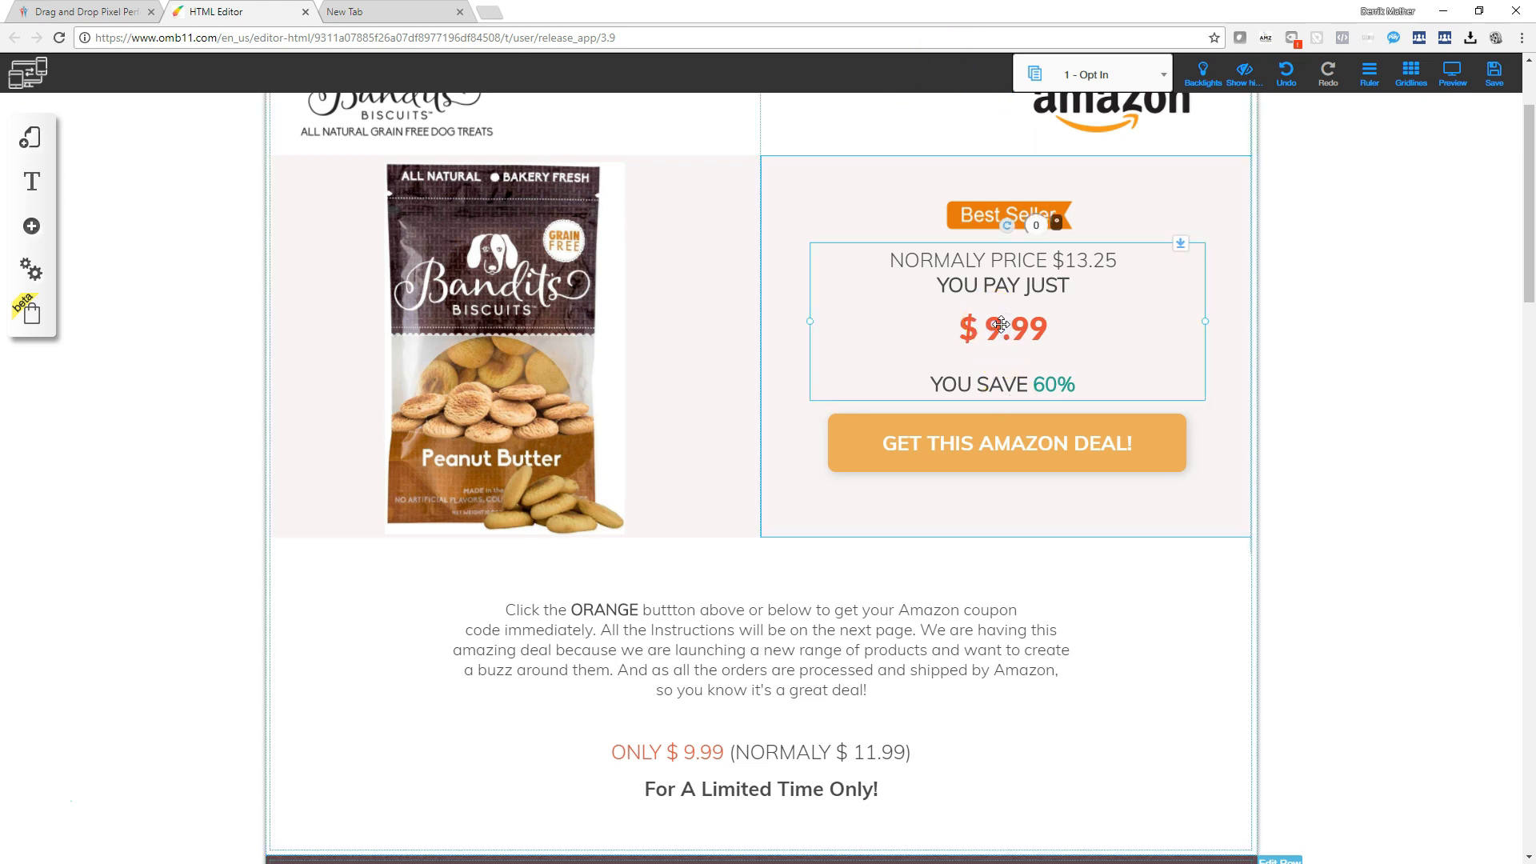
click(1001, 324)
key(BackSpace)
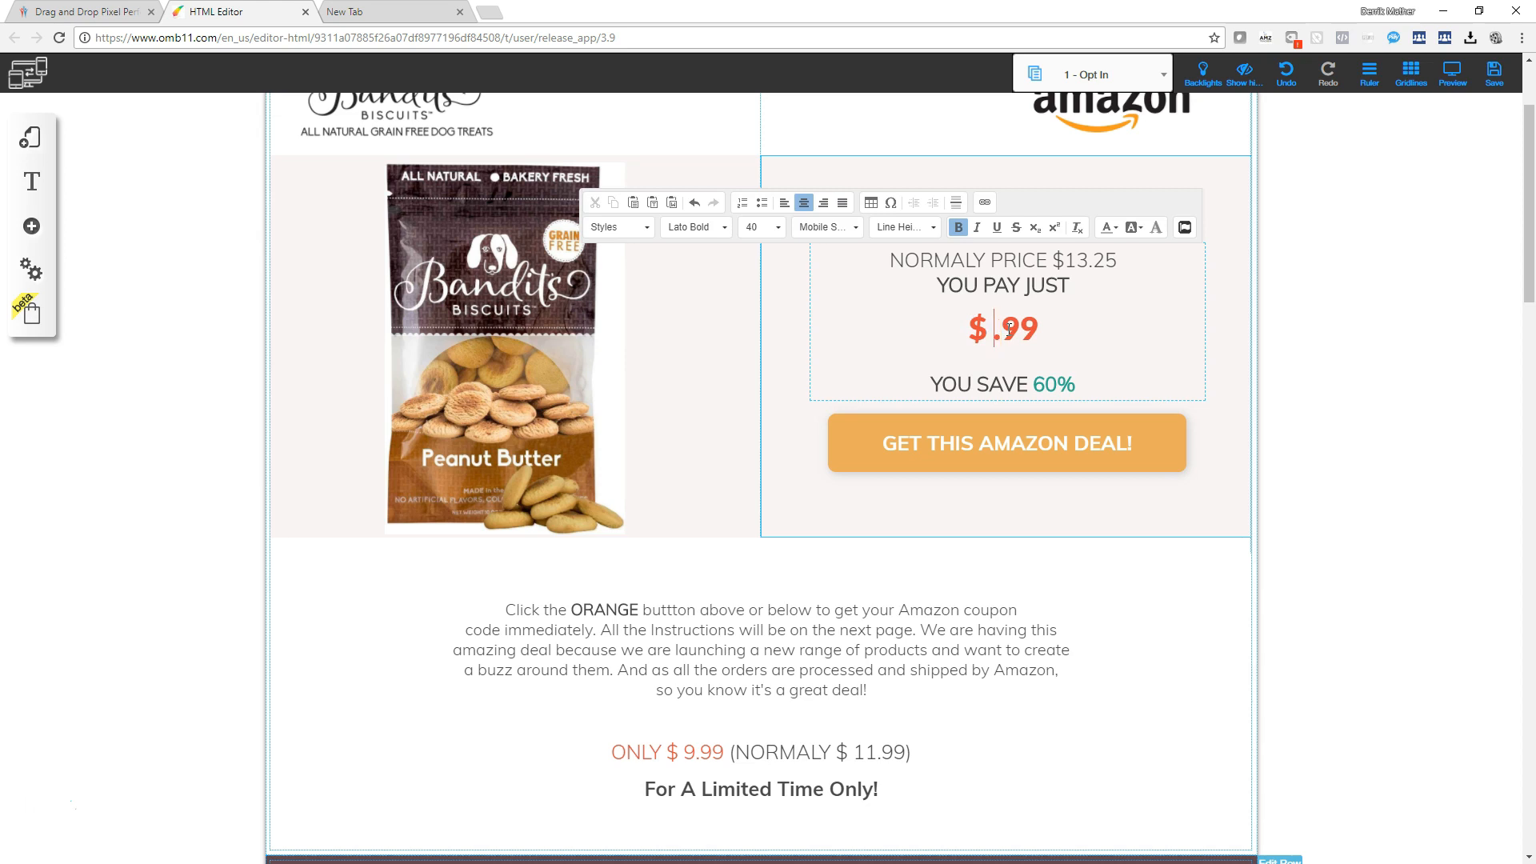
text(7)
key(Right)
key(BackSpace)
text(5)
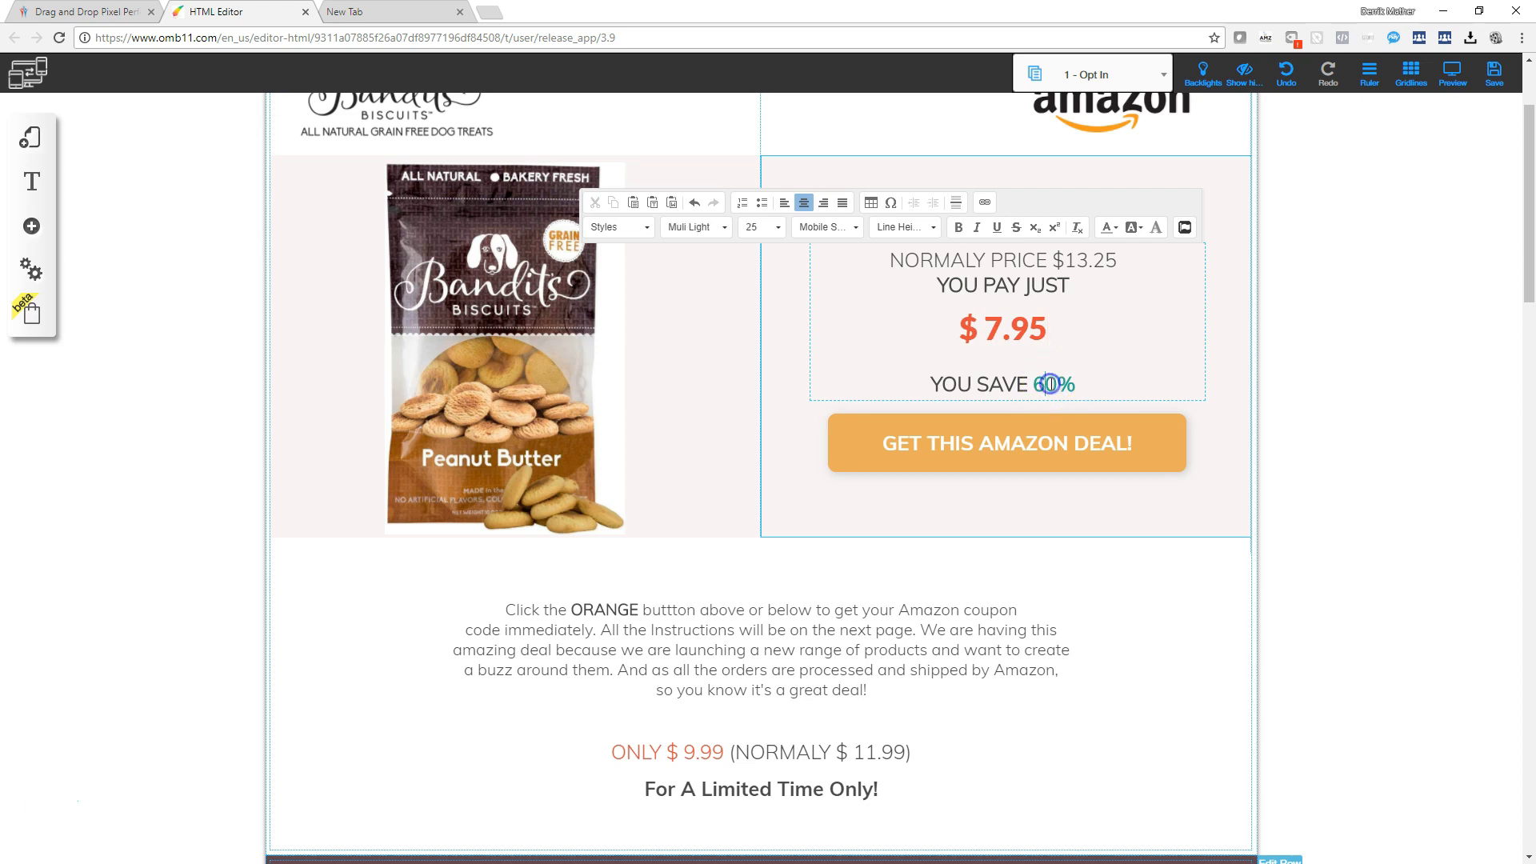
Step: Change the "You save" percentage to 40% and color it teal green
key(BackSpace)
text(4)
right_click(1046, 385)
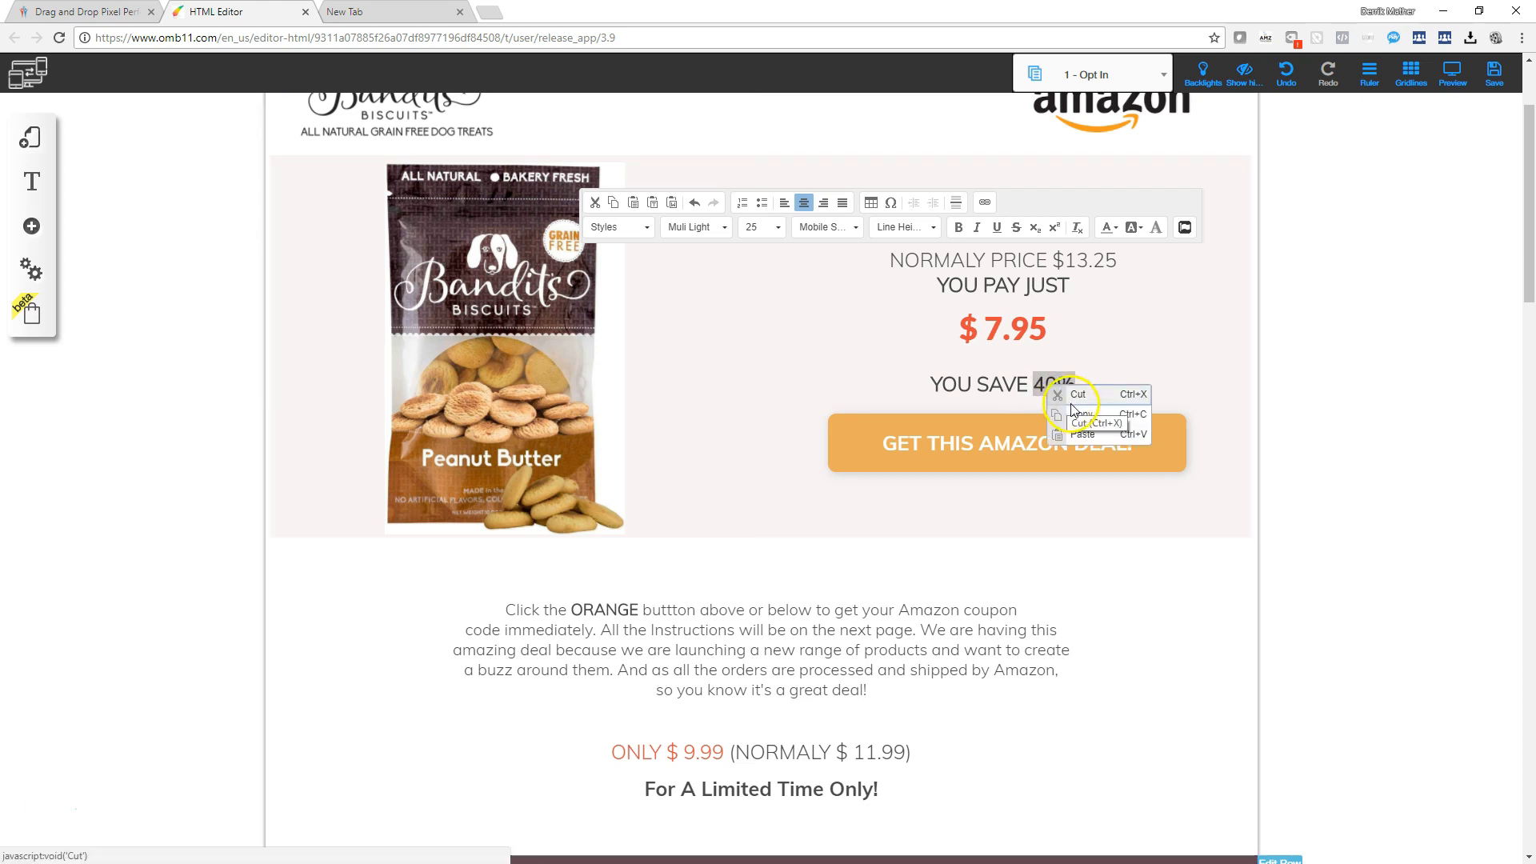
click(1048, 387)
triple_click(1047, 384)
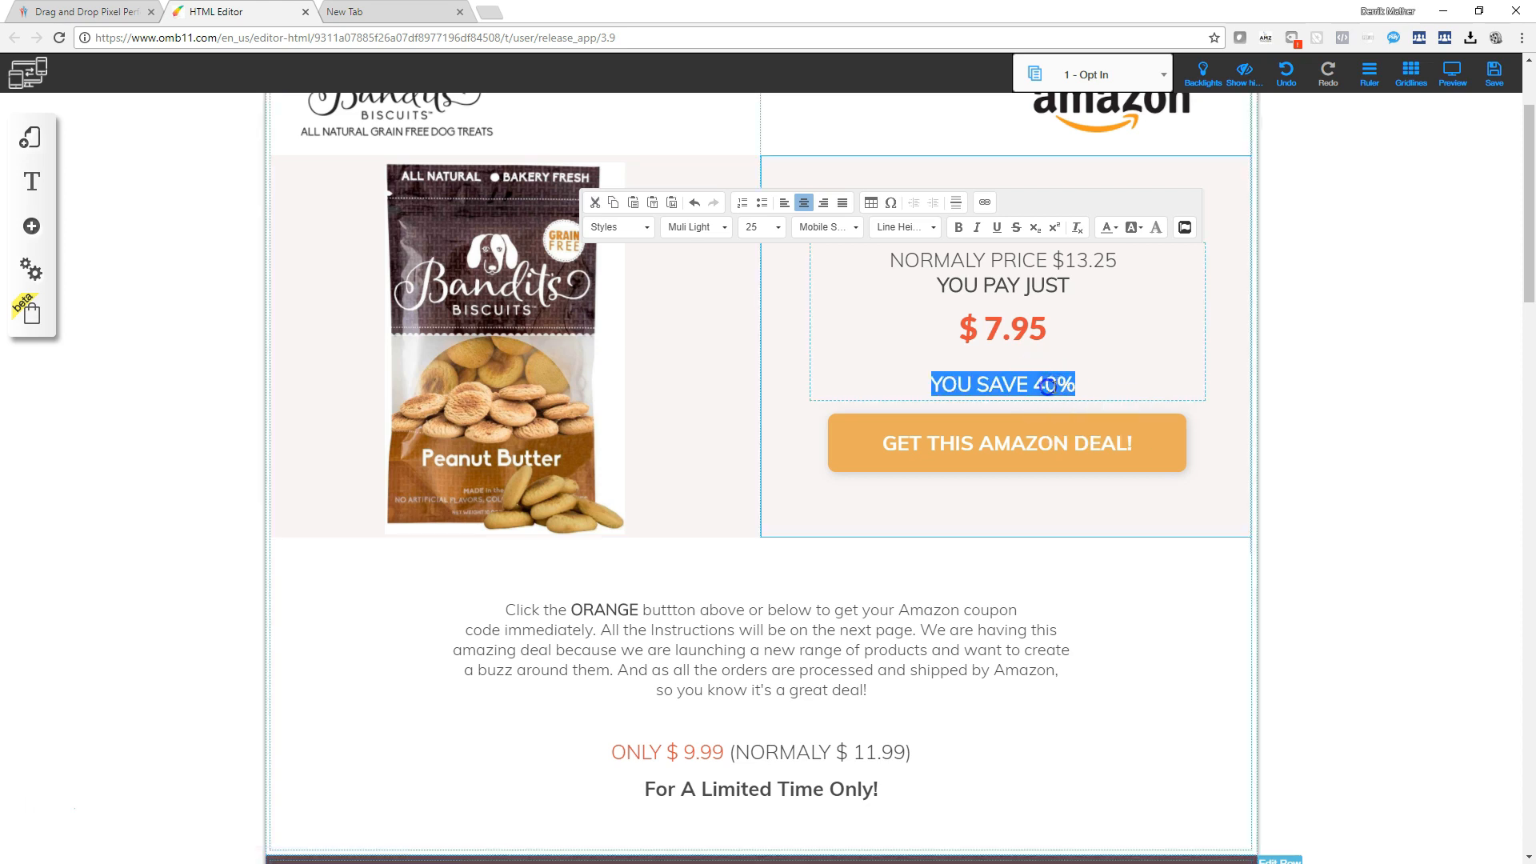
click(1082, 389)
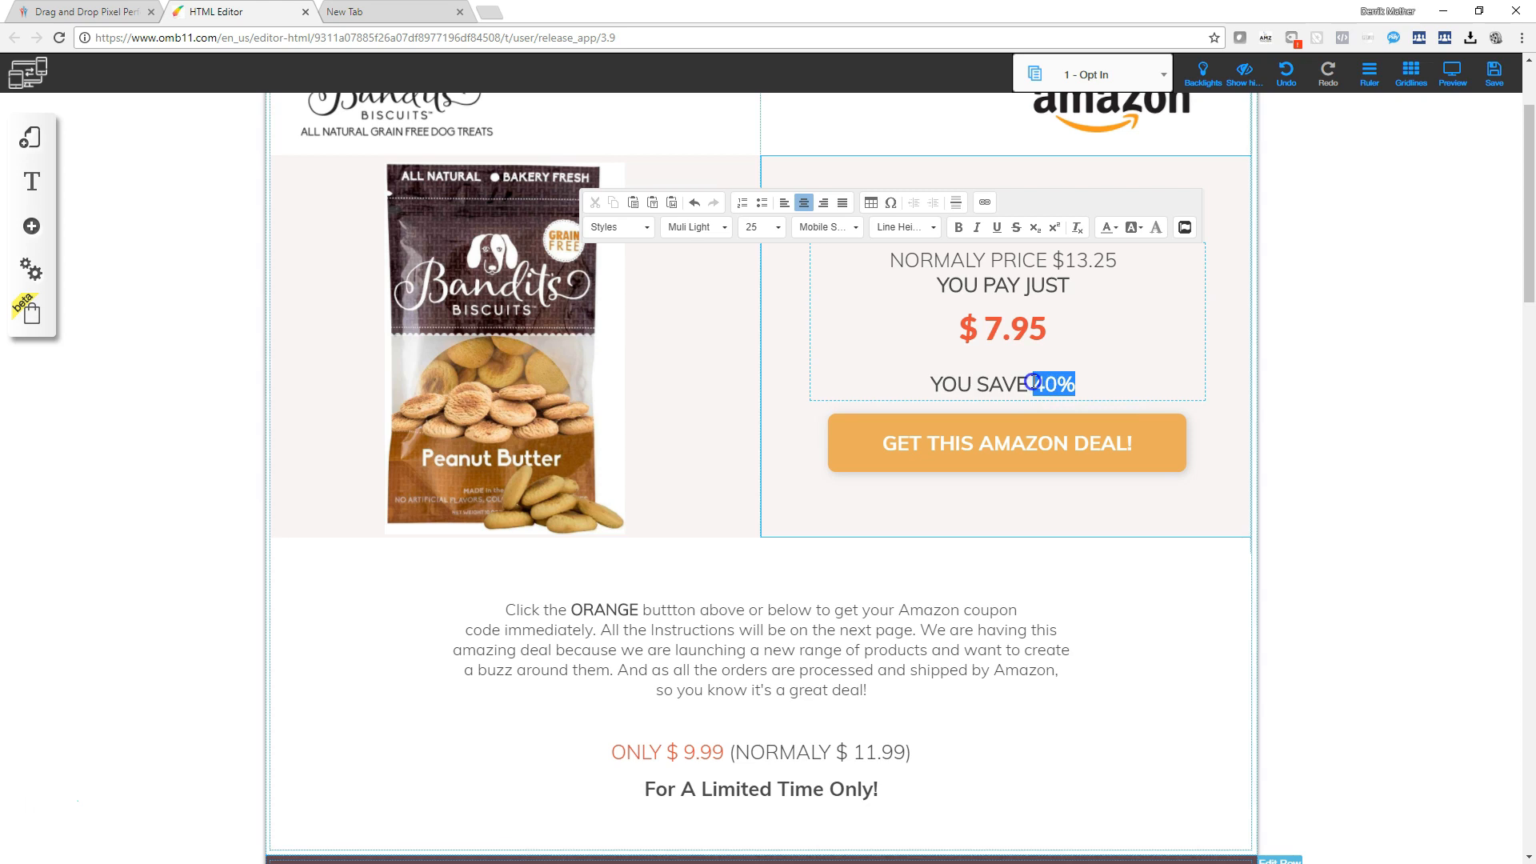
click(1108, 226)
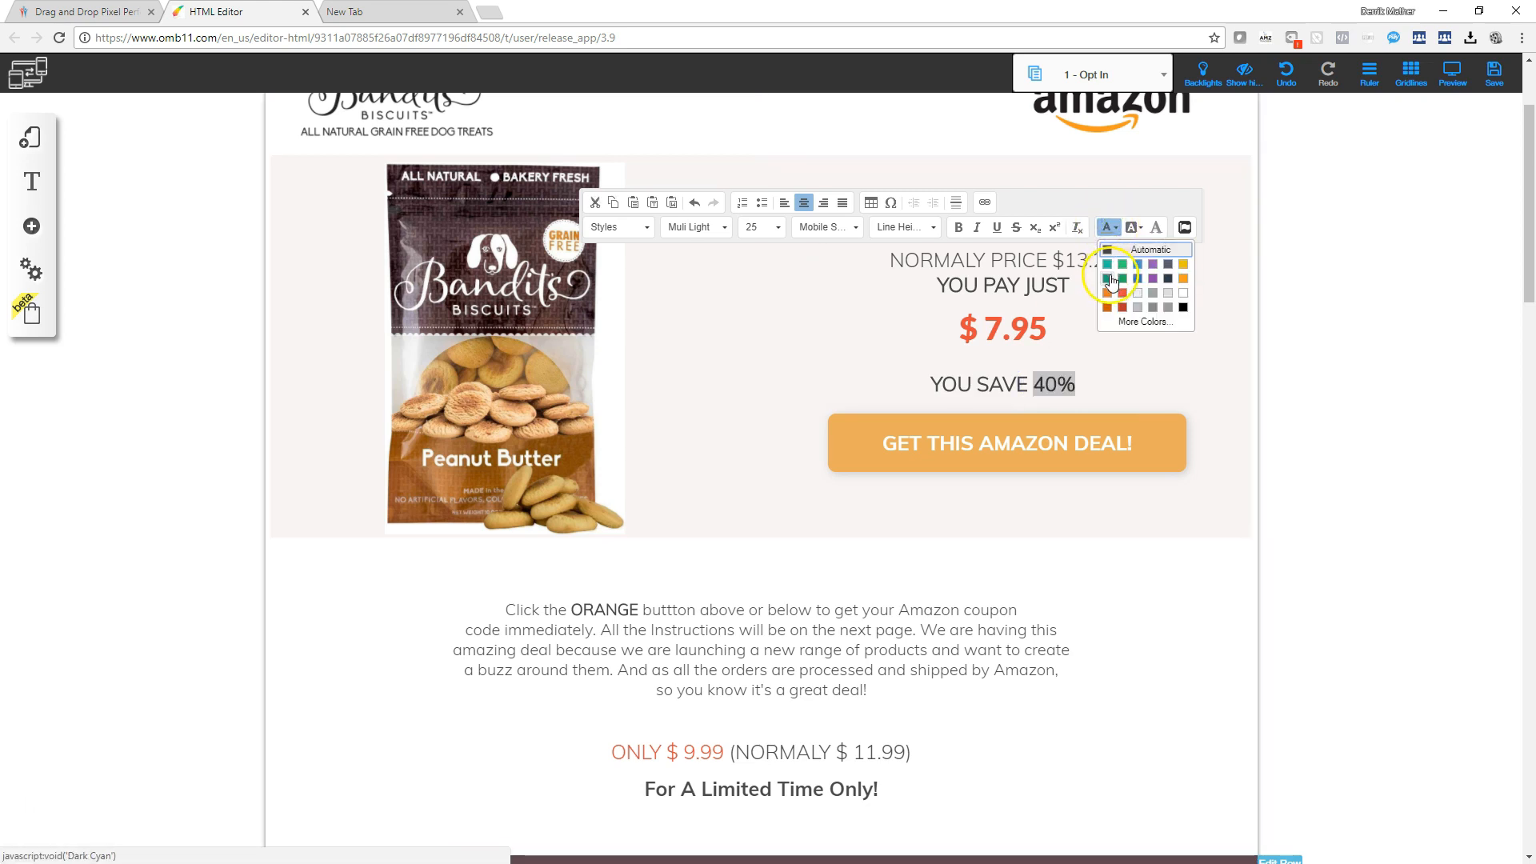
click(1107, 264)
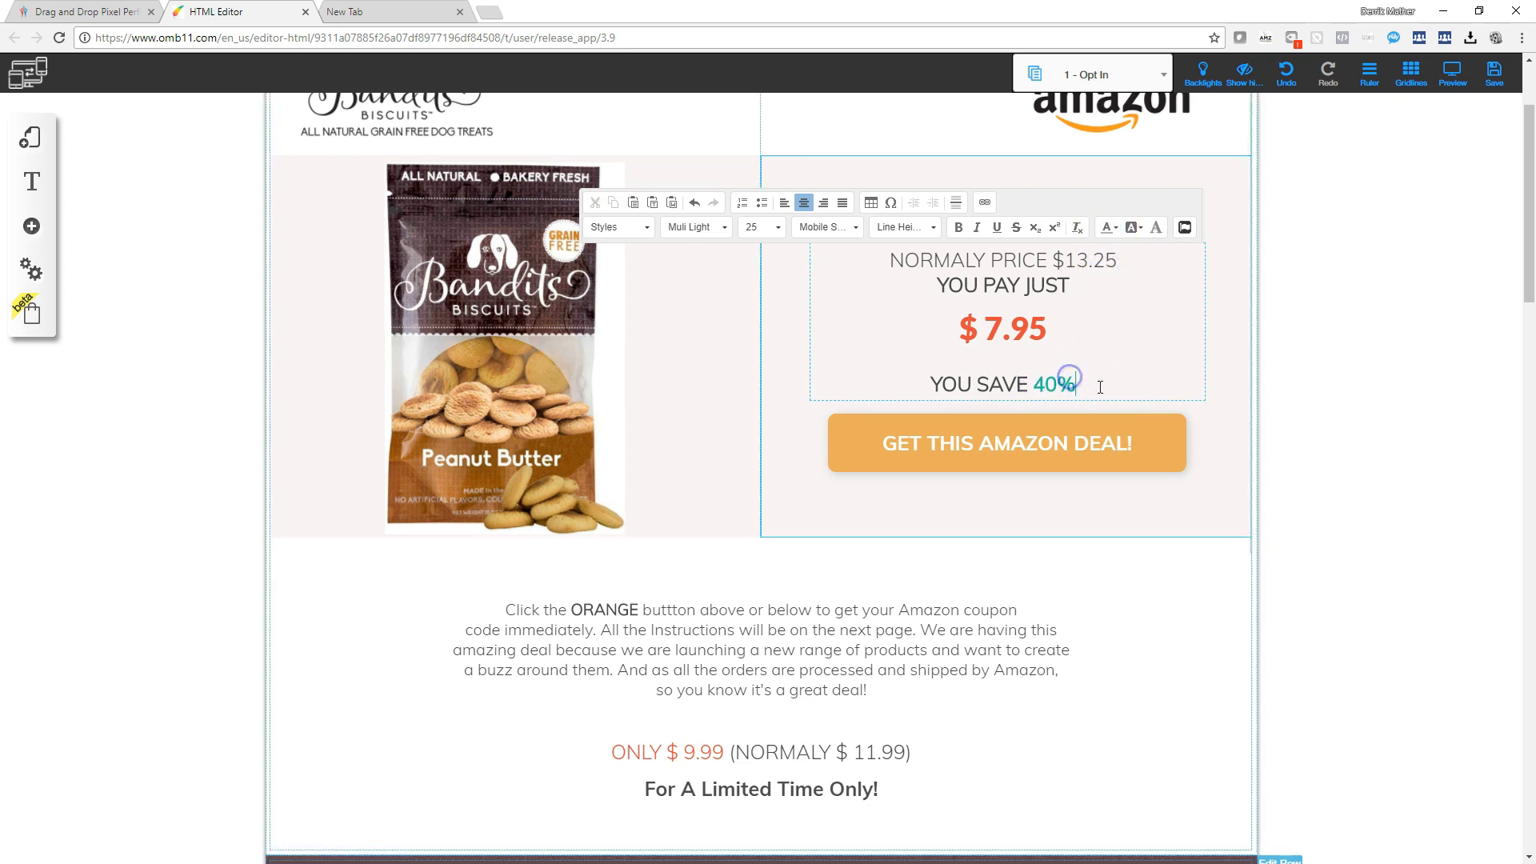
click(728, 301)
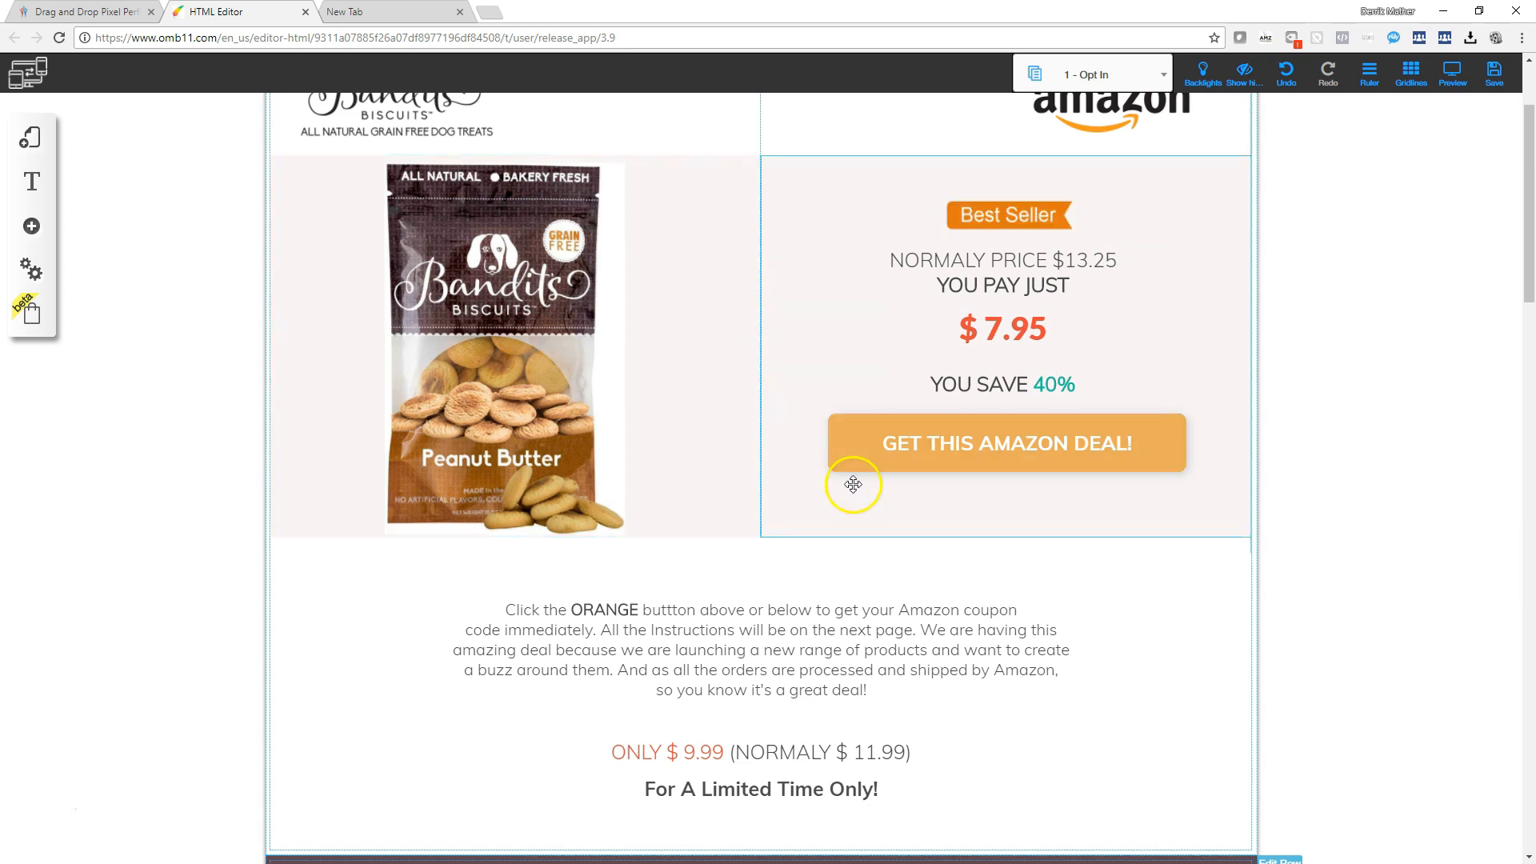
Step: Set the background color of the GET THIS AMAZON DEAL! button to brown, rgb(164, 118, 57), and save that color as a favorite
scroll(724, 575, up, 2)
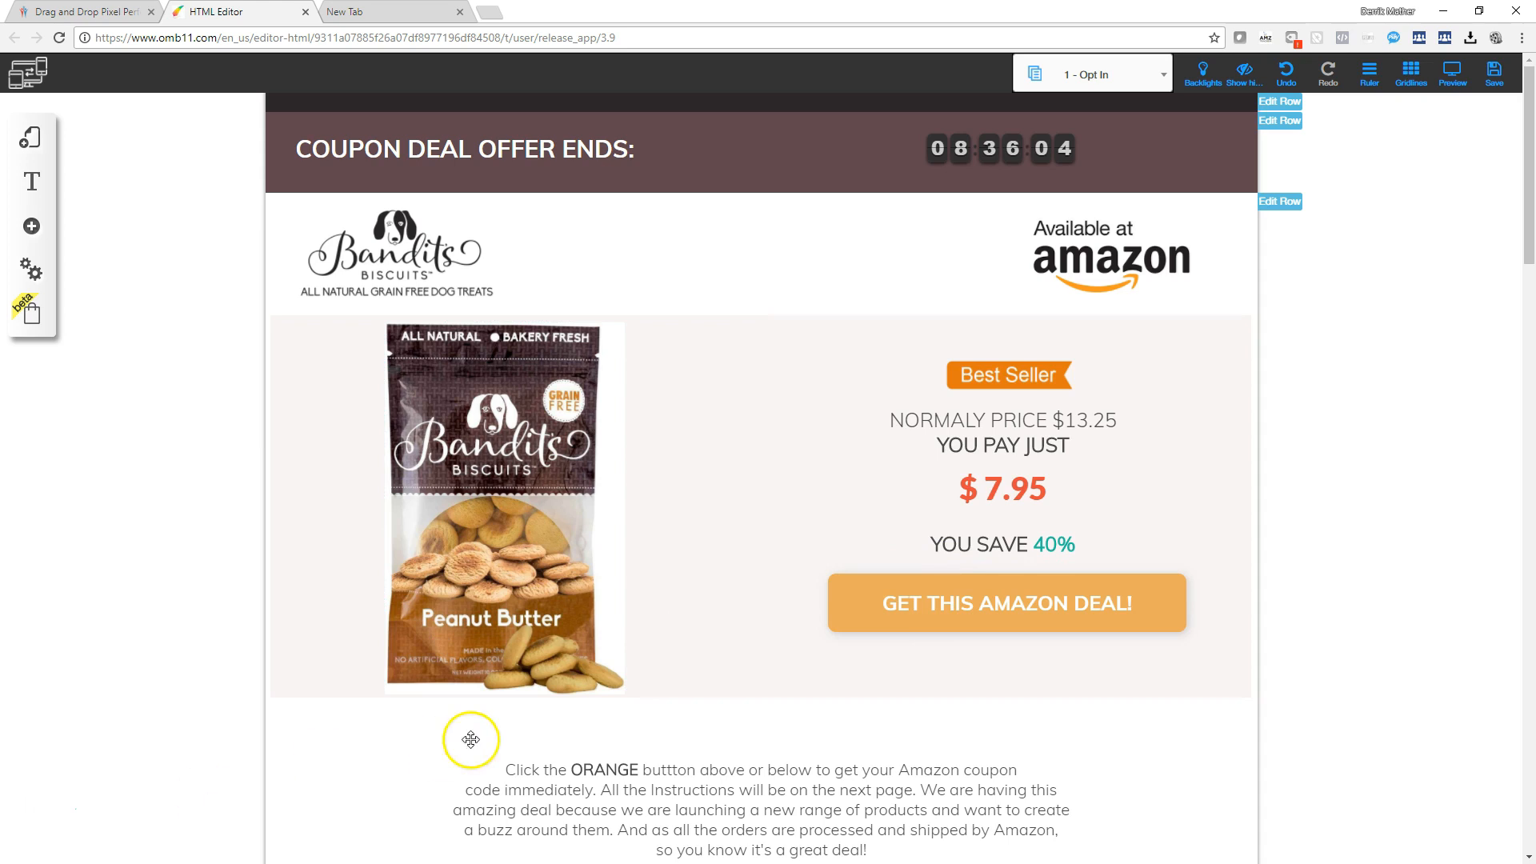
click(925, 595)
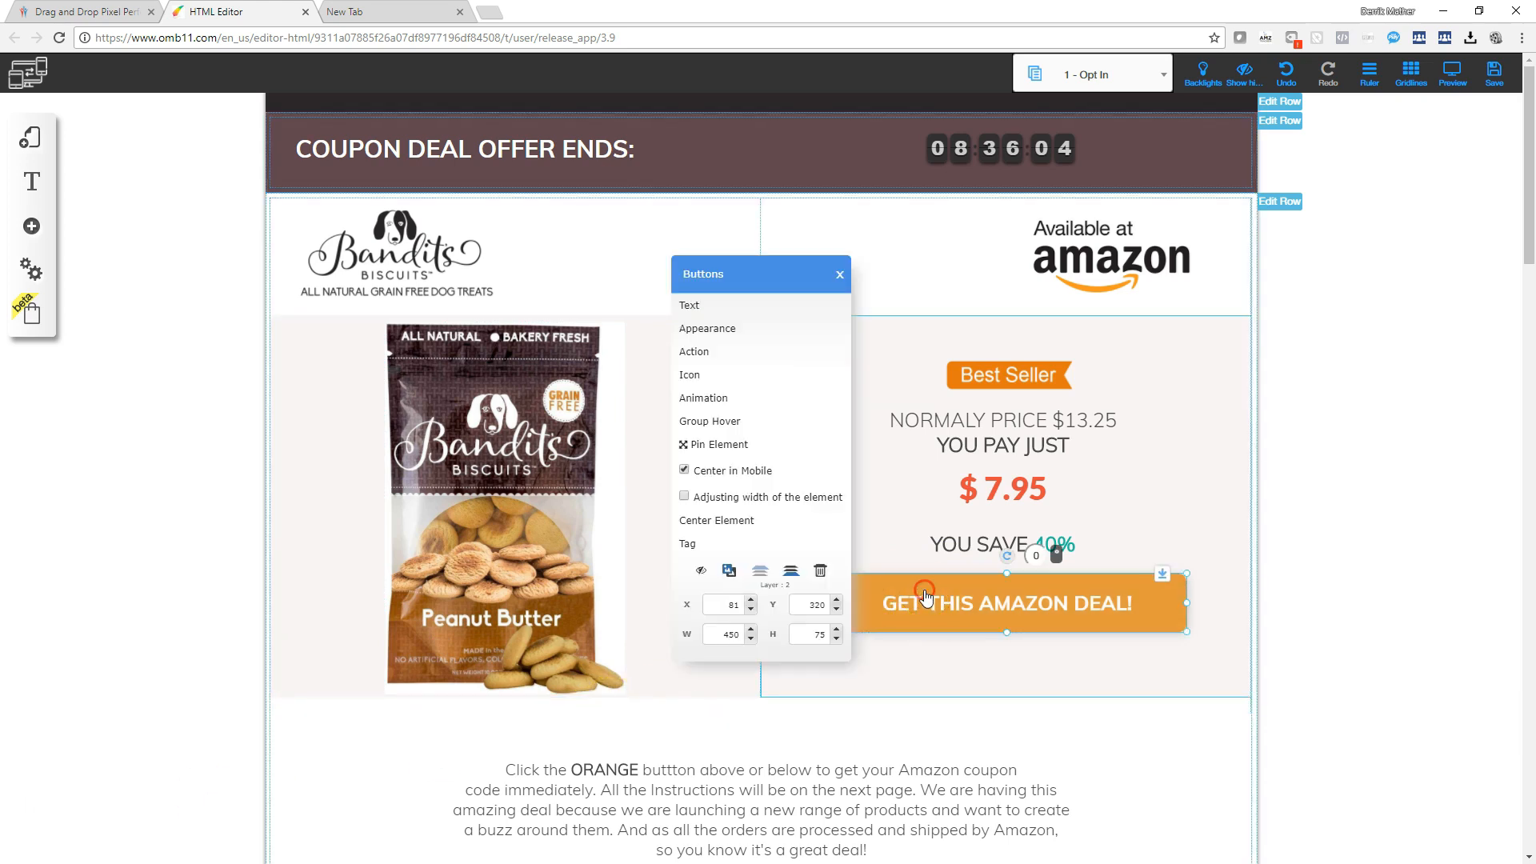
click(716, 328)
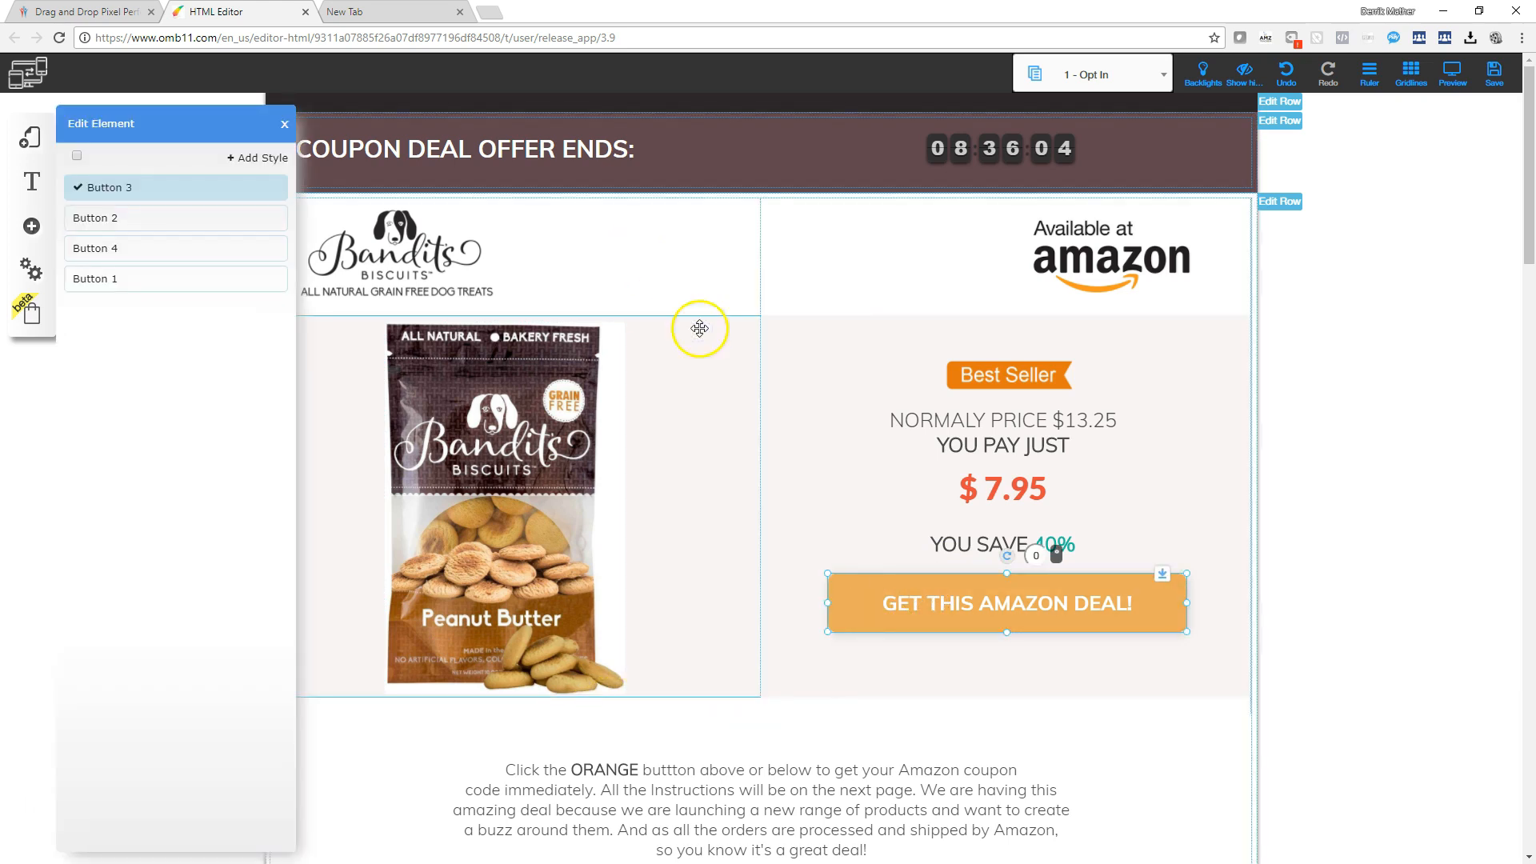
click(120, 190)
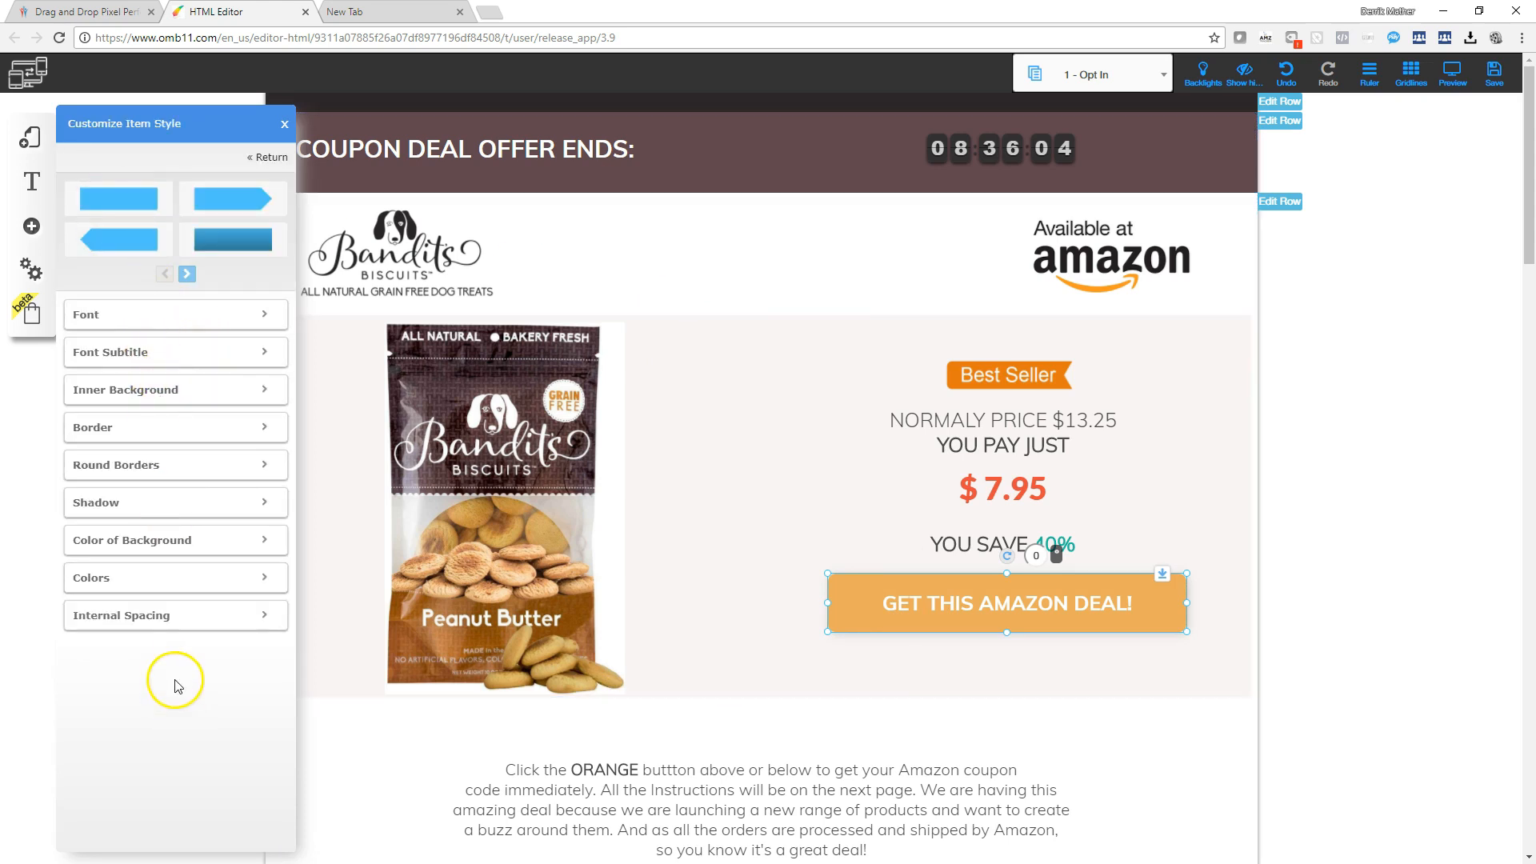
click(192, 577)
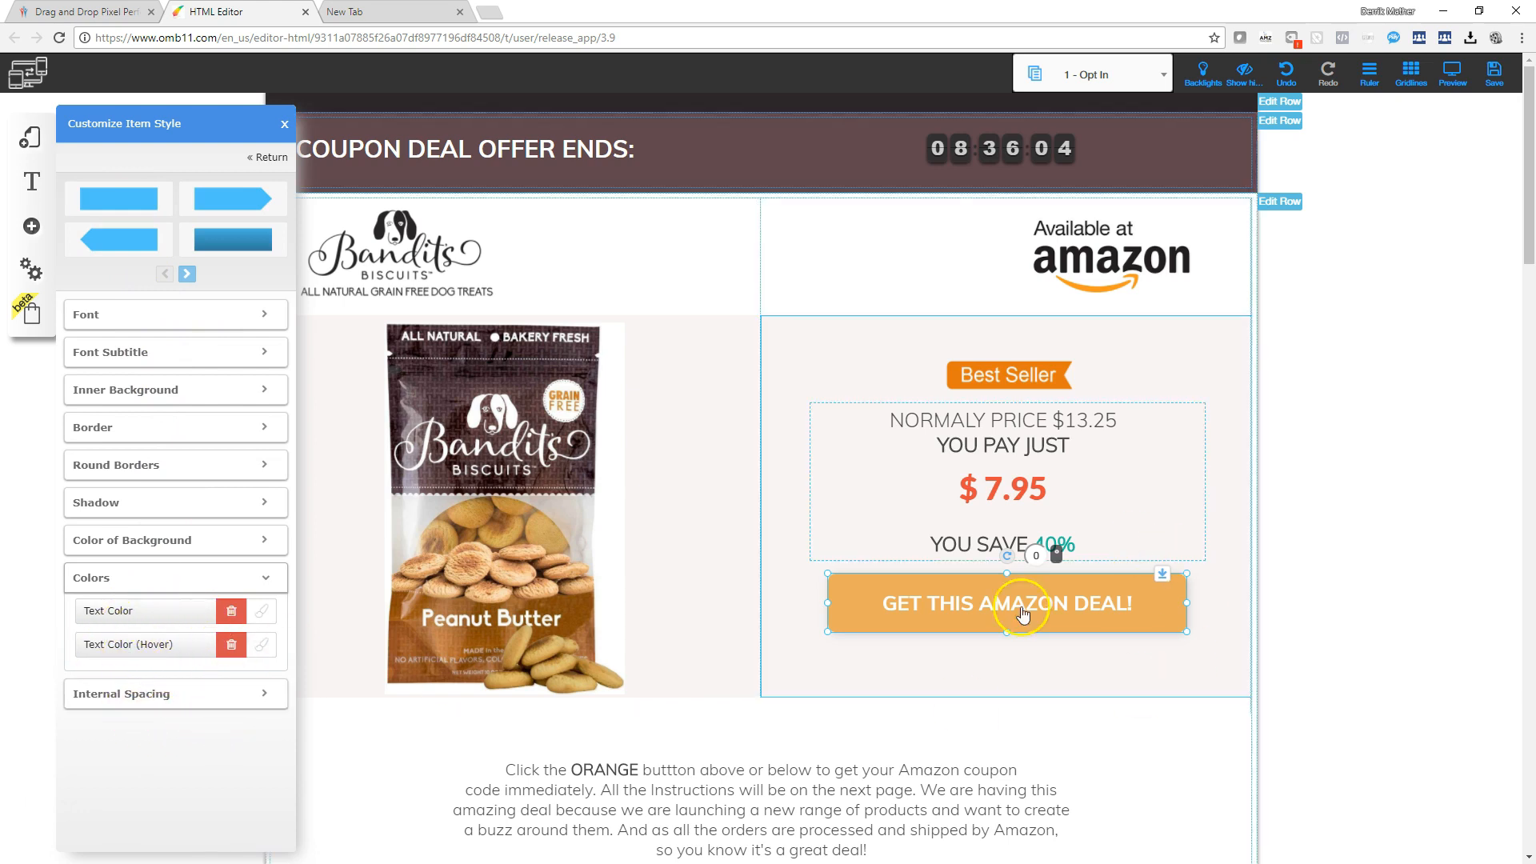
click(196, 544)
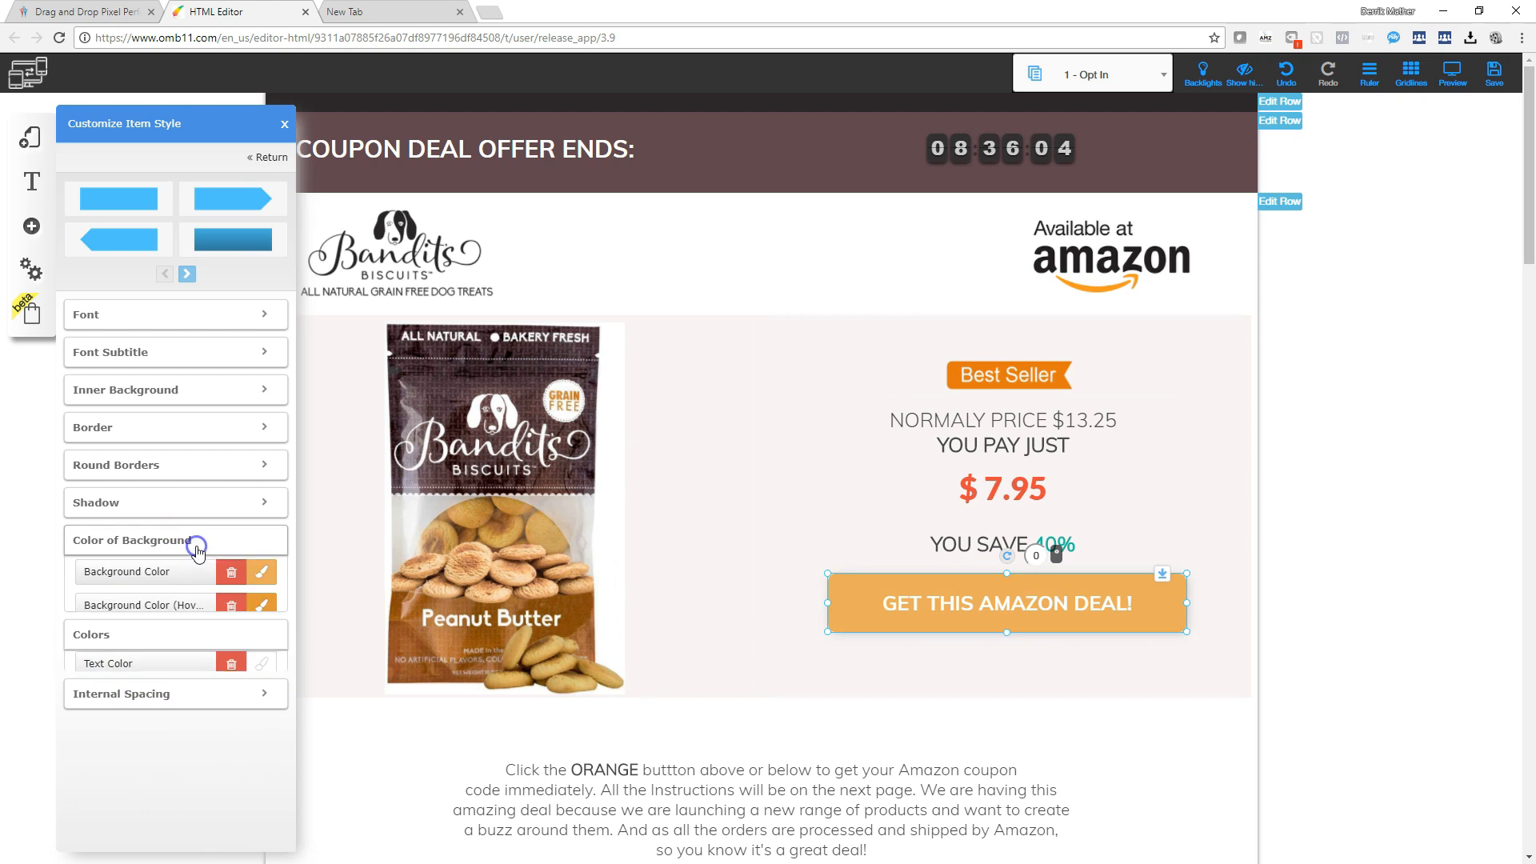
click(261, 576)
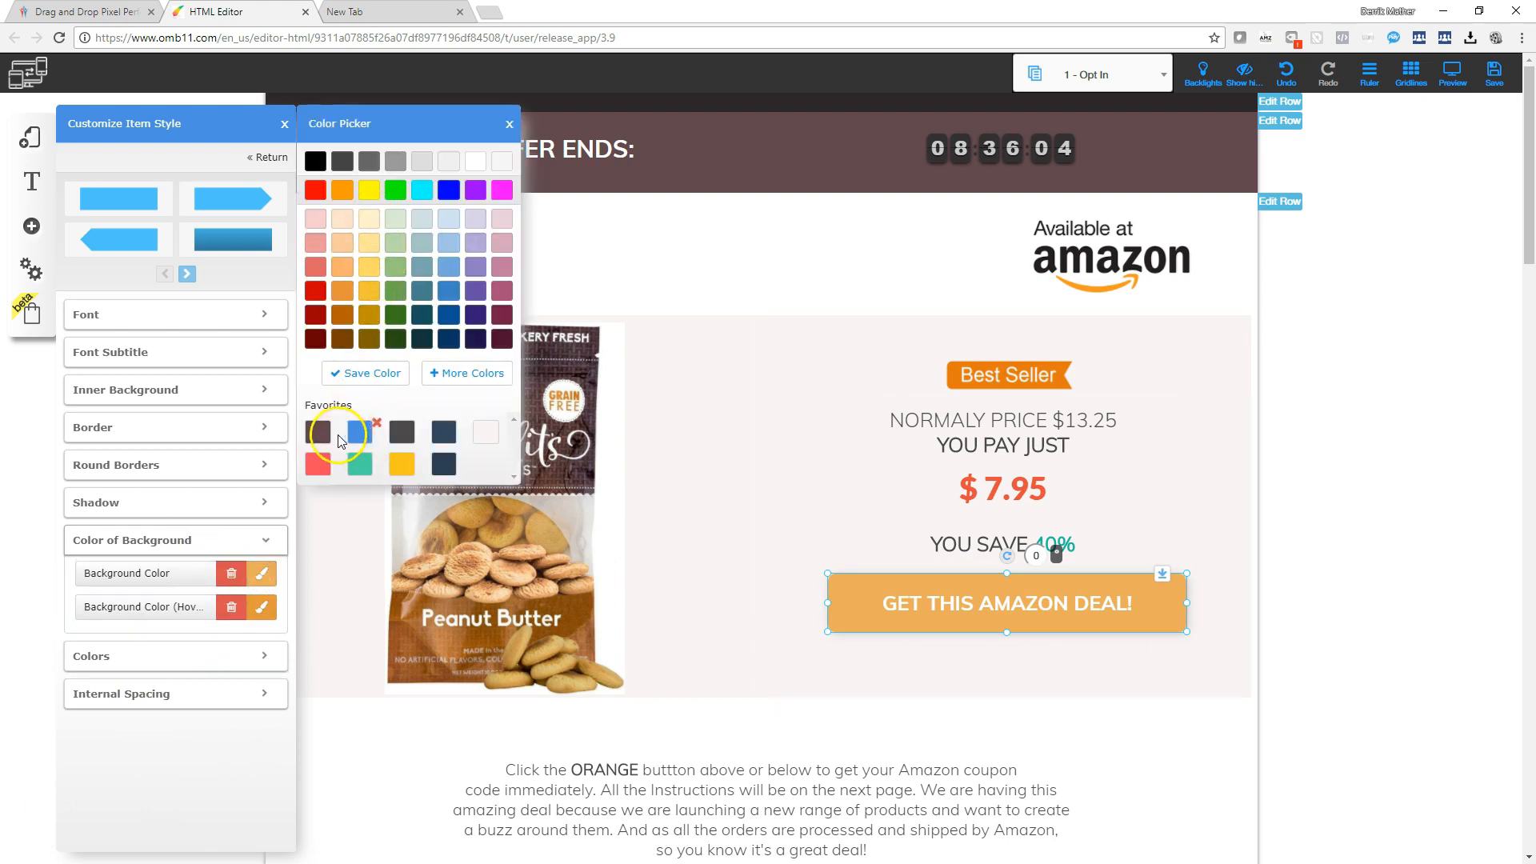
mouse_move(326, 468)
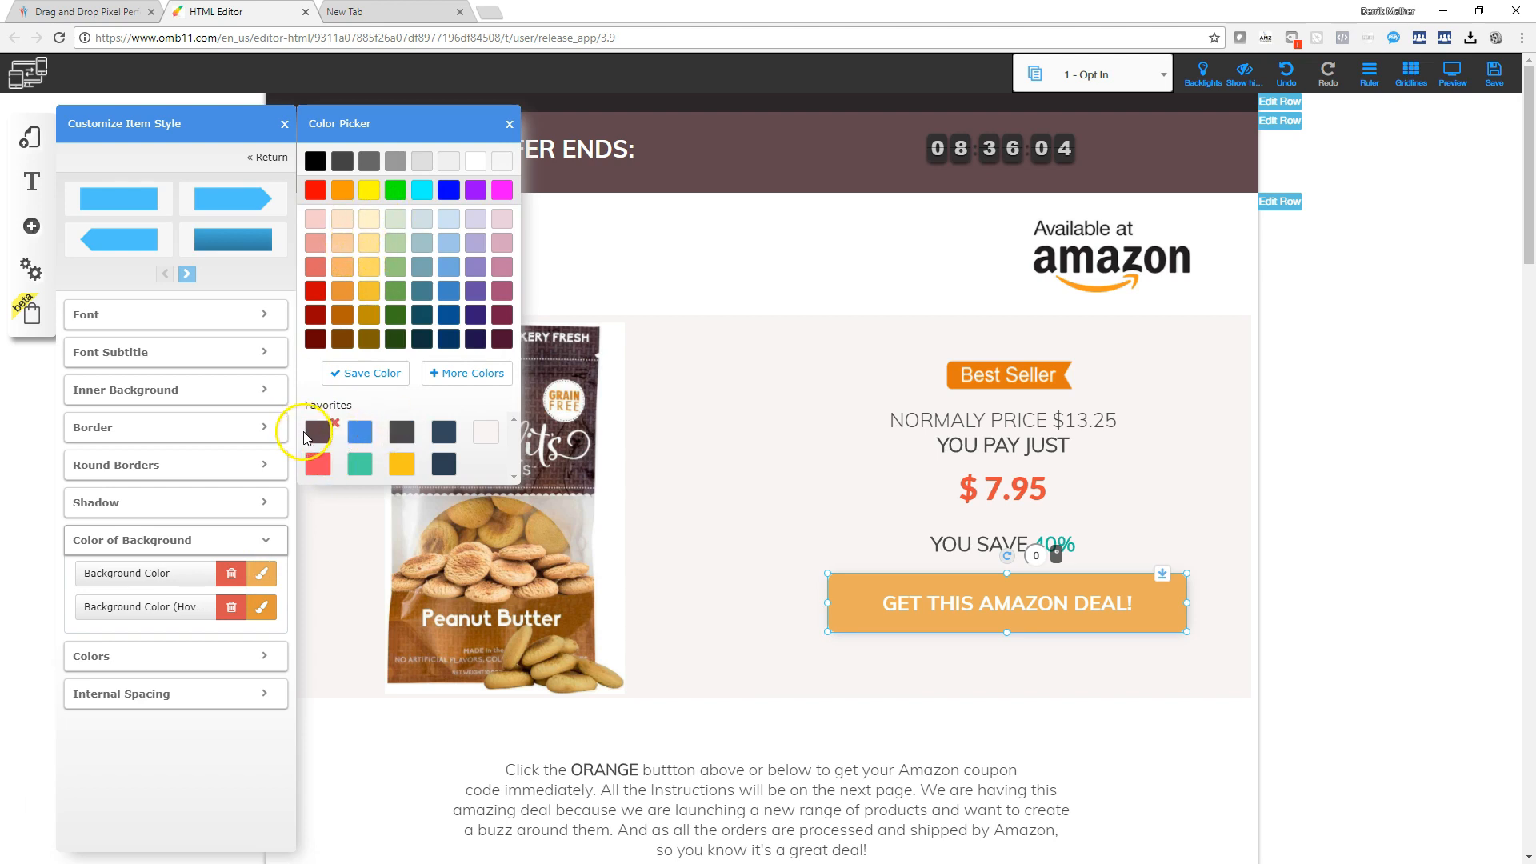
click(450, 373)
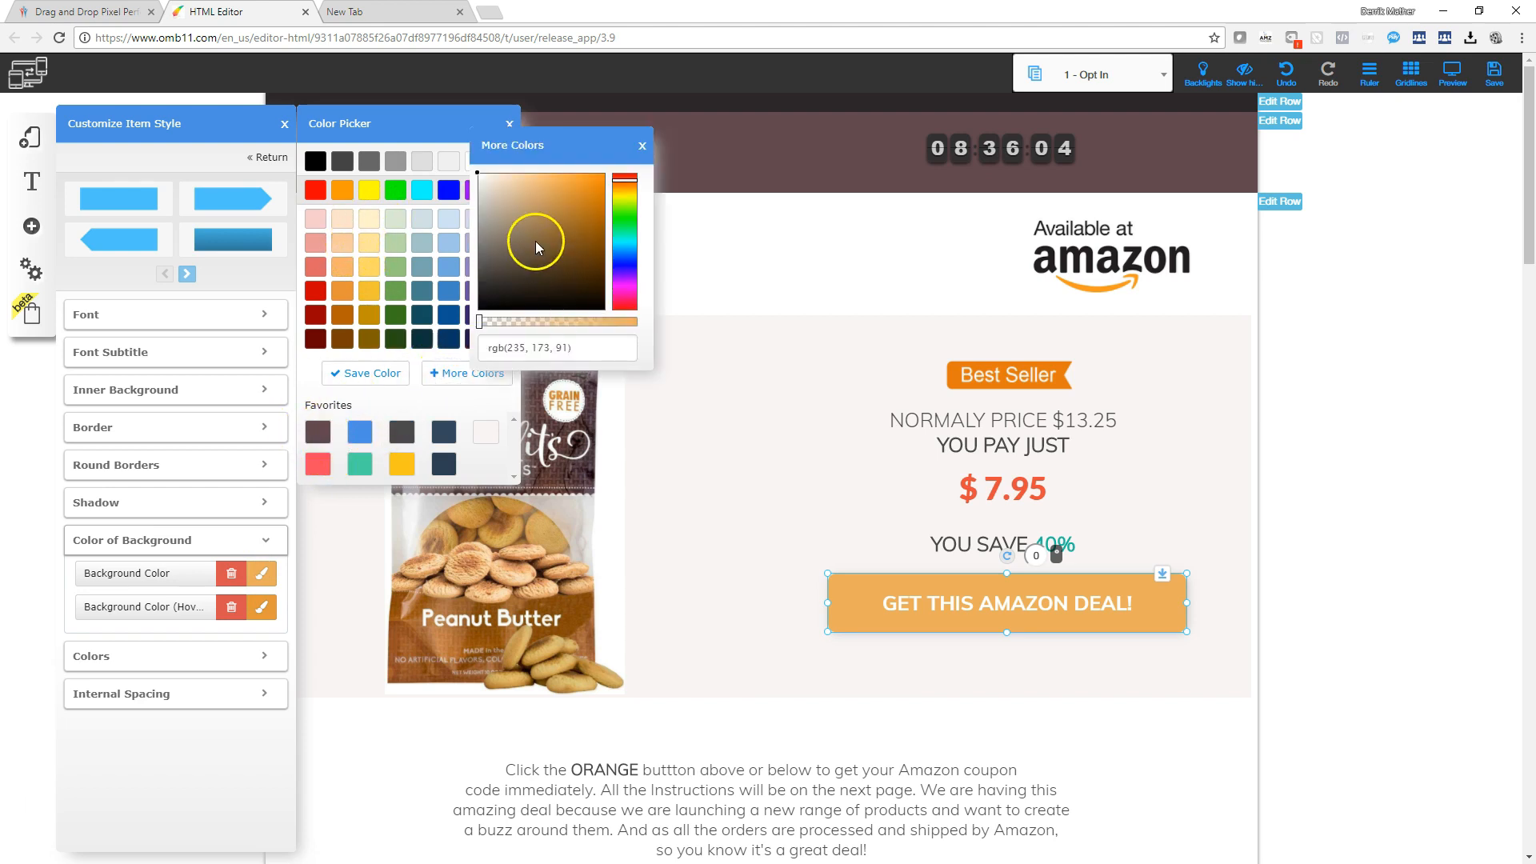
mouse_move(554, 219)
mouse_down()
mouse_move(558, 248)
mouse_move(542, 253)
mouse_move(563, 221)
mouse_up()
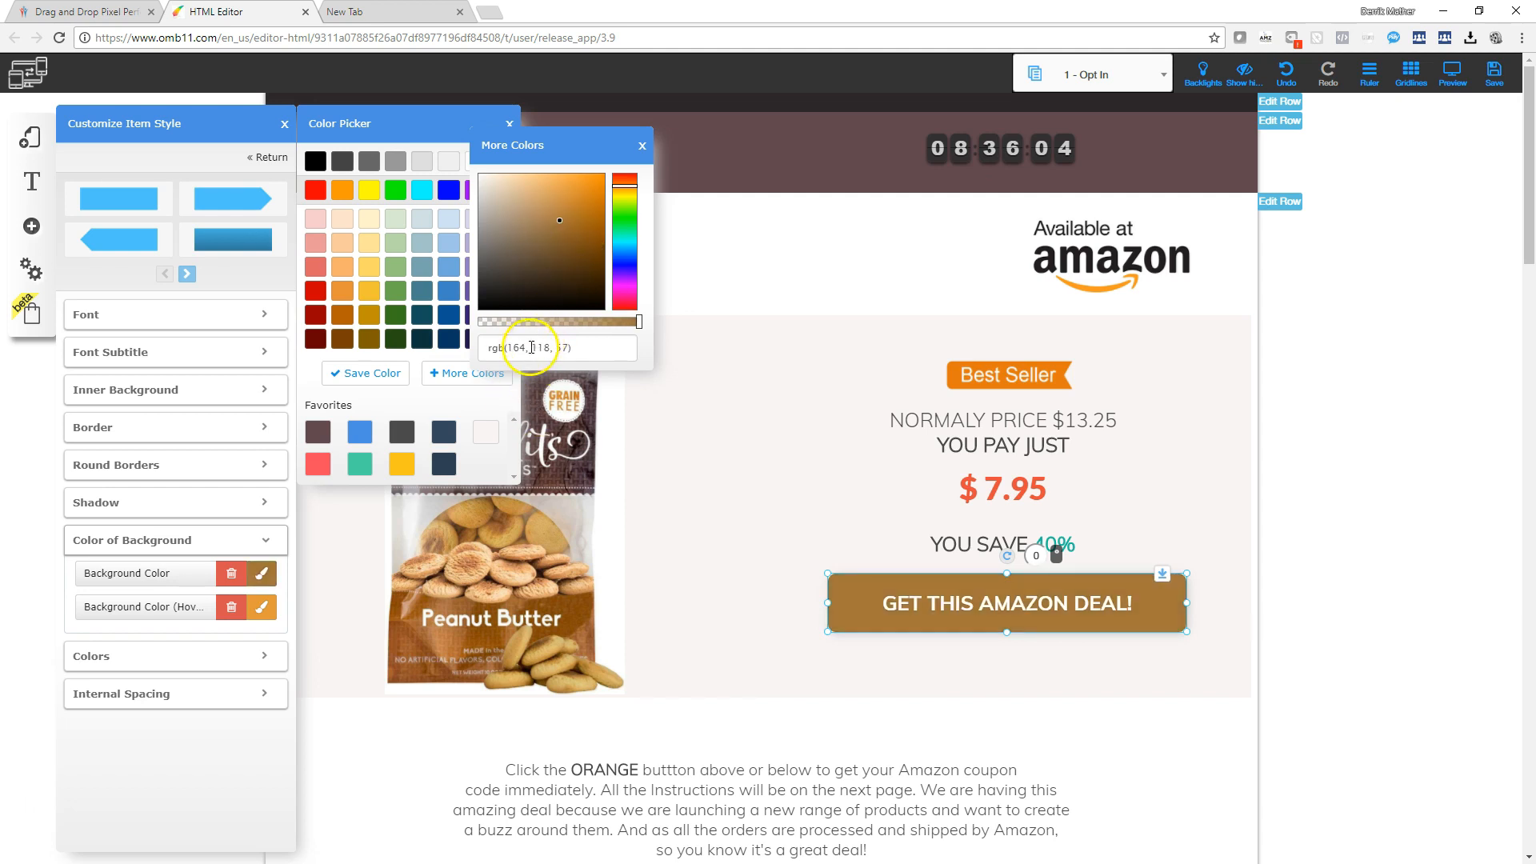
click(356, 373)
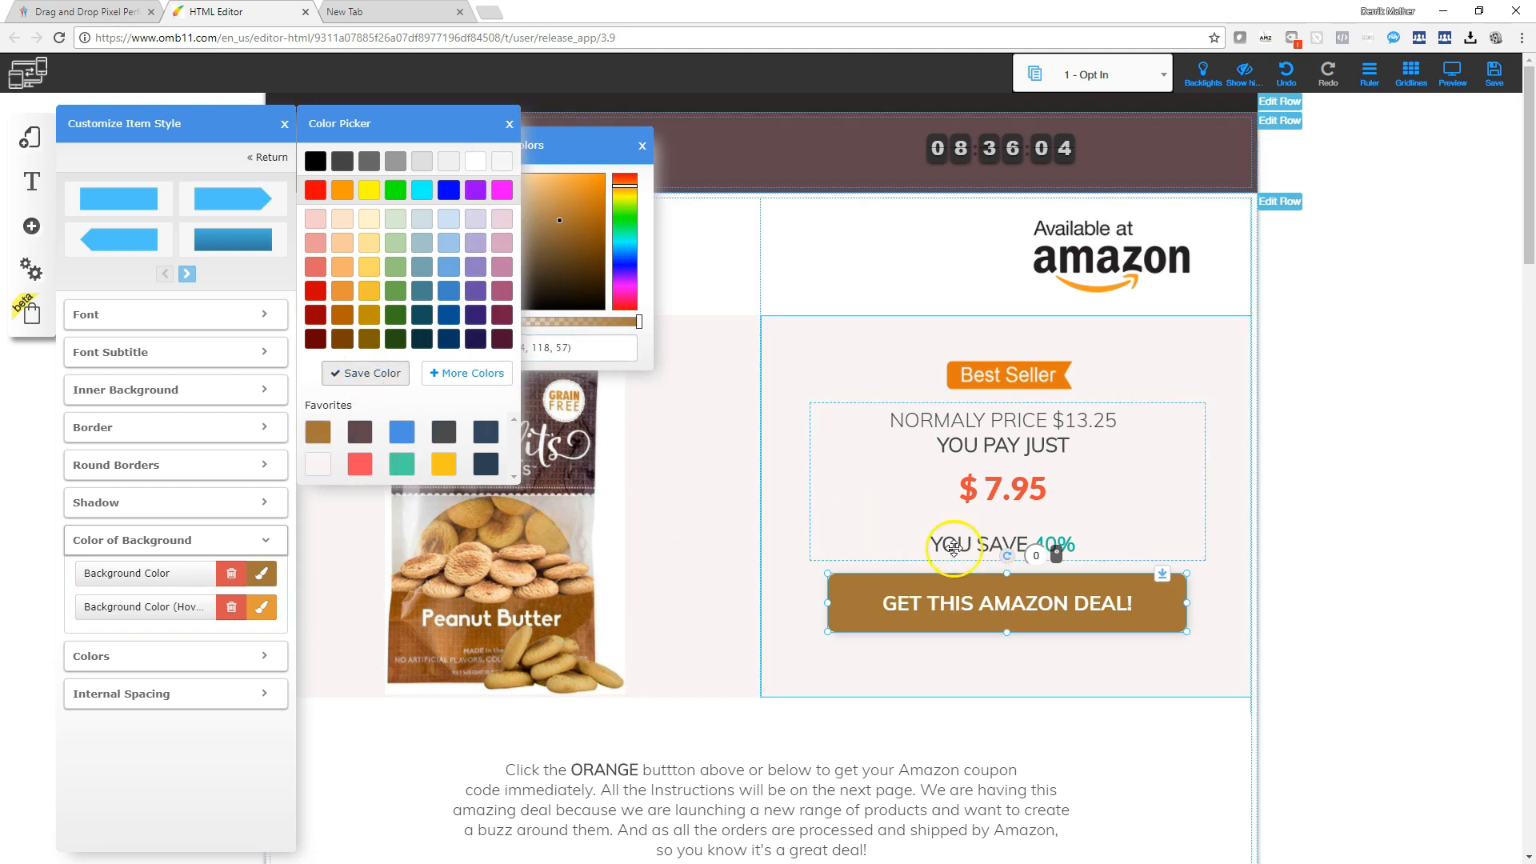
click(509, 124)
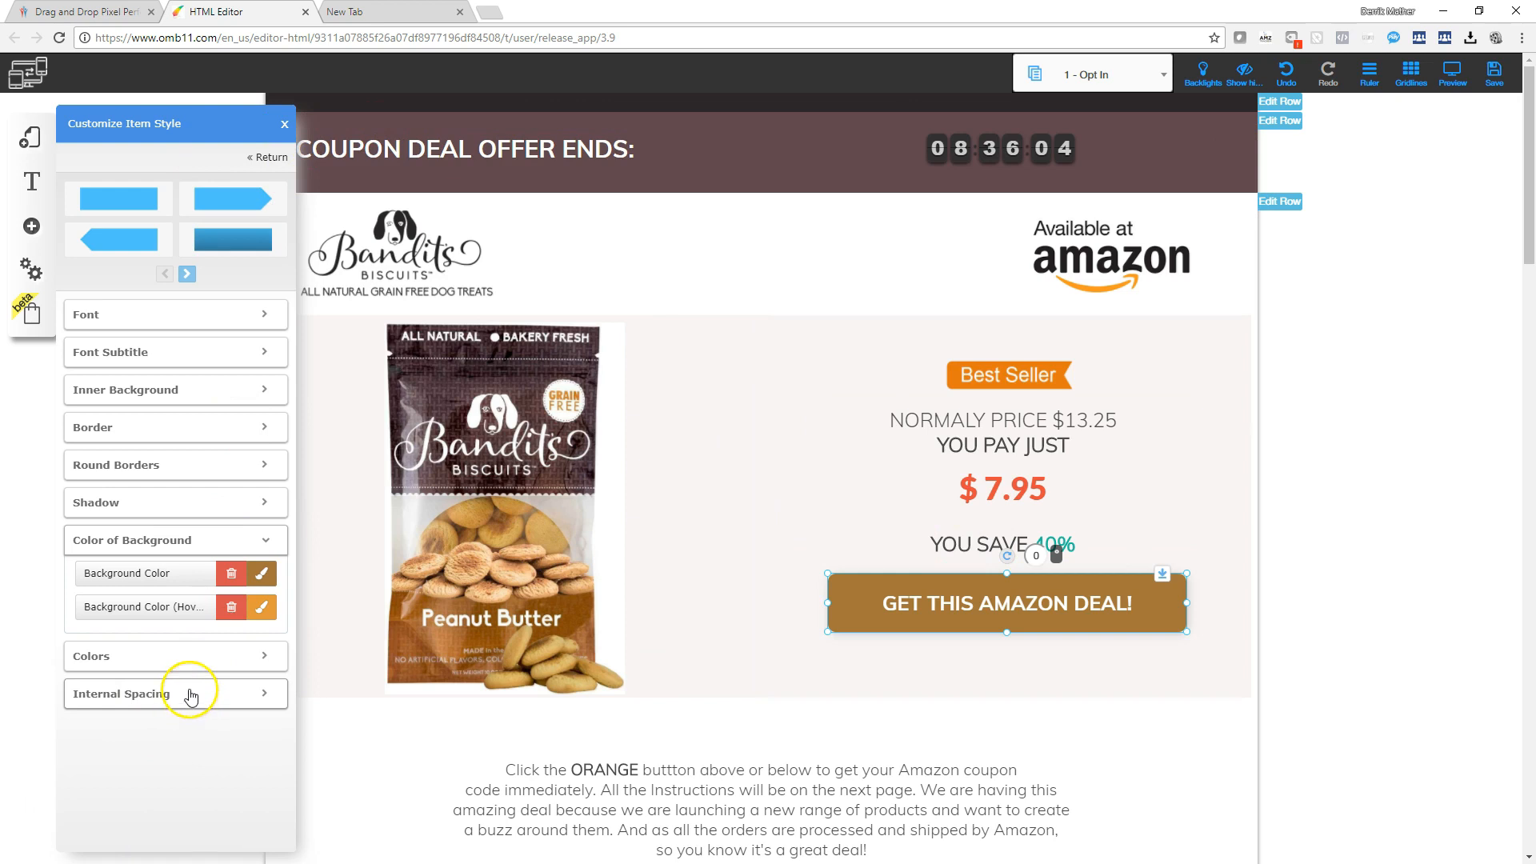
Step: Set the hover background color of the GET THIS AMAZON DEAL! button to the saved brown and close its style settings
click(213, 473)
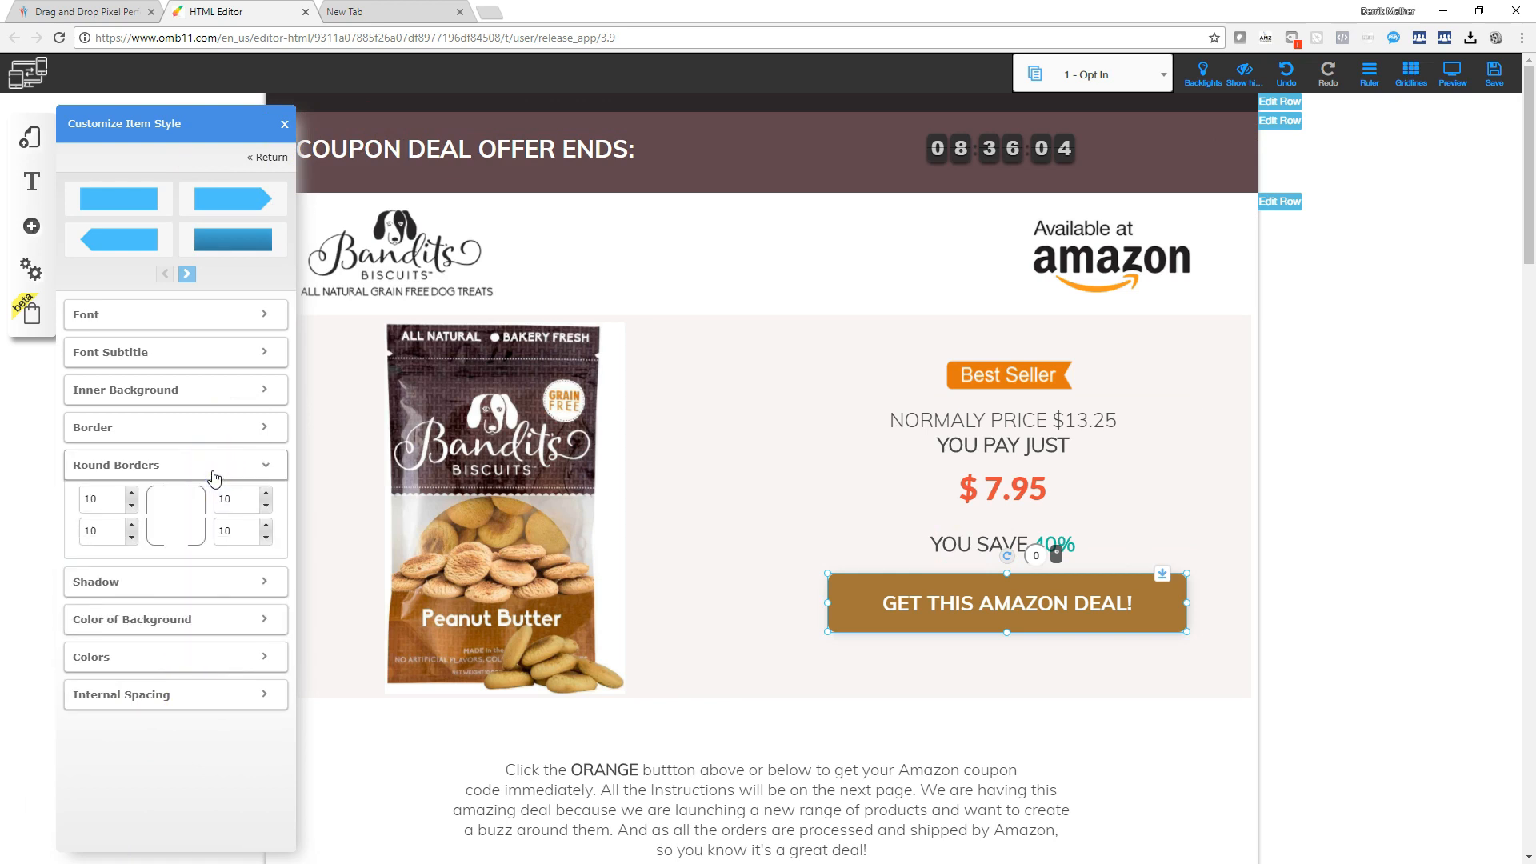
click(198, 489)
click(248, 622)
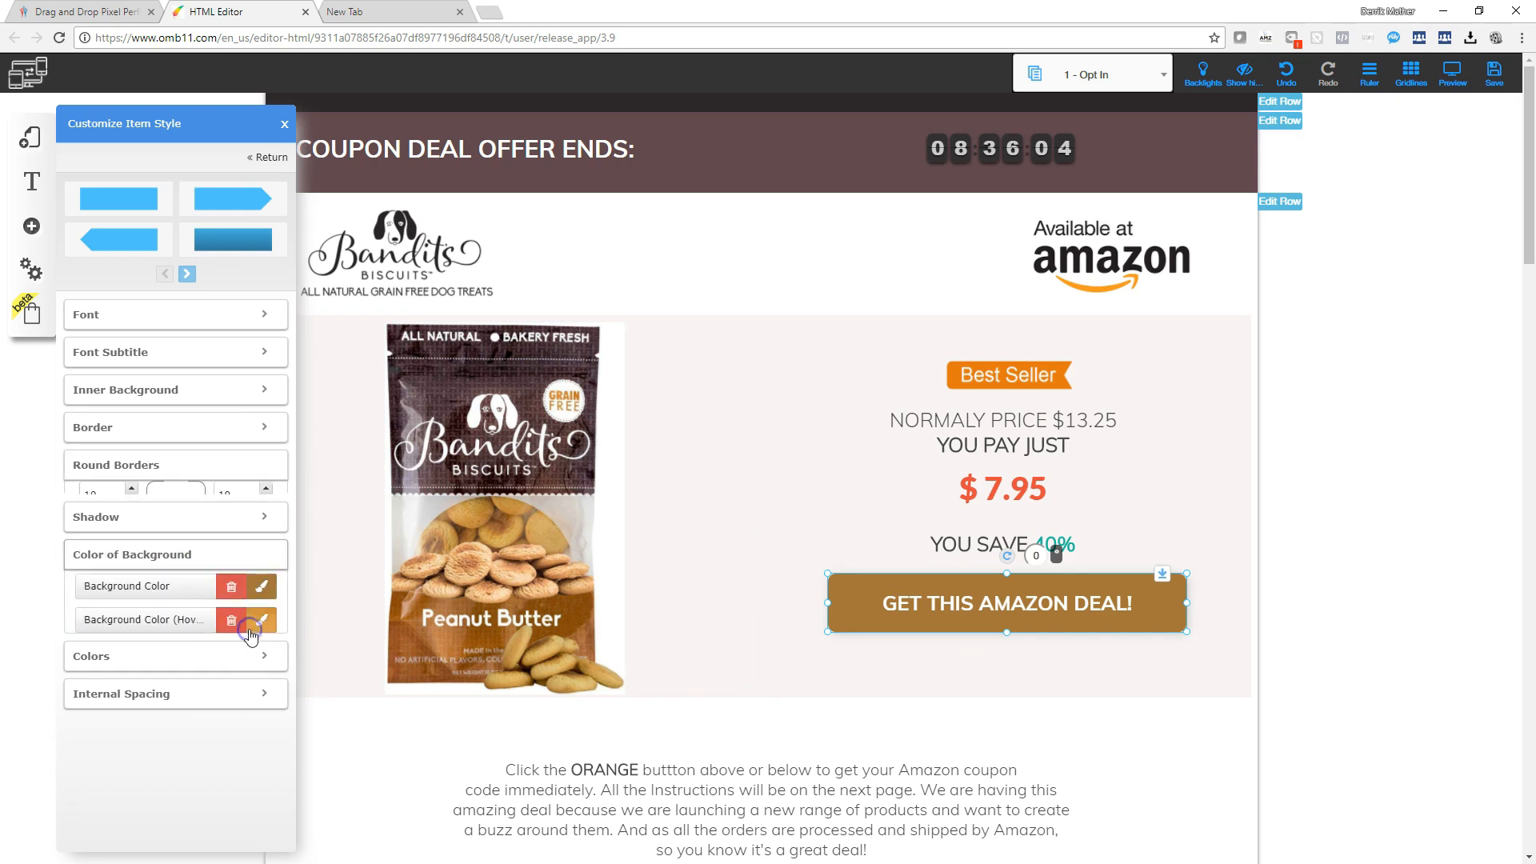
click(261, 608)
click(314, 451)
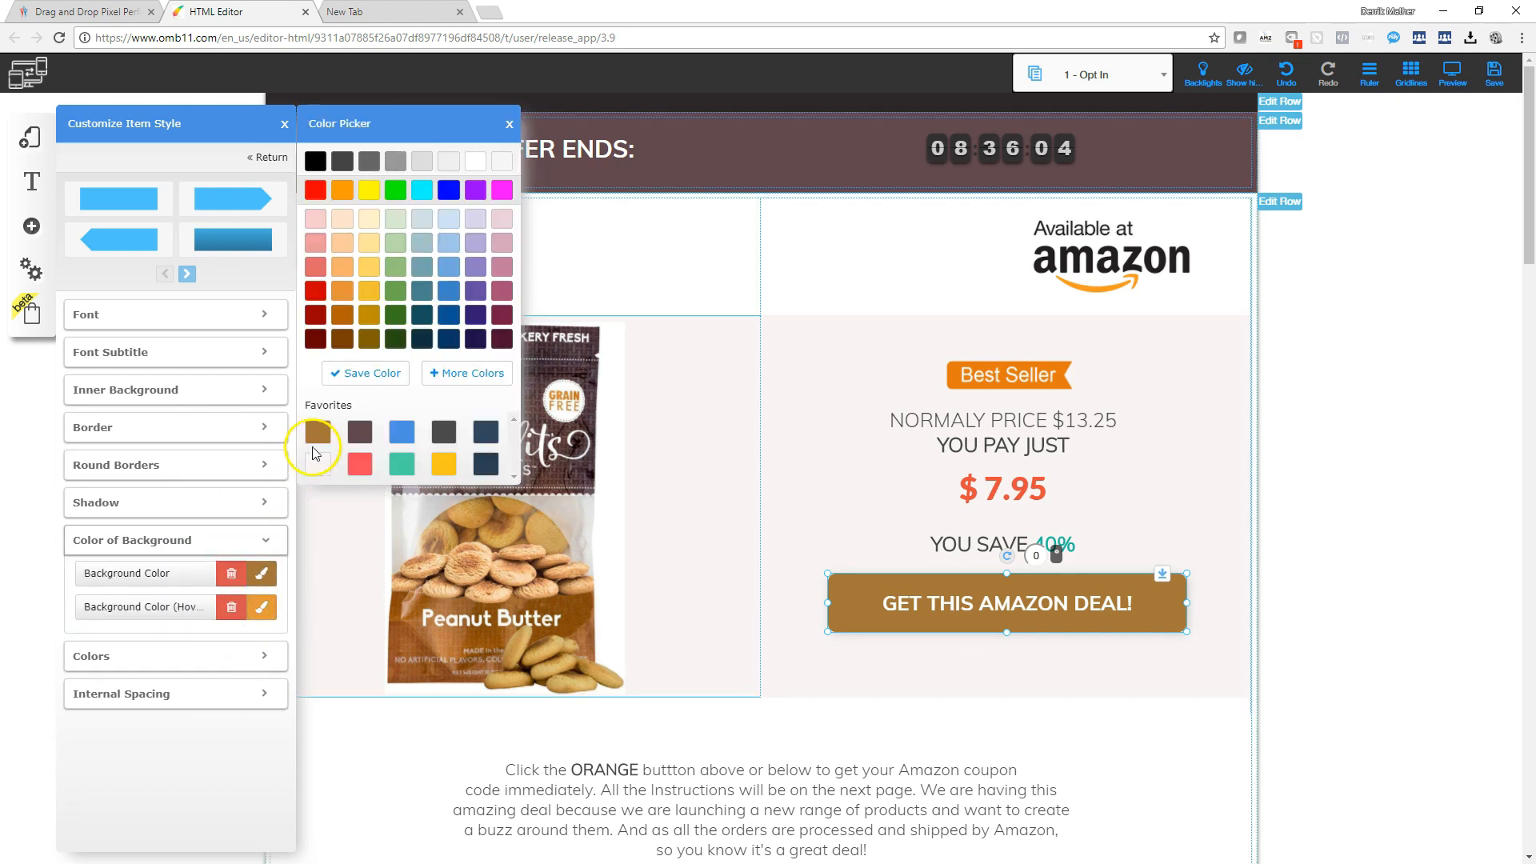
click(802, 651)
click(634, 589)
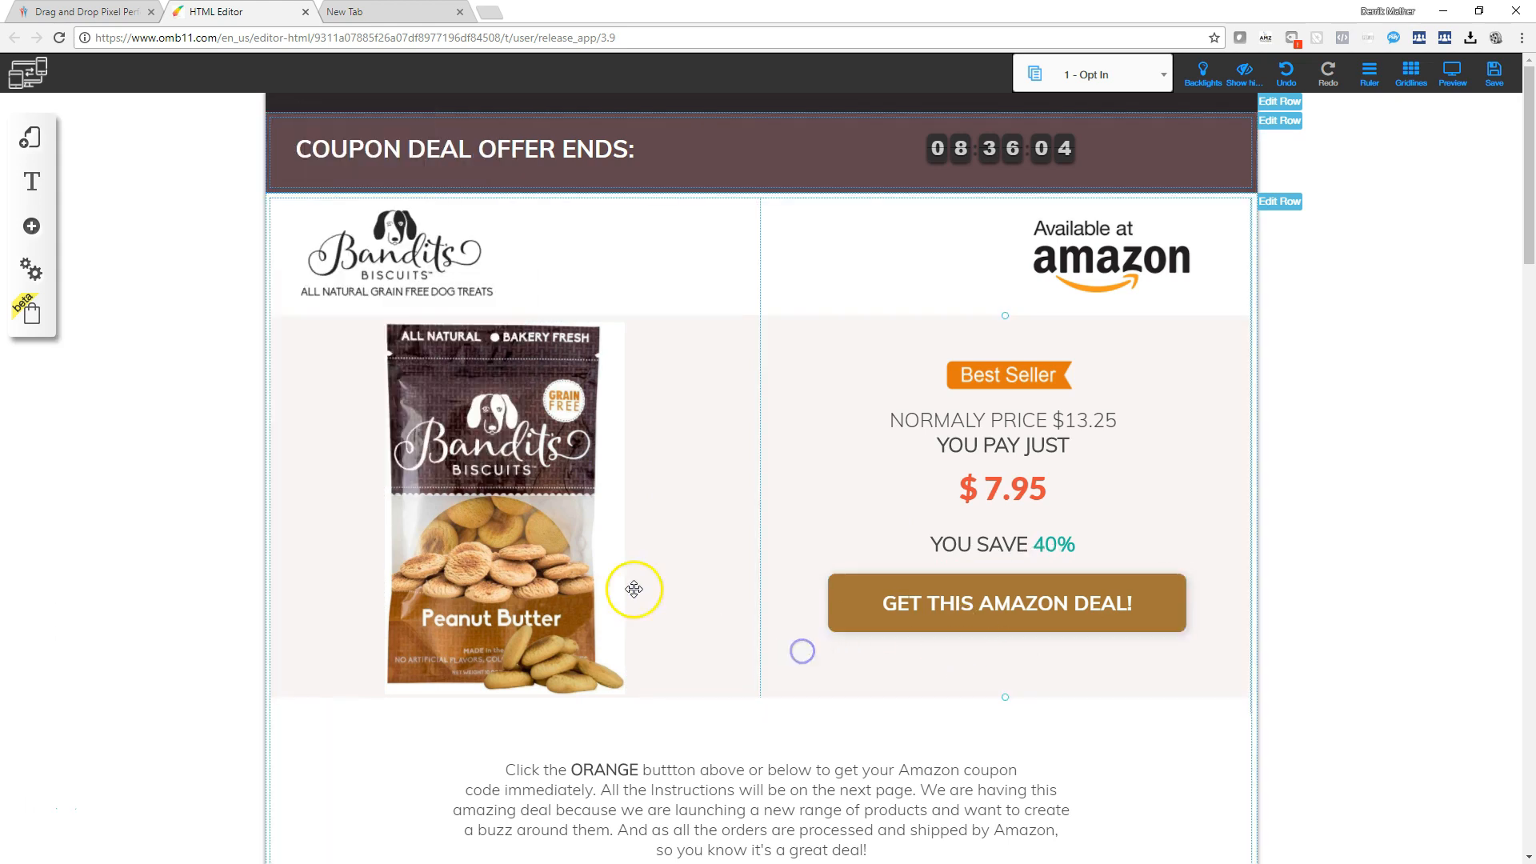
Step: Move the Best Seller badge to the upper-left corner of the offer area, above the normal price text
click(1011, 373)
drag(1012, 373, 832, 362)
click(816, 418)
Step: Replace the word "ORANGE" with "Brown" in the coupon instruction paragraph below the product
scroll(813, 417, down, 2)
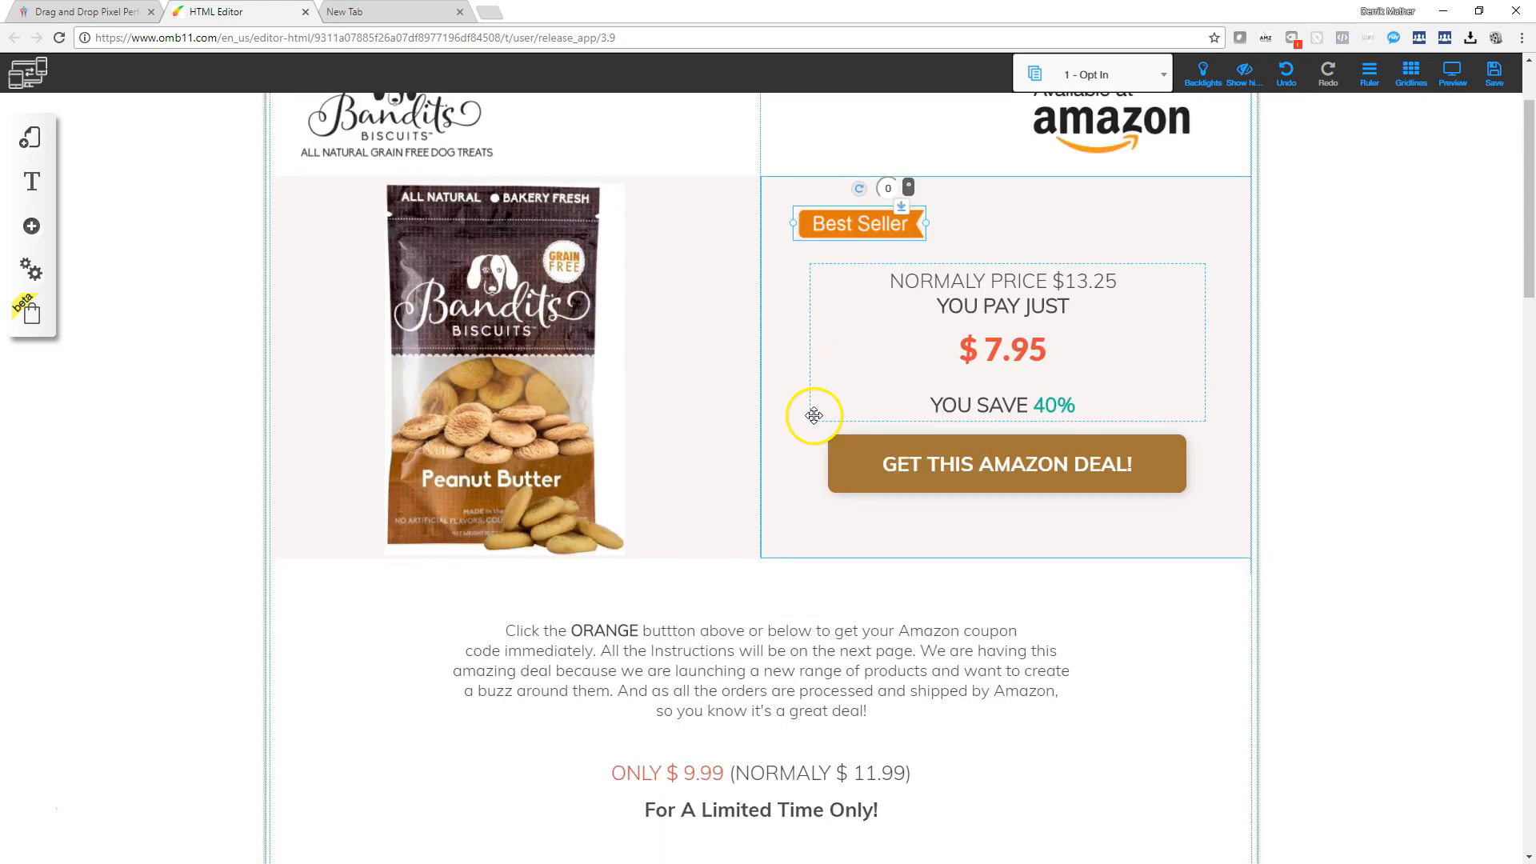
scroll(814, 415, down, 1)
click(608, 532)
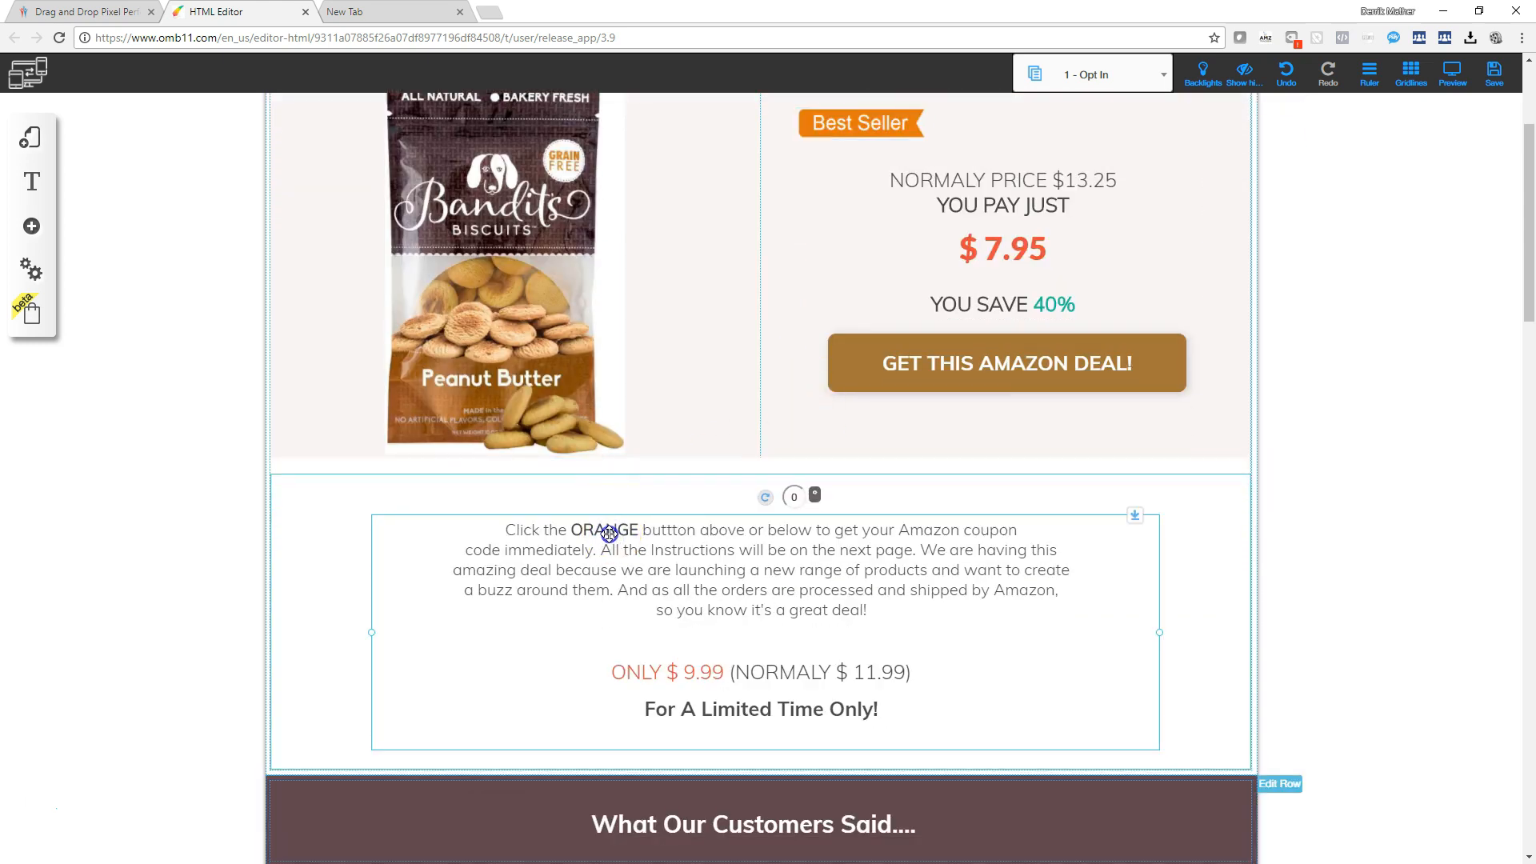
double_click(609, 532)
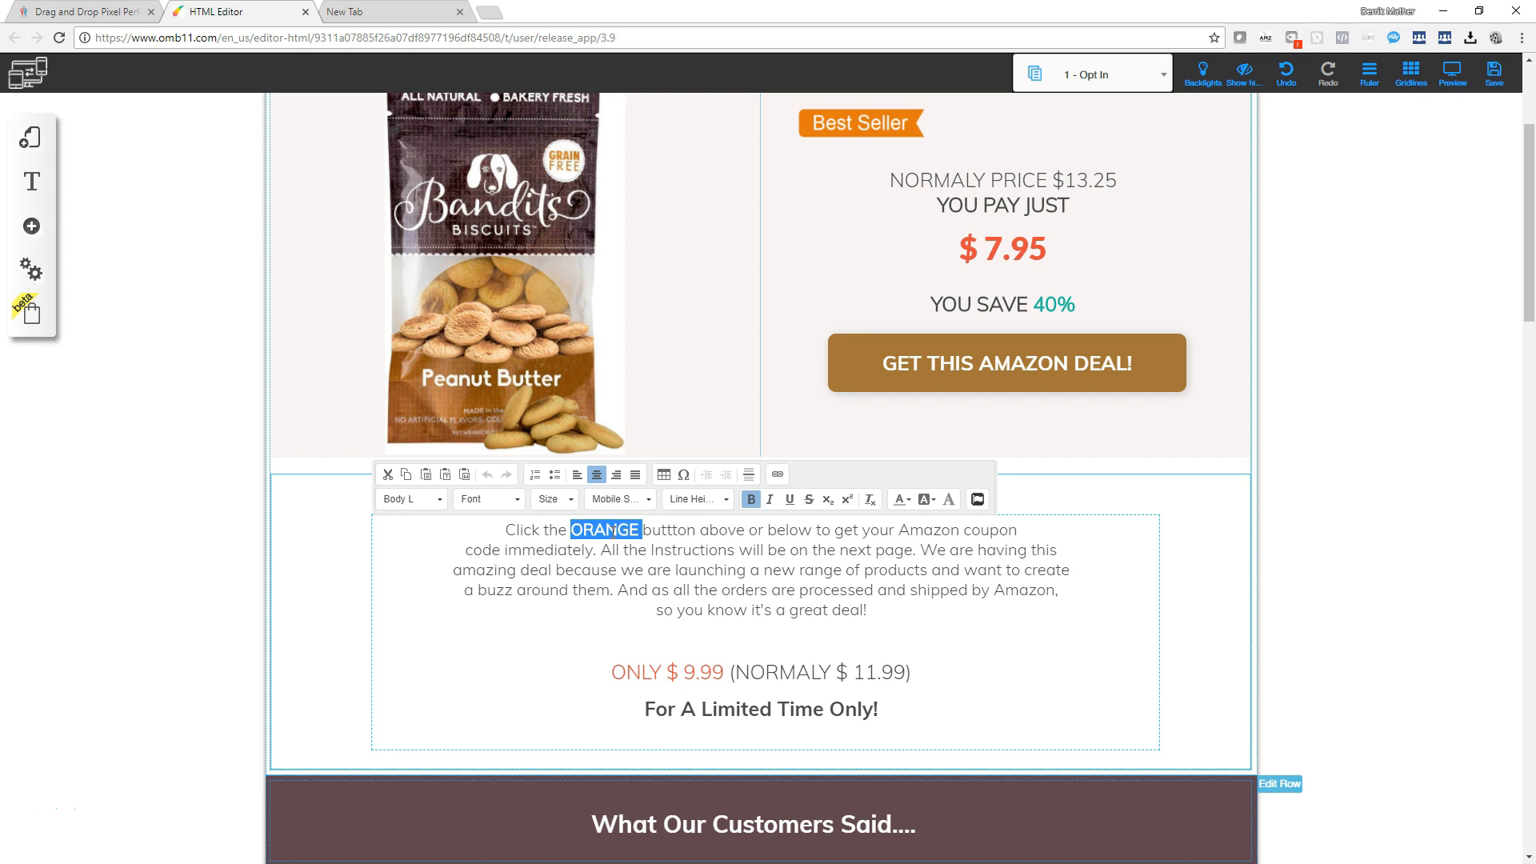
text(Brown)
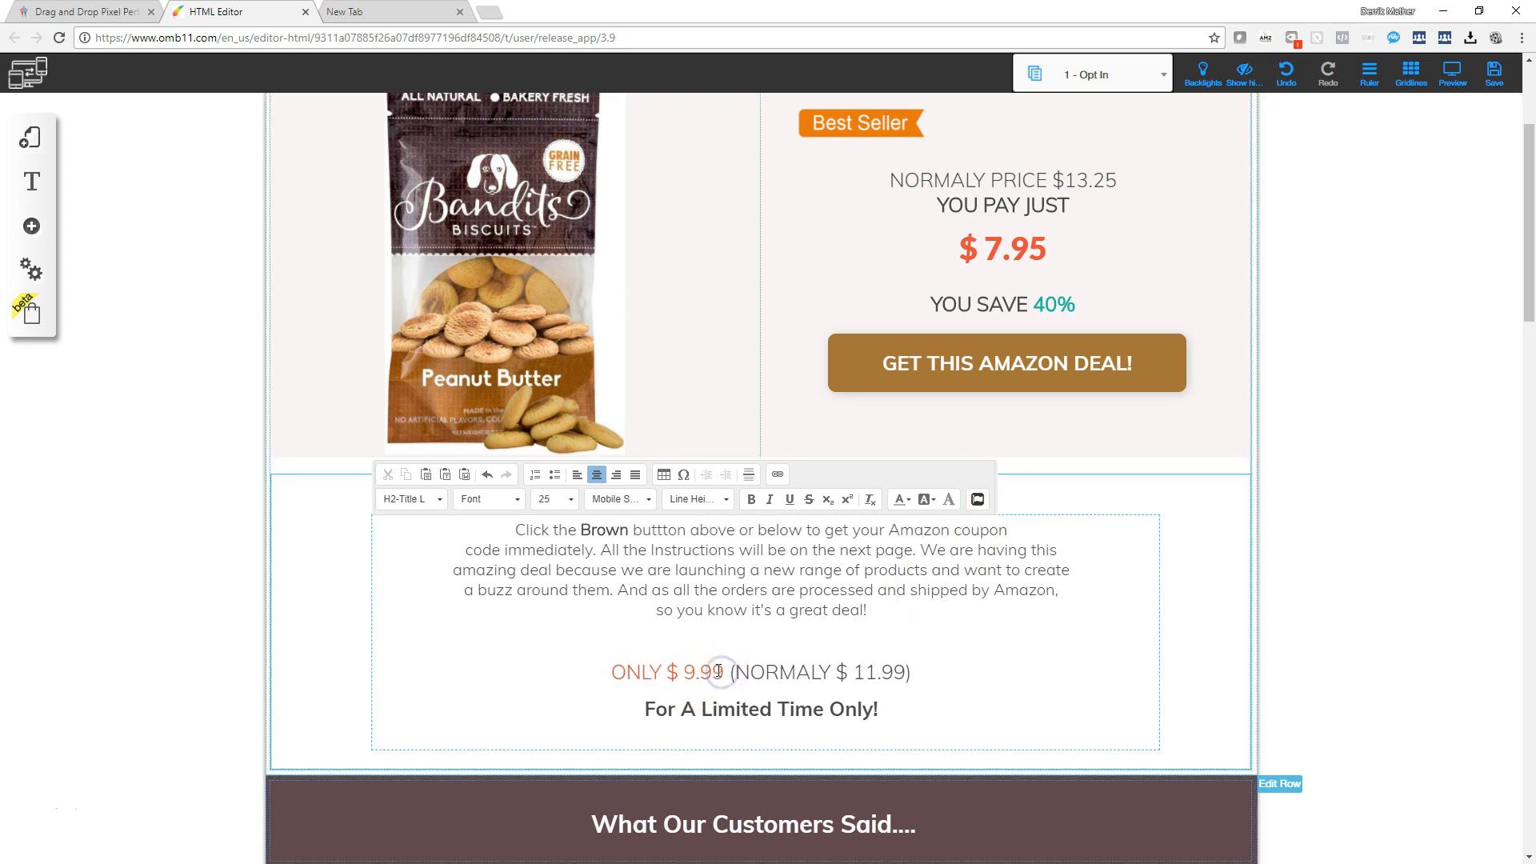
Step: Set the price line below the instruction paragraph to ONLY $ 7.95 (NORMALY $ 13.25)
key(BackSpace)
key(BackSpace)
key(BackSpace)
key(BackSpace)
text(7.95)
click(876, 663)
click(881, 674)
text(13.25)
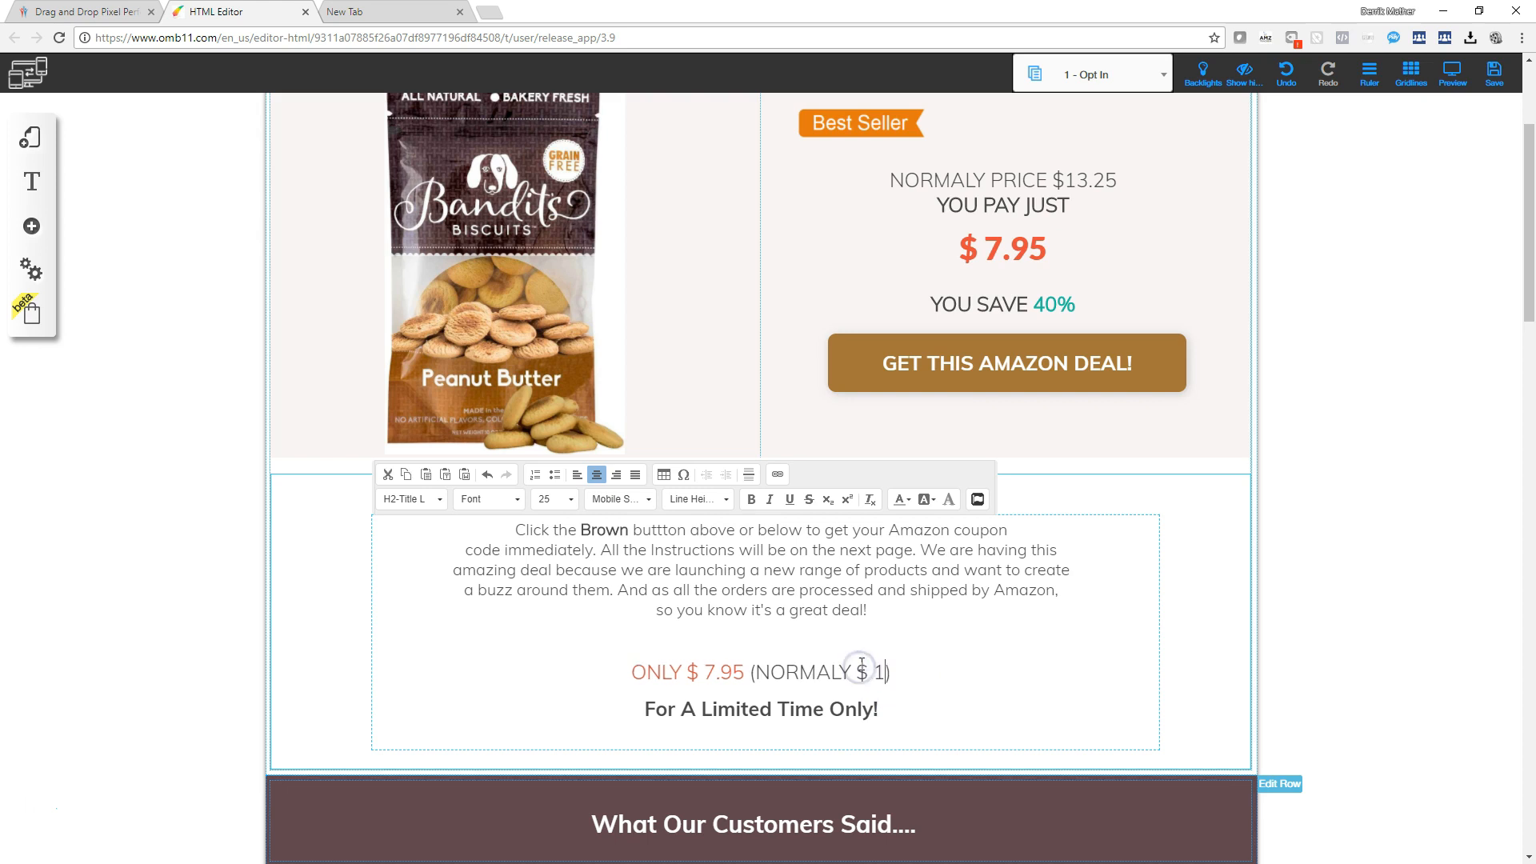
click(883, 604)
Step: Change "Said" to "Saying" in the customer testimonials heading so it reads "What Our Customers Saying...."
scroll(878, 593, down, 2)
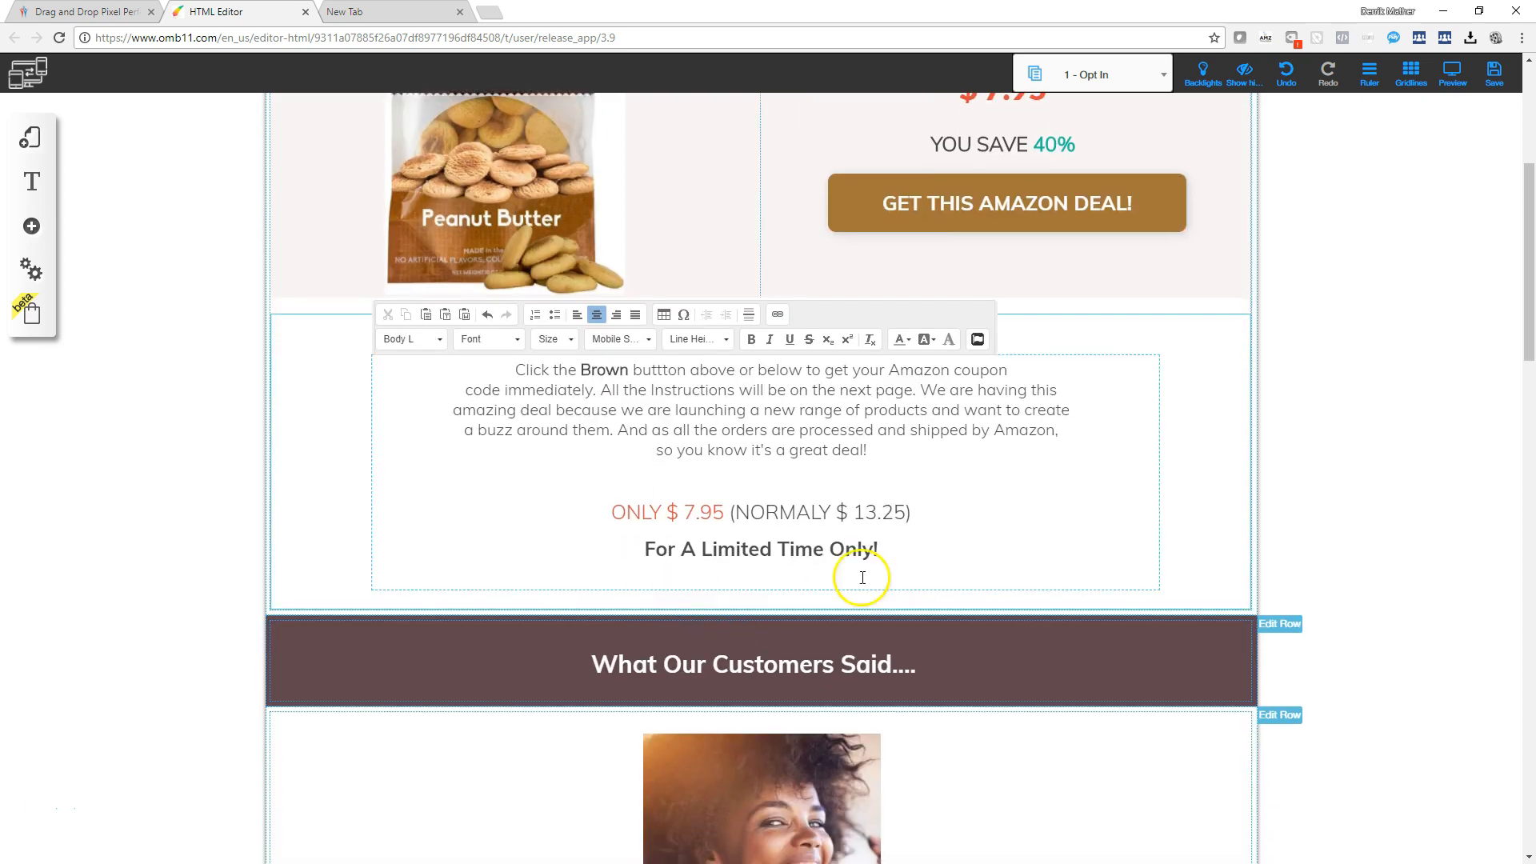
scroll(767, 672, down, 1)
double_click(745, 588)
click(744, 588)
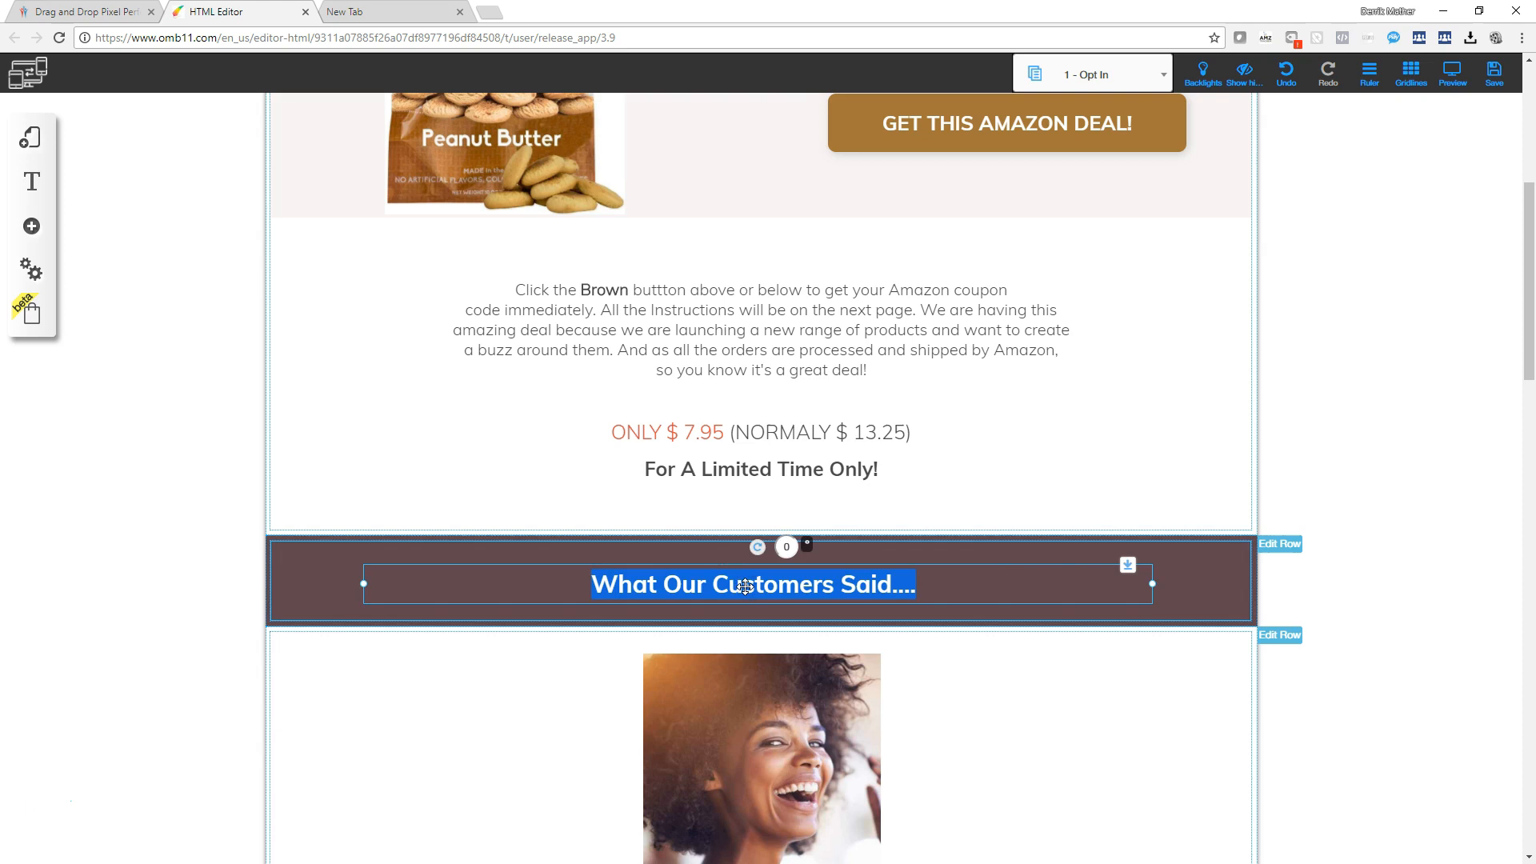
click(744, 587)
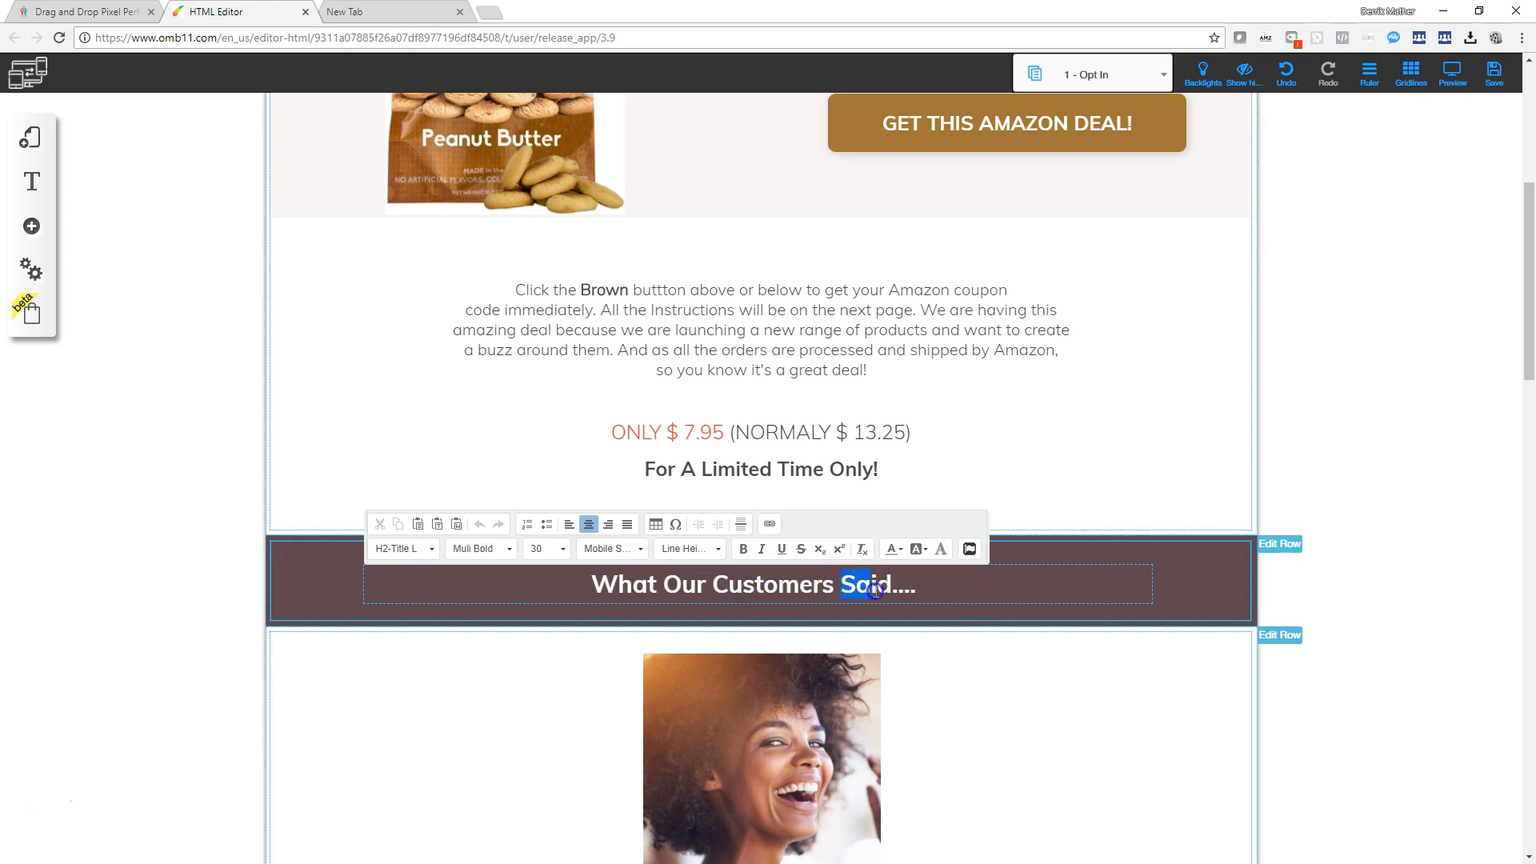
text(sa)
key(BackSpace)
key(BackSpace)
text(sa)
key(BackSpace)
key(BackSpace)
text(Saying)
click(832, 651)
Step: Switch to the biscuits' Amazon product page, expand the top customer review "Our Pups Love Them" and select its full text for copying
scroll(659, 645, down, 4)
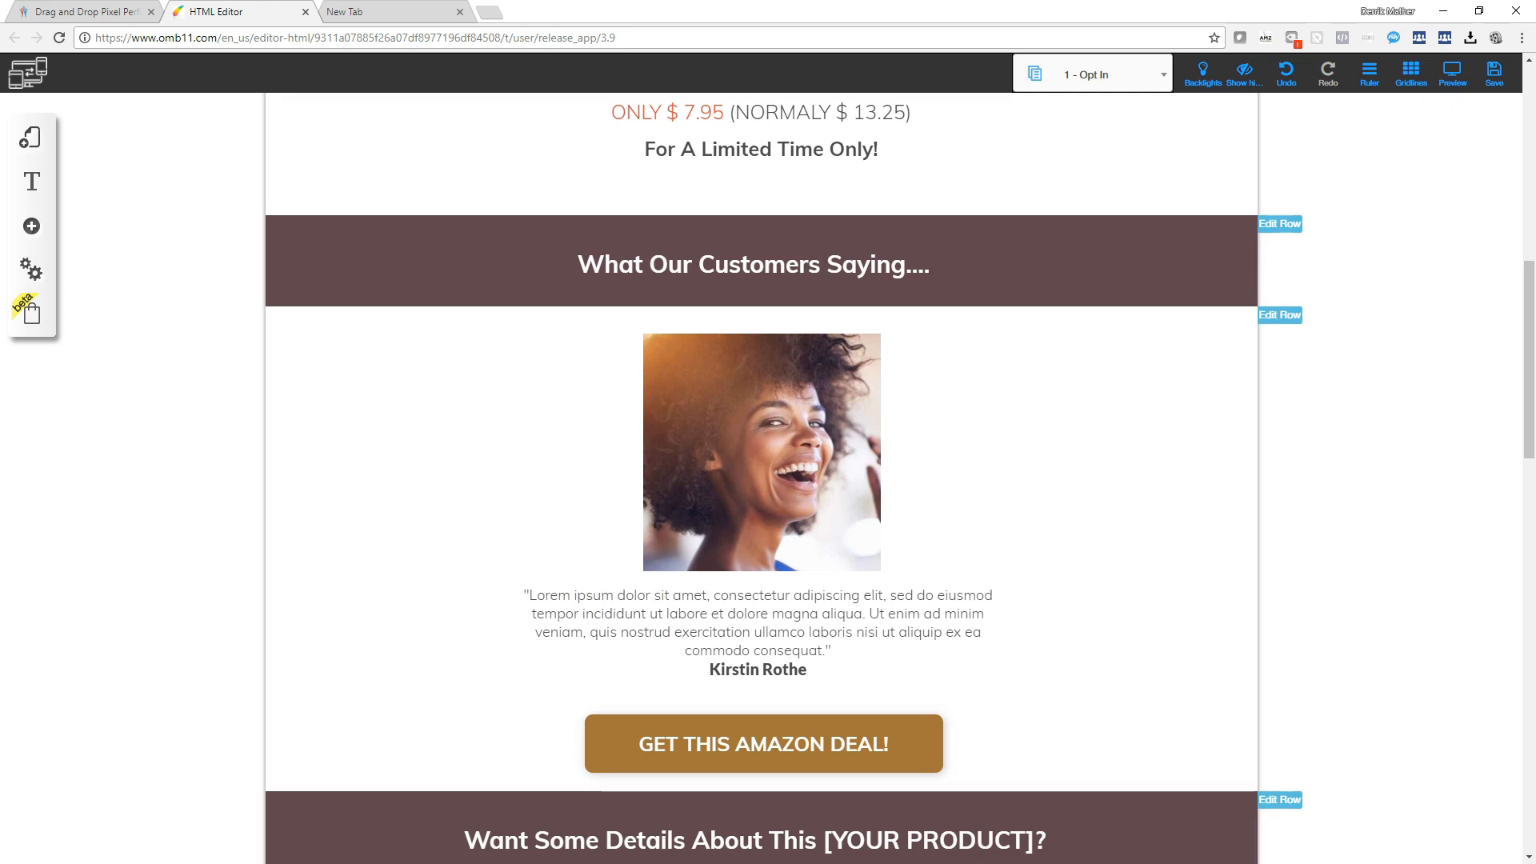
drag(0, 32, 392, 2)
scroll(589, 432, down, 20)
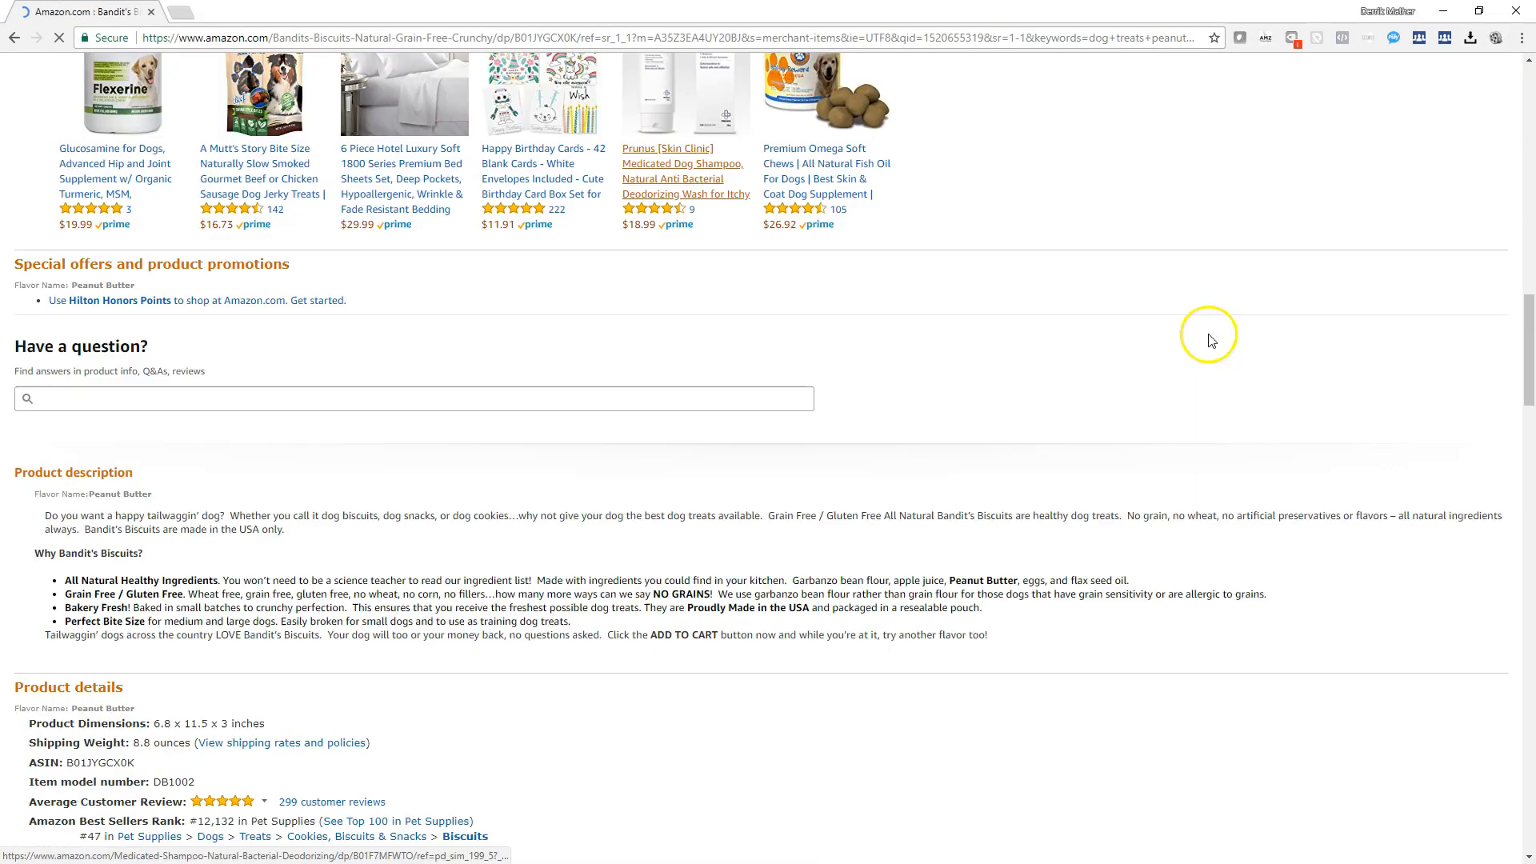
drag(1529, 337, 1507, 706)
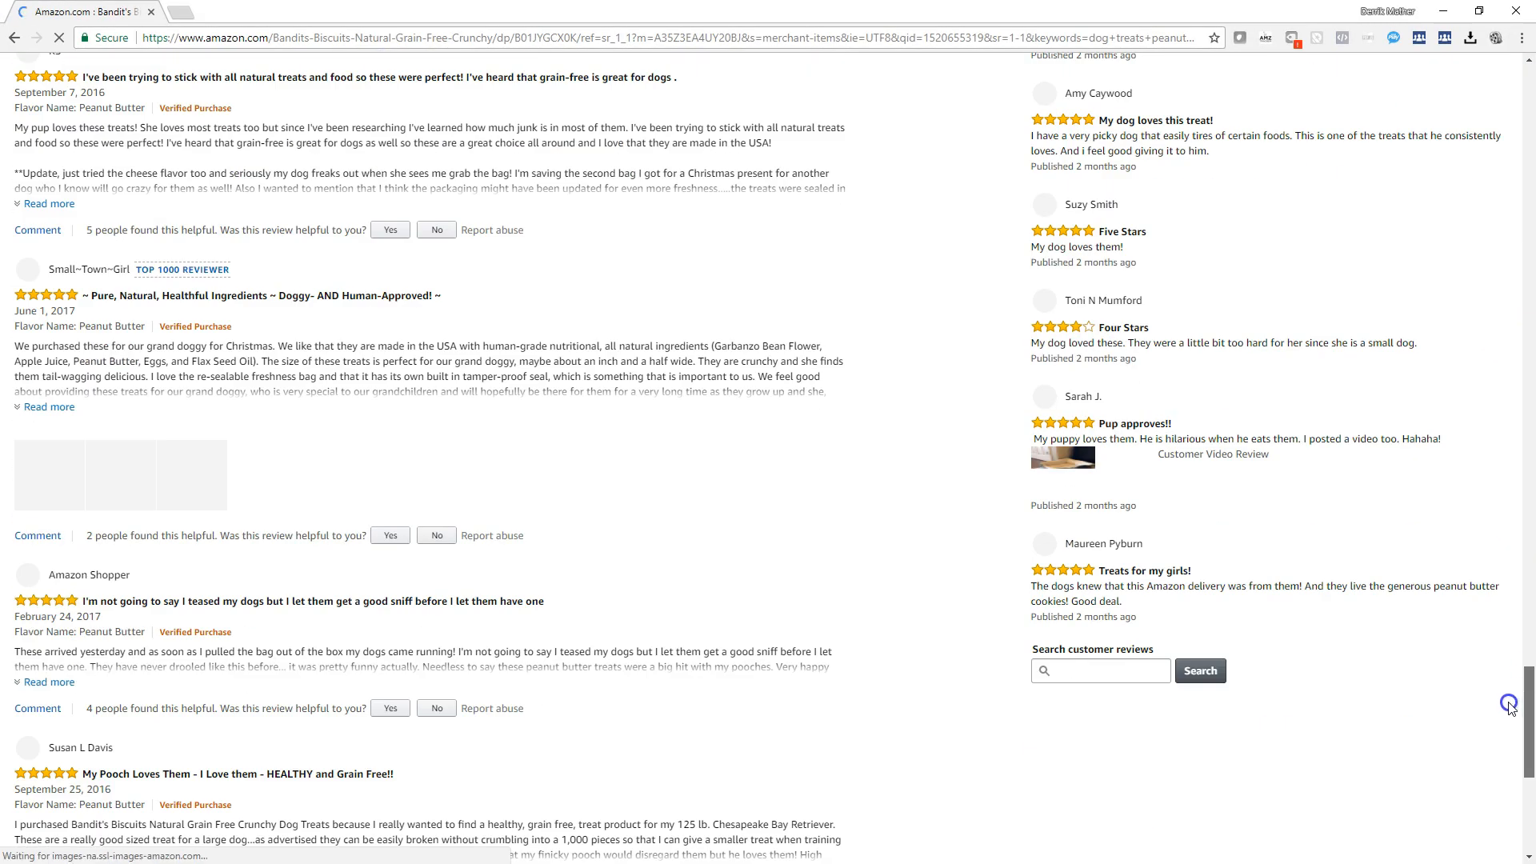
scroll(1504, 661, up, 15)
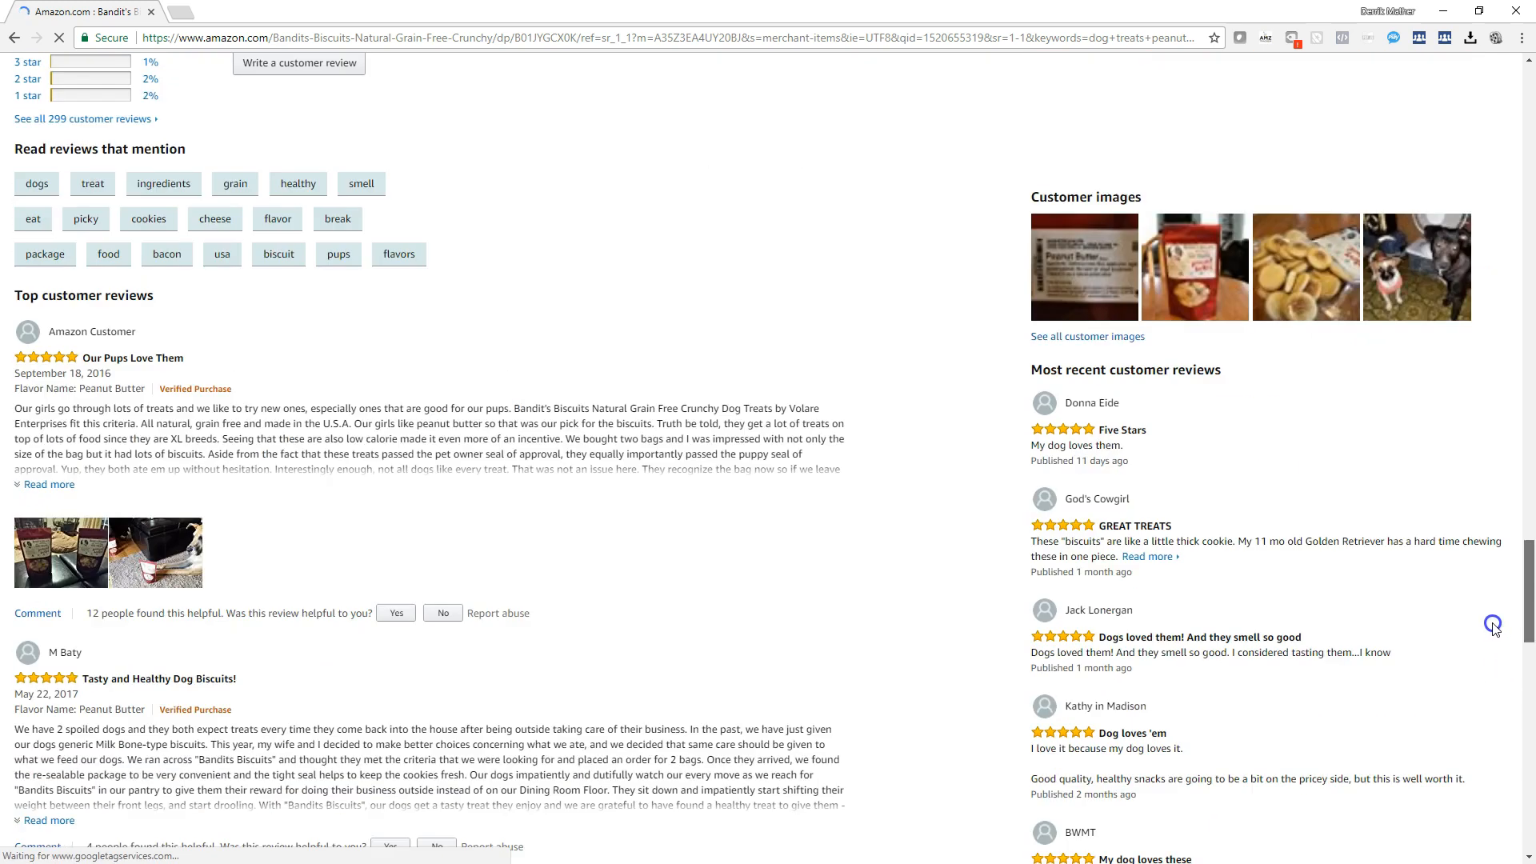
click(38, 540)
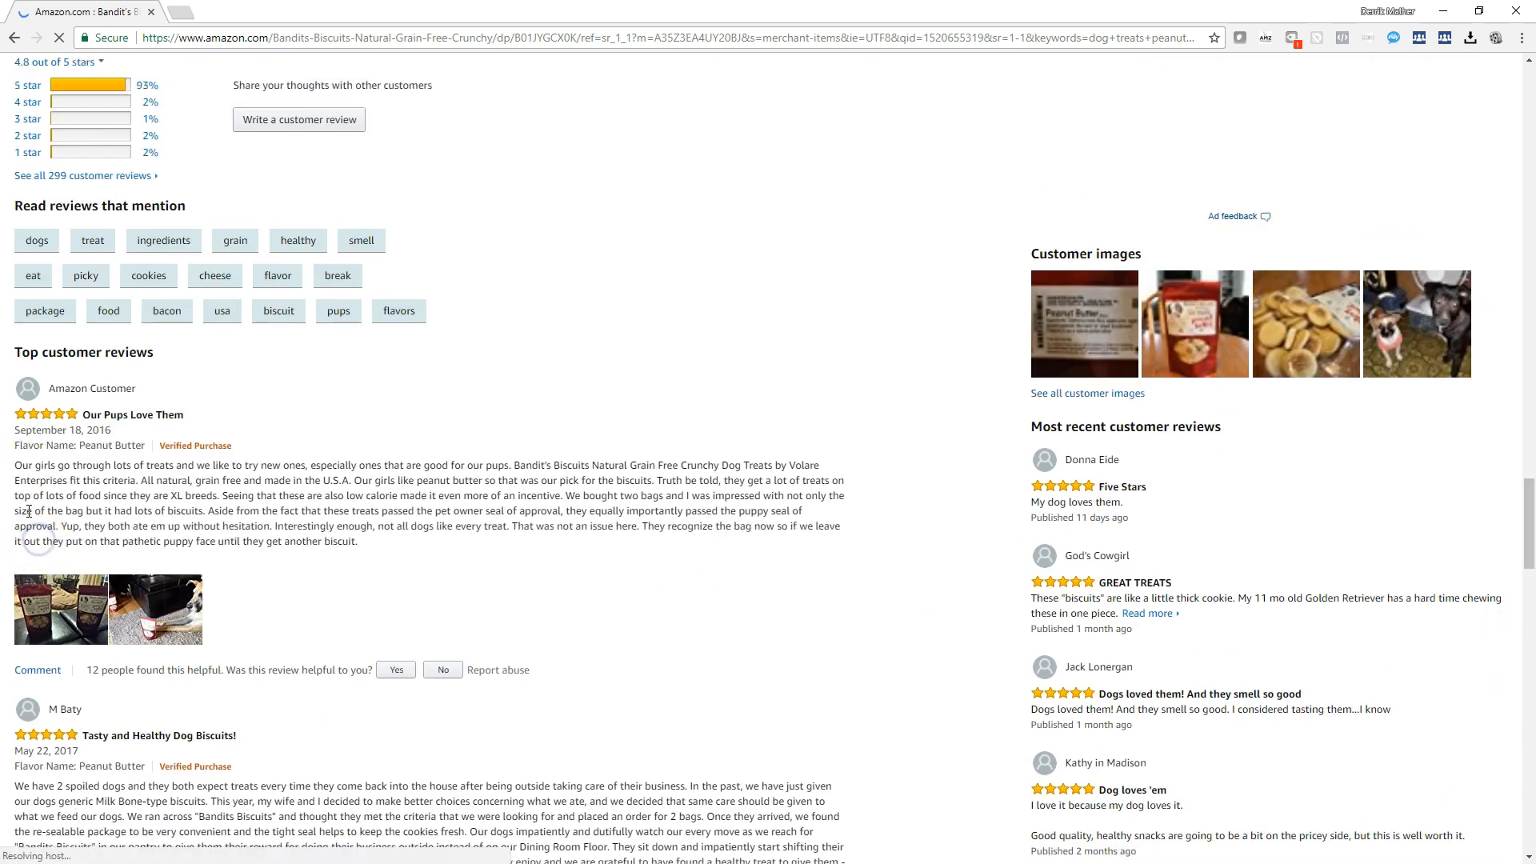
drag(16, 464, 170, 479)
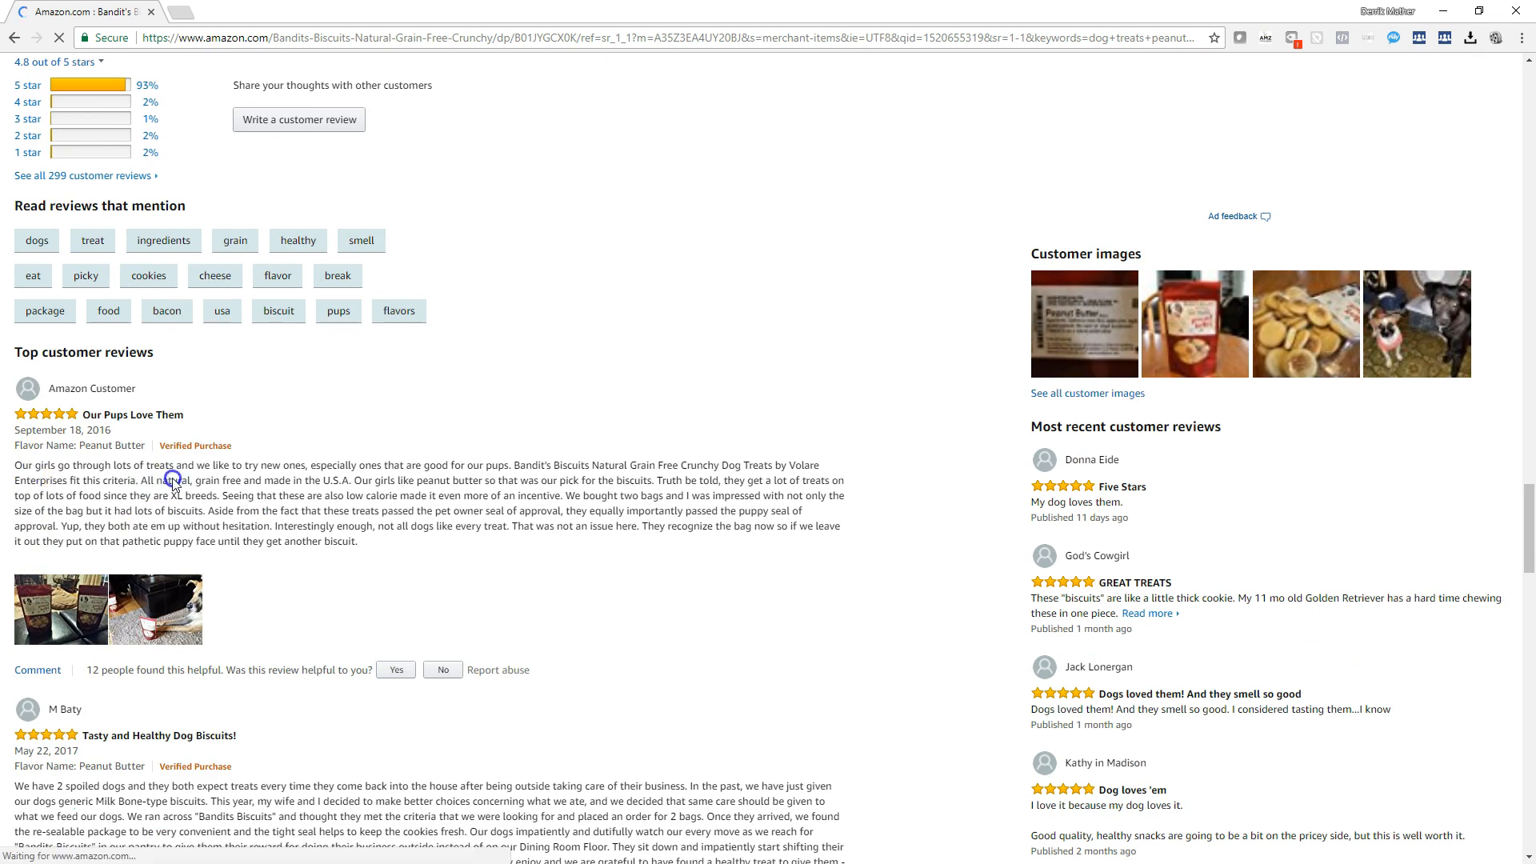
click(108, 488)
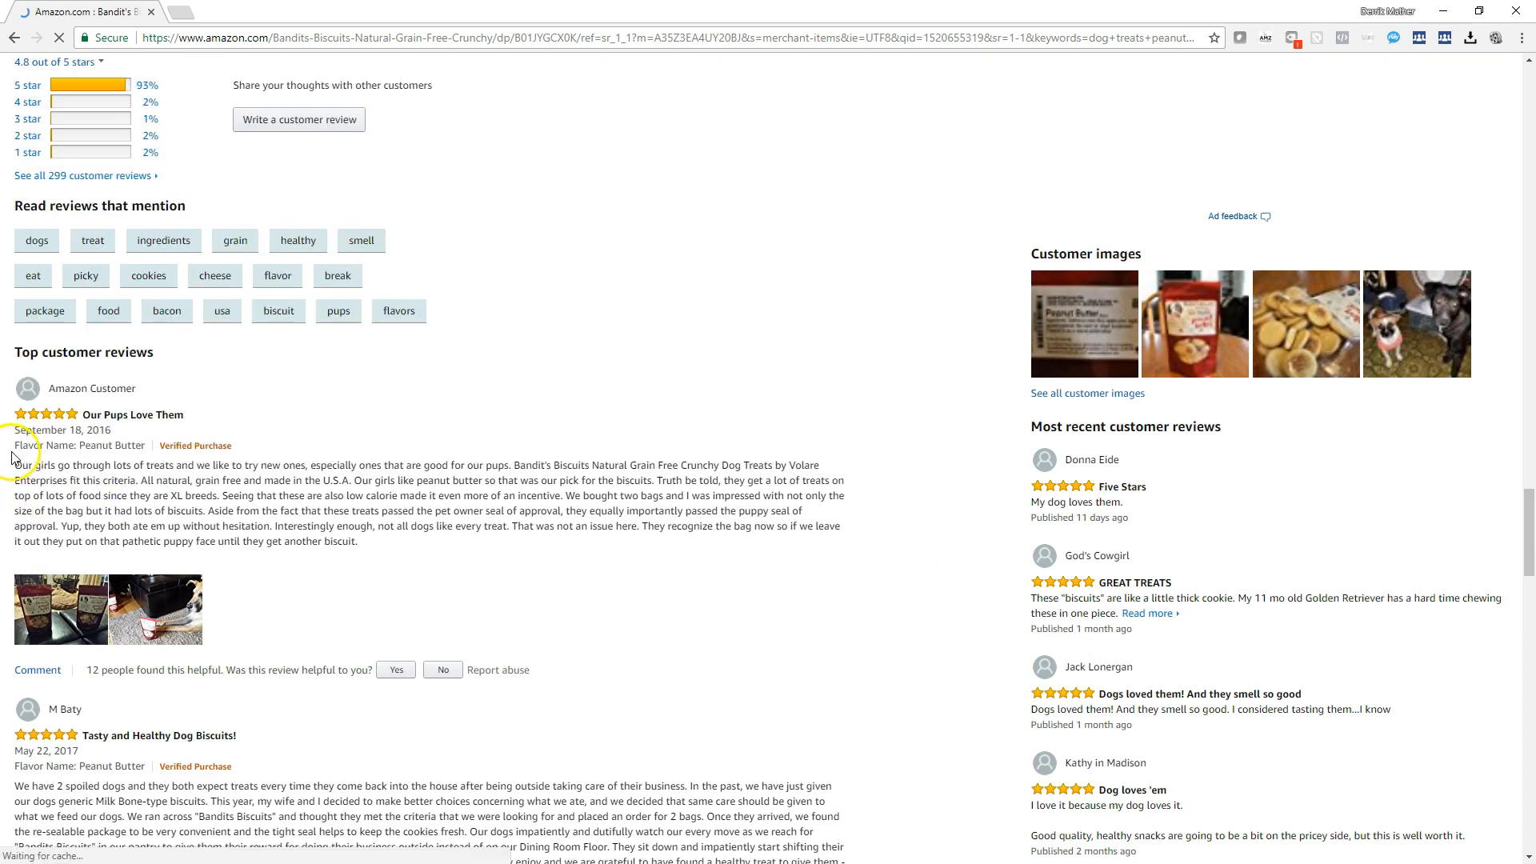
drag(16, 466, 367, 546)
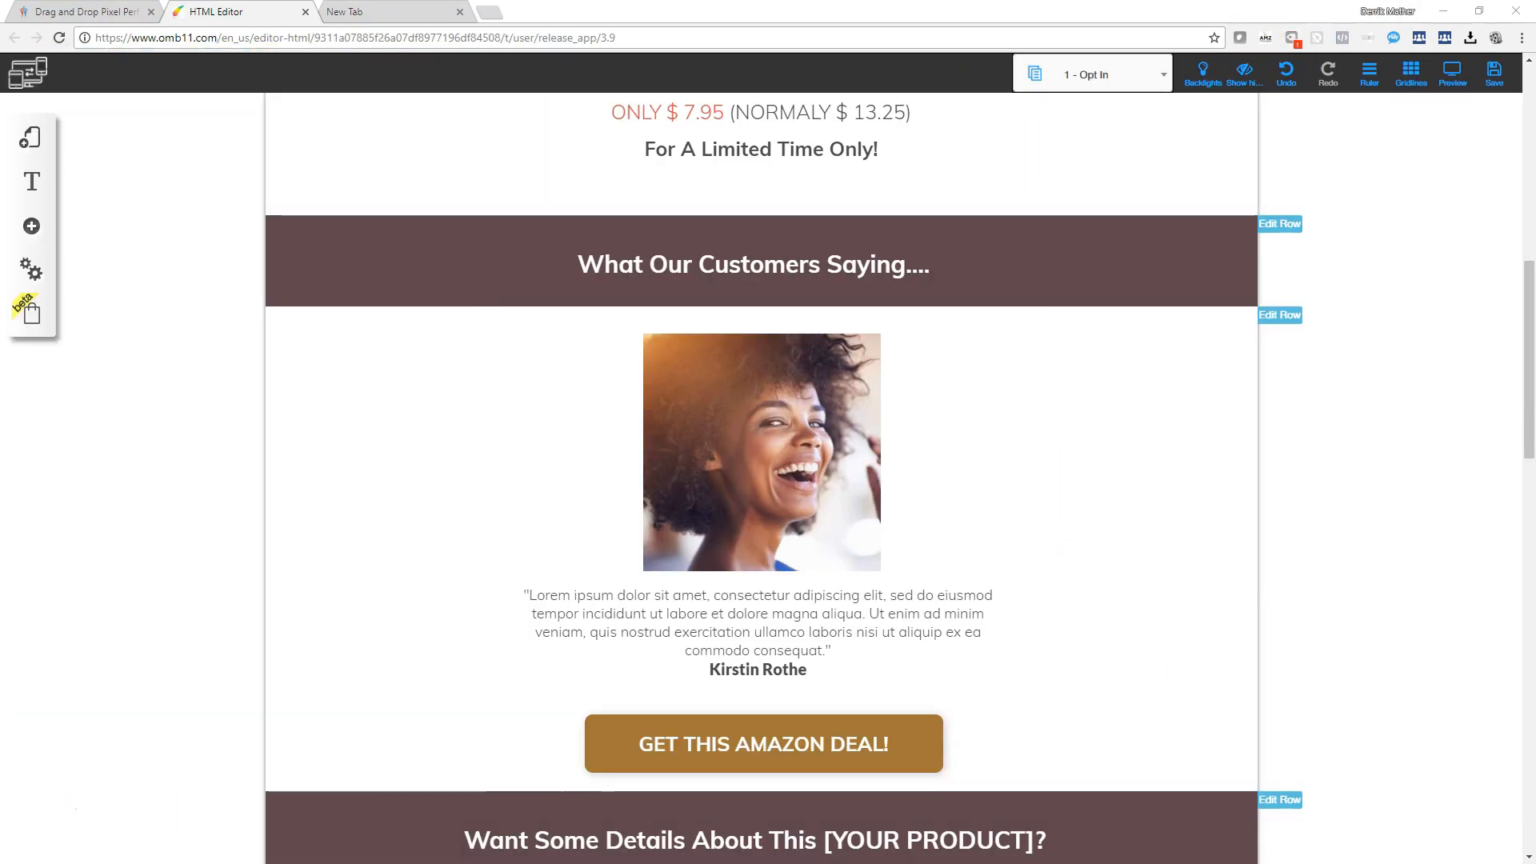
Step: Replace the placeholder testimonial quote and customer name below the photo with the copied Amazon review text
click(784, 623)
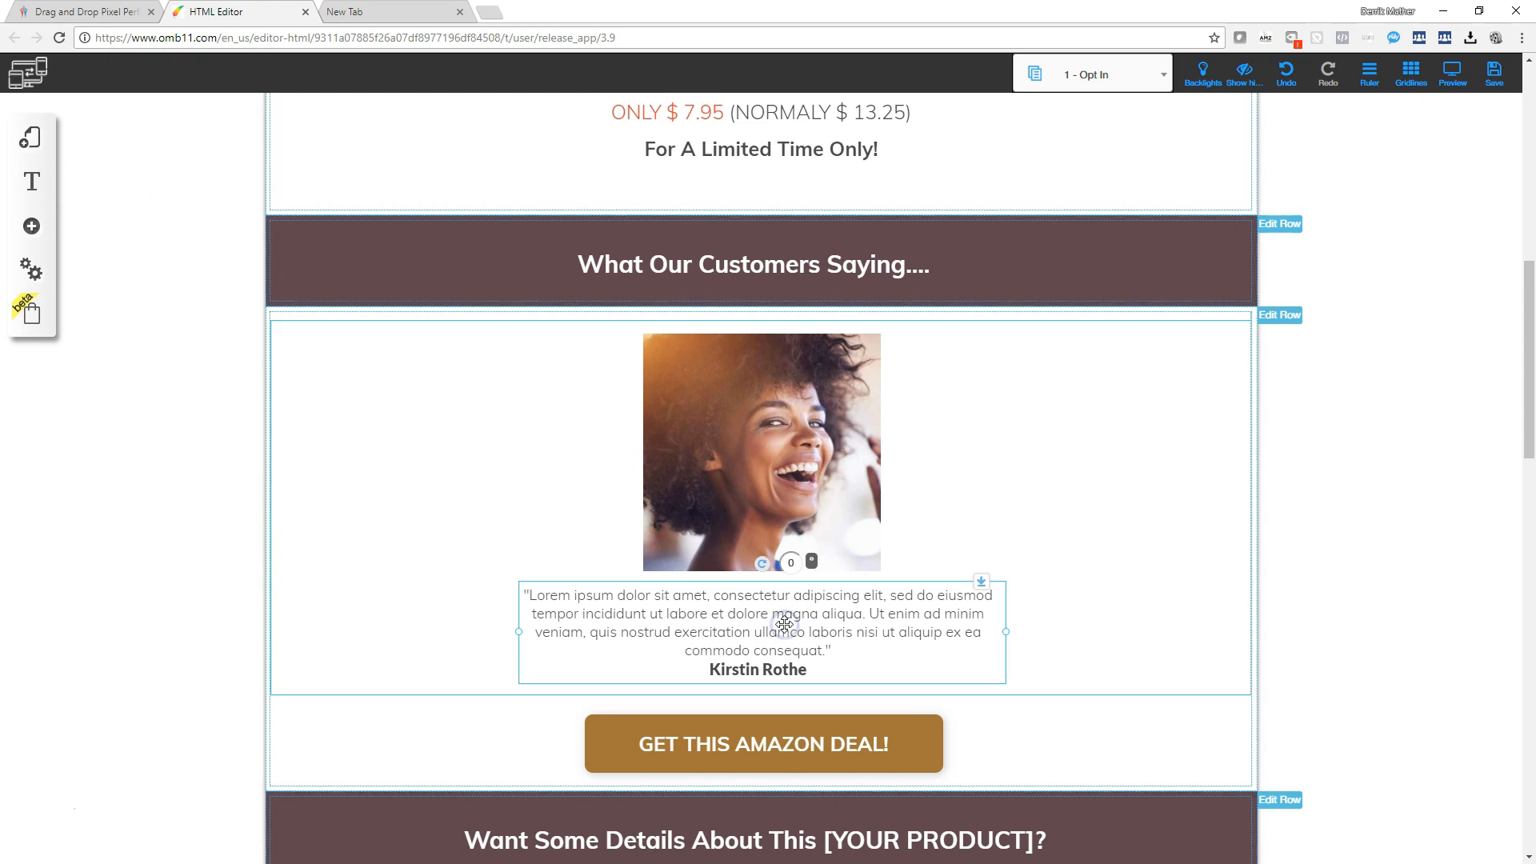
click(696, 373)
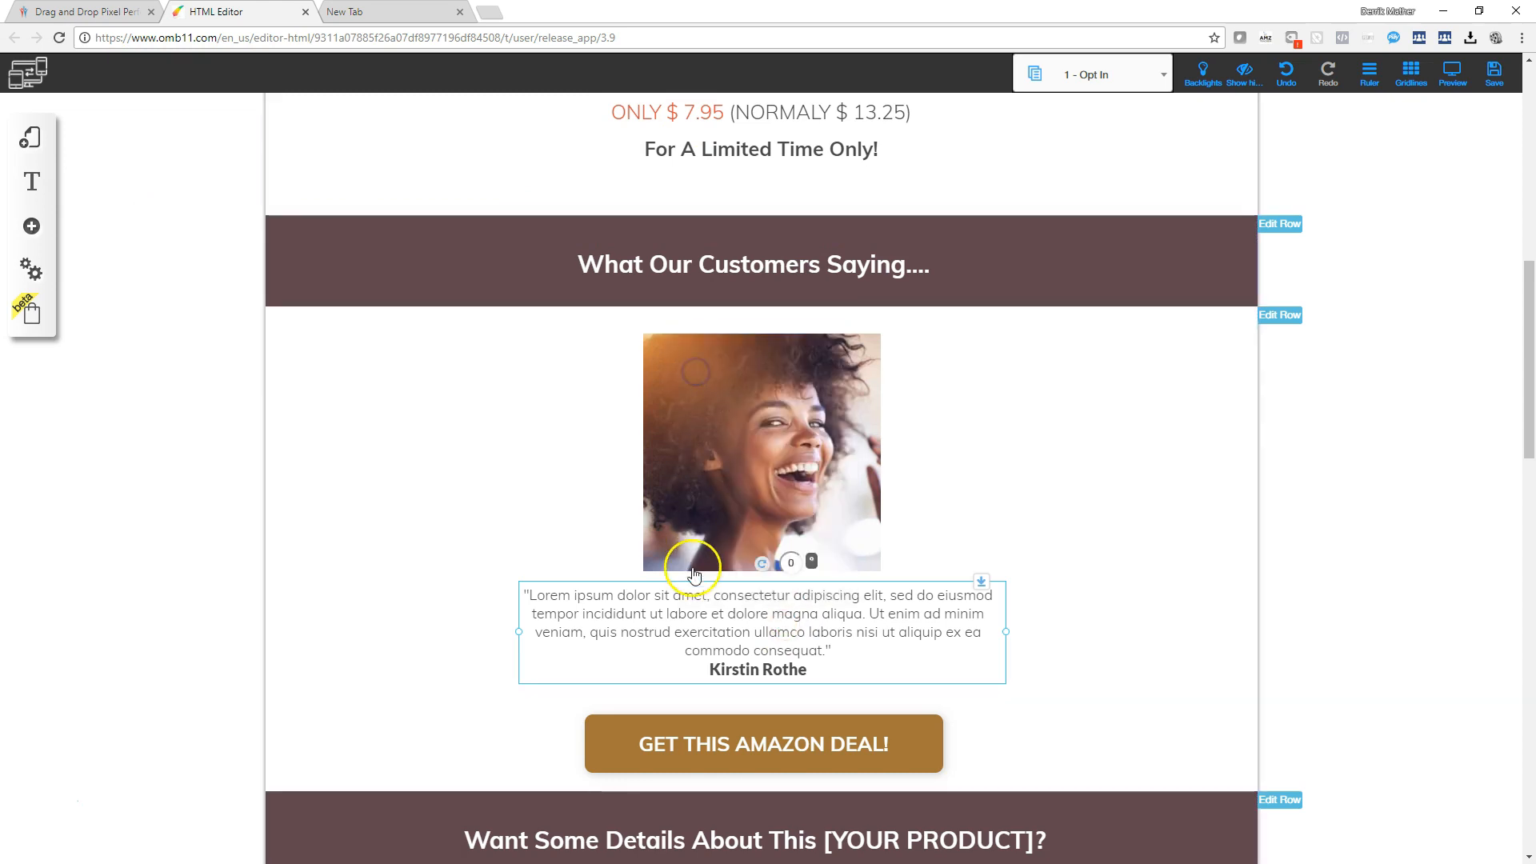
click(688, 602)
triple_click(640, 614)
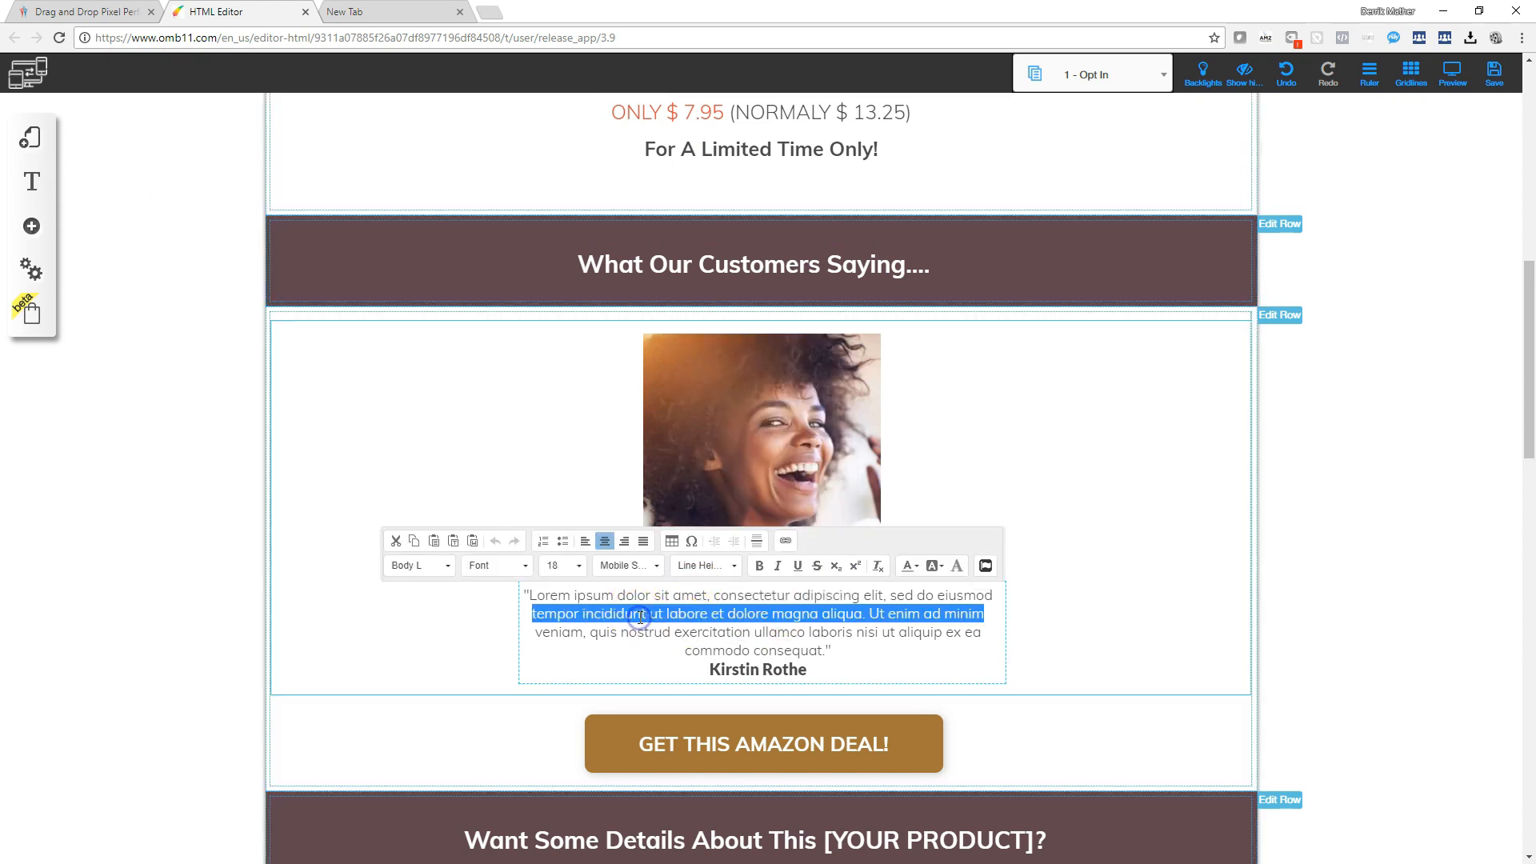
key(ctrl+a)
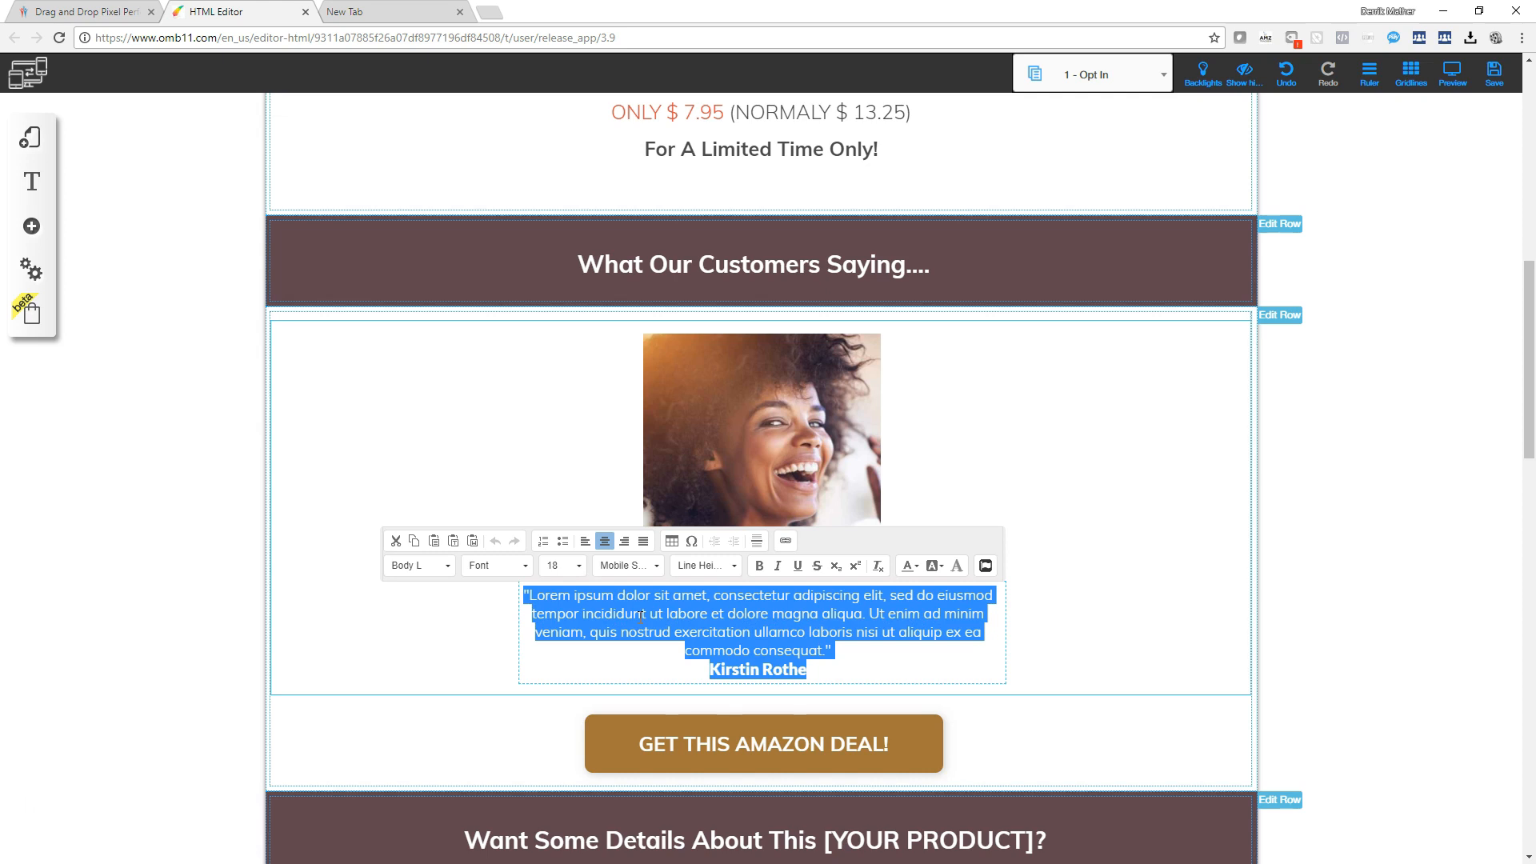
key(ctrl+v)
click(480, 381)
click(1049, 702)
click(421, 593)
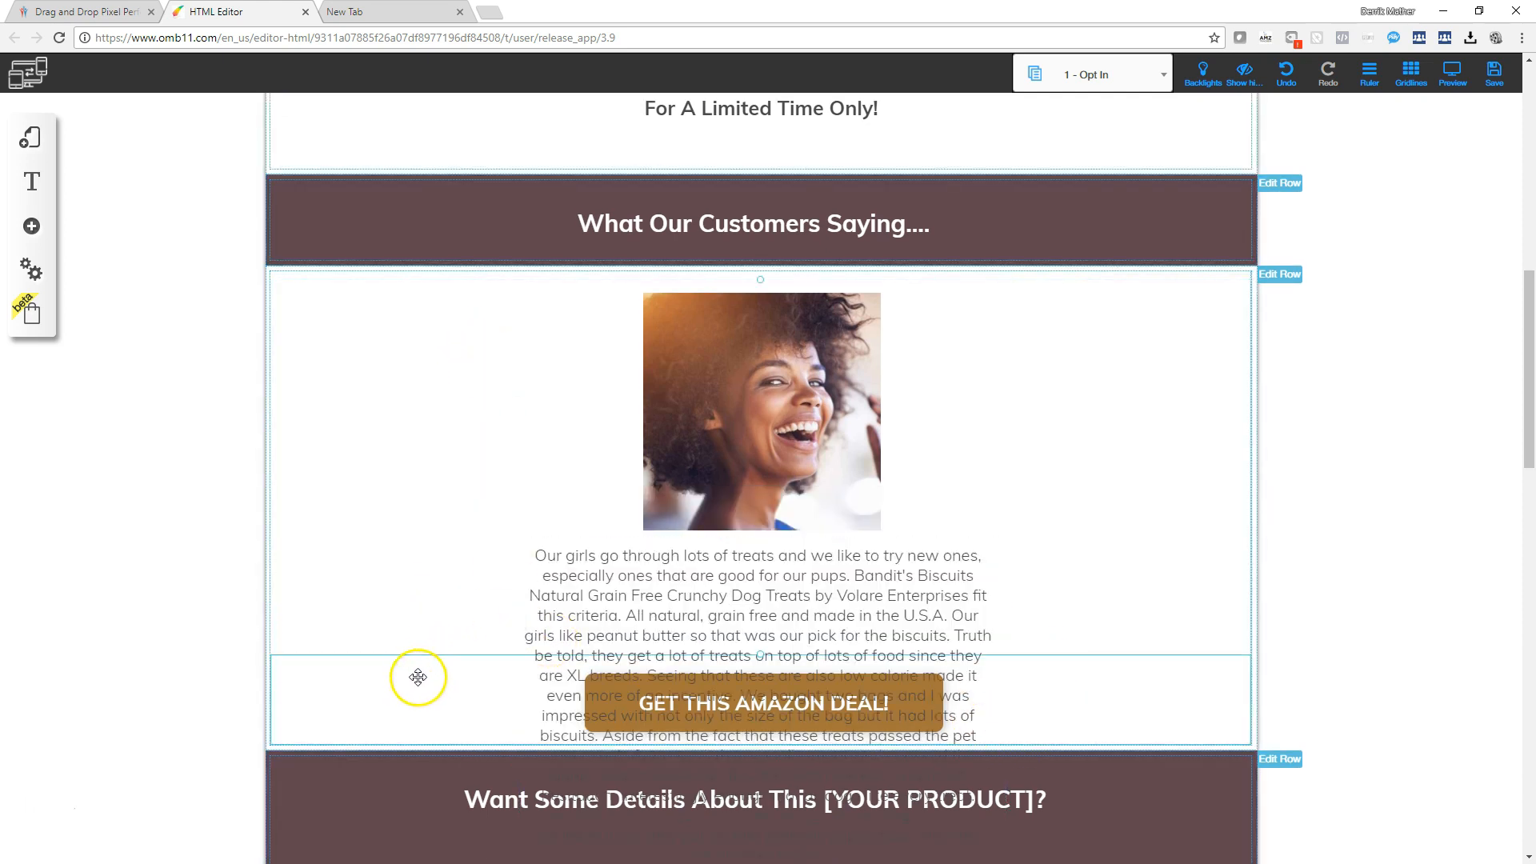
click(298, 561)
click(401, 611)
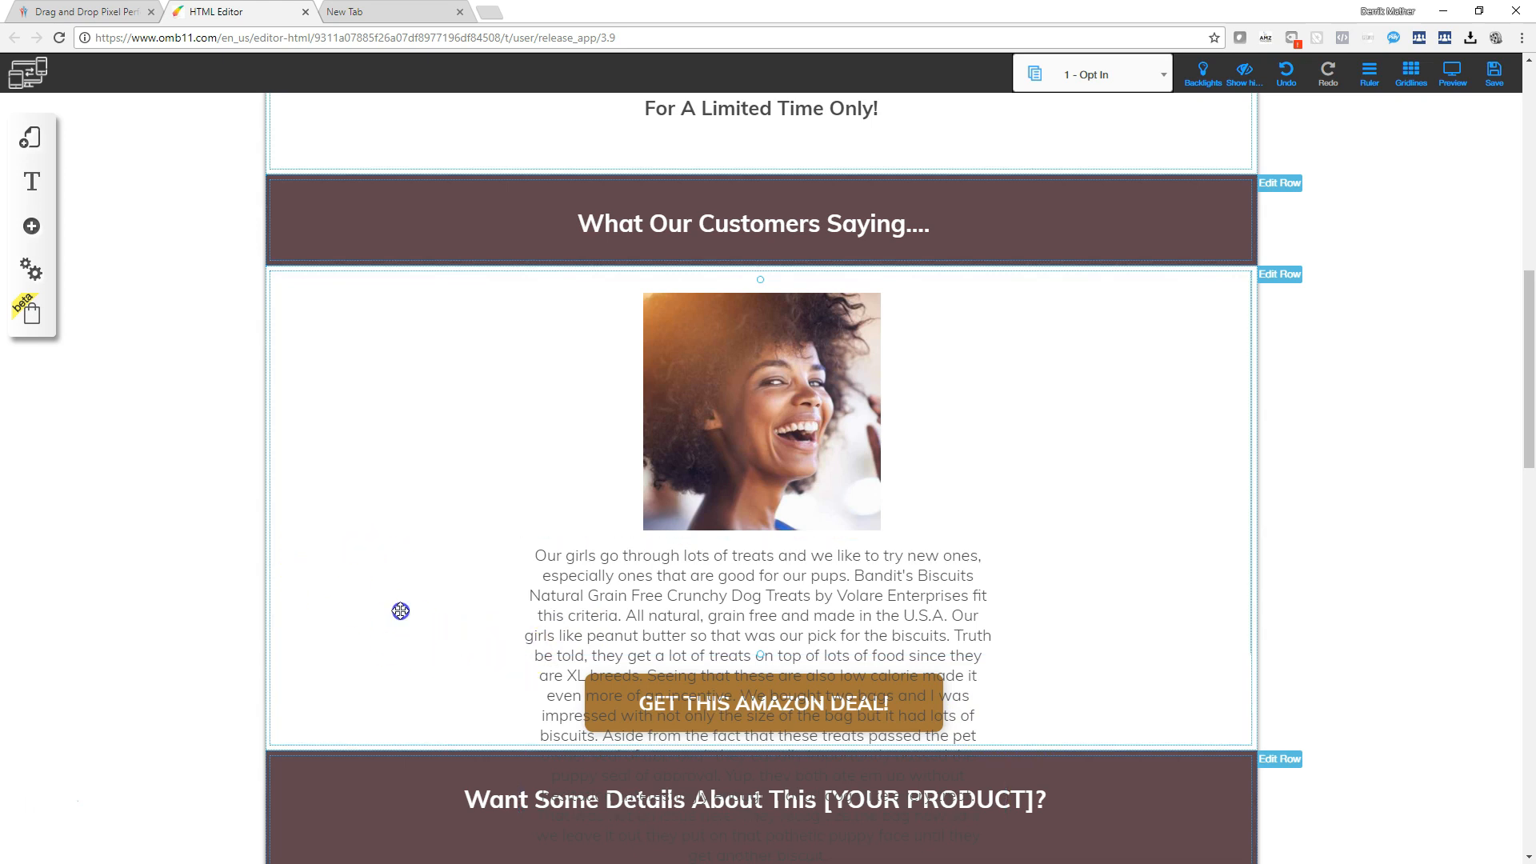
Step: Move the overlapping GET THIS AMAZON DEAL! button and review text to opposite sides of the photo and extend the testimonial panel downward
scroll(401, 611, down, 2)
click(1085, 517)
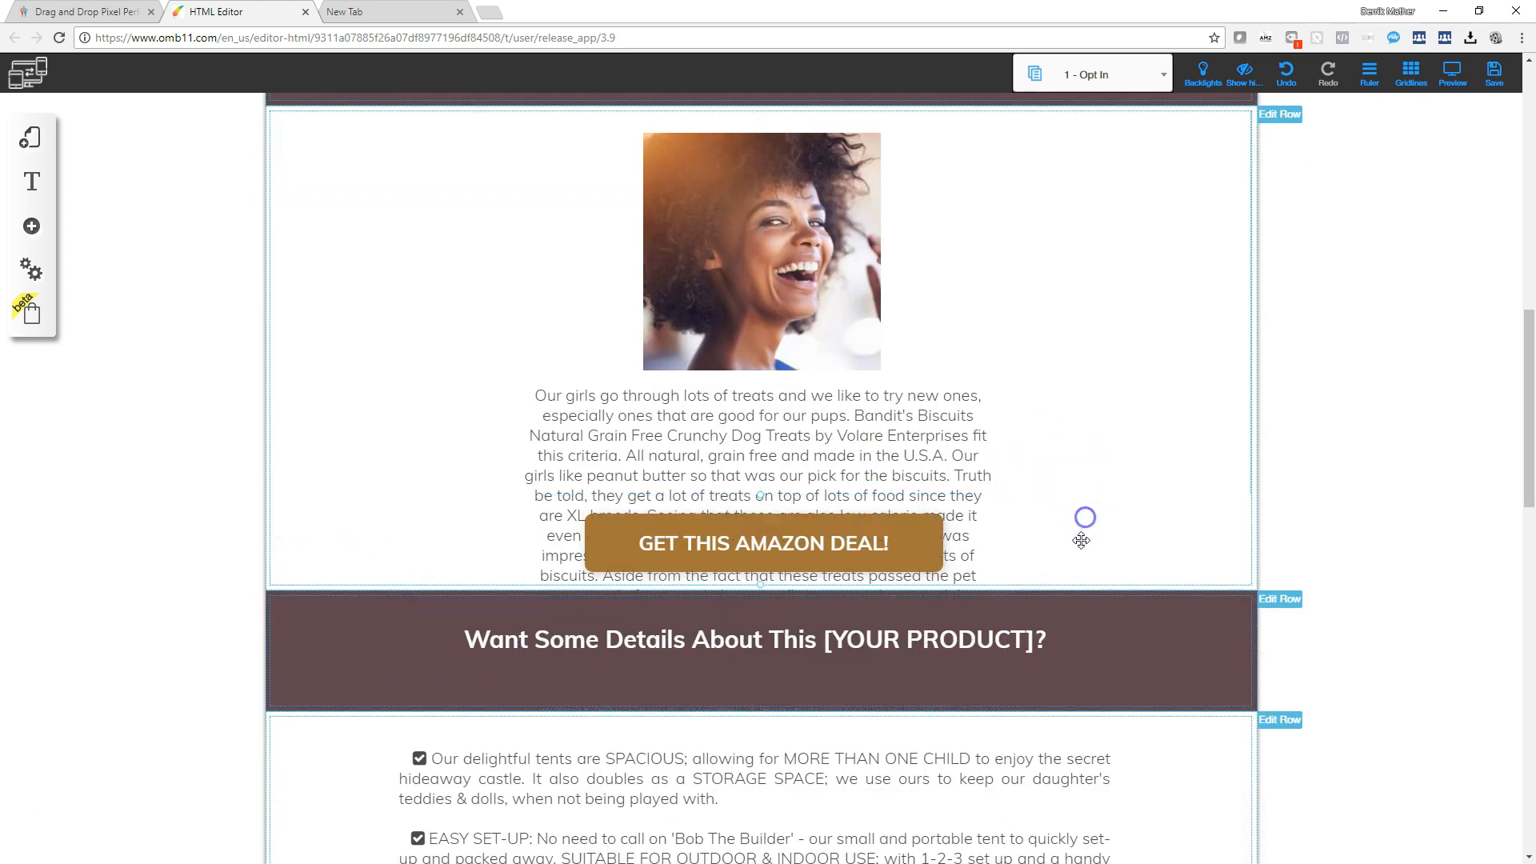
drag(600, 542, 314, 421)
click(1104, 473)
click(720, 514)
drag(711, 499, 1087, 344)
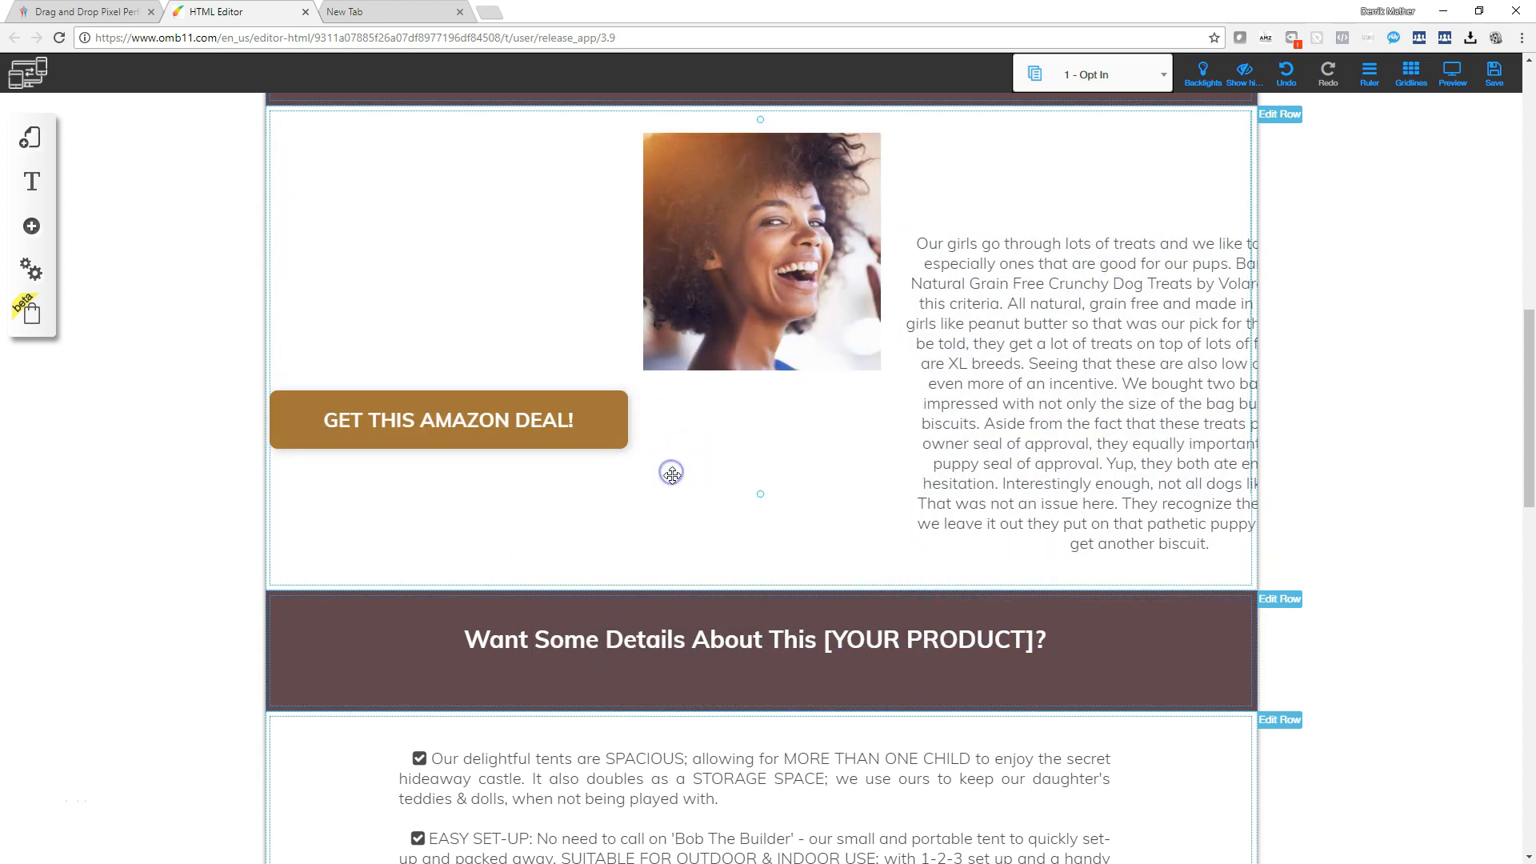
drag(761, 497, 756, 748)
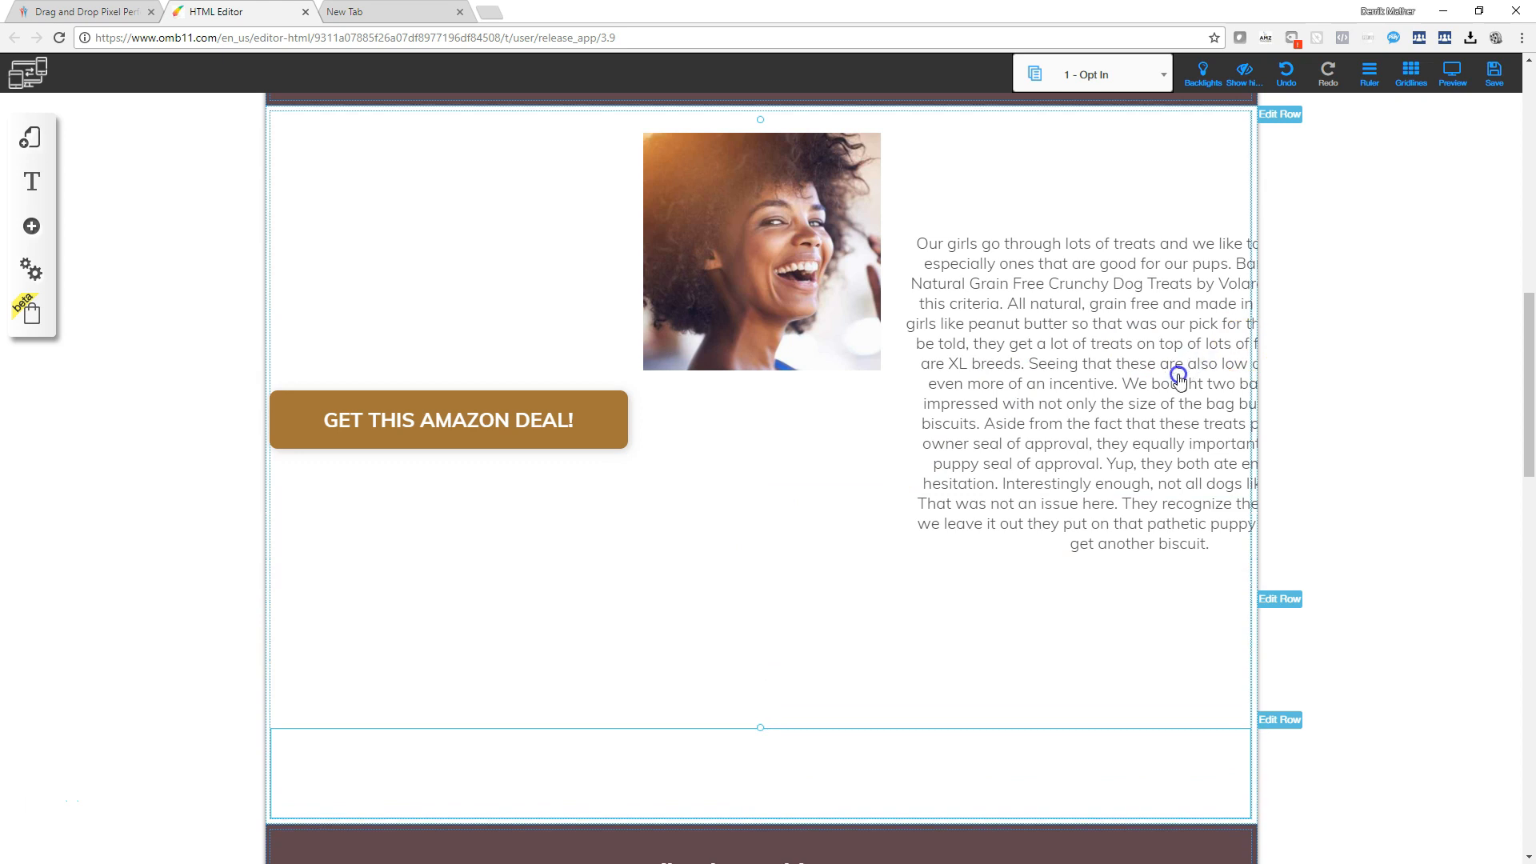
Step: Center the review text beneath the customer photo and place the GET THIS AMAZON DEAL! button centered below the text
drag(1043, 435, 806, 508)
click(349, 410)
drag(408, 645, 661, 760)
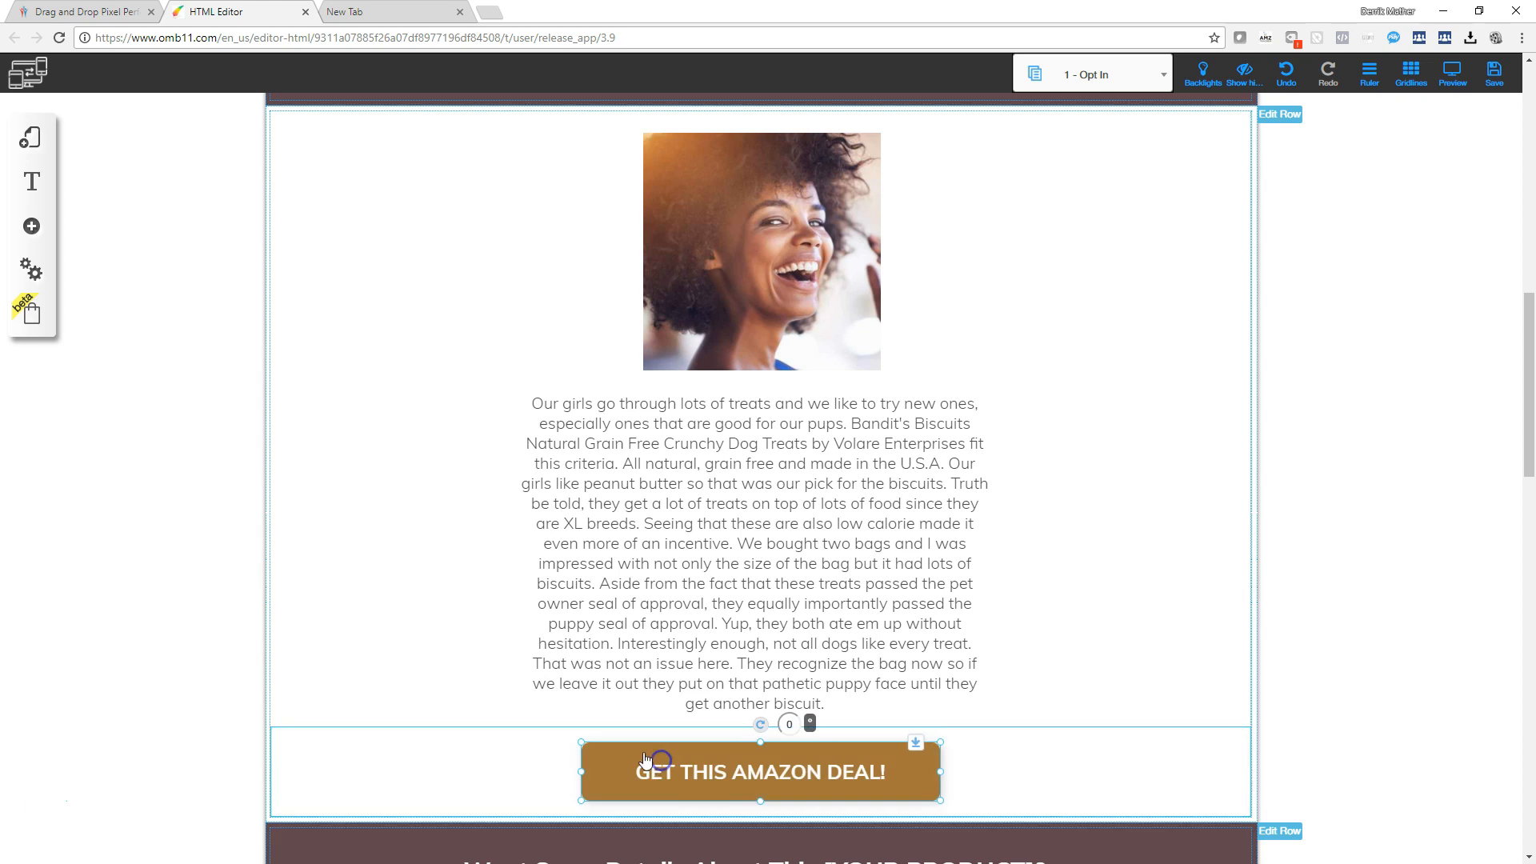
Step: Try placing the customer photo to the left of the review text, and return both to the centered stacked layout
scroll(720, 520, down, 2)
scroll(731, 525, up, 5)
drag(731, 525, 416, 533)
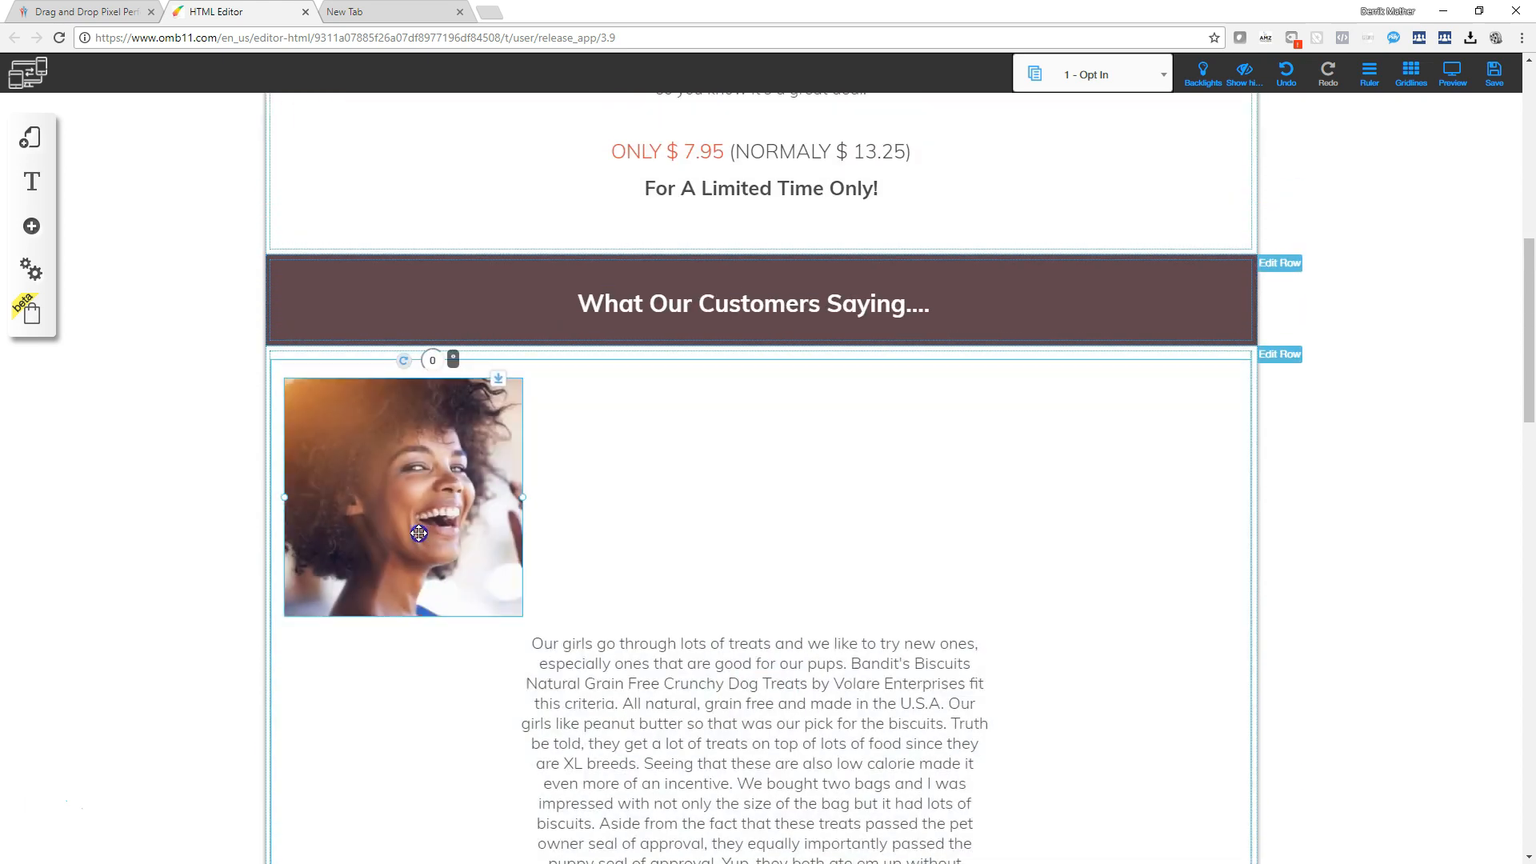
drag(745, 728, 807, 599)
scroll(719, 573, down, 3)
drag(793, 472, 750, 601)
drag(512, 268, 794, 267)
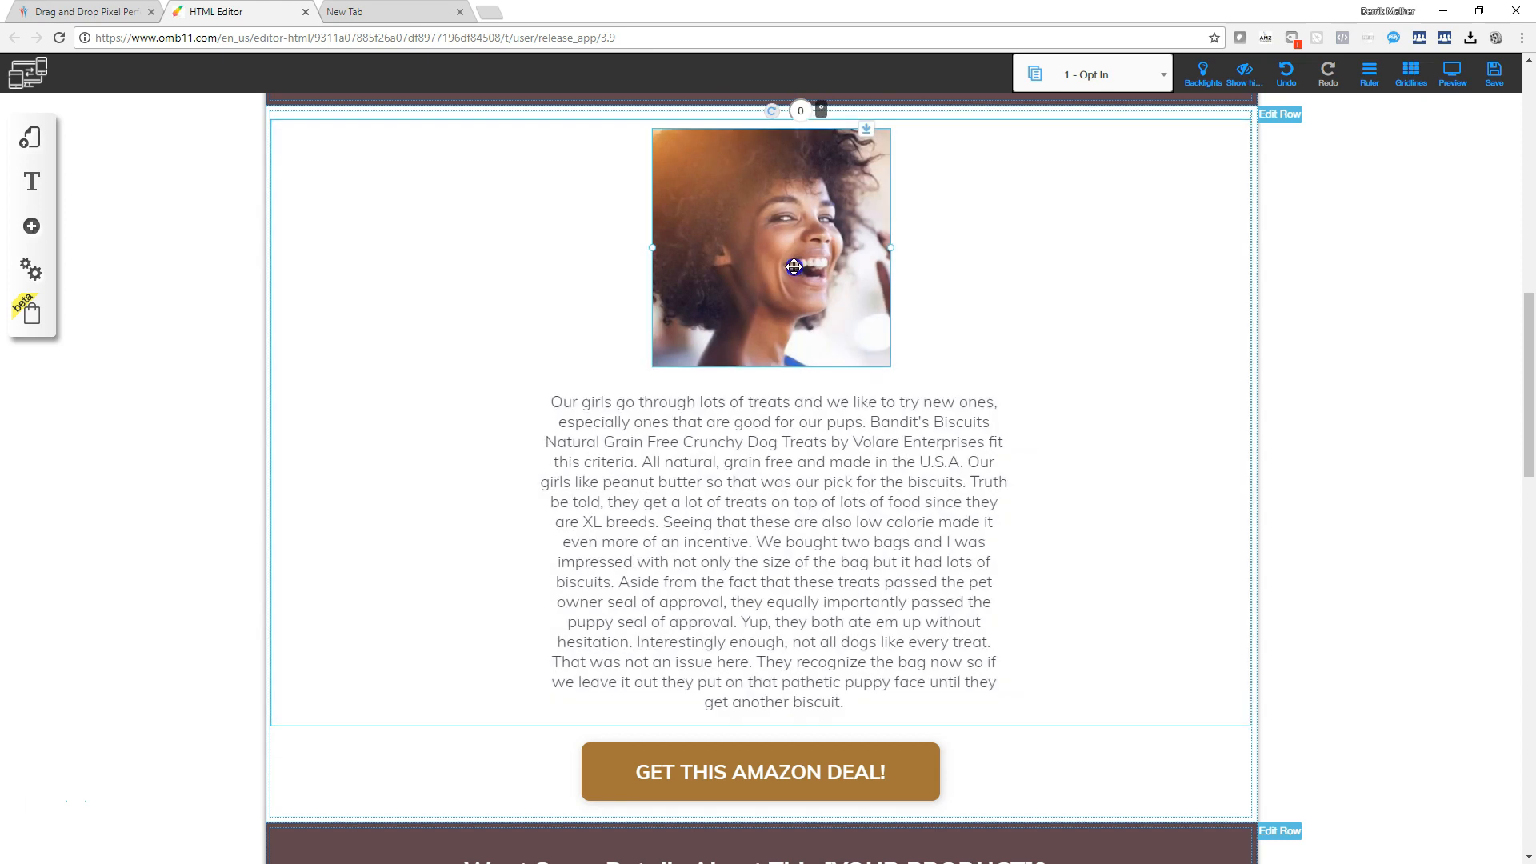
click(736, 492)
click(712, 378)
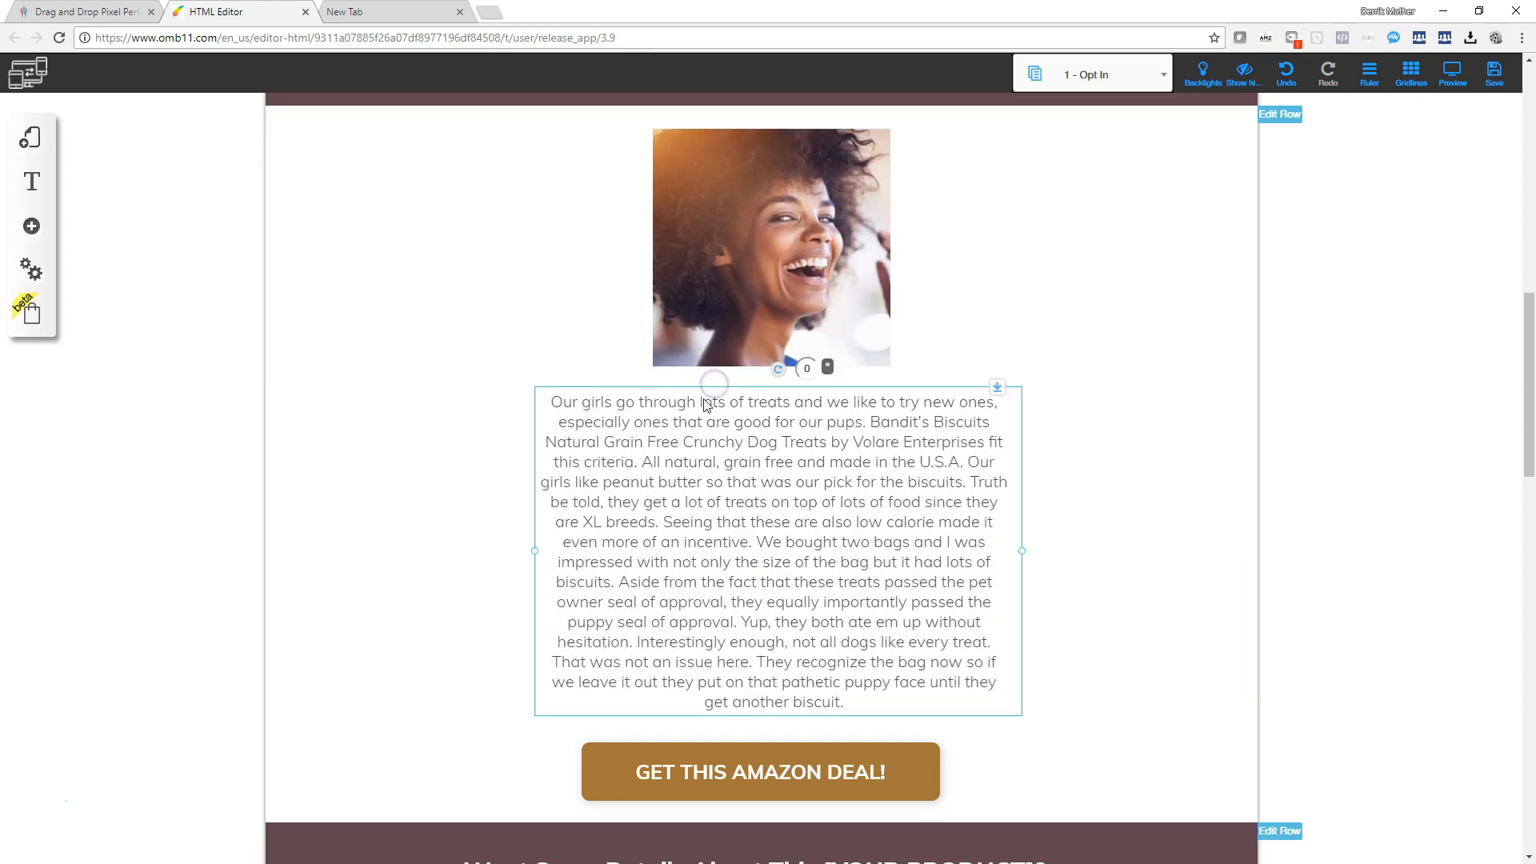
click(696, 470)
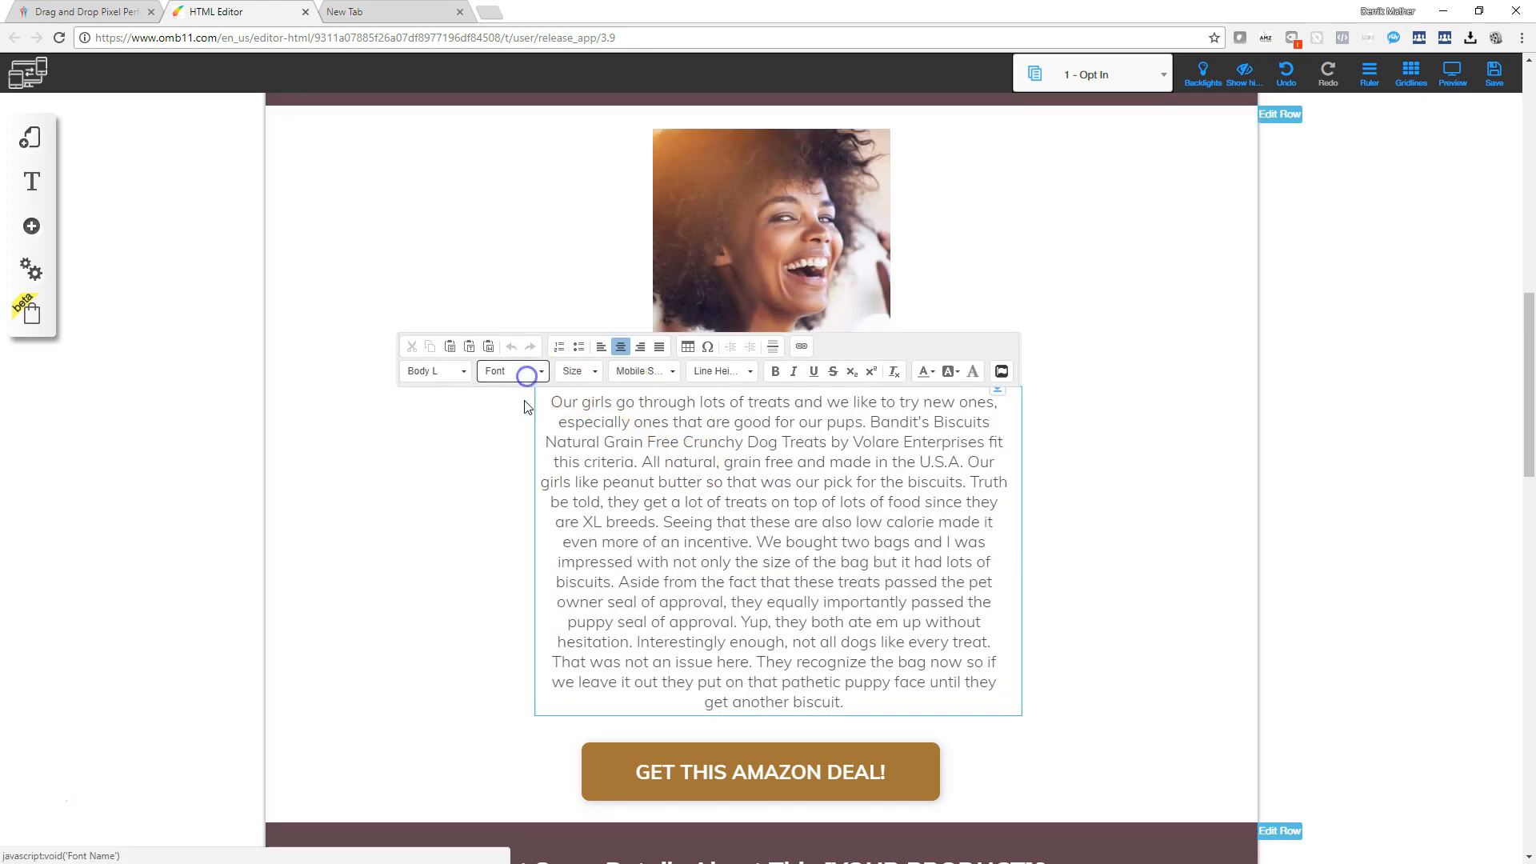
click(522, 373)
click(573, 372)
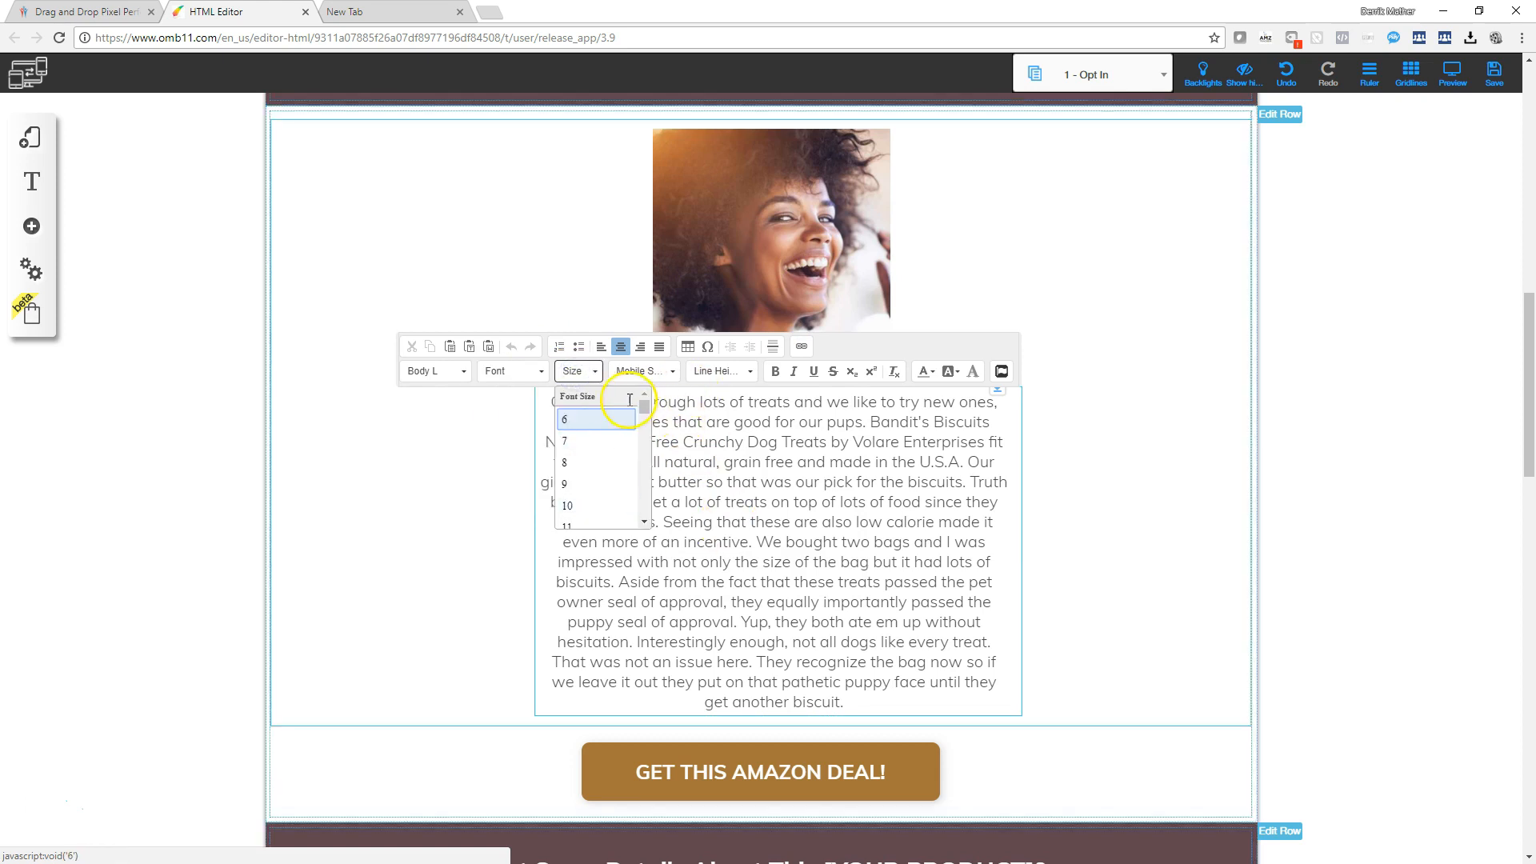
click(817, 541)
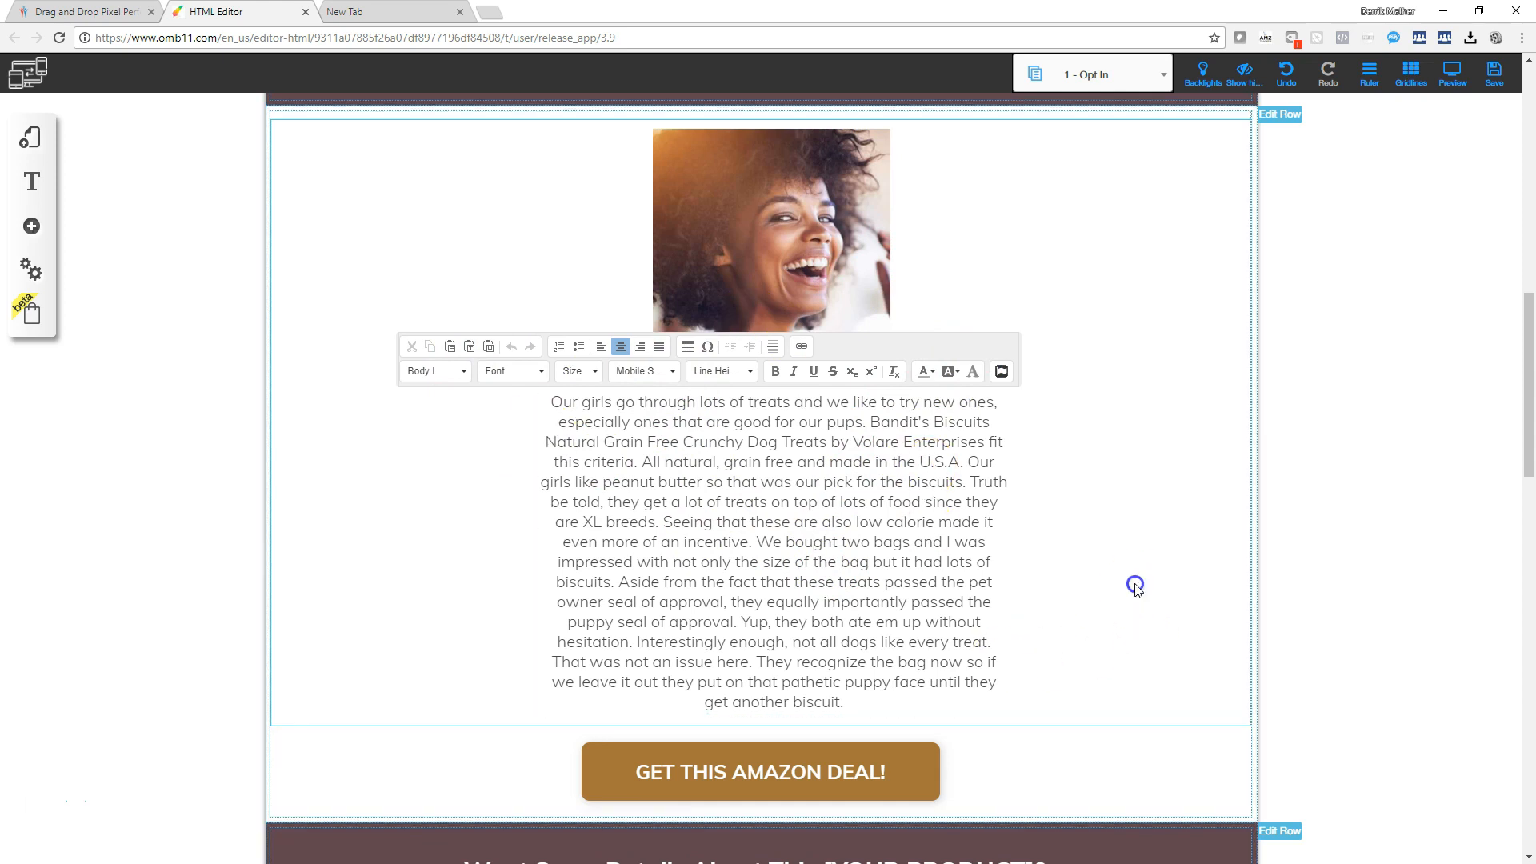
Step: Replace the [YOUR PRODUCT] placeholder in the "Want Some Details About This" heading with Bandit's Biscuits
scroll(484, 473, down, 2)
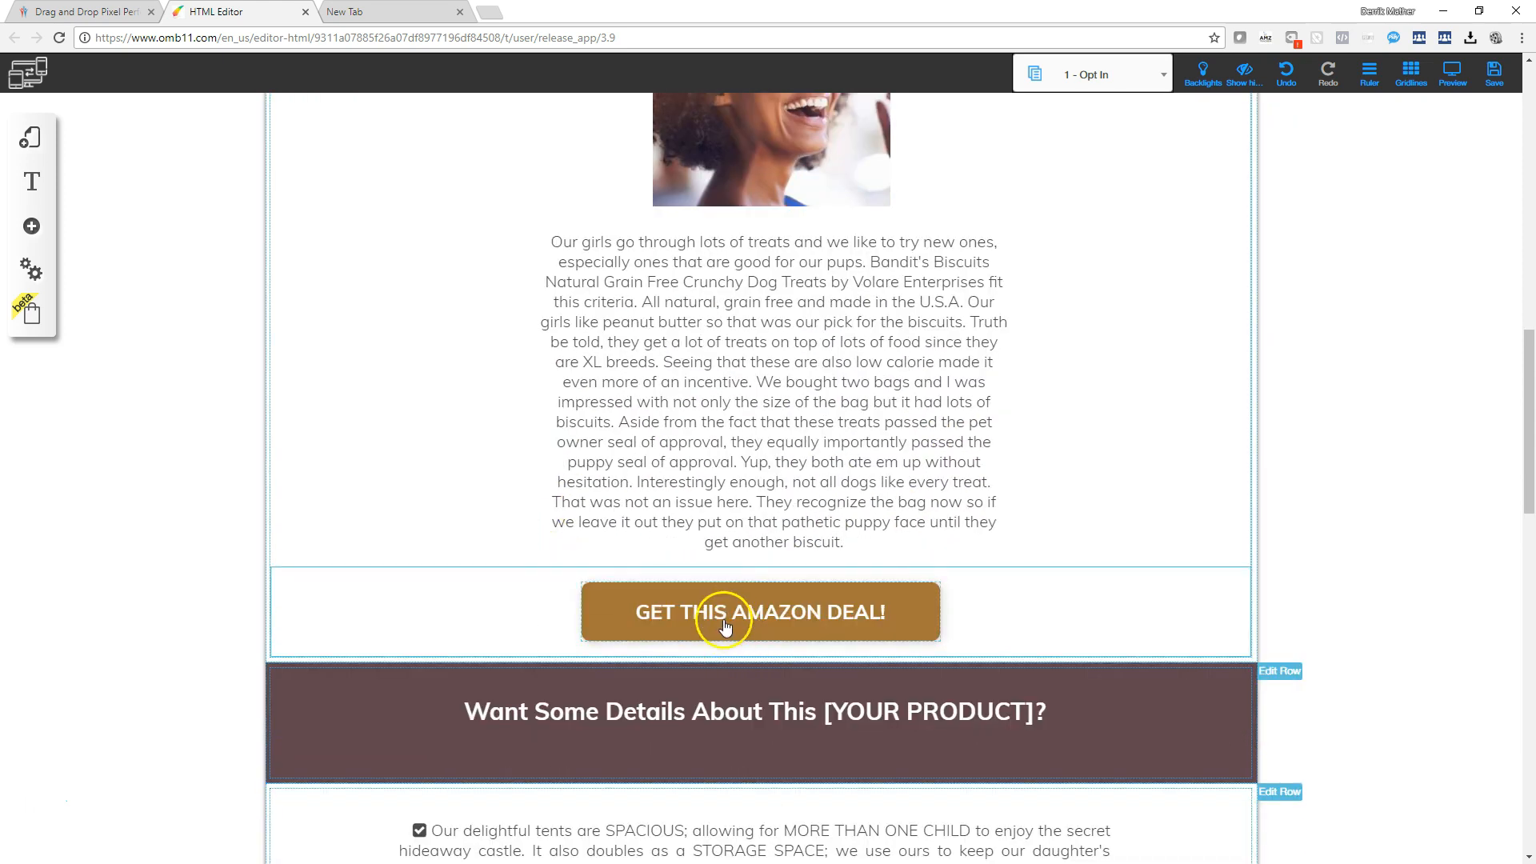
scroll(714, 610, down, 3)
scroll(730, 584, up, 2)
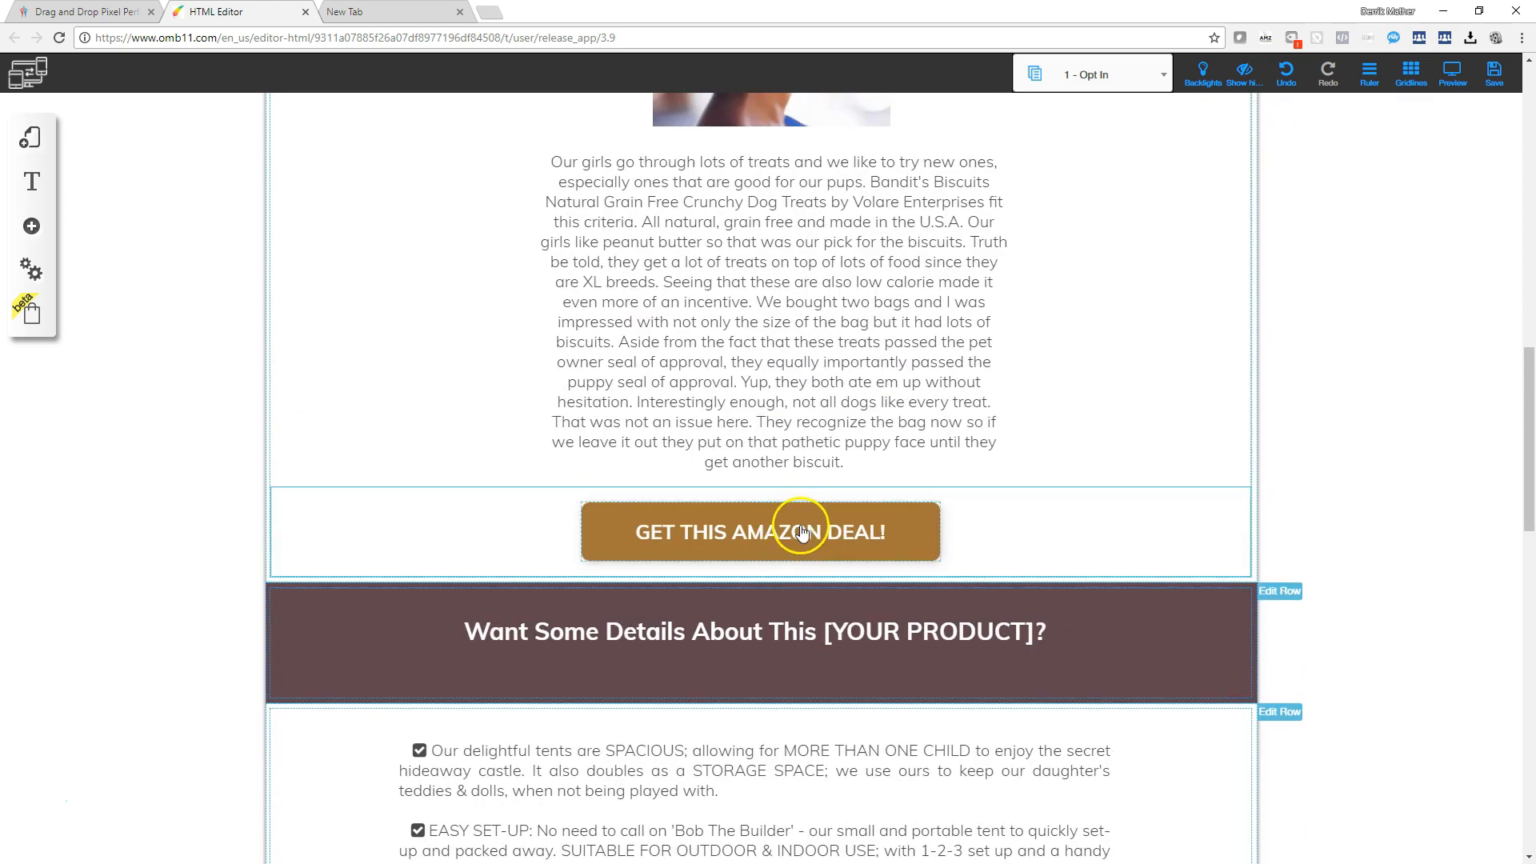
scroll(813, 536, down, 7)
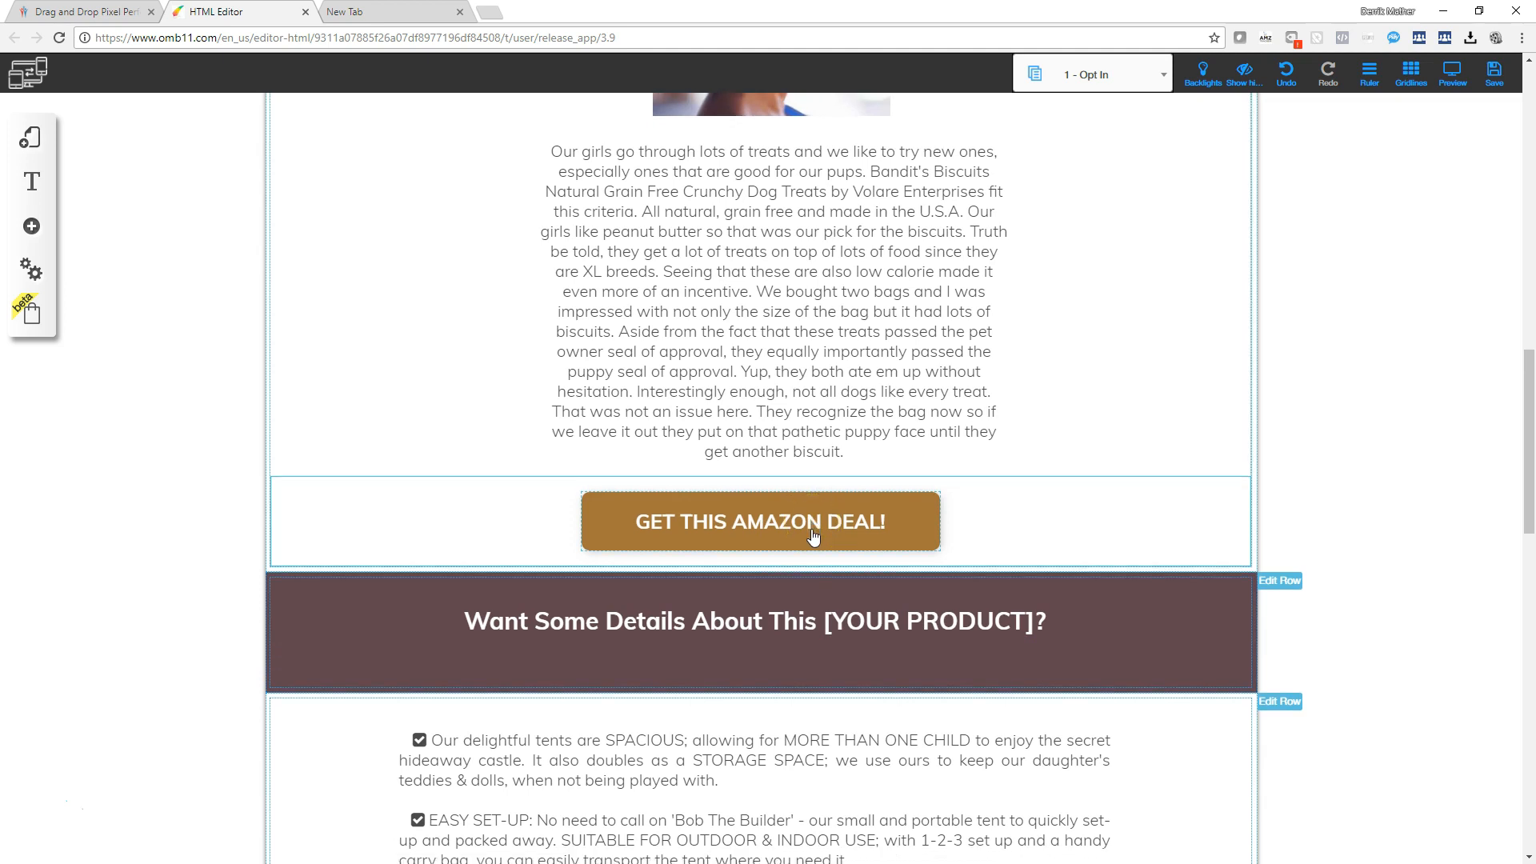
scroll(806, 570, up, 5)
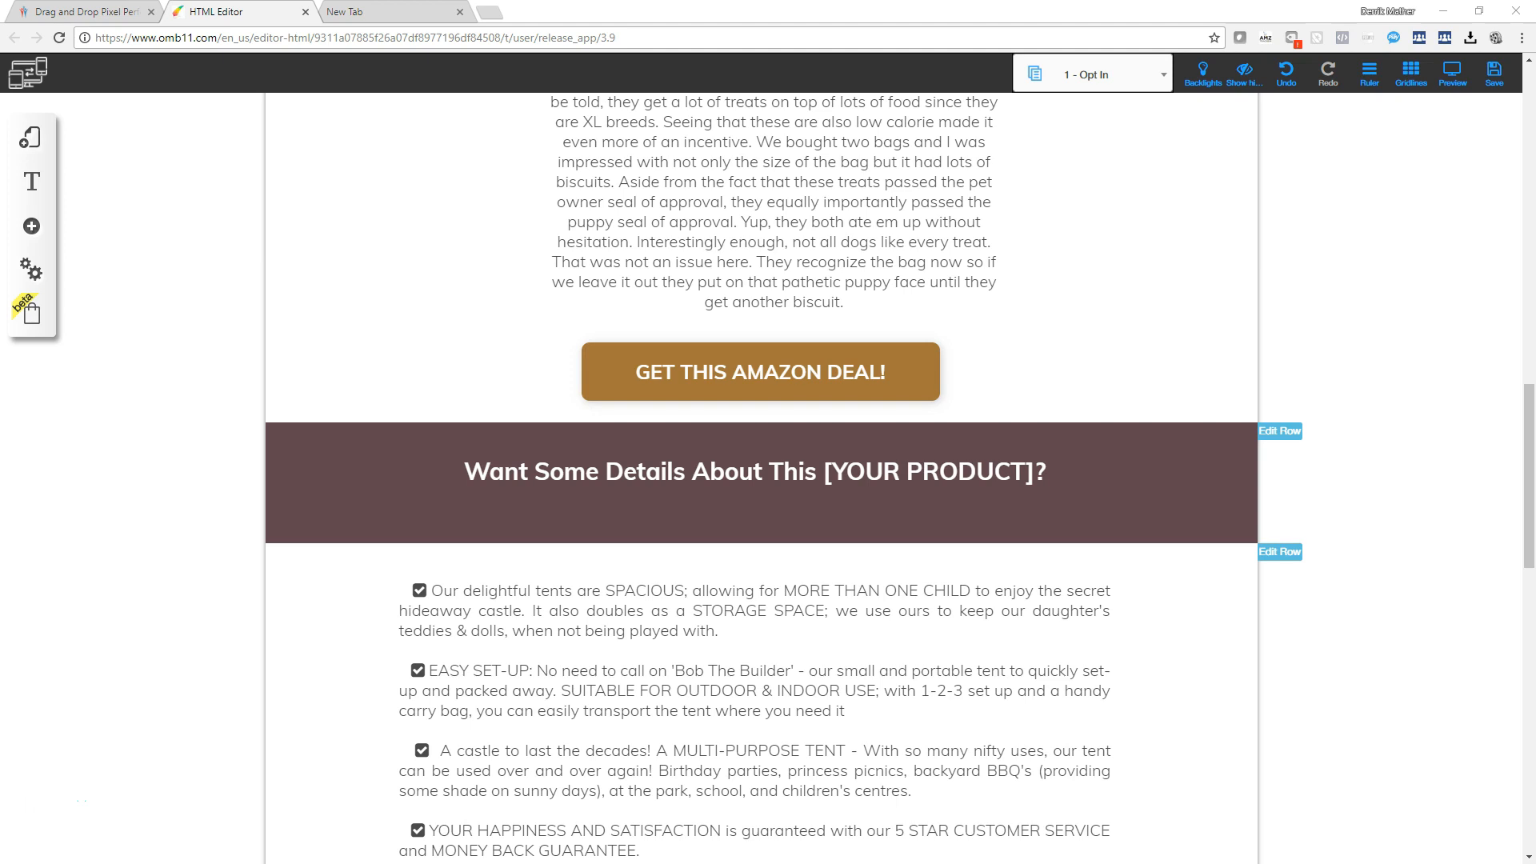
click(898, 475)
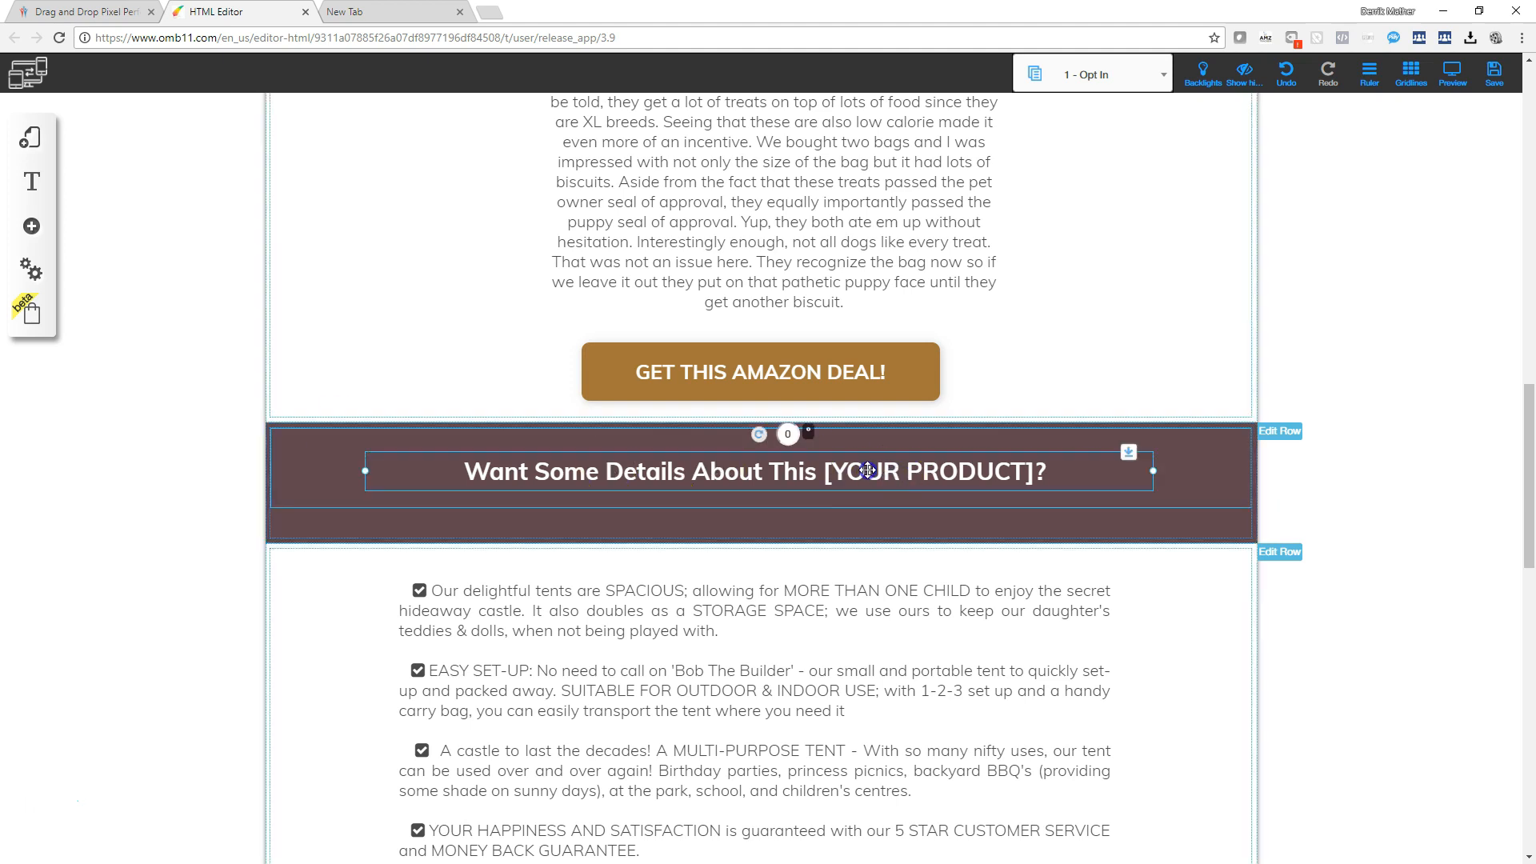
click(868, 470)
drag(825, 471, 1006, 477)
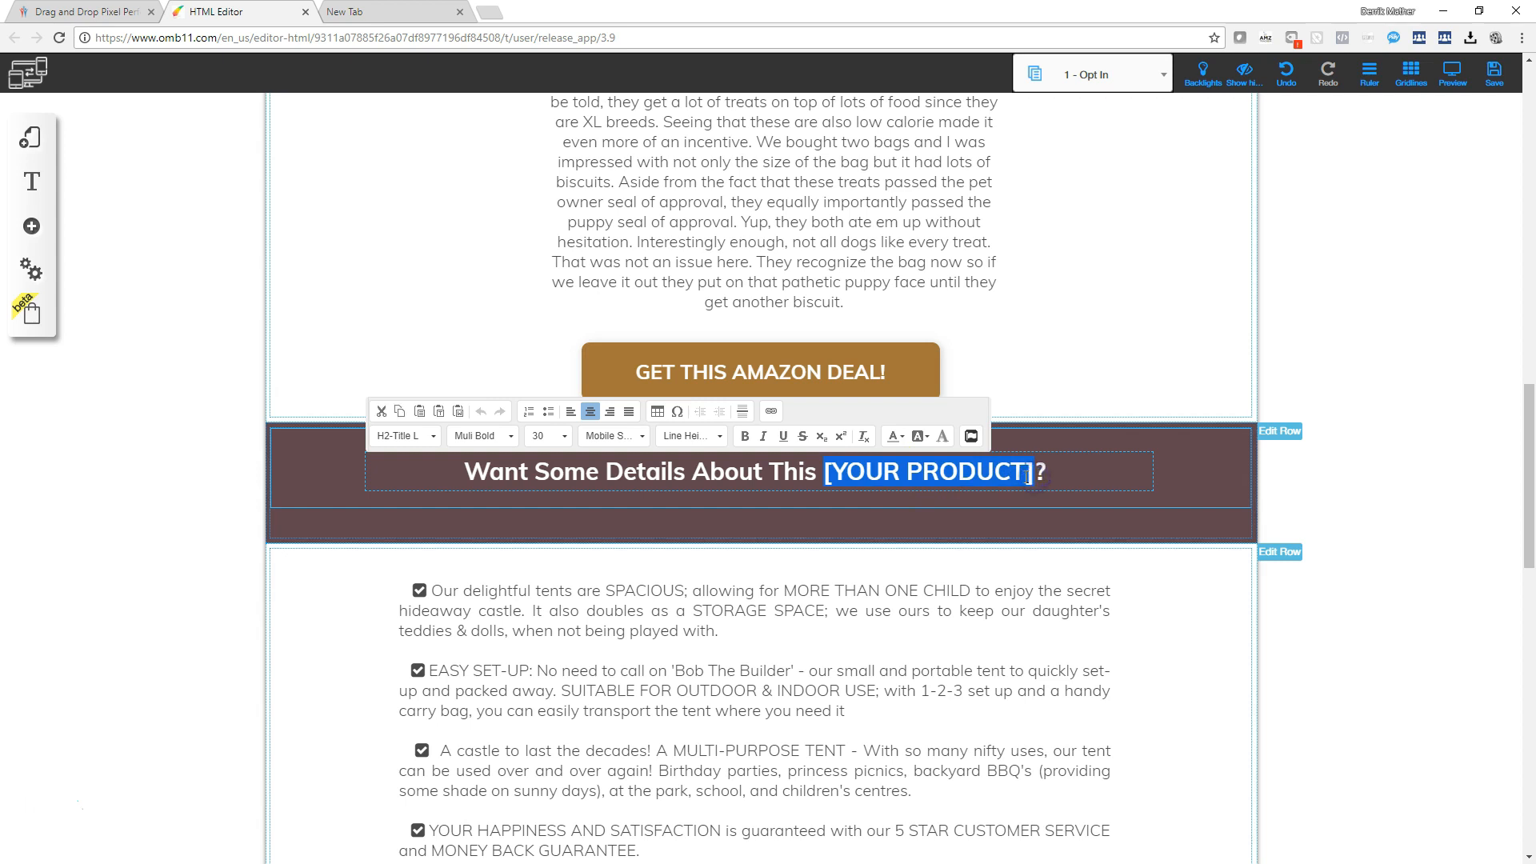
text(Bandit's Biscuits)
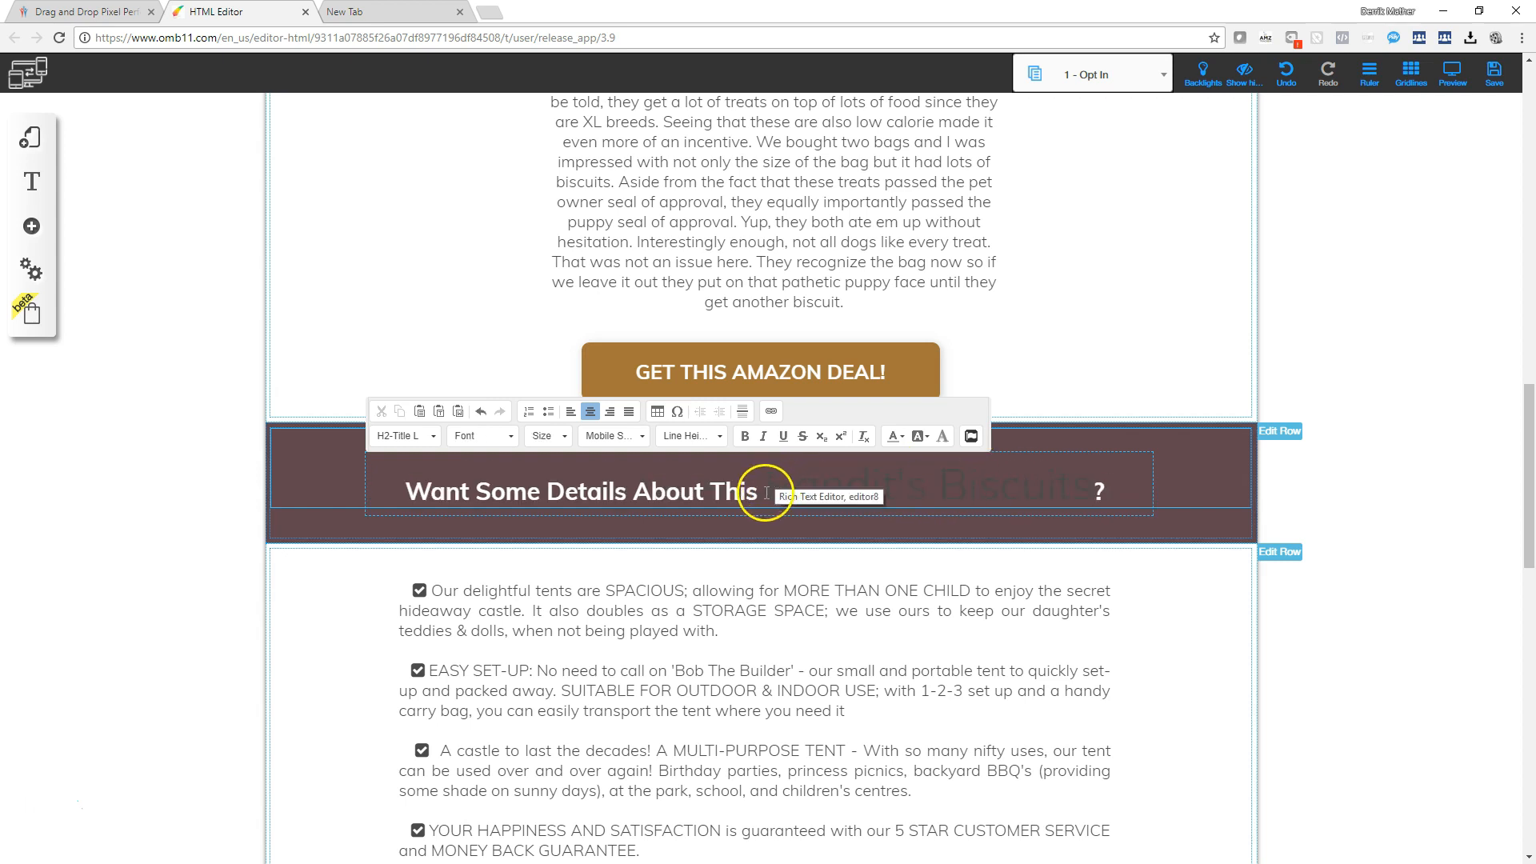
Step: Delete the mismatched product name from the details heading and re-enter Bandit's Biscuits in the heading's own bold style before the question mark
drag(1093, 485, 792, 479)
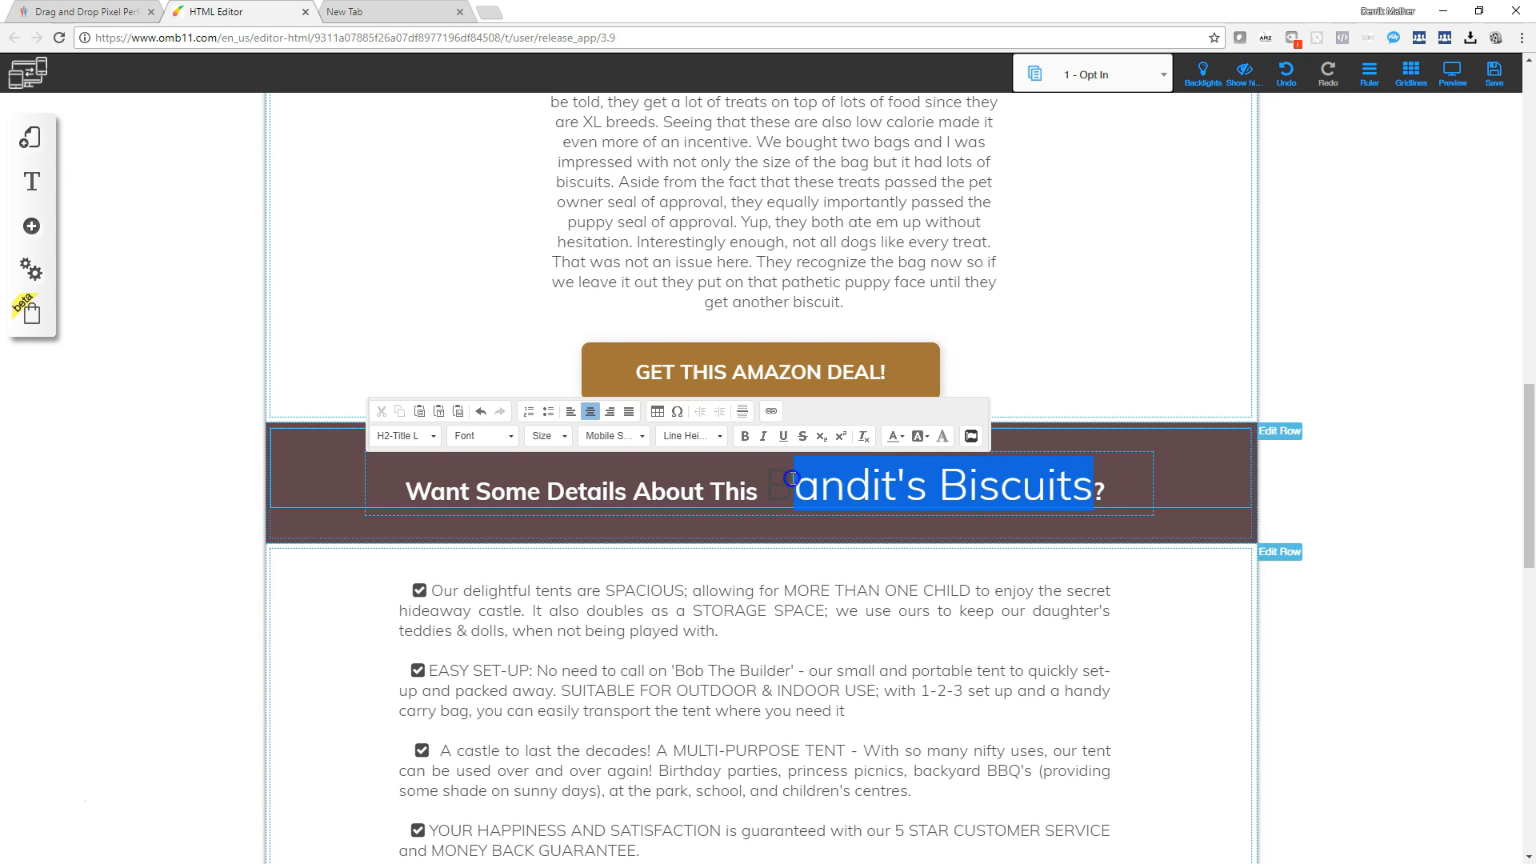
key(BackSpace)
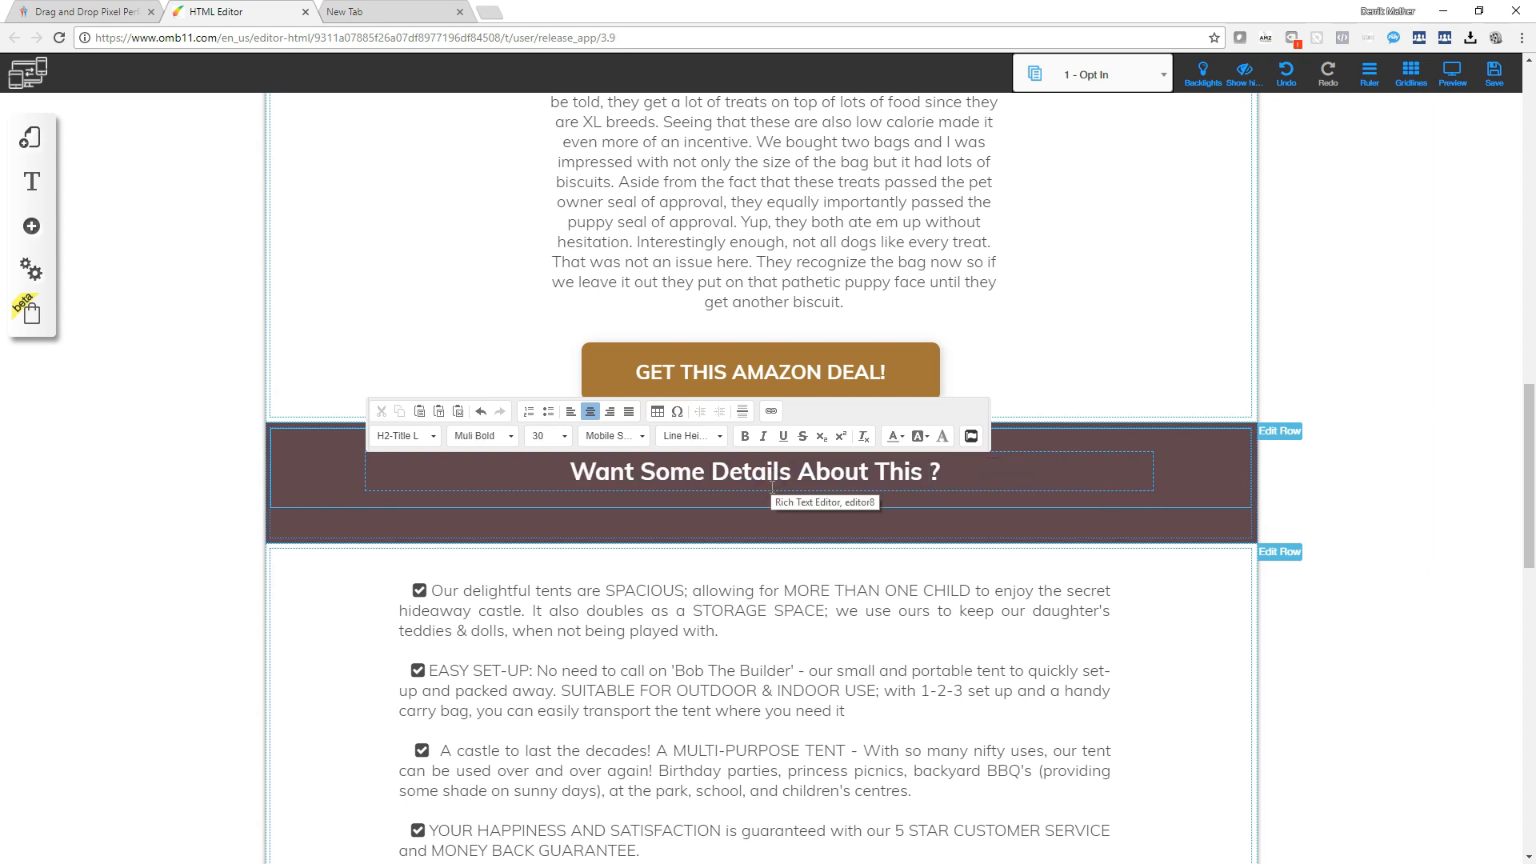
text(Bandi)
key(BackSpace)
key(BackSpace)
key(BackSpace)
key(BackSpace)
key(BackSpace)
key(BackSpace)
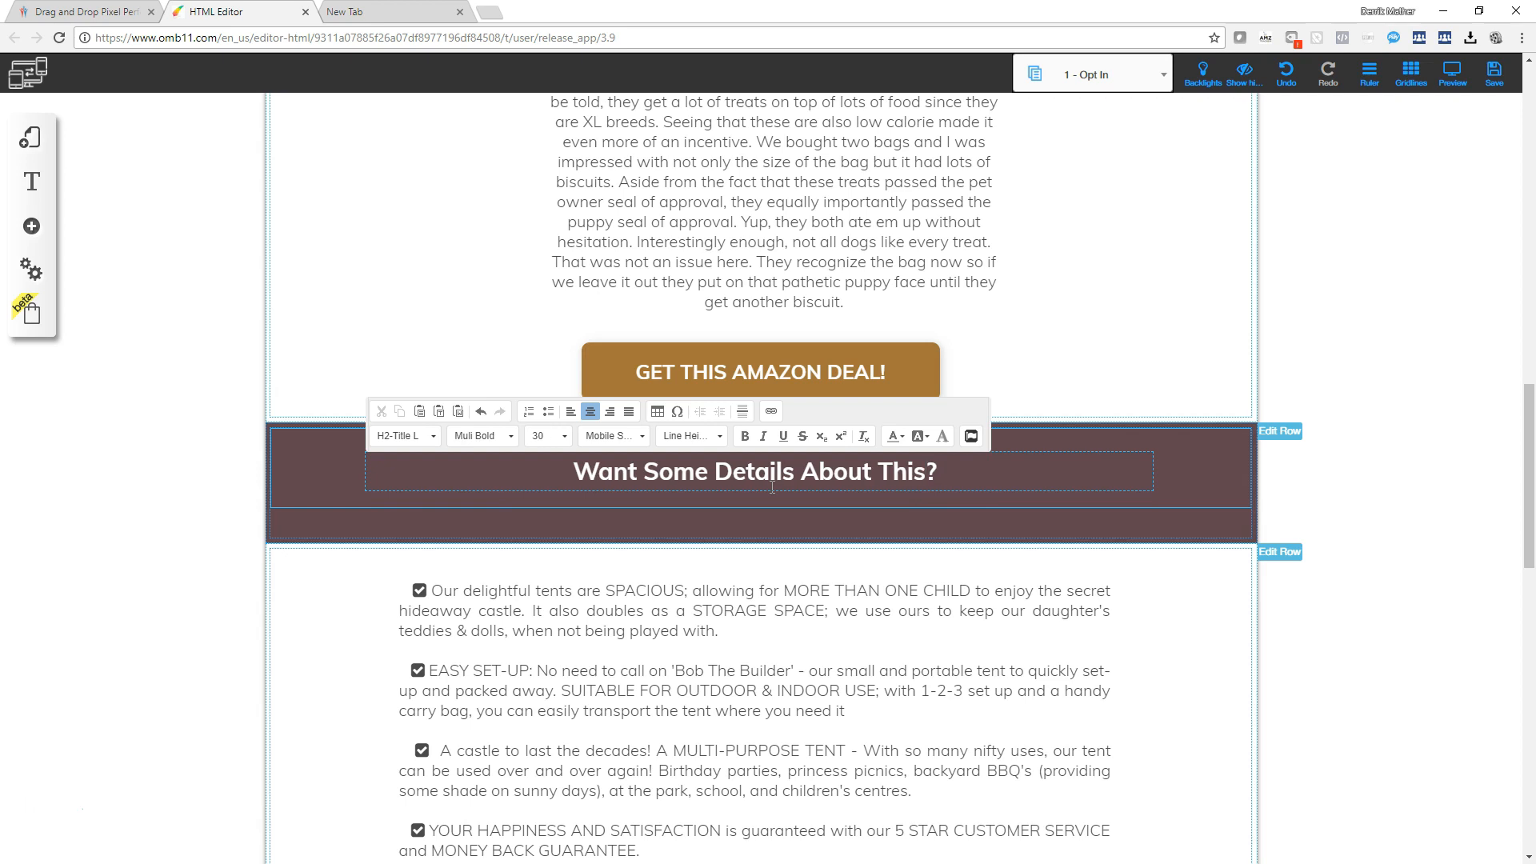
text(Bandi)
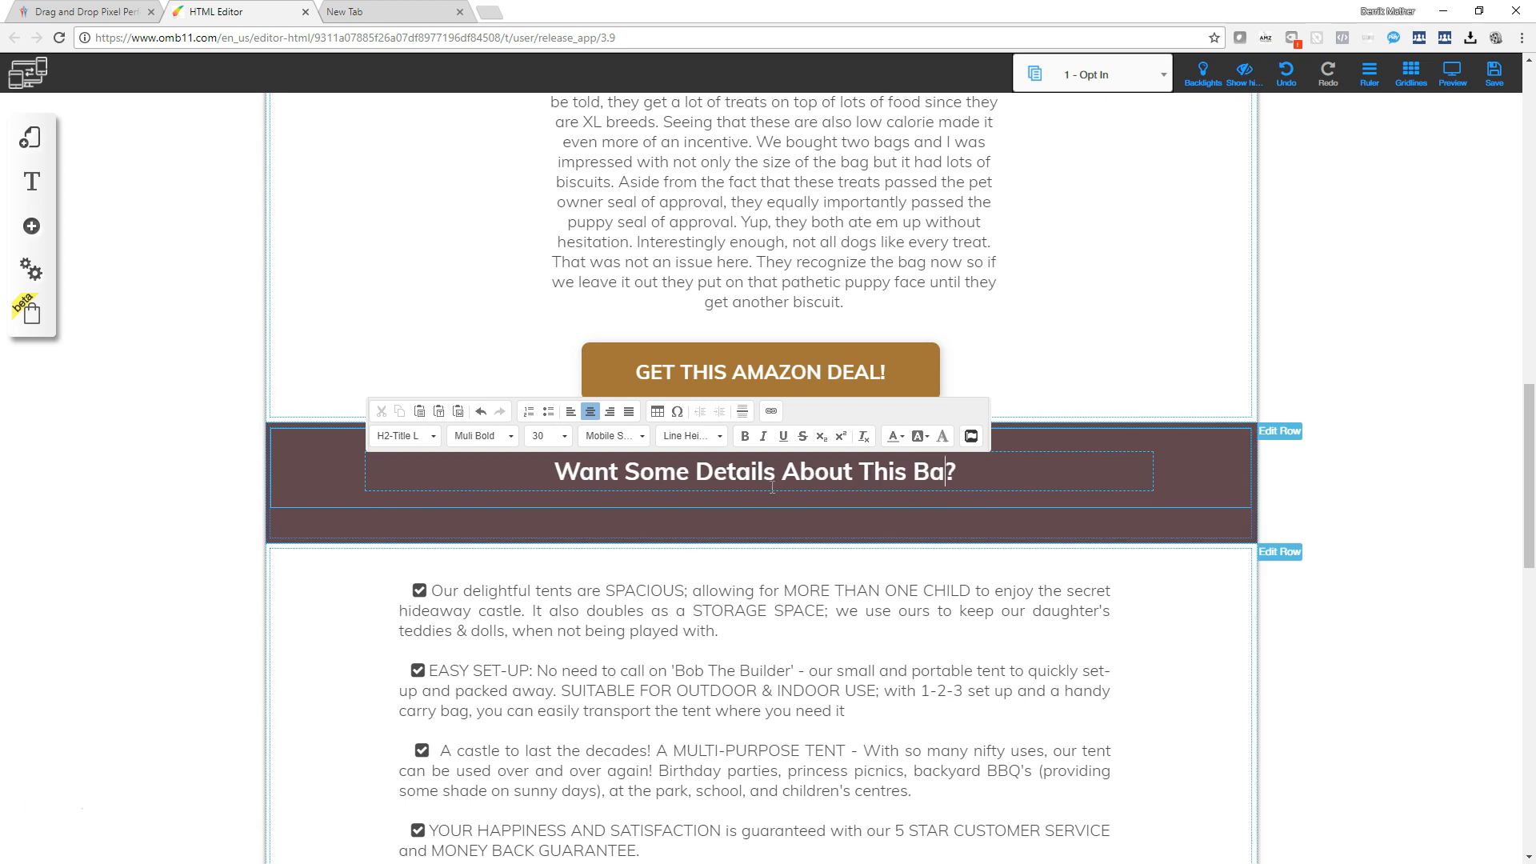
text(t's Bis)
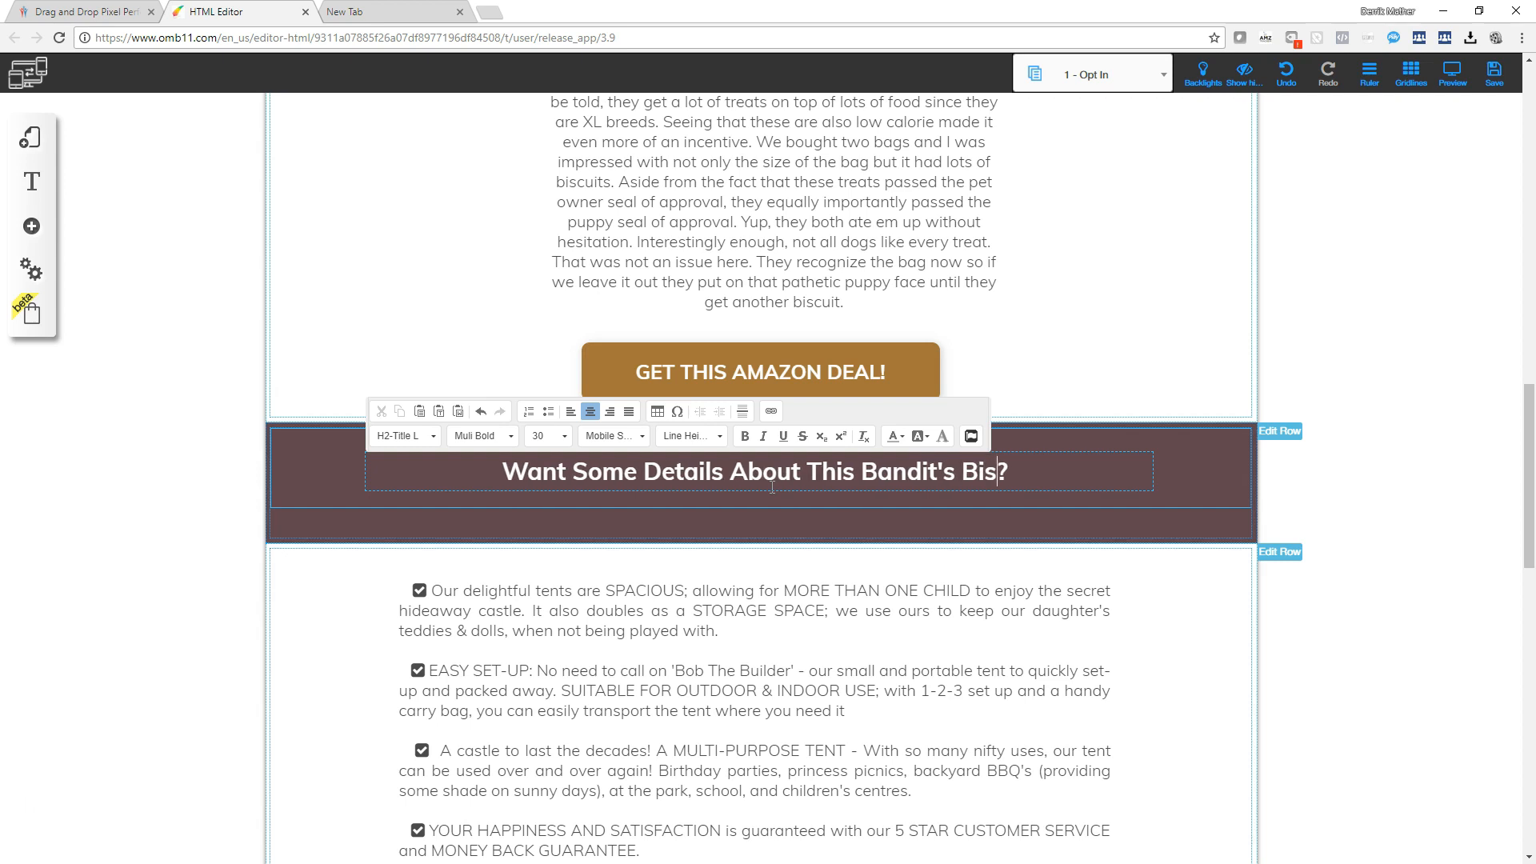
text(cuits)
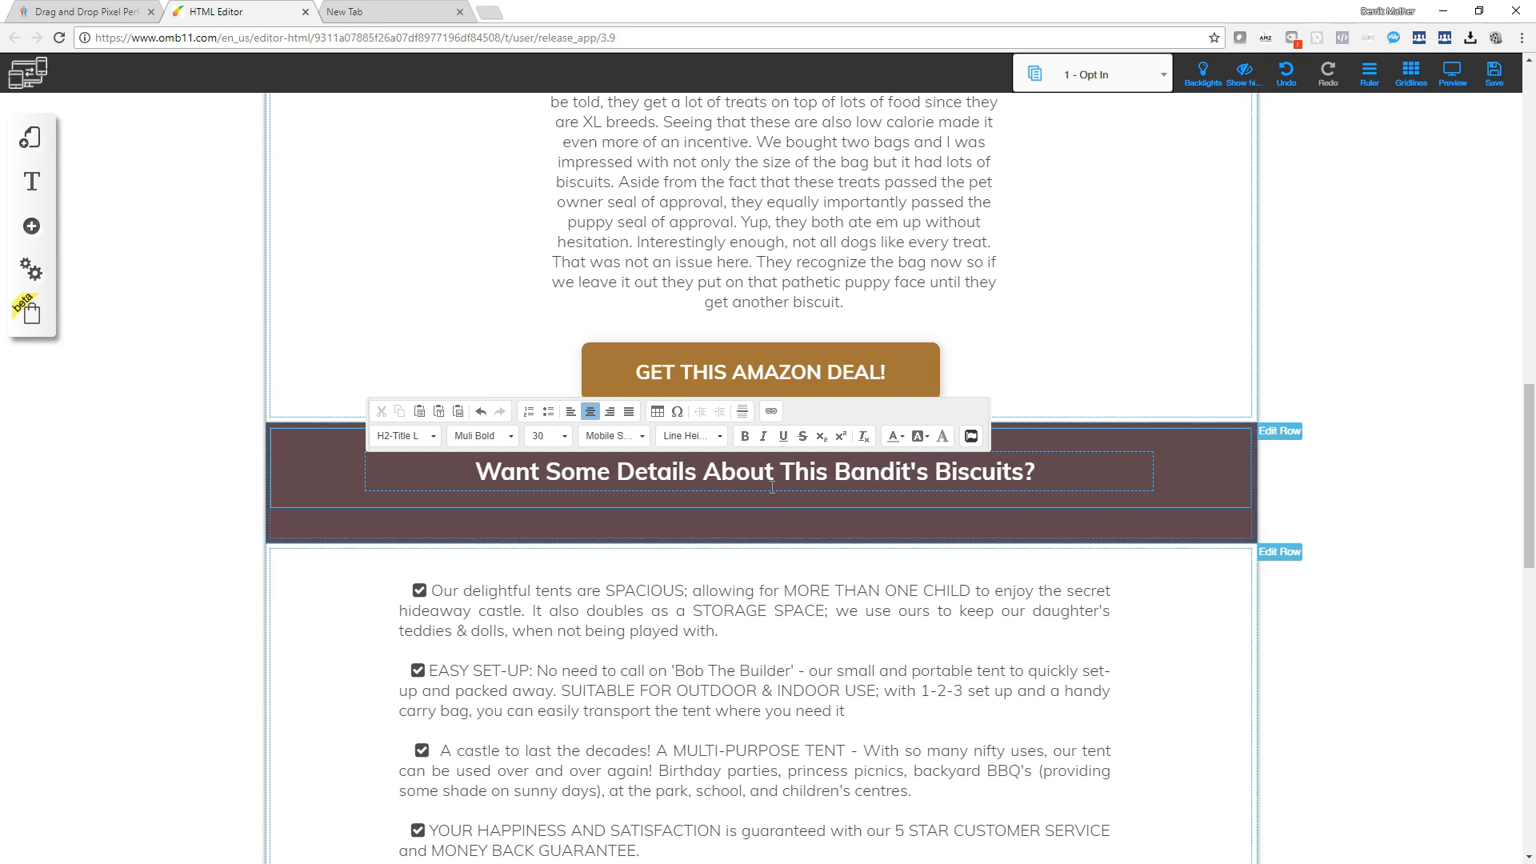
Step: Remove the word "This" so the heading reads "Want Some Details About Bandit's Biscuits?" and finish editing it
click(659, 483)
click(796, 472)
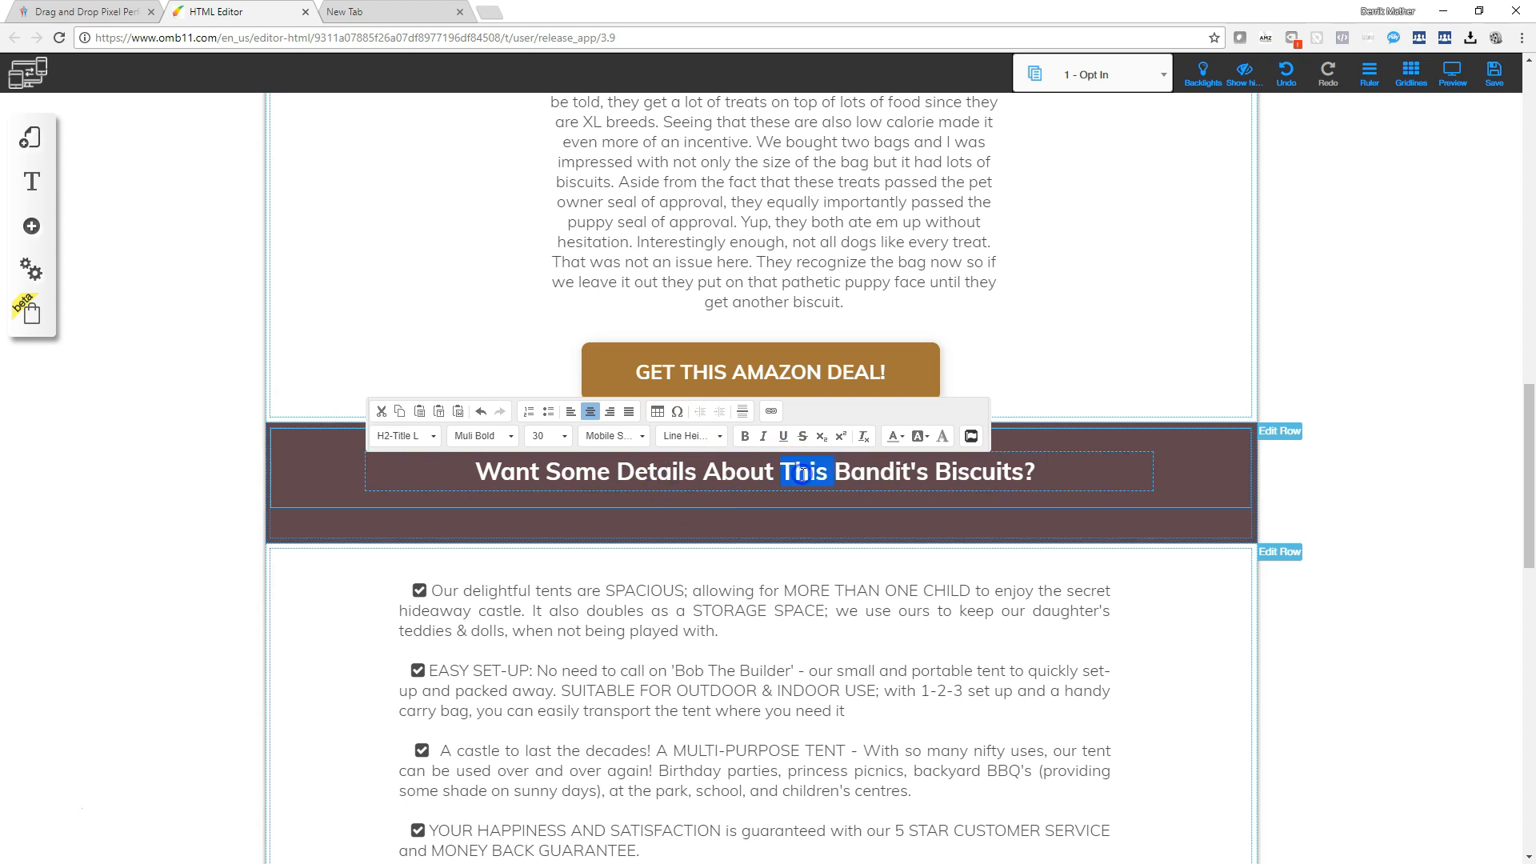
key(Delete)
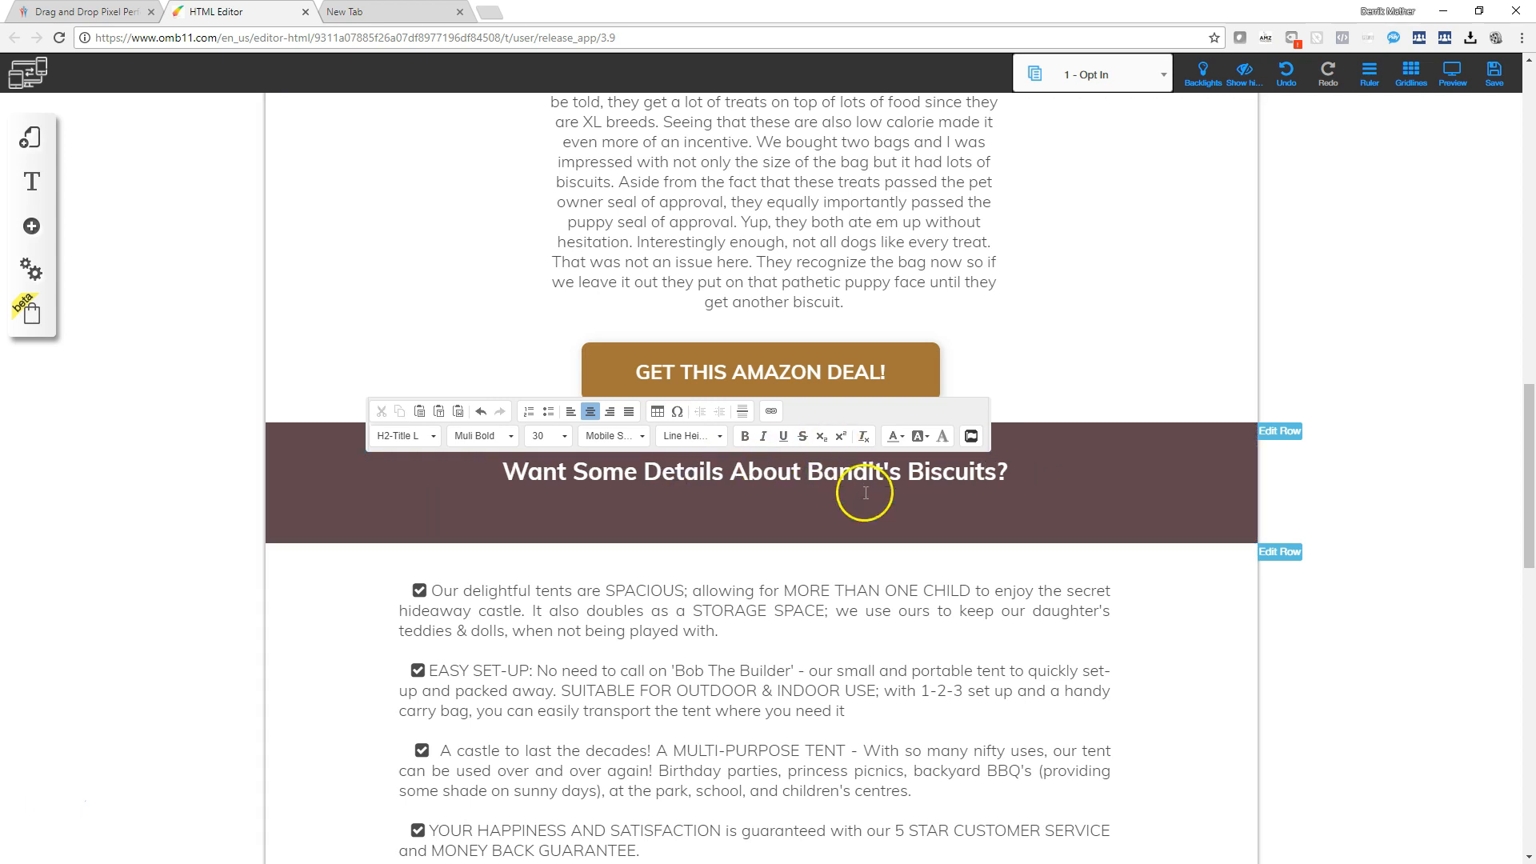
scroll(480, 568, down, 1)
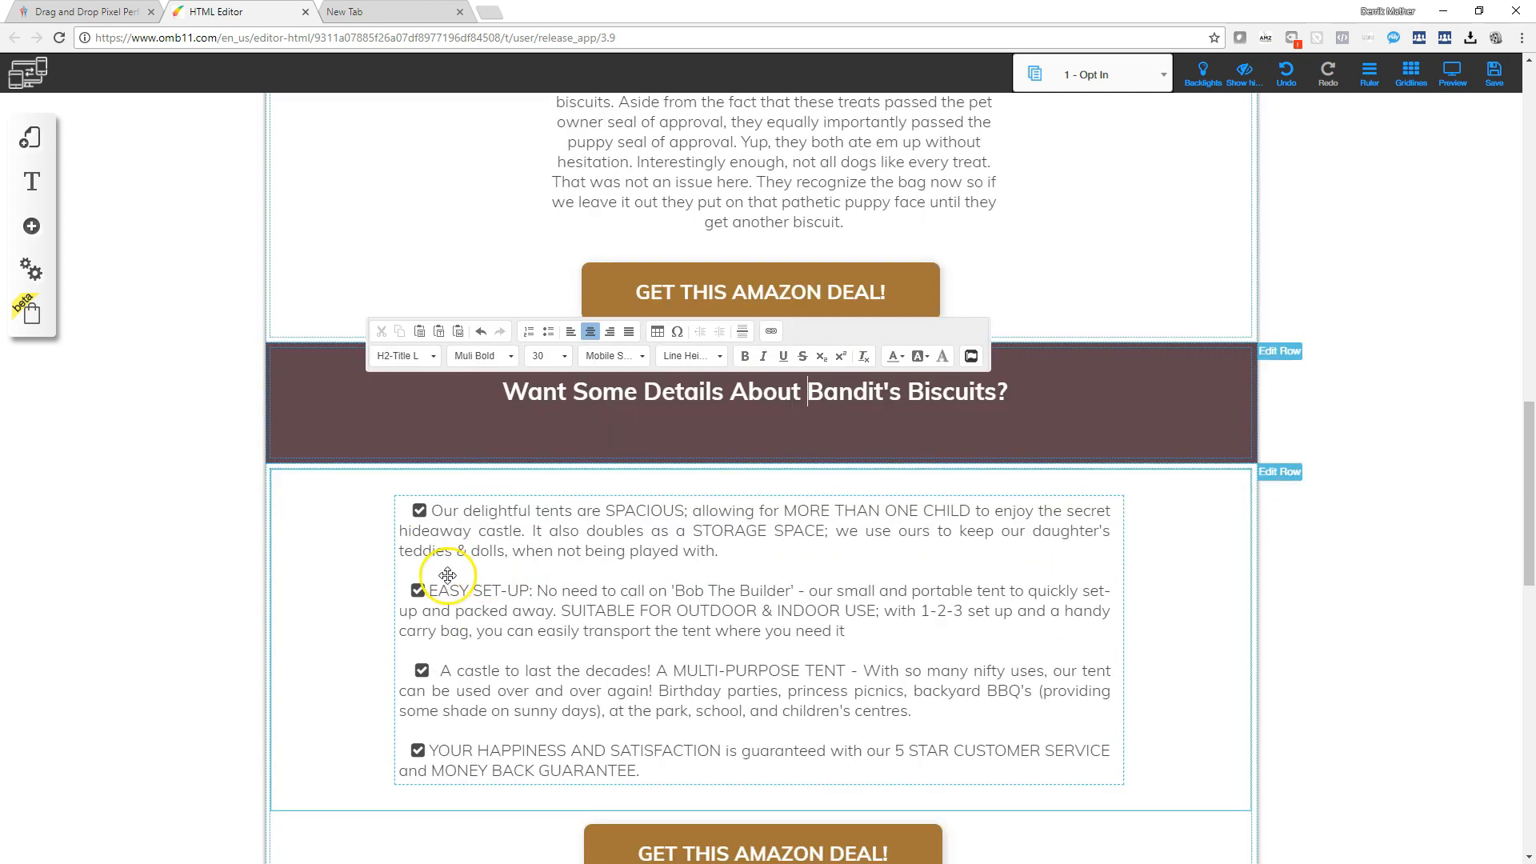
scroll(490, 534, down, 1)
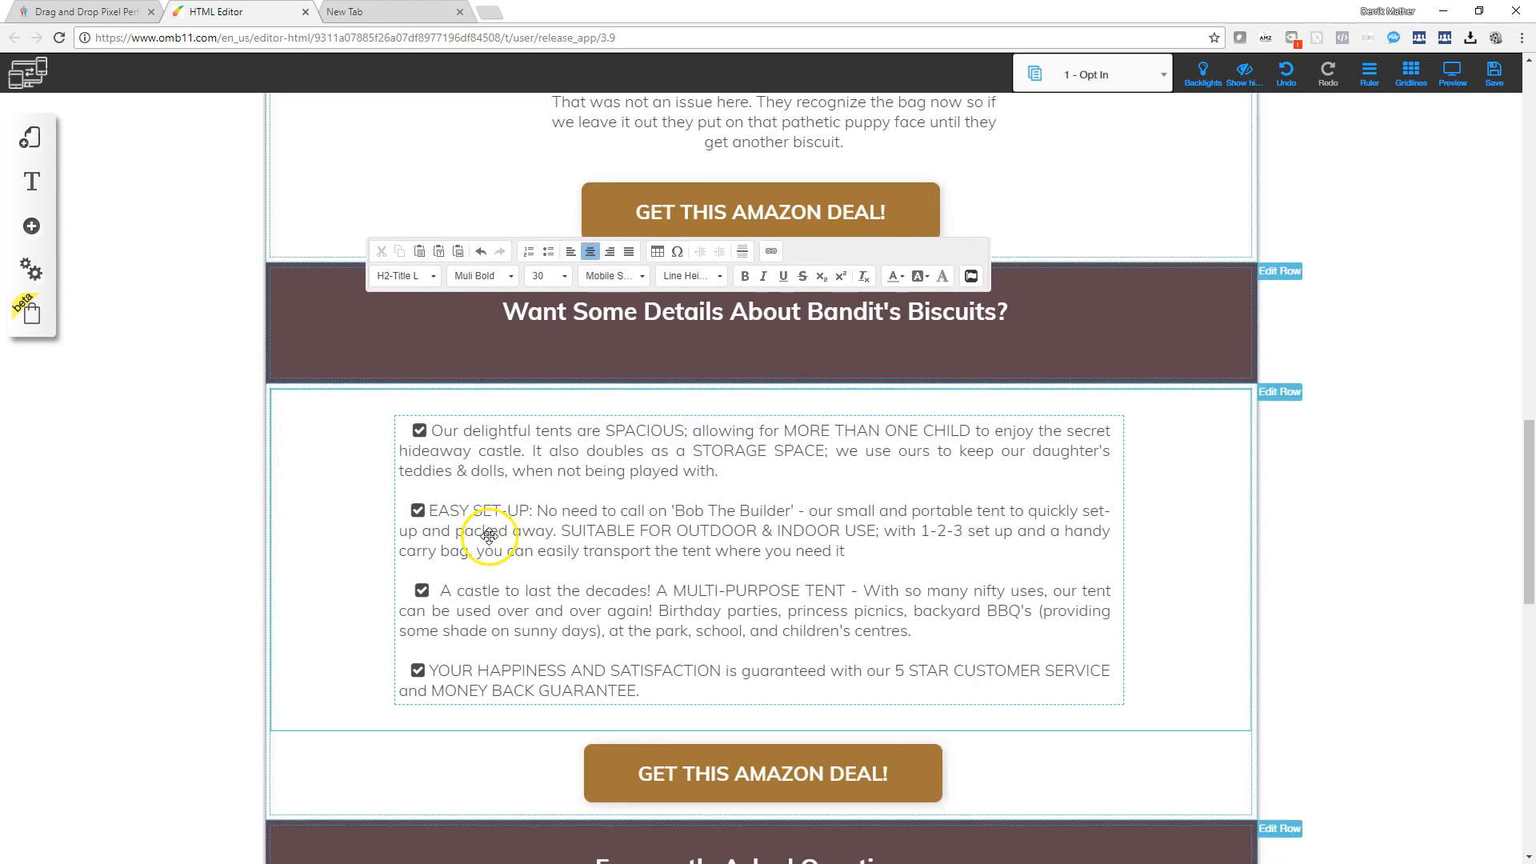
scroll(700, 490, down, 1)
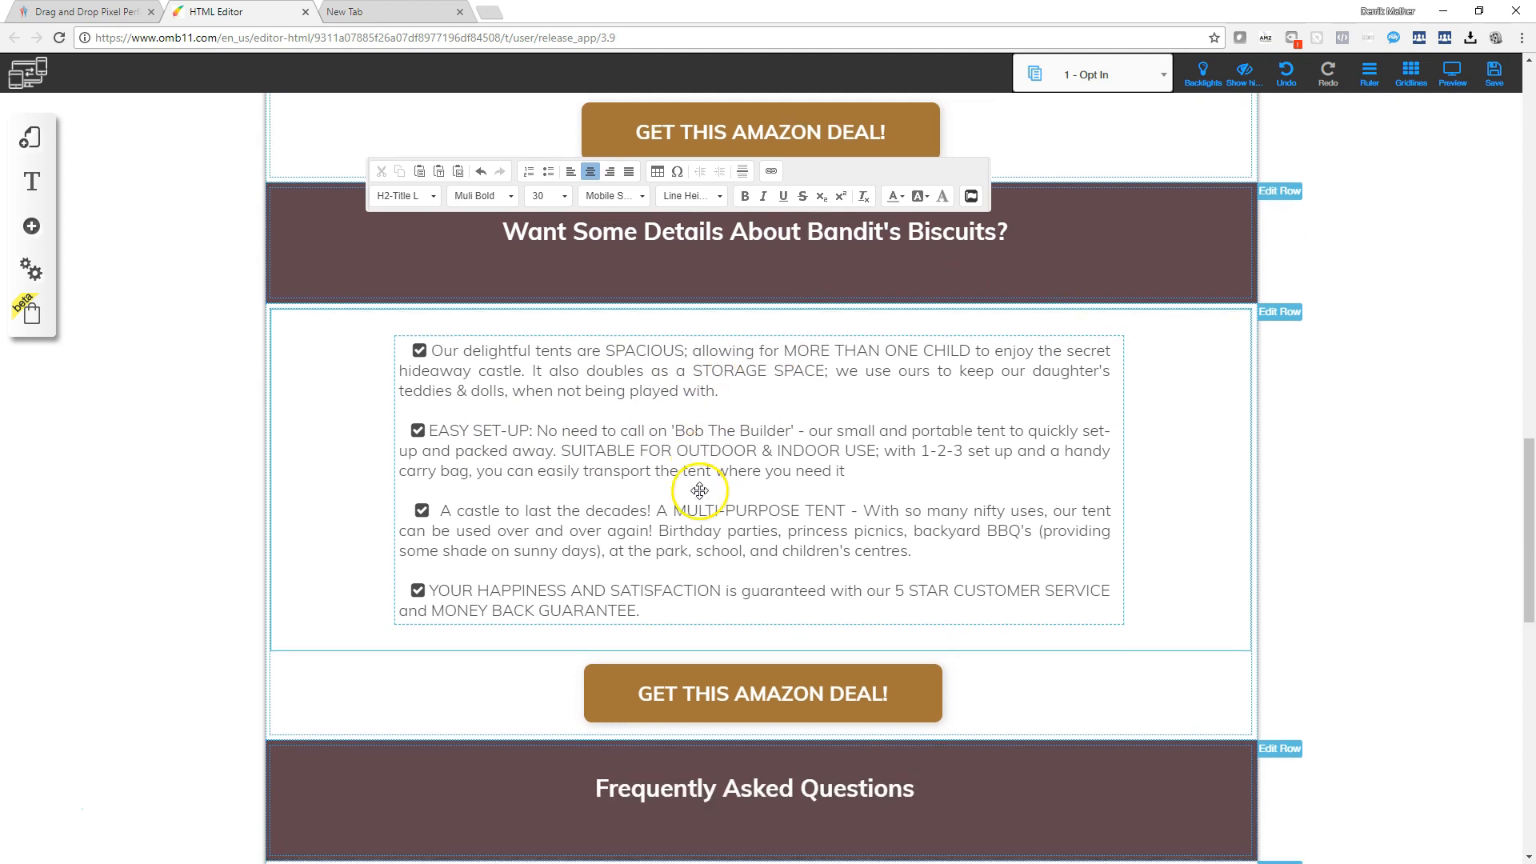
click(678, 439)
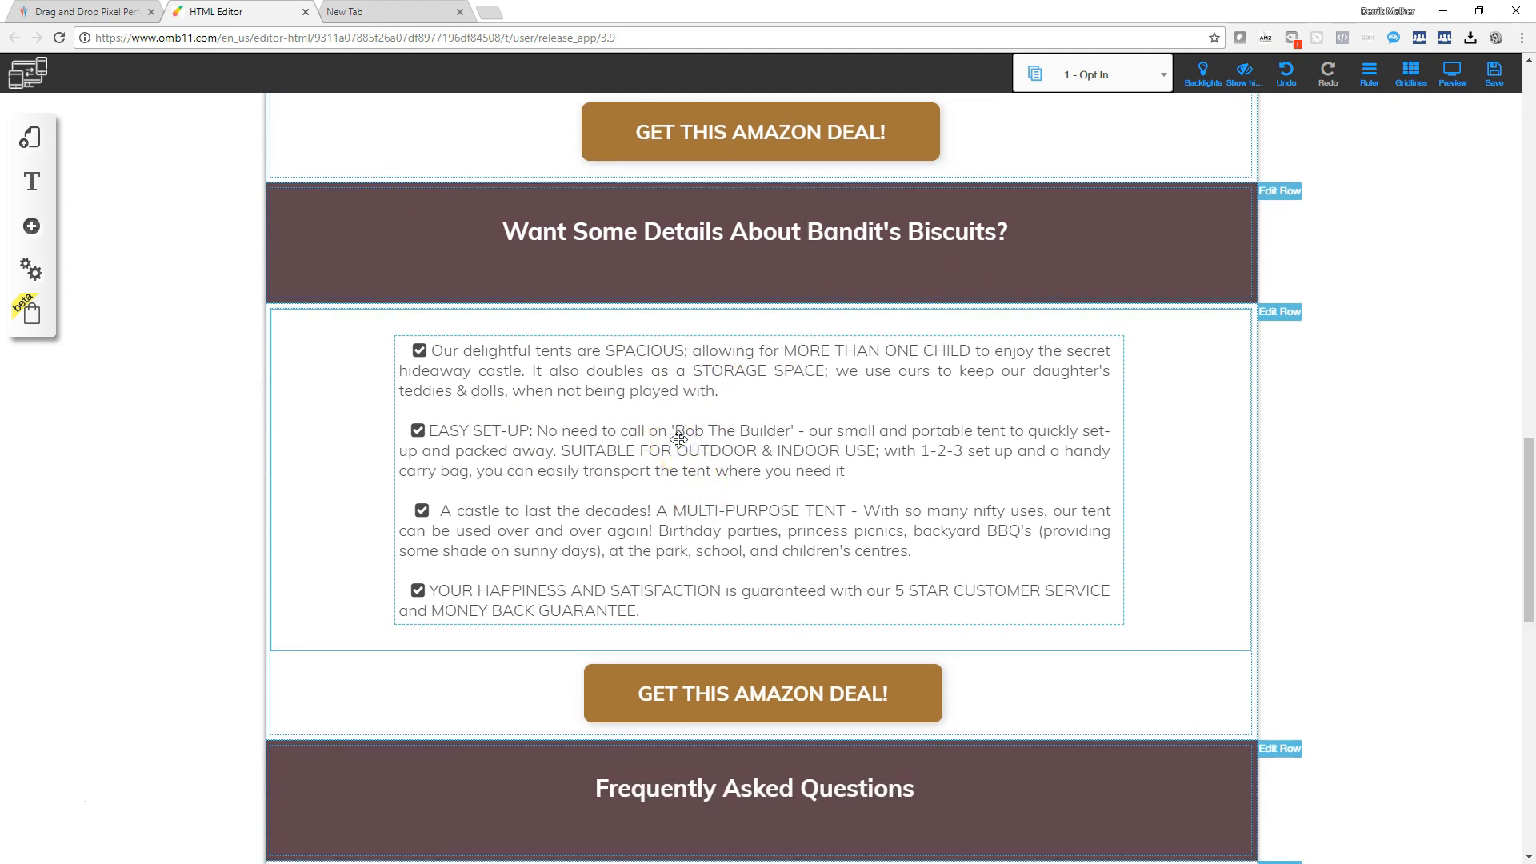
Step: Switch to the Bandit's Biscuits listing on Amazon and copy all of its feature bullets, from PEANUT BUTTER to MONEY BACK GUARANTEE
scroll(636, 496, down, 1)
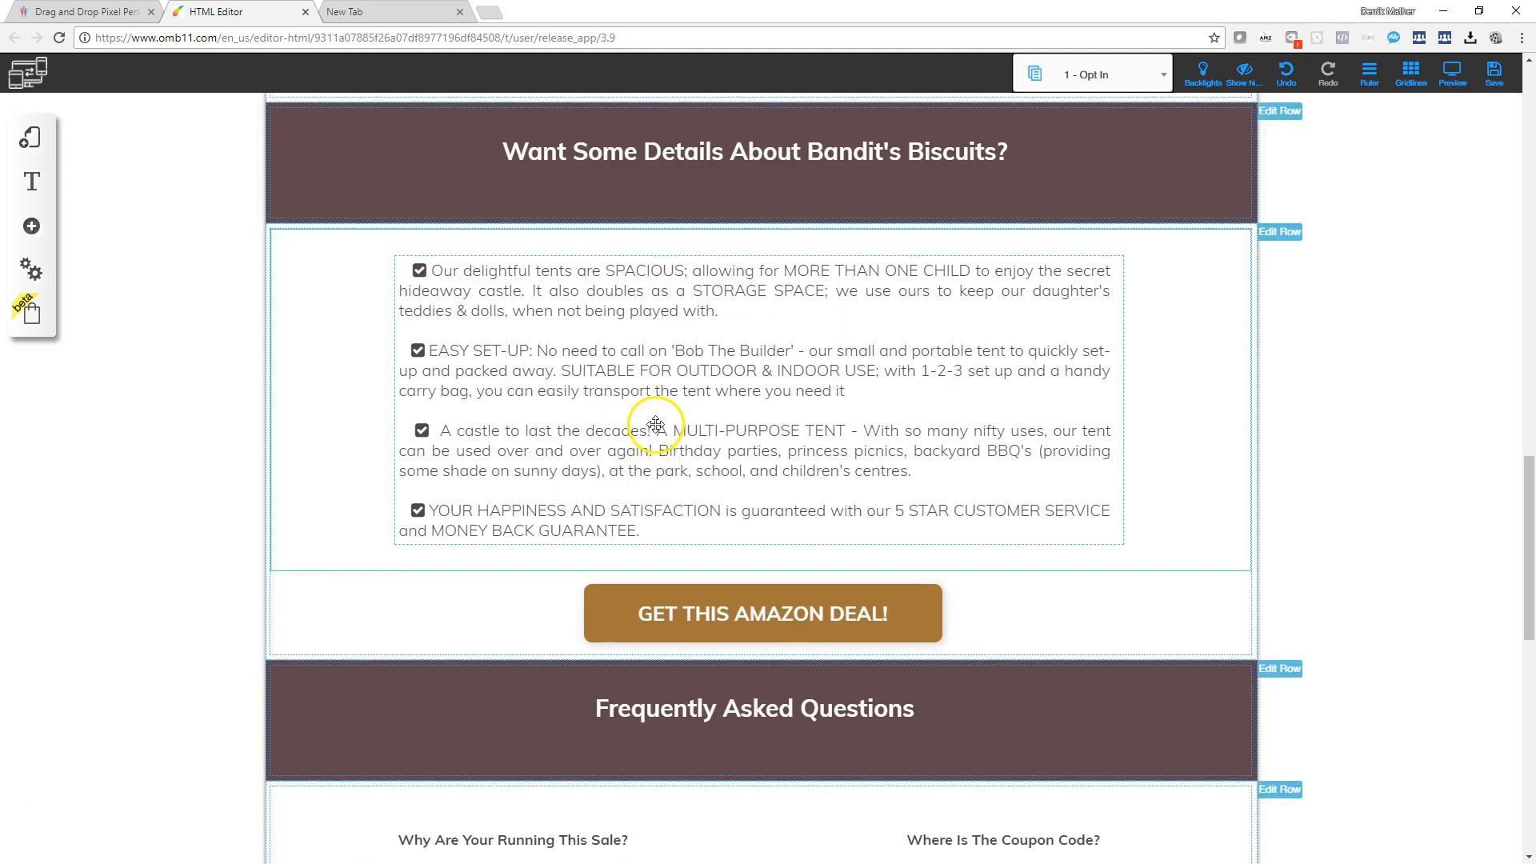
scroll(617, 455, up, 2)
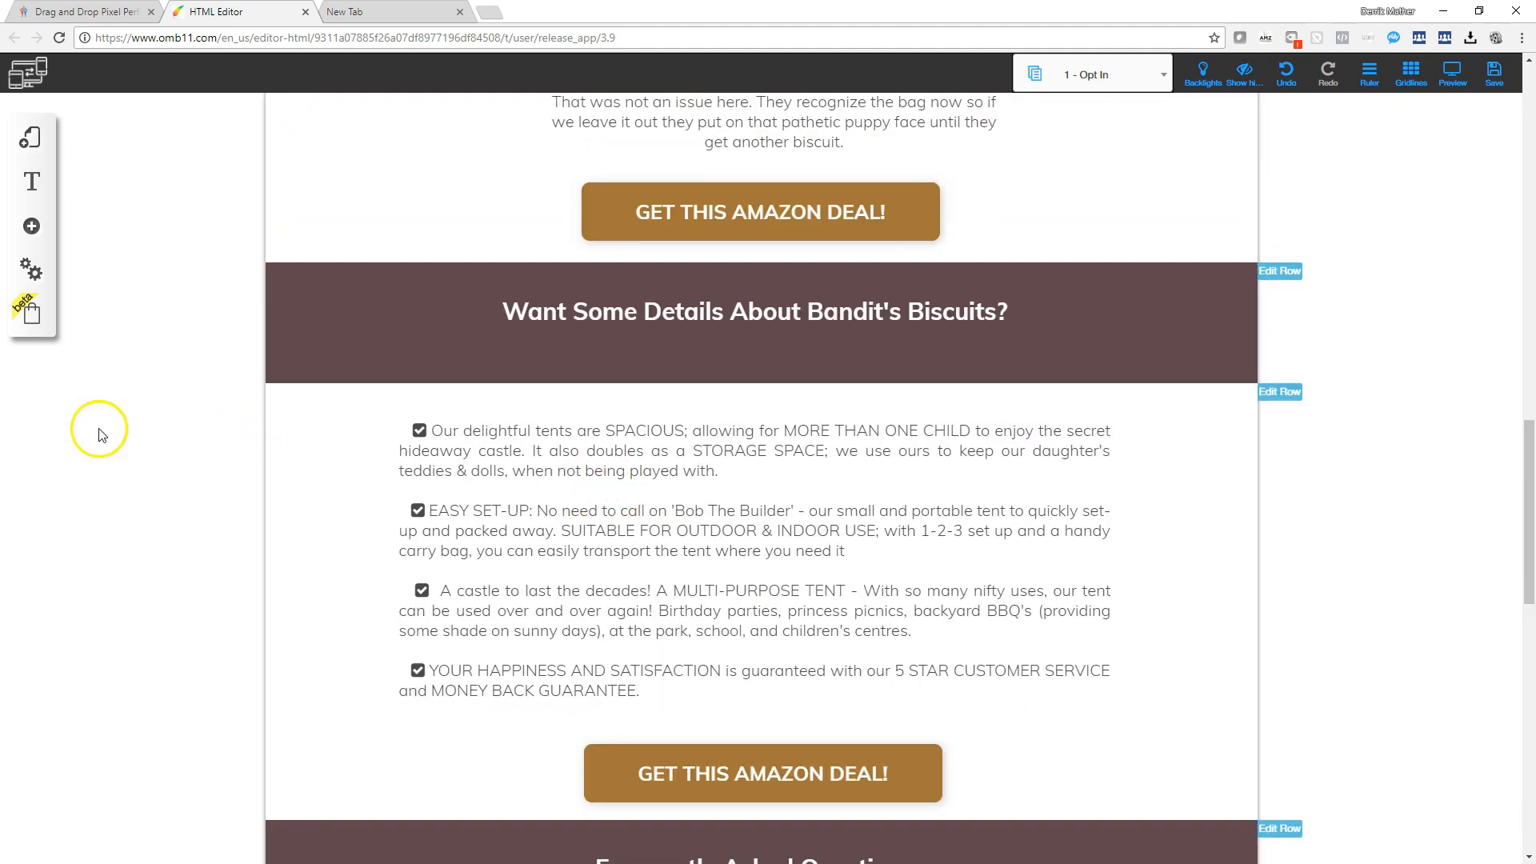
drag(0, 88, 711, 9)
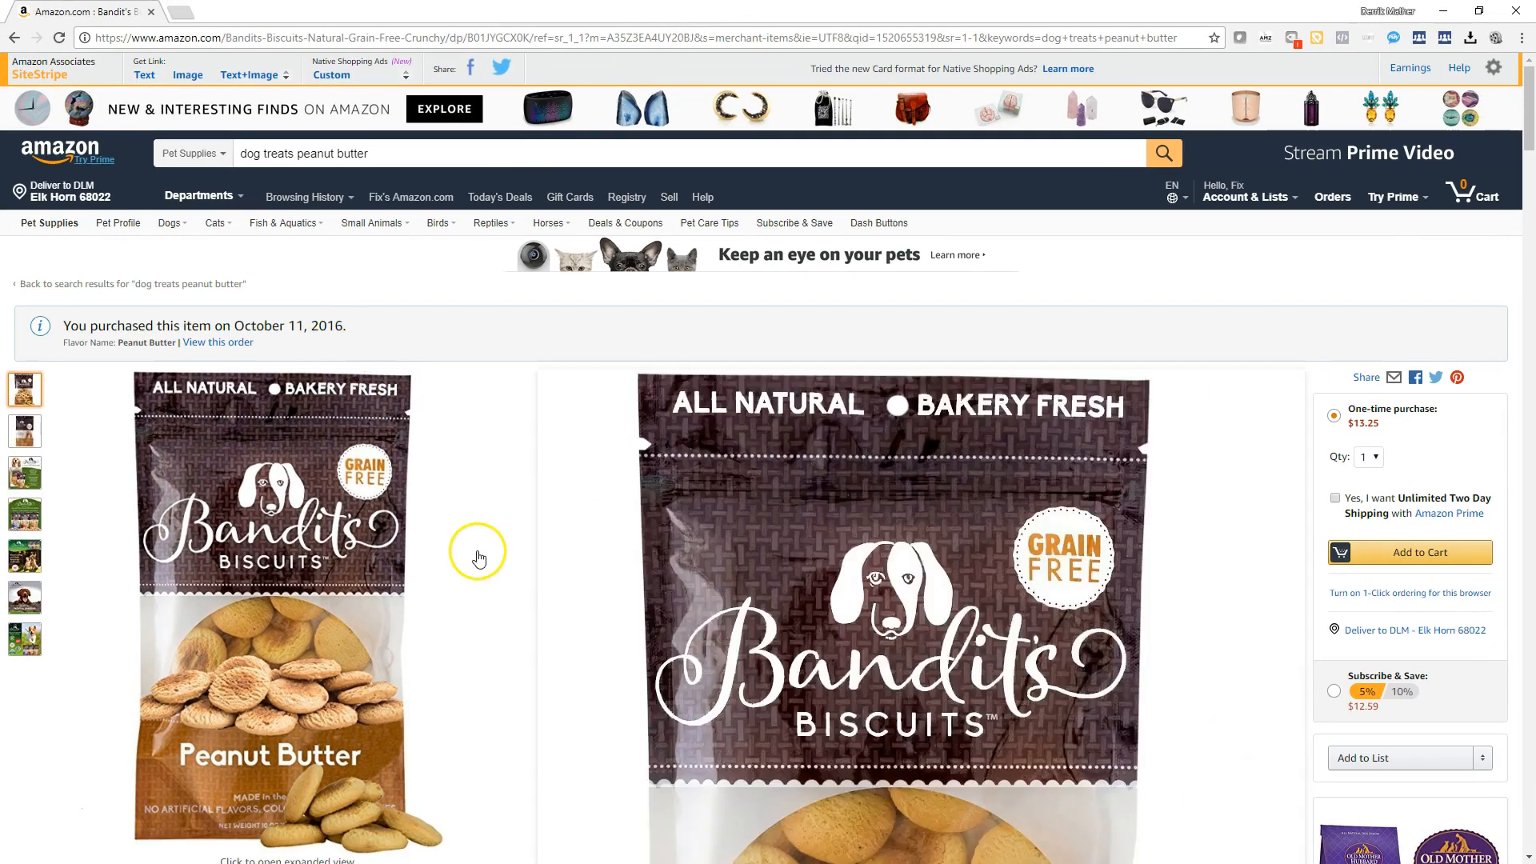
scroll(484, 536, down, 4)
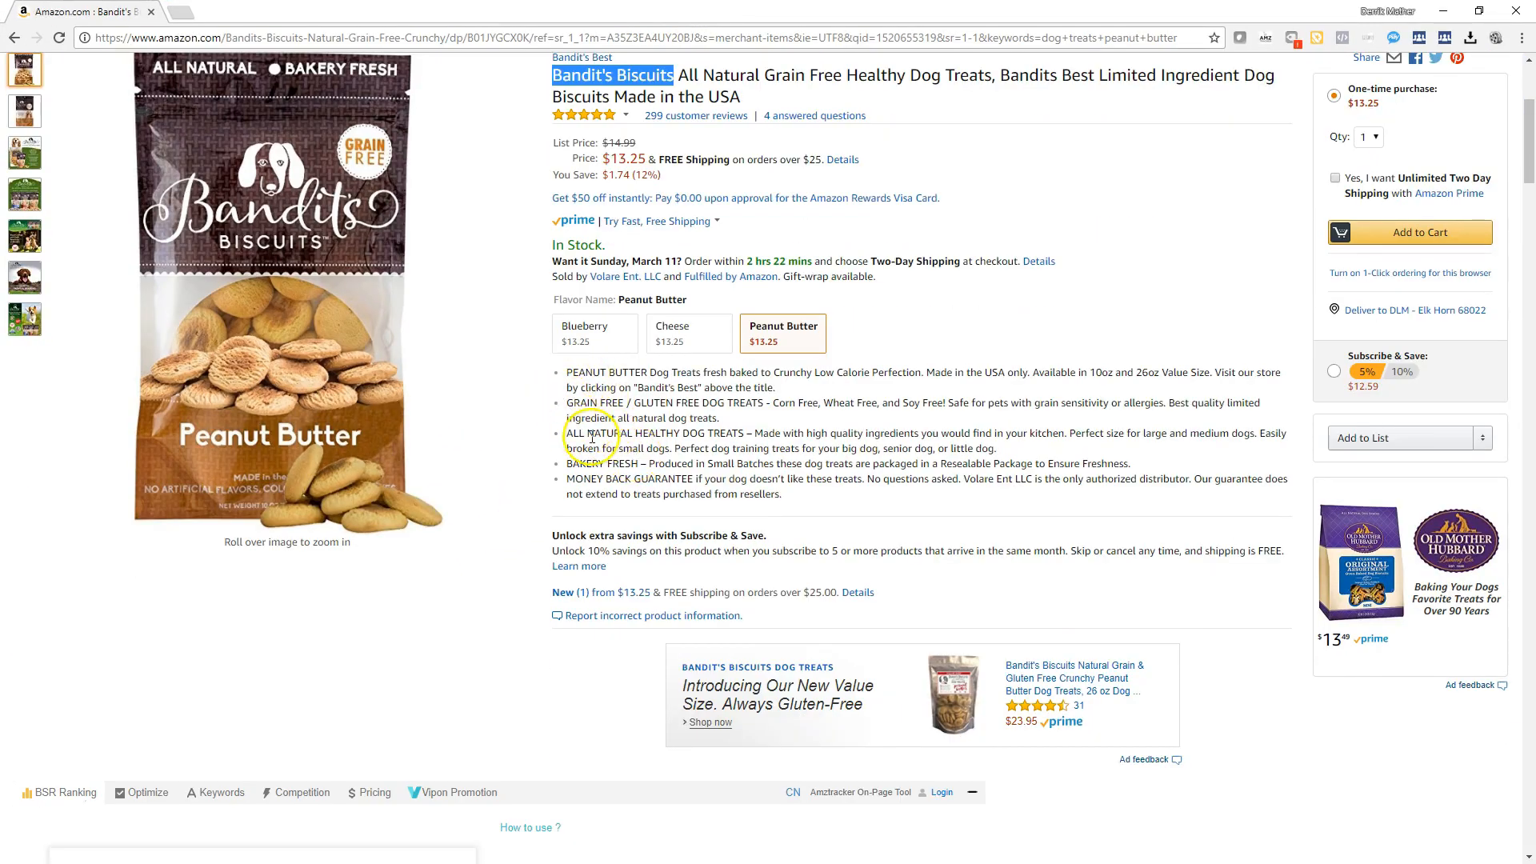
scroll(591, 438, up, 3)
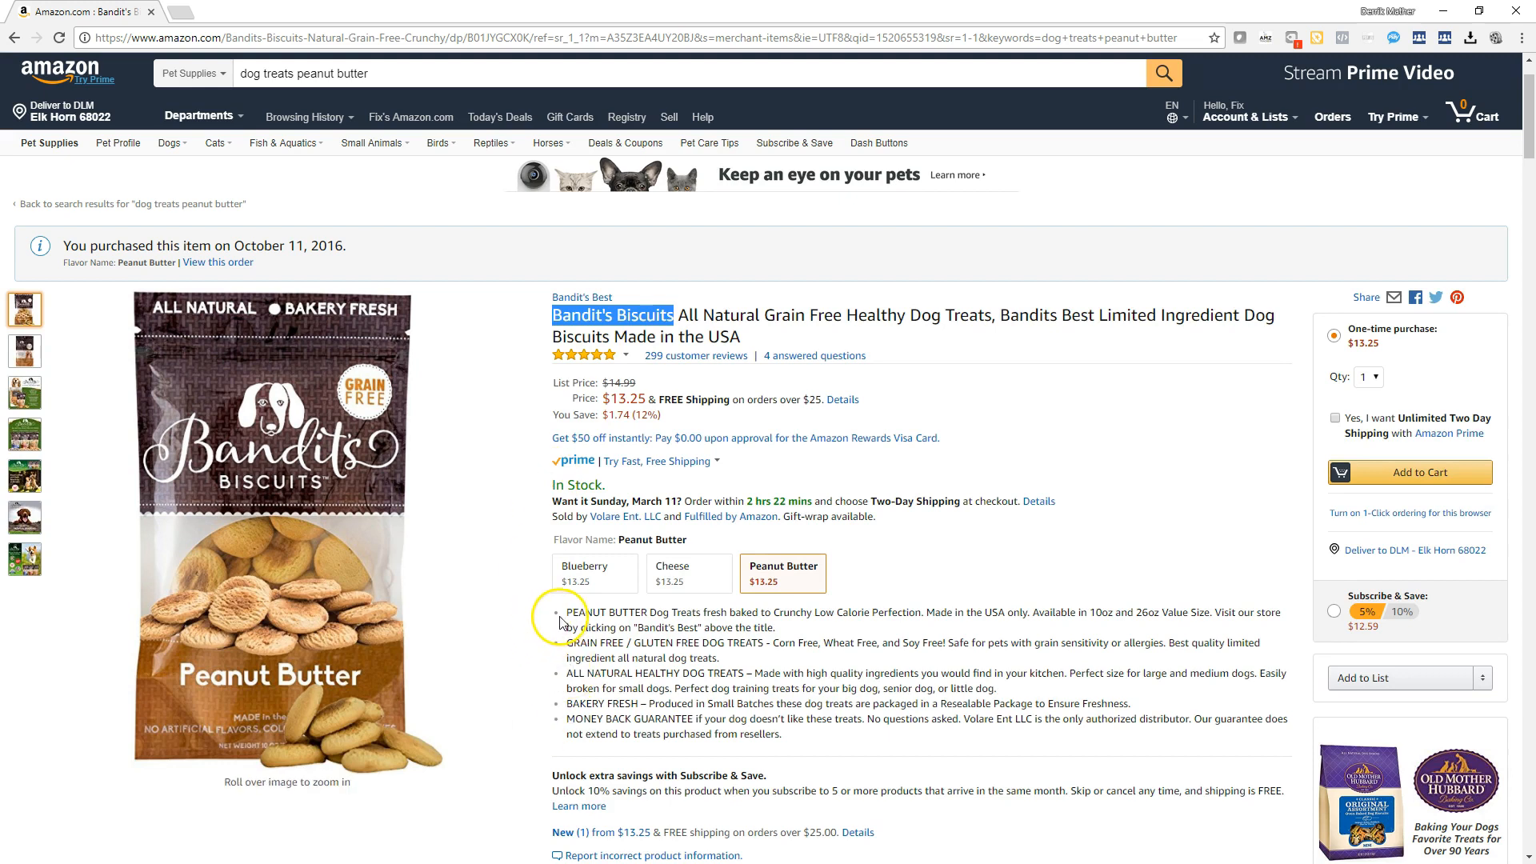
drag(562, 620, 828, 754)
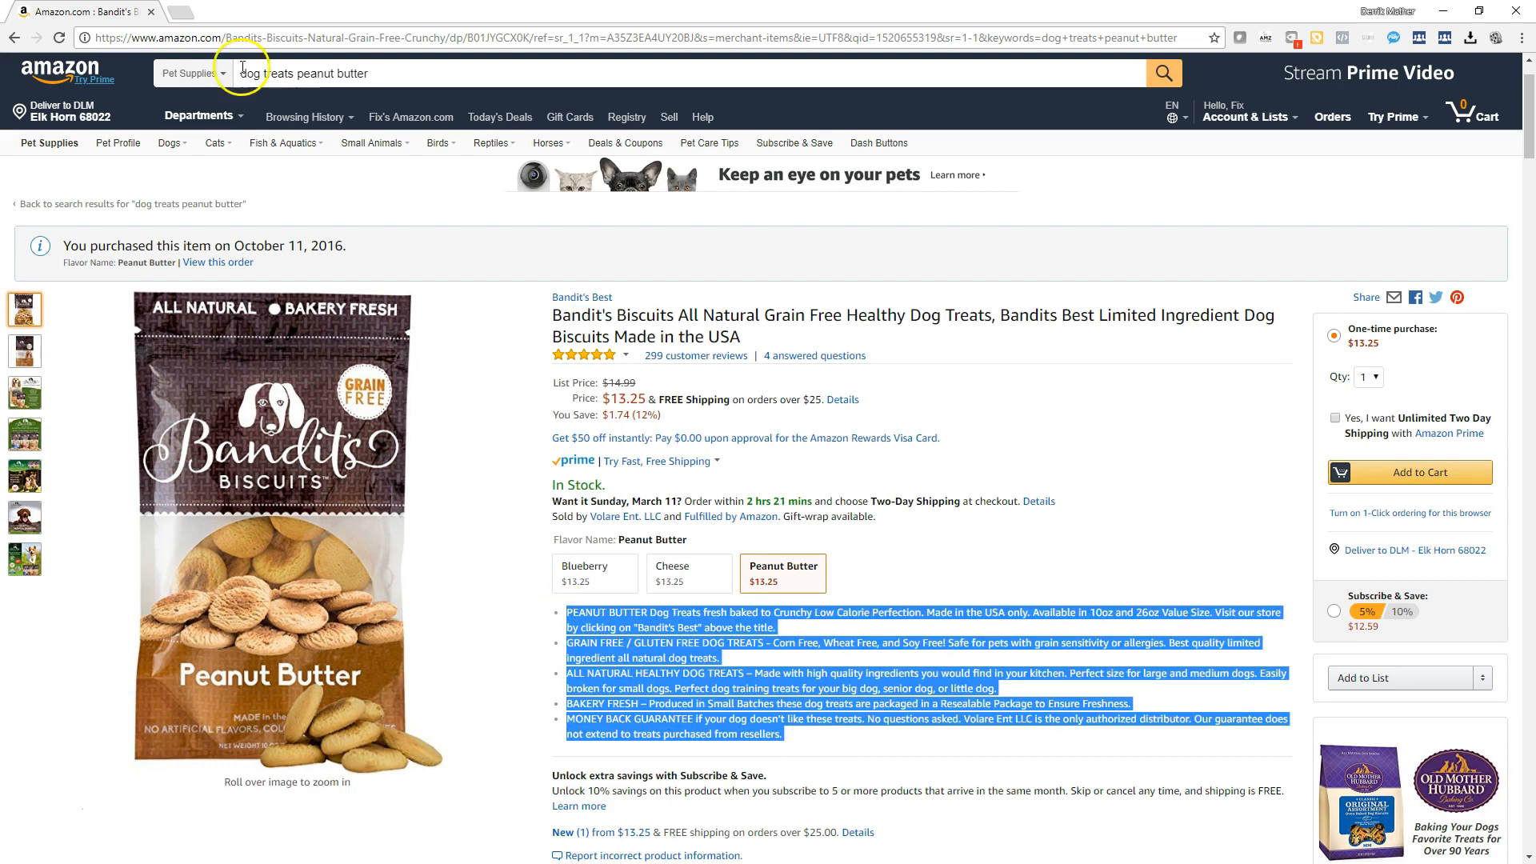
Step: Return to the Builderall editor and replace the tent description under the details heading with the copied Bandit's Biscuits feature bullets
drag(718, 19, 0, 48)
click(622, 568)
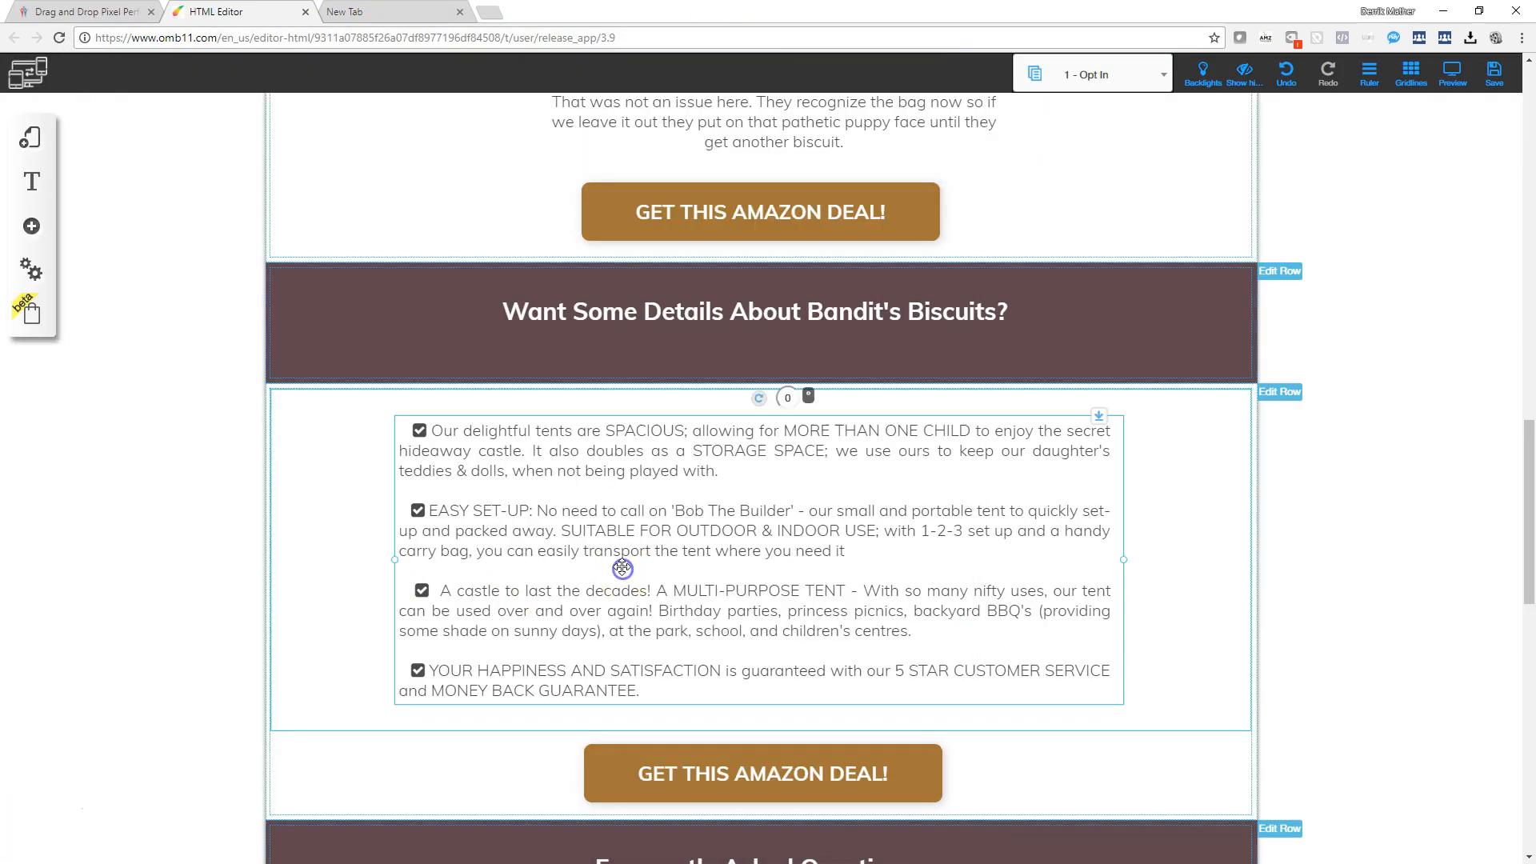
click(699, 373)
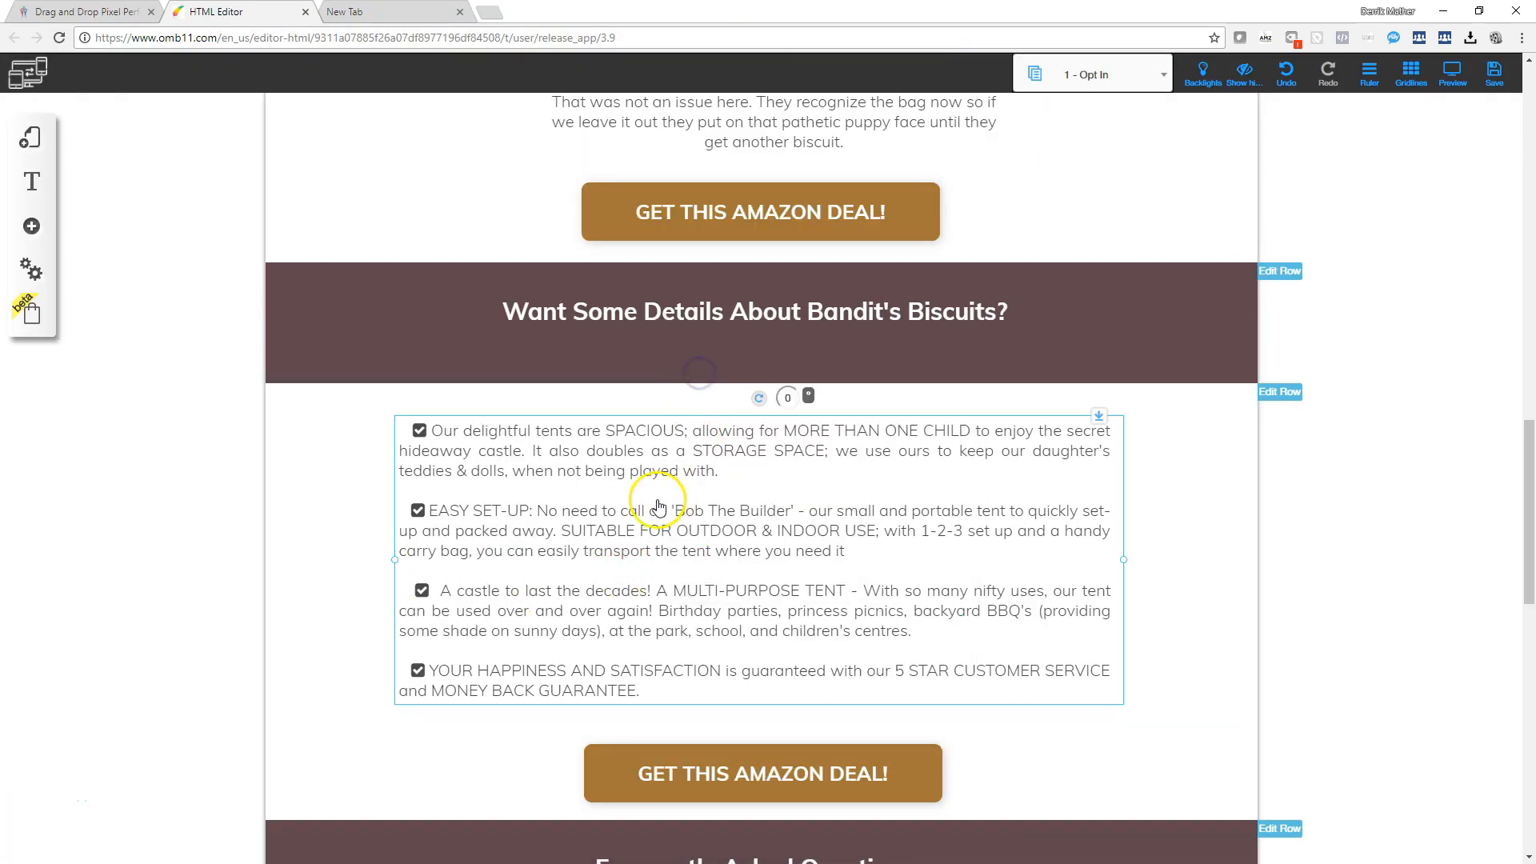
key(ctrl+a)
key(Delete)
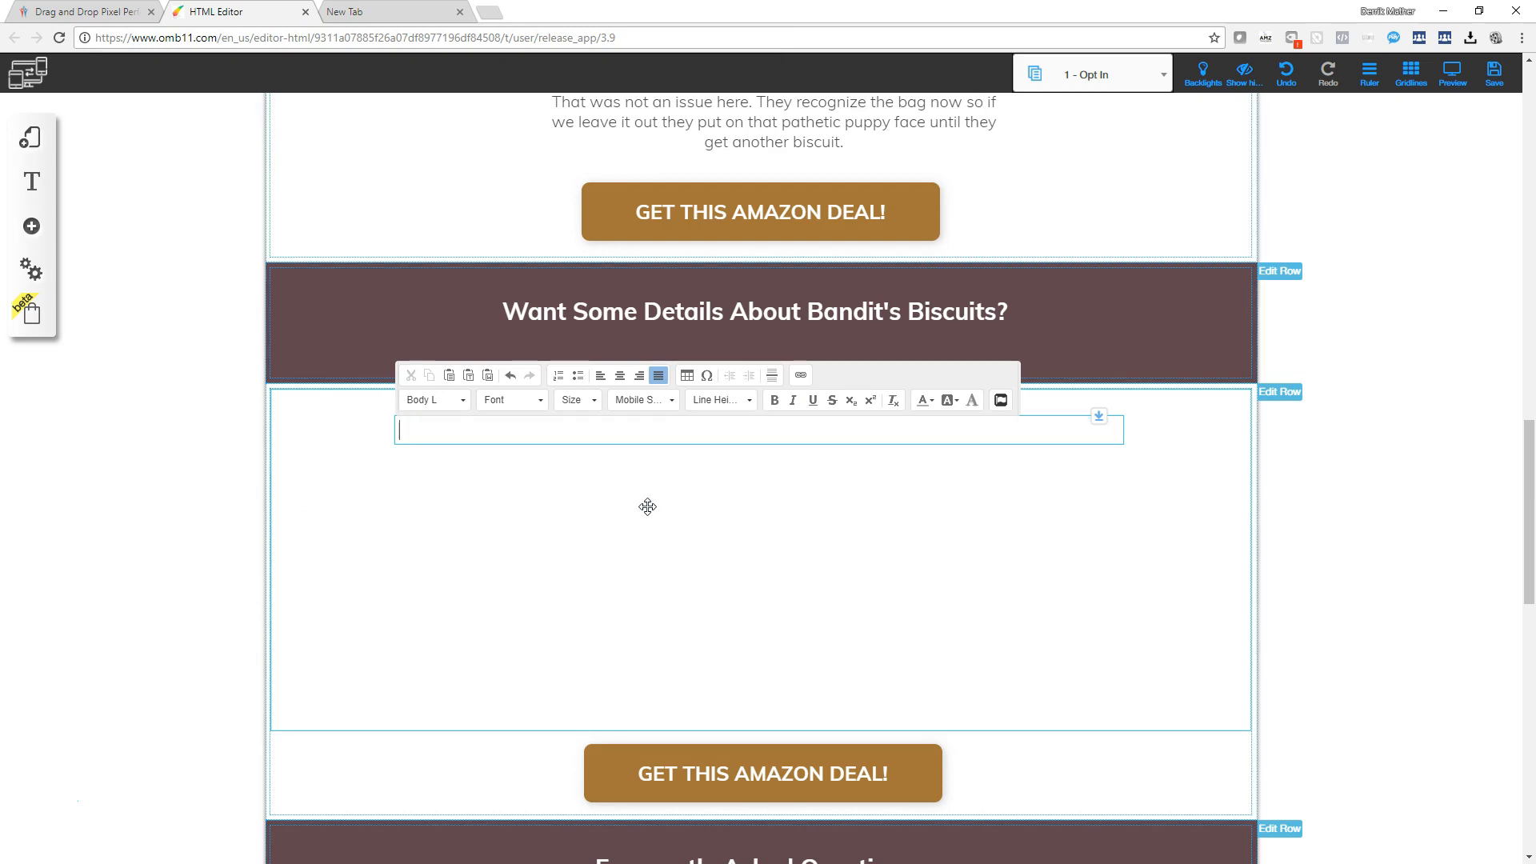
text(PEANUT BUTTER Dog Treats fresh baked to Crunchy Low Calorie Perfection. Made in the USA only. Available in 10oz and 26oz Value Size. Visit our store by clicking on "Bandit's Best" above the title. GRAIN FREE / GLUTEN FREE DOG TREATS - Corn Free! Wheat Free! and Soy Free! Safe for pets with grain sensitivity or allergies. Best quality limited ingredient all natural dog treats. ALL NATURAL HEALTHY DOG TREATS – Made with high quality ingredients you would find in your kitchen. Perfect size for large and medium dogs. Easily broken for small dogs. Perfect dog training treats for your big dog, senior dog, or little dog. BAKERY FRESH – Produced in Small Batches these dog treats are packaged in a Resealable Package to Ensure Freshness. MONEY BACK GUARANTEE if your dog doesn't like these treats. No questions asked. Volare Ent LLC is the only authorized distributor. Our guarantee does not extend to treats purchased from resellers.)
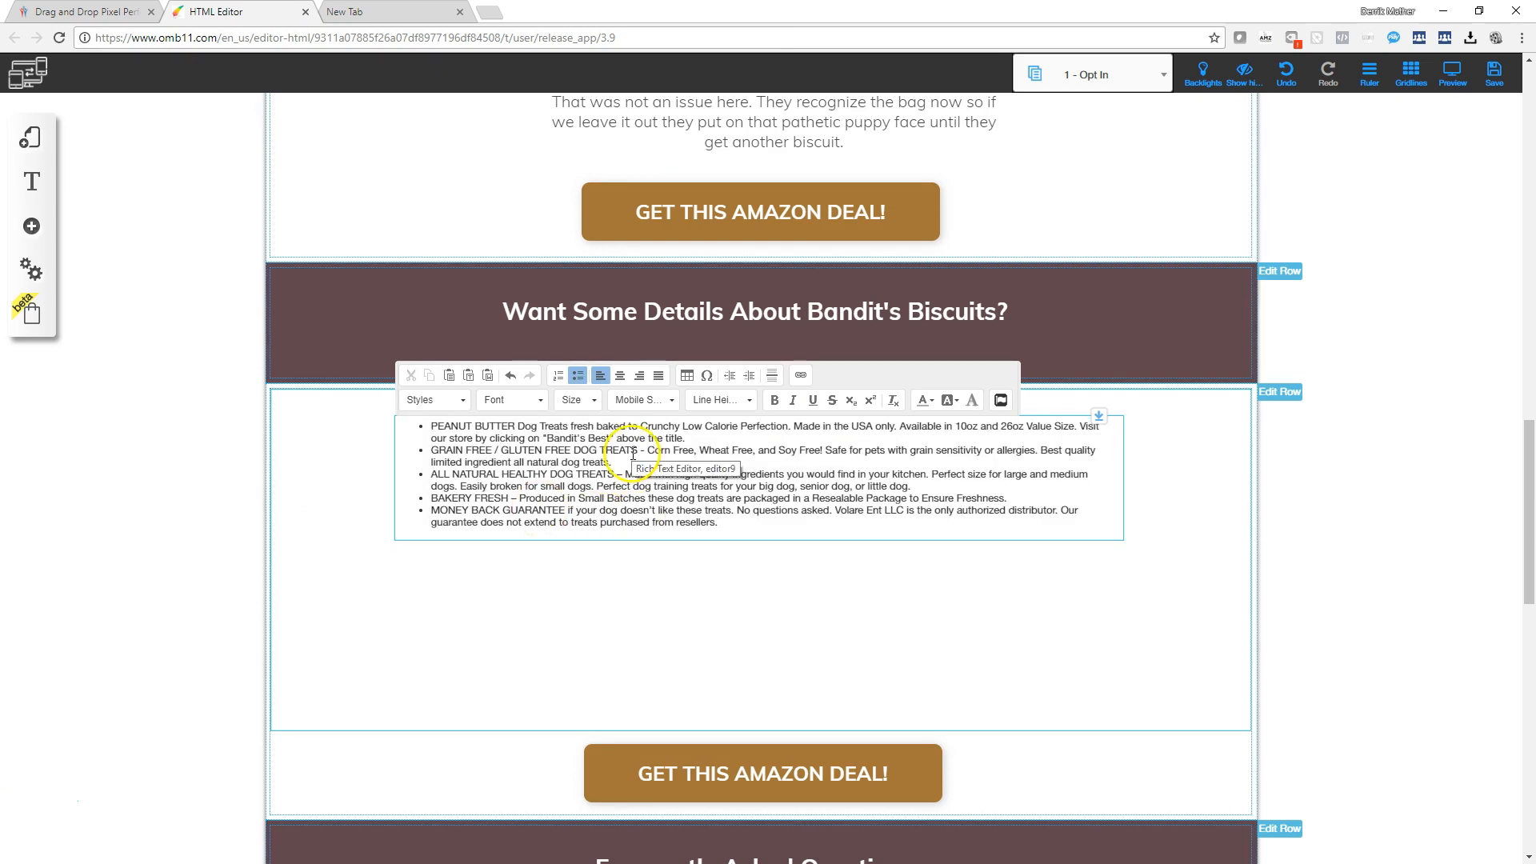
Step: Insert a blank line between each of the pasted product bullets
click(692, 441)
key(Return)
key(Return)
click(631, 484)
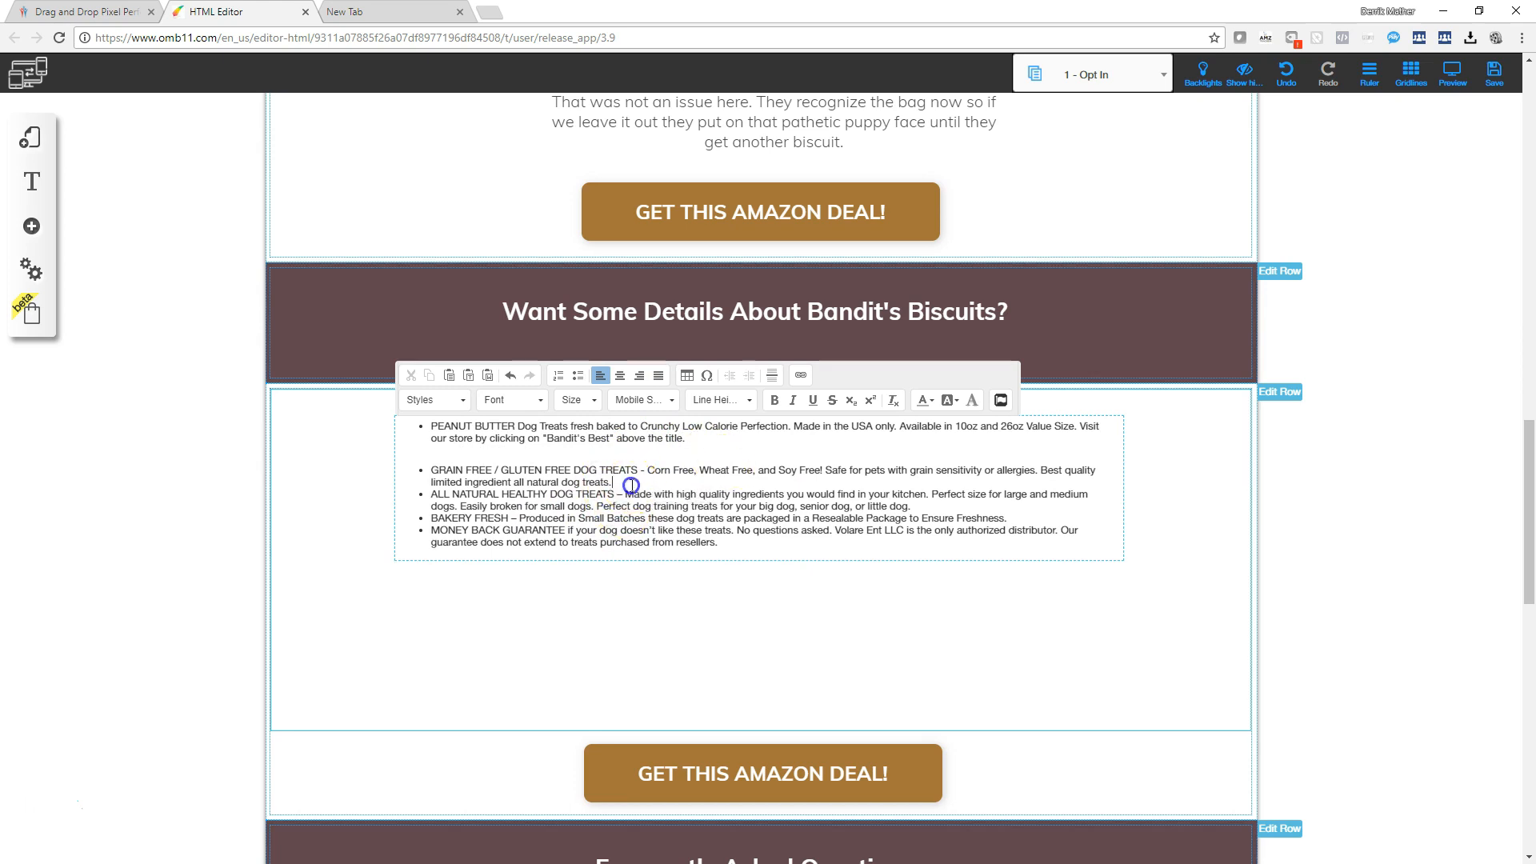
key(Return)
key(Return)
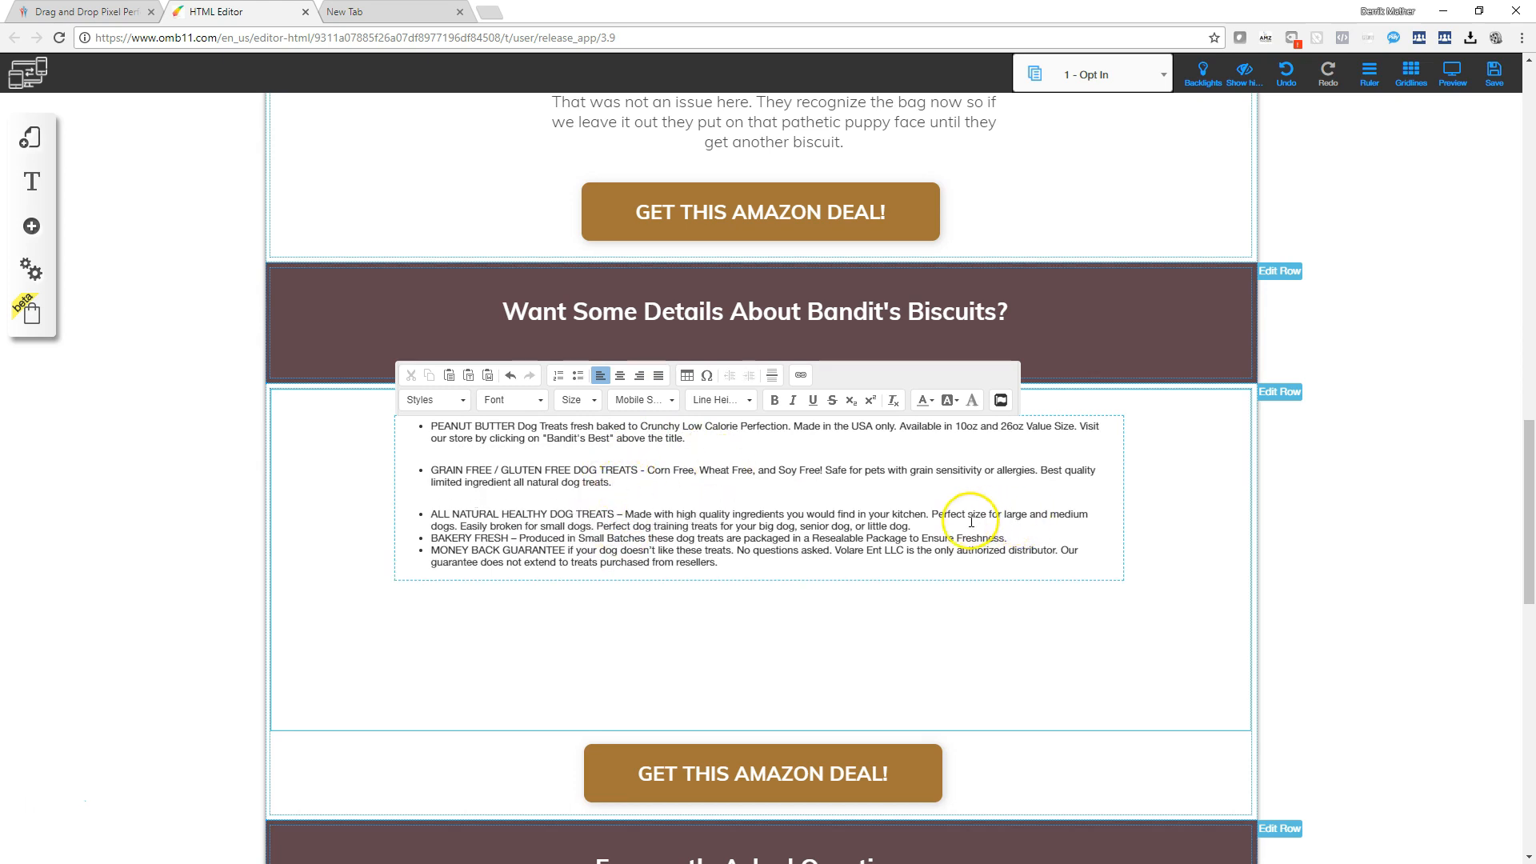
key(Return)
key(Return)
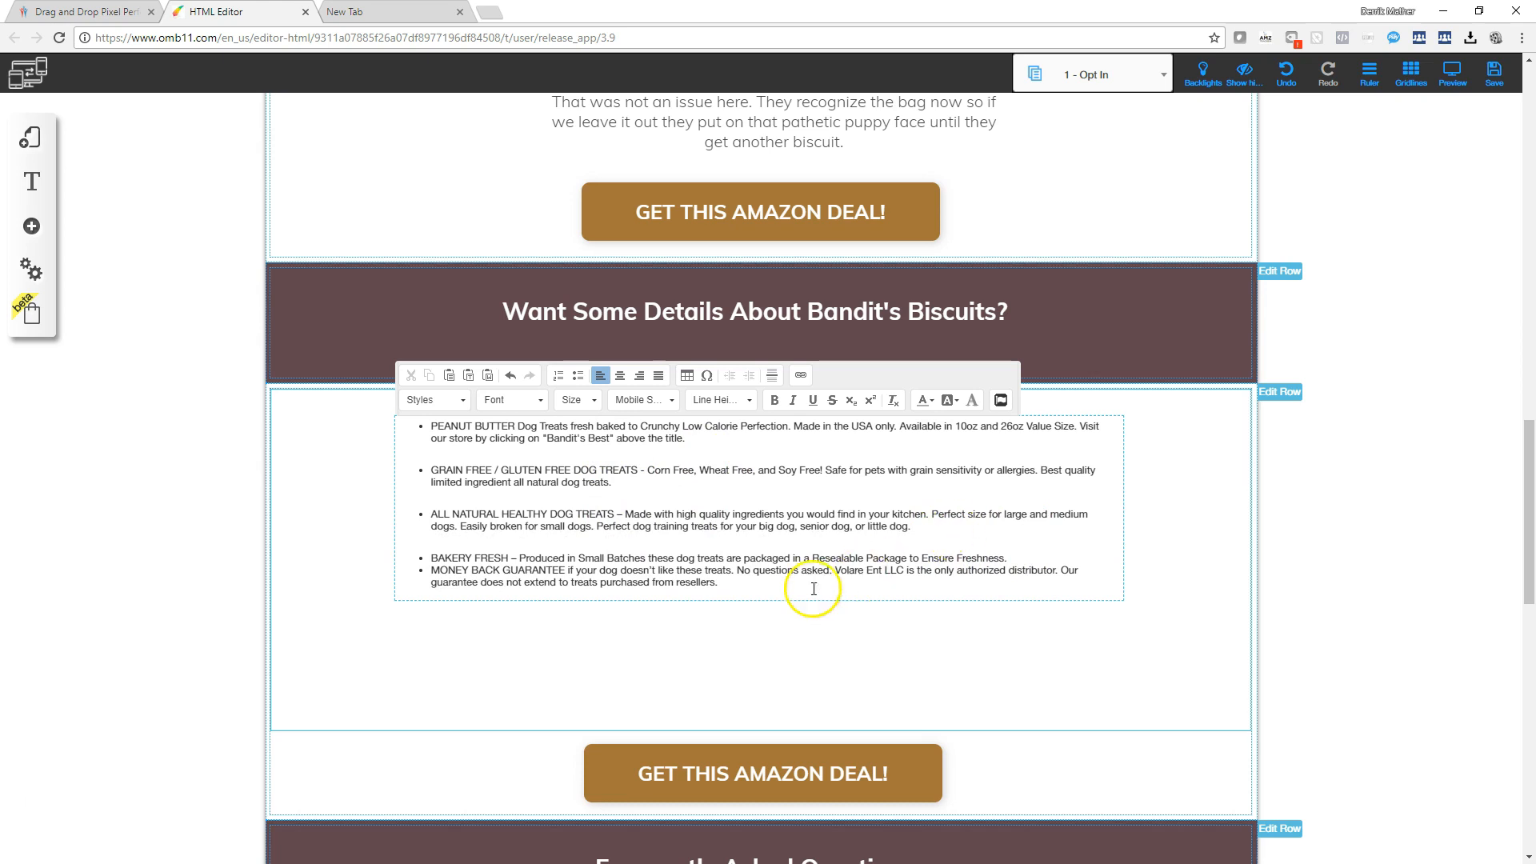
click(1019, 554)
key(Return)
key(Return)
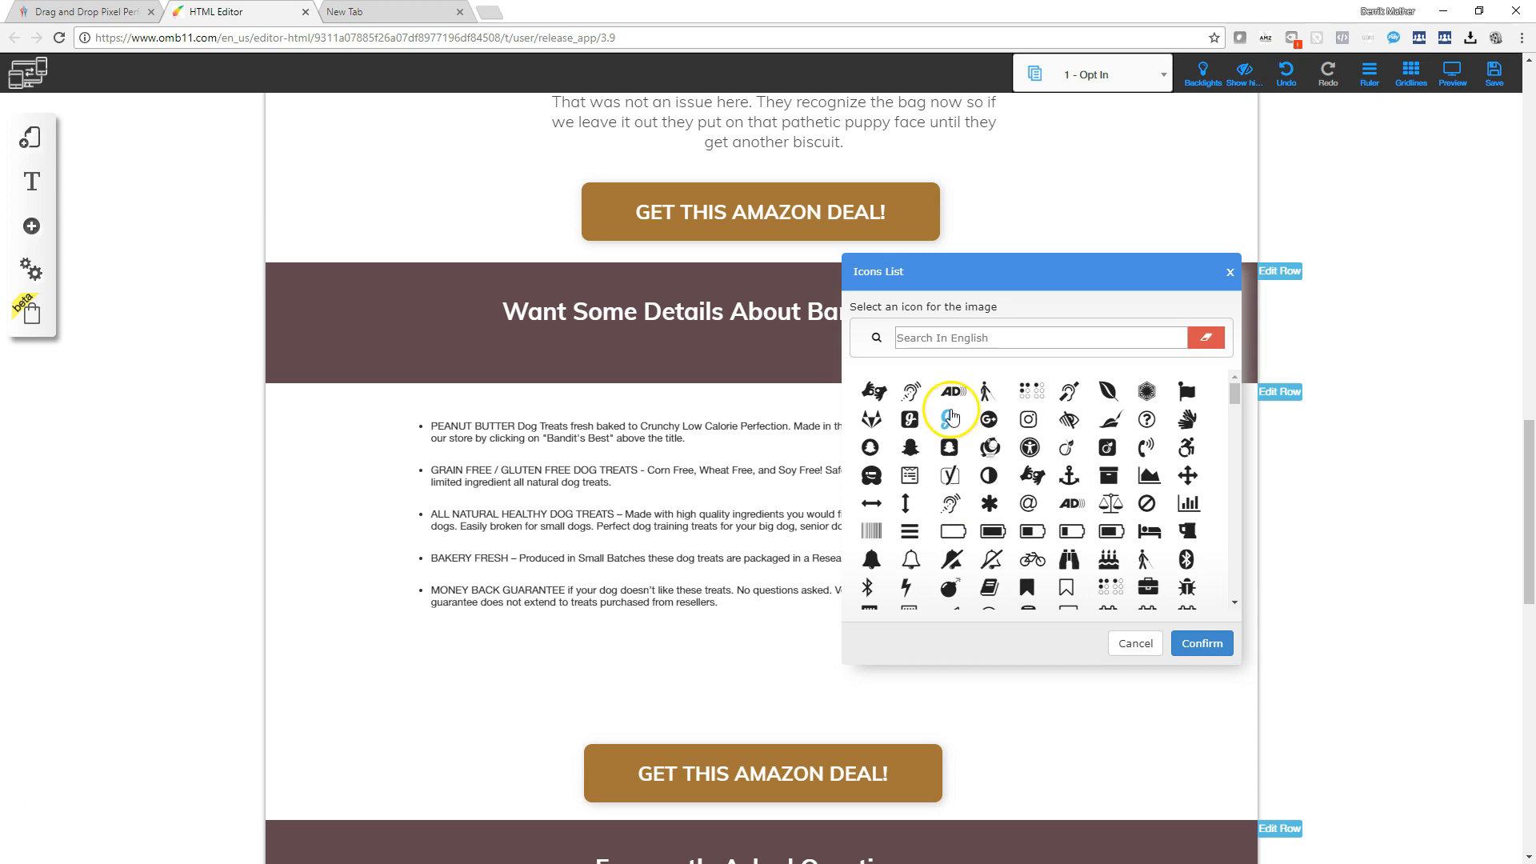
Step: Dismiss the icon list without inserting an icon and try font size 25 on all the product bullets
click(1028, 502)
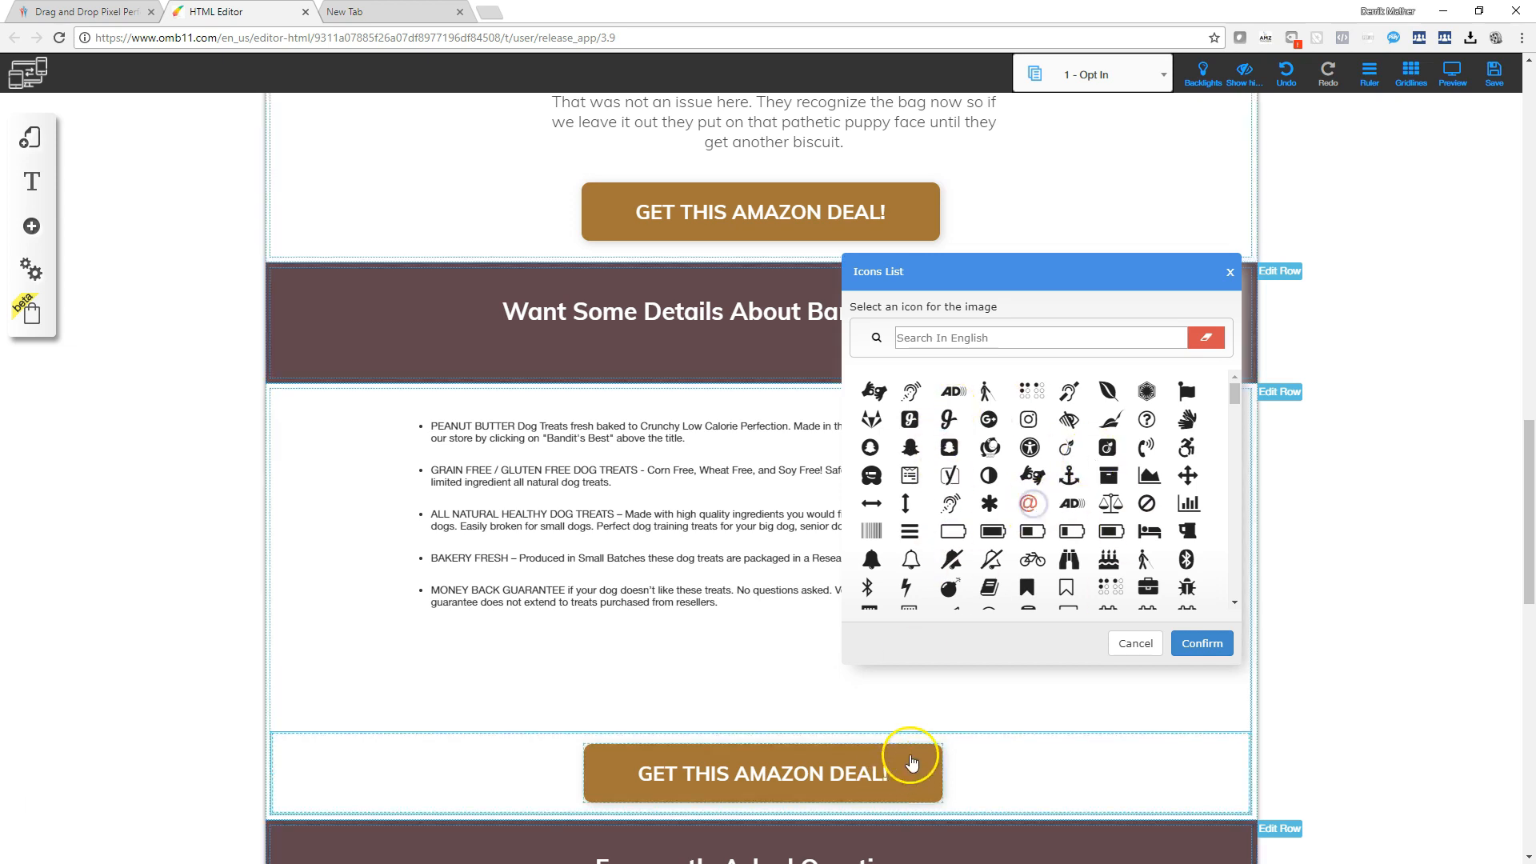
click(1230, 272)
click(568, 494)
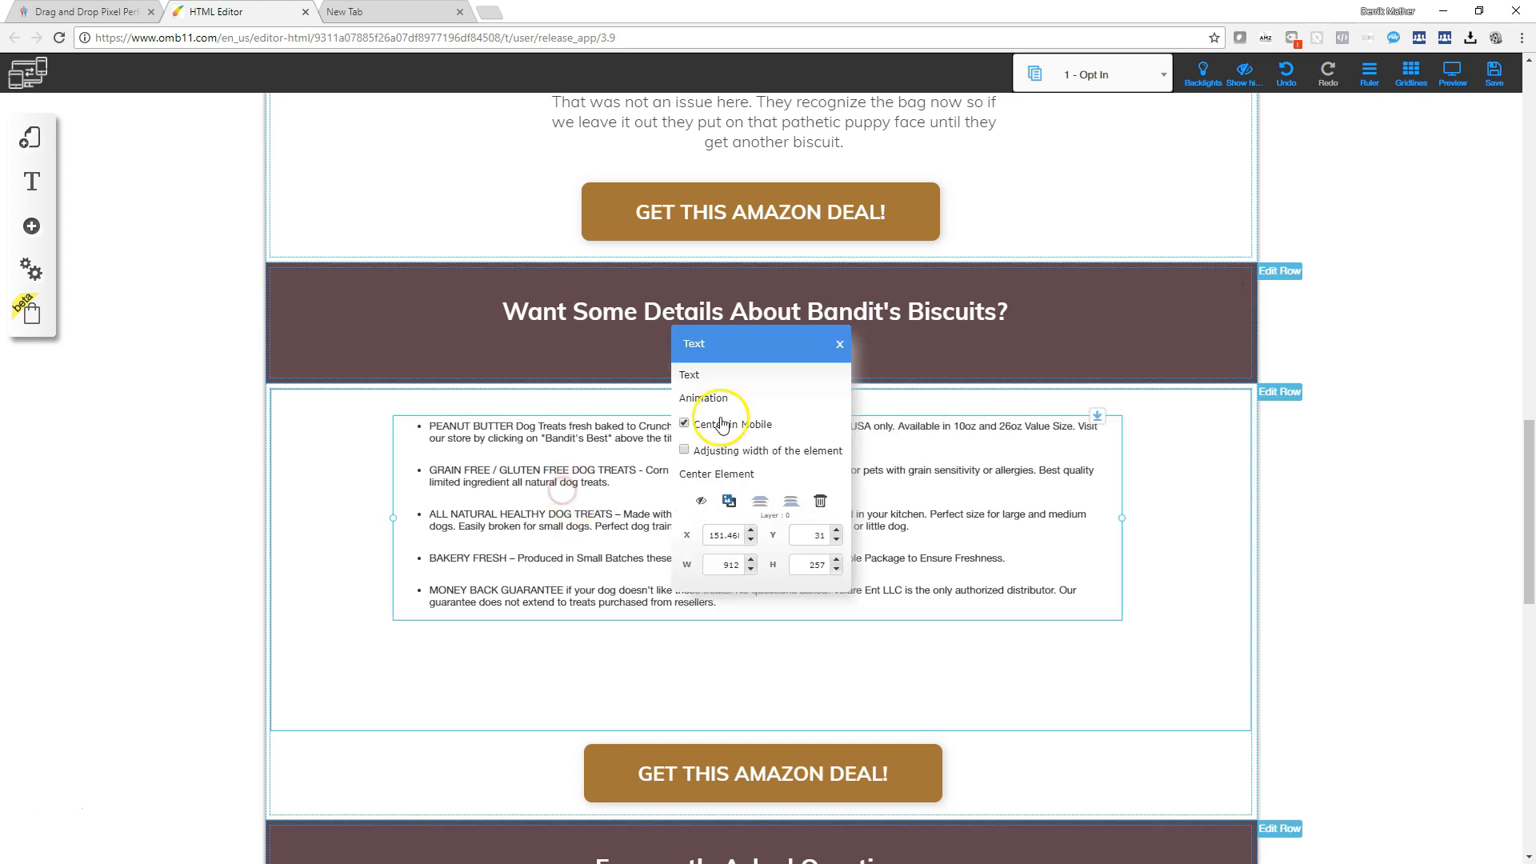
click(705, 387)
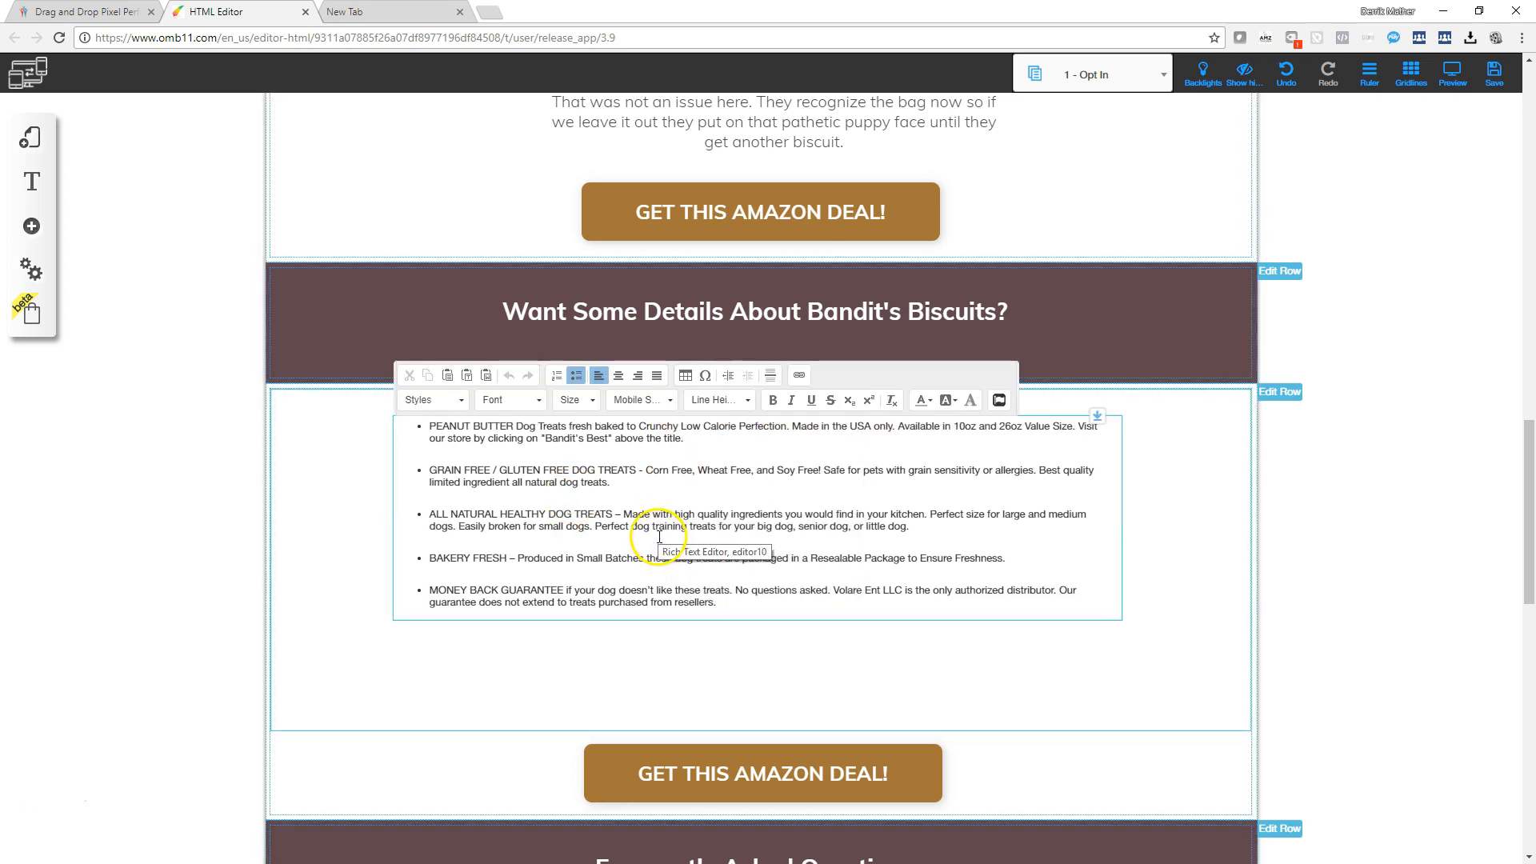
key(ctrl+a)
click(576, 400)
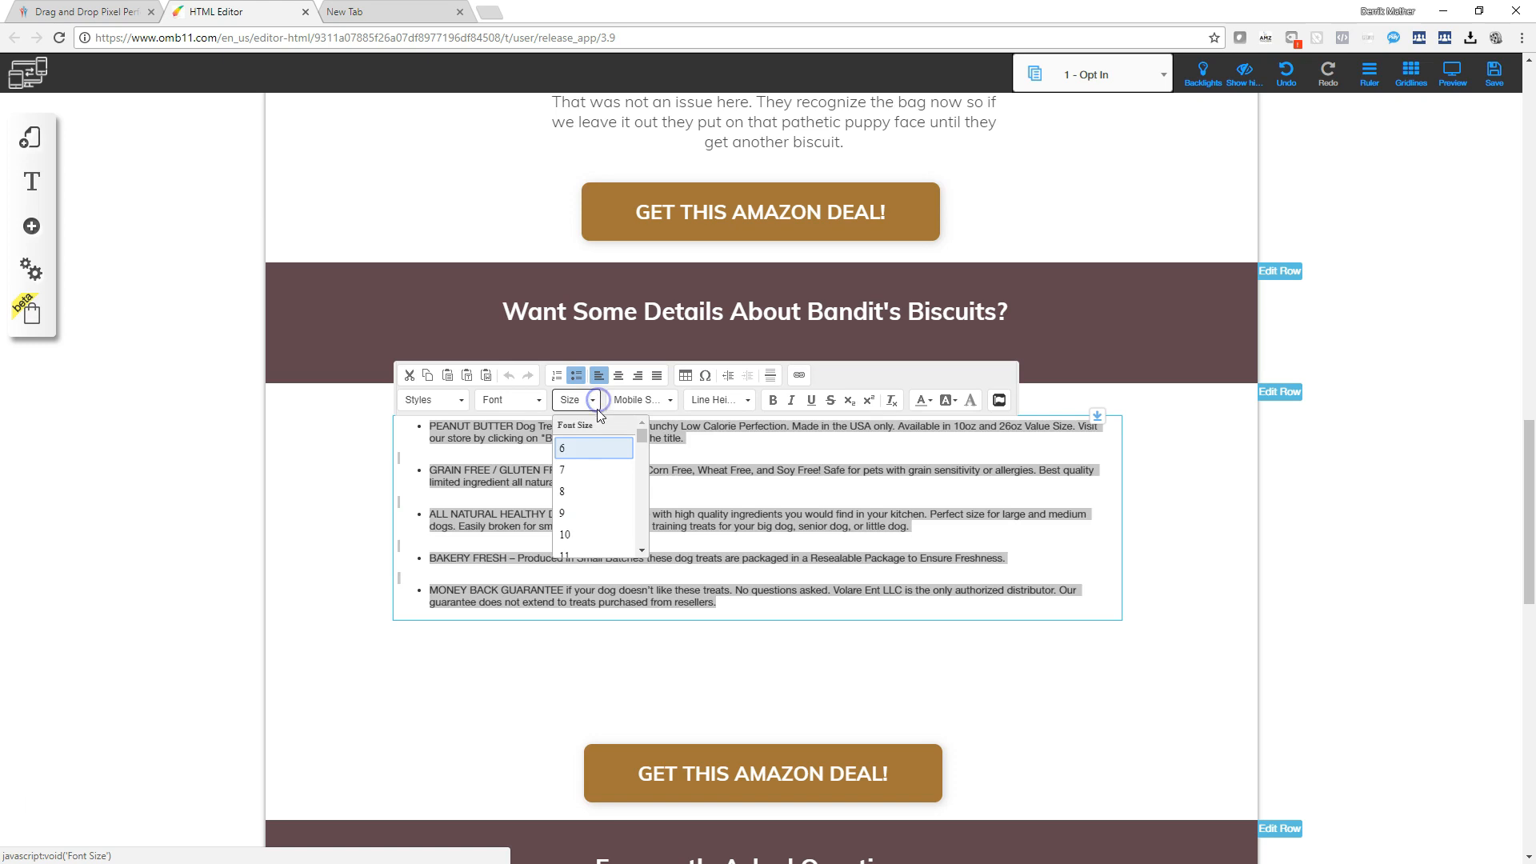
scroll(584, 512, down, 2)
scroll(584, 516, down, 3)
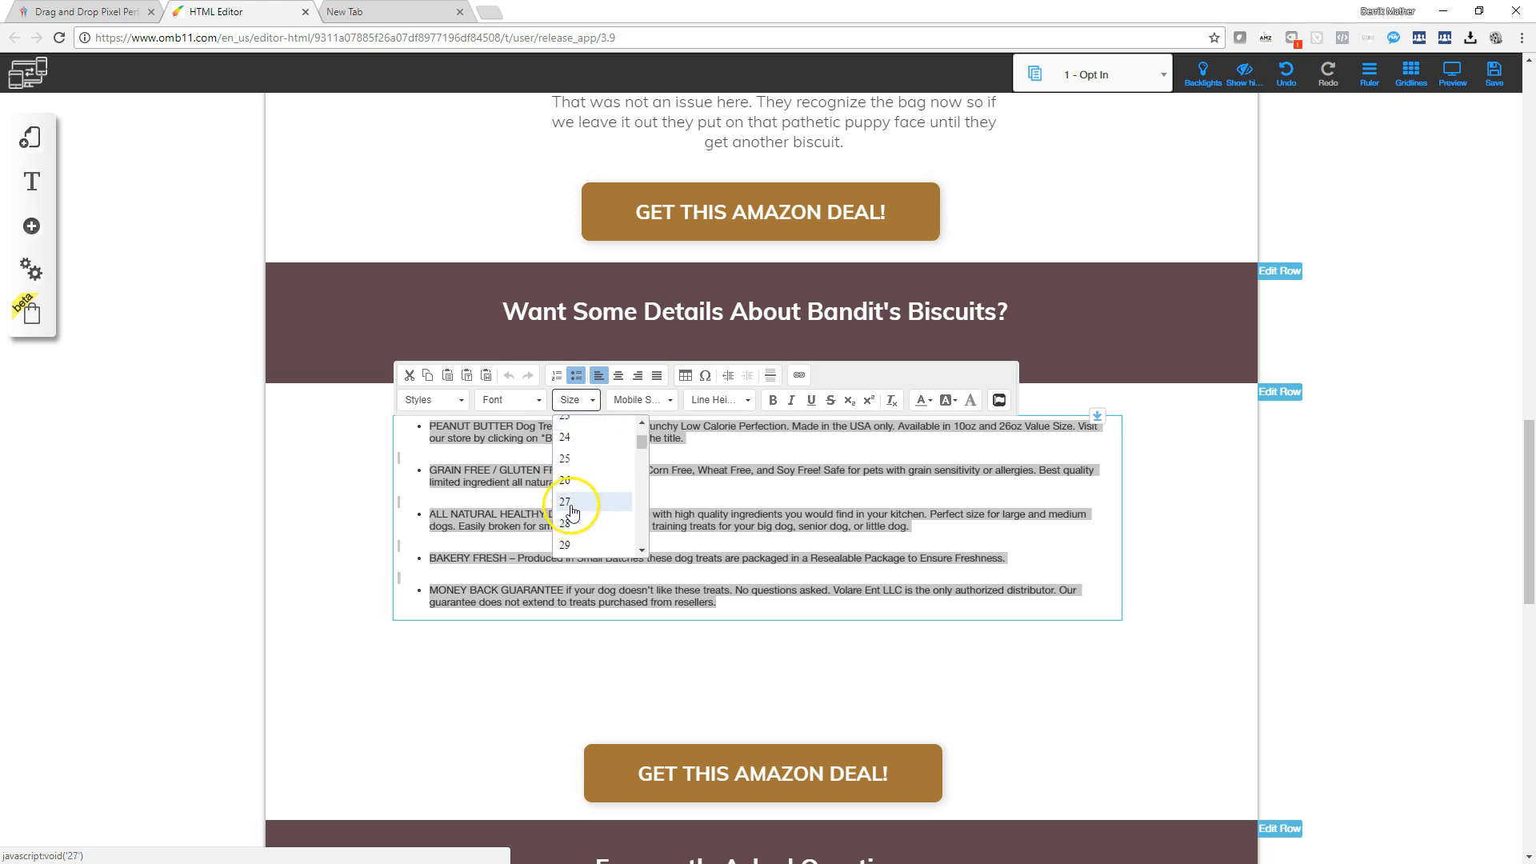
click(569, 453)
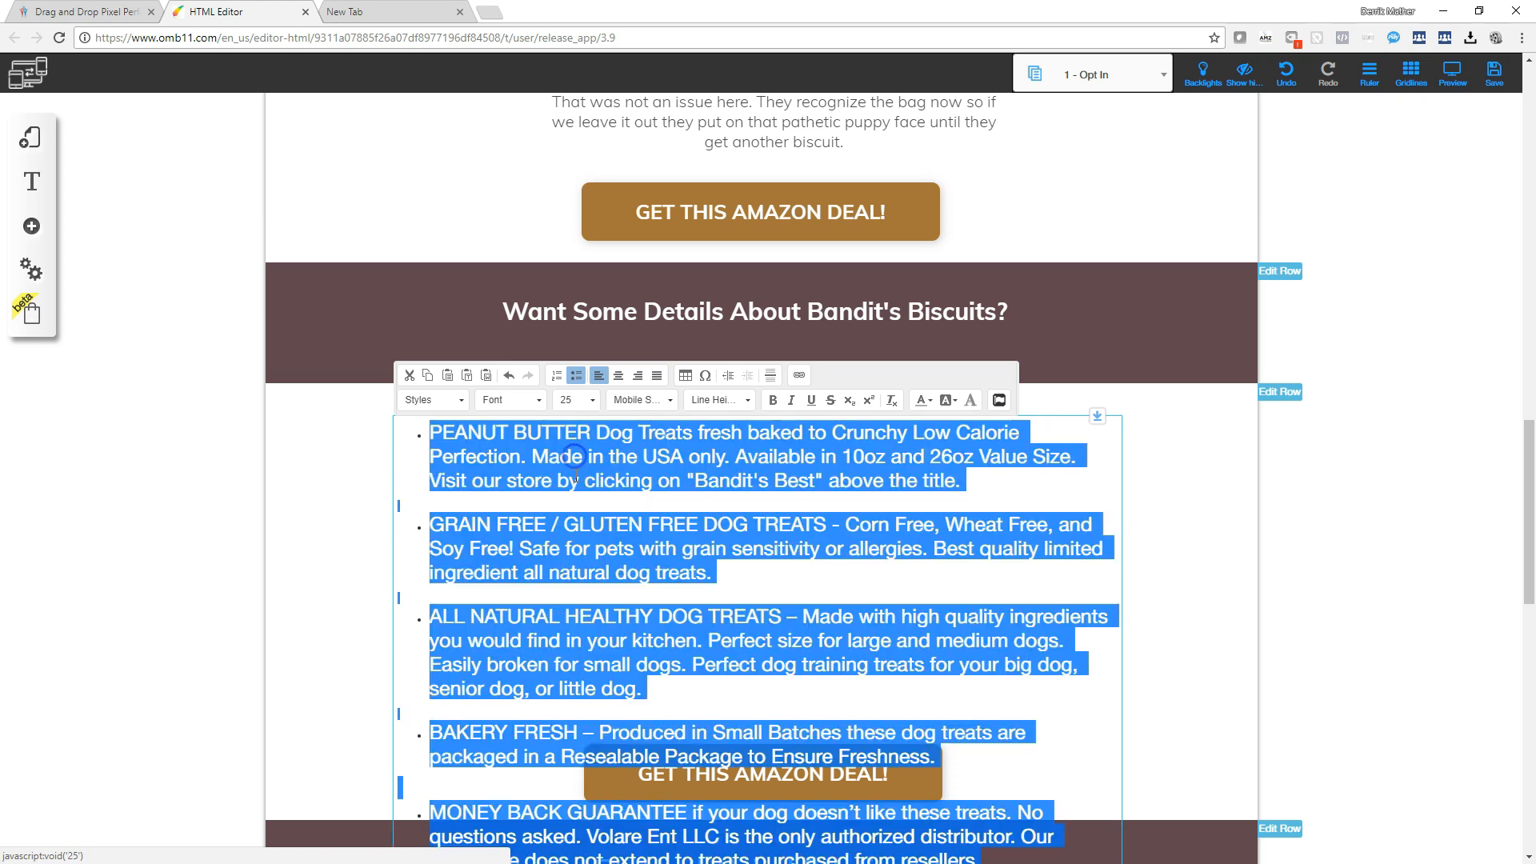
Step: Try smaller font sizes of 23 and 20 on the product bullets and check how they fit above the deal button
click(576, 400)
scroll(570, 502, up, 2)
scroll(570, 504, up, 1)
scroll(569, 682, up, 1)
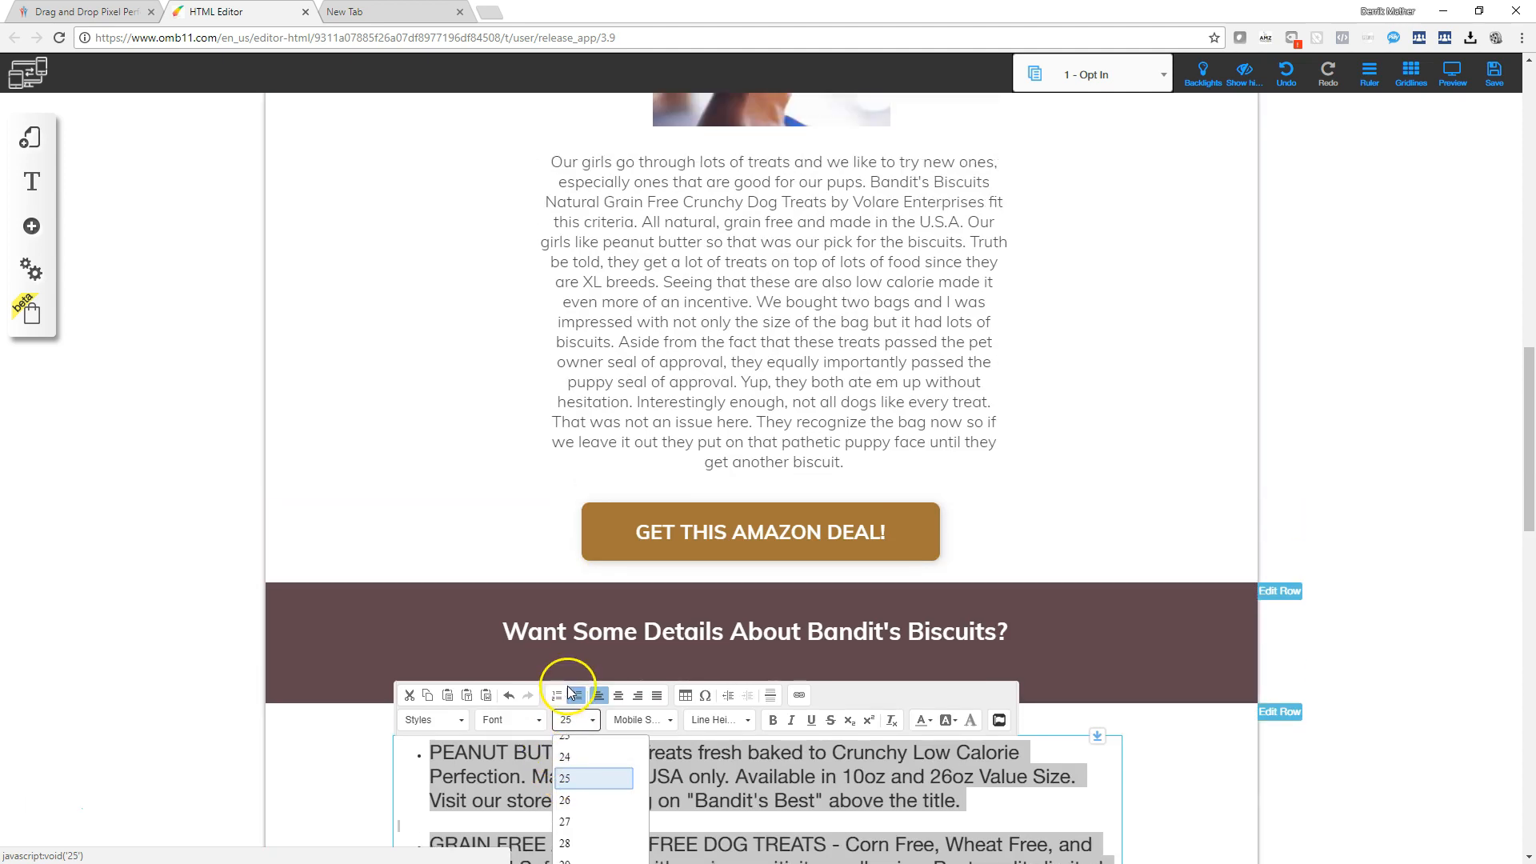
scroll(573, 692, down, 2)
key(Escape)
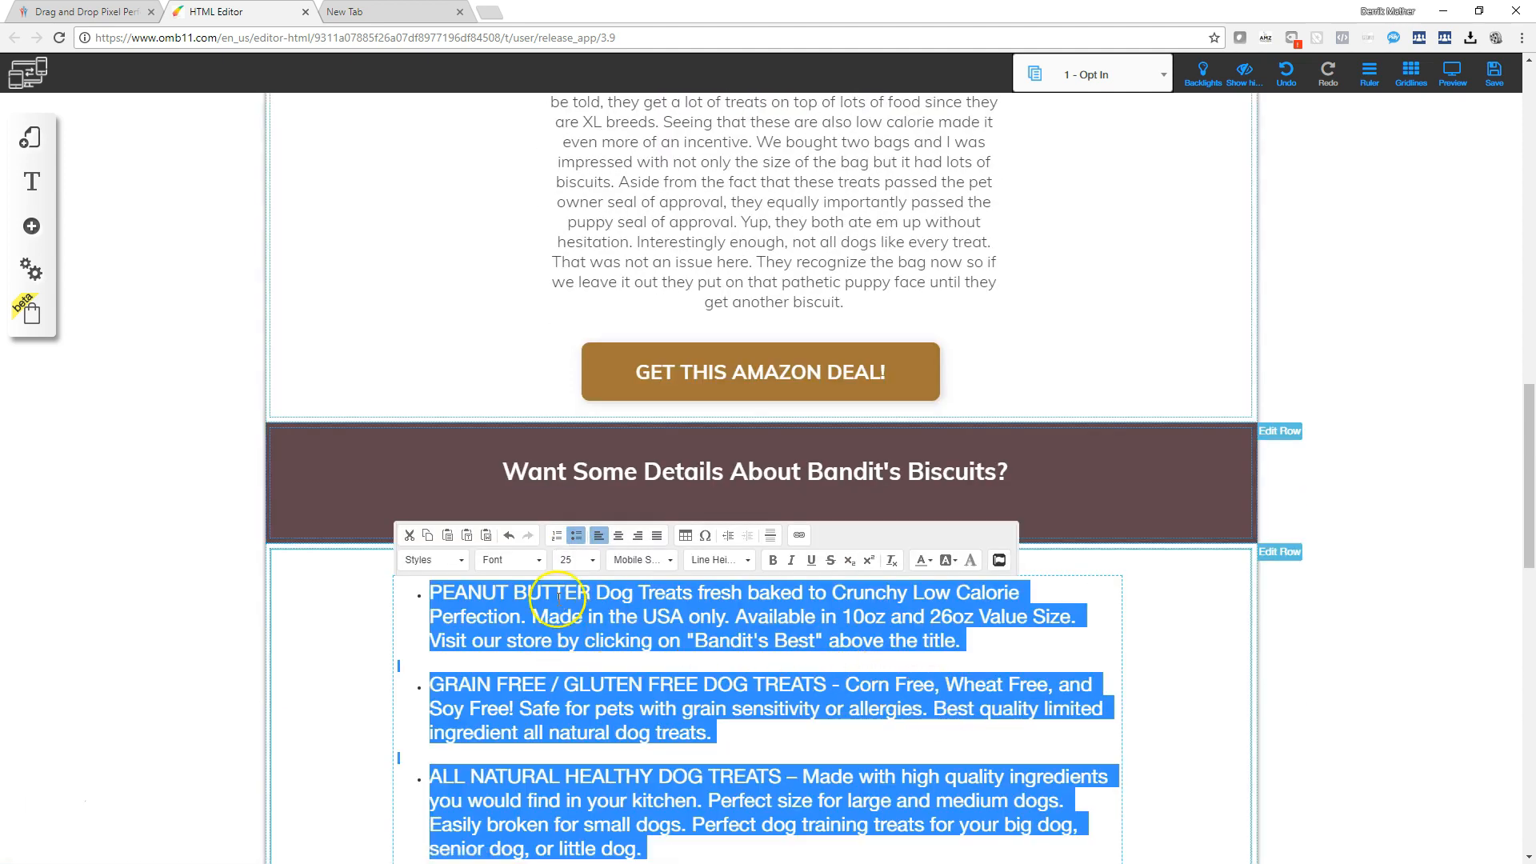
click(569, 560)
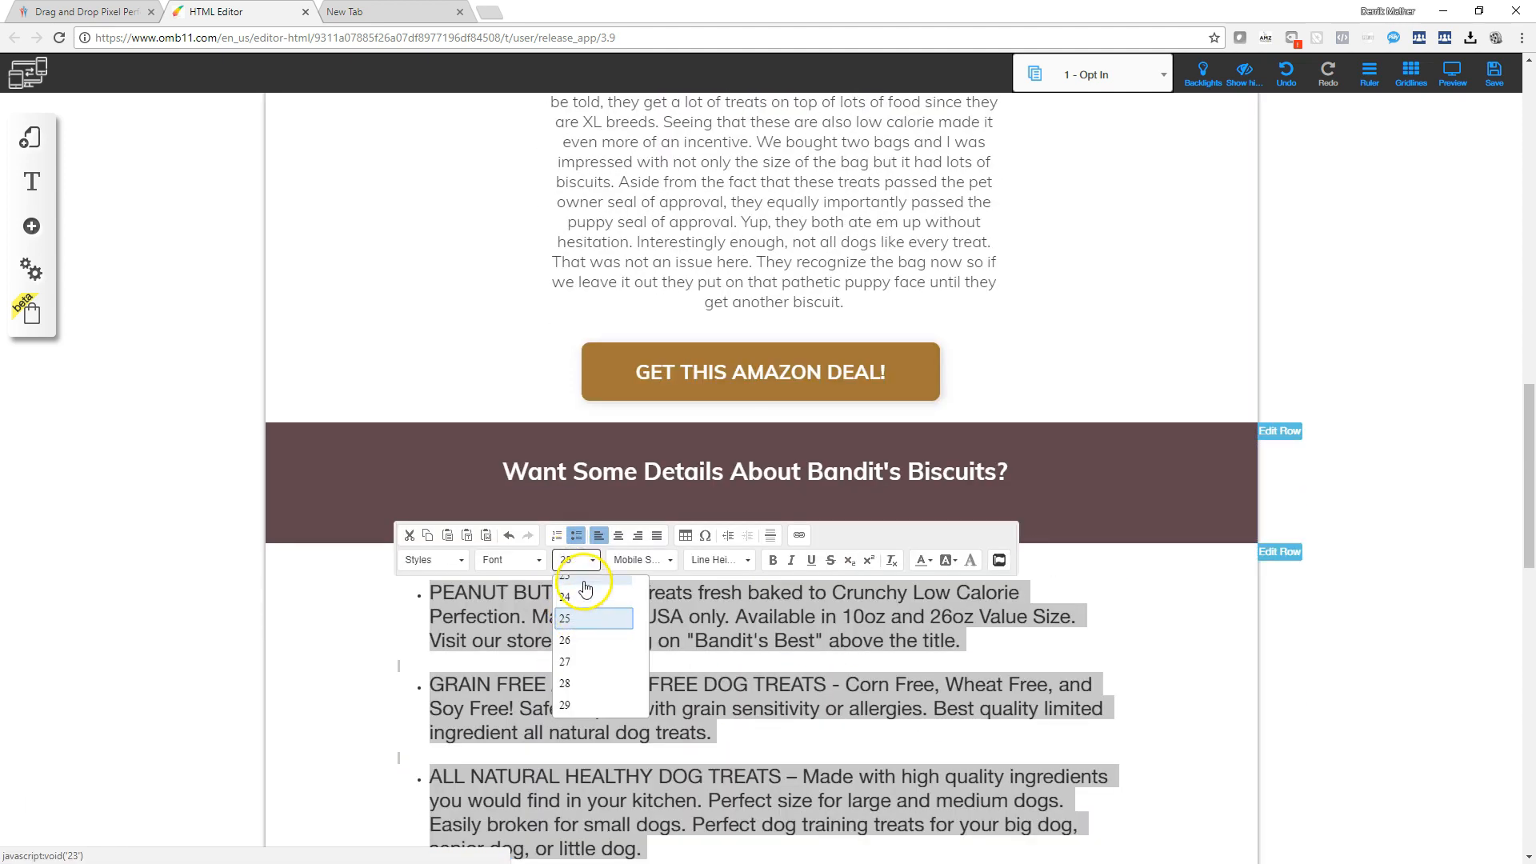
click(584, 582)
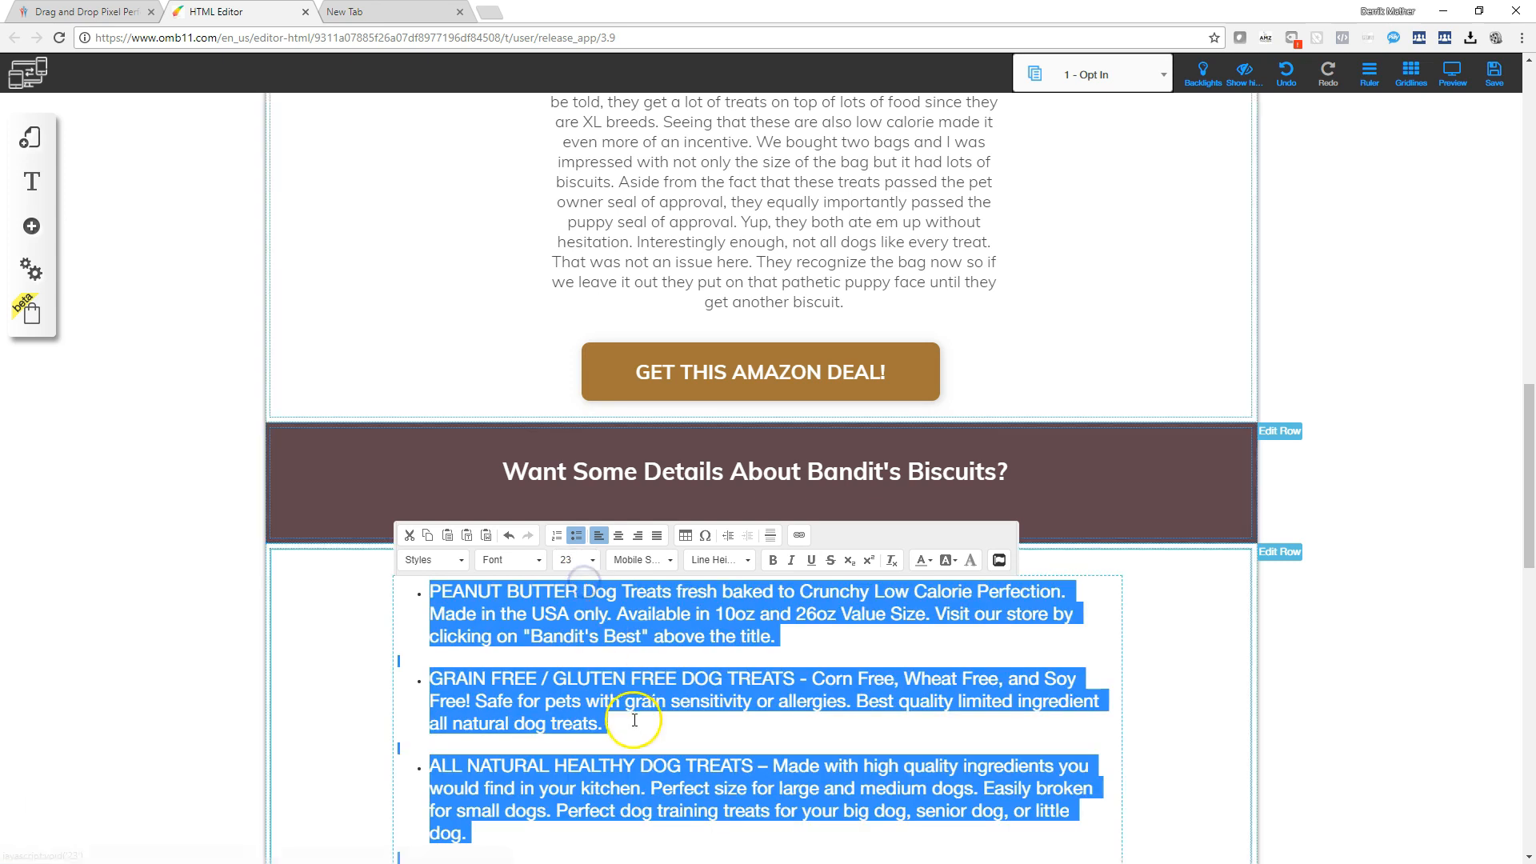
click(588, 561)
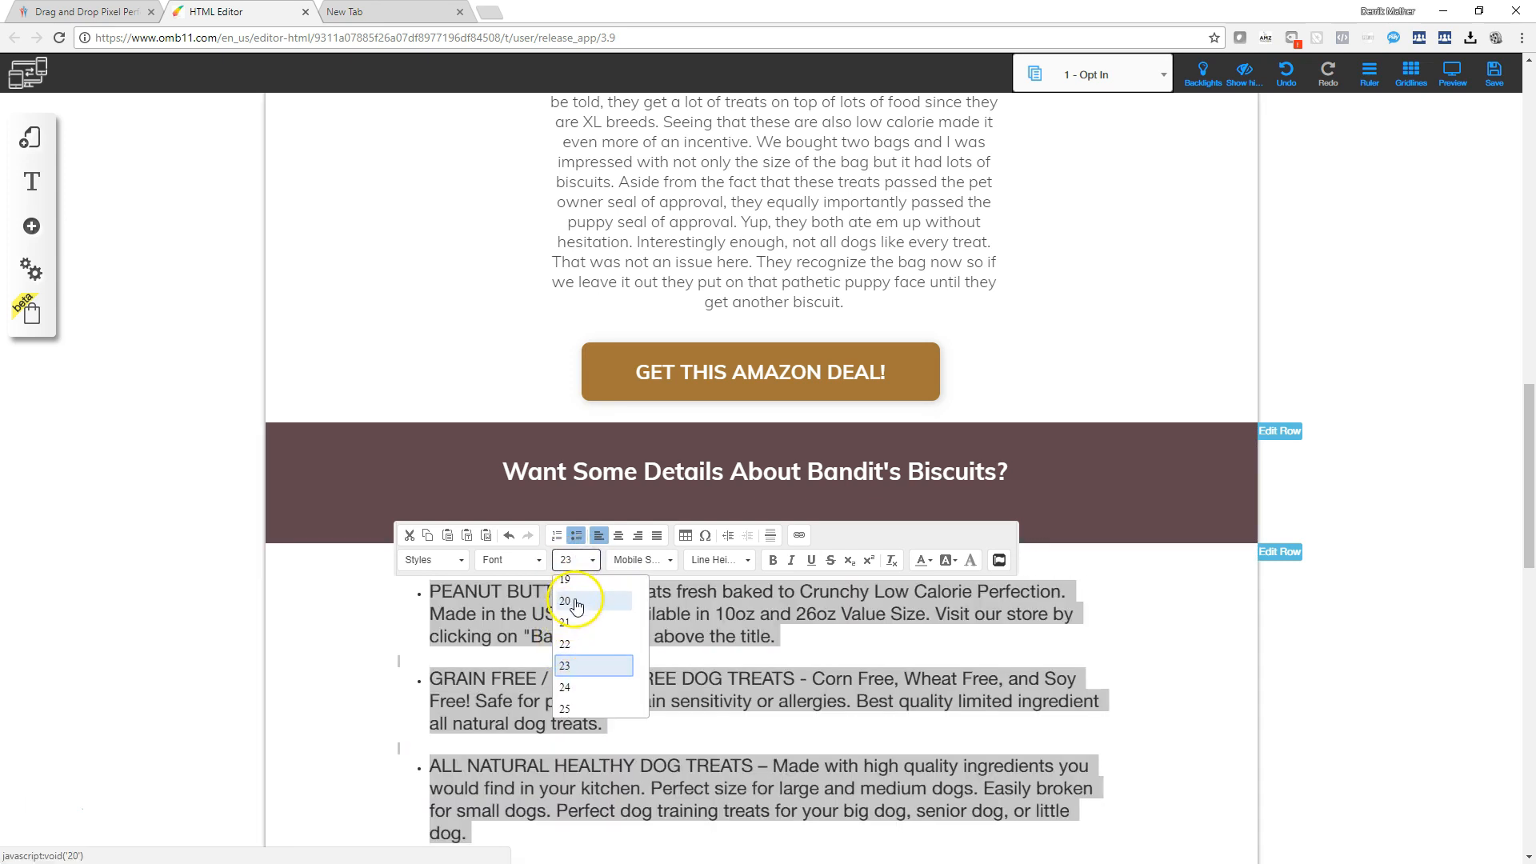
click(572, 602)
click(377, 650)
scroll(373, 639, down, 2)
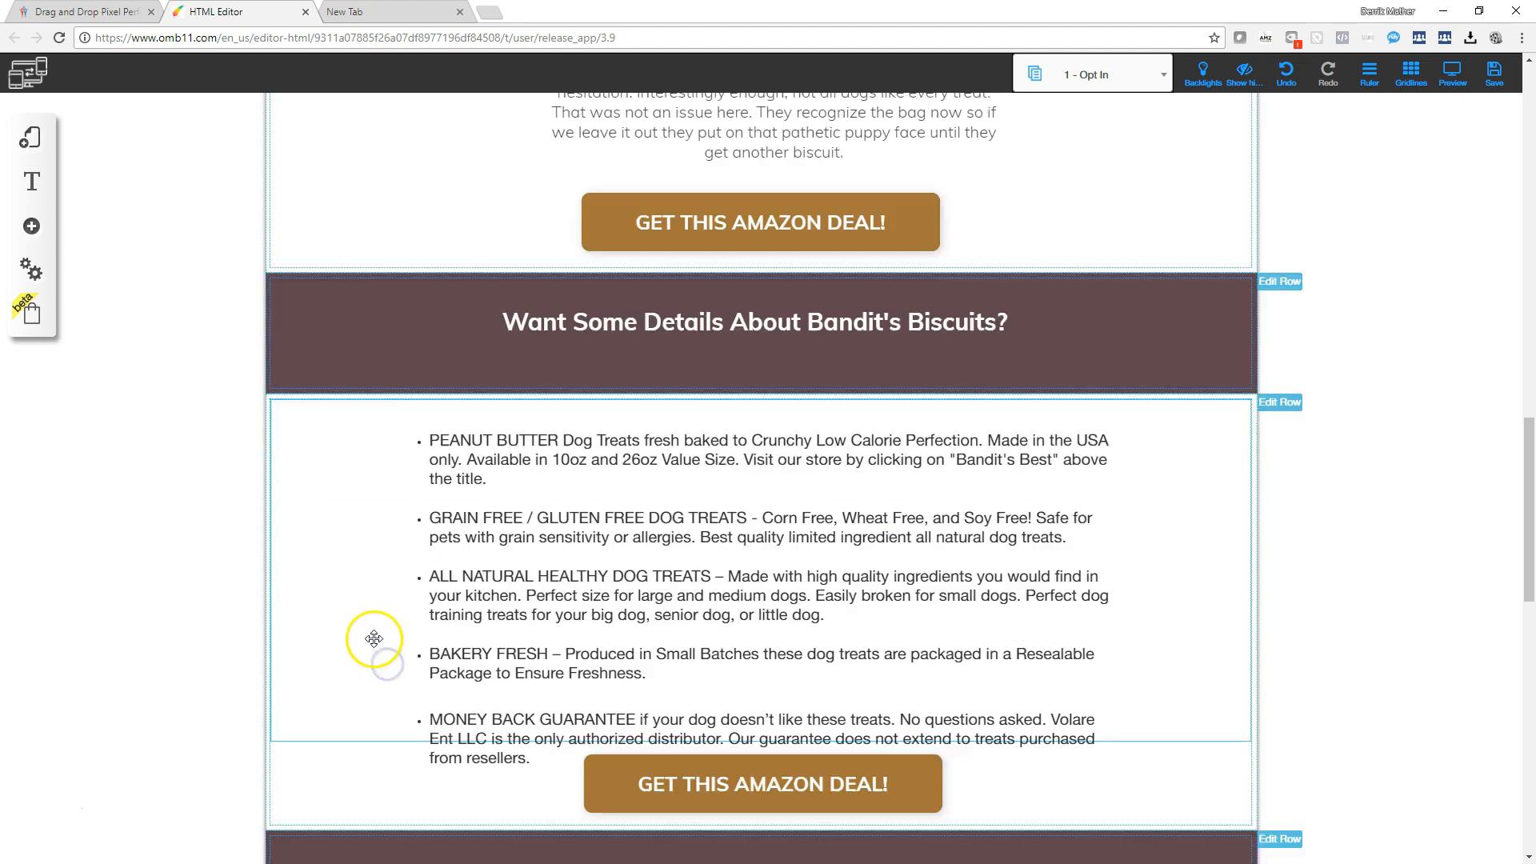
Step: Set all the product bullets to font size 18 so they fit above the deal button, and finish editing the text
click(544, 601)
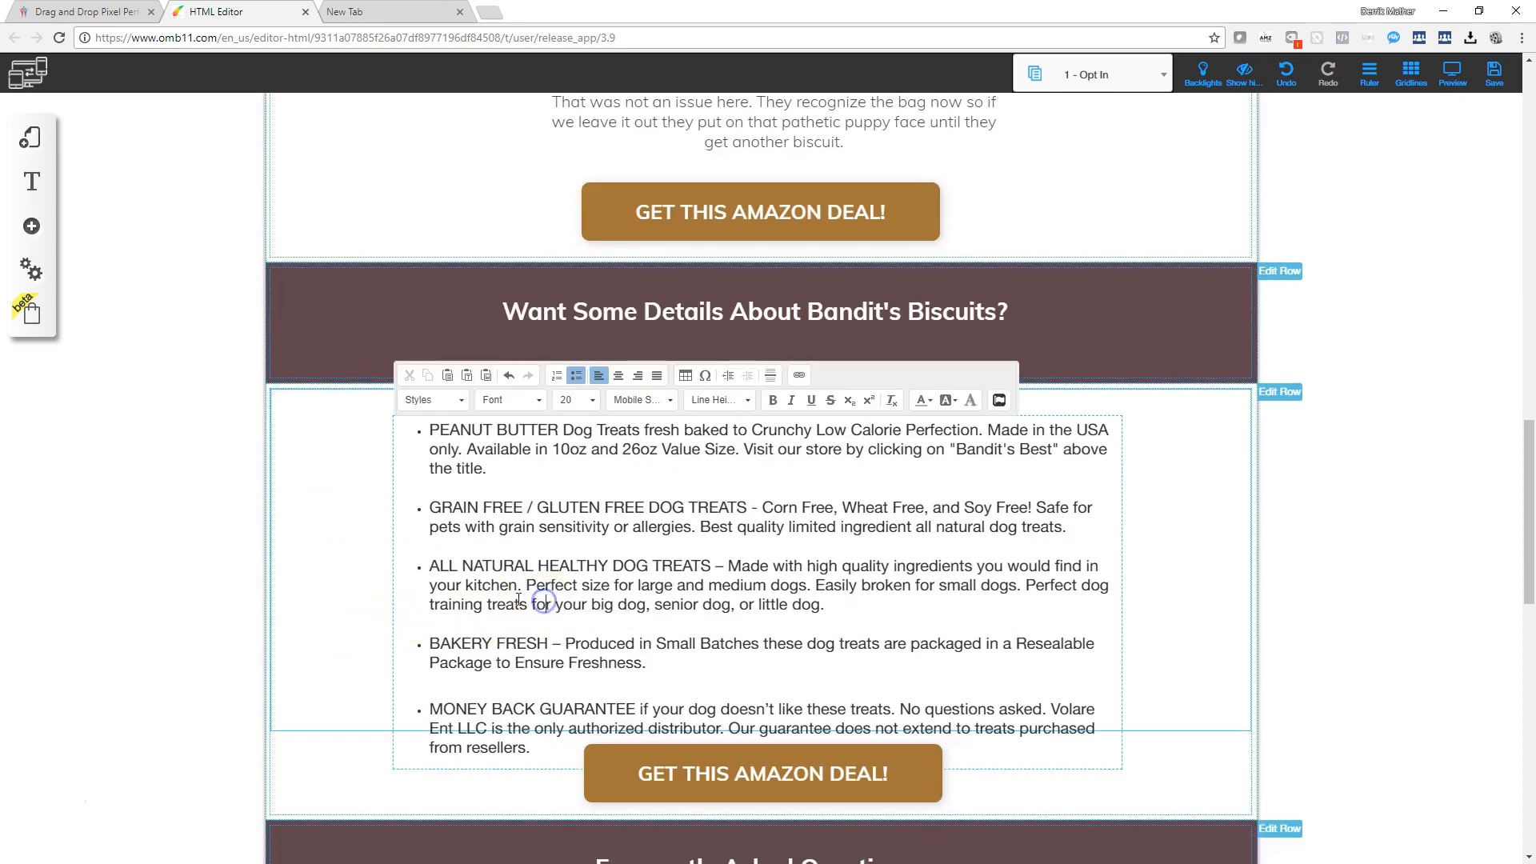
key(ctrl+a)
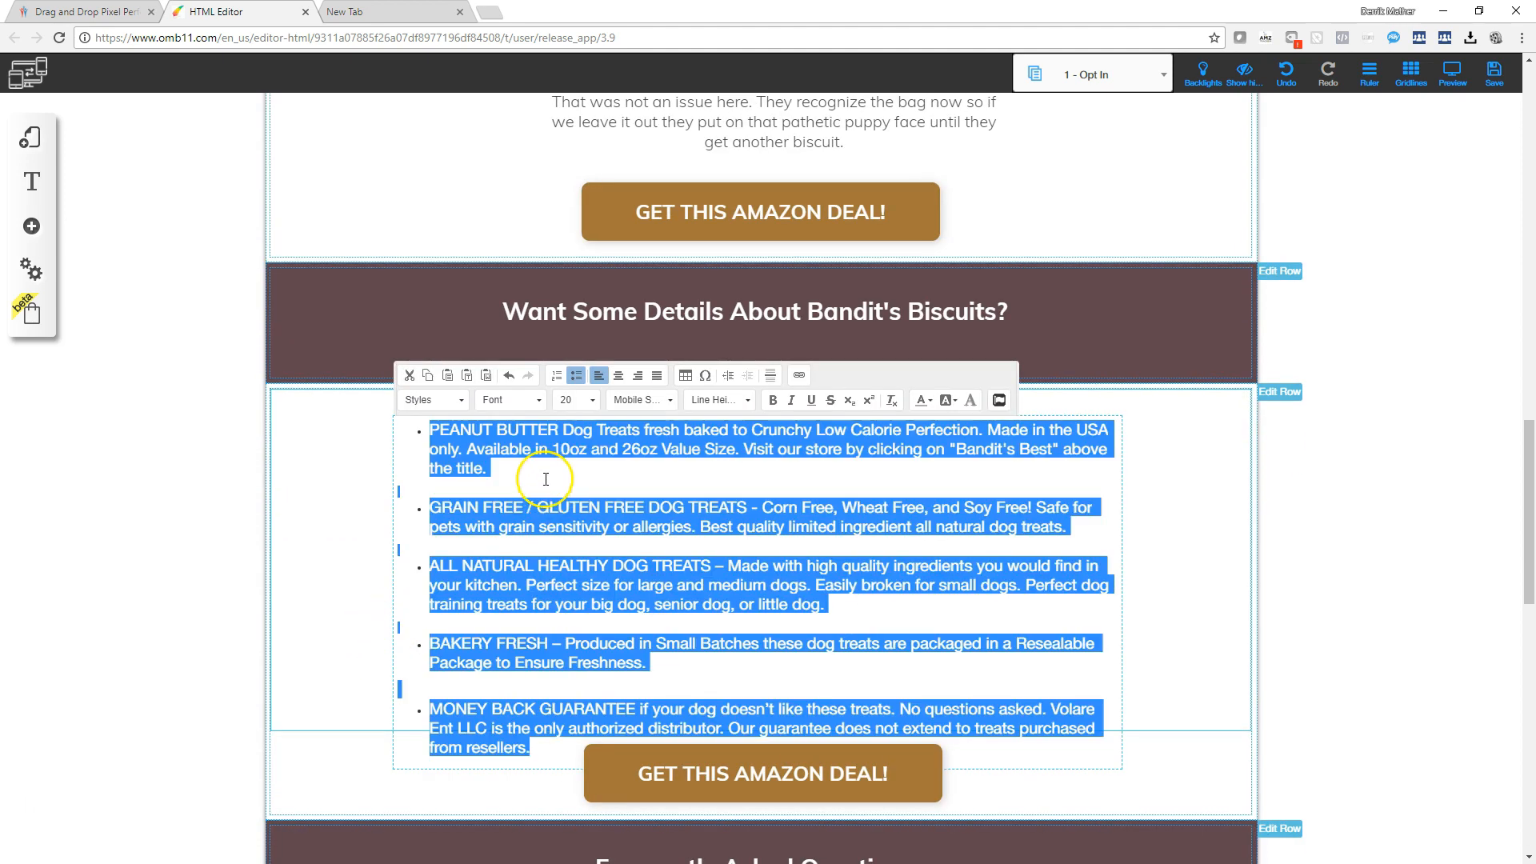
click(576, 400)
scroll(570, 478, up, 1)
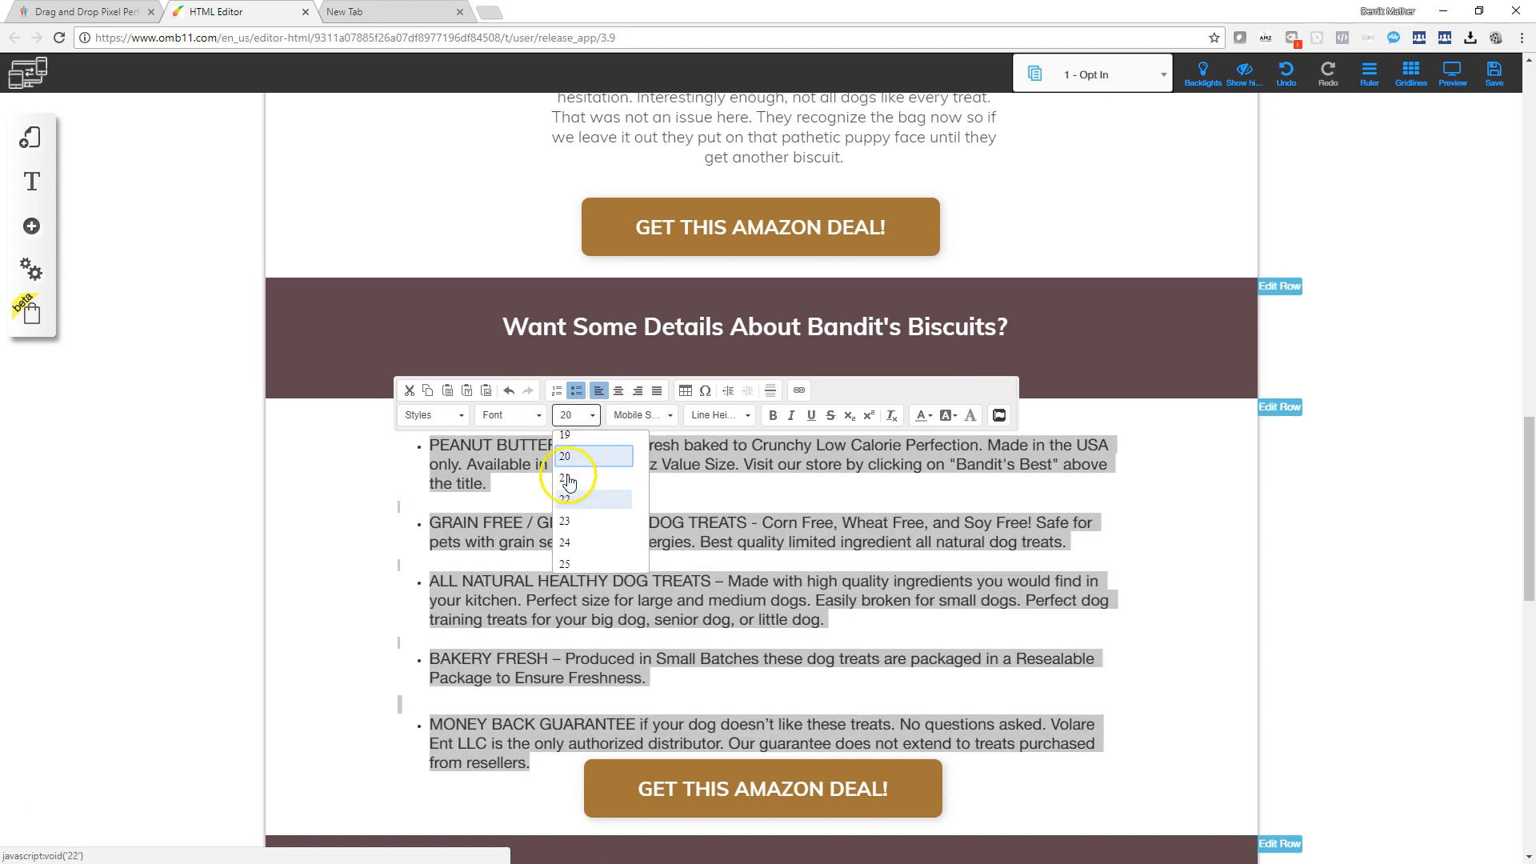
click(572, 500)
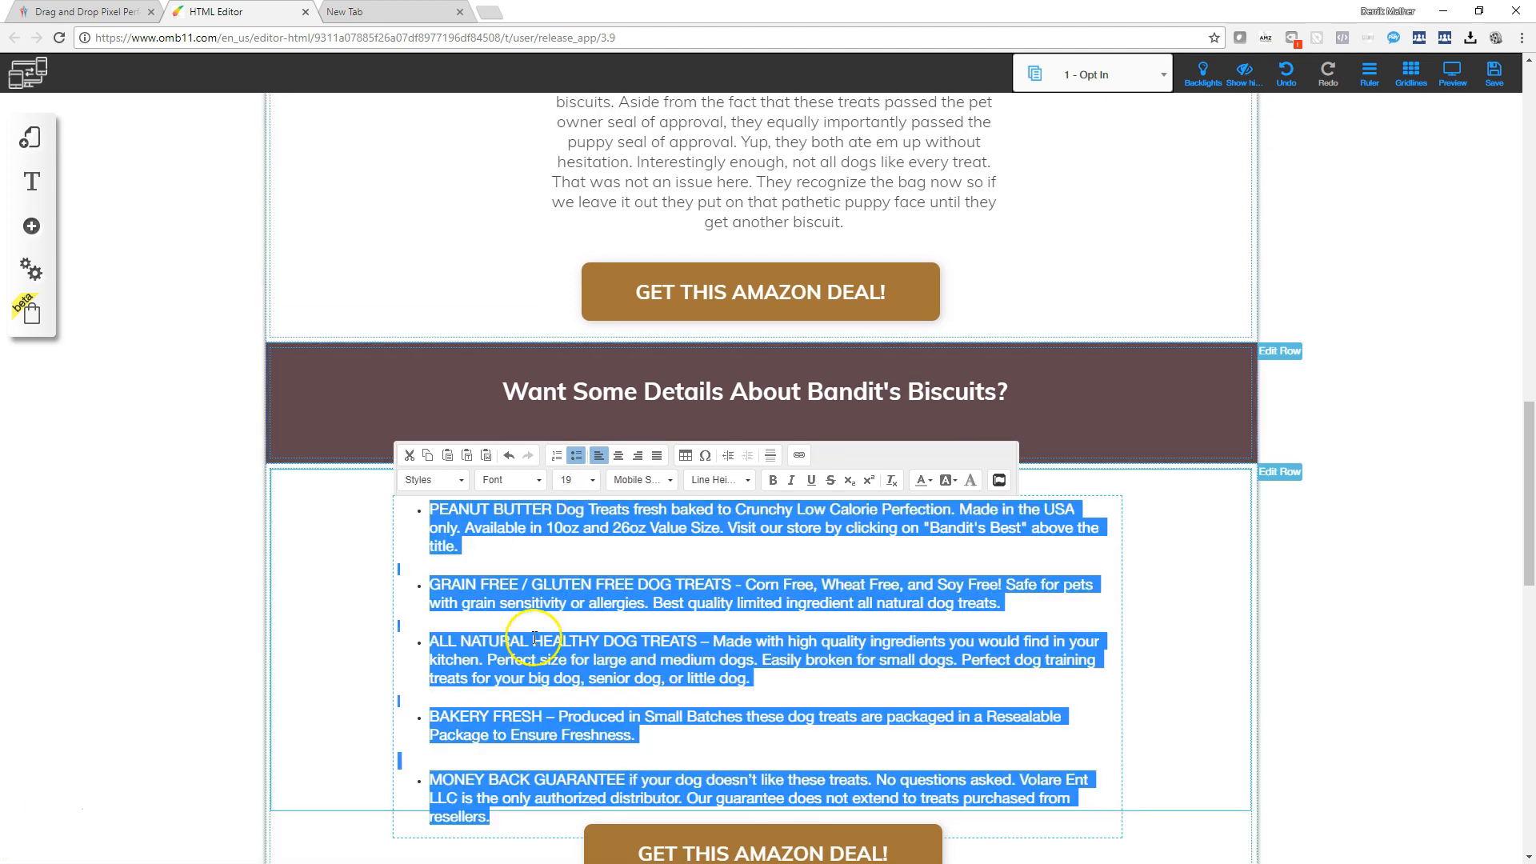
click(573, 480)
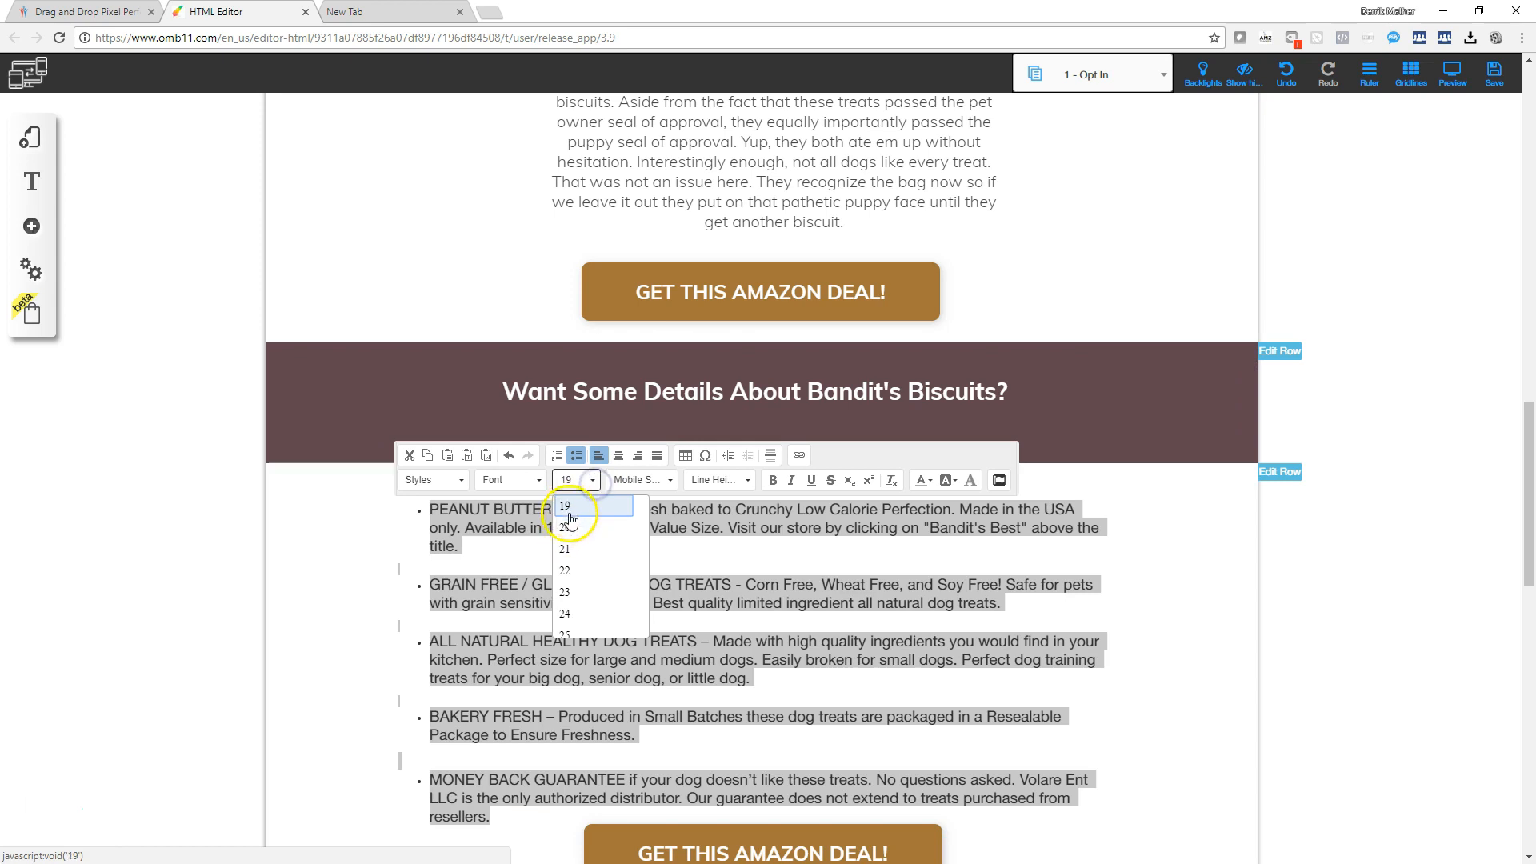
click(568, 566)
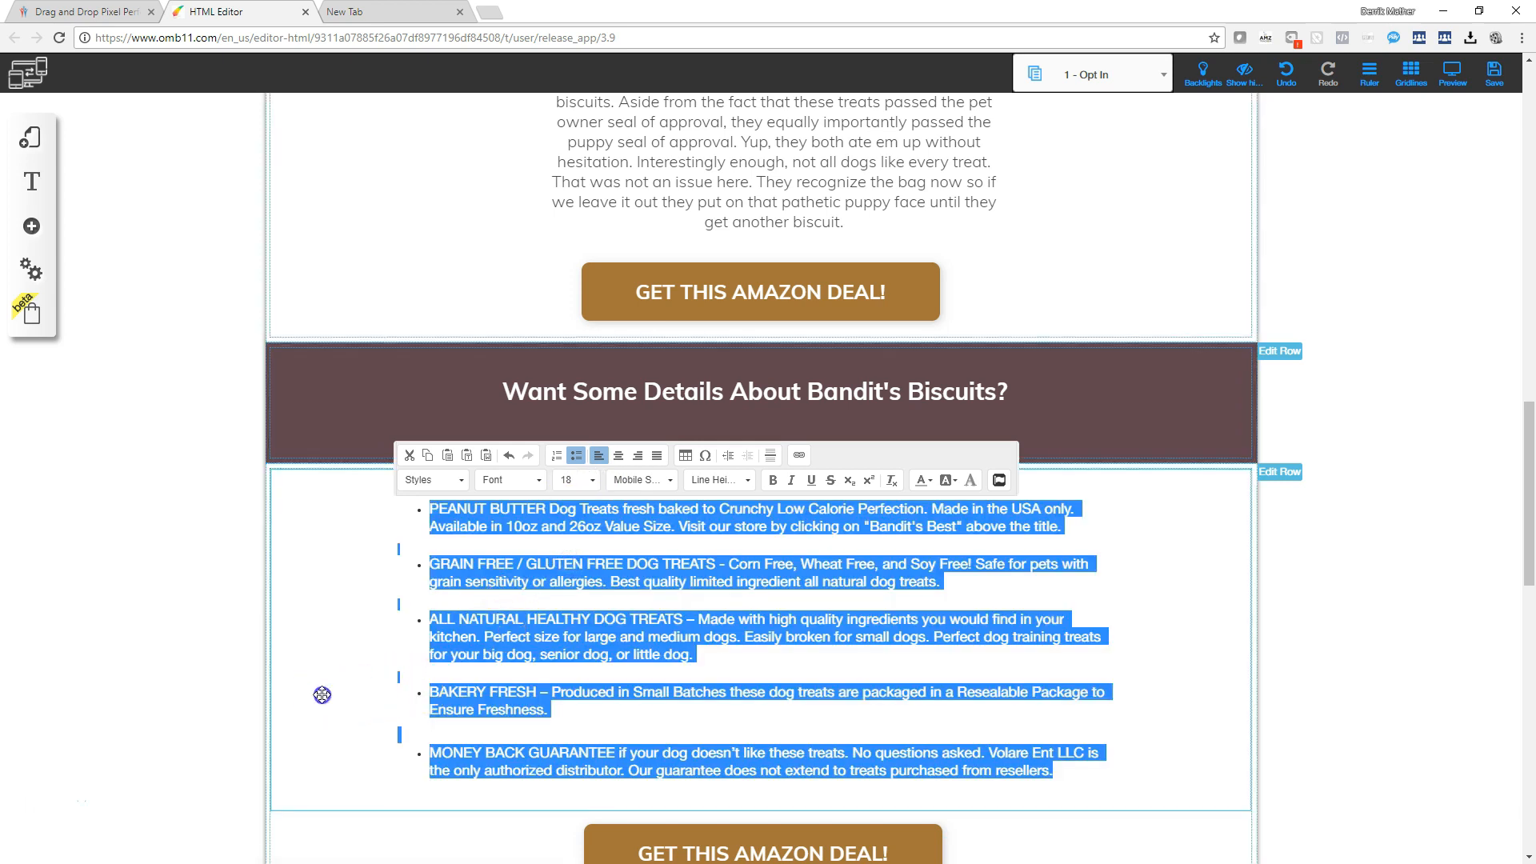
click(213, 608)
Step: Review the product details and the Frequently Asked Questions entries down to the shipping answer for text that needs customizing
scroll(375, 547, down, 1)
scroll(560, 536, down, 1)
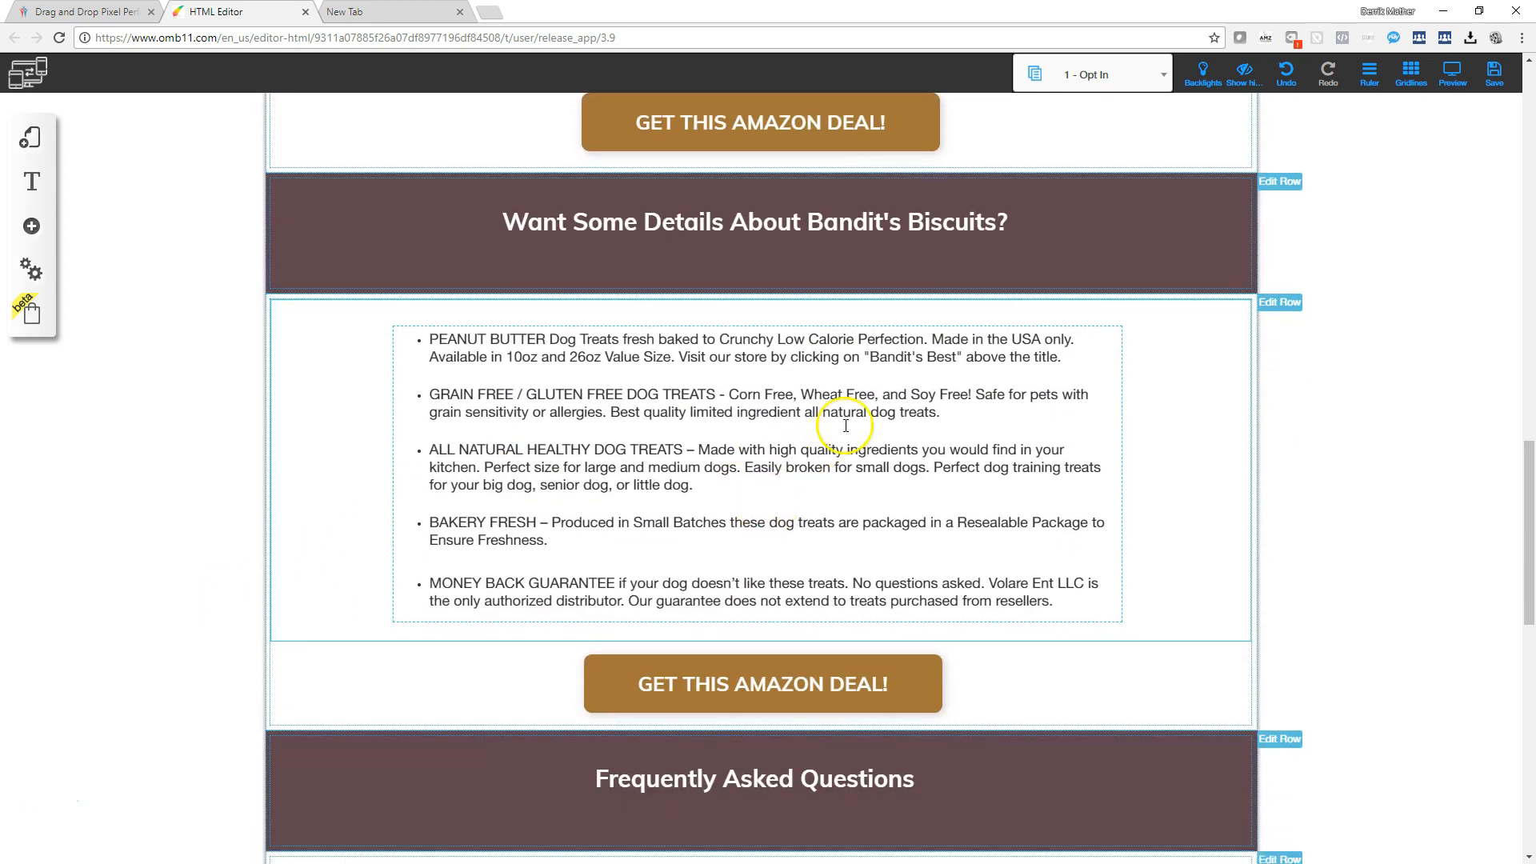
scroll(840, 416, down, 2)
scroll(839, 392, down, 2)
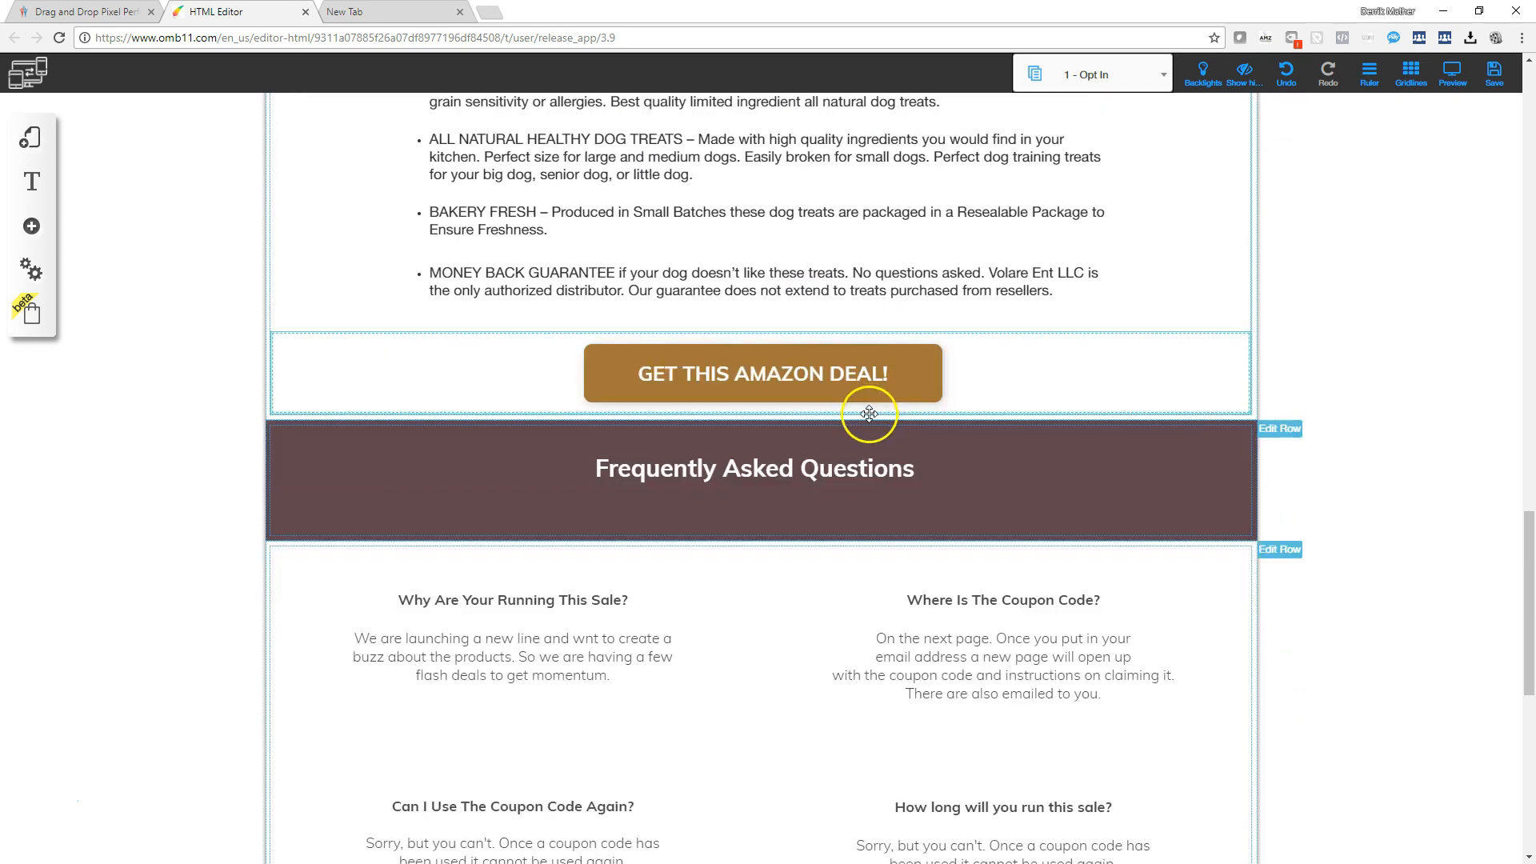
scroll(676, 490, down, 4)
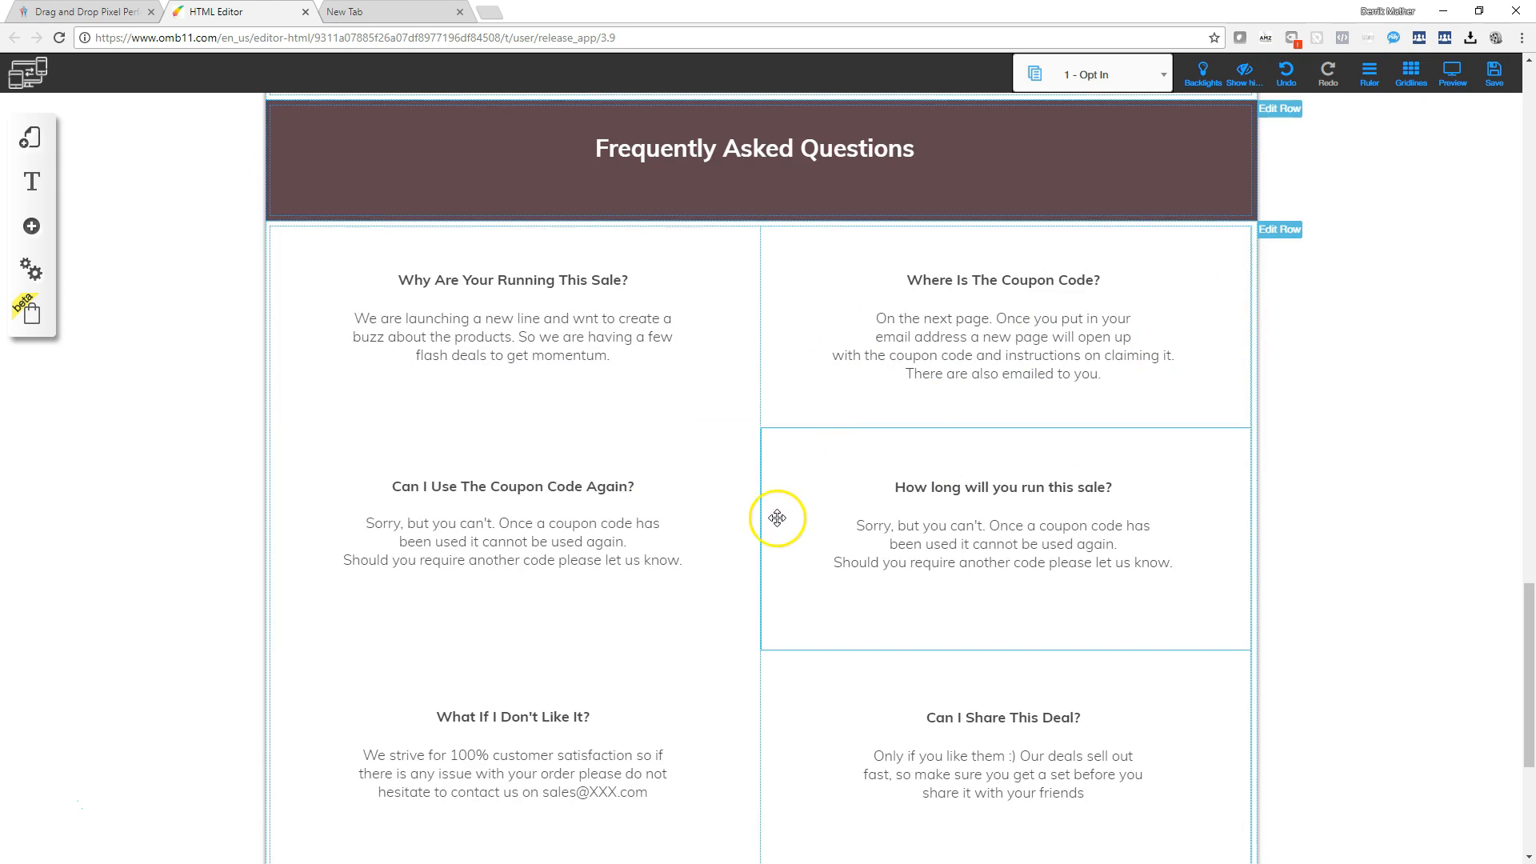
scroll(779, 512, down, 3)
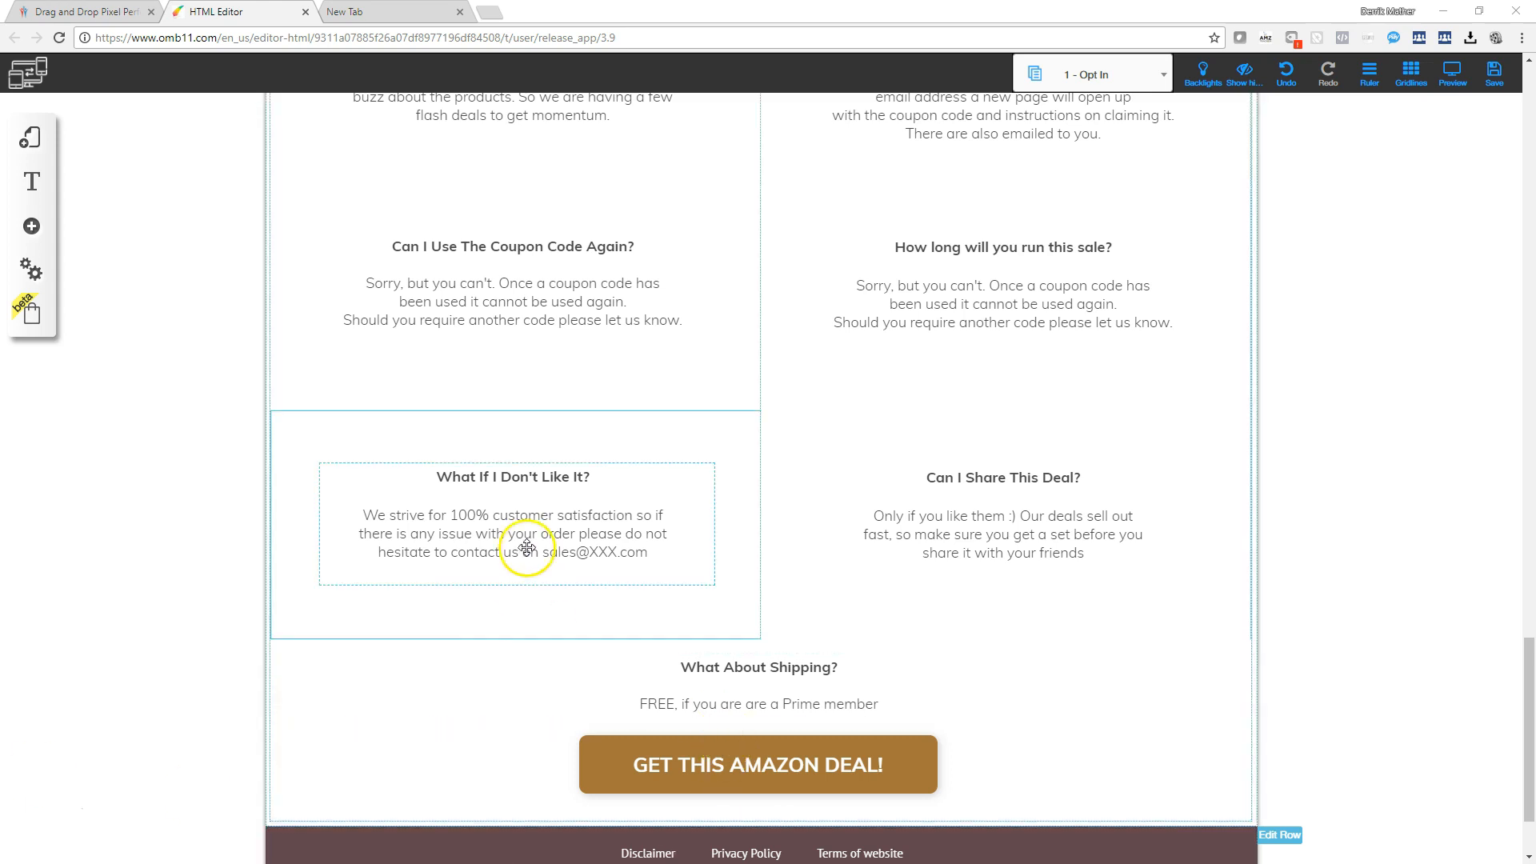
Step: Replace the placeholder contact address under "What If I Don't Like It?" with the seller's e-mail address
drag(627, 553, 647, 552)
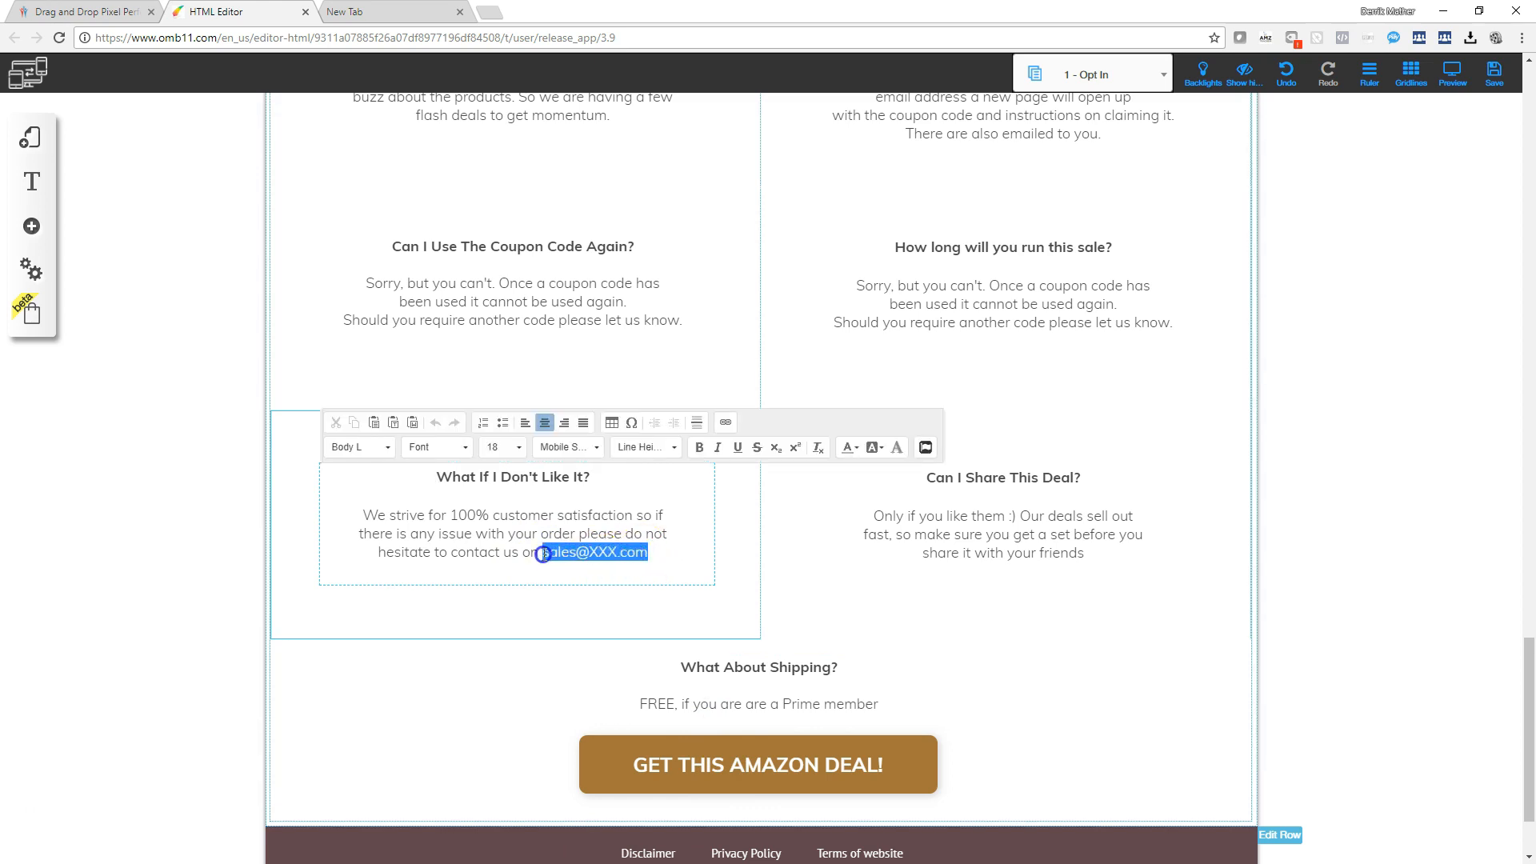
key(ctrl+v)
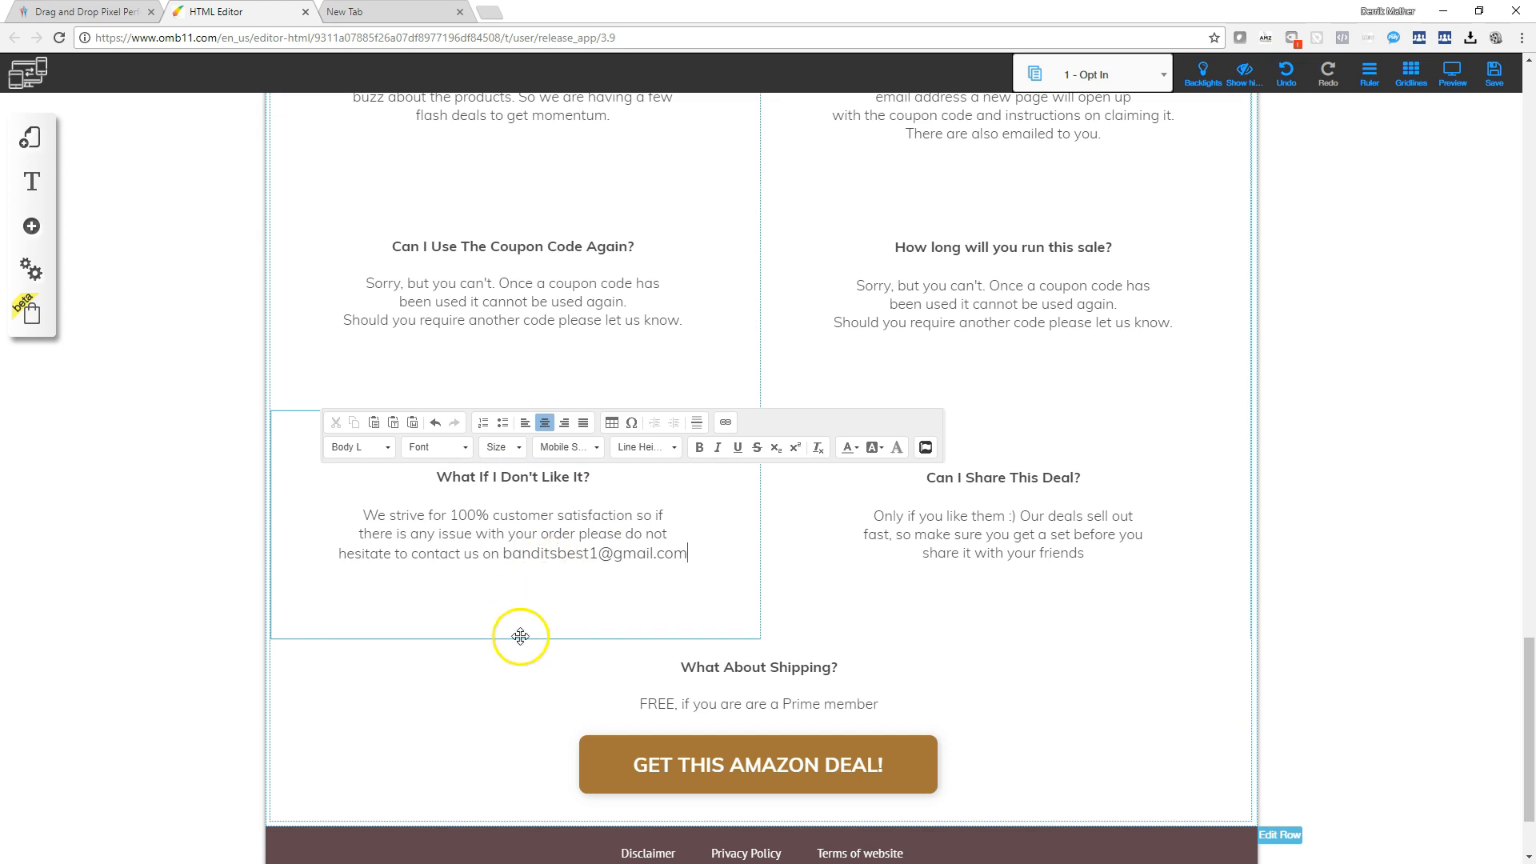
scroll(737, 636, down, 2)
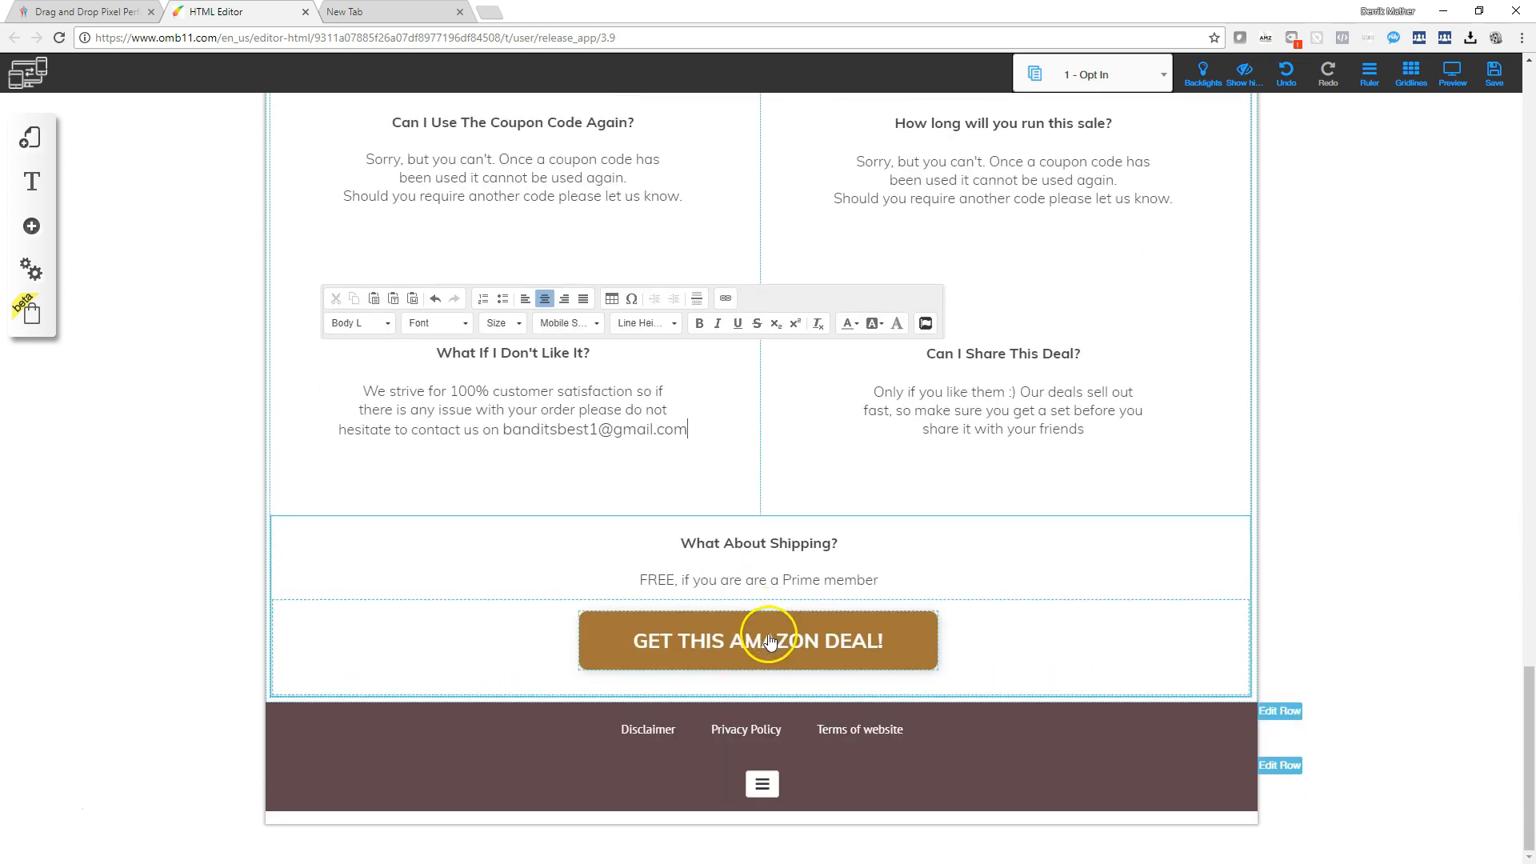
Step: Add a pop-up from the "Your Headline Here! With a Subheadline" opt-in template and title it "40% Off"
scroll(795, 644, up, 15)
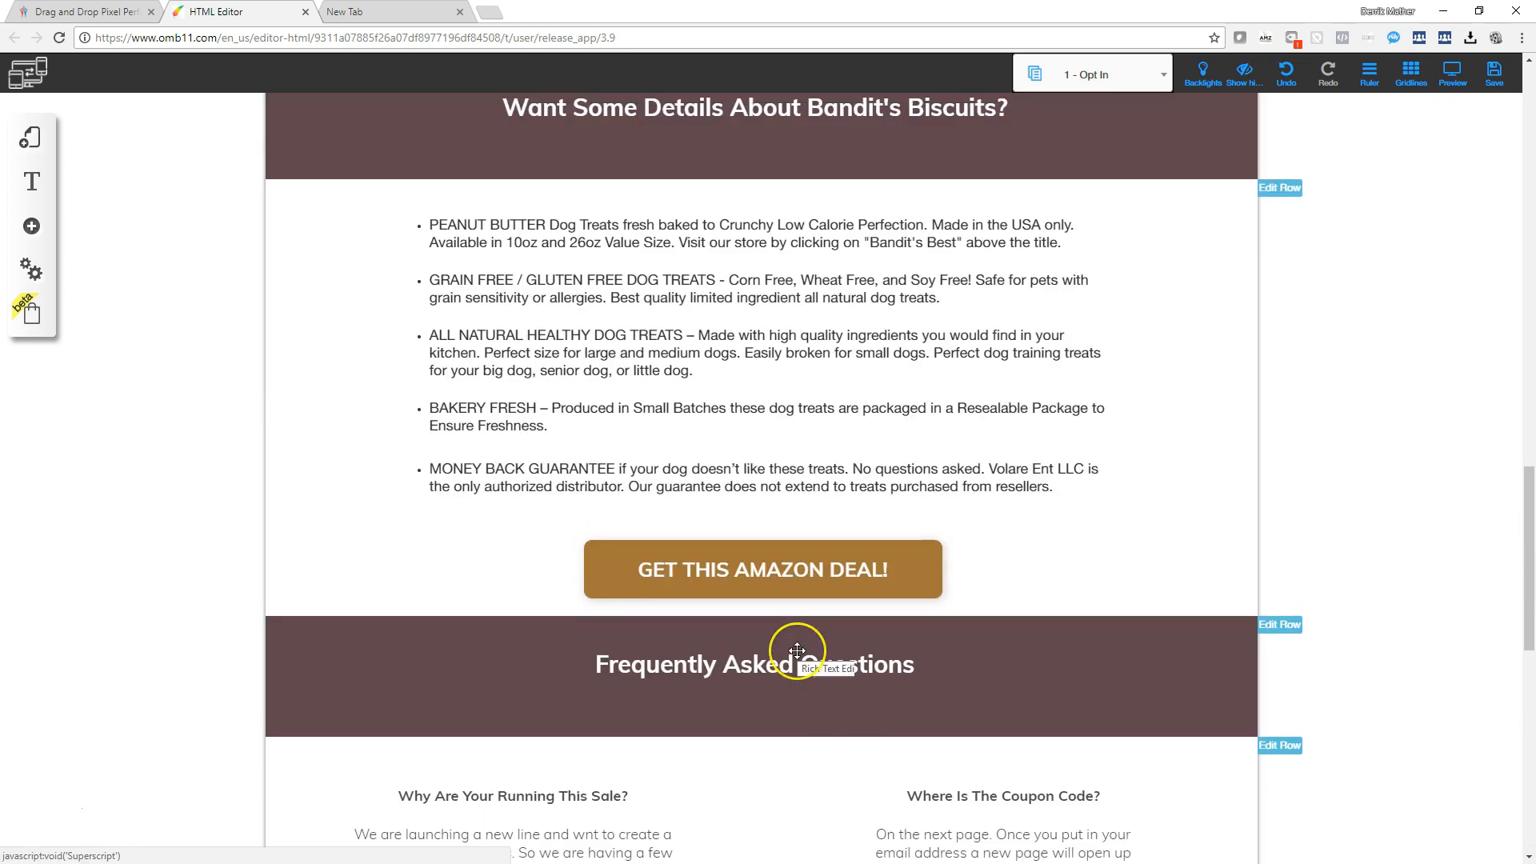
scroll(796, 646, up, 10)
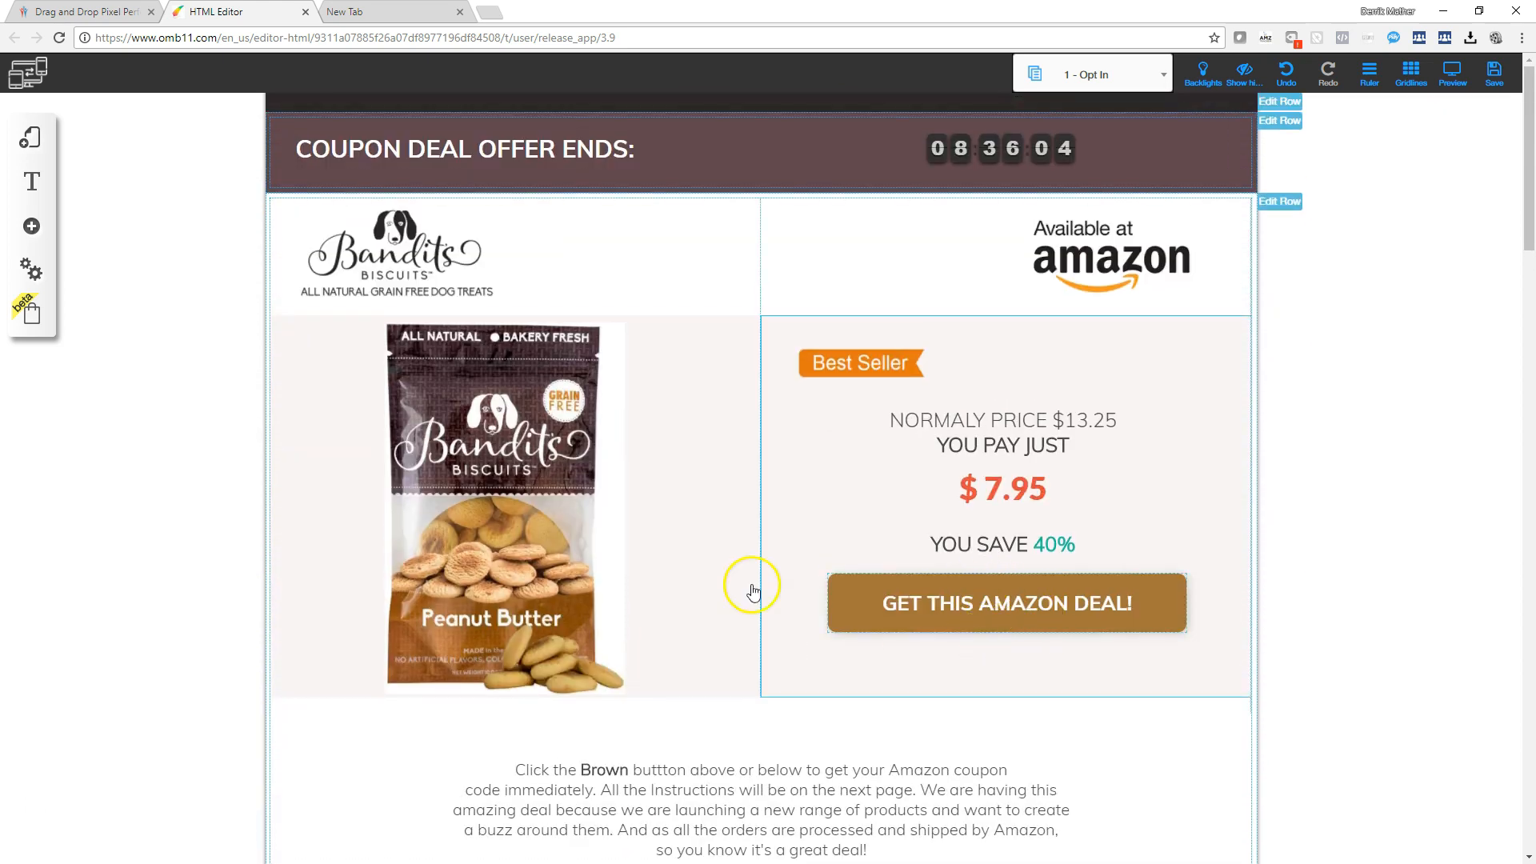
click(41, 234)
click(134, 192)
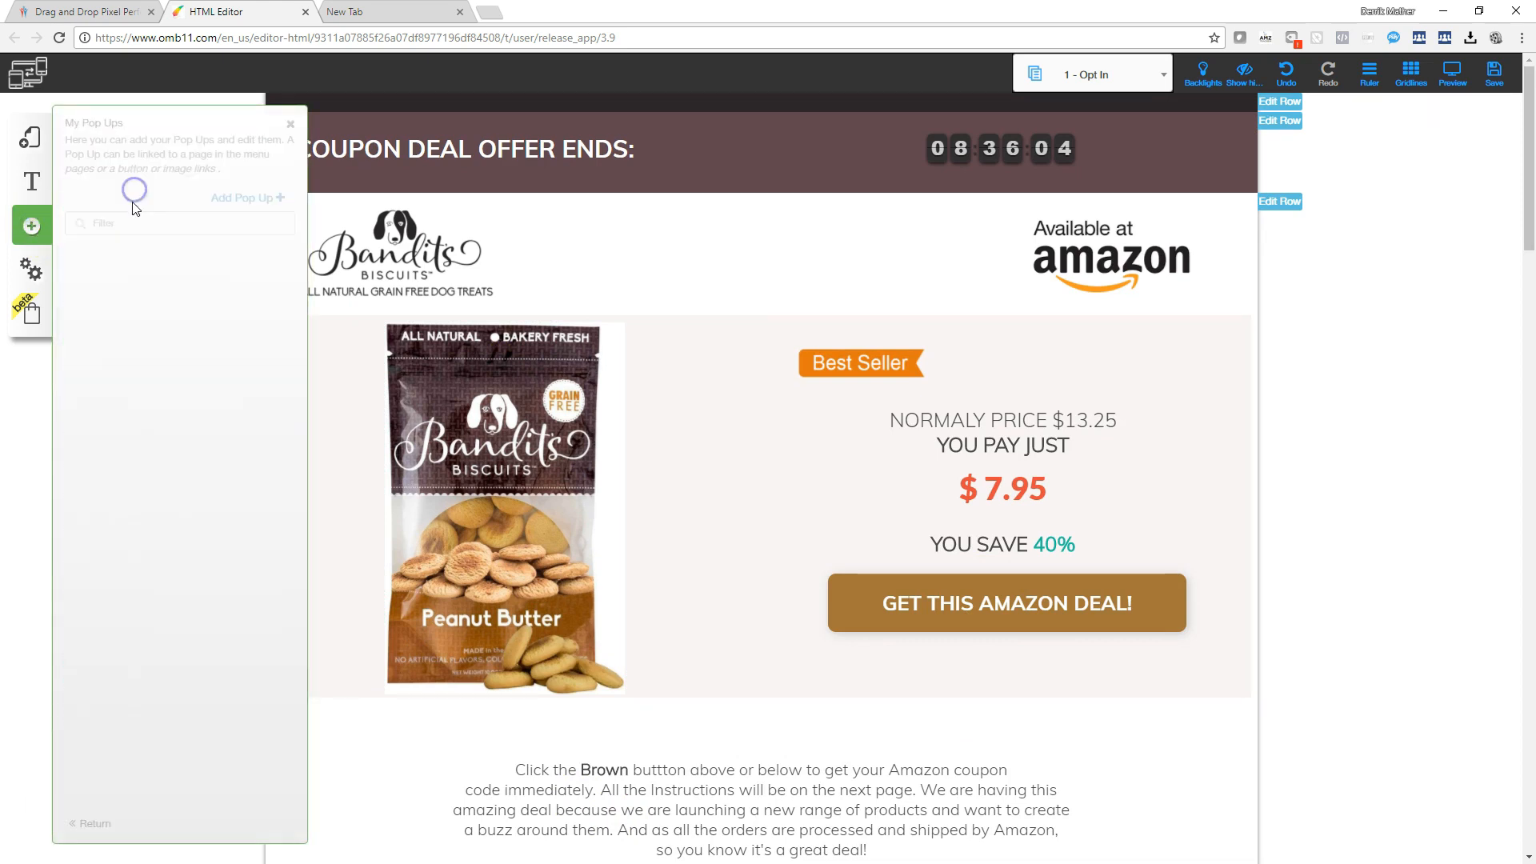
click(237, 201)
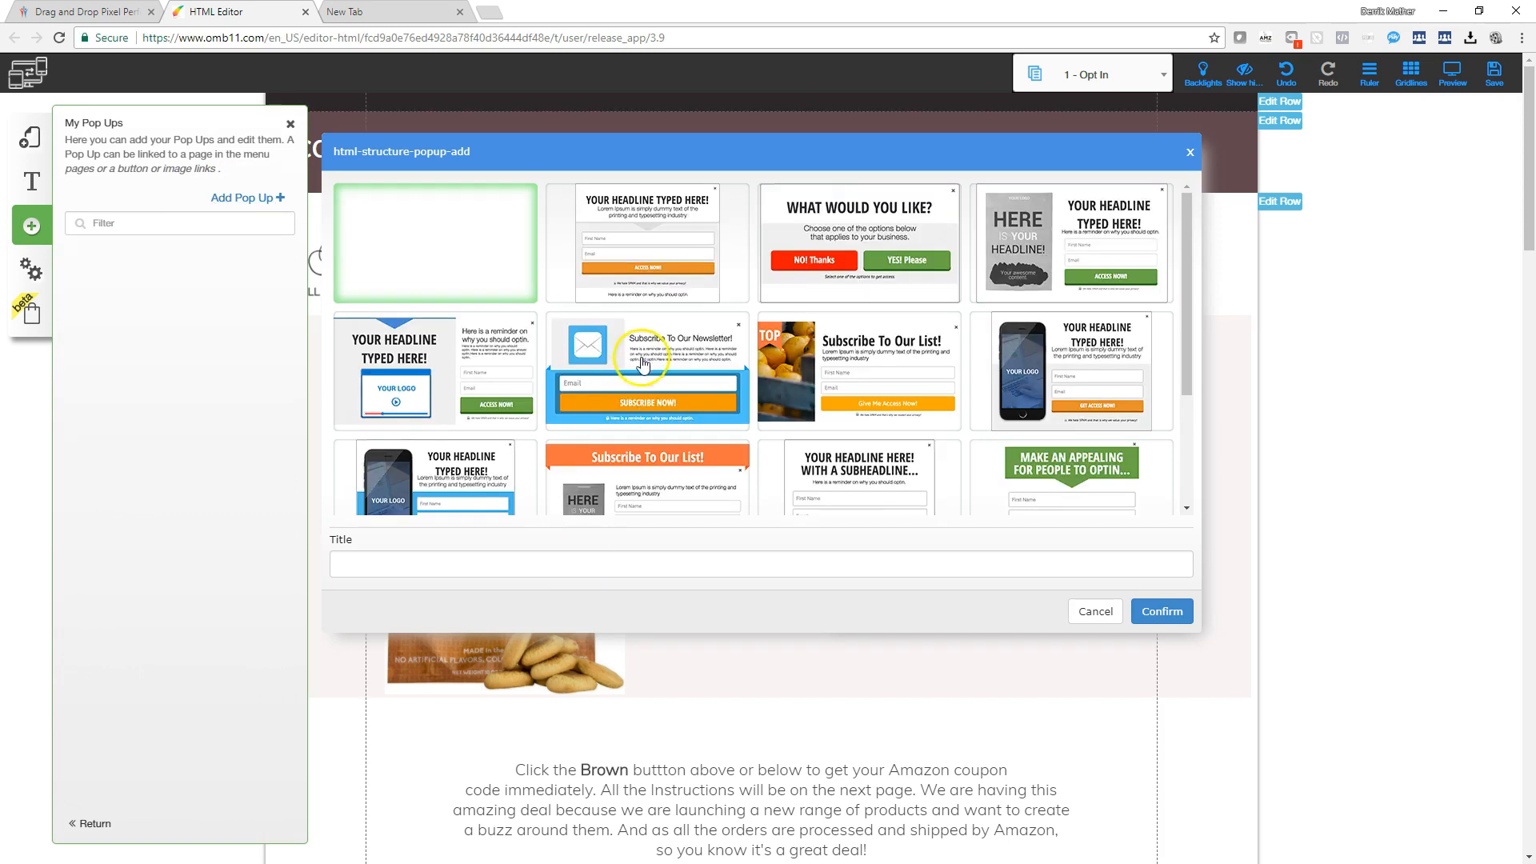
scroll(720, 392, down, 3)
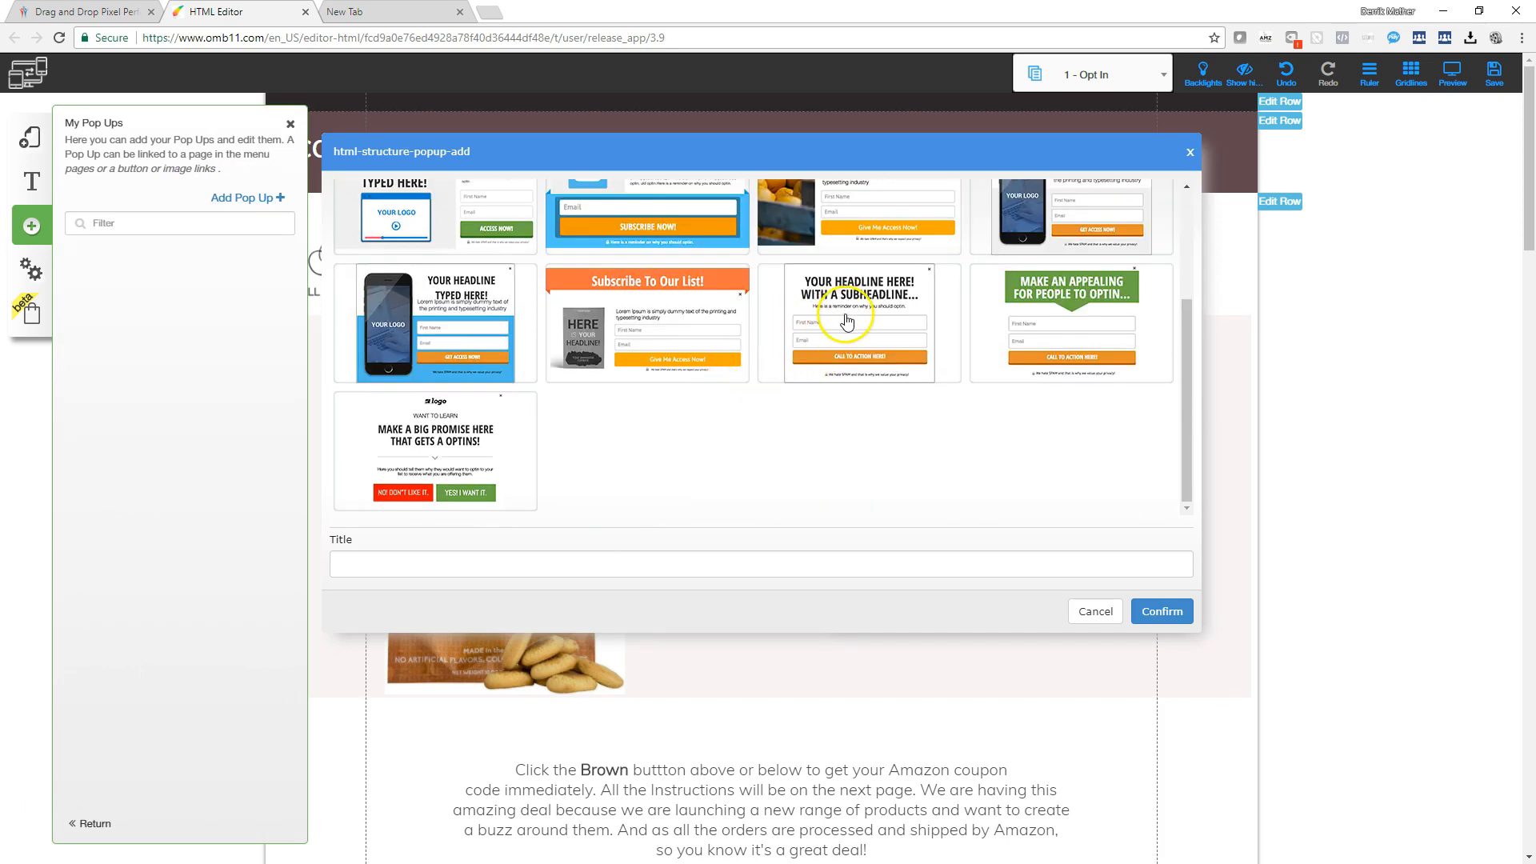
scroll(836, 329, up, 2)
scroll(829, 336, down, 2)
click(828, 339)
click(660, 571)
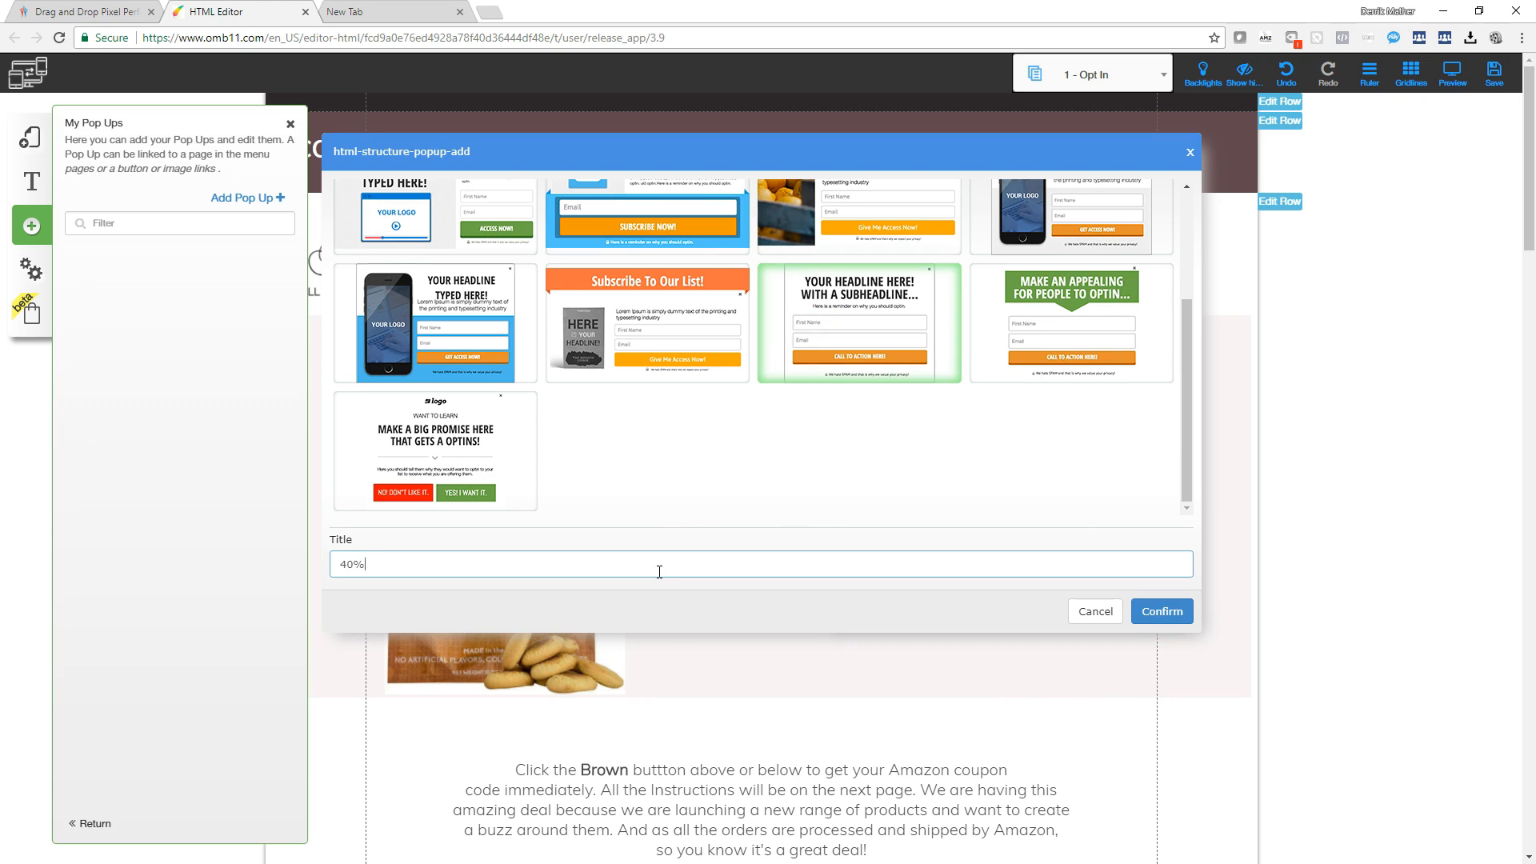
click(1163, 611)
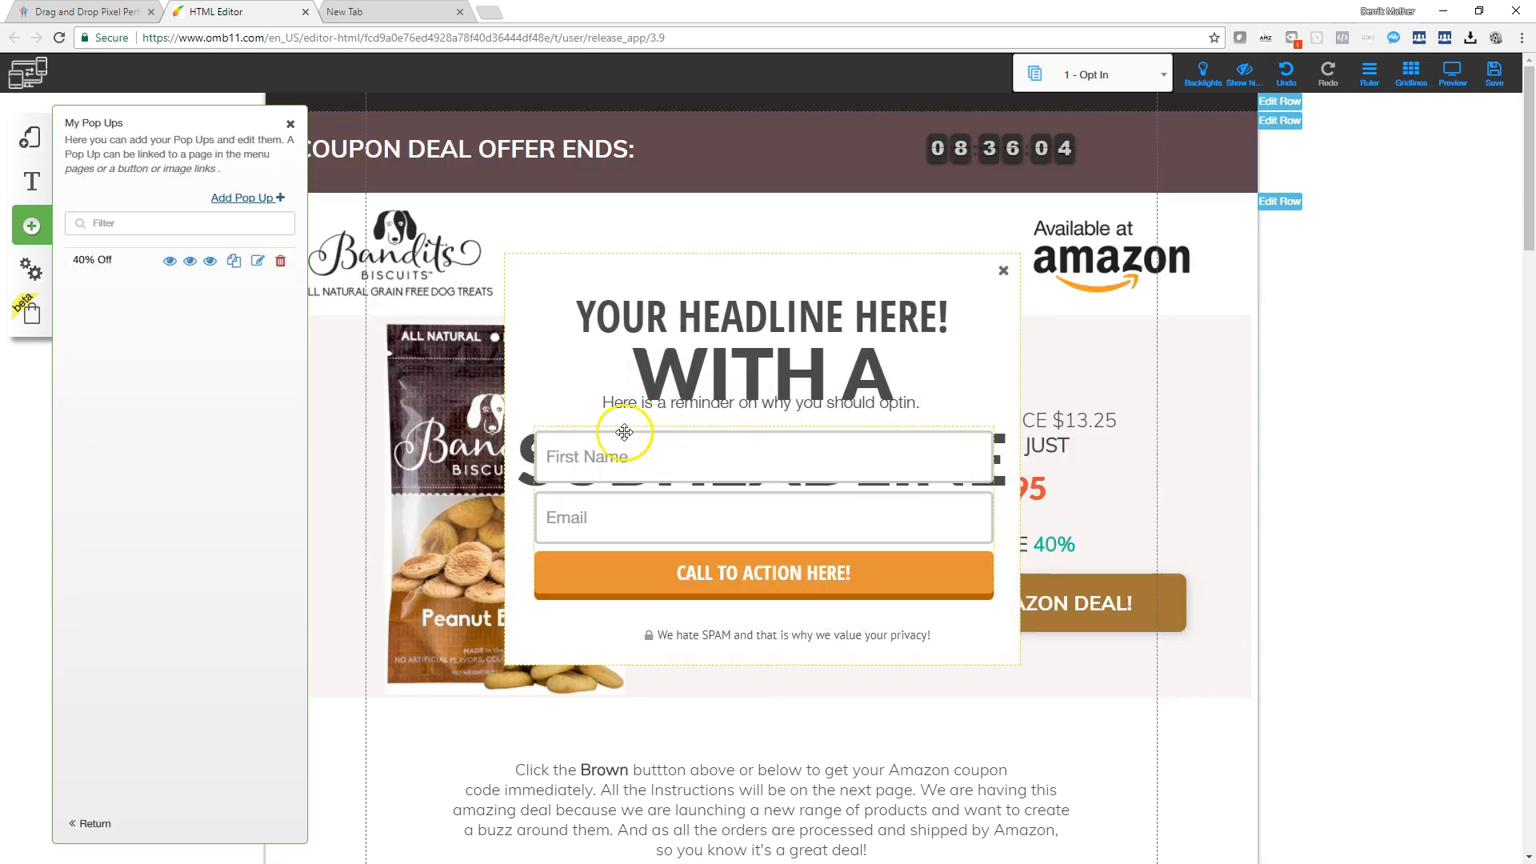
click(170, 262)
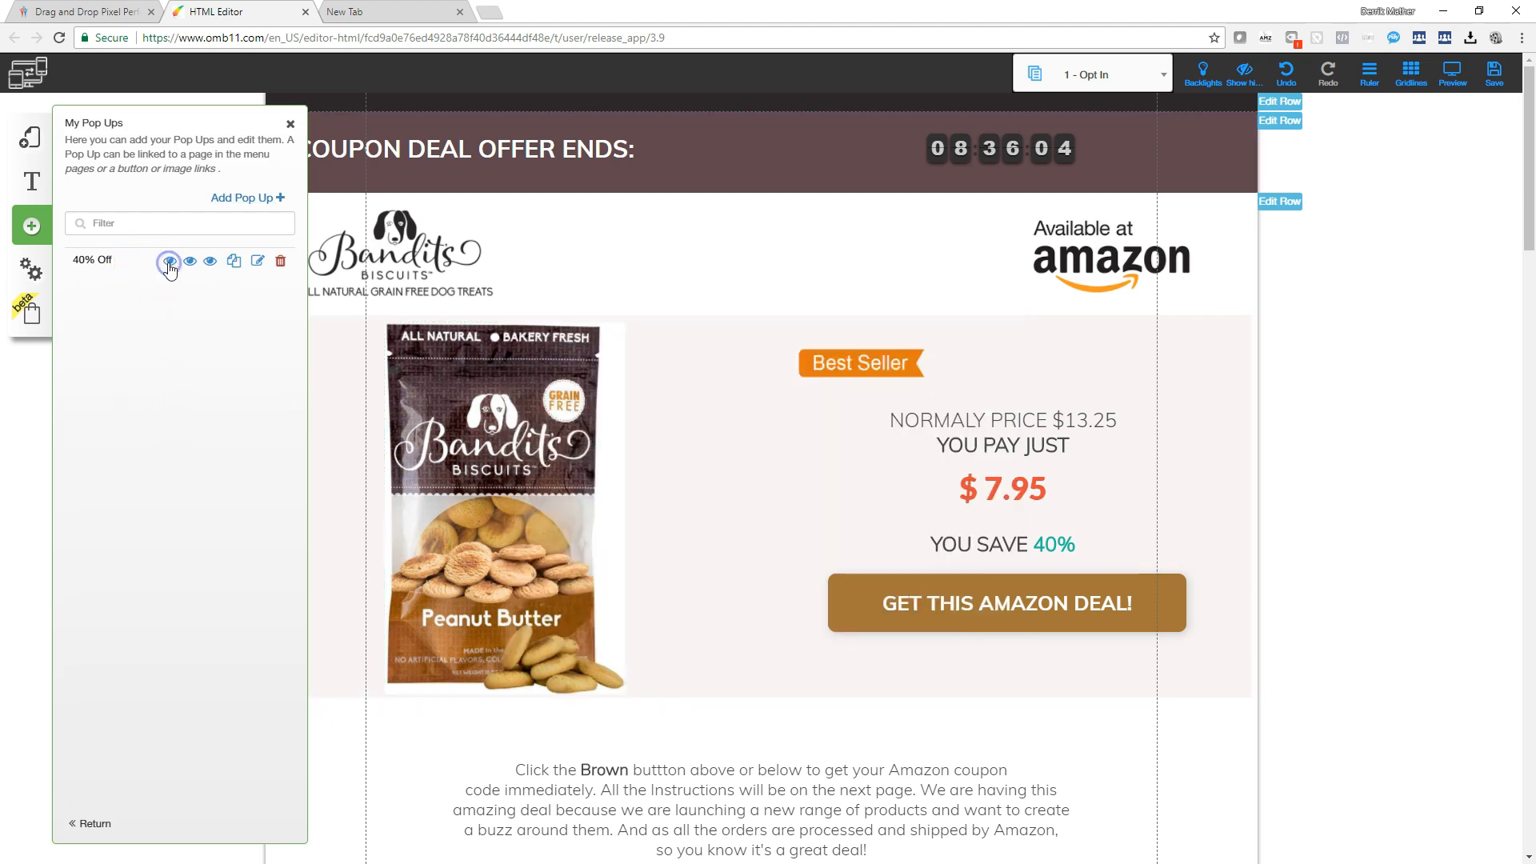
click(180, 263)
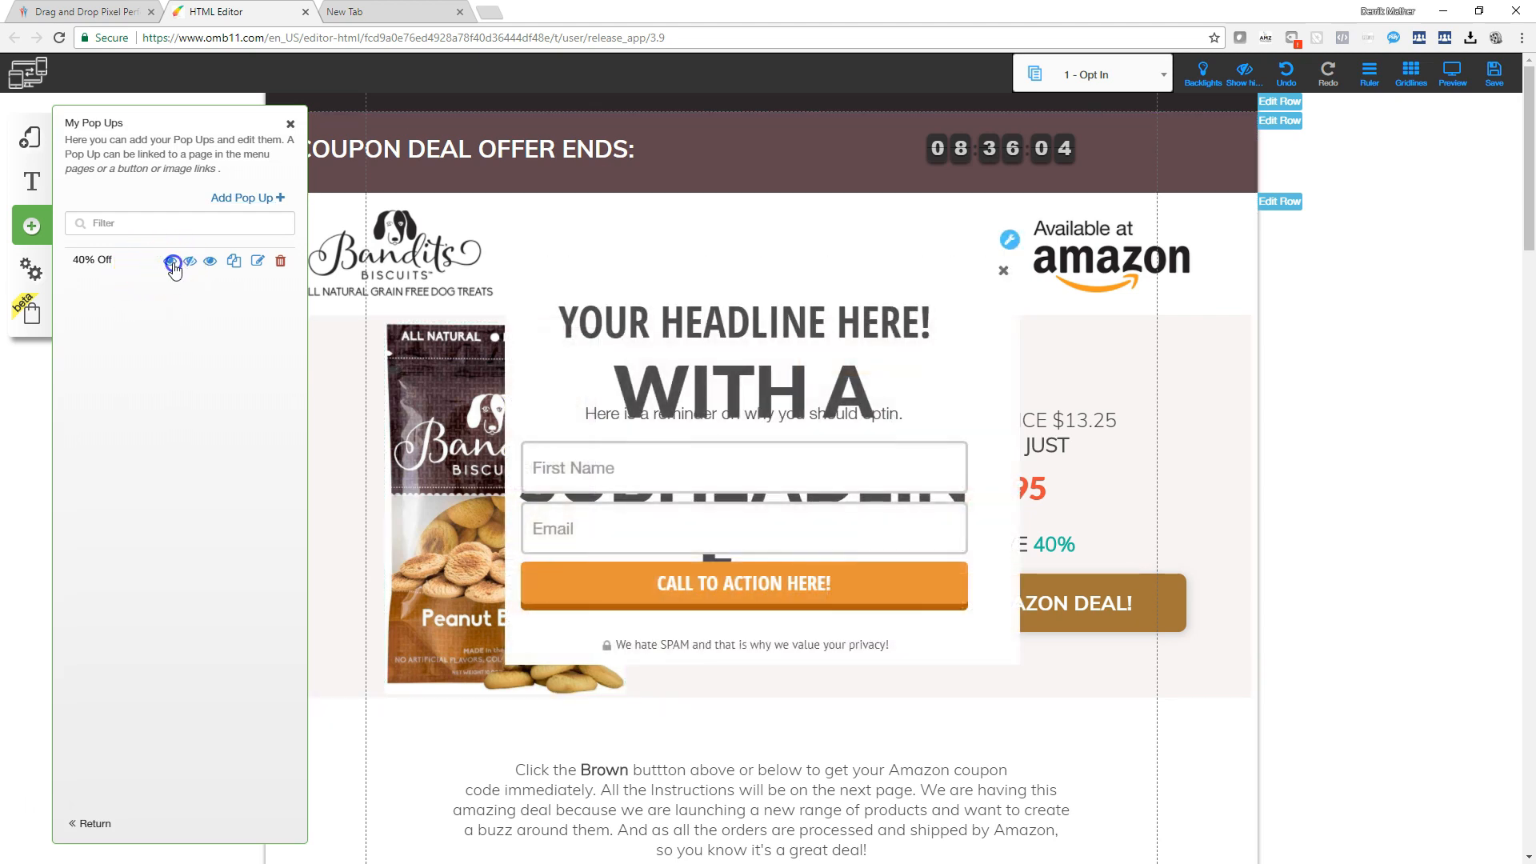
click(730, 317)
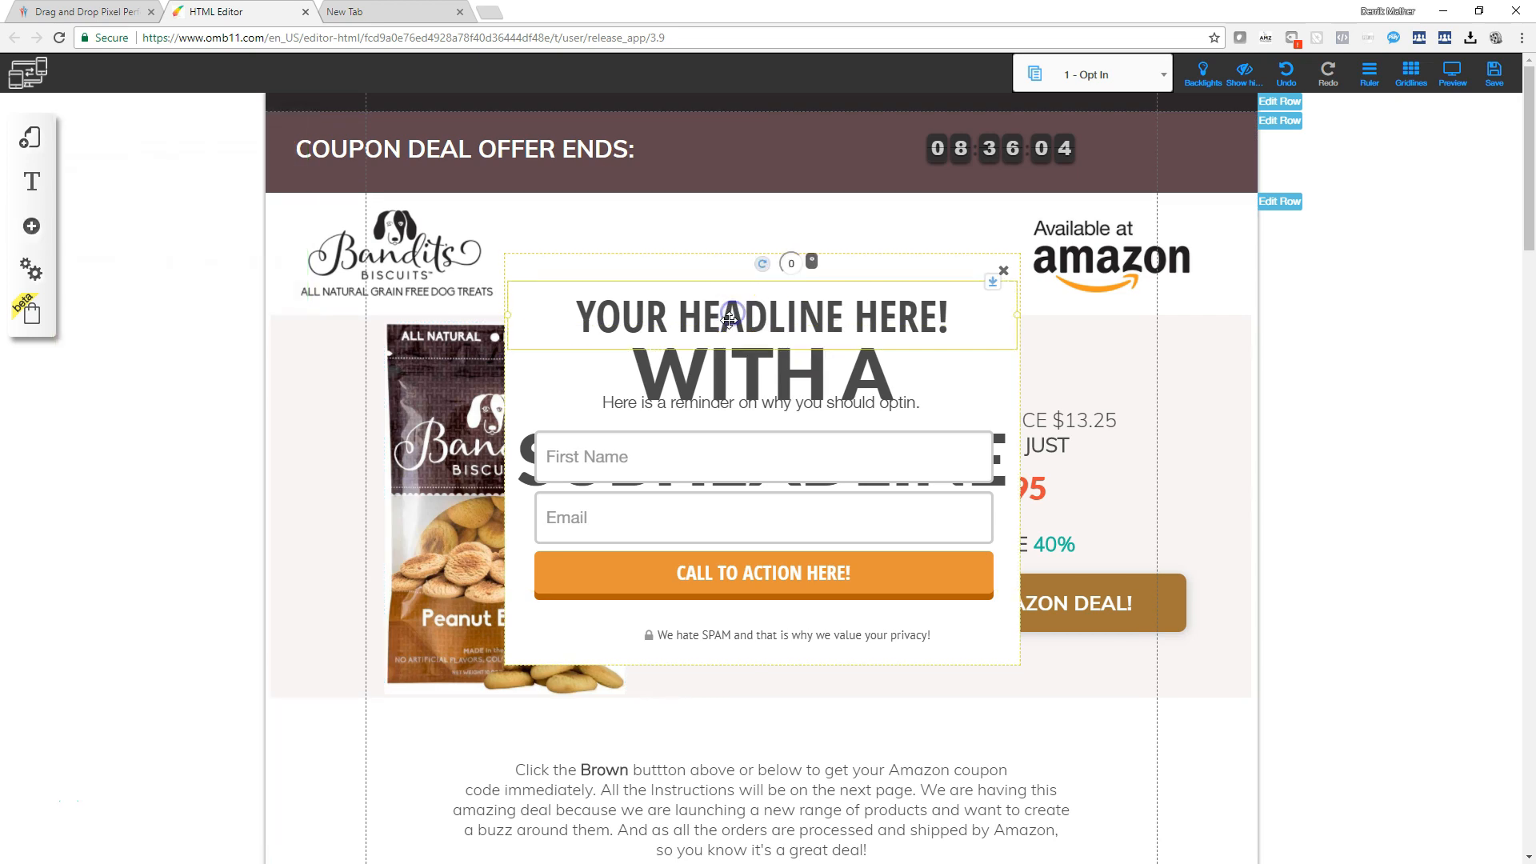
click(716, 321)
click(695, 416)
click(695, 415)
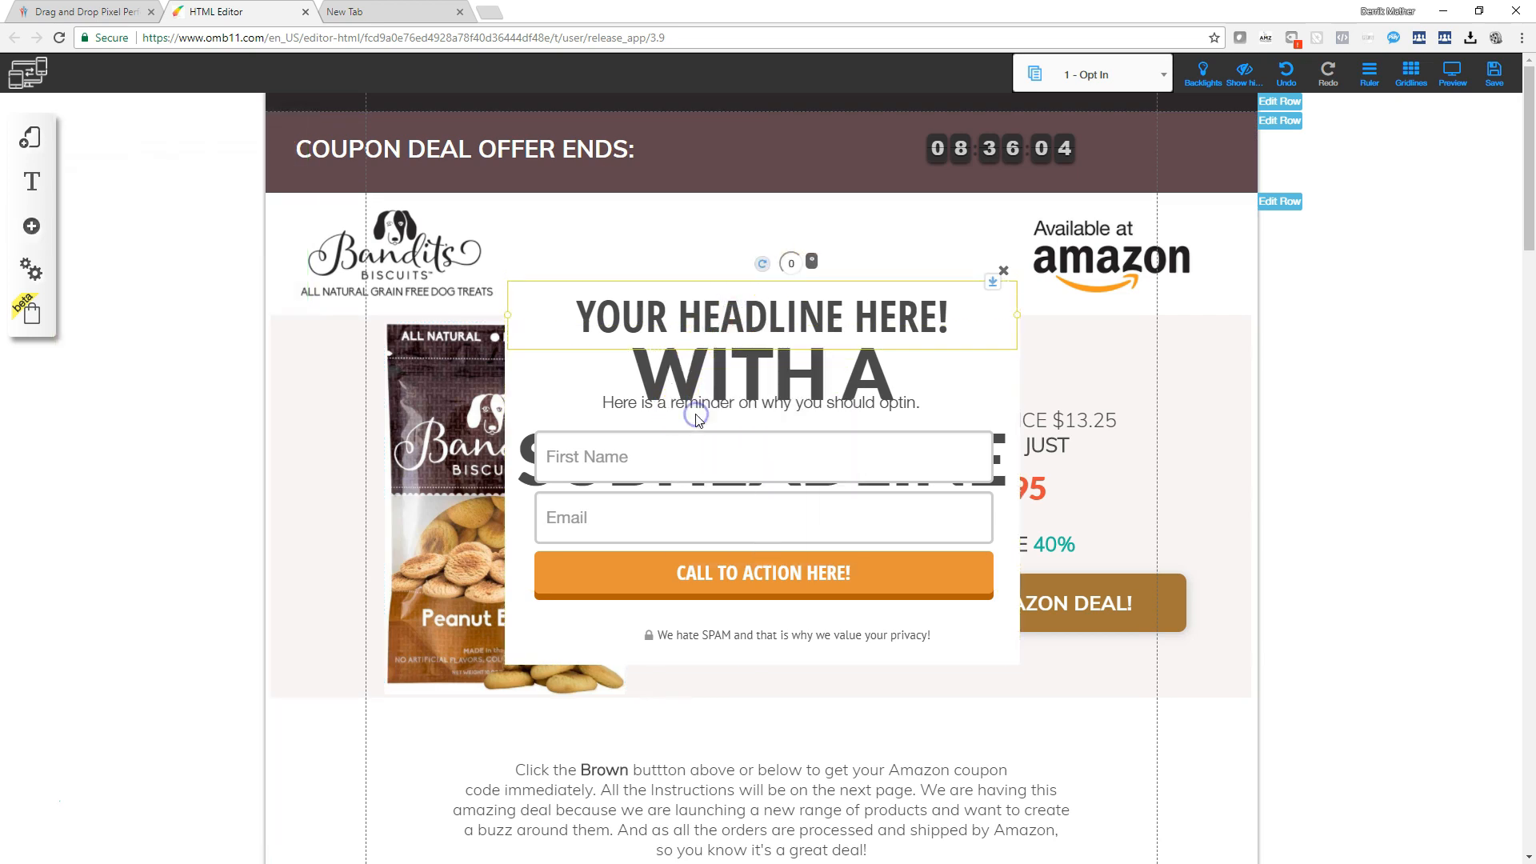
click(693, 372)
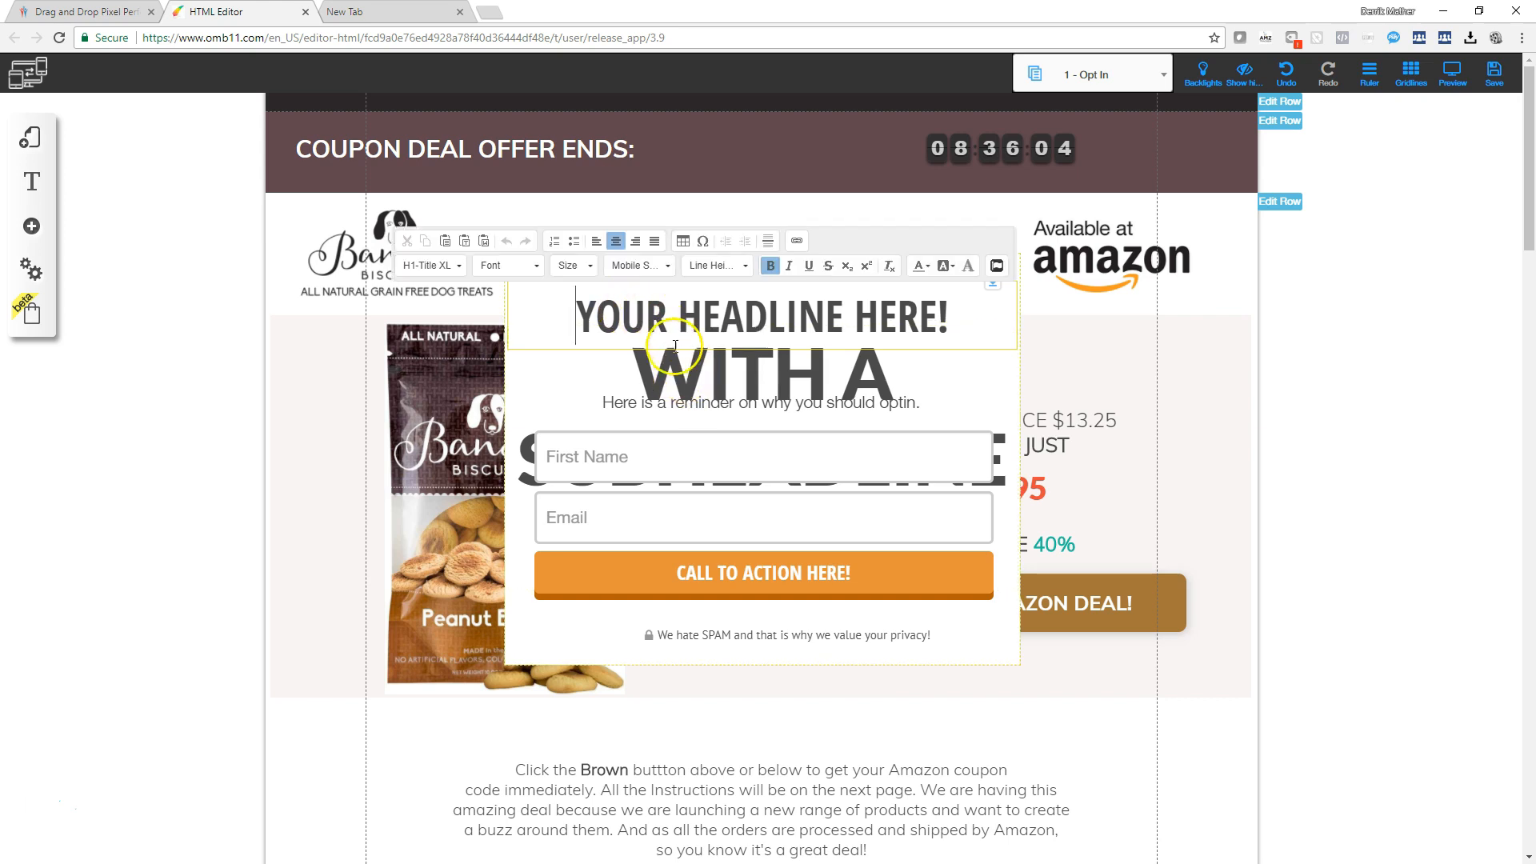
Step: Clear the oversized "WITH A SUBHEADLINE" text from the pop-up
click(671, 360)
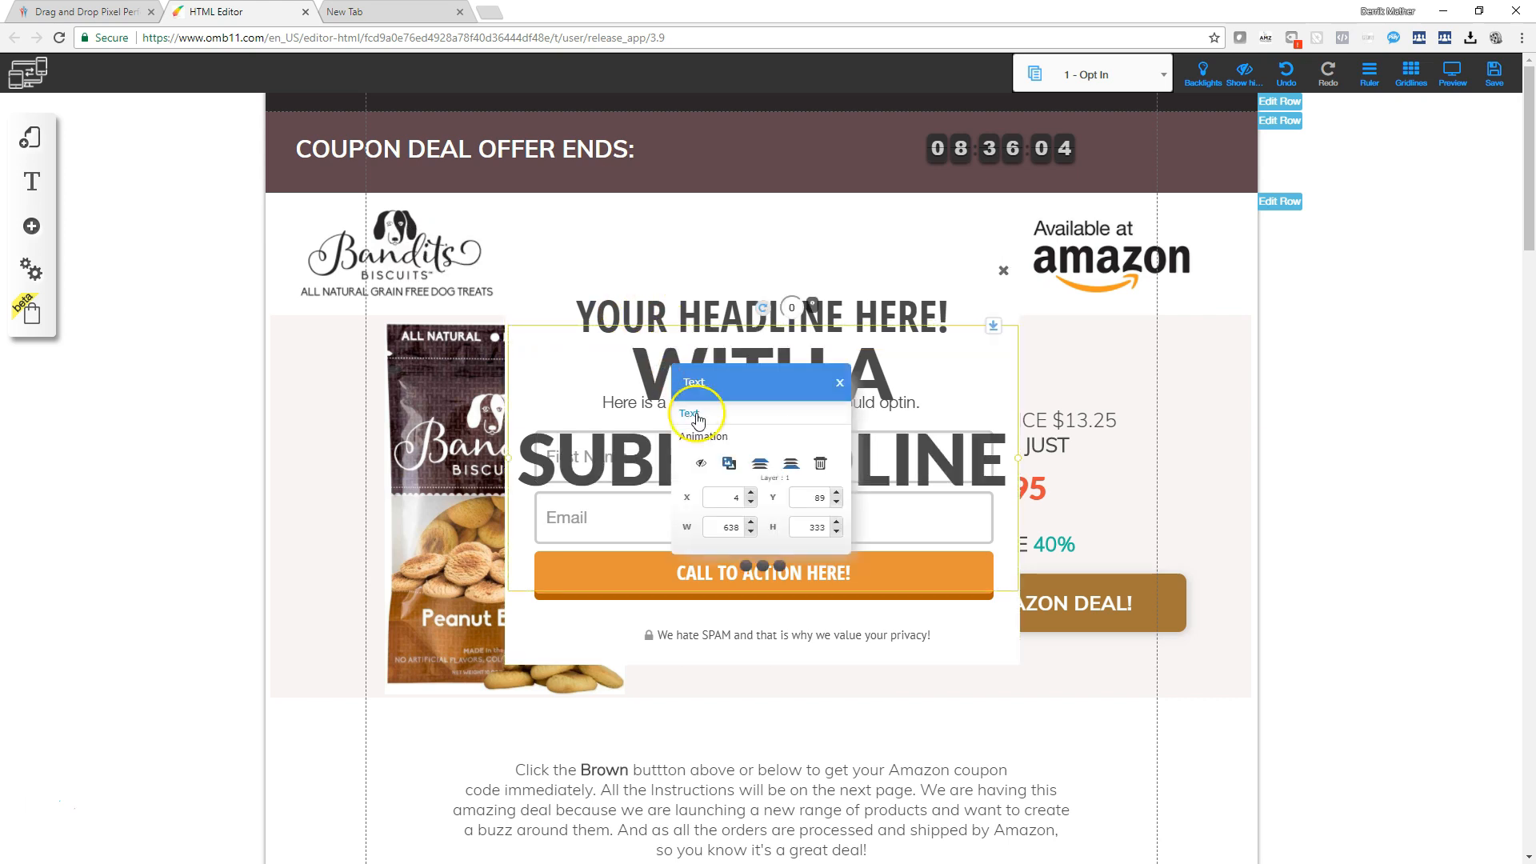
click(696, 416)
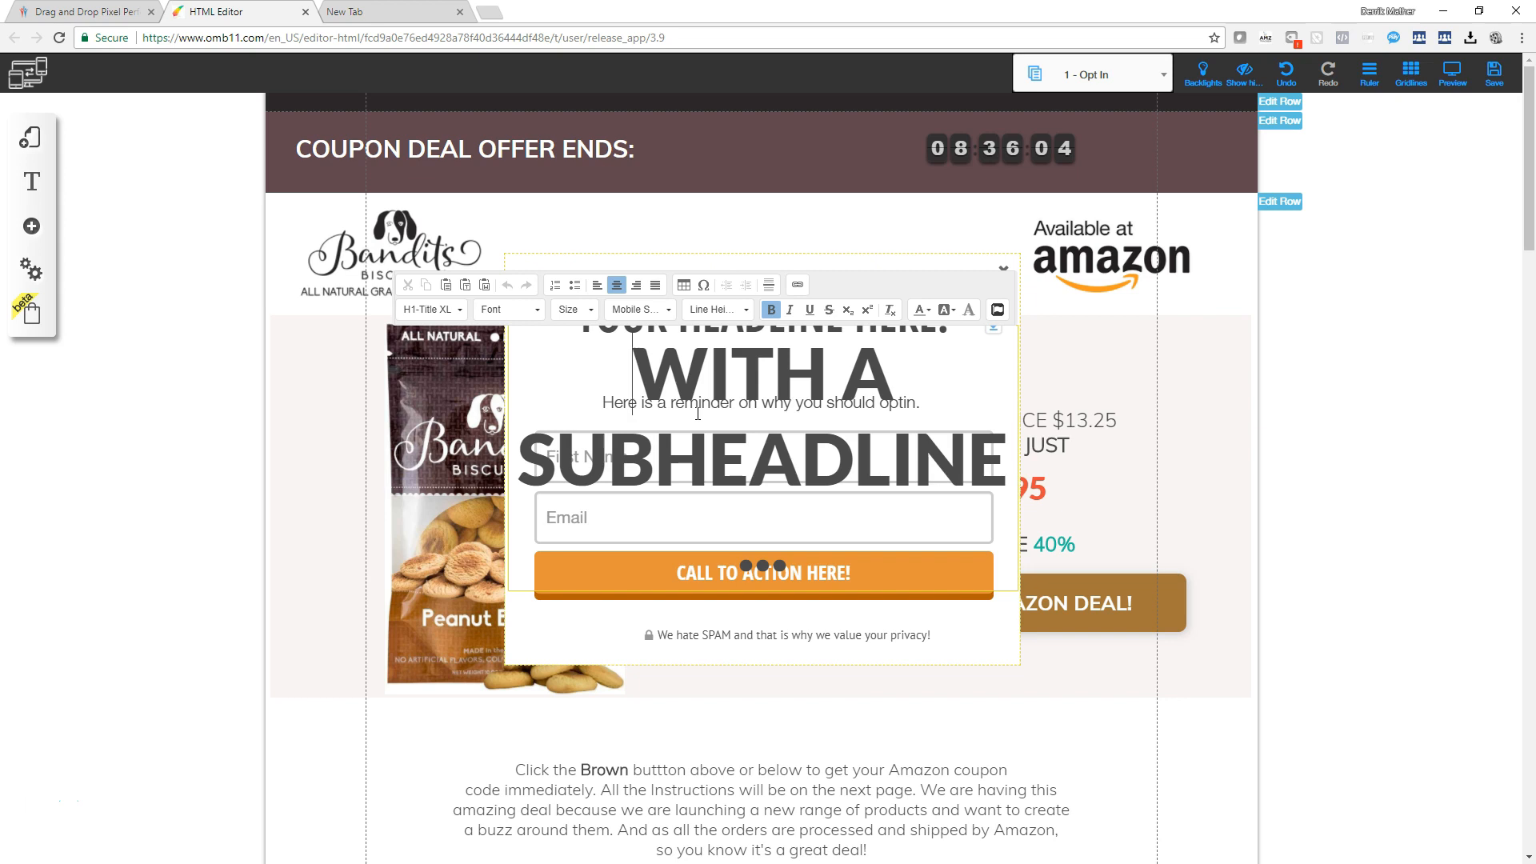
key(ctrl+a)
key(Delete)
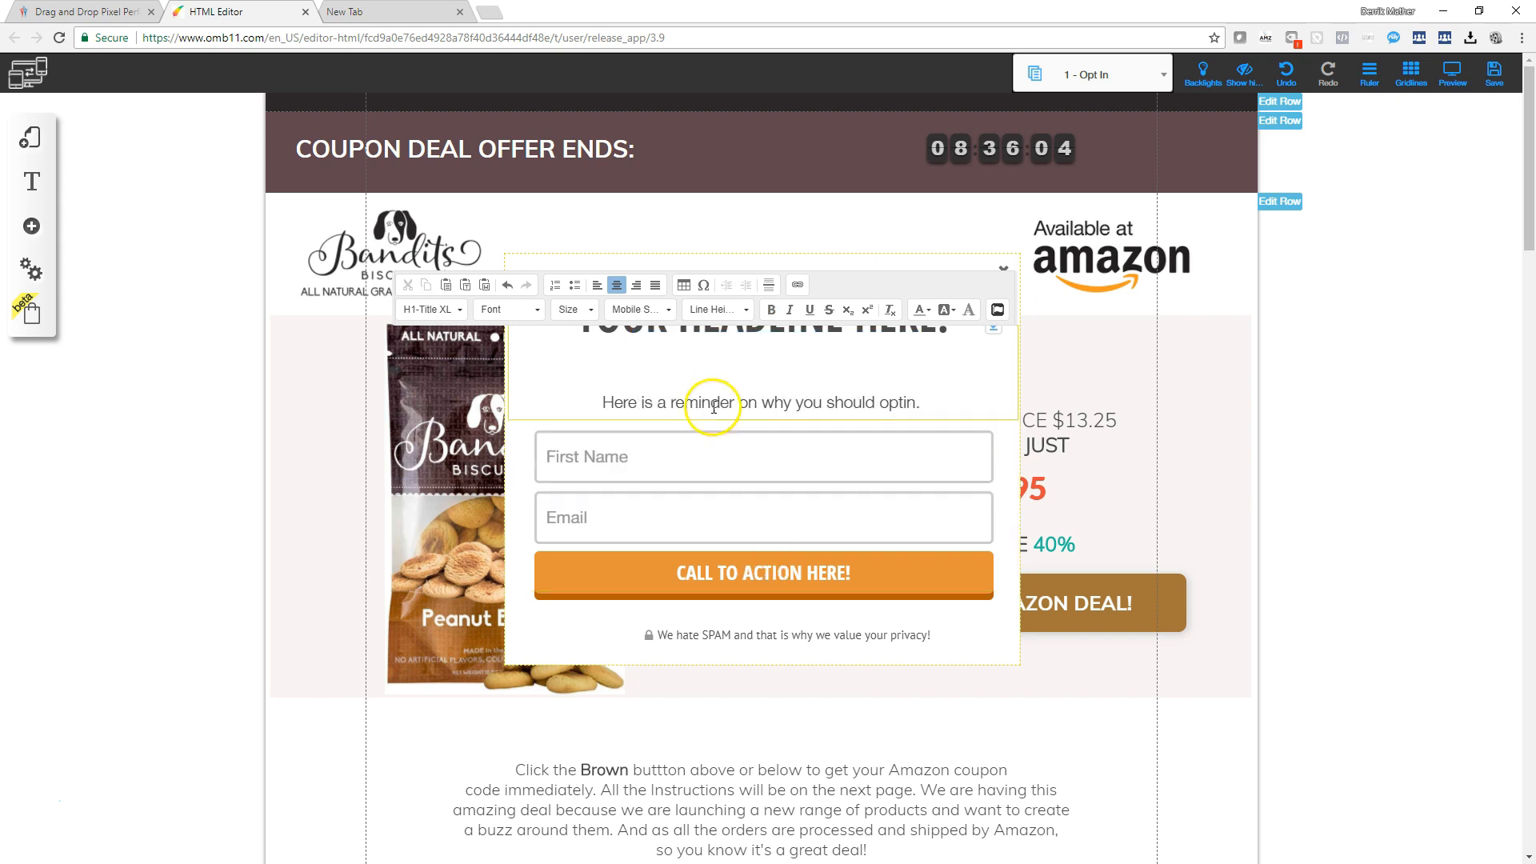
click(537, 454)
Step: Change the pop-up headline to "40% Amazon Purch" and delete the opt-in reminder line below it
click(654, 319)
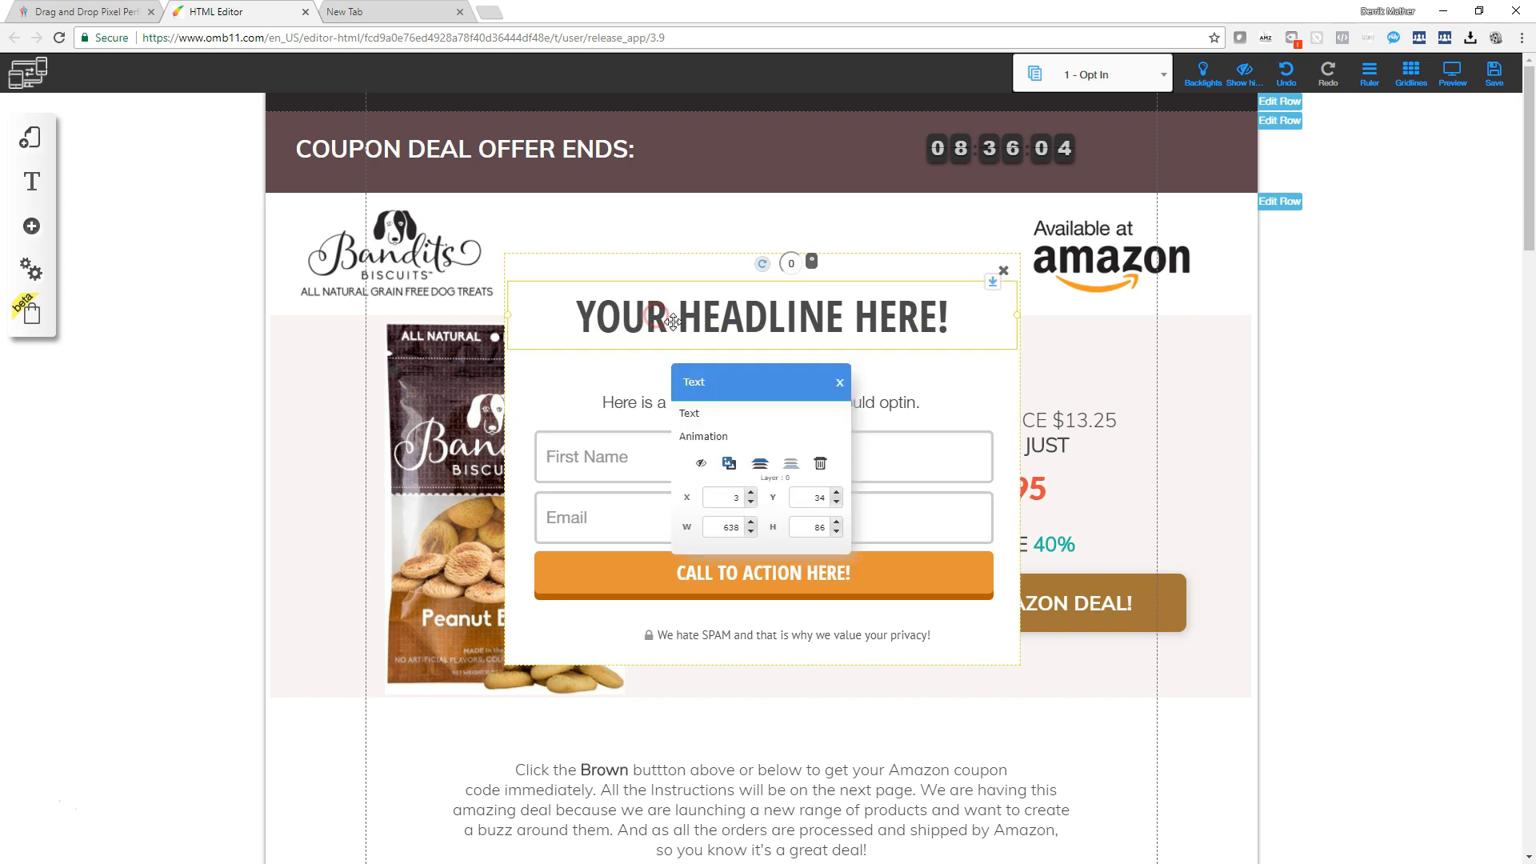
click(699, 412)
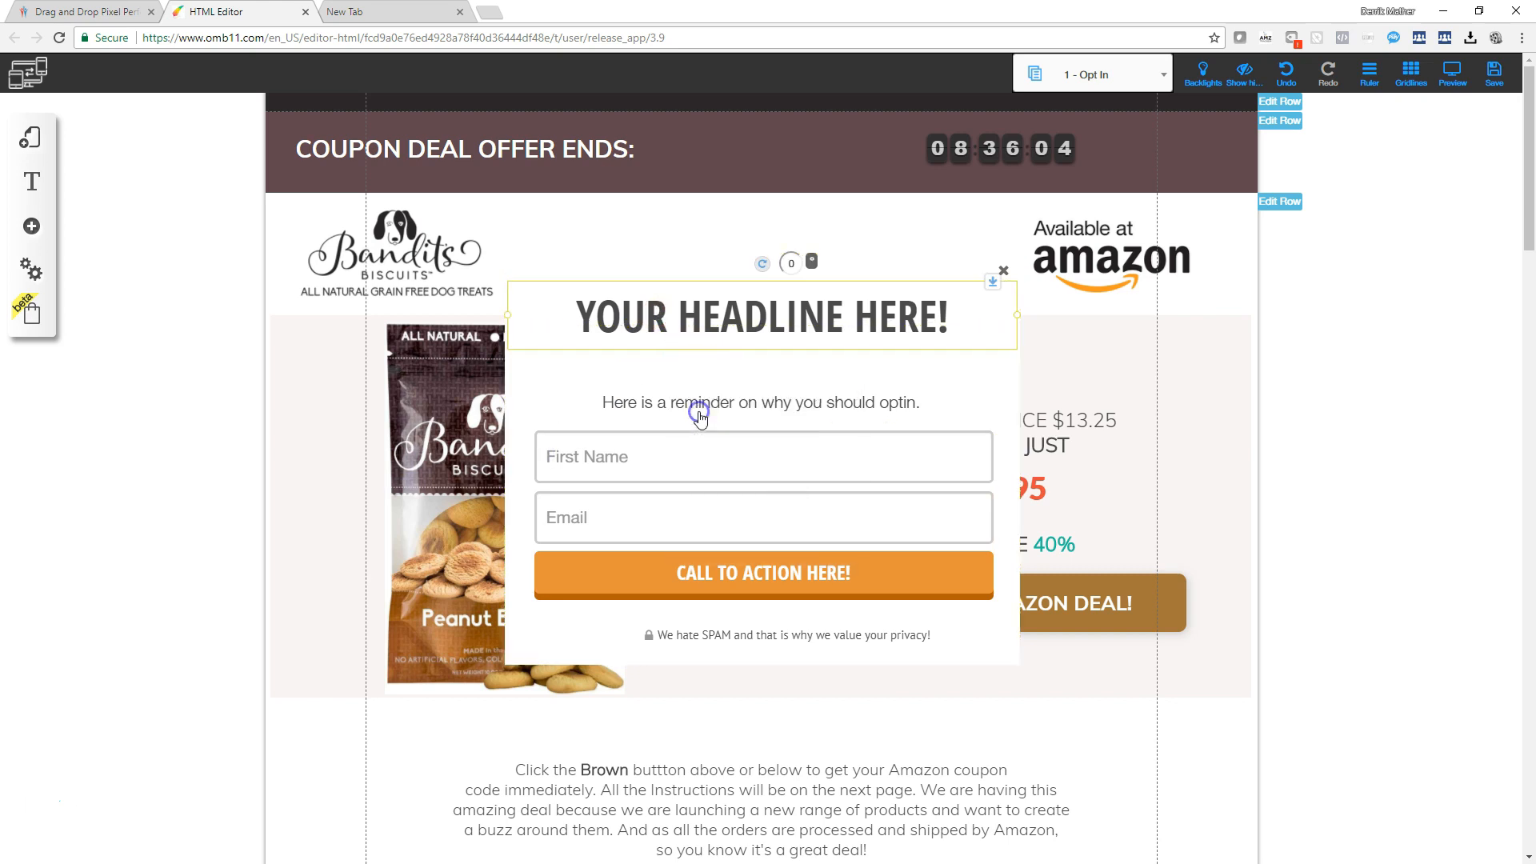
triple_click(666, 320)
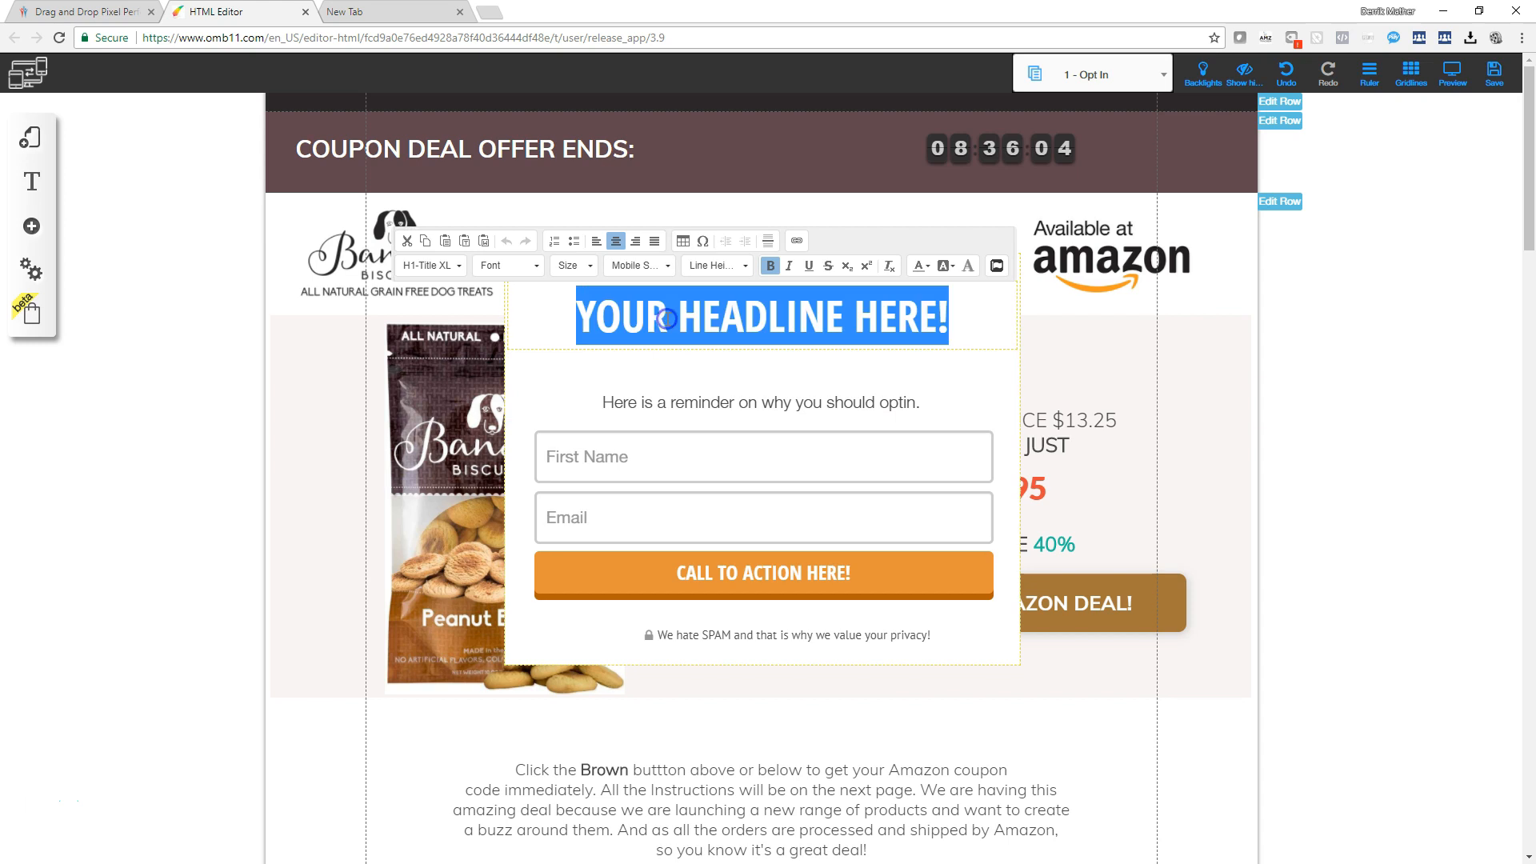
text(40% )
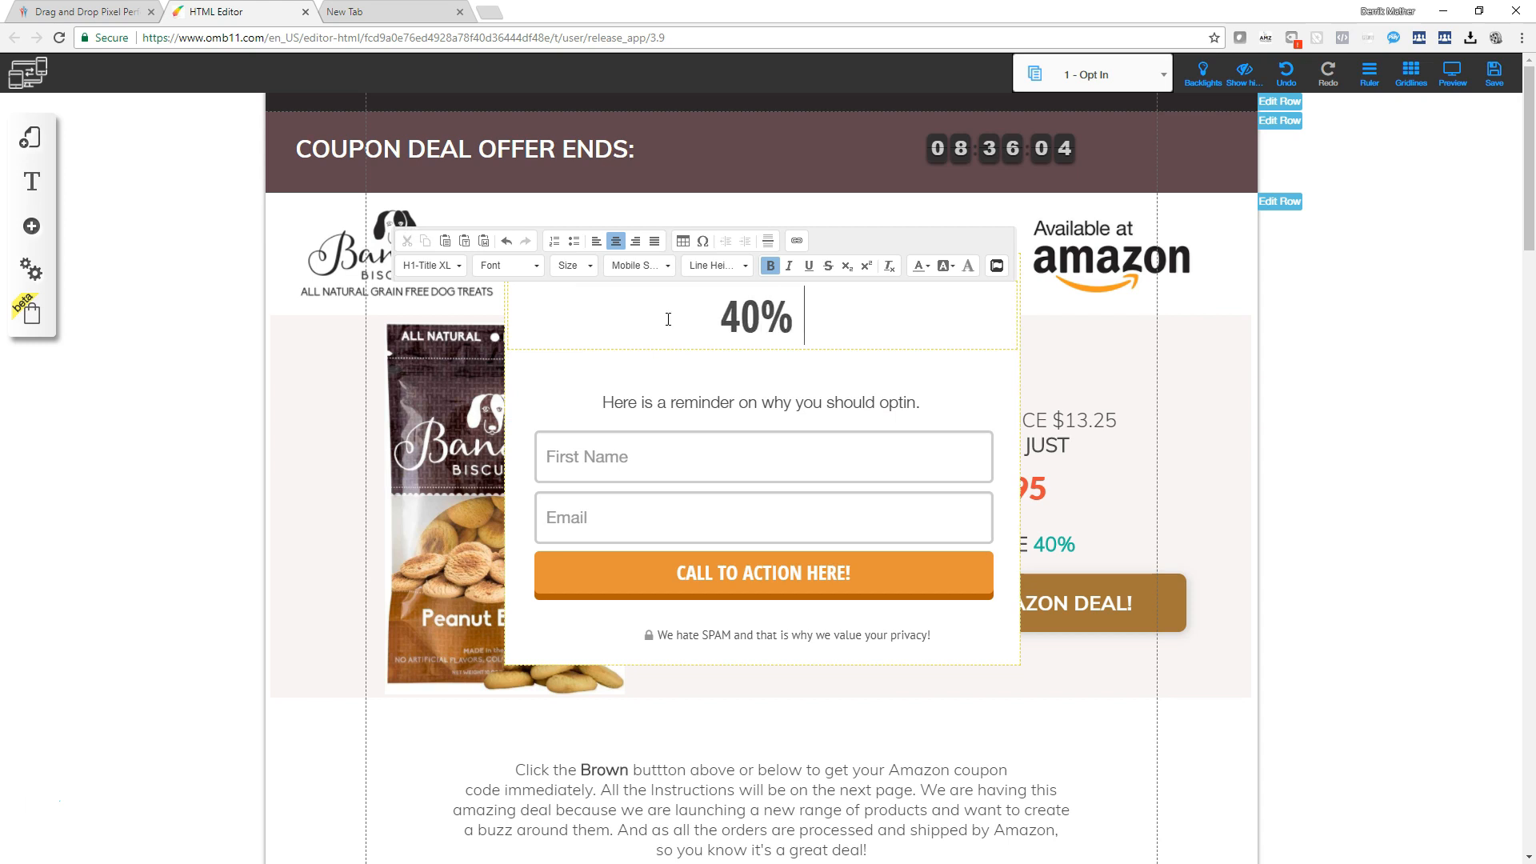
text(Amazon Purch)
click(656, 421)
click(664, 404)
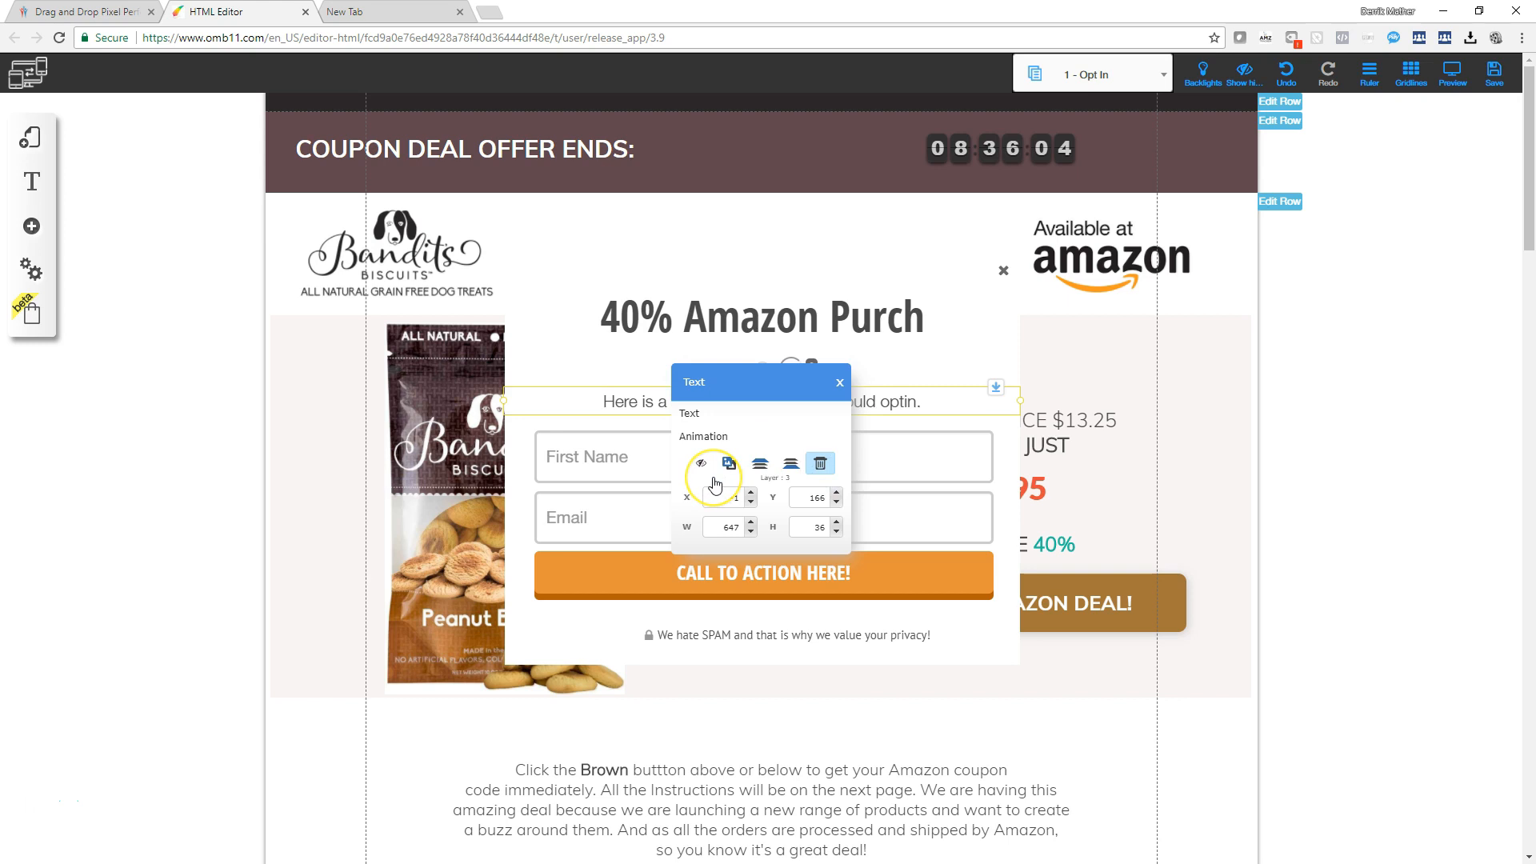
Step: Set the pop-up form's button text to "Take me to my offer!"
click(667, 484)
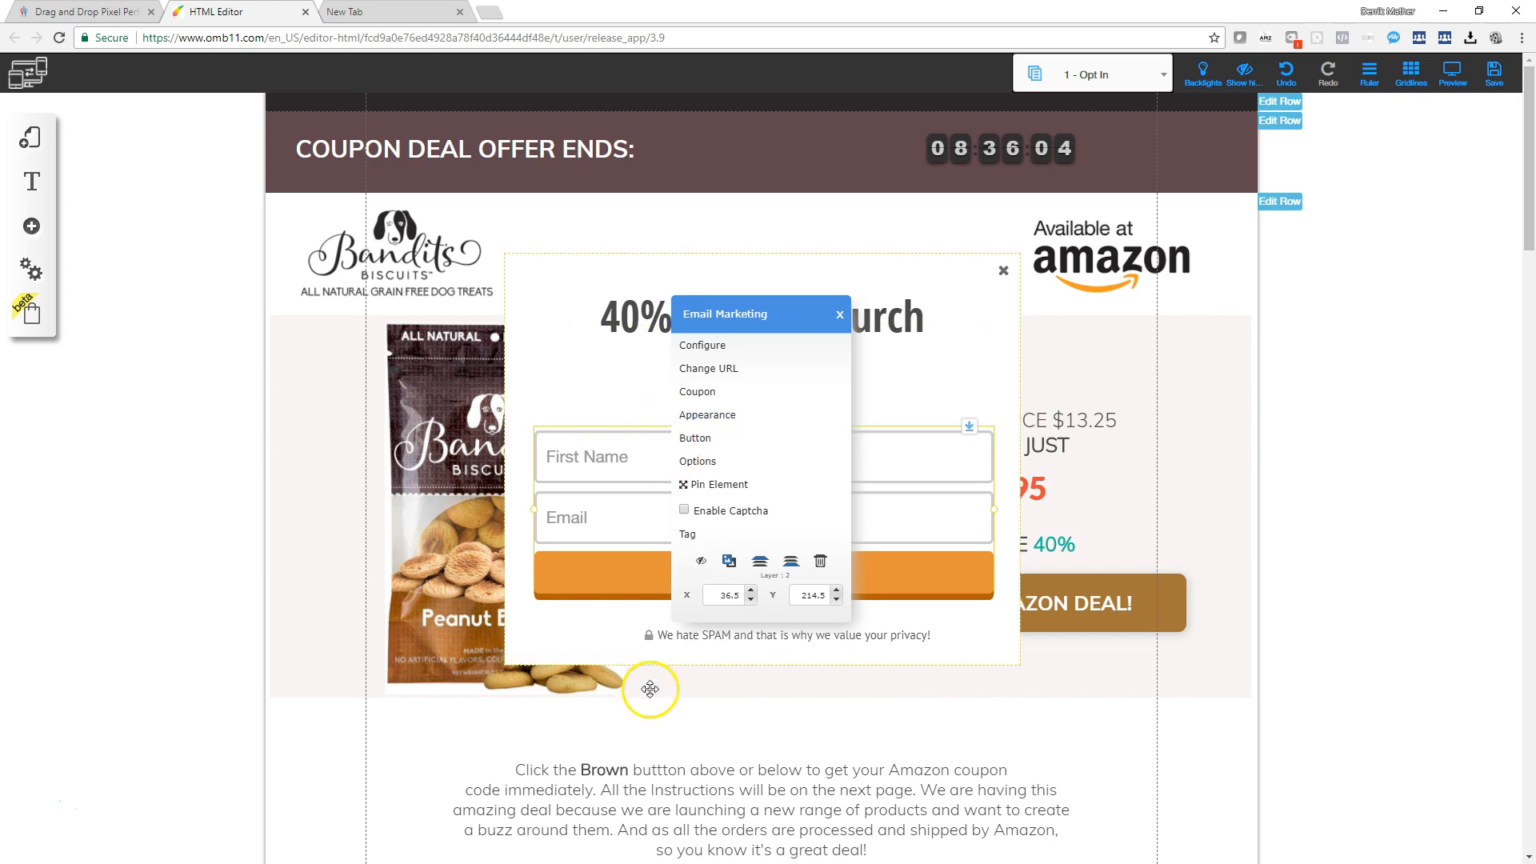
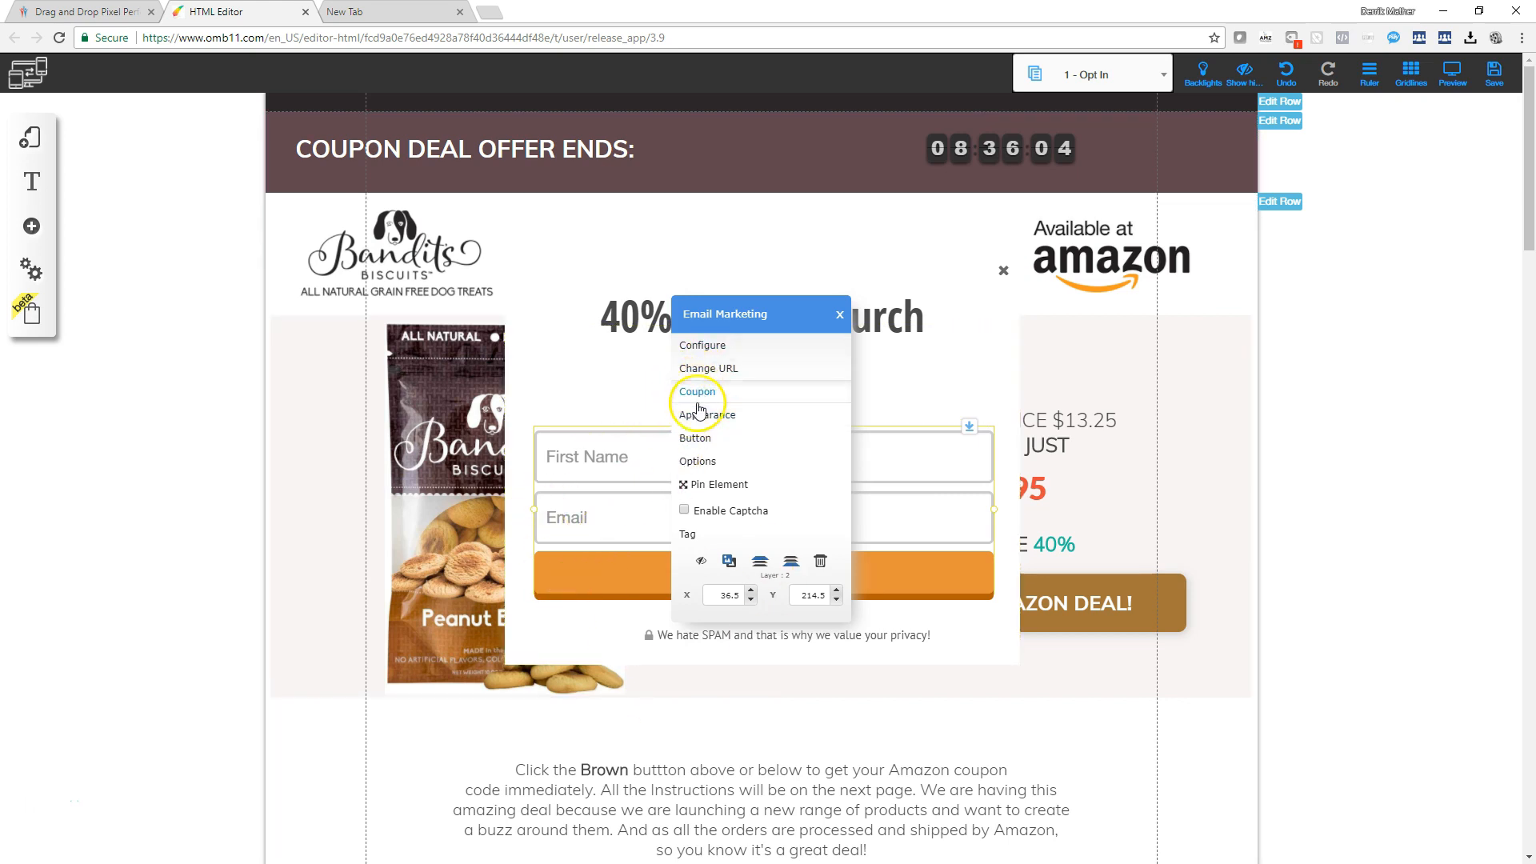
click(697, 442)
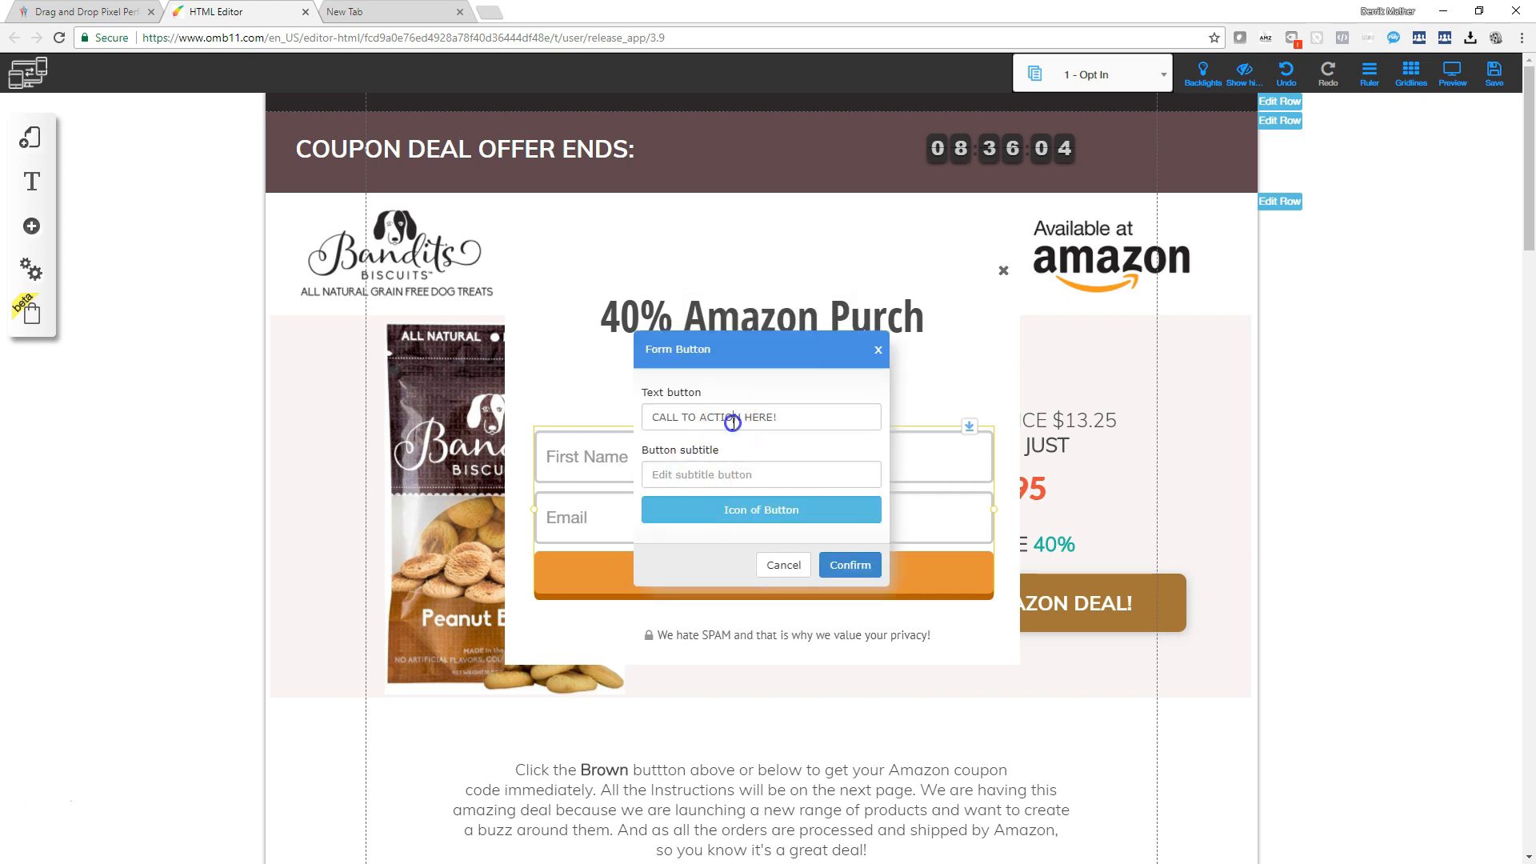
triple_click(732, 421)
text(Take me)
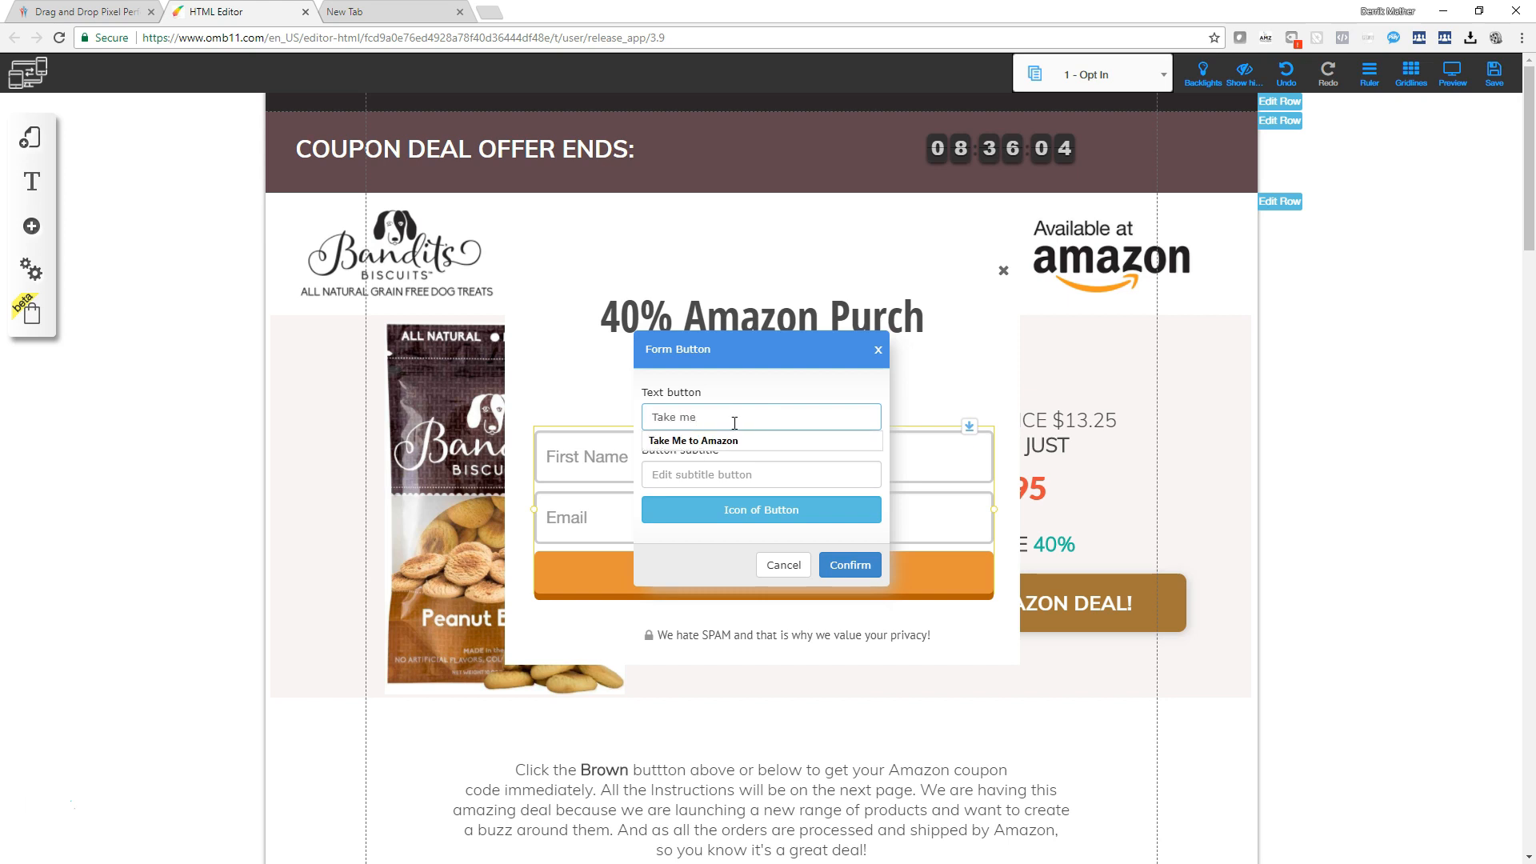
text( to my offer!)
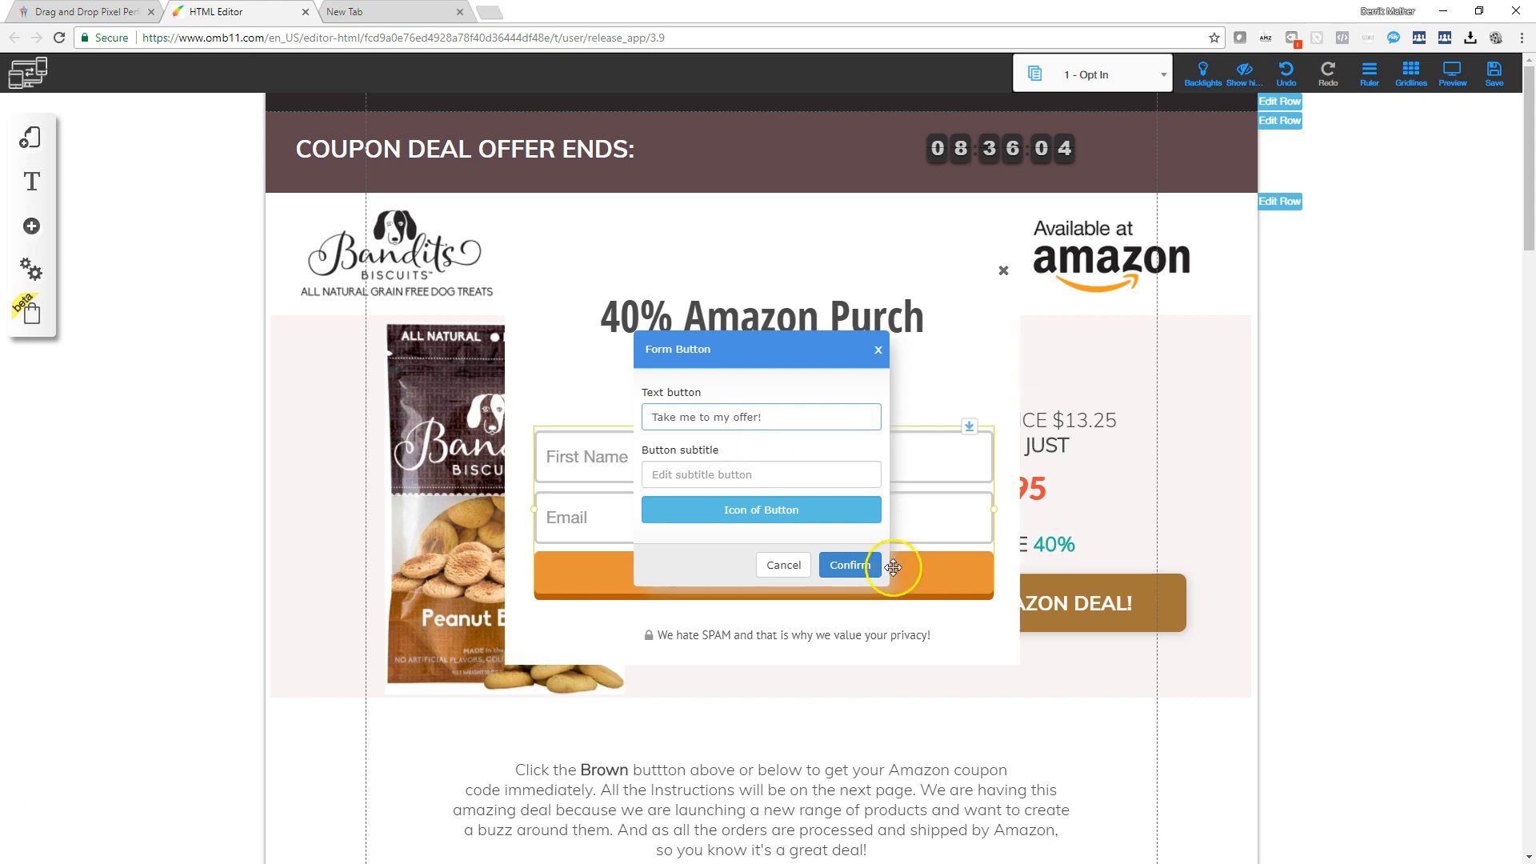
click(850, 564)
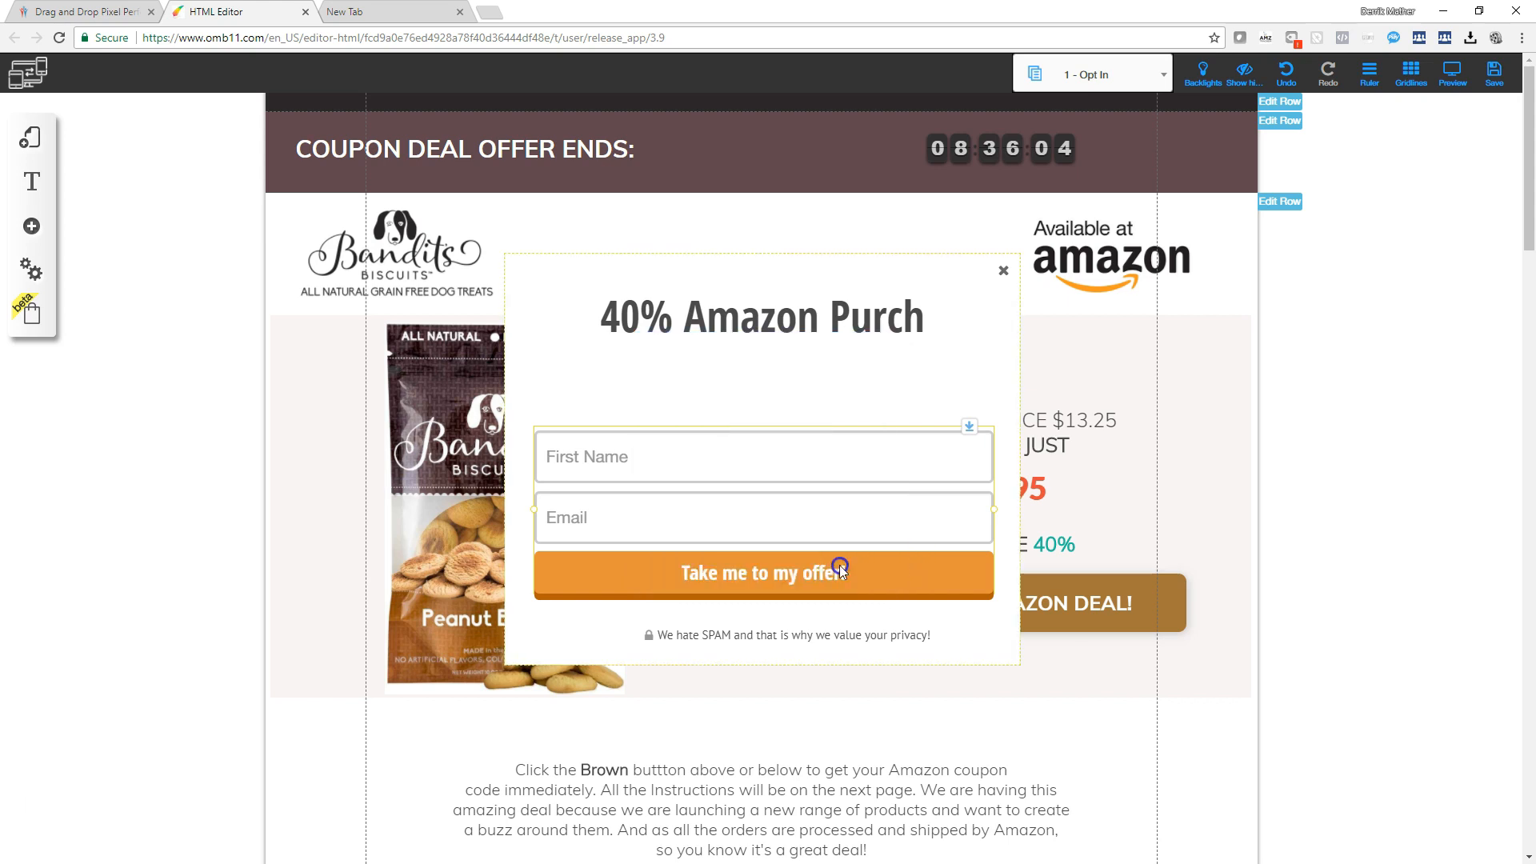
Step: Set the form button's background color to the favorite brown that matches the page's deal button
click(713, 574)
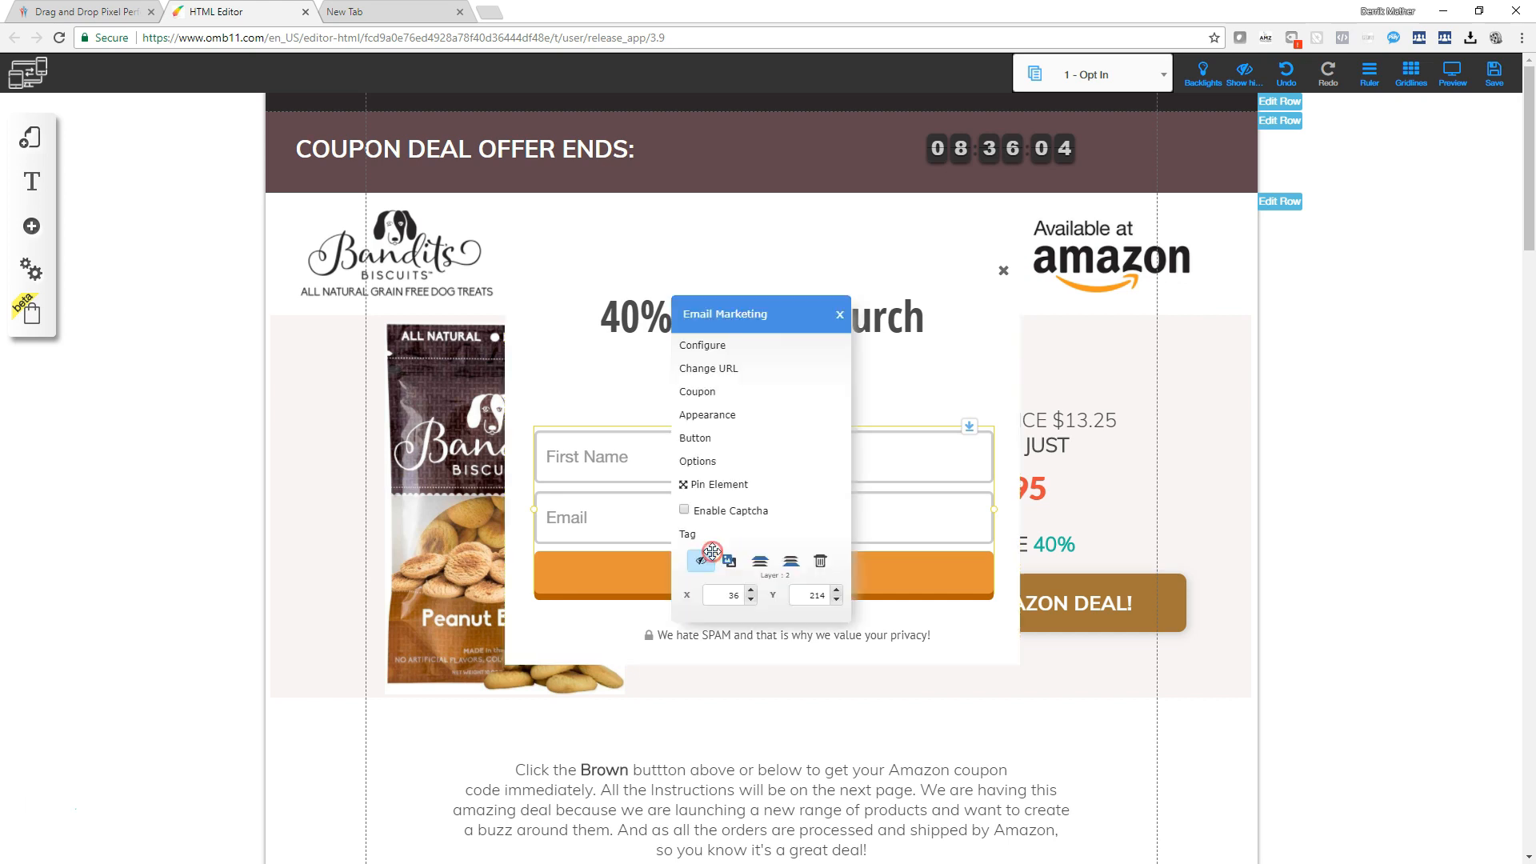
click(707, 418)
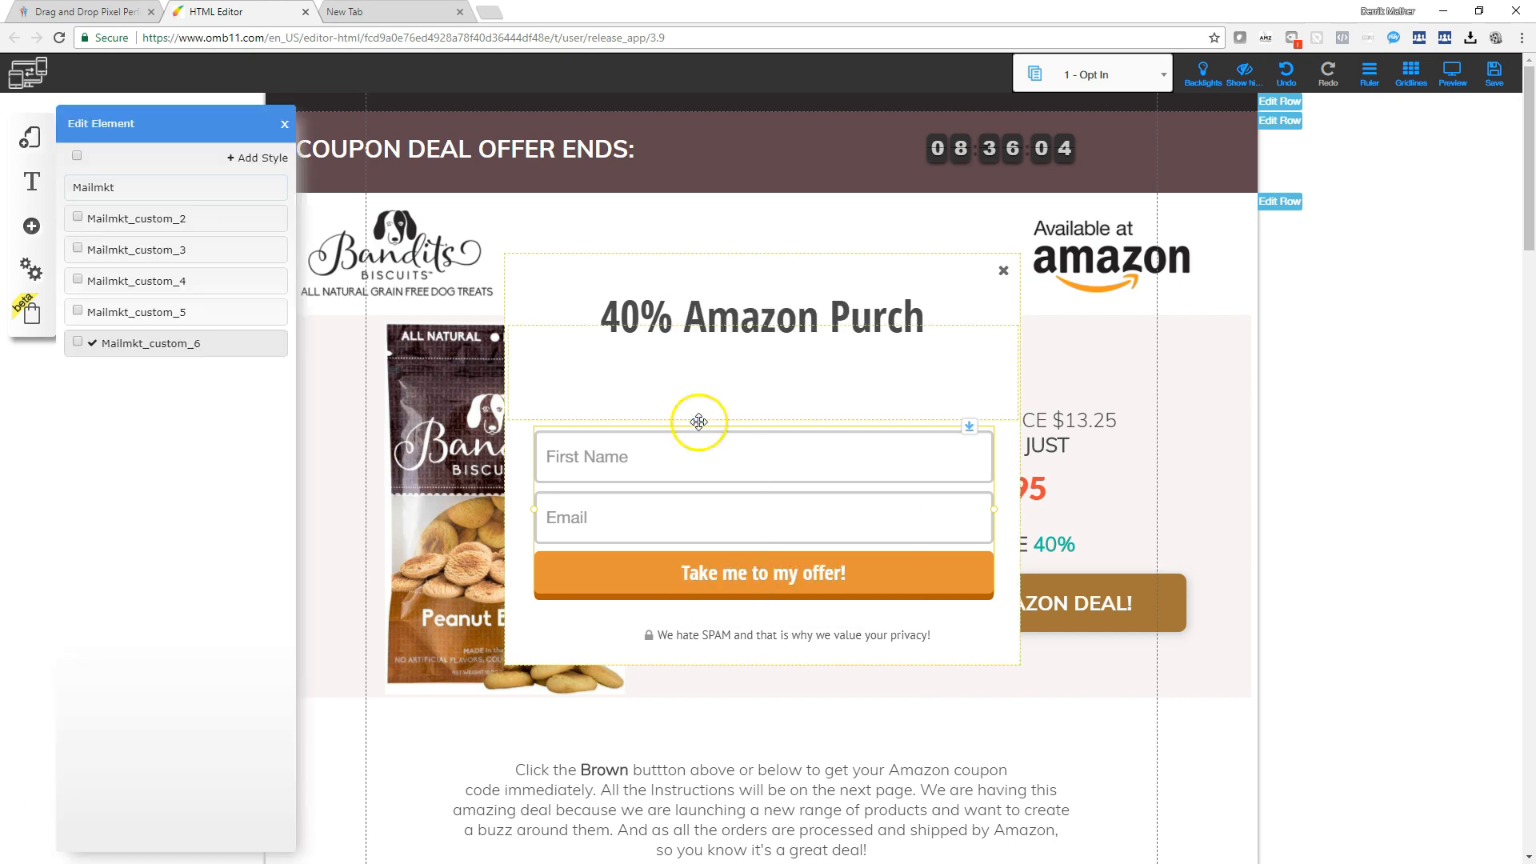
click(108, 252)
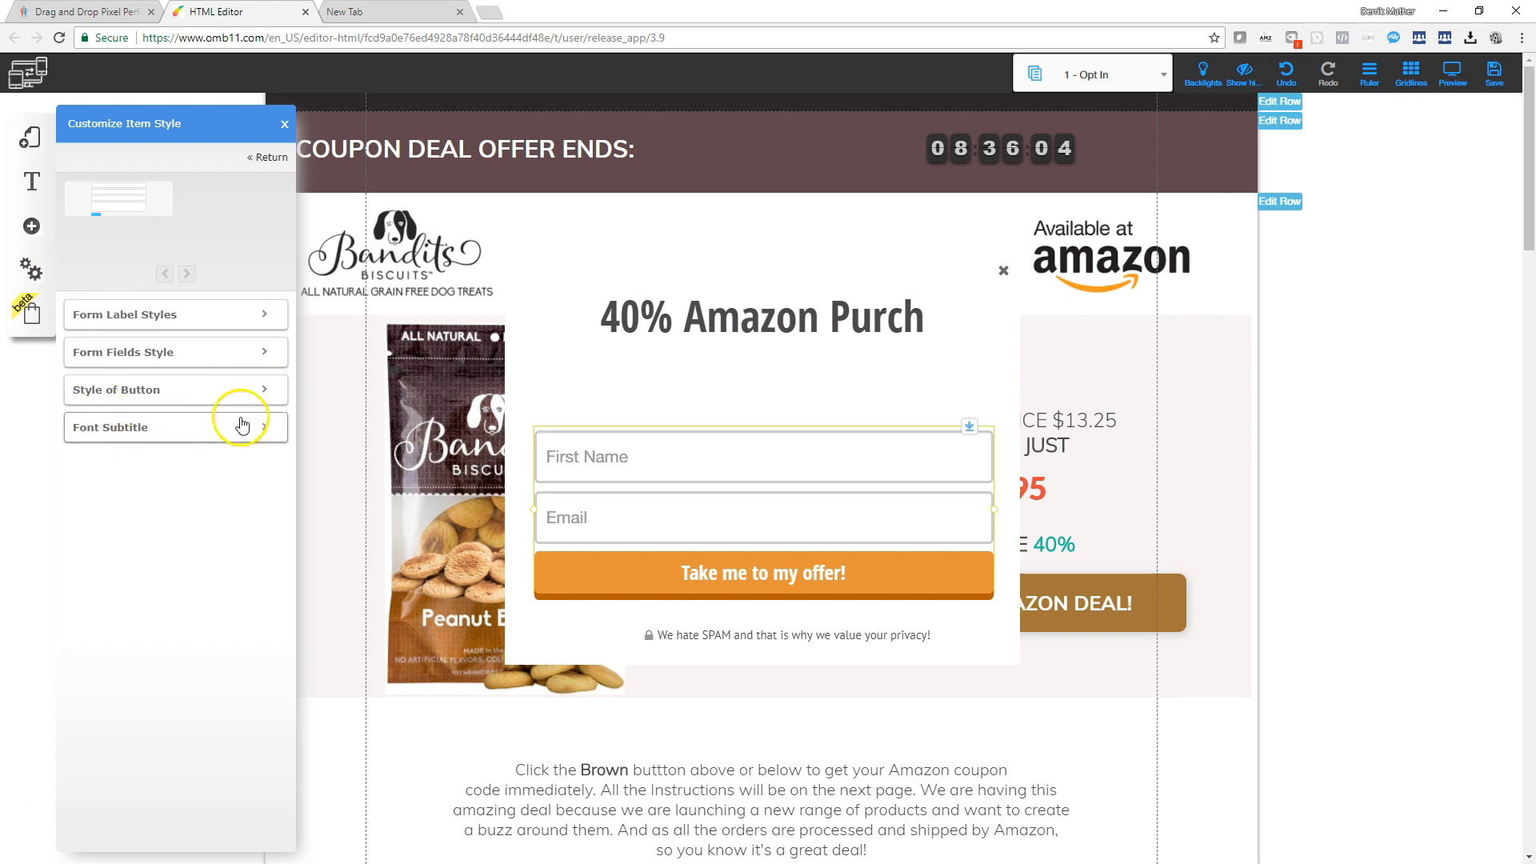
click(256, 390)
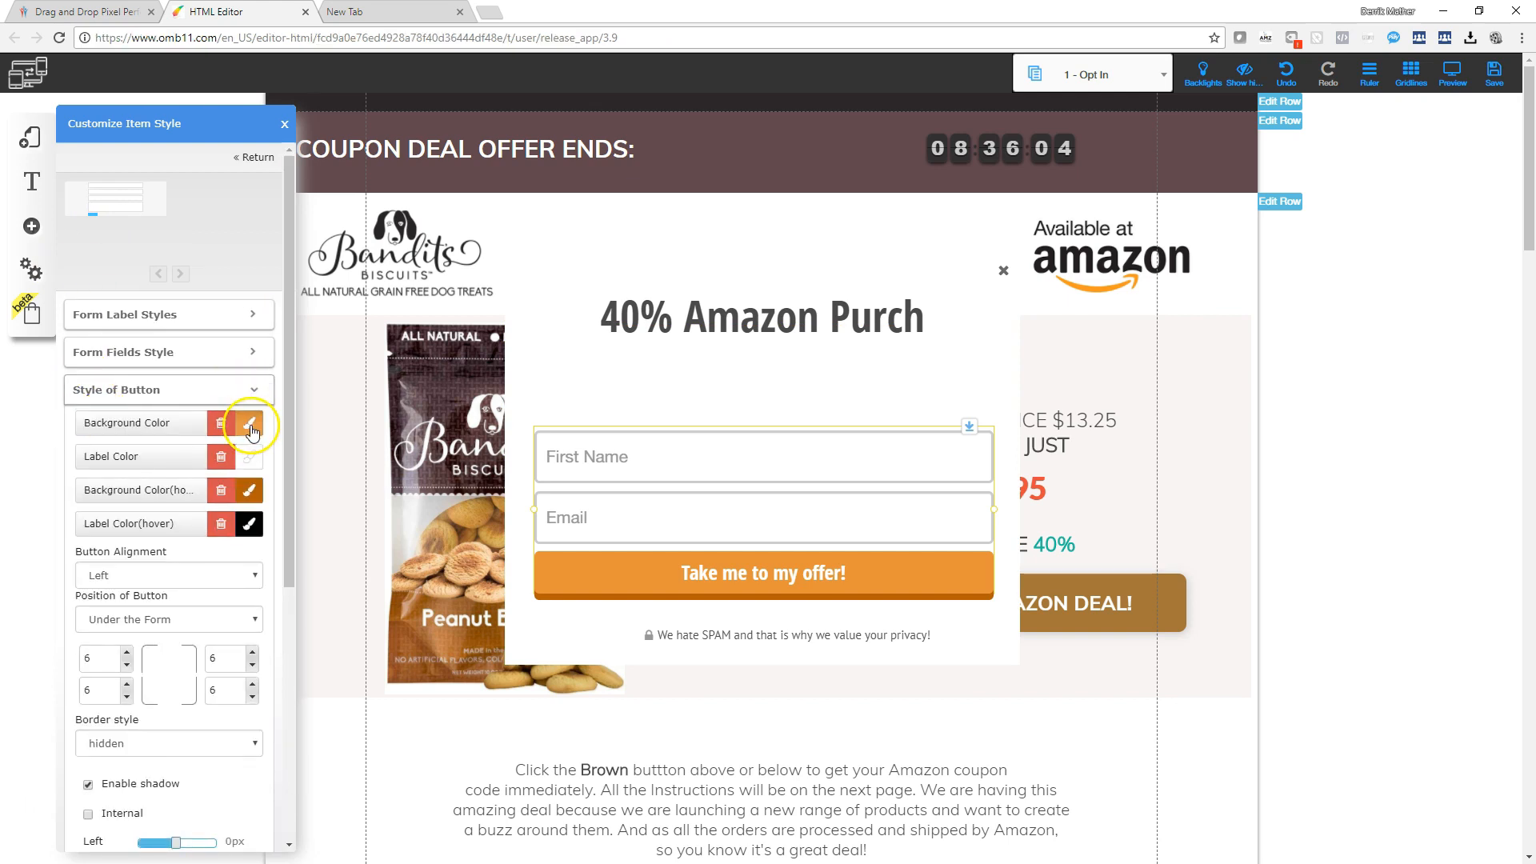
click(250, 427)
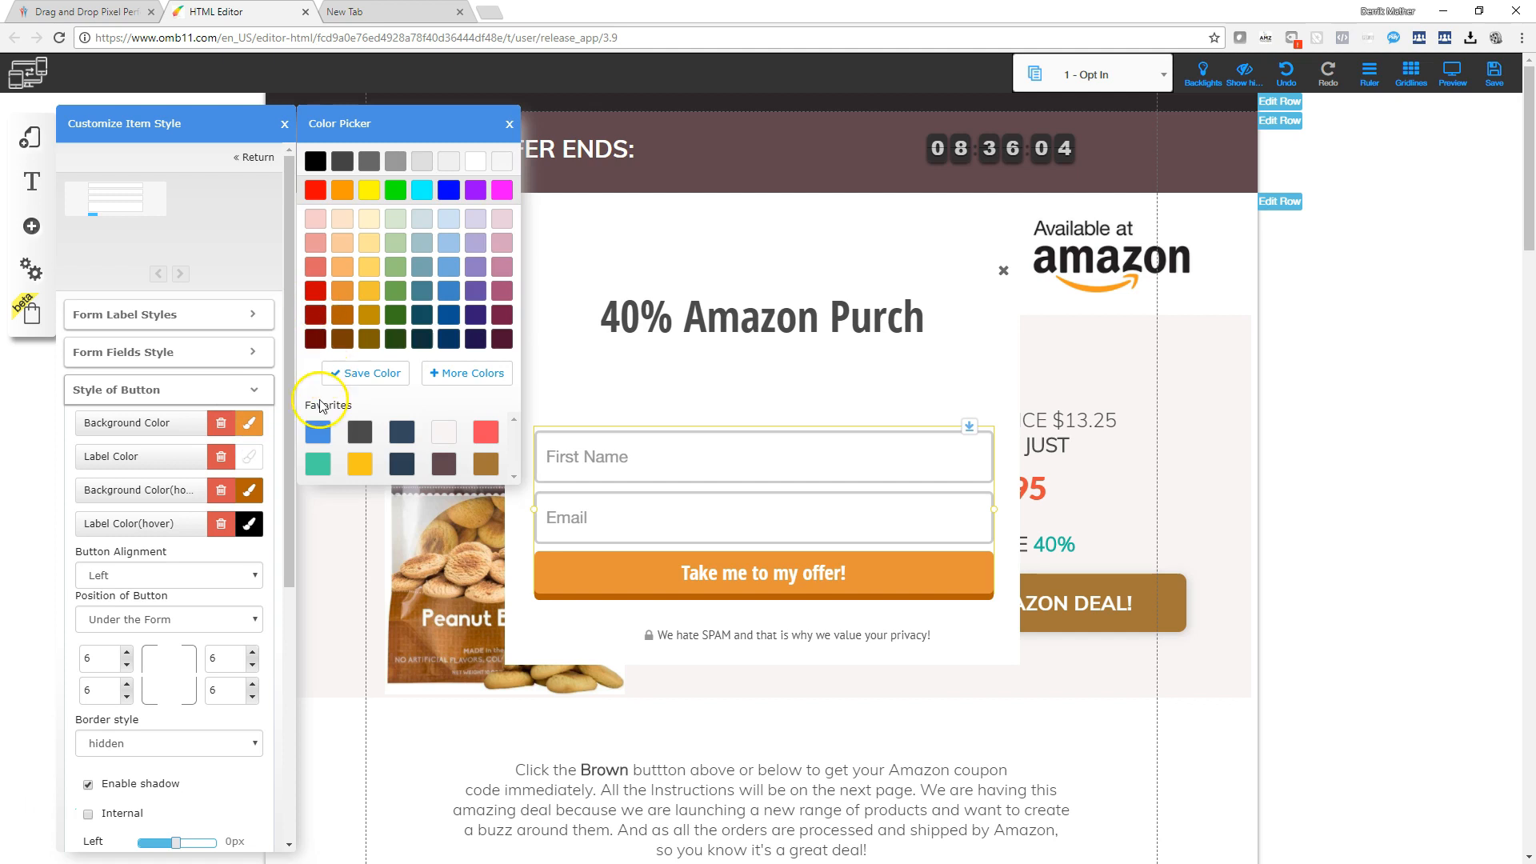
click(486, 464)
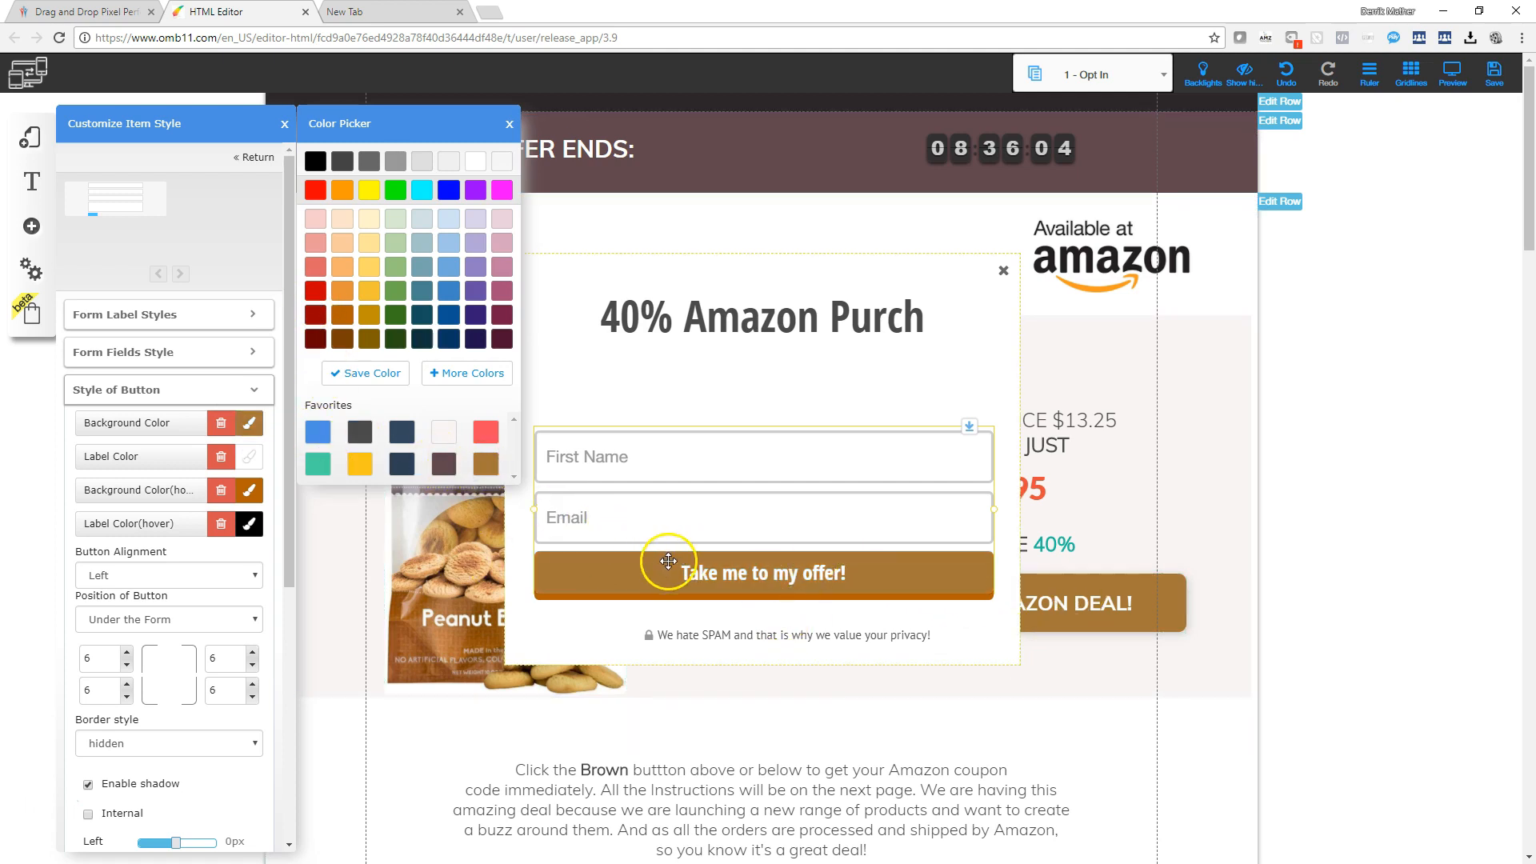
Step: Display the 40% Off pop-up's tablet and phone versions and narrow the phone version's box to fit its form
click(680, 392)
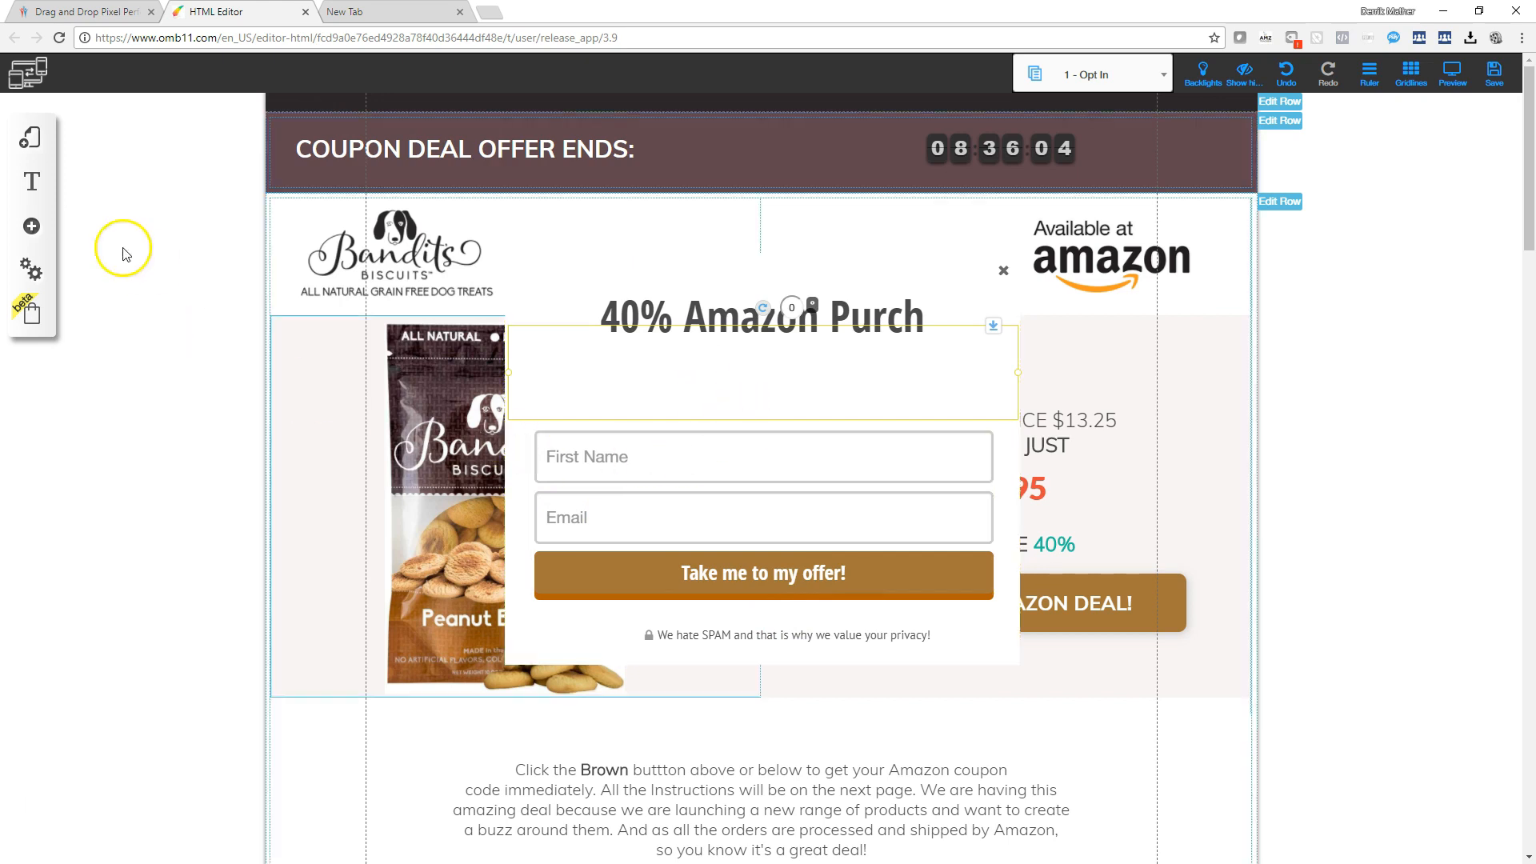
click(32, 228)
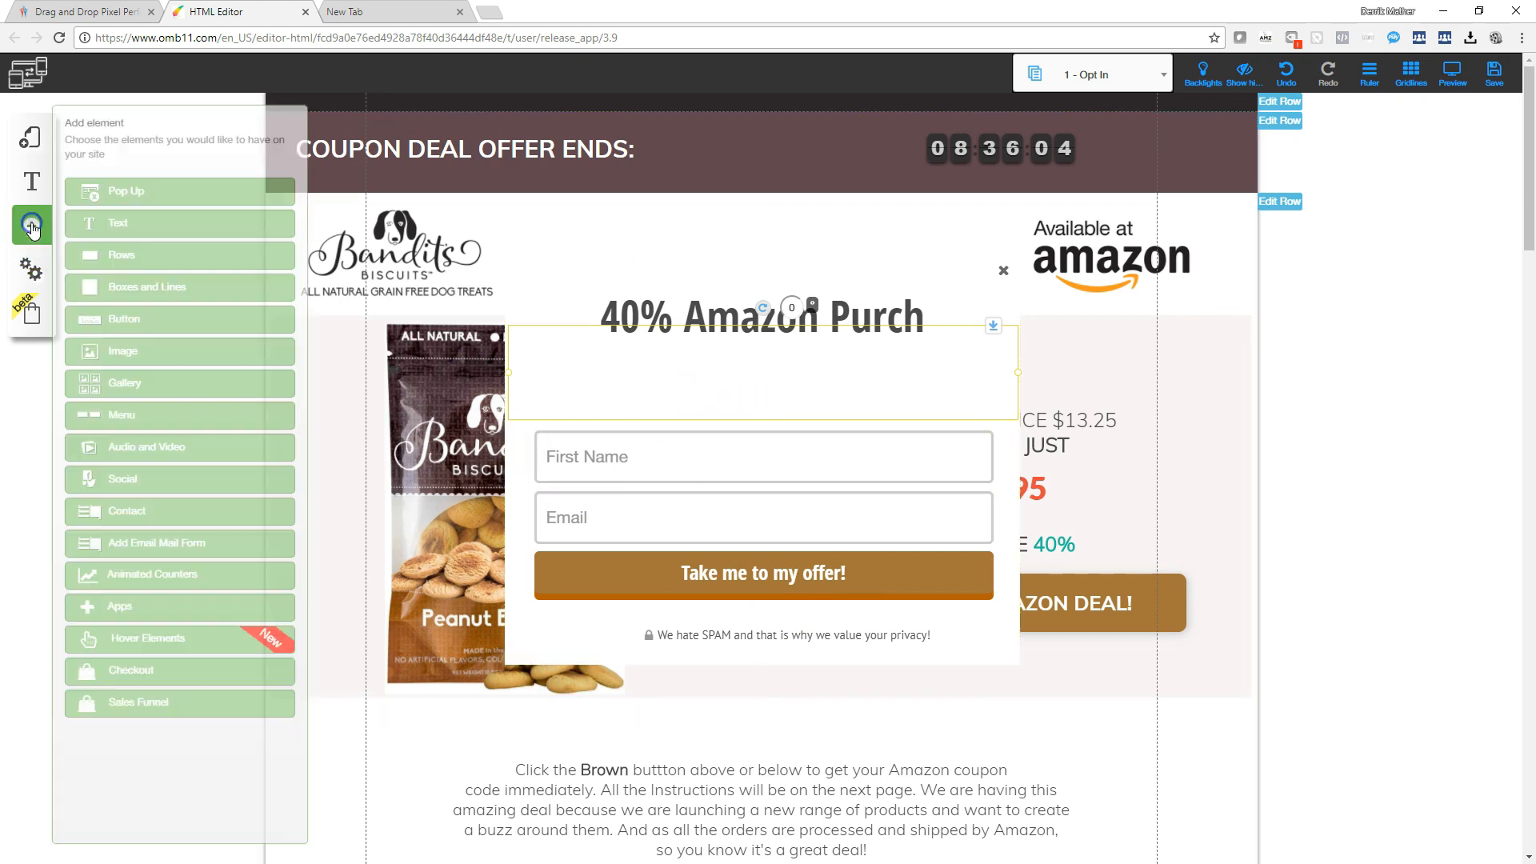
click(104, 188)
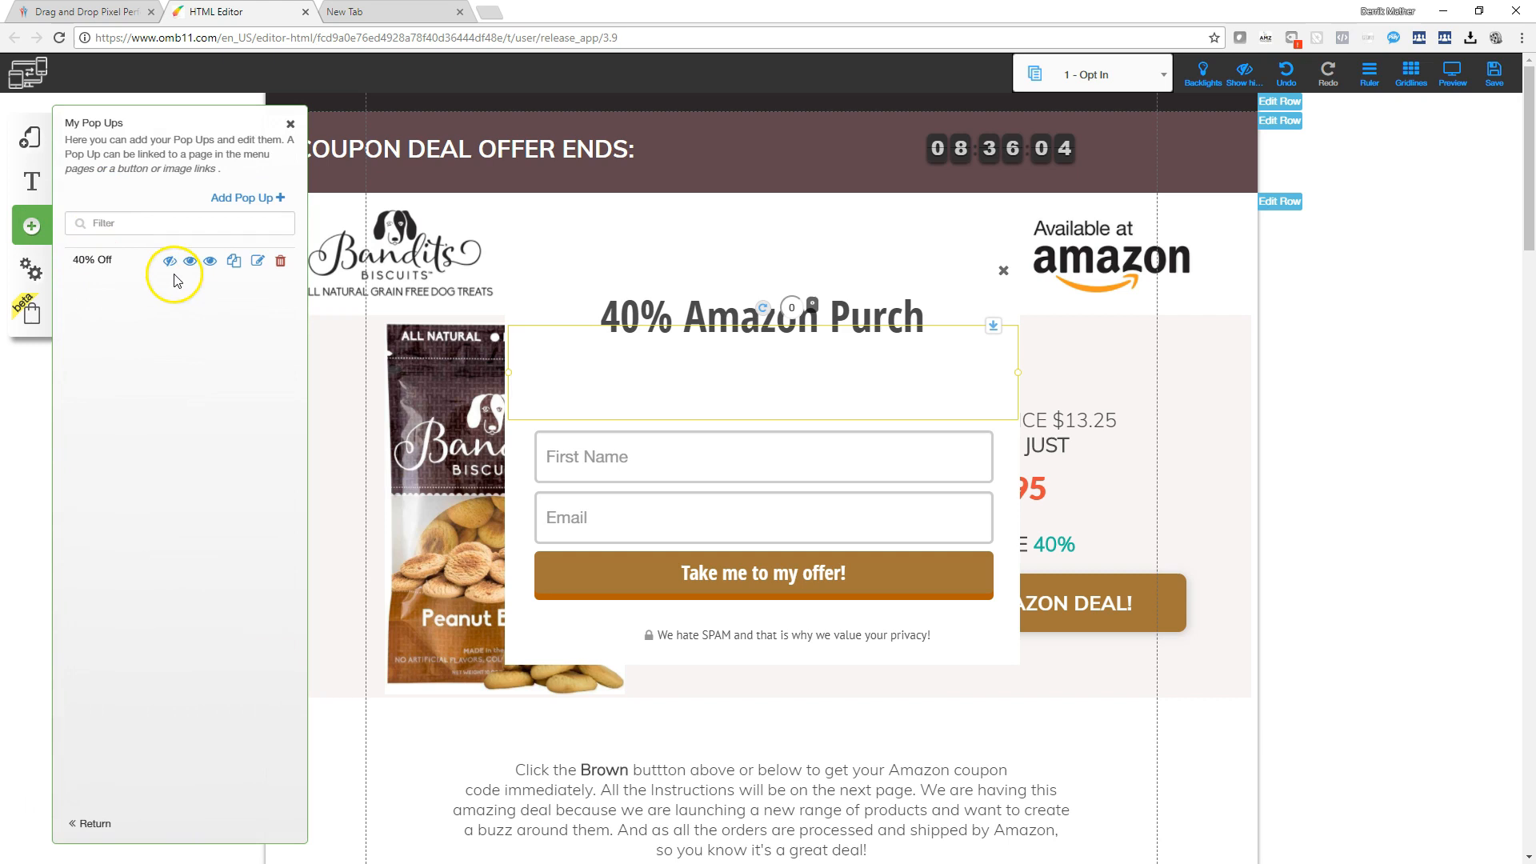
click(191, 261)
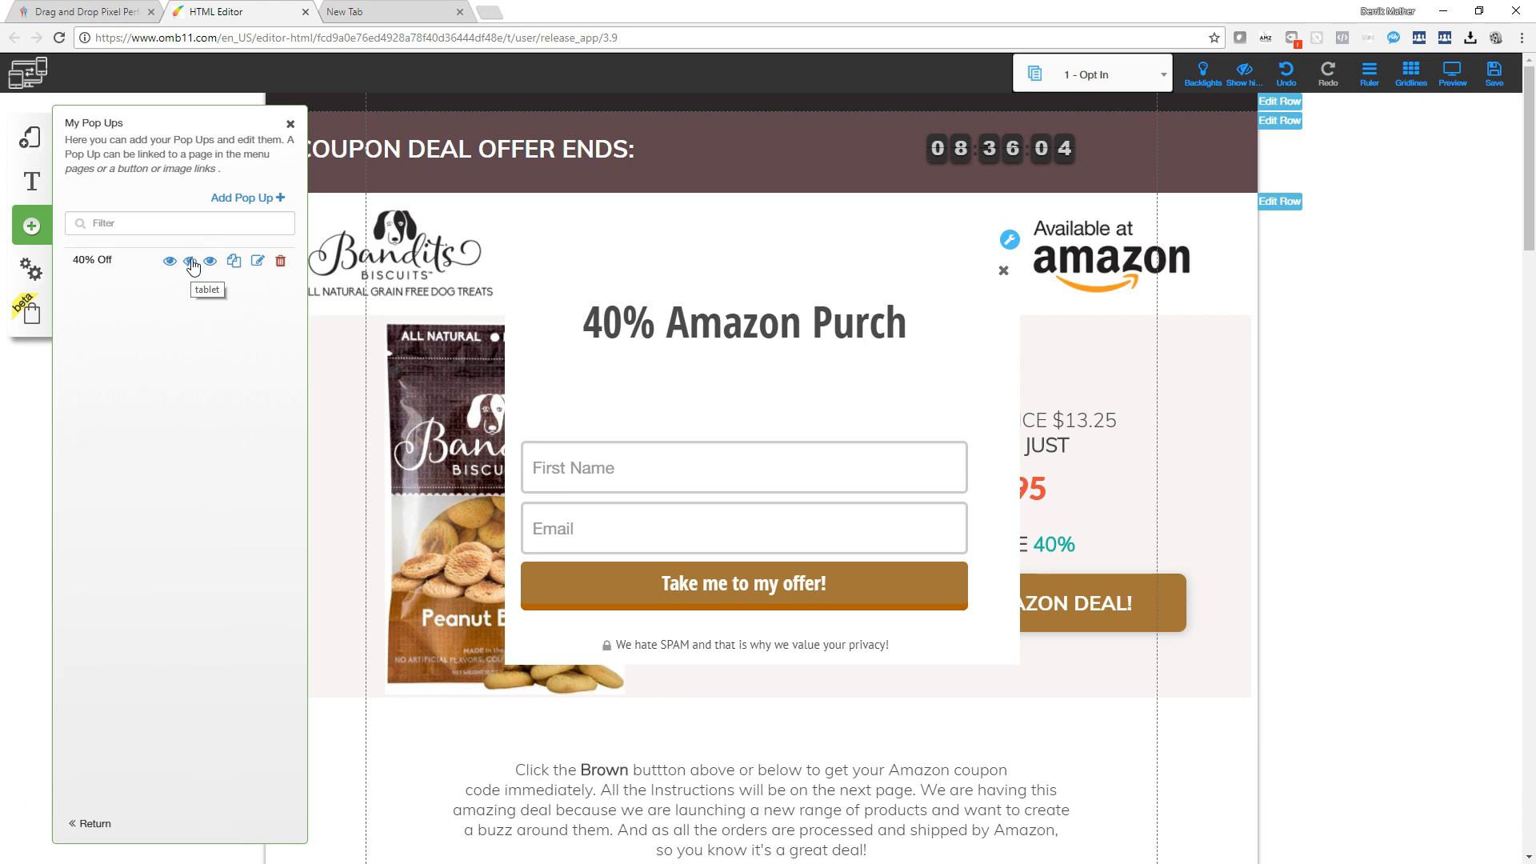
click(208, 262)
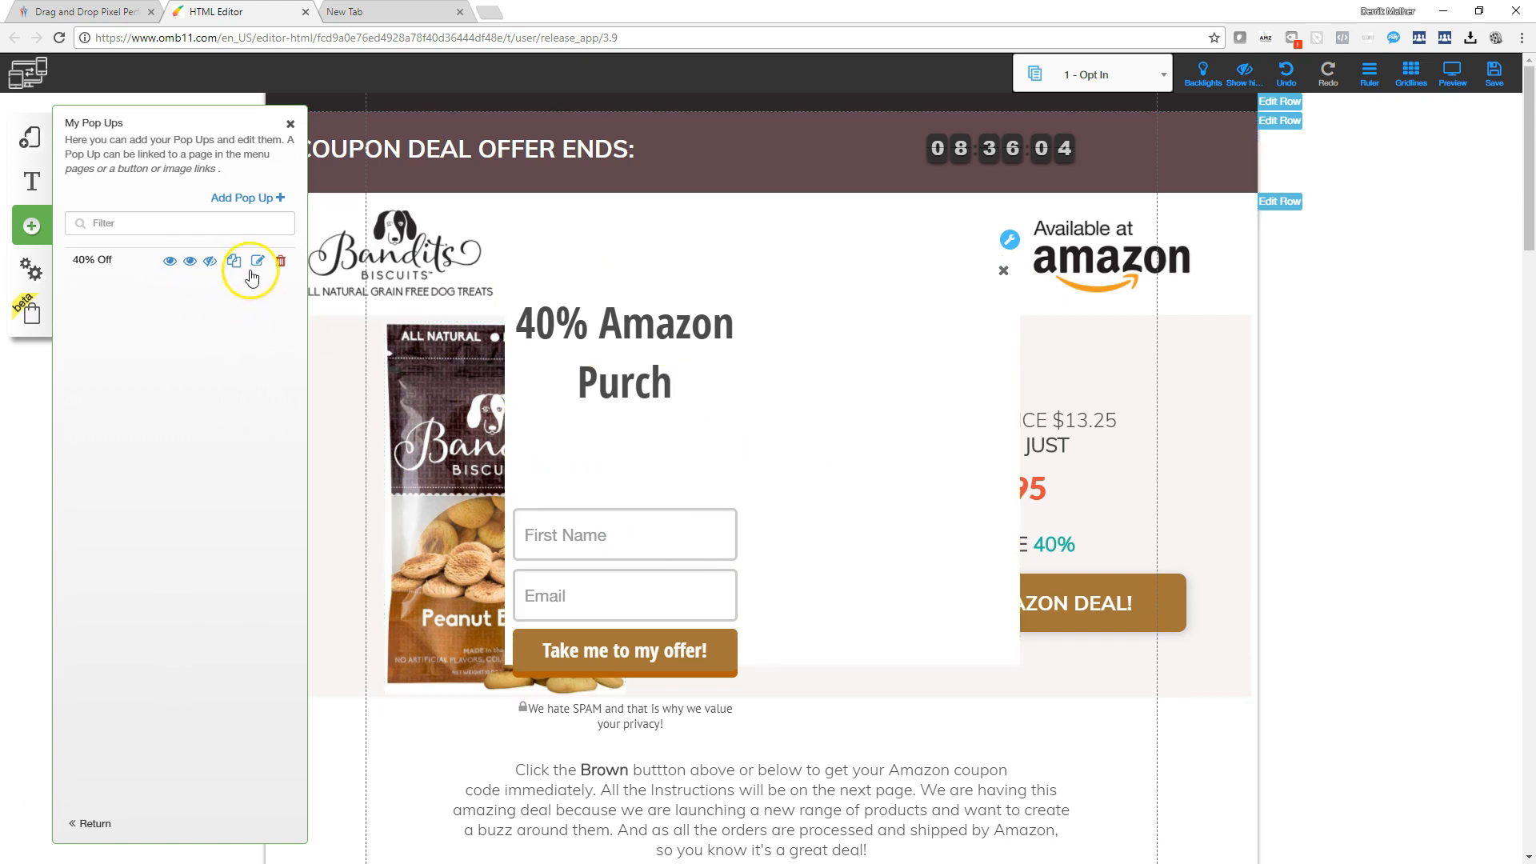
click(1008, 240)
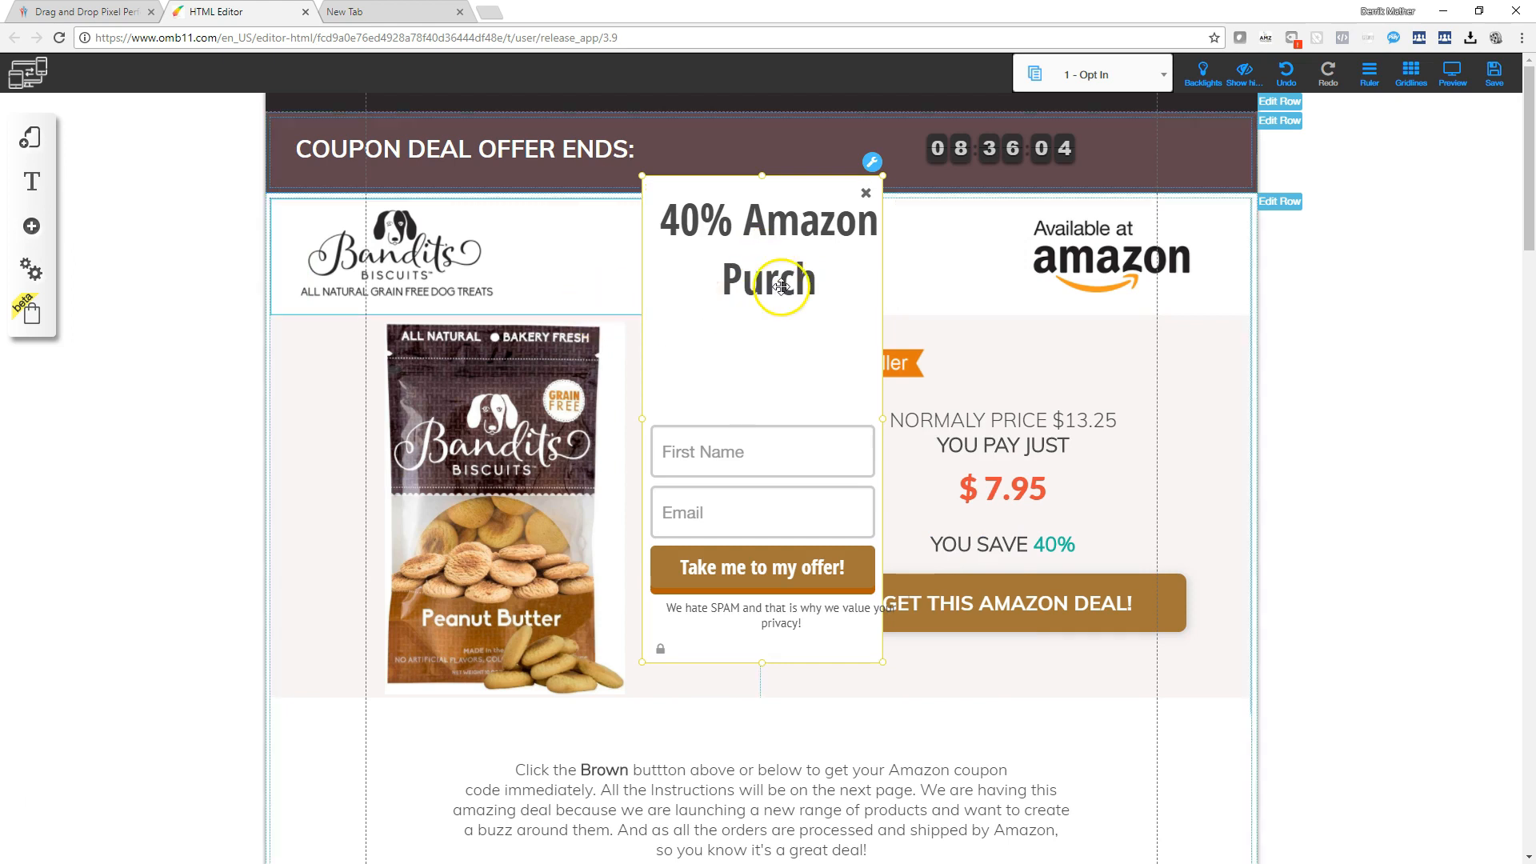
Step: Show the 40% Off pop-up's desktop version and complete its headline to read "40% Amazon Purchase"
click(34, 227)
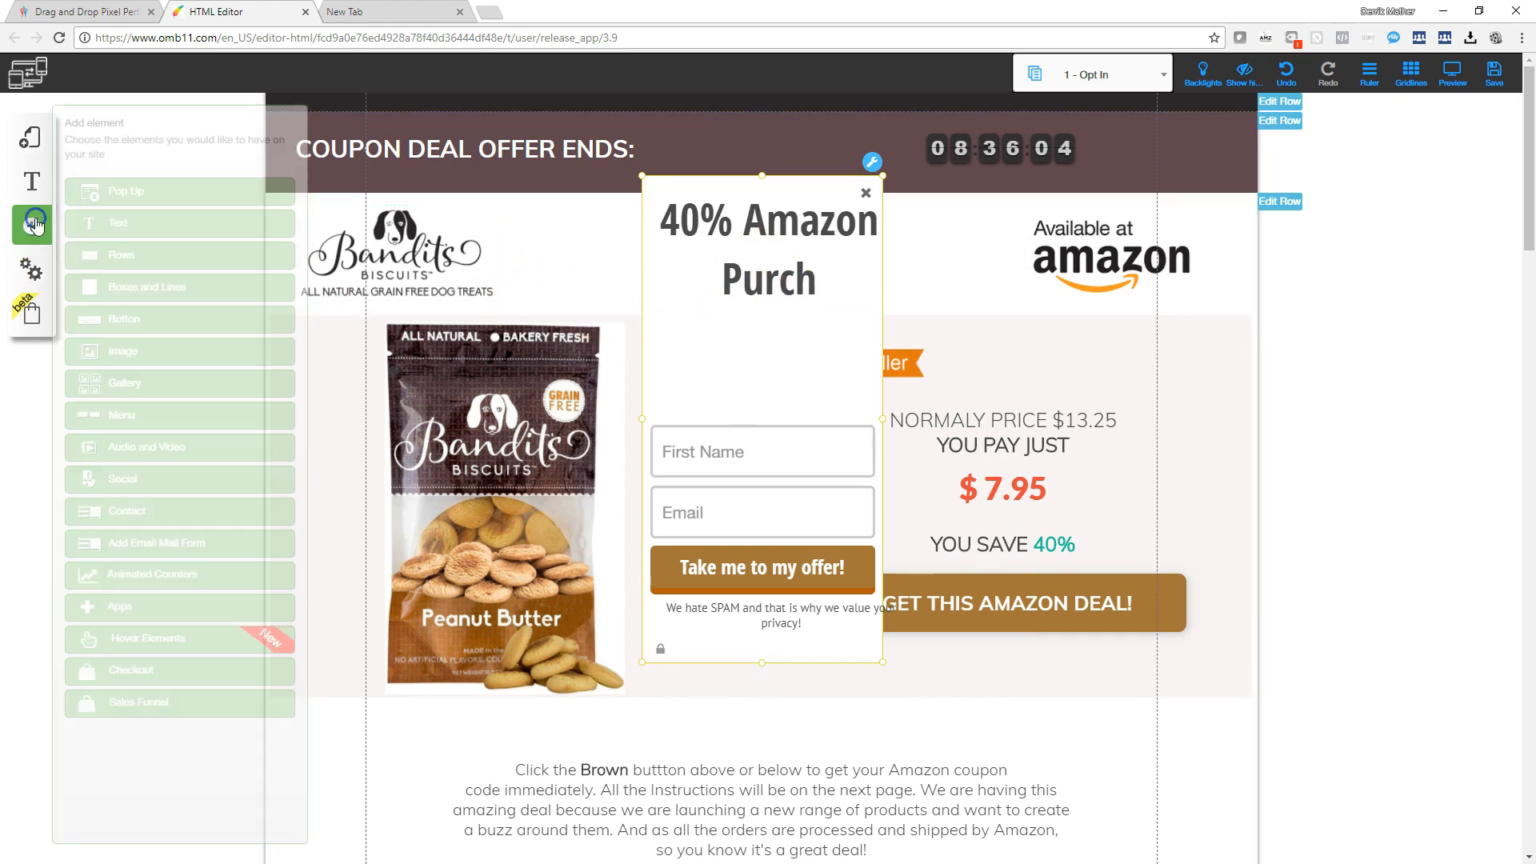
click(136, 190)
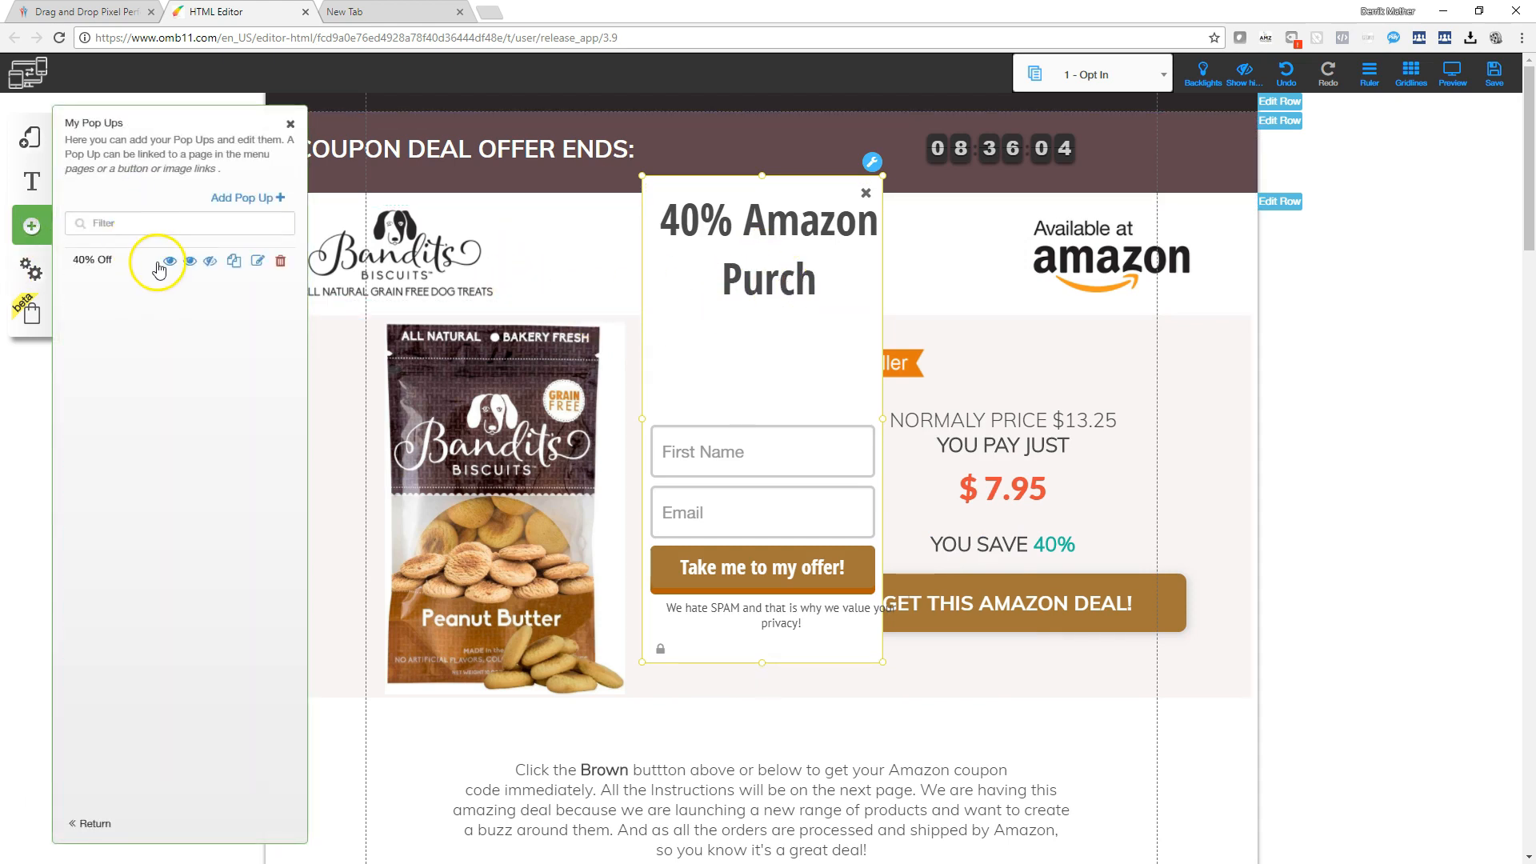
click(170, 261)
click(904, 312)
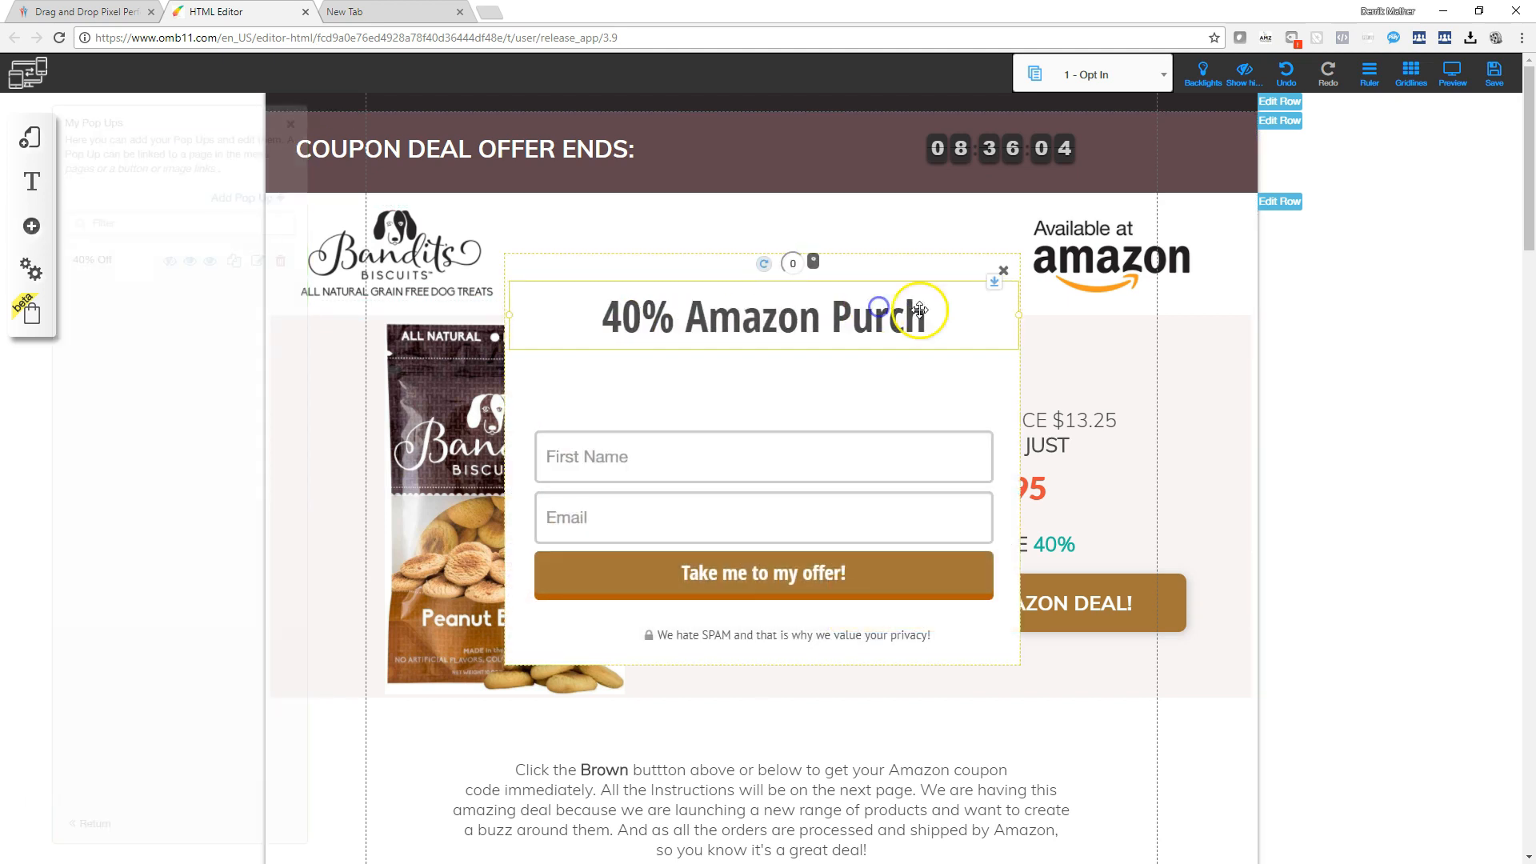
click(947, 316)
text(ase)
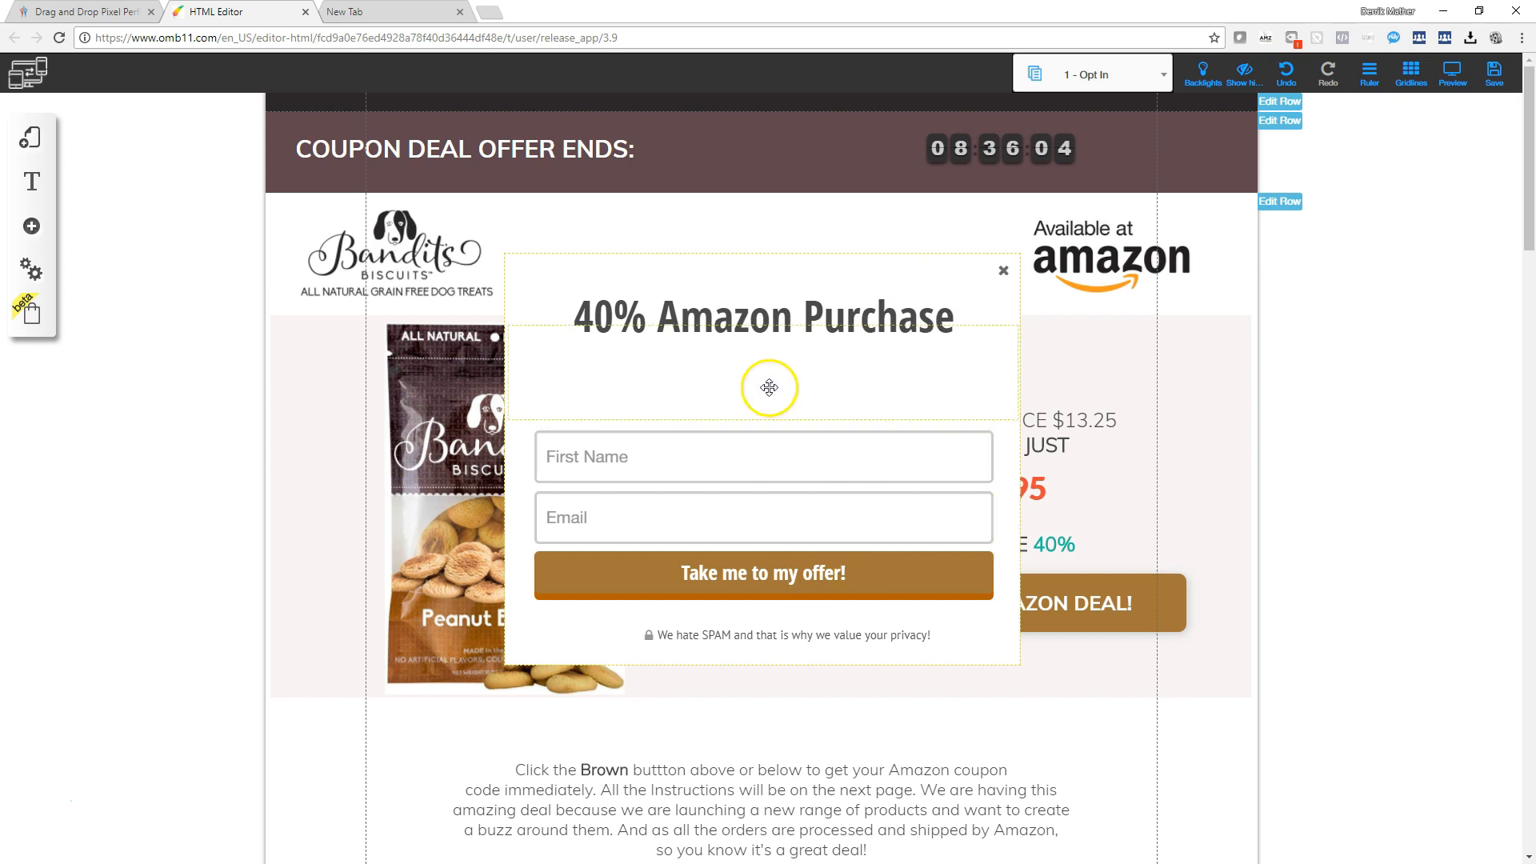
Step: Hide the 40% Off pop-up from the page canvas and close the pop-up list
click(34, 228)
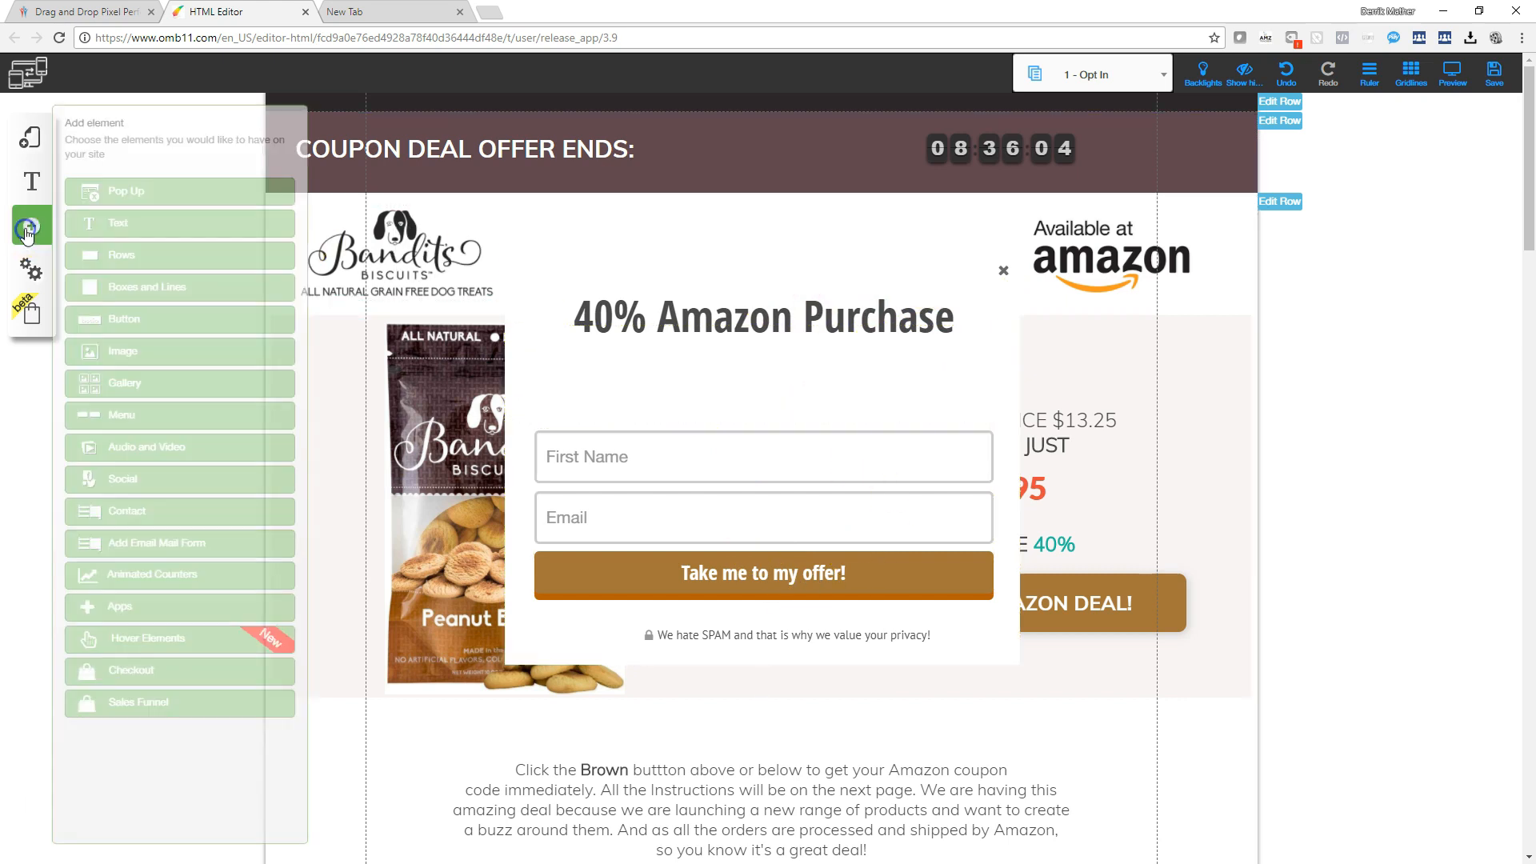
click(134, 192)
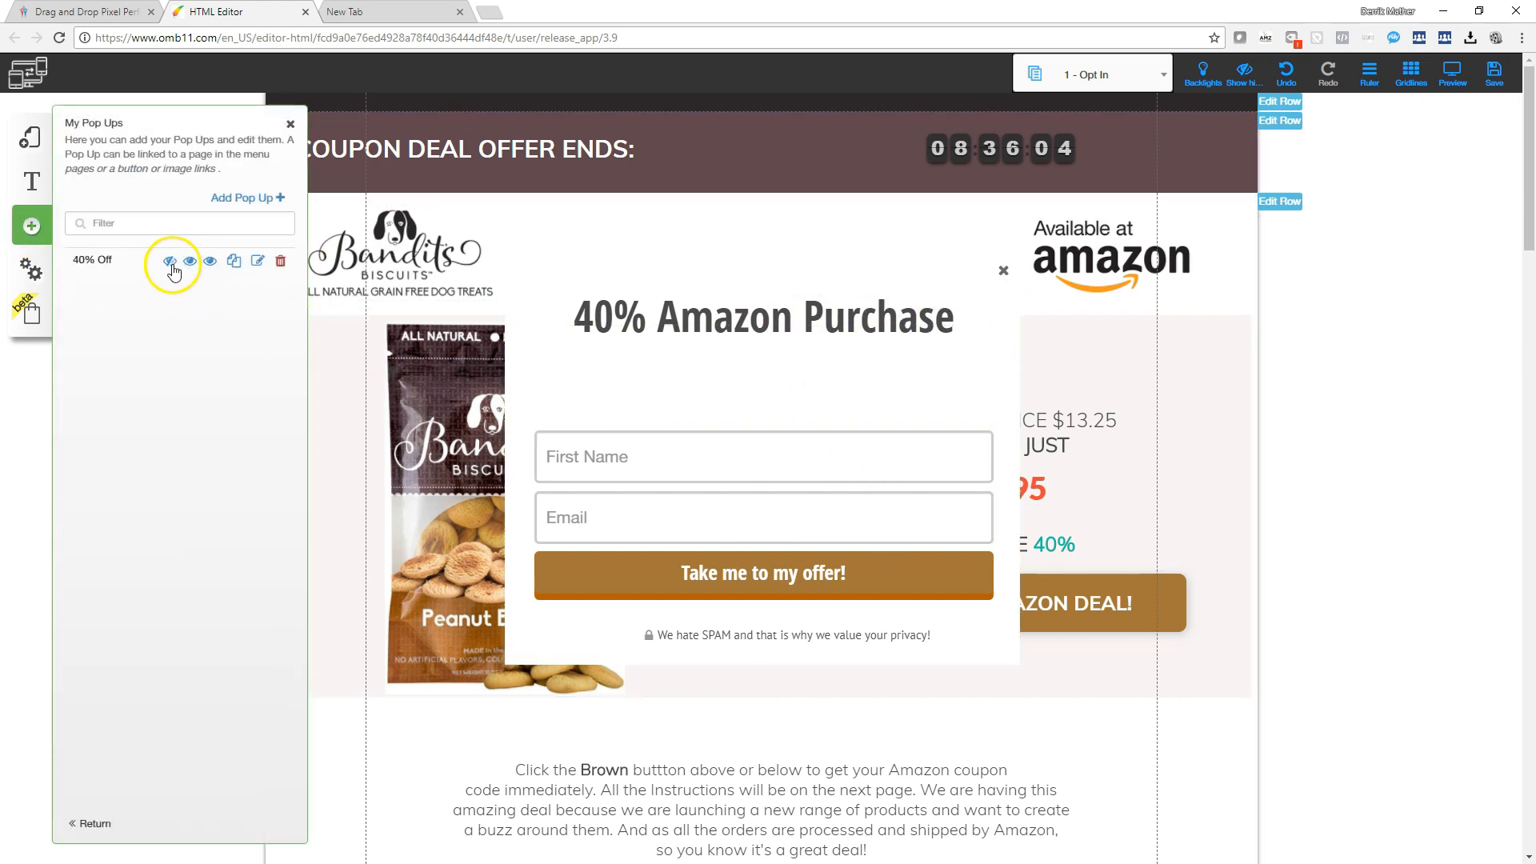
click(170, 263)
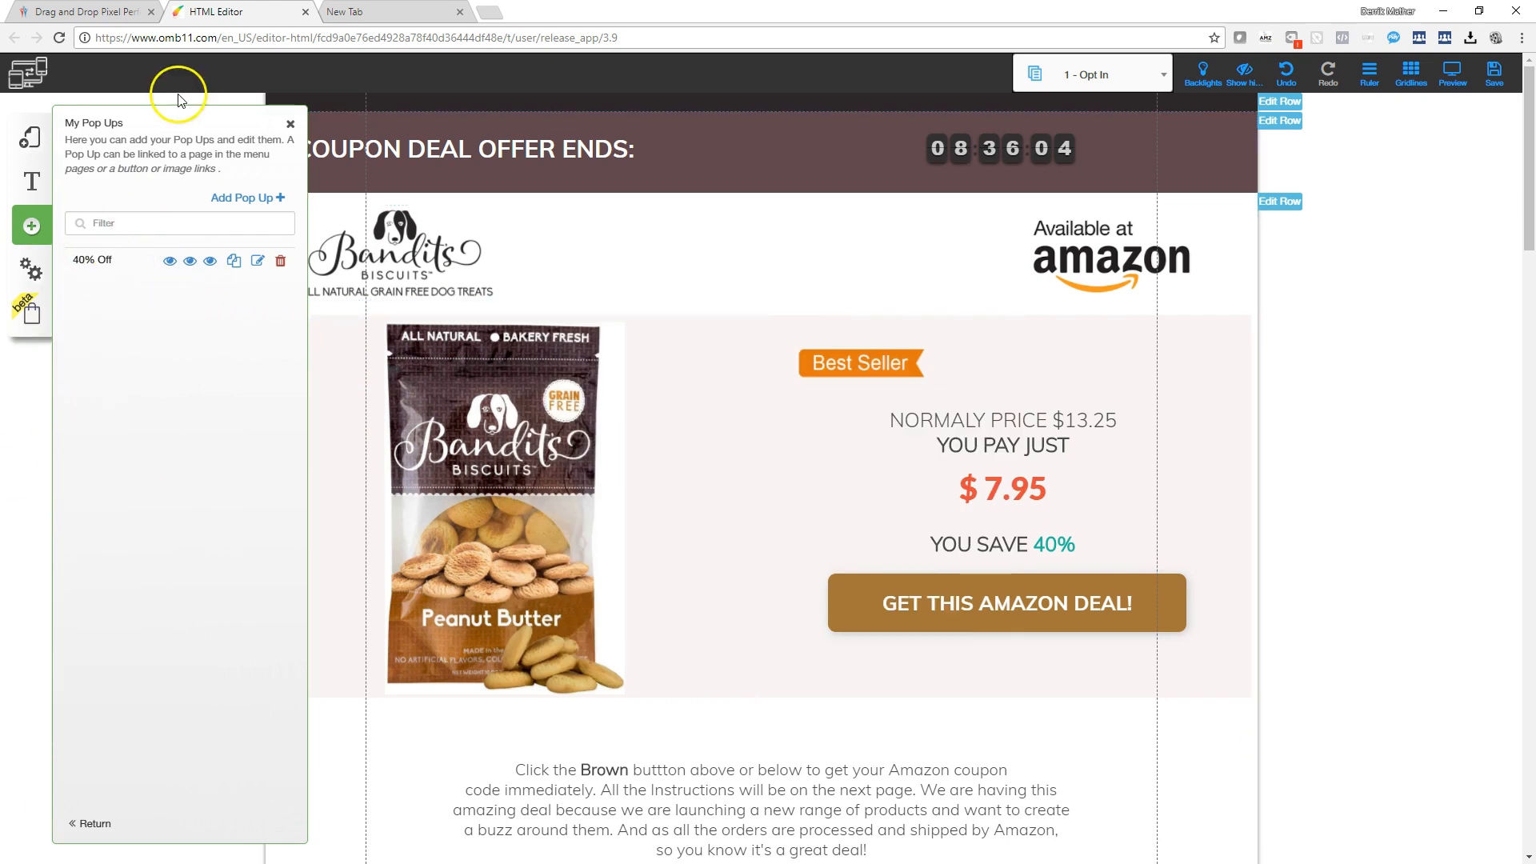
click(291, 125)
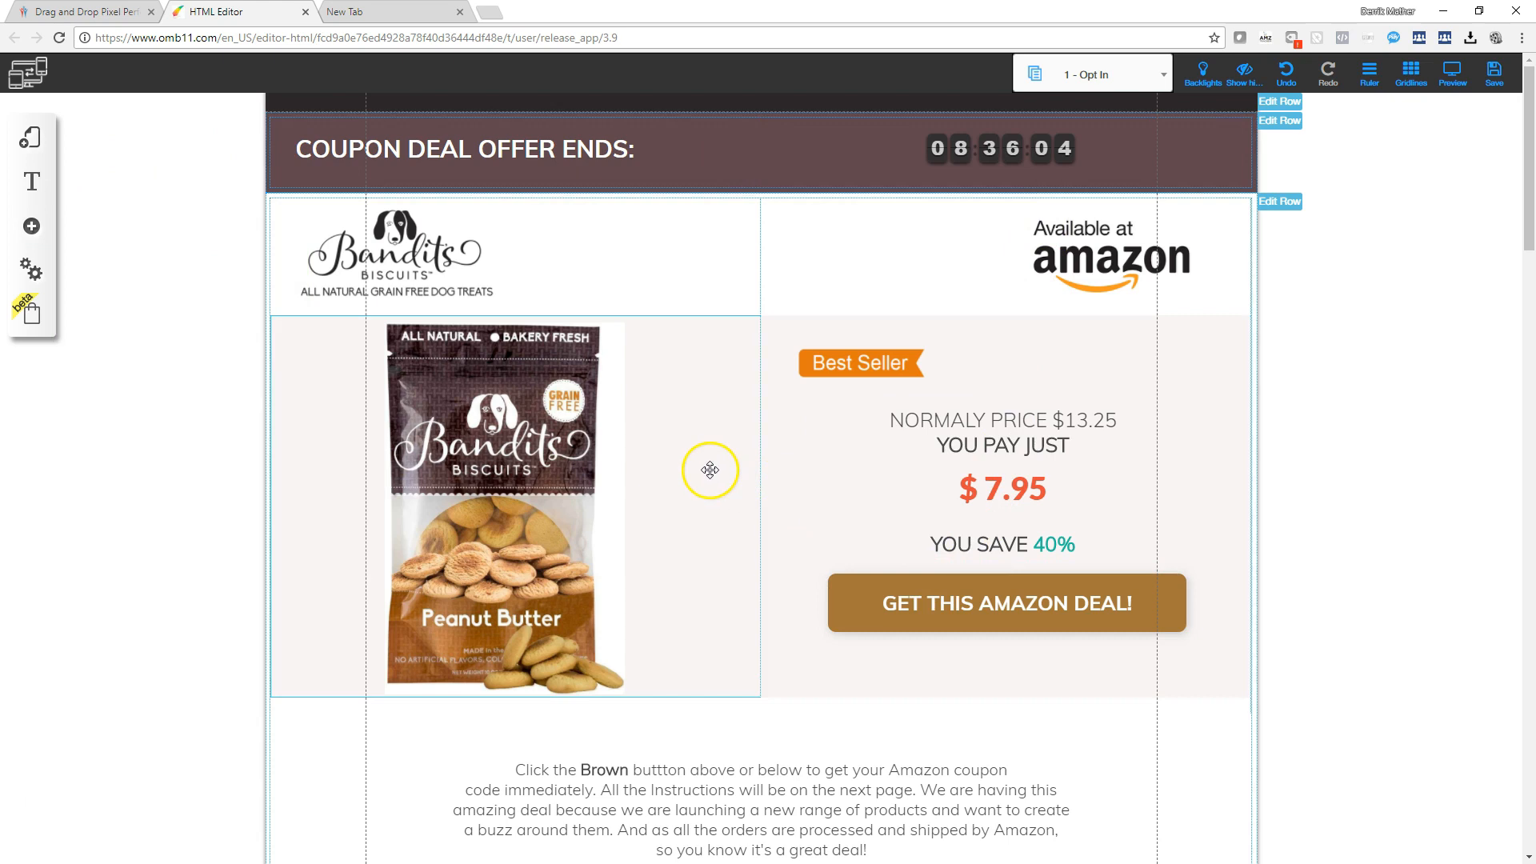
Step: Link the "GET THIS AMAZON DEAL!" button below the product price to the 40% Off pop-up
scroll(706, 468, down, 8)
scroll(736, 472, up, 5)
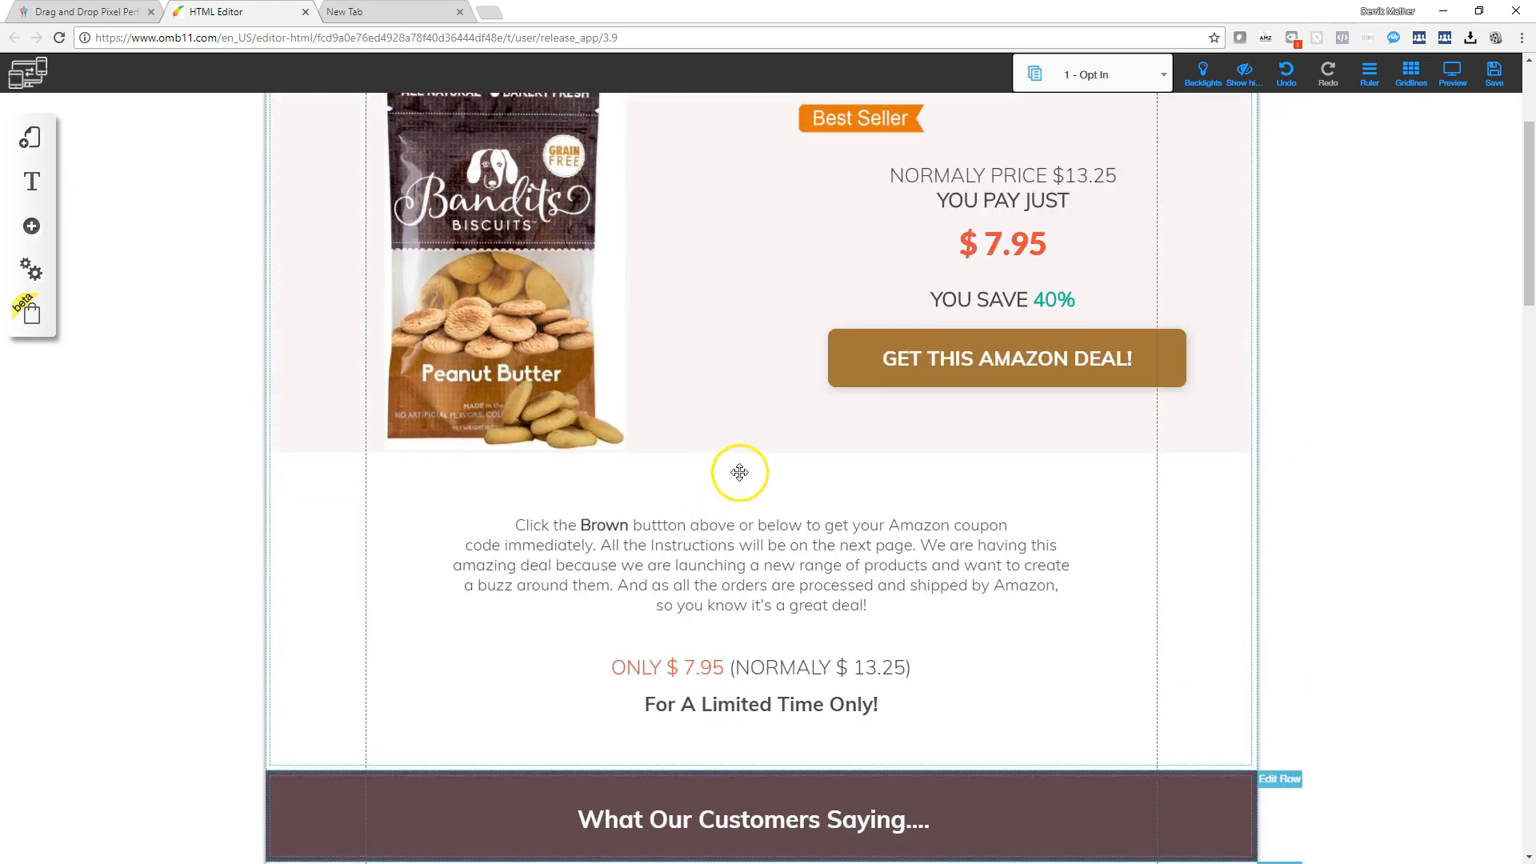
scroll(927, 370, up, 2)
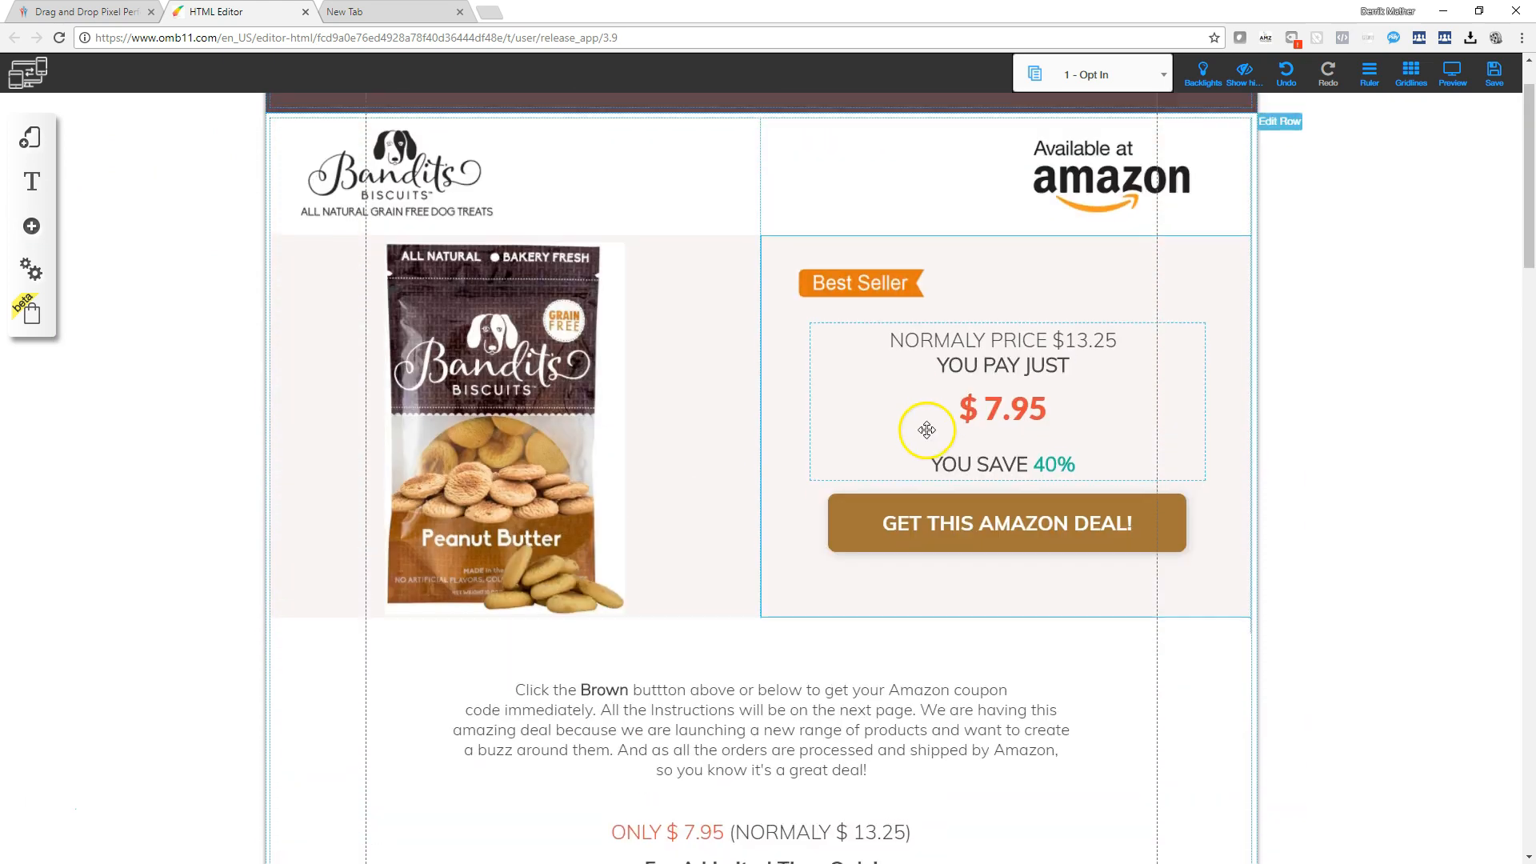
click(920, 521)
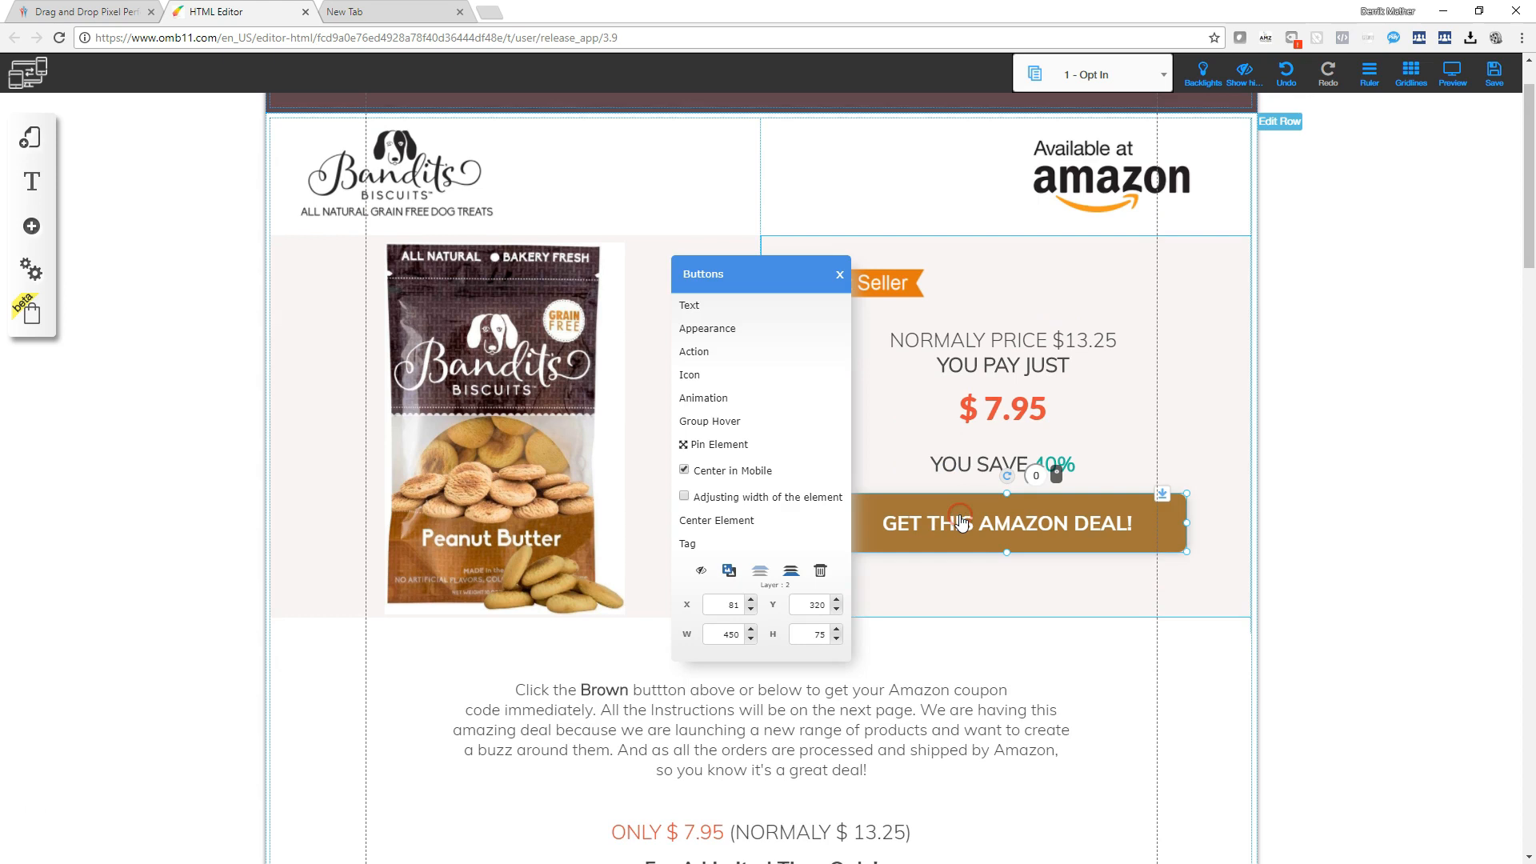
click(696, 352)
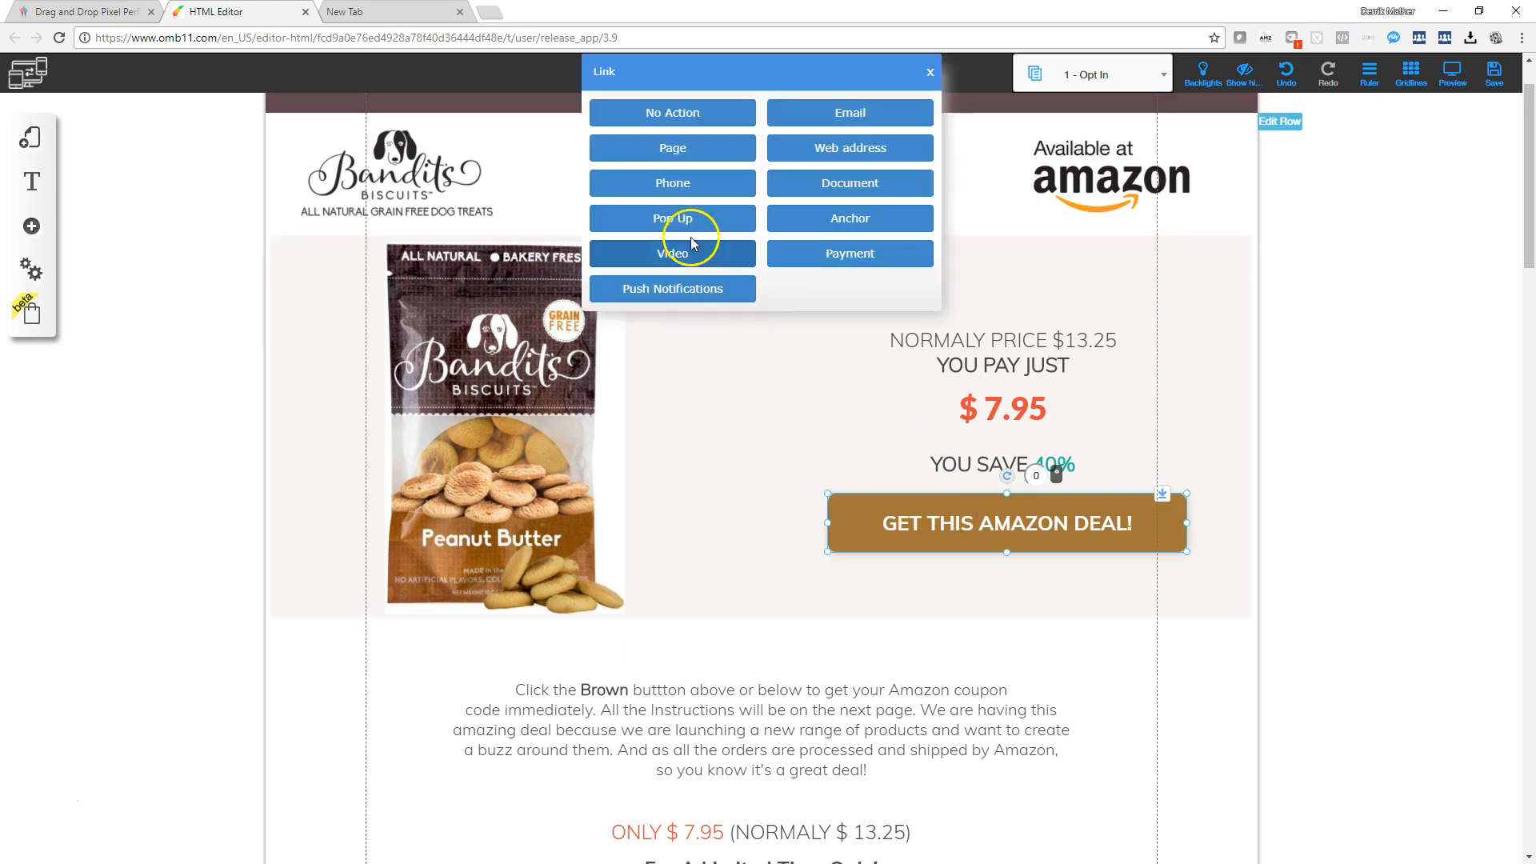
click(670, 219)
click(685, 156)
click(667, 192)
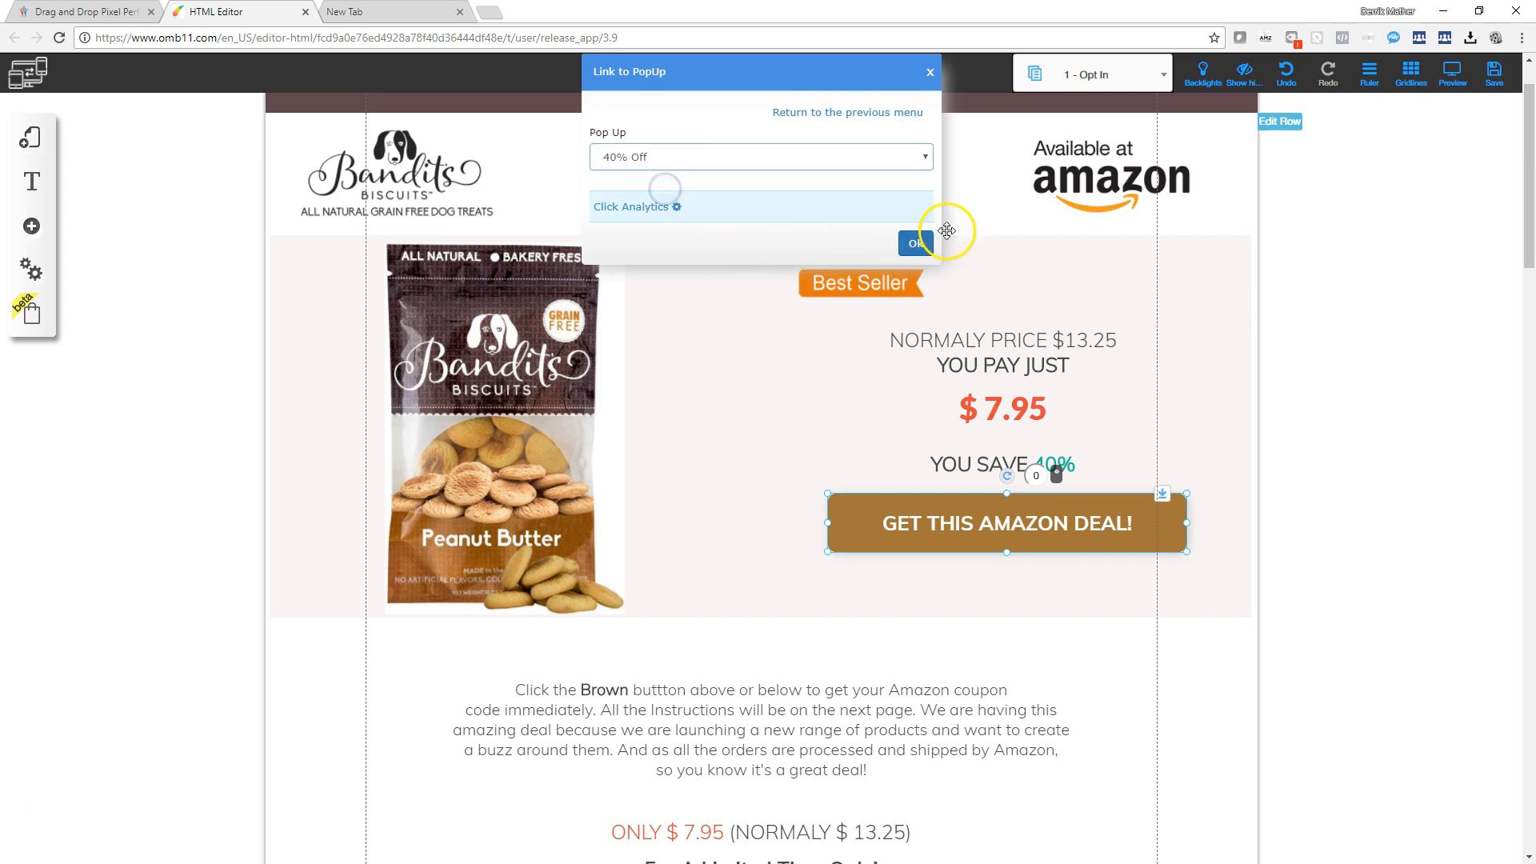
click(916, 244)
Step: Link the "GET THIS AMAZON DEAL!" button below the customer testimonial to the 40% Off pop-up
scroll(1015, 389, down, 3)
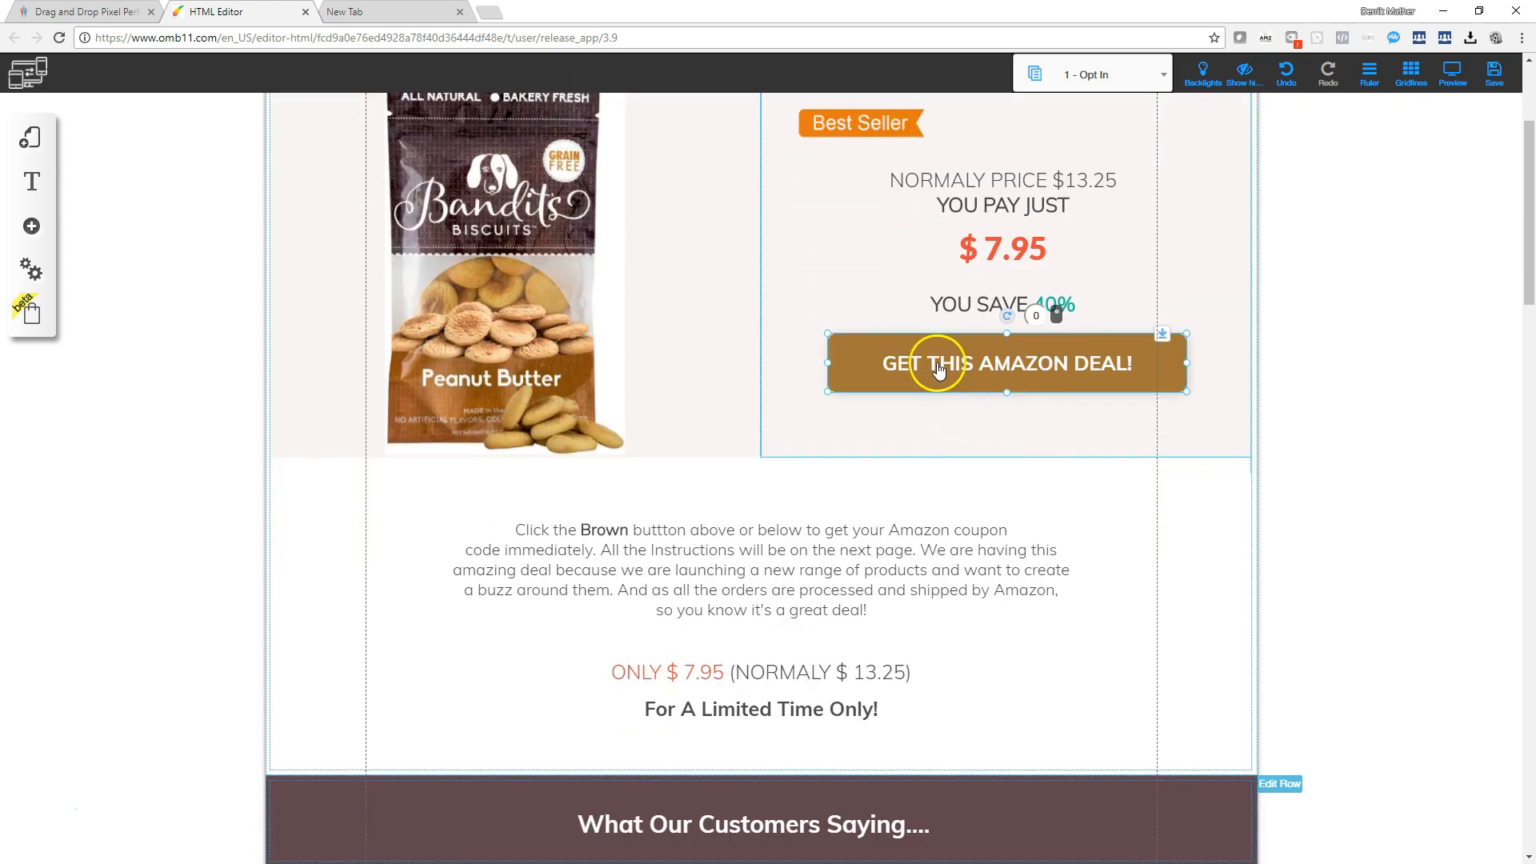
scroll(942, 319, down, 6)
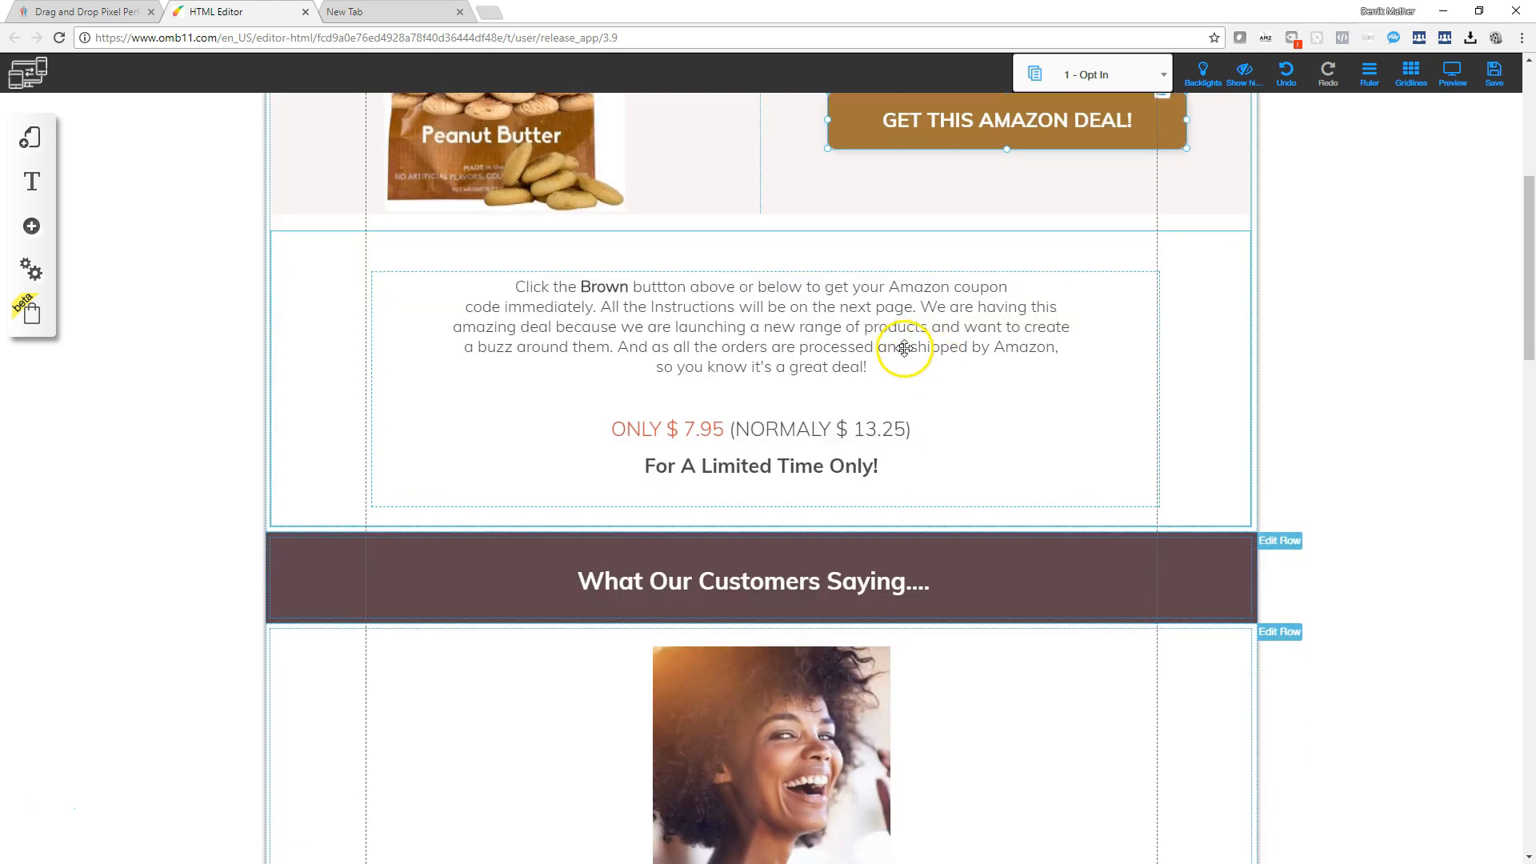
scroll(942, 330, down, 5)
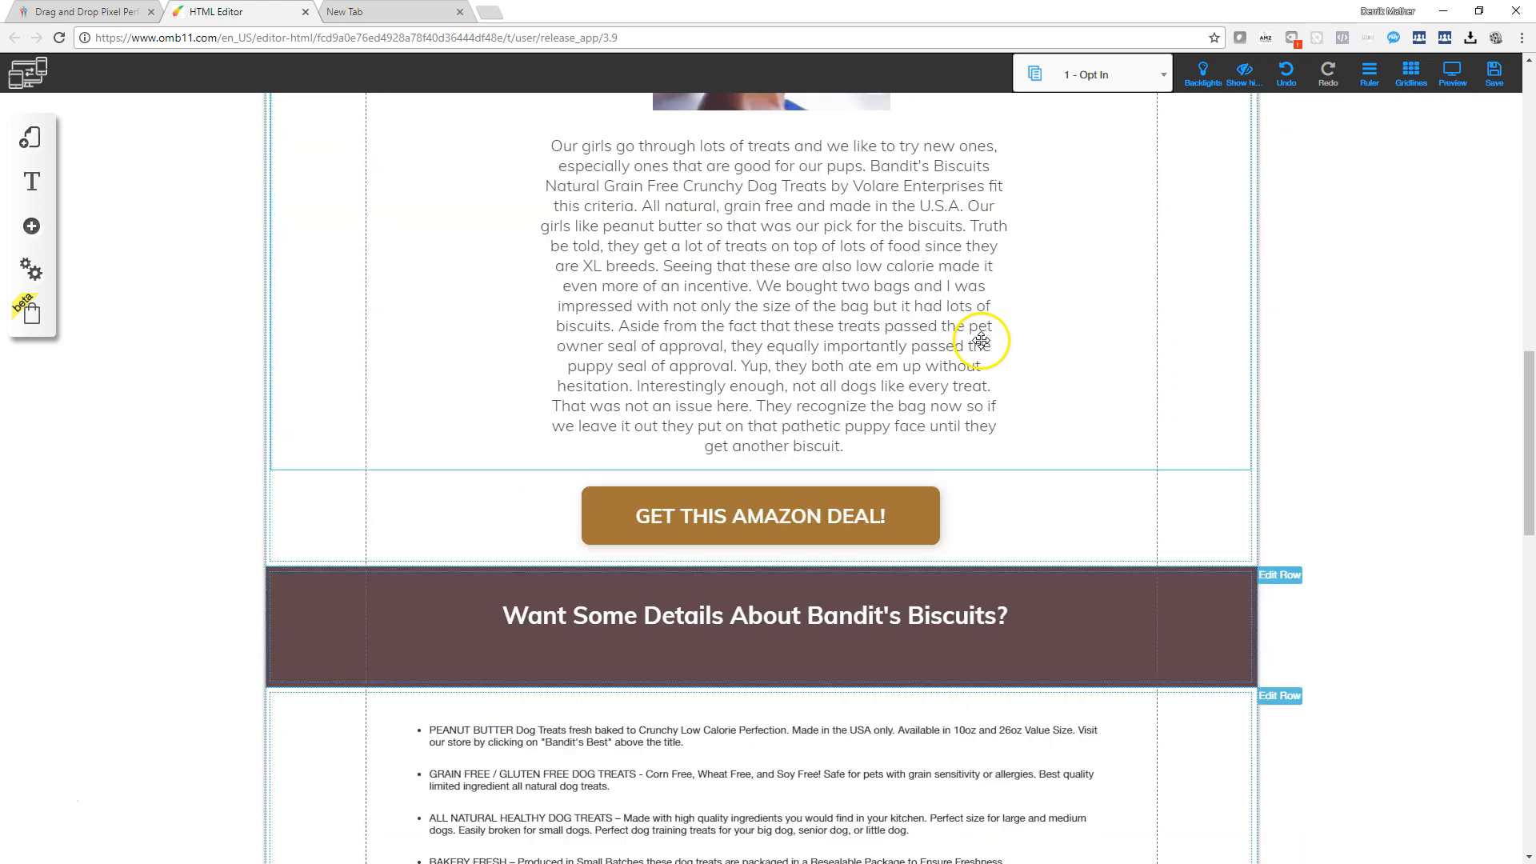
click(723, 503)
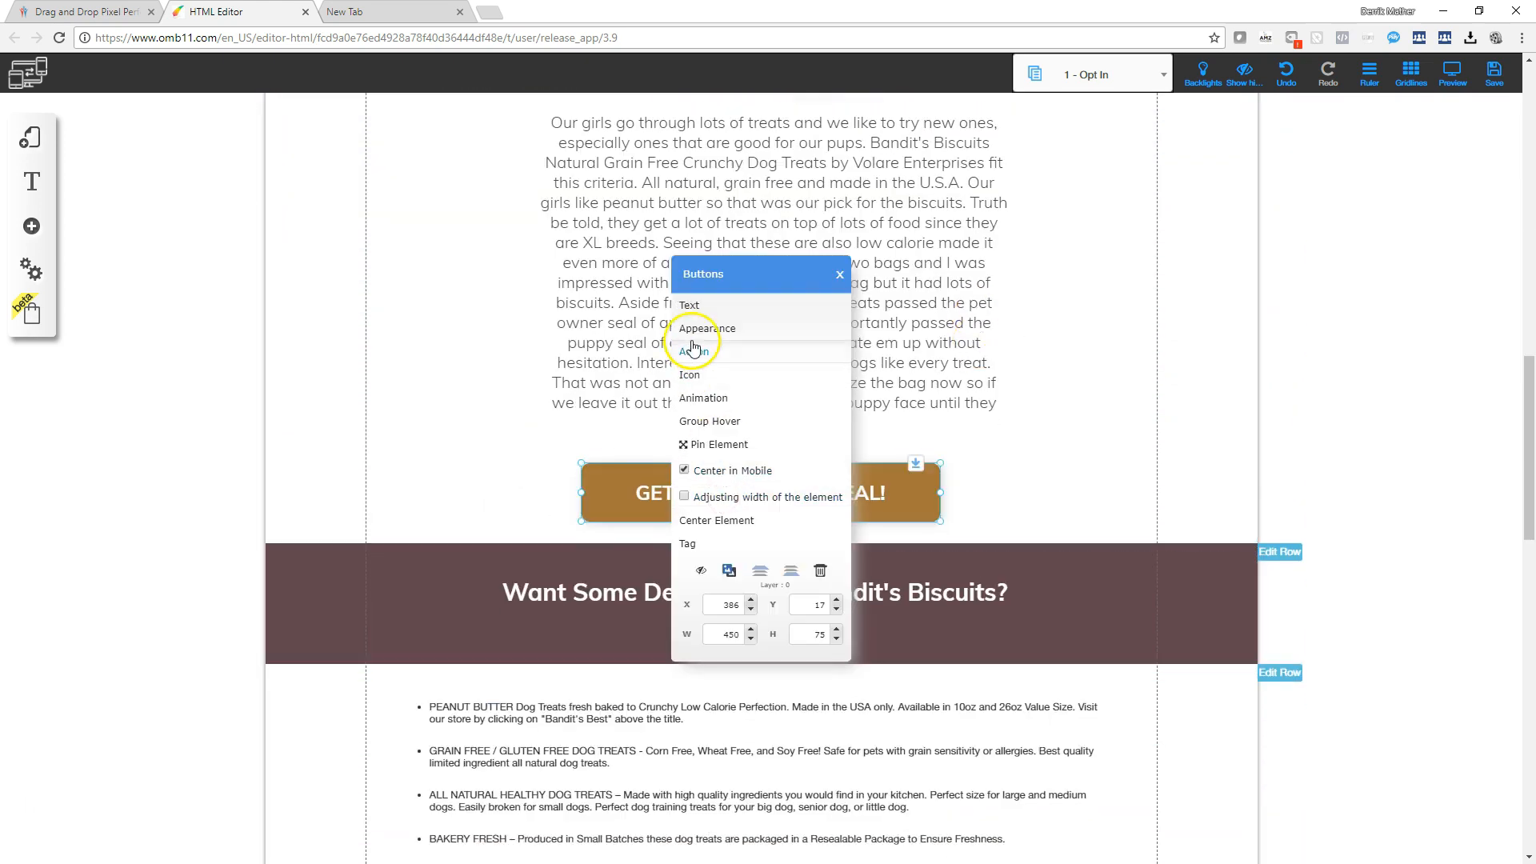
click(696, 349)
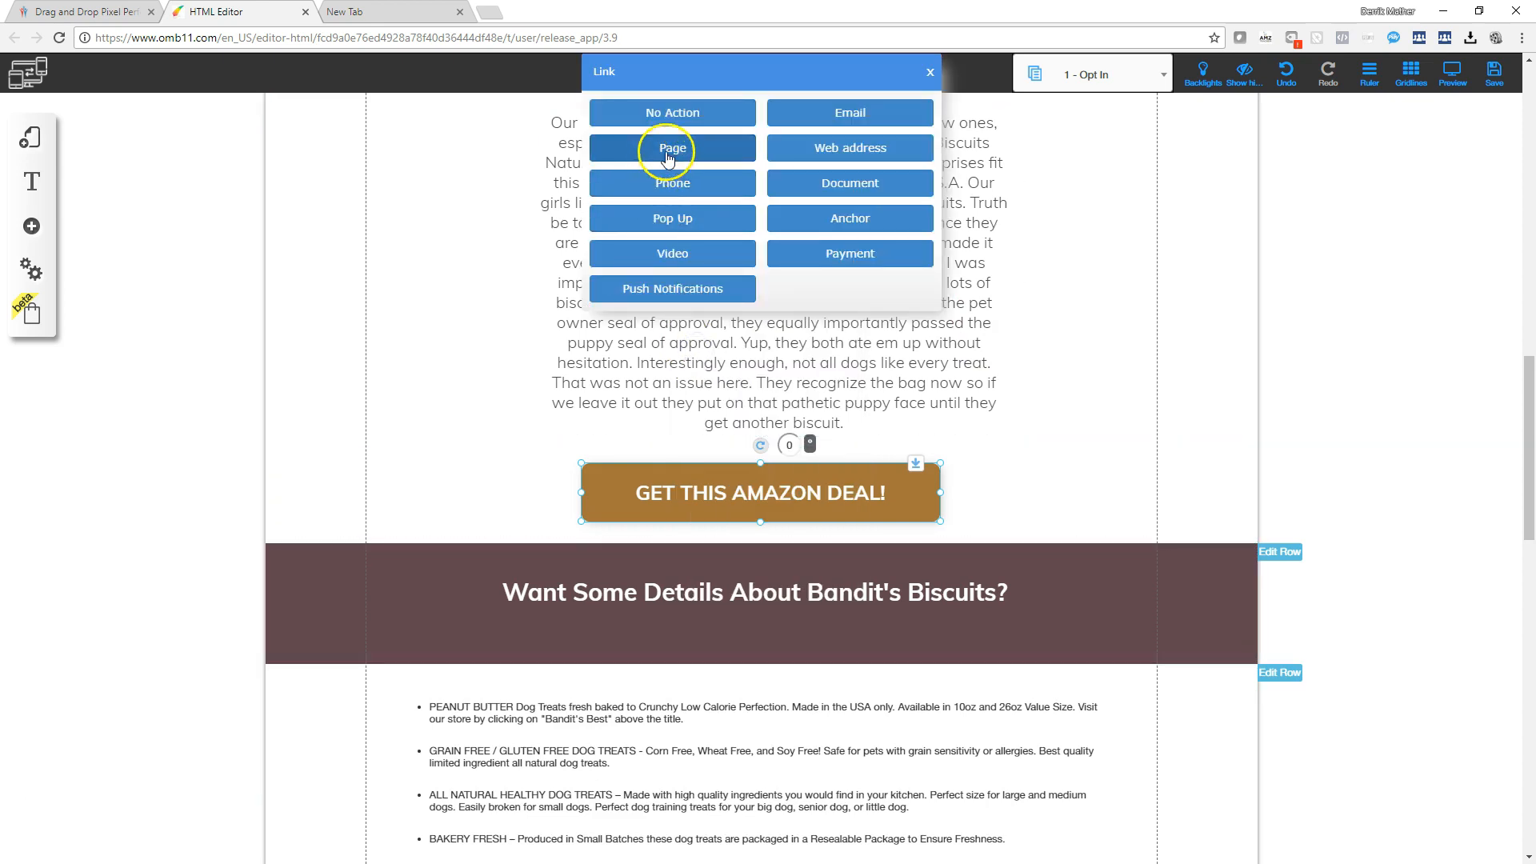
click(679, 219)
click(648, 158)
click(640, 171)
click(920, 242)
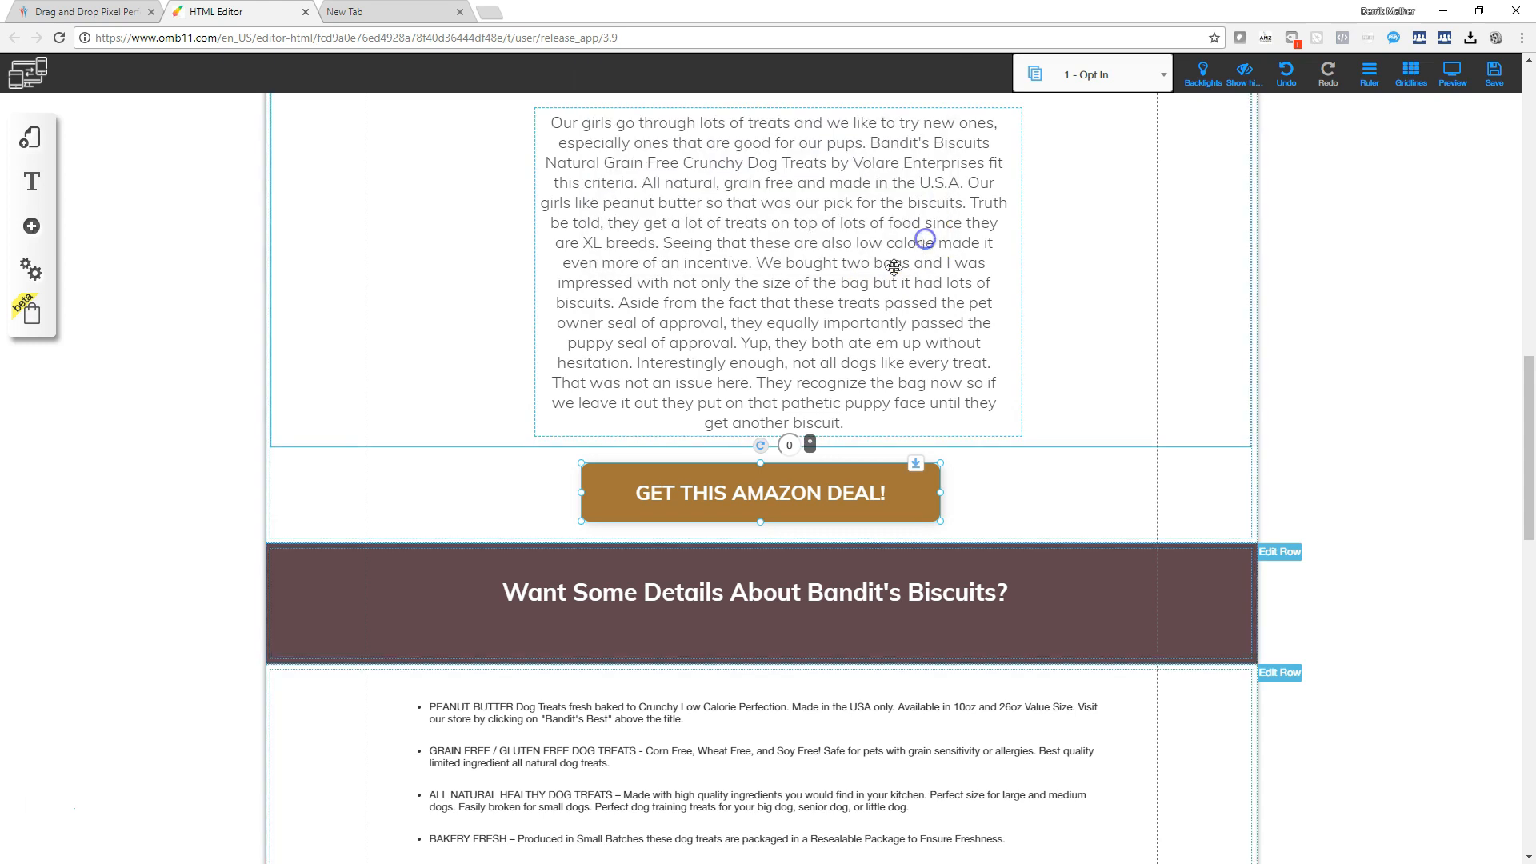
Step: Link the "GET THIS AMAZON DEAL!" button below the product details list to the 40% Off pop-up
scroll(834, 548, down, 7)
click(726, 486)
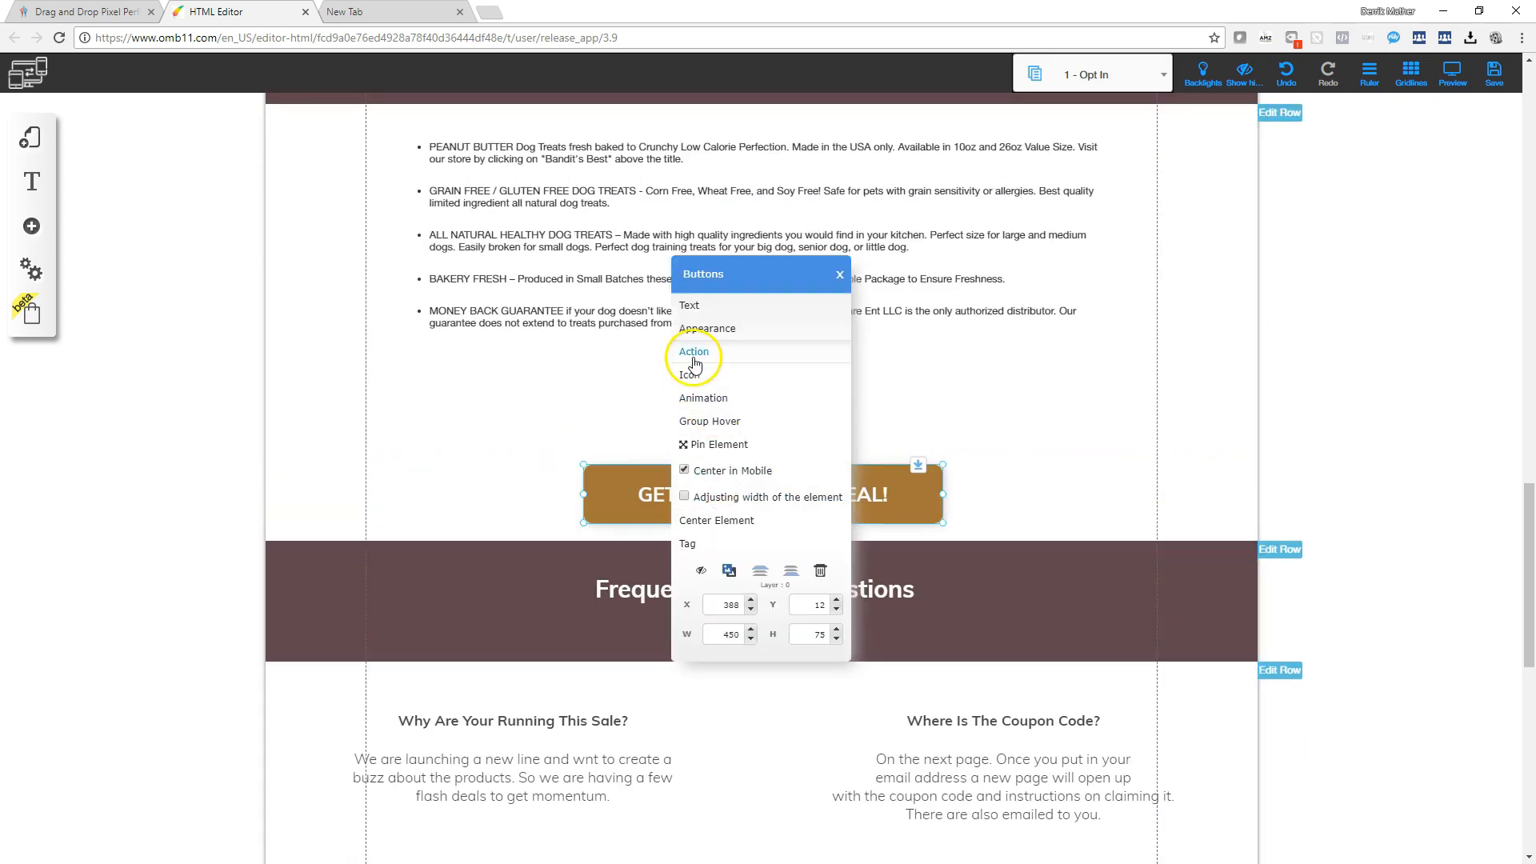
click(693, 357)
click(672, 217)
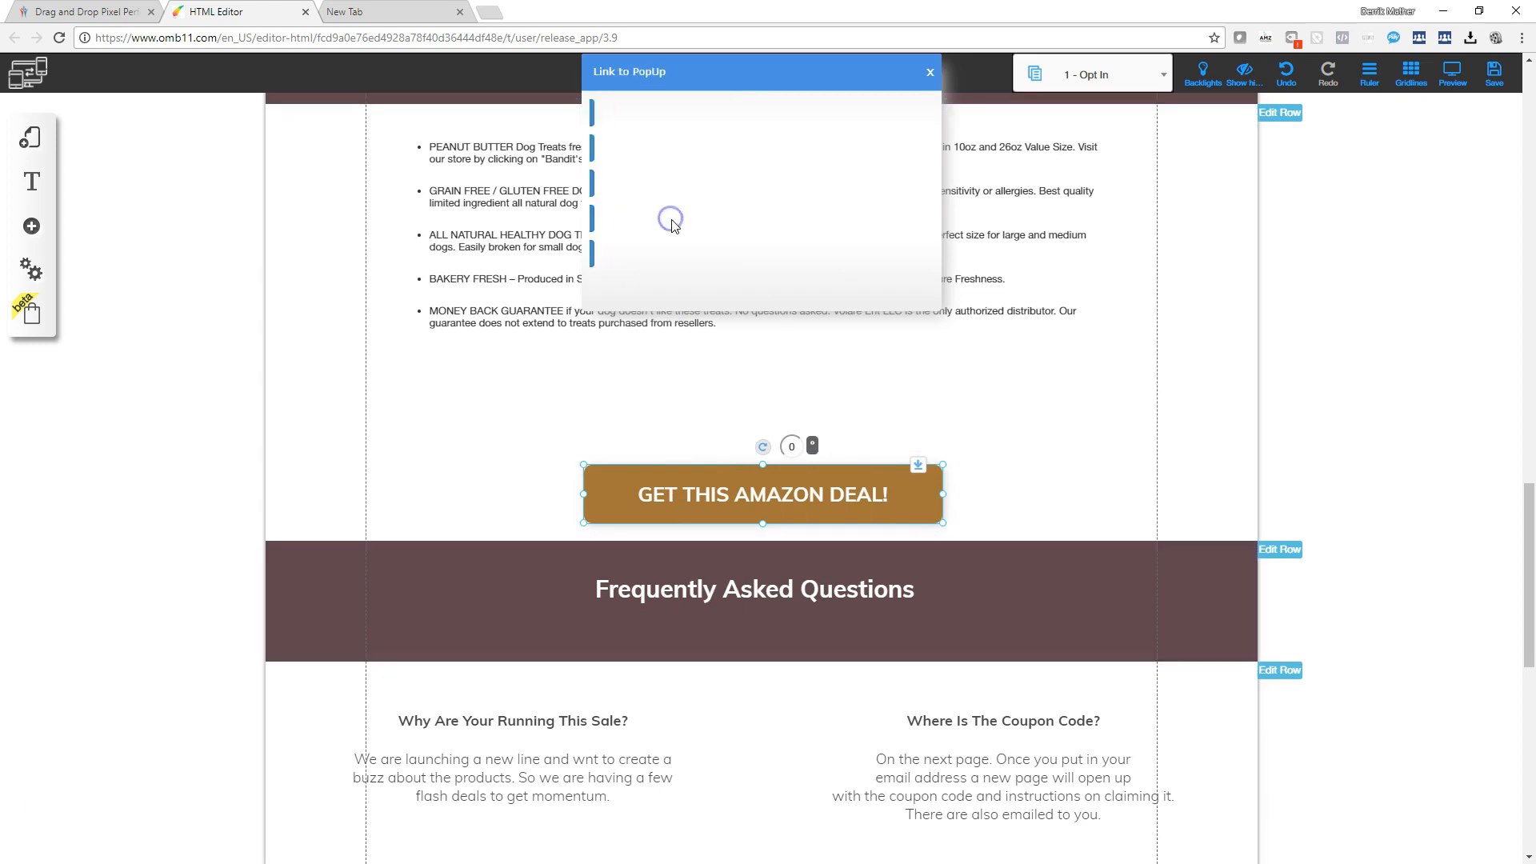
click(683, 157)
click(697, 186)
click(912, 254)
Step: Link the "GET THIS AMAZON DEAL!" button below the shipping question to the 40% Off pop-up
scroll(717, 551, down, 10)
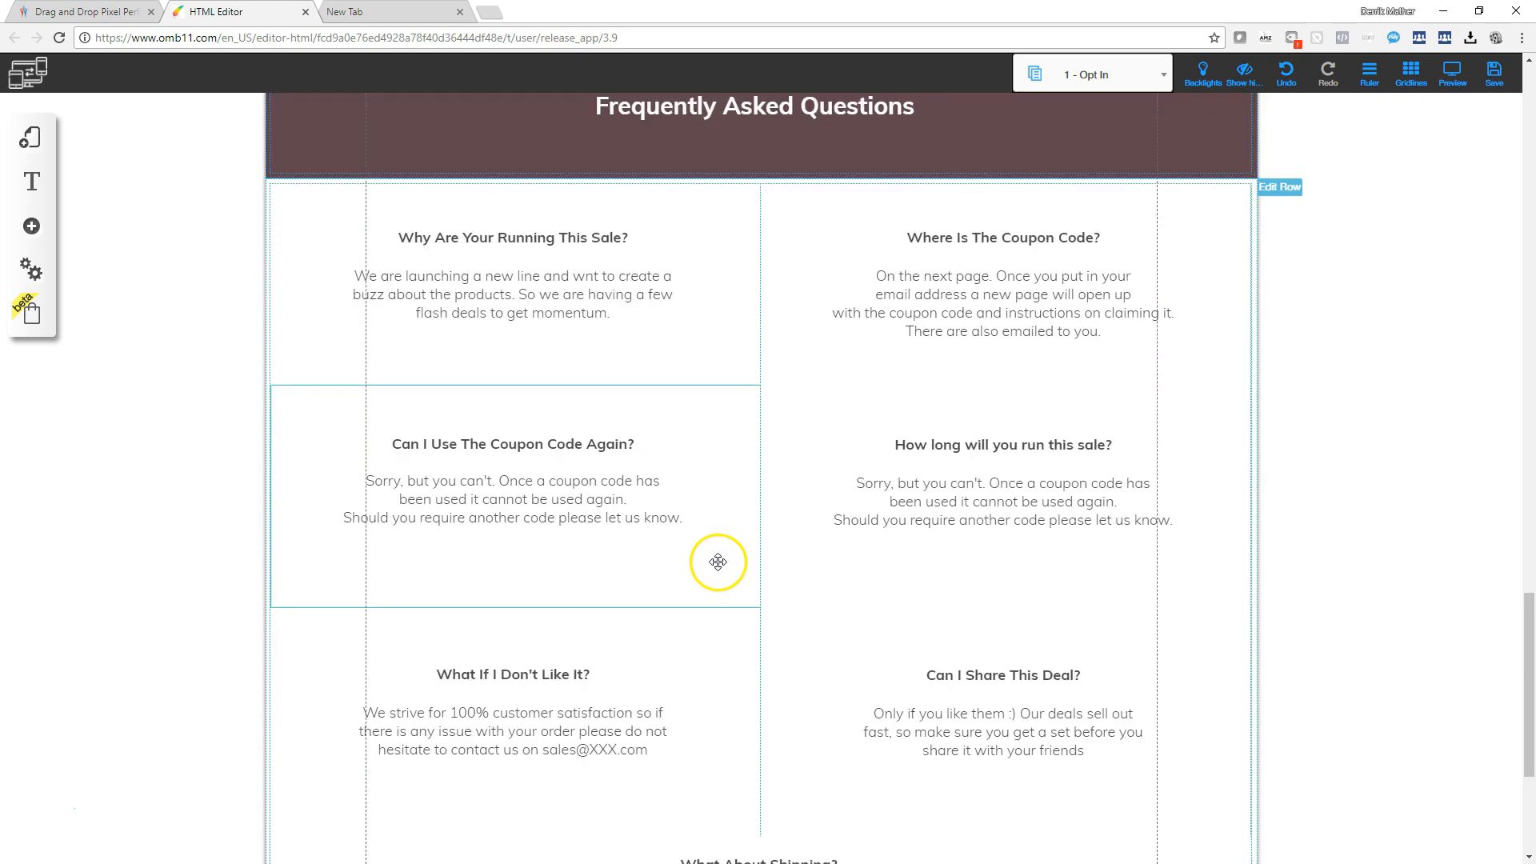
scroll(718, 580, down, 1)
click(732, 635)
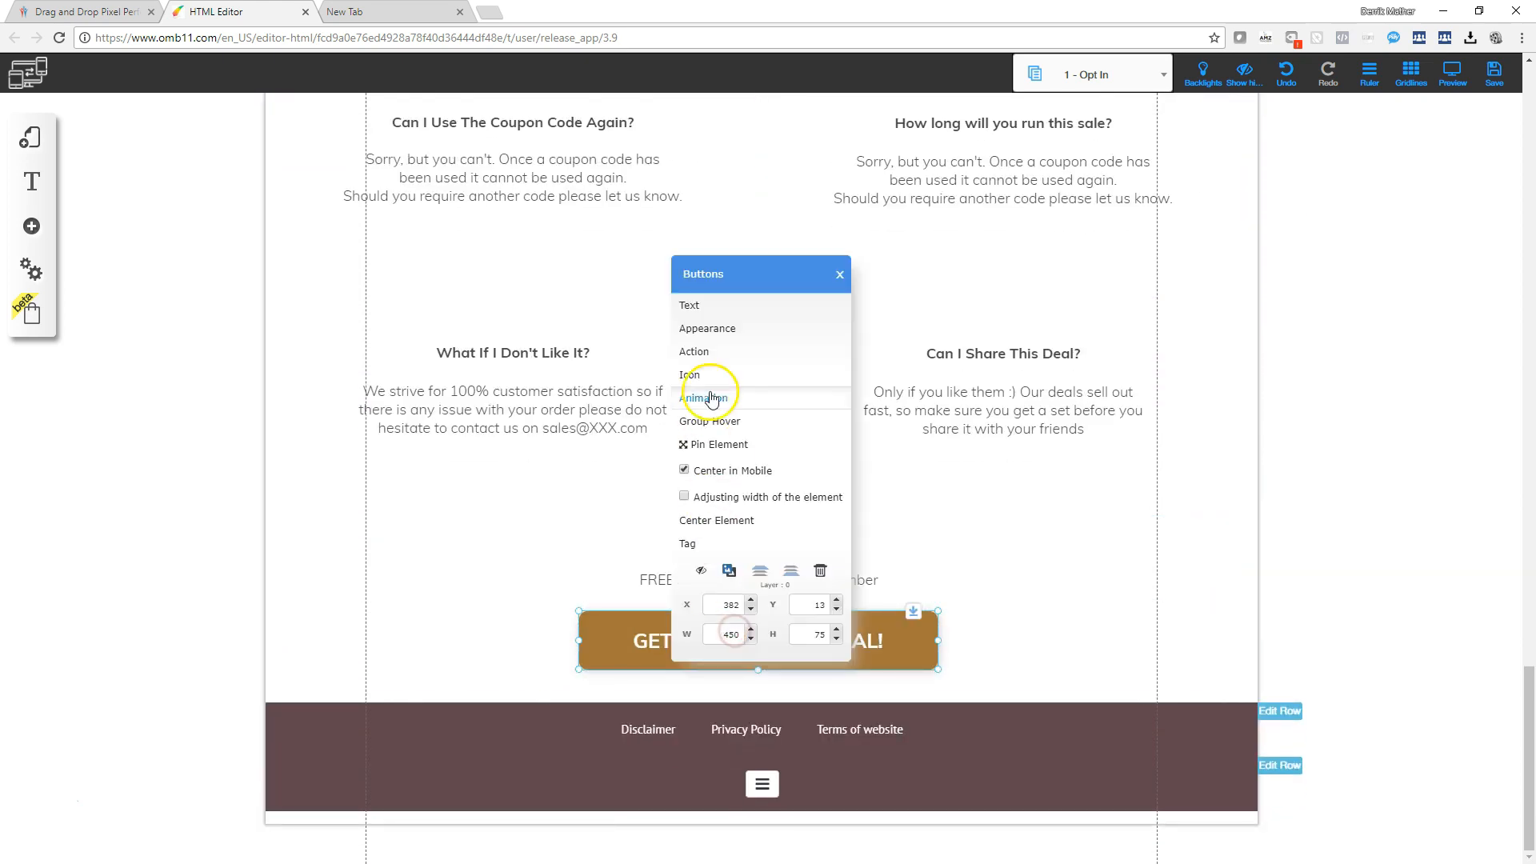
click(703, 358)
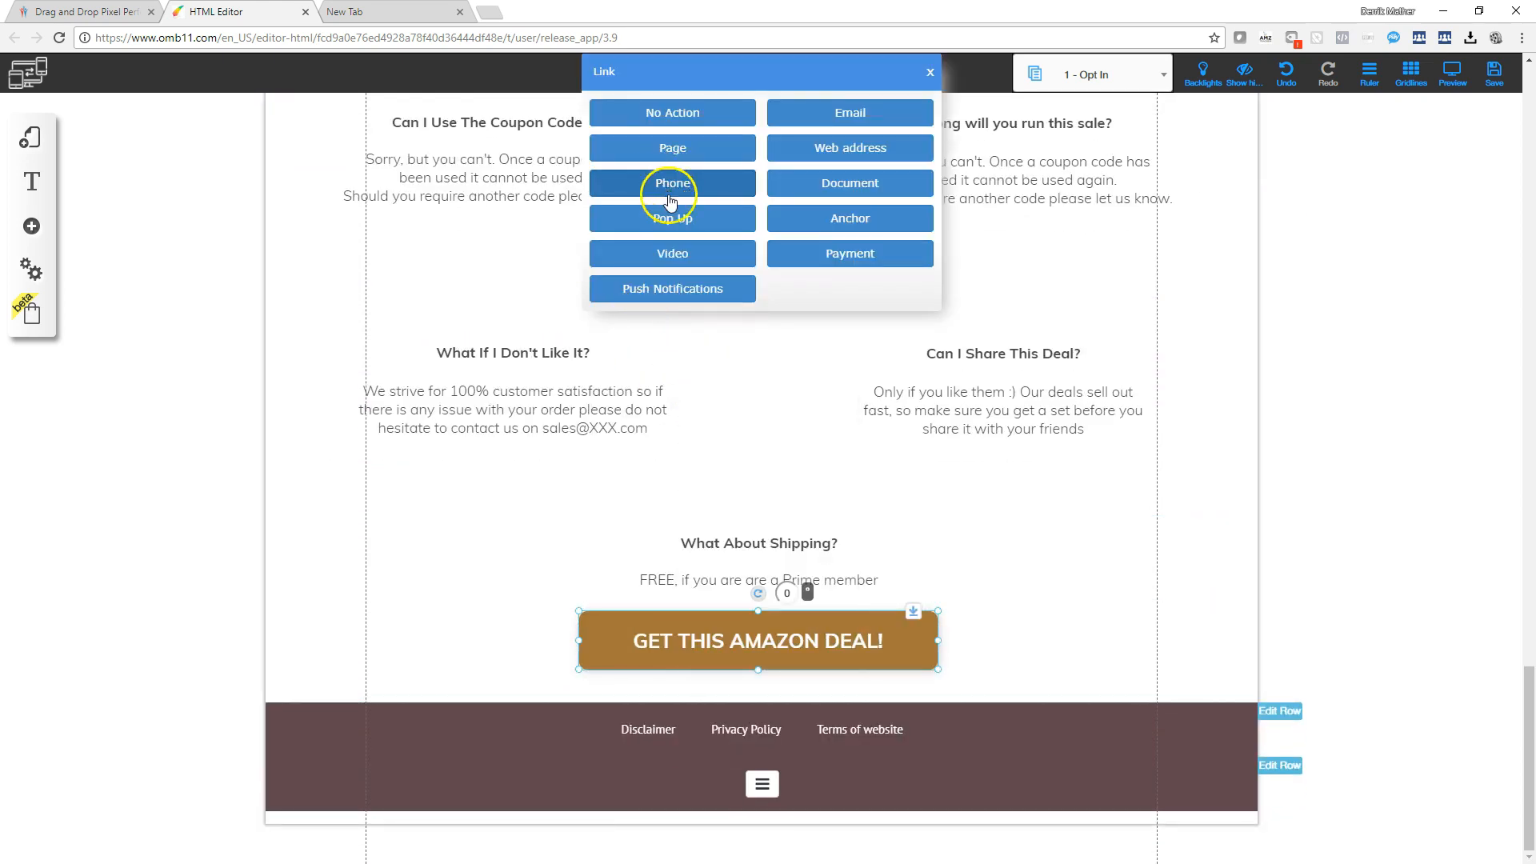
click(673, 216)
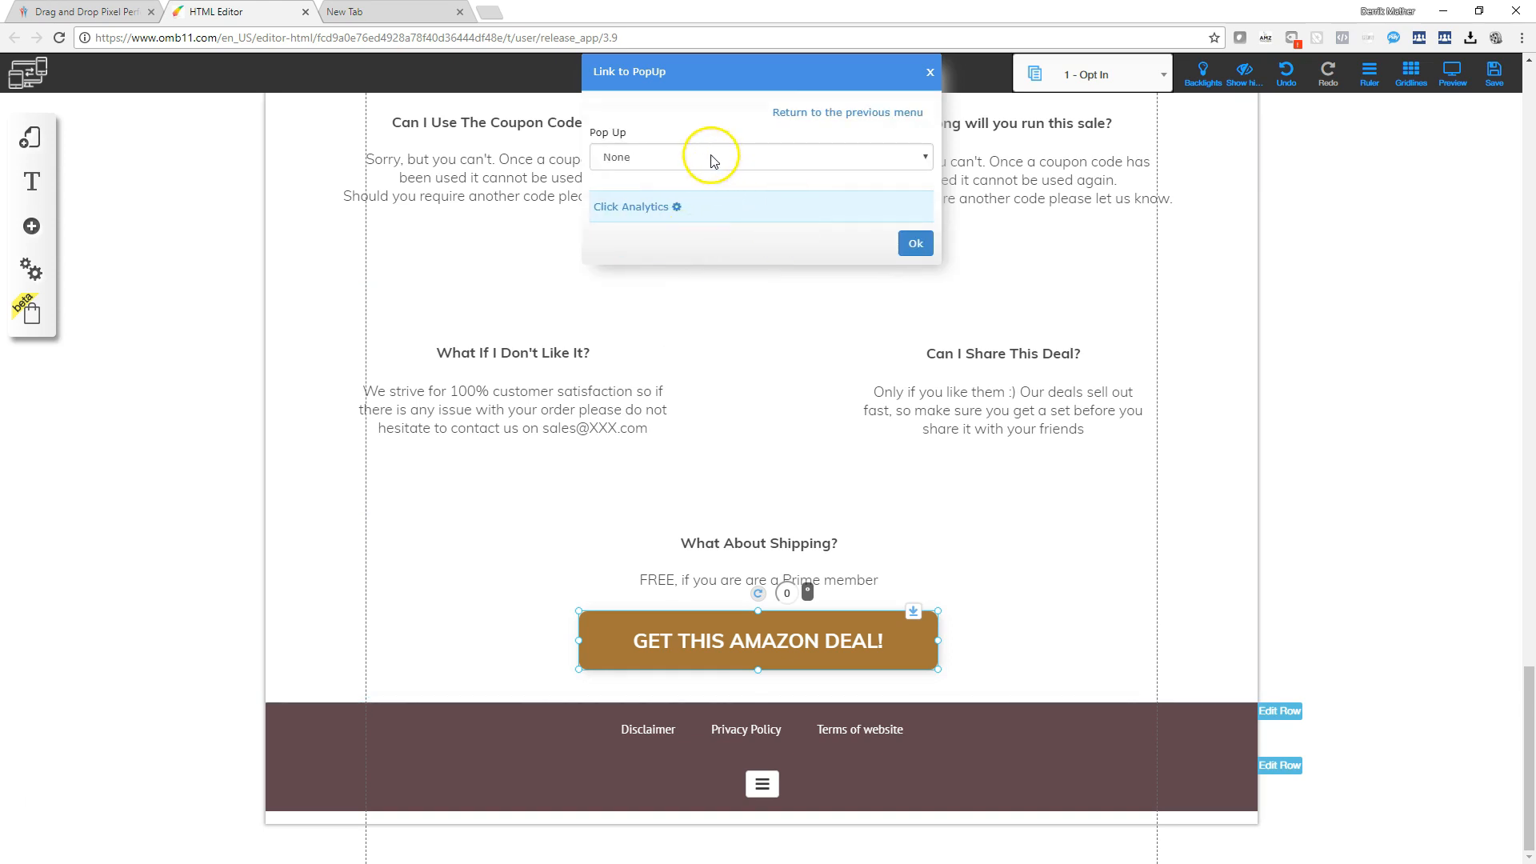
click(712, 158)
click(670, 192)
click(916, 243)
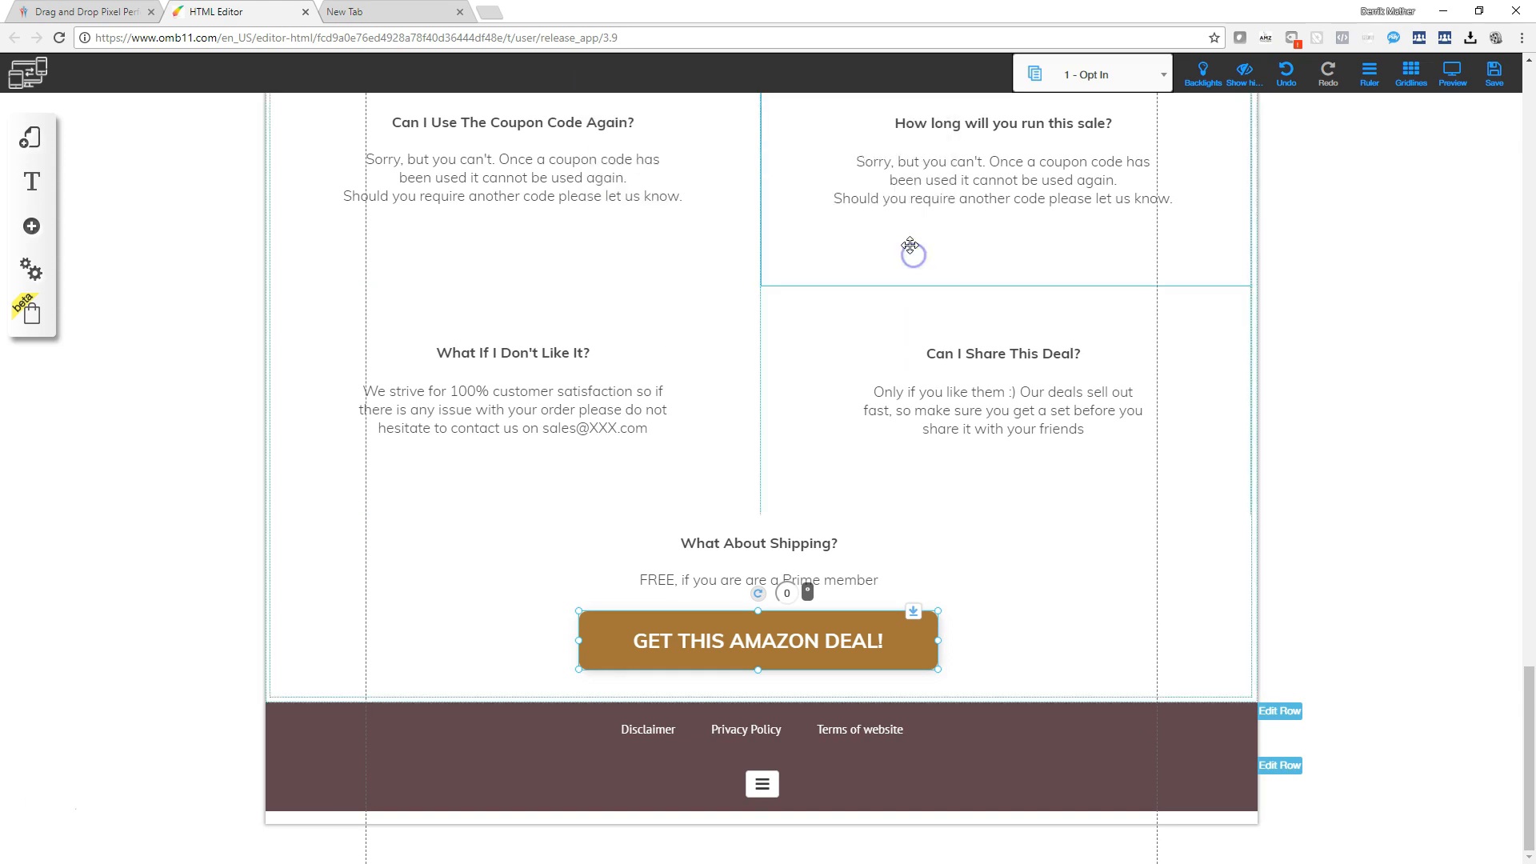
Step: Show the 40% Off pop-up on the page from the list of pop-ups
scroll(74, 323, up, 5)
scroll(73, 323, up, 2)
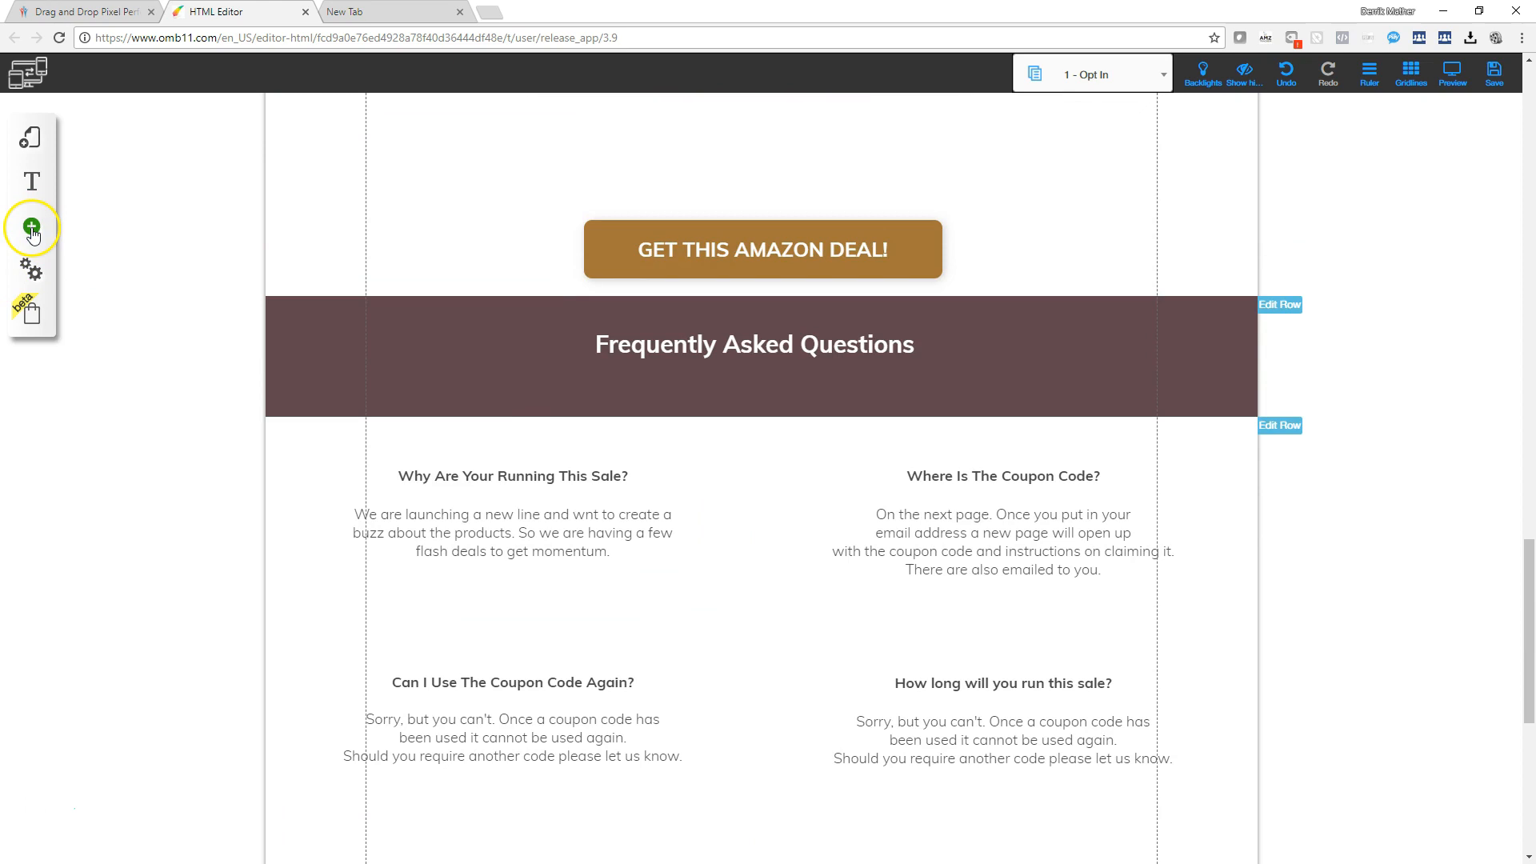
click(92, 194)
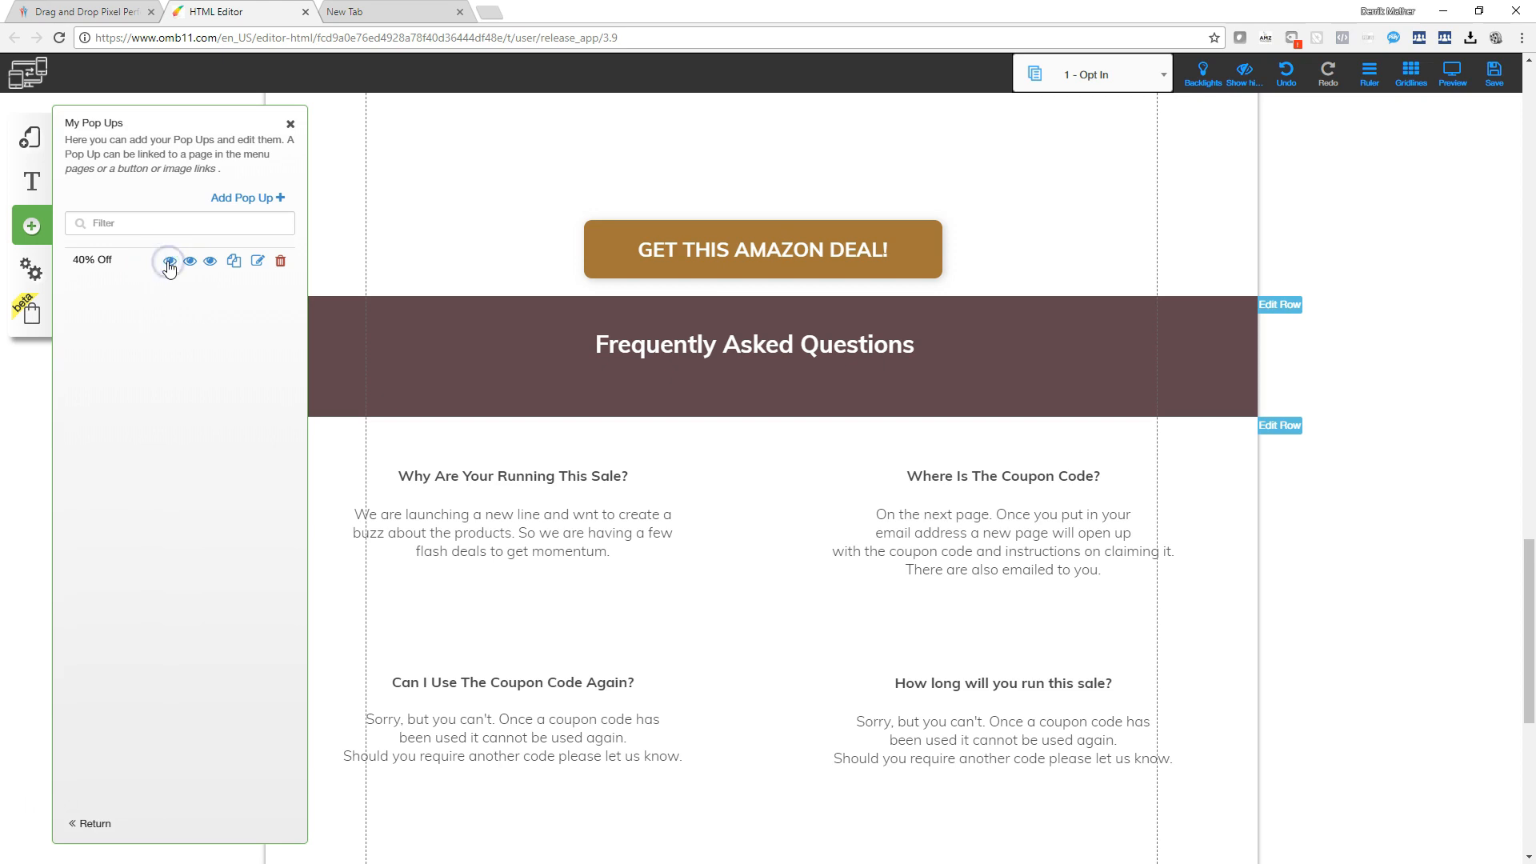
click(170, 261)
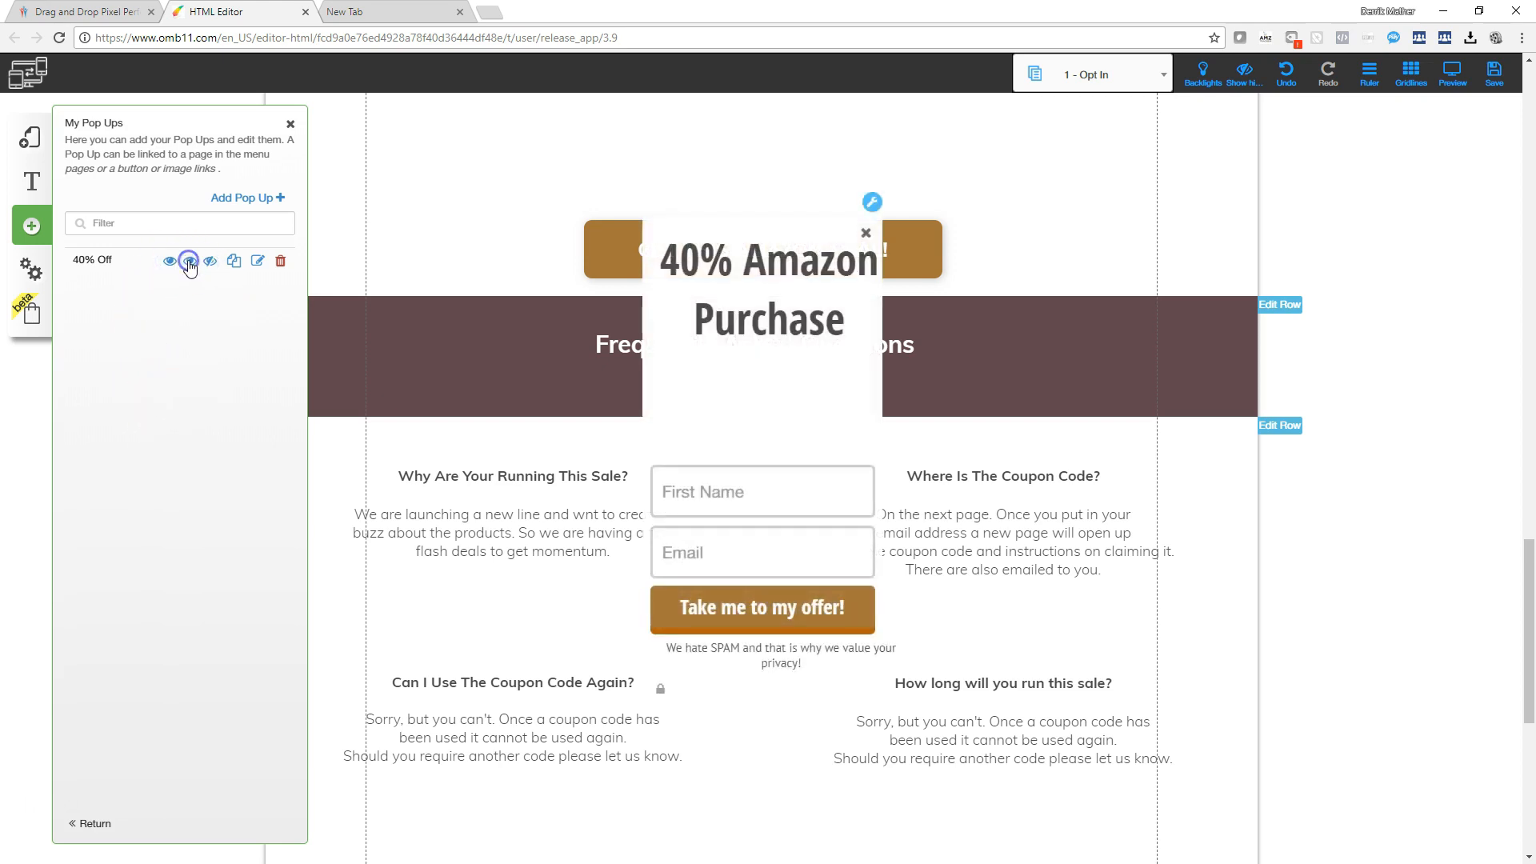
Step: Try to change the redirect URLs of the email form in the 40% Off pop-up
click(717, 580)
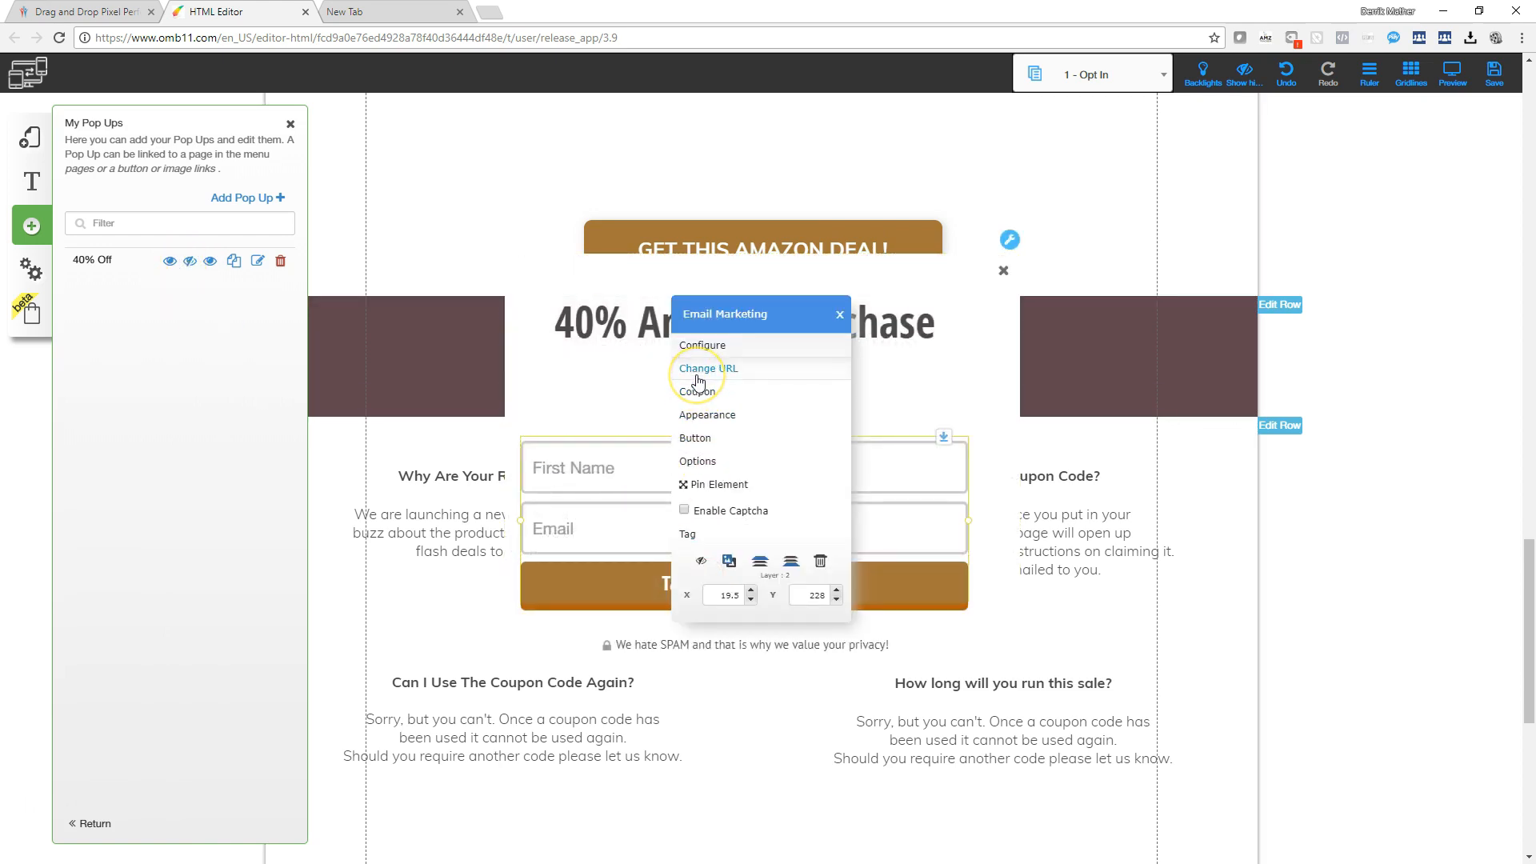
click(695, 374)
click(824, 518)
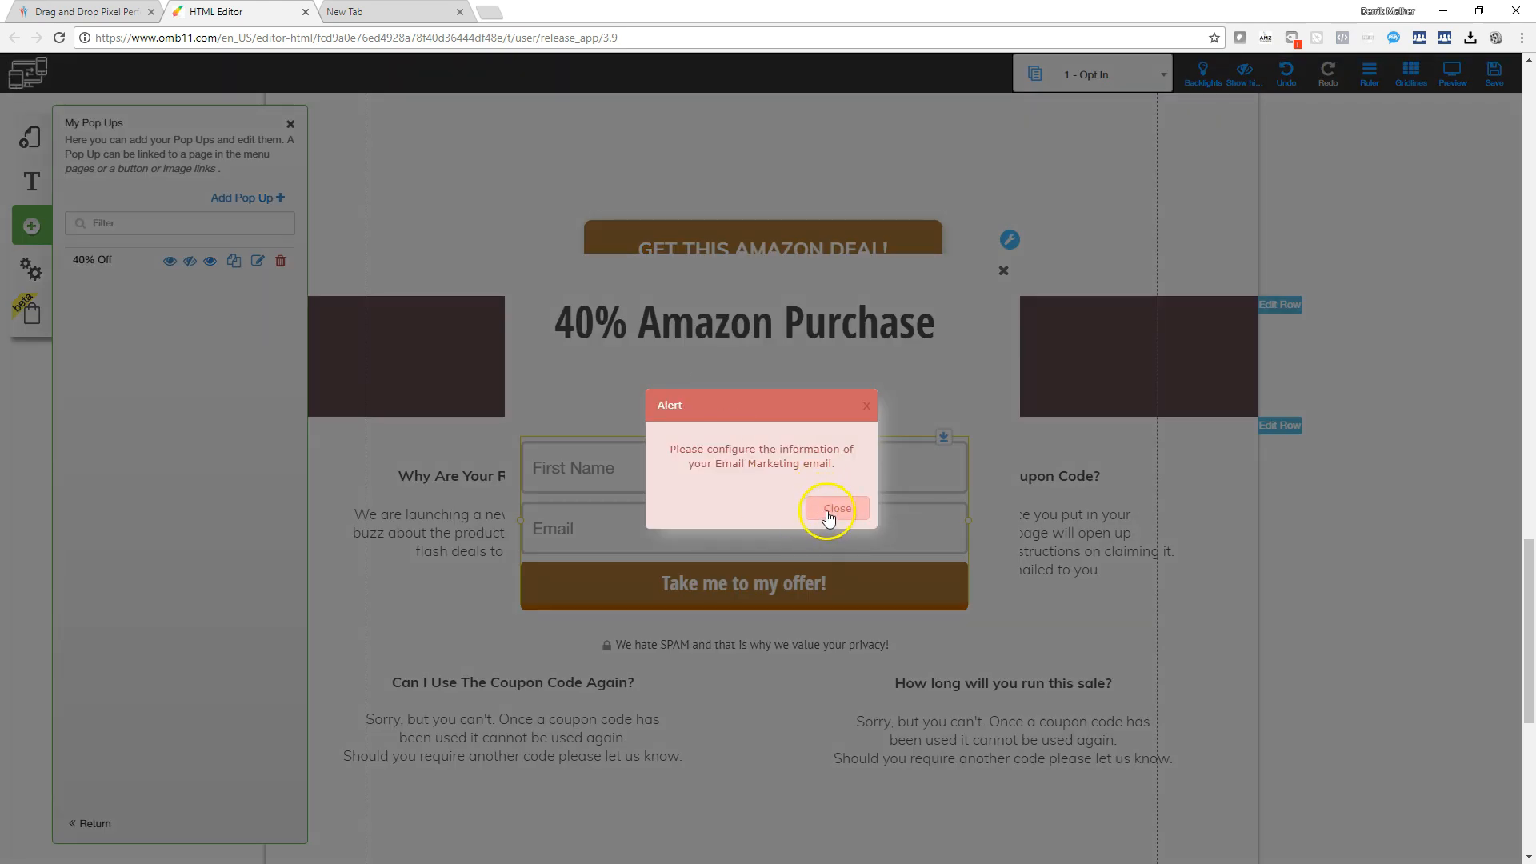
click(827, 509)
Step: Configure the pop-up's email marketing form to use the "Test TEst" list
click(762, 504)
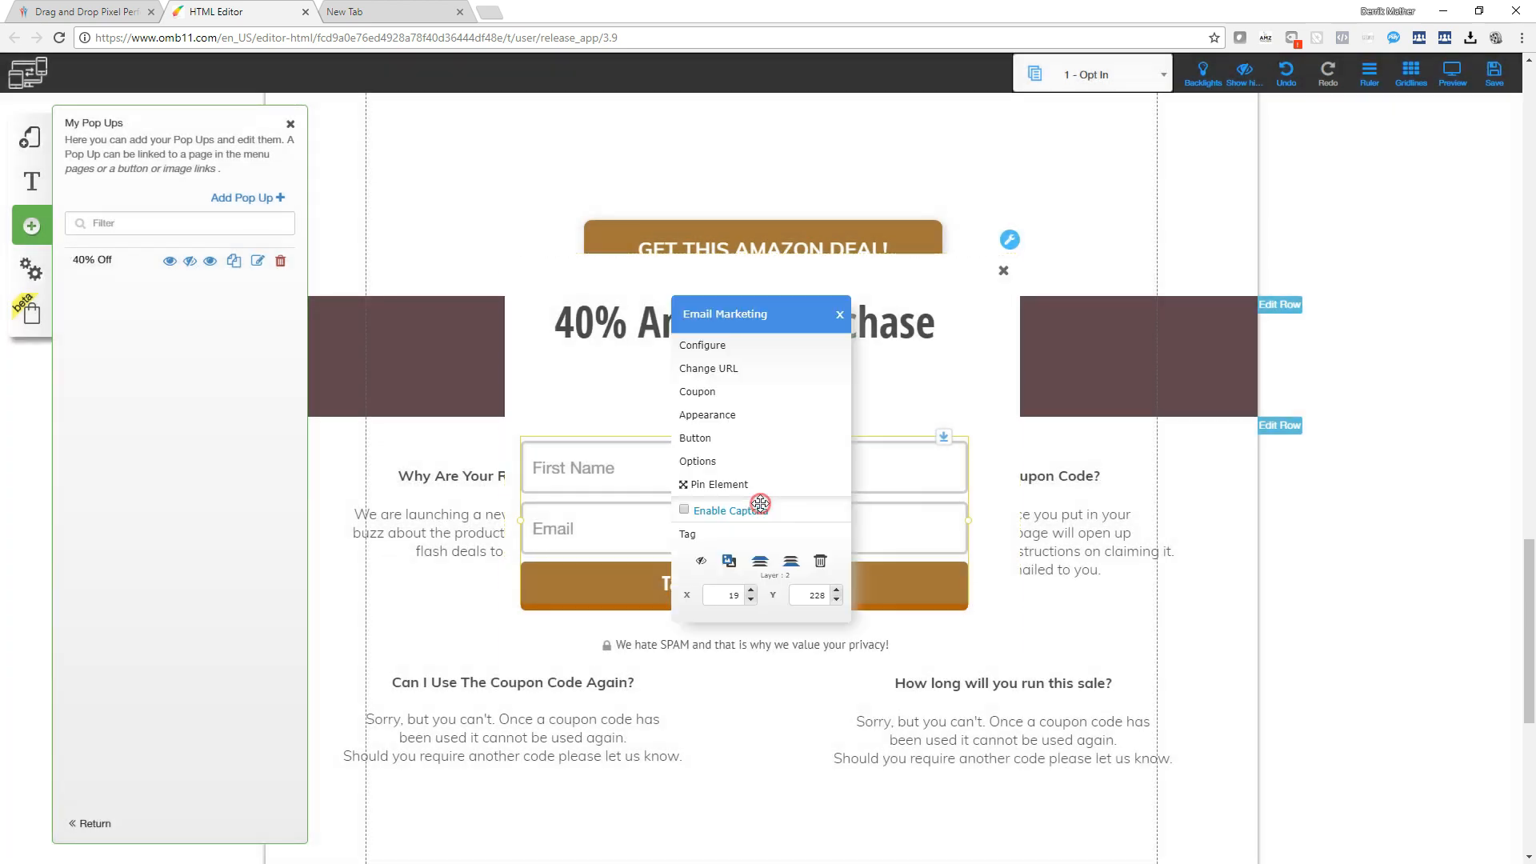
click(712, 347)
click(548, 352)
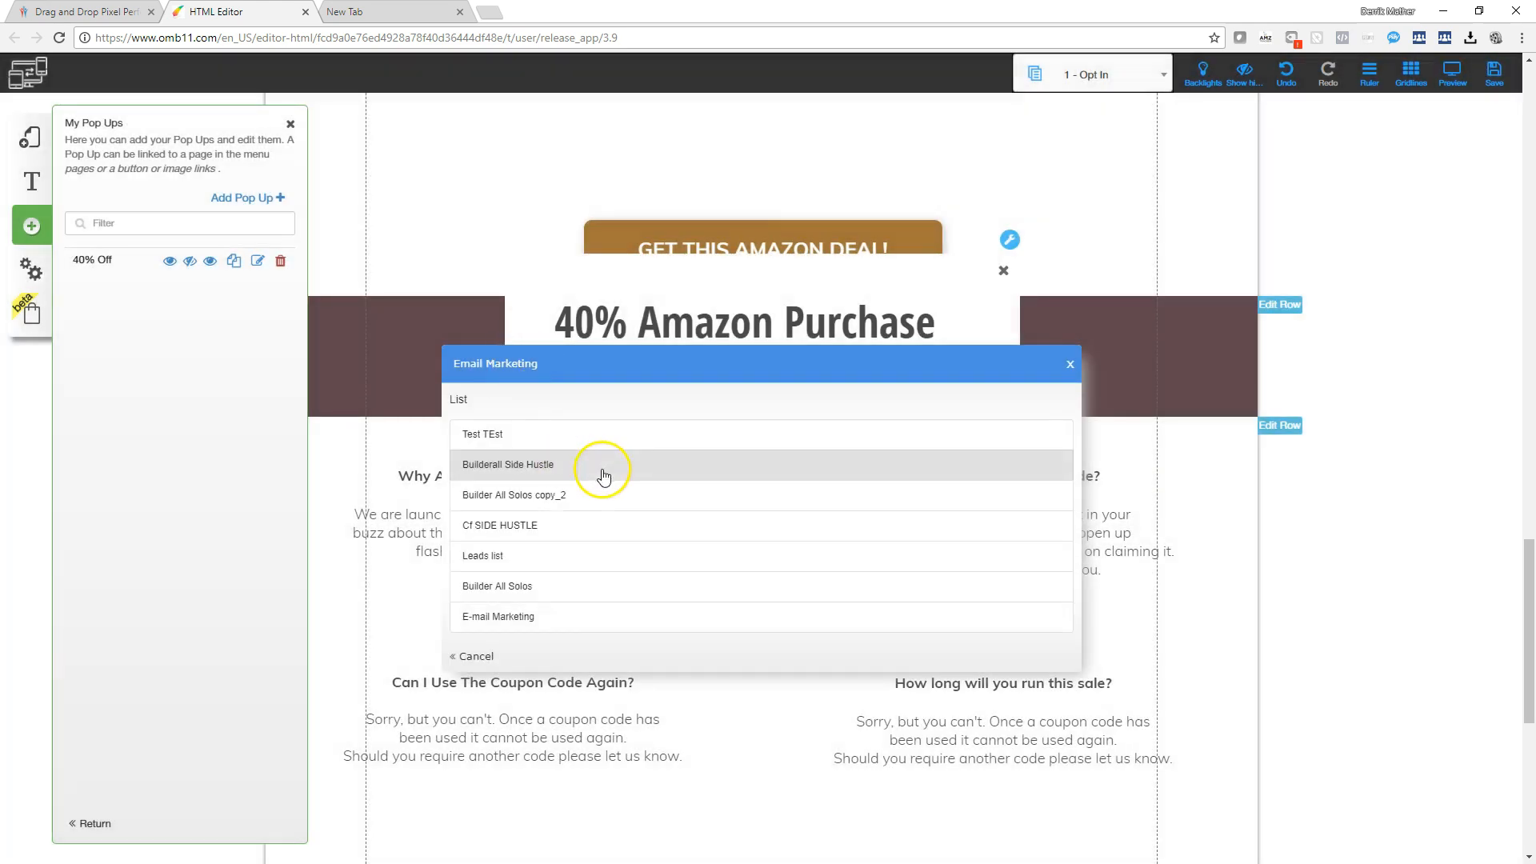
click(504, 436)
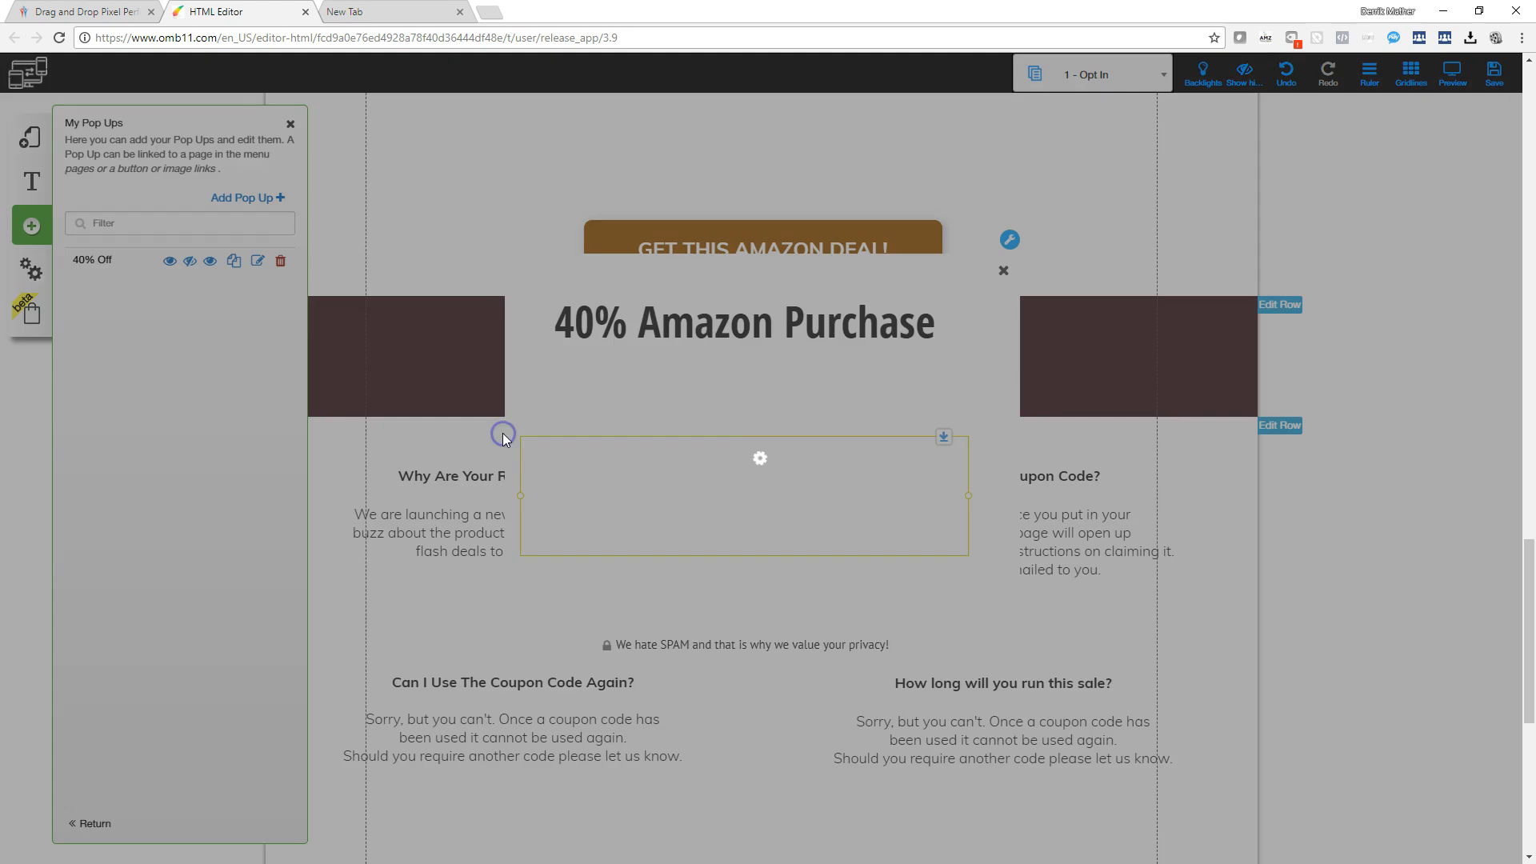
Step: Set the form's Pending subscribe redirect to the "2- Instructions" page, opening in the same tab
click(650, 506)
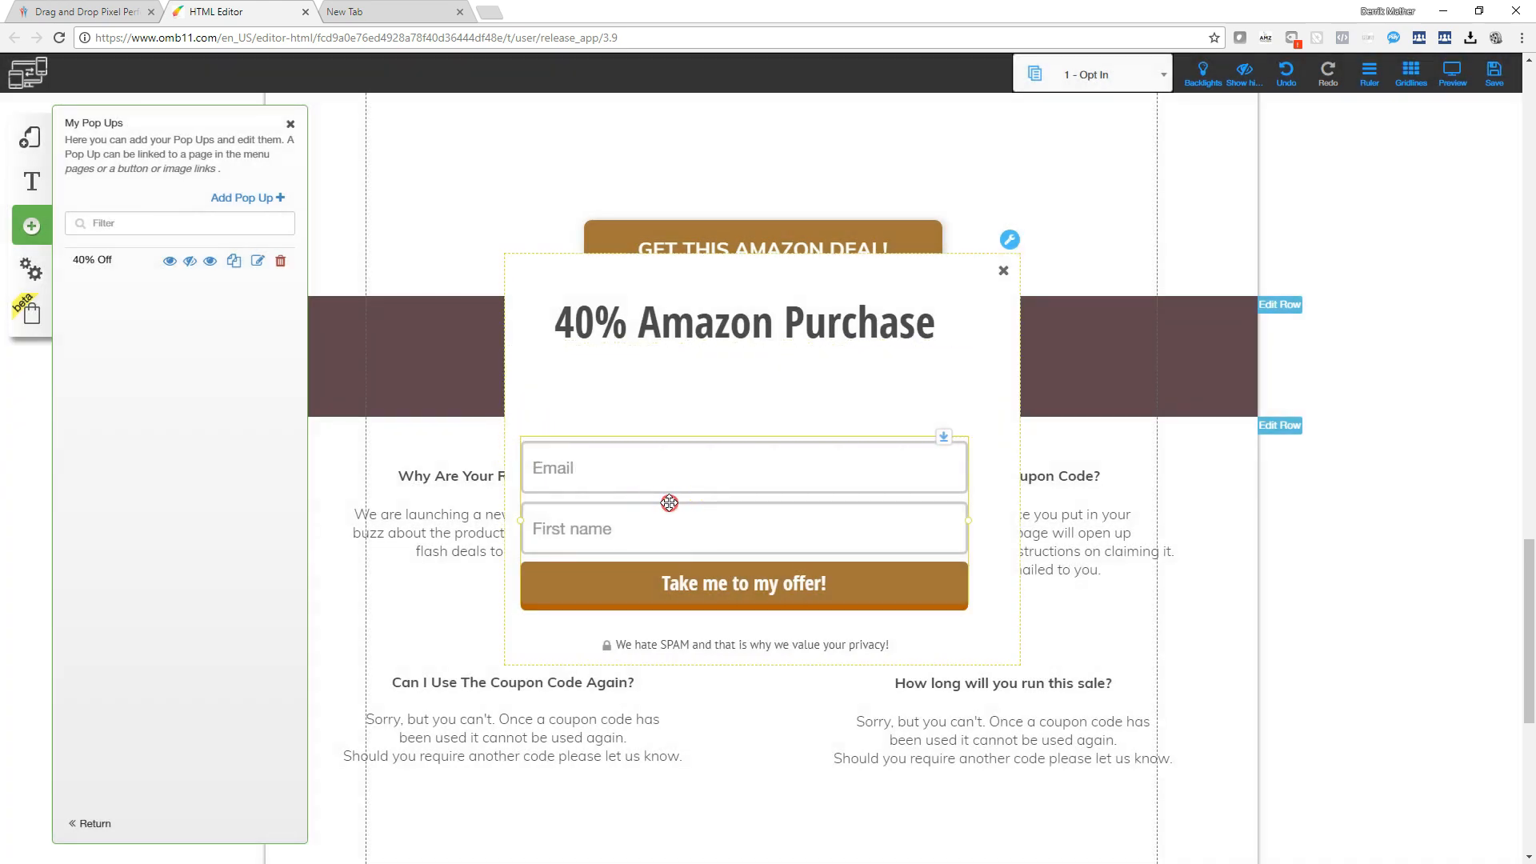
click(669, 502)
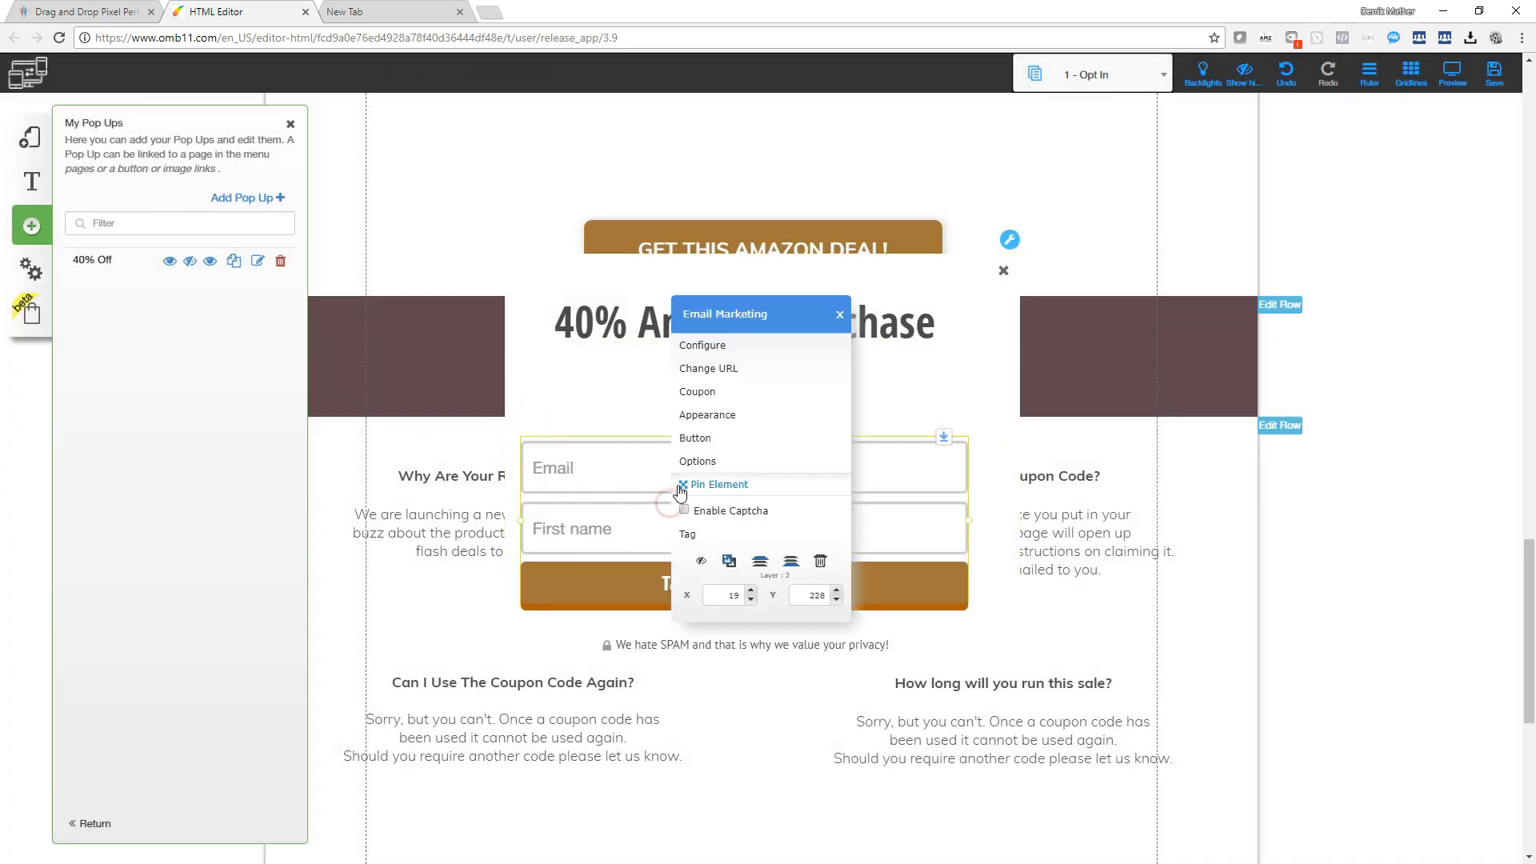
click(710, 370)
click(774, 256)
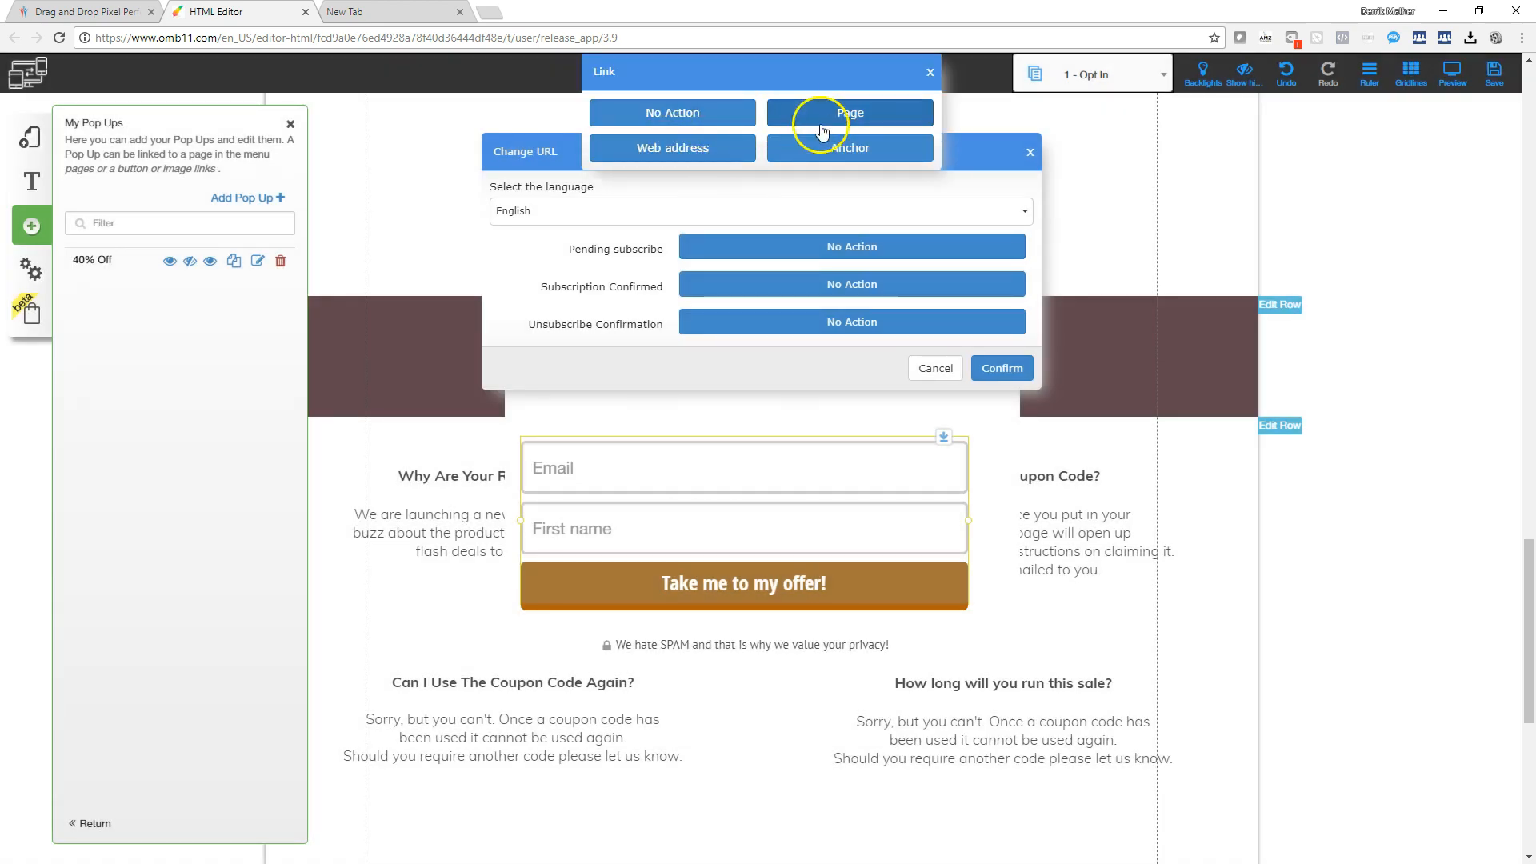
click(821, 130)
click(750, 154)
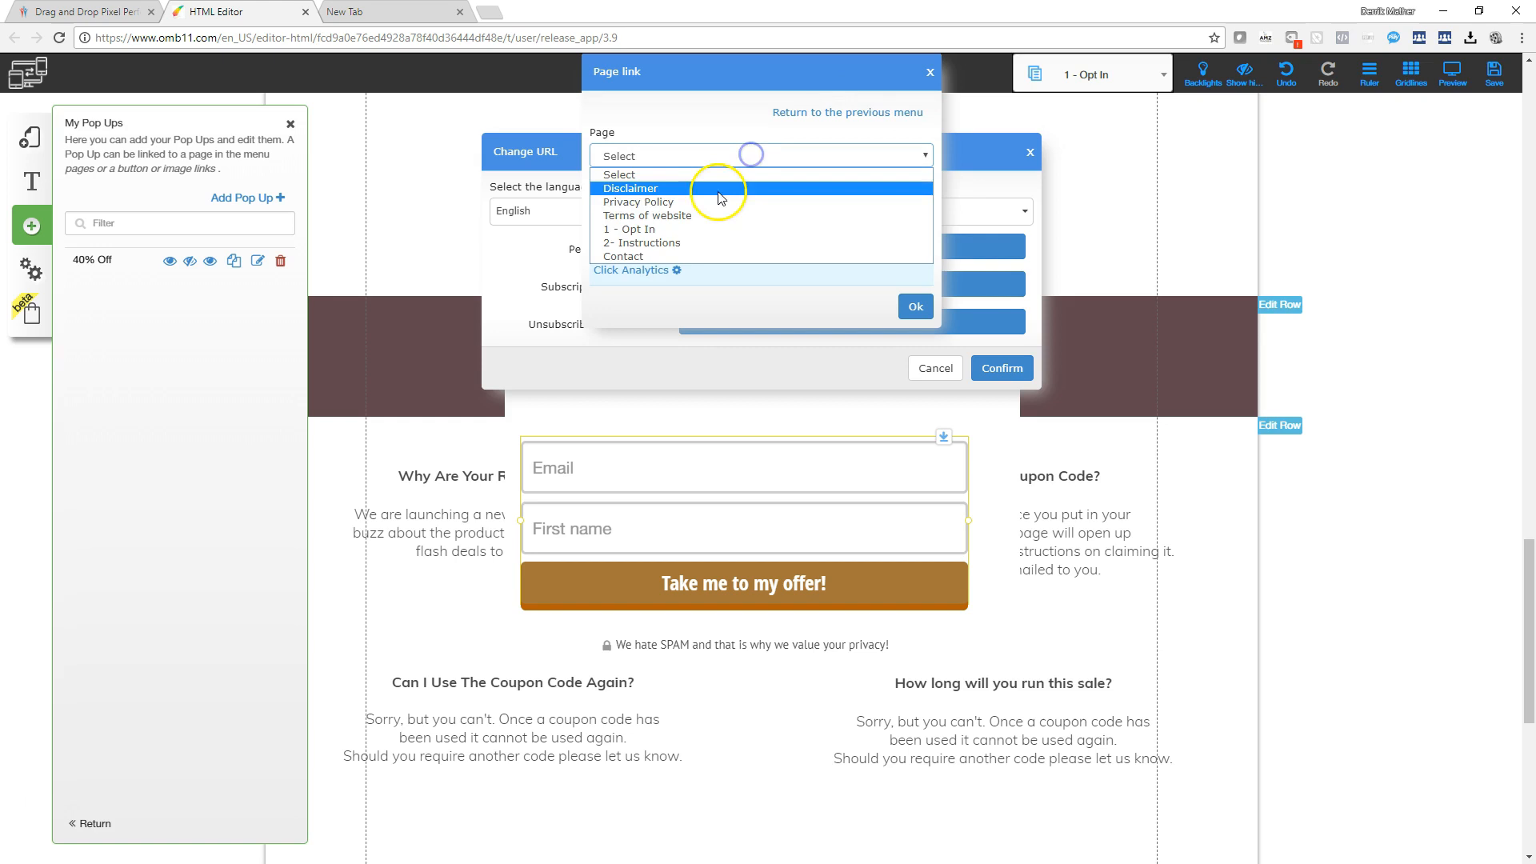
click(676, 242)
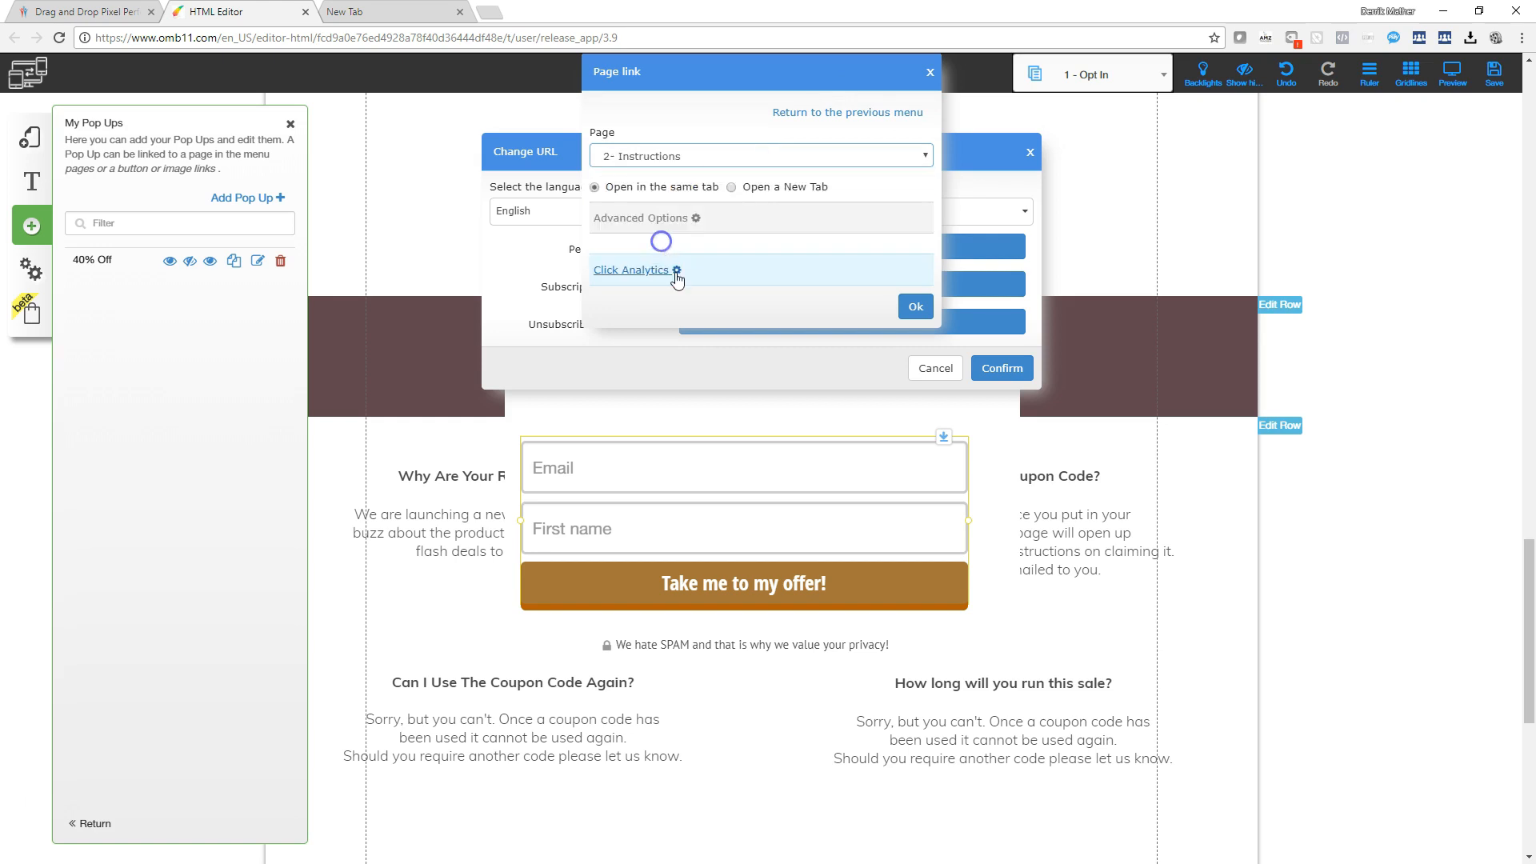
click(915, 306)
Step: Set the Subscription Confirmed redirect to the "2- Instructions" page and save the form's URLs
click(818, 285)
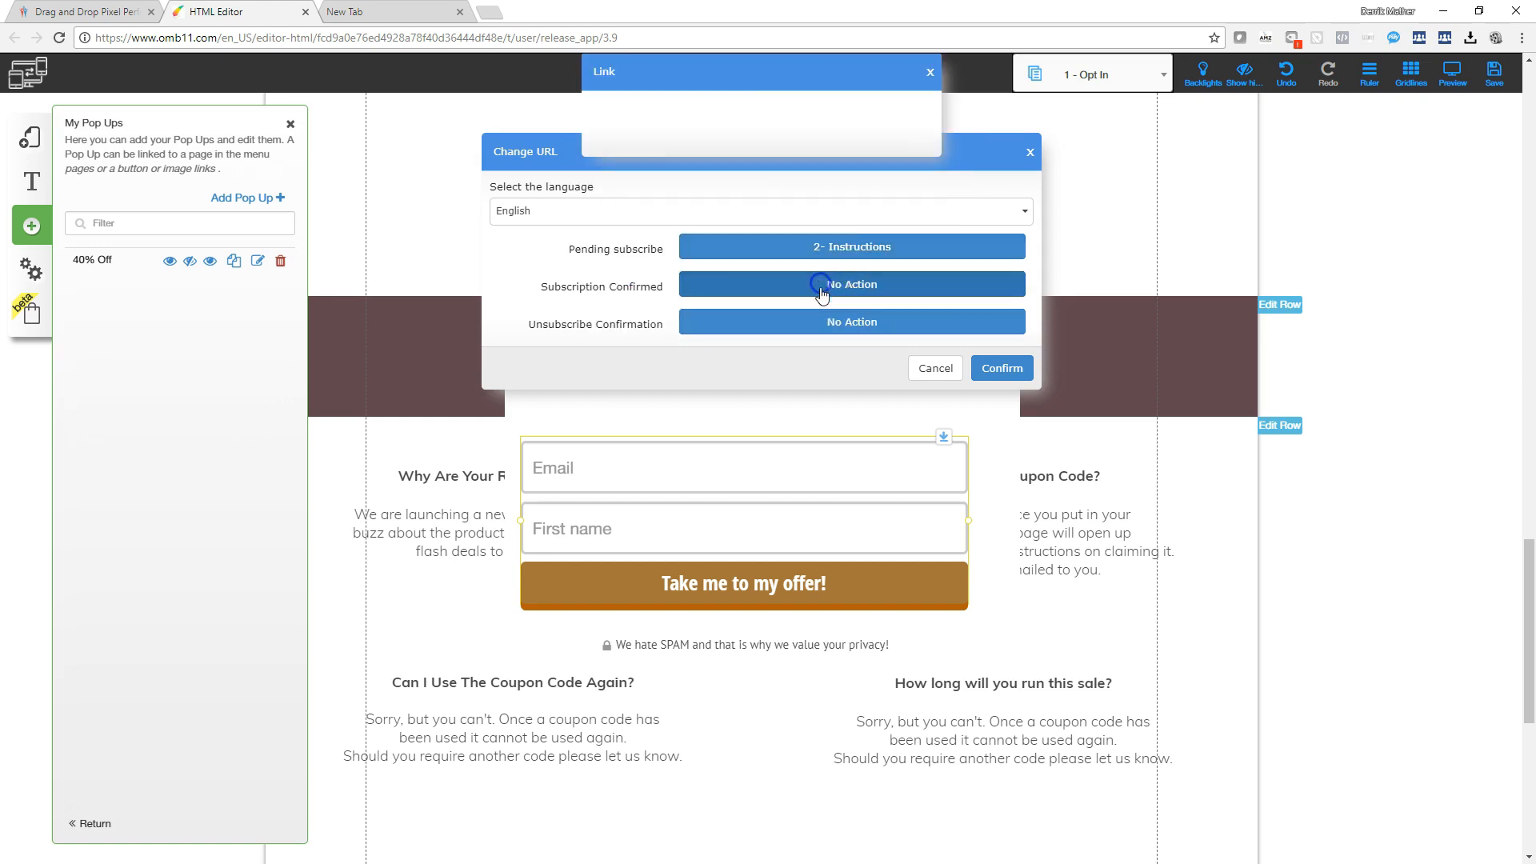
click(870, 118)
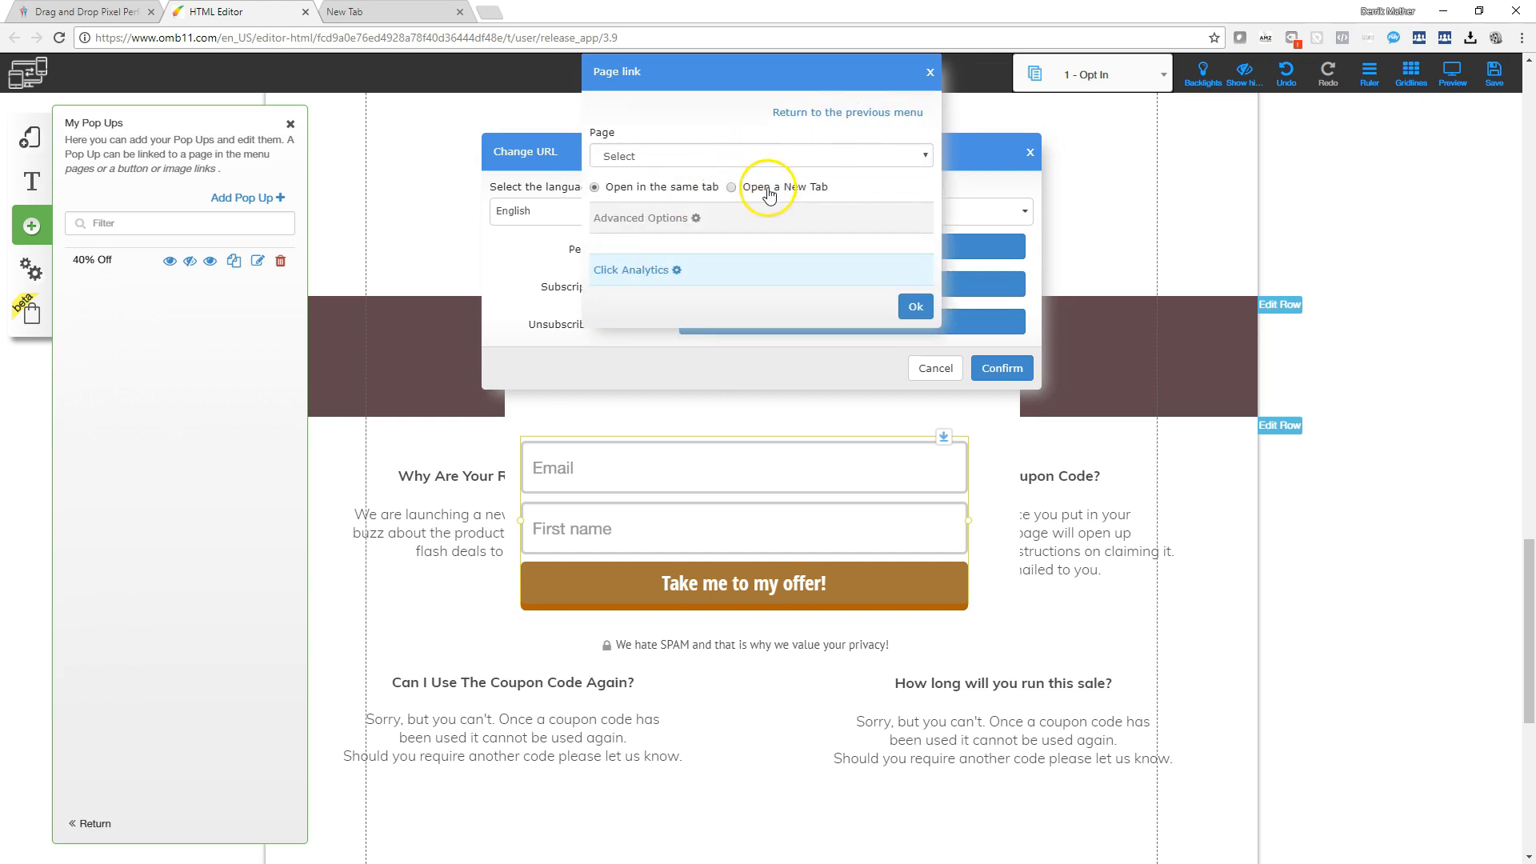
click(736, 155)
click(697, 242)
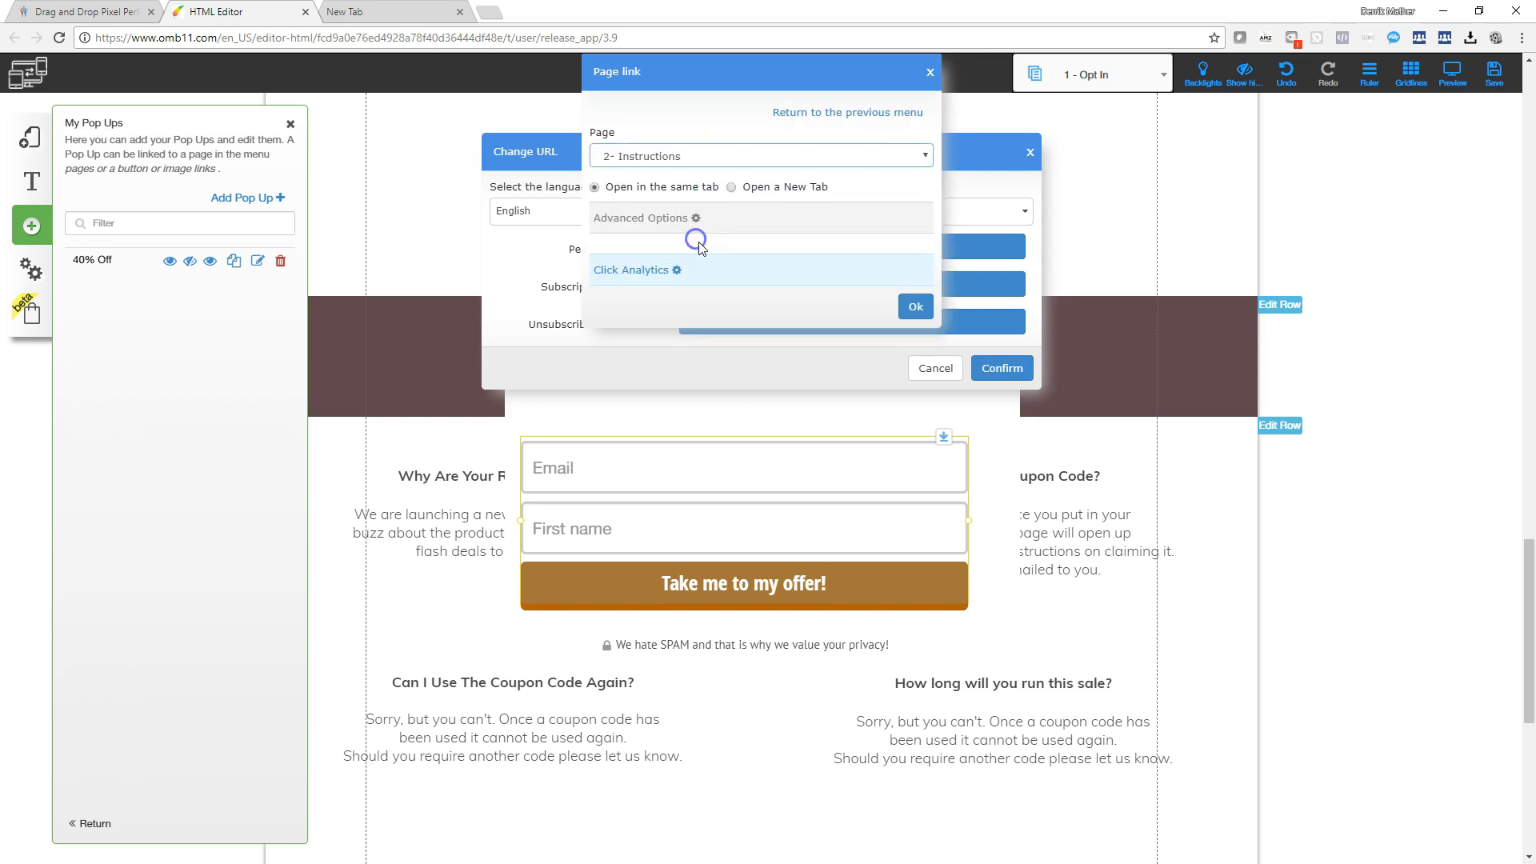
click(913, 304)
click(994, 366)
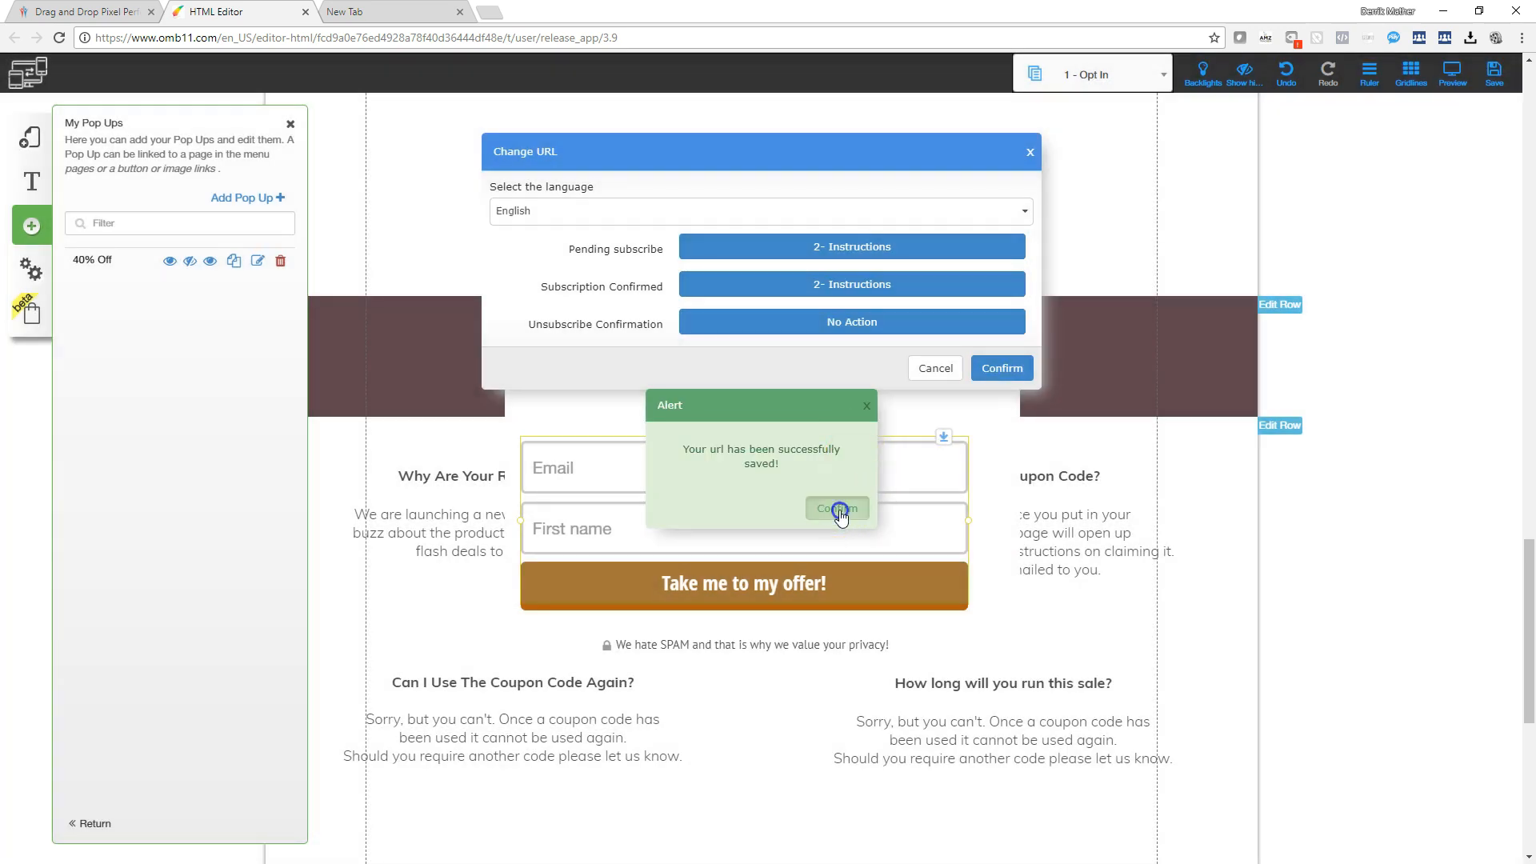
click(838, 510)
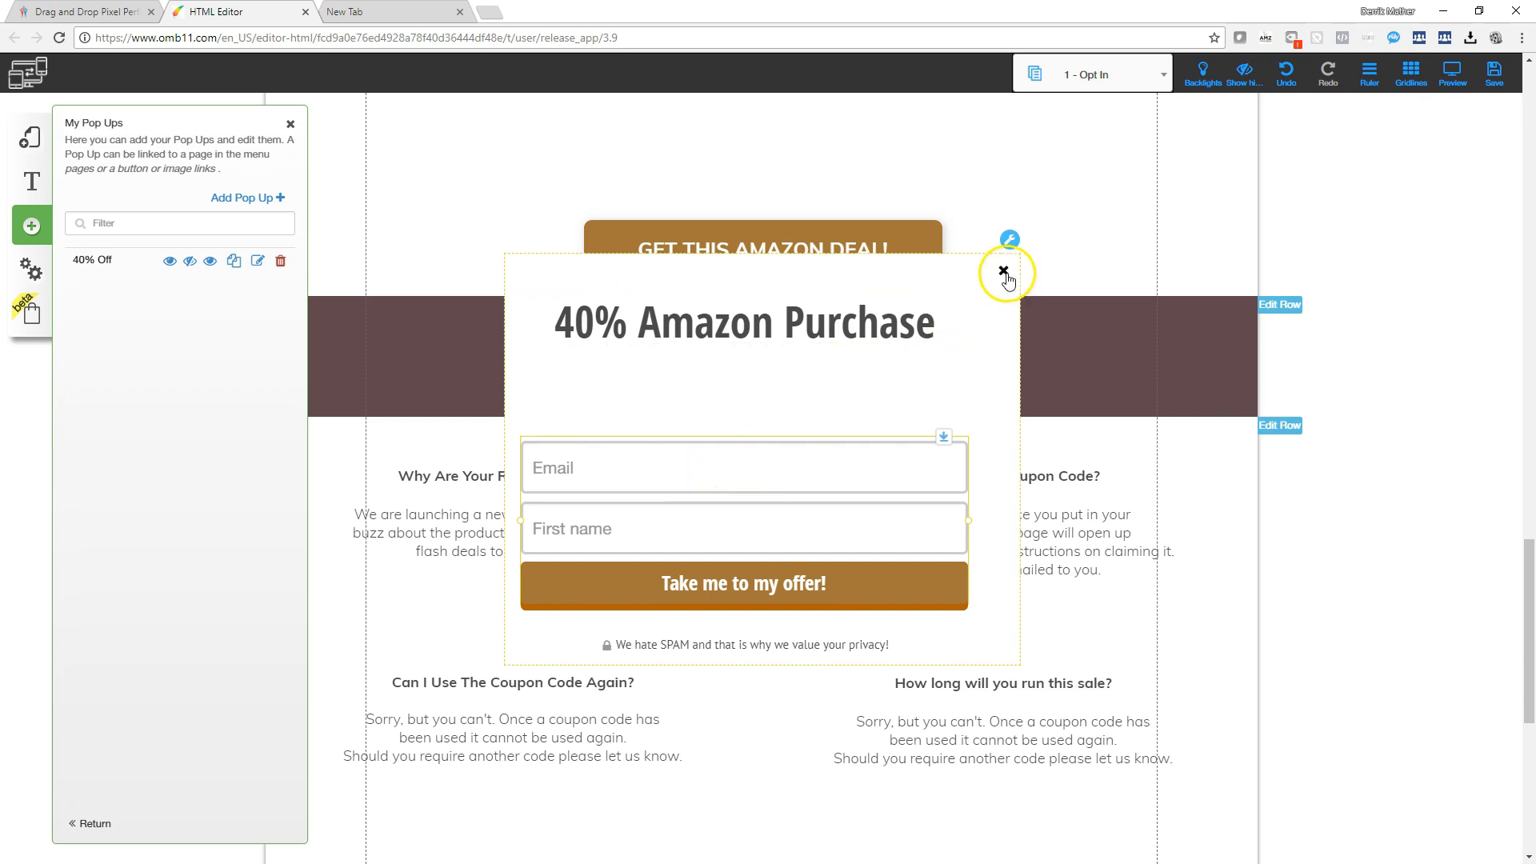
Step: Hide the 40% Off pop-up and close the list of pop-ups
click(192, 263)
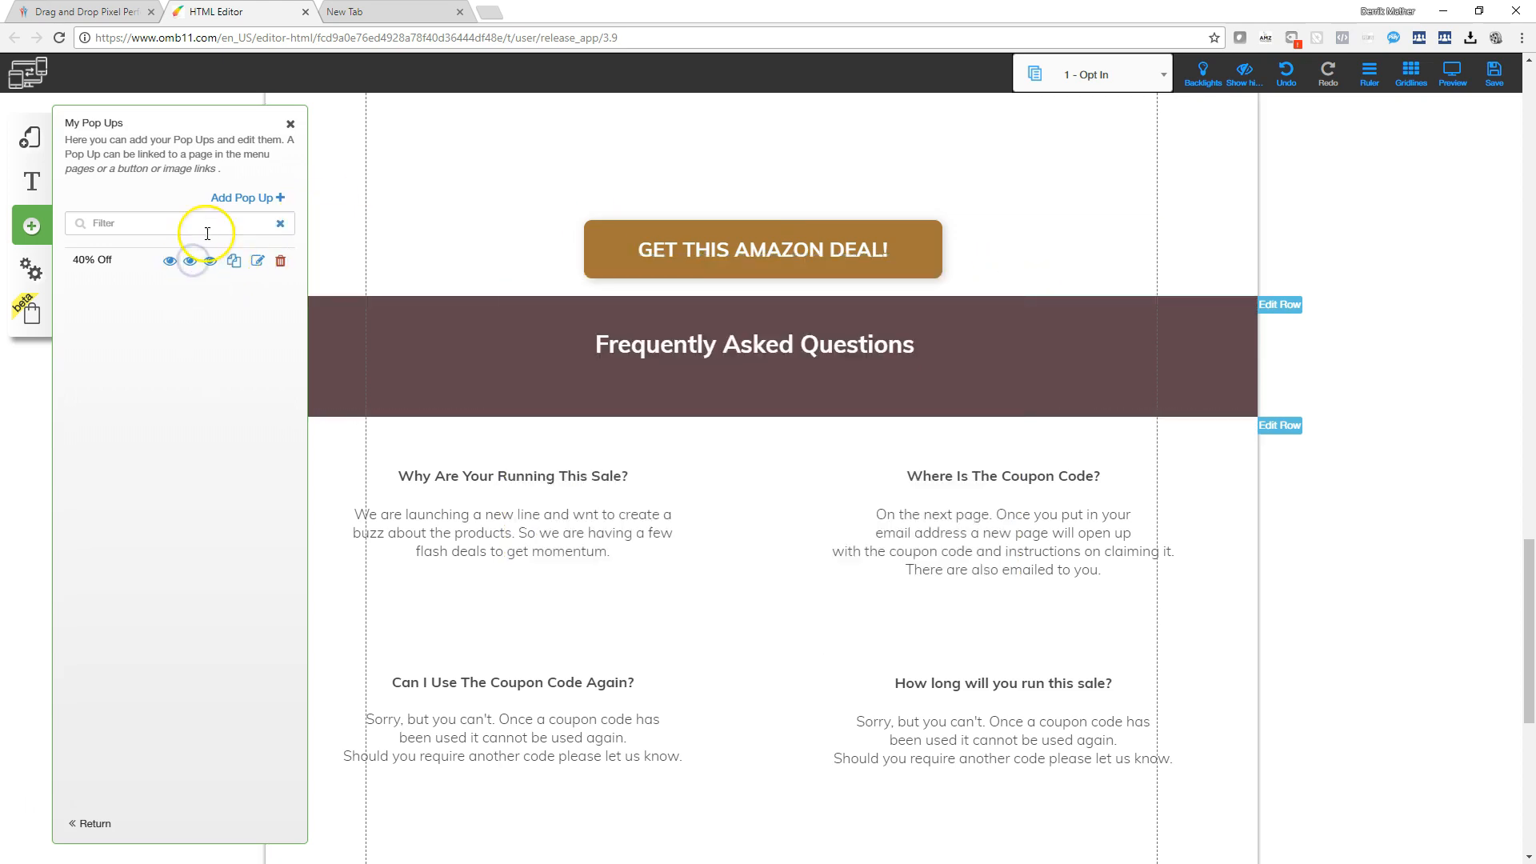
click(291, 124)
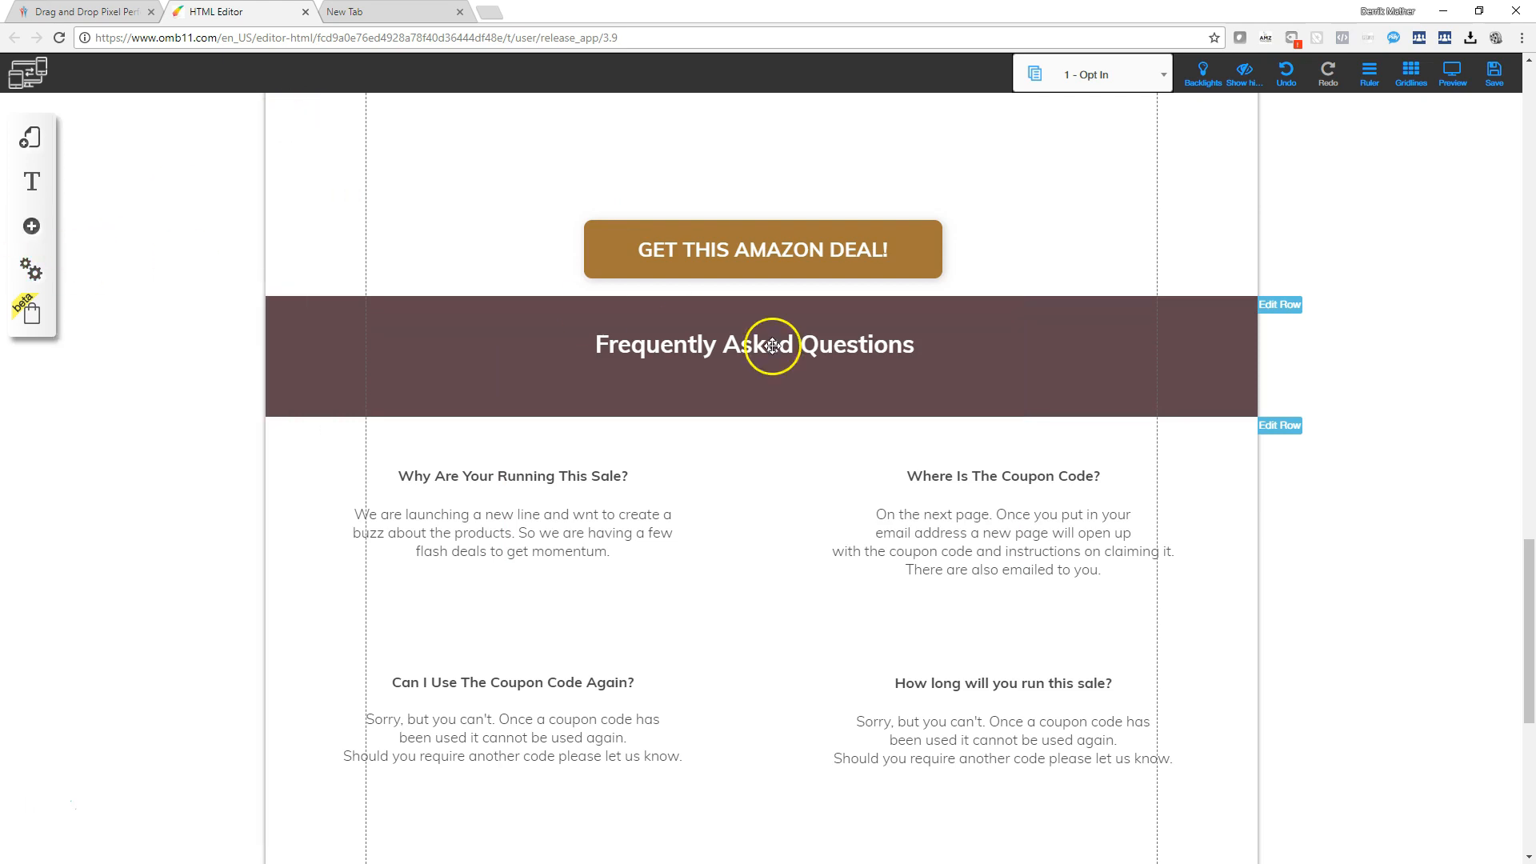
scroll(944, 480, down, 7)
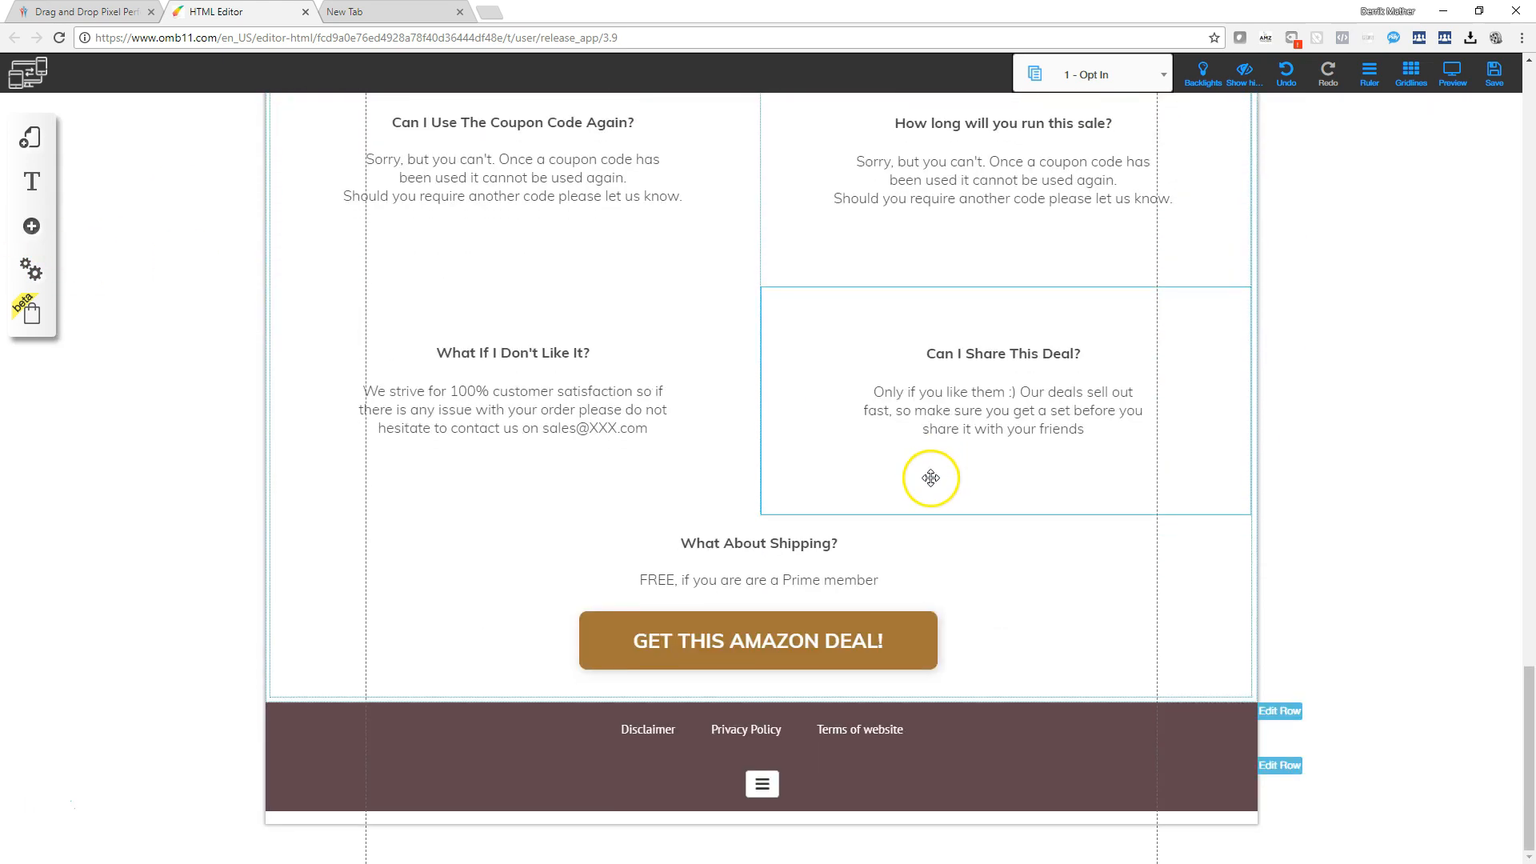
scroll(931, 478, up, 20)
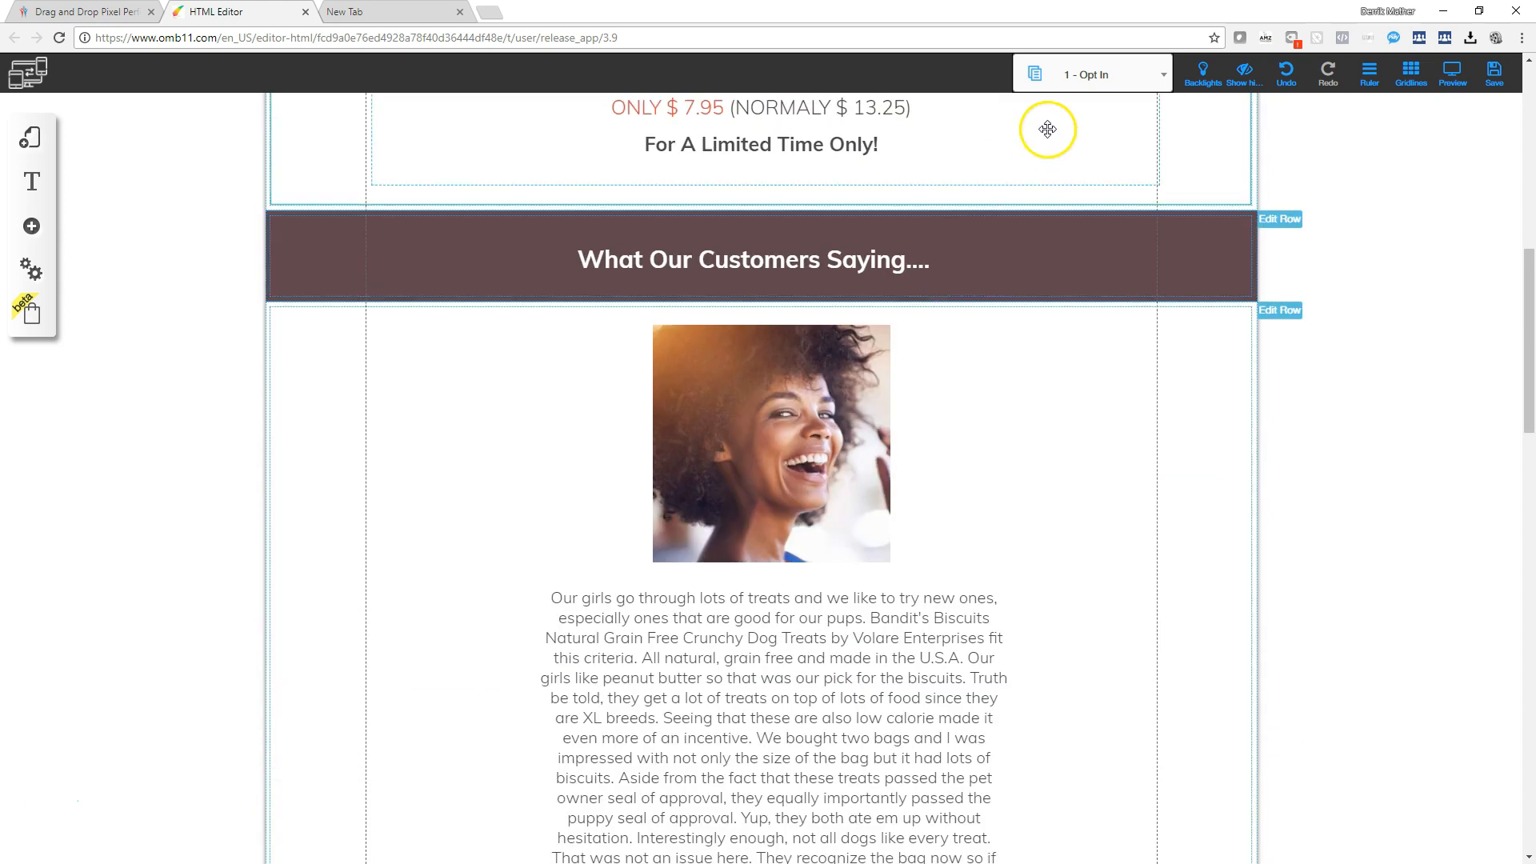
Step: Switch the editor to the "2- Instructions" page
click(1129, 77)
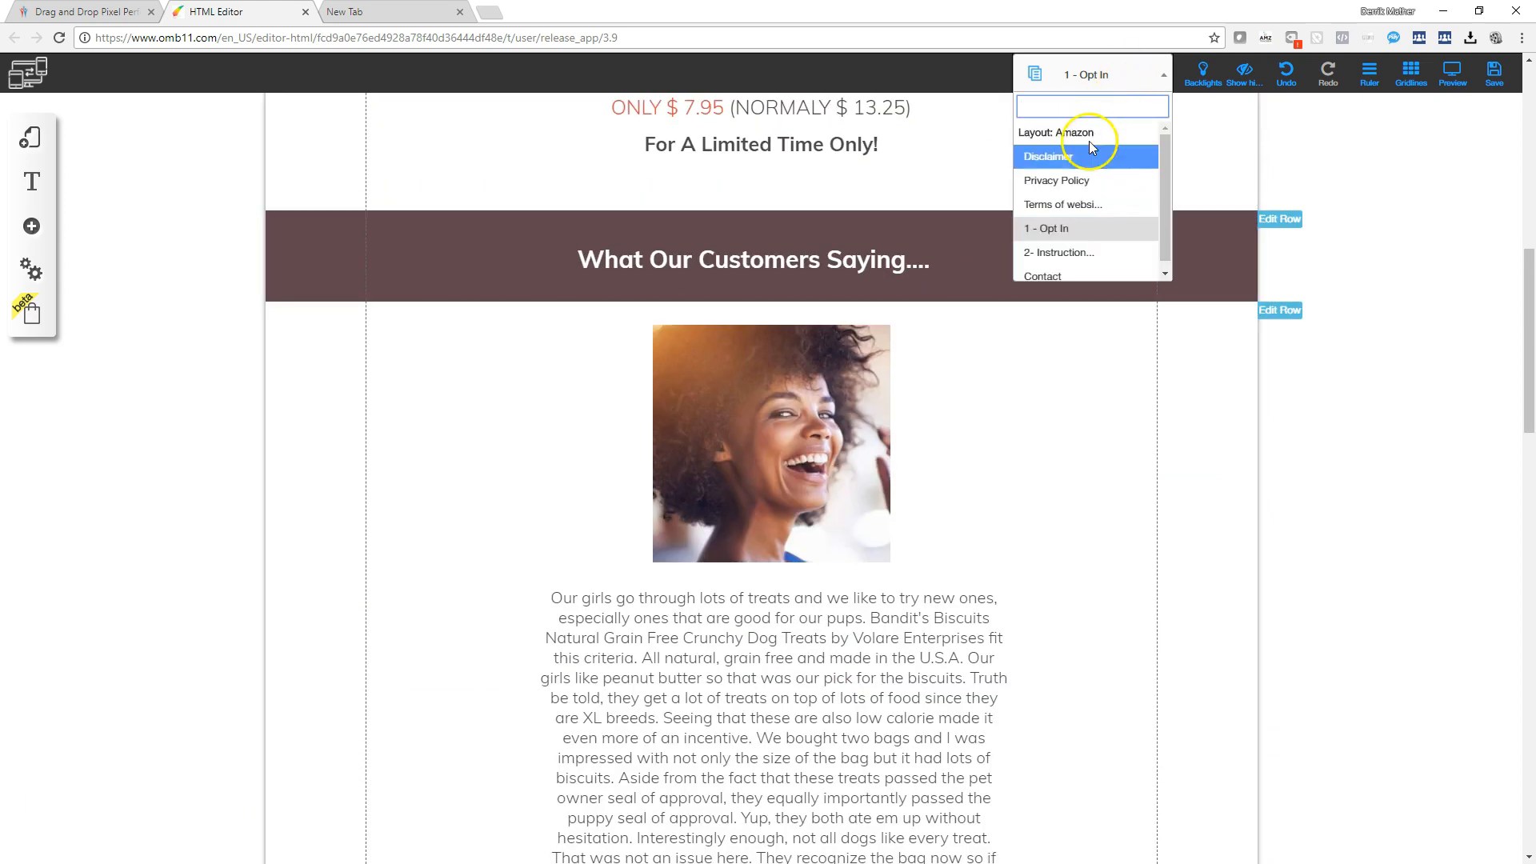
click(1052, 254)
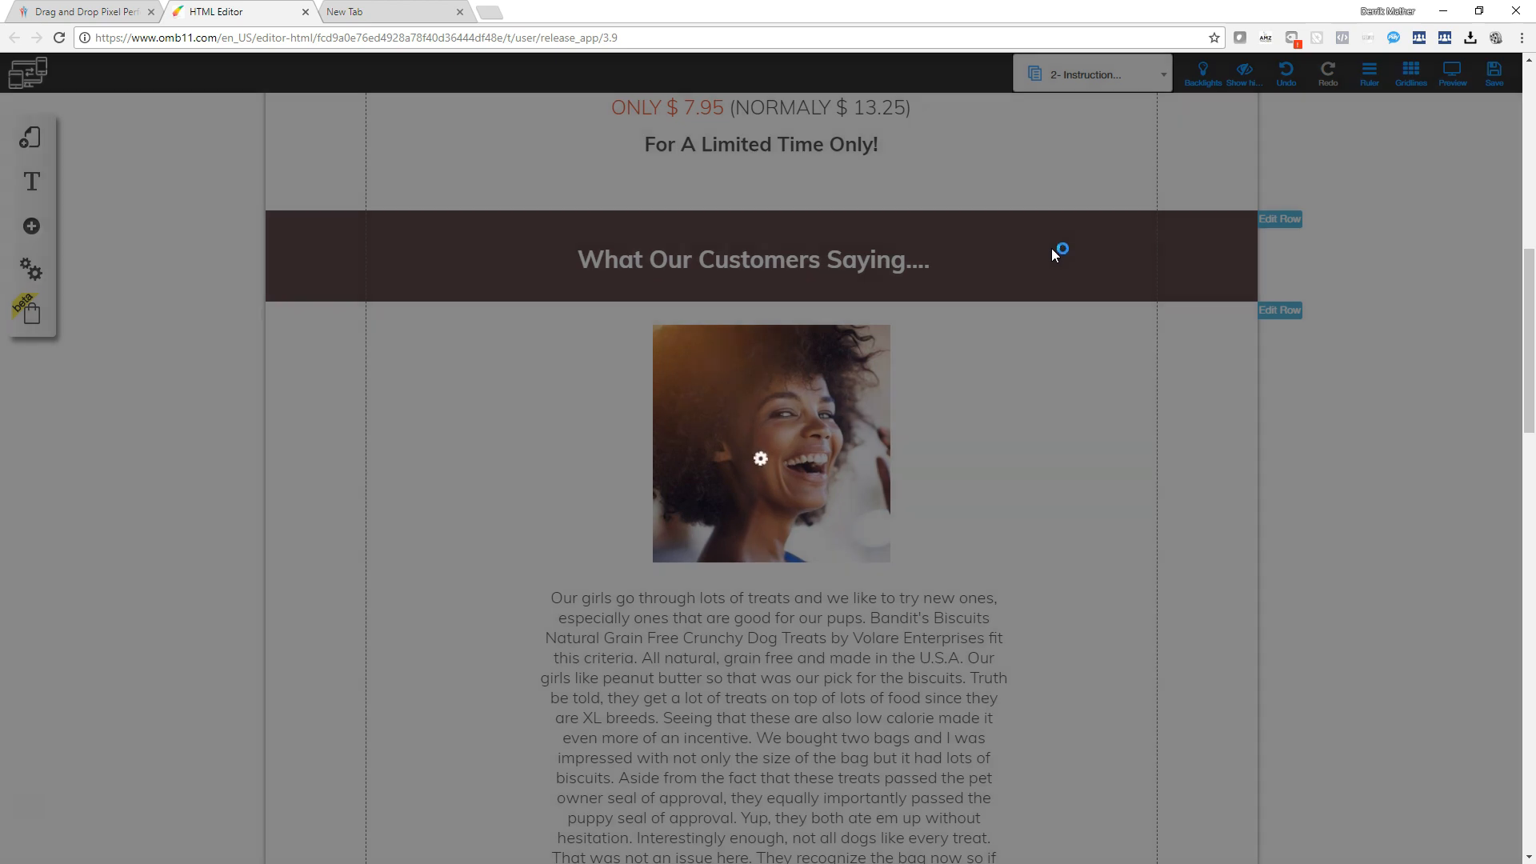
click(1046, 253)
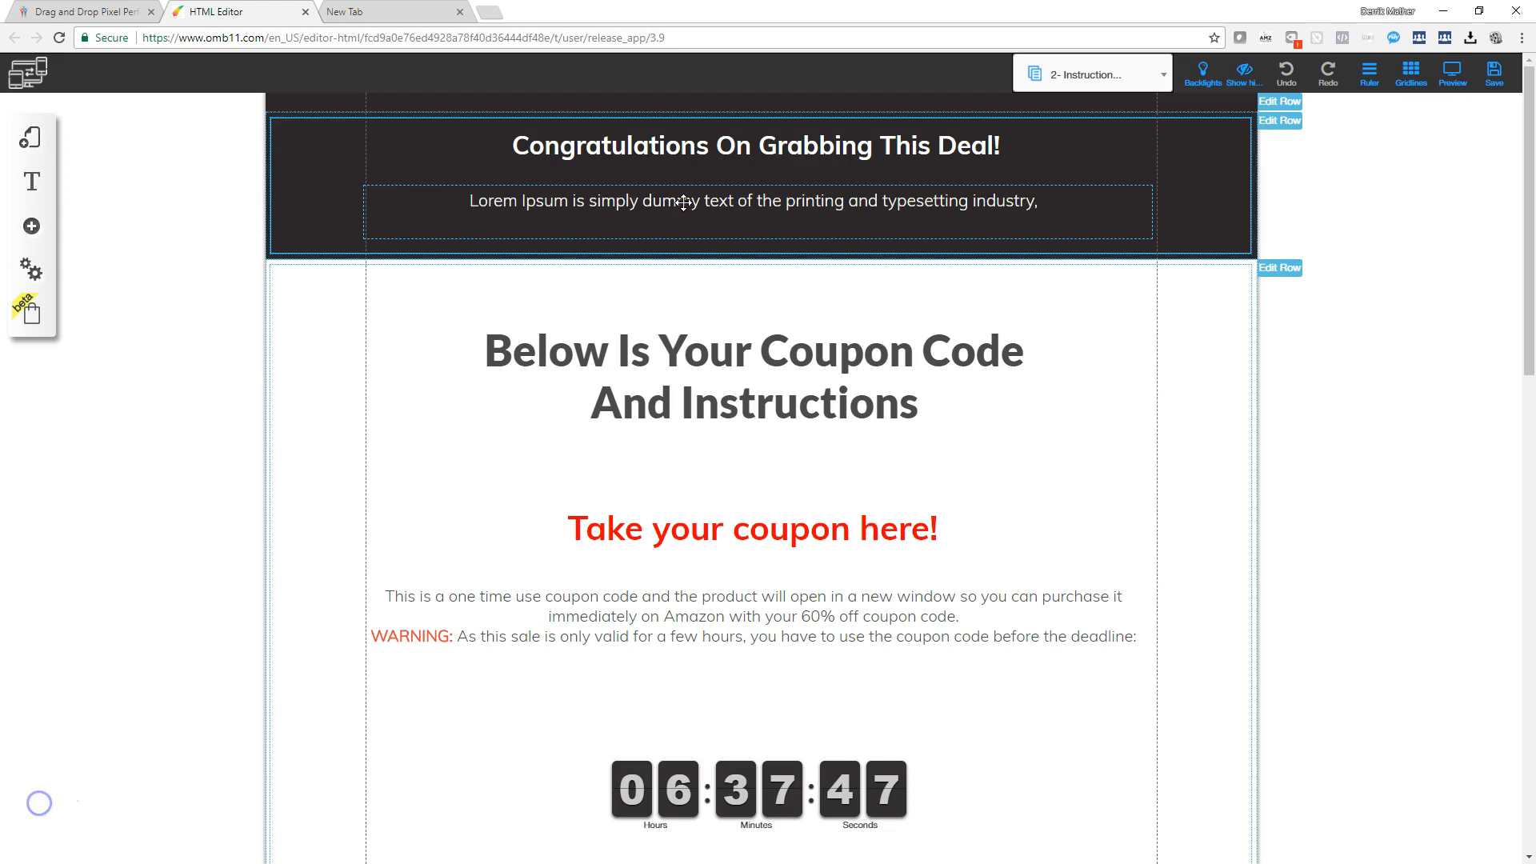
Step: Delete the Lorem Ipsum text below the "Congratulations On Grabbing This Deal!" heading
click(751, 217)
double_click(741, 212)
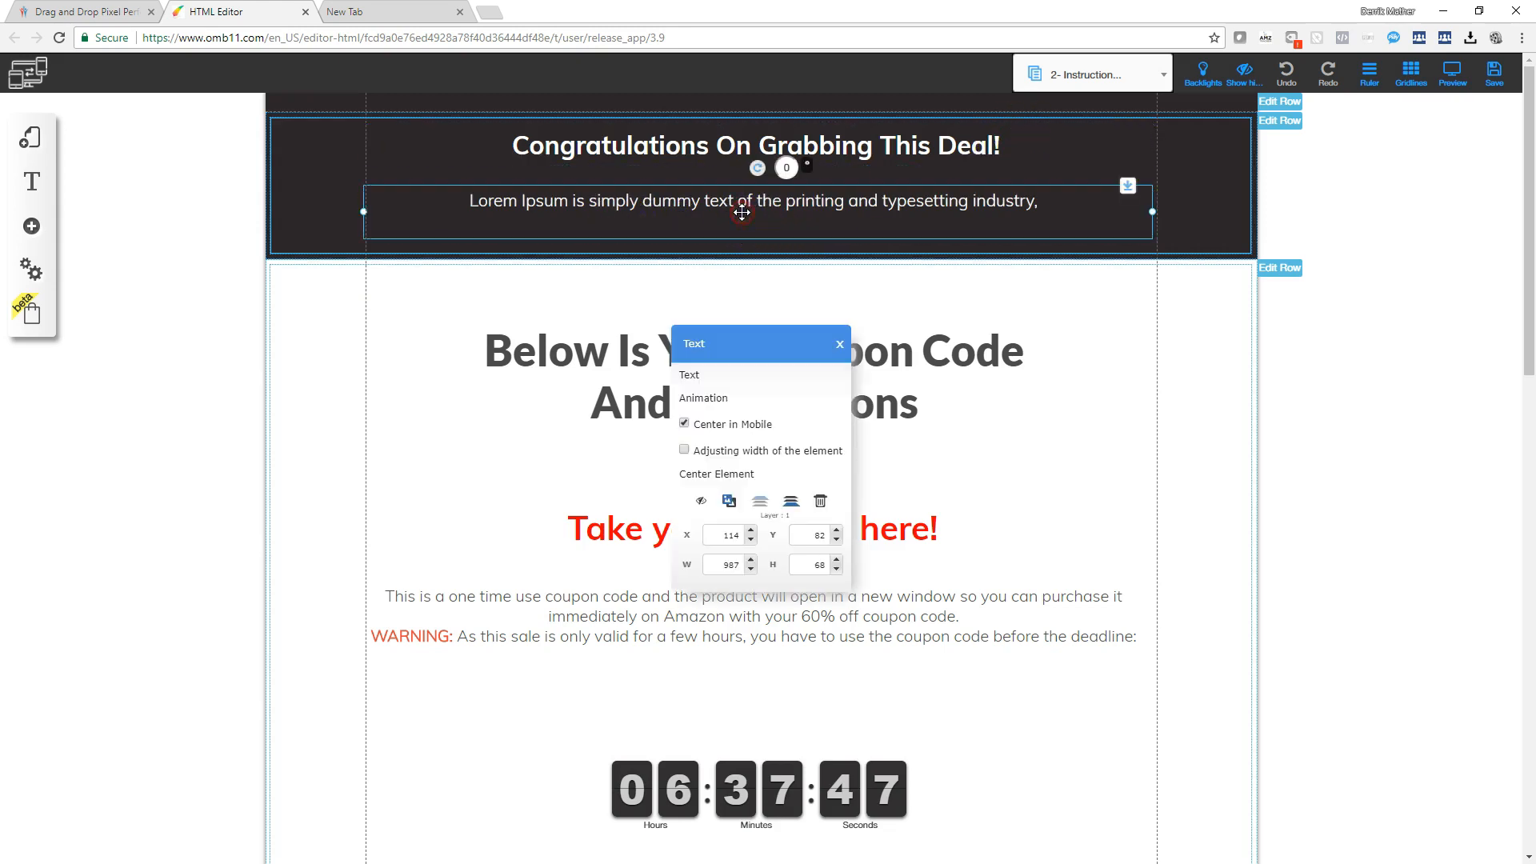
click(820, 509)
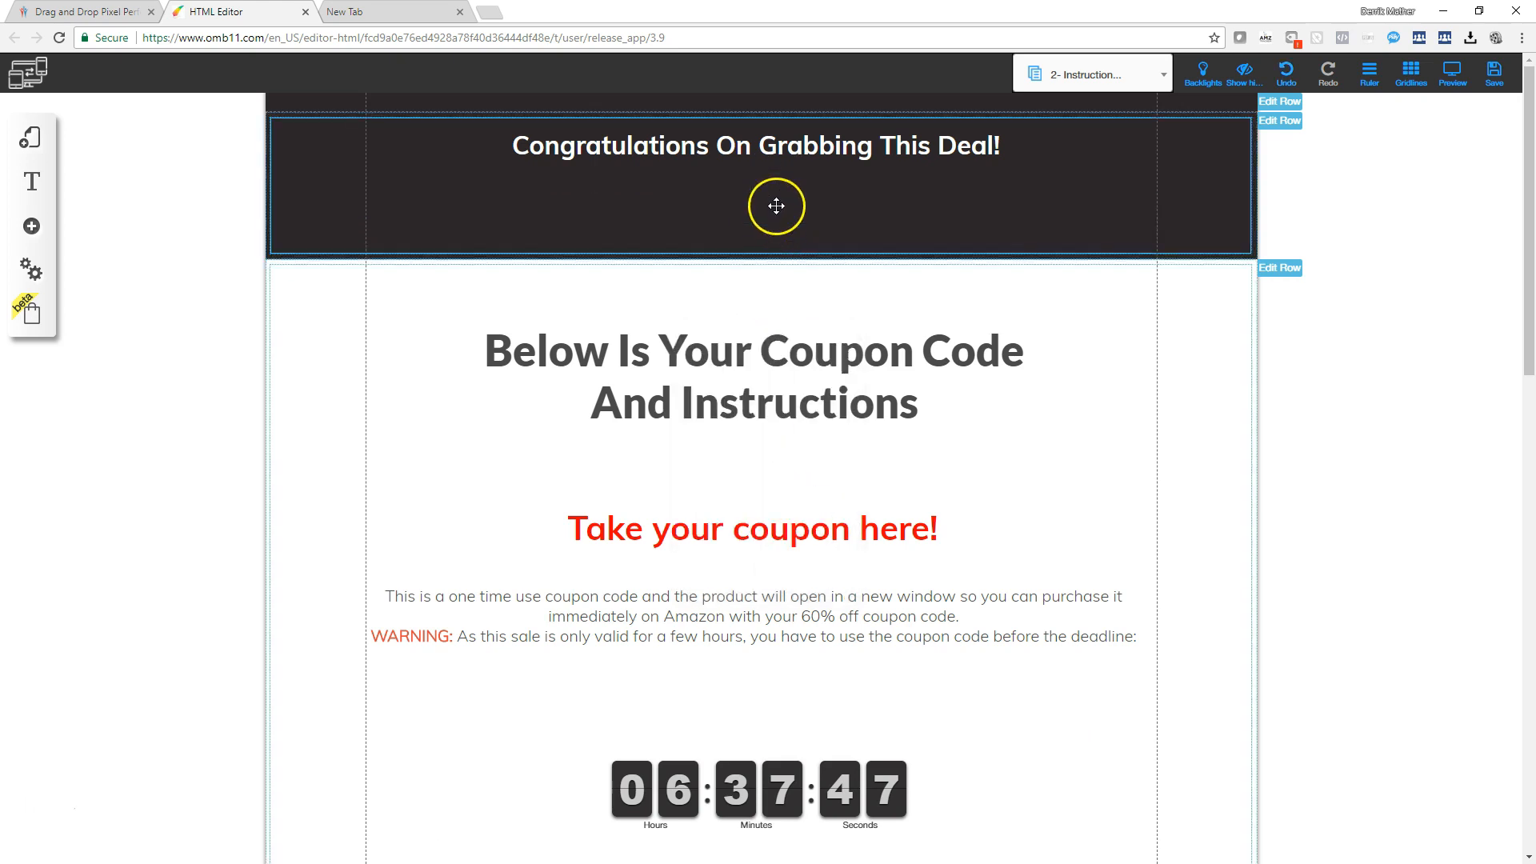
Step: Change the background of the "Congratulations On Grabbing This Deal!" row to the favorite golden-brown color
click(1280, 122)
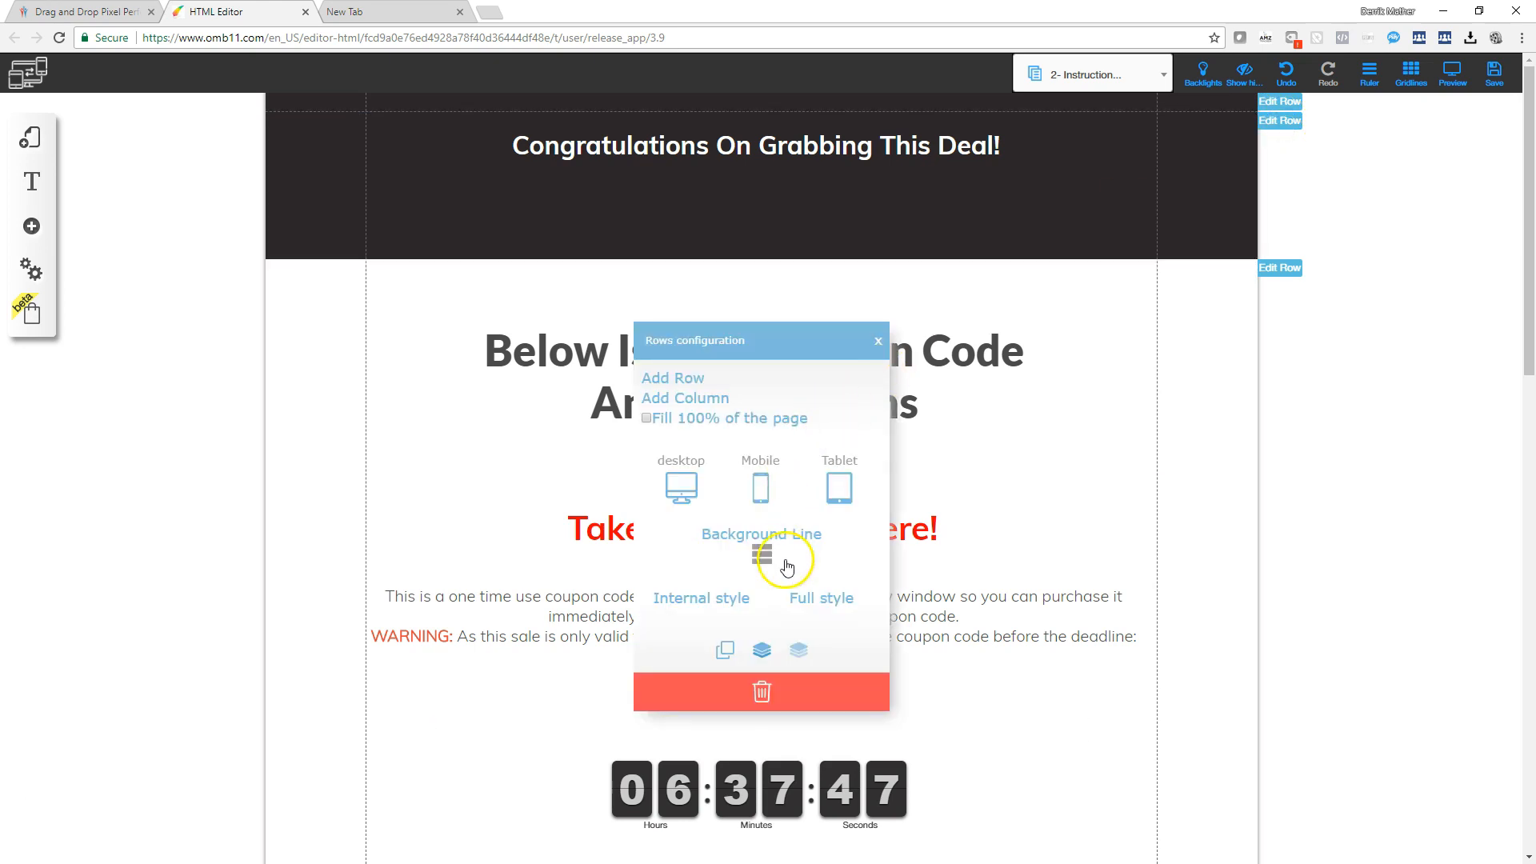
click(763, 549)
click(800, 536)
click(355, 468)
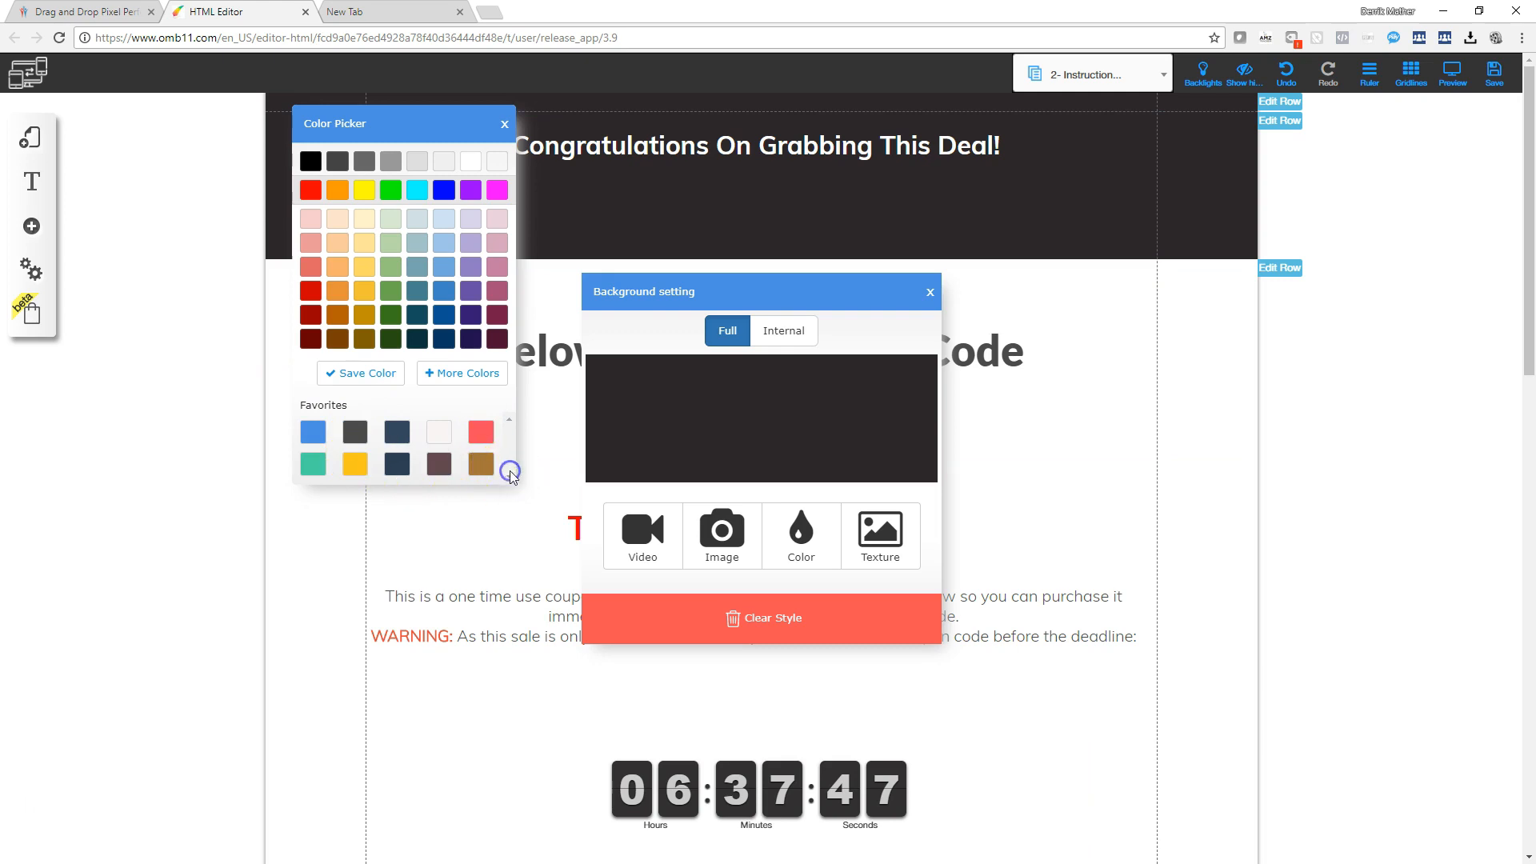
click(481, 464)
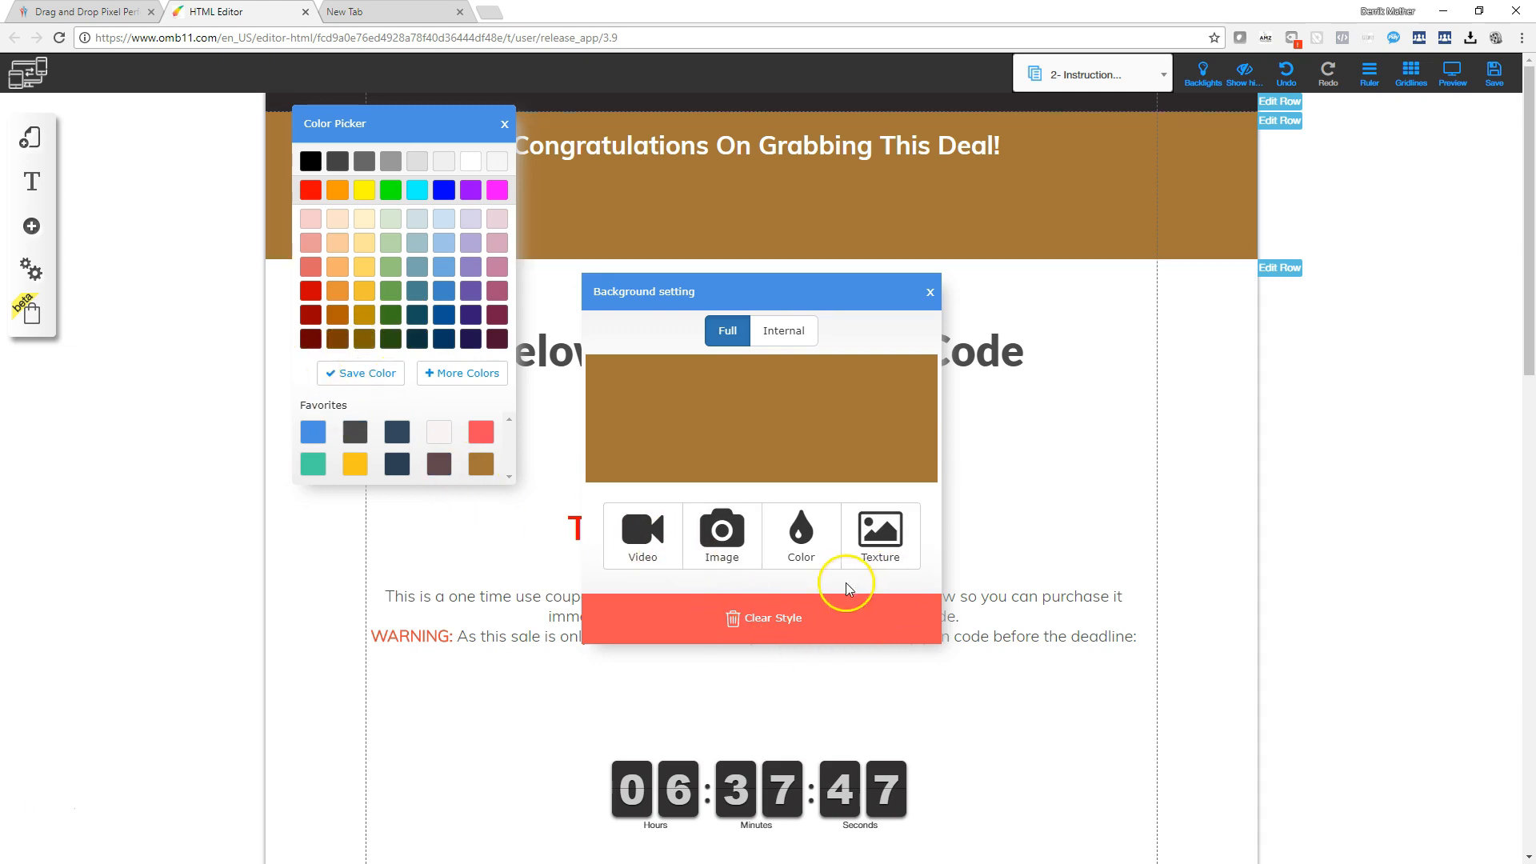
click(1069, 483)
Step: Change the background of the "Instructions: How To Get Your Castle" row to the favorite golden-brown color
scroll(1097, 497, down, 3)
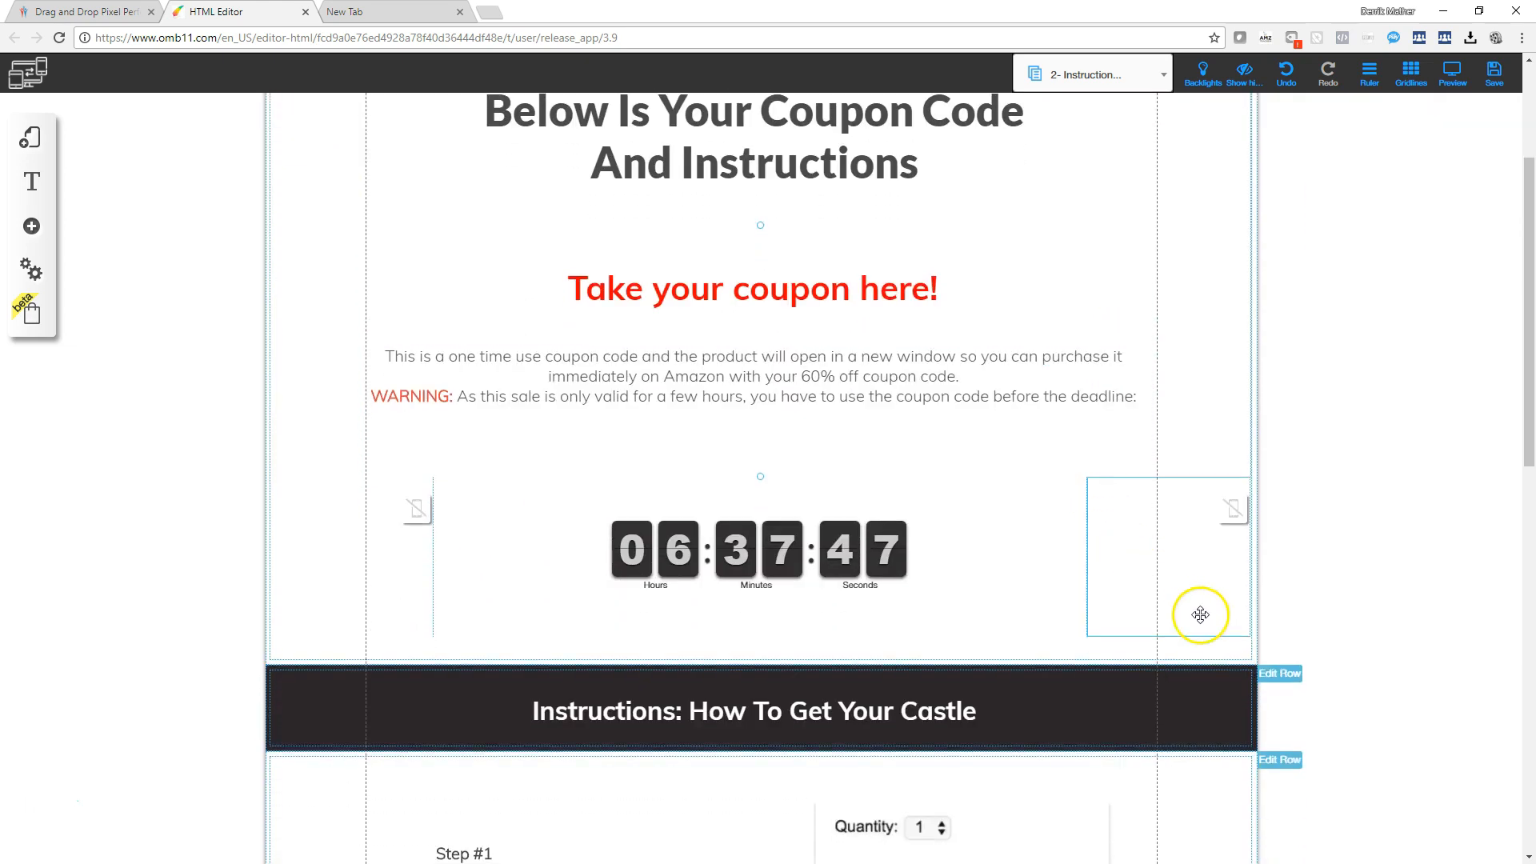
click(1300, 681)
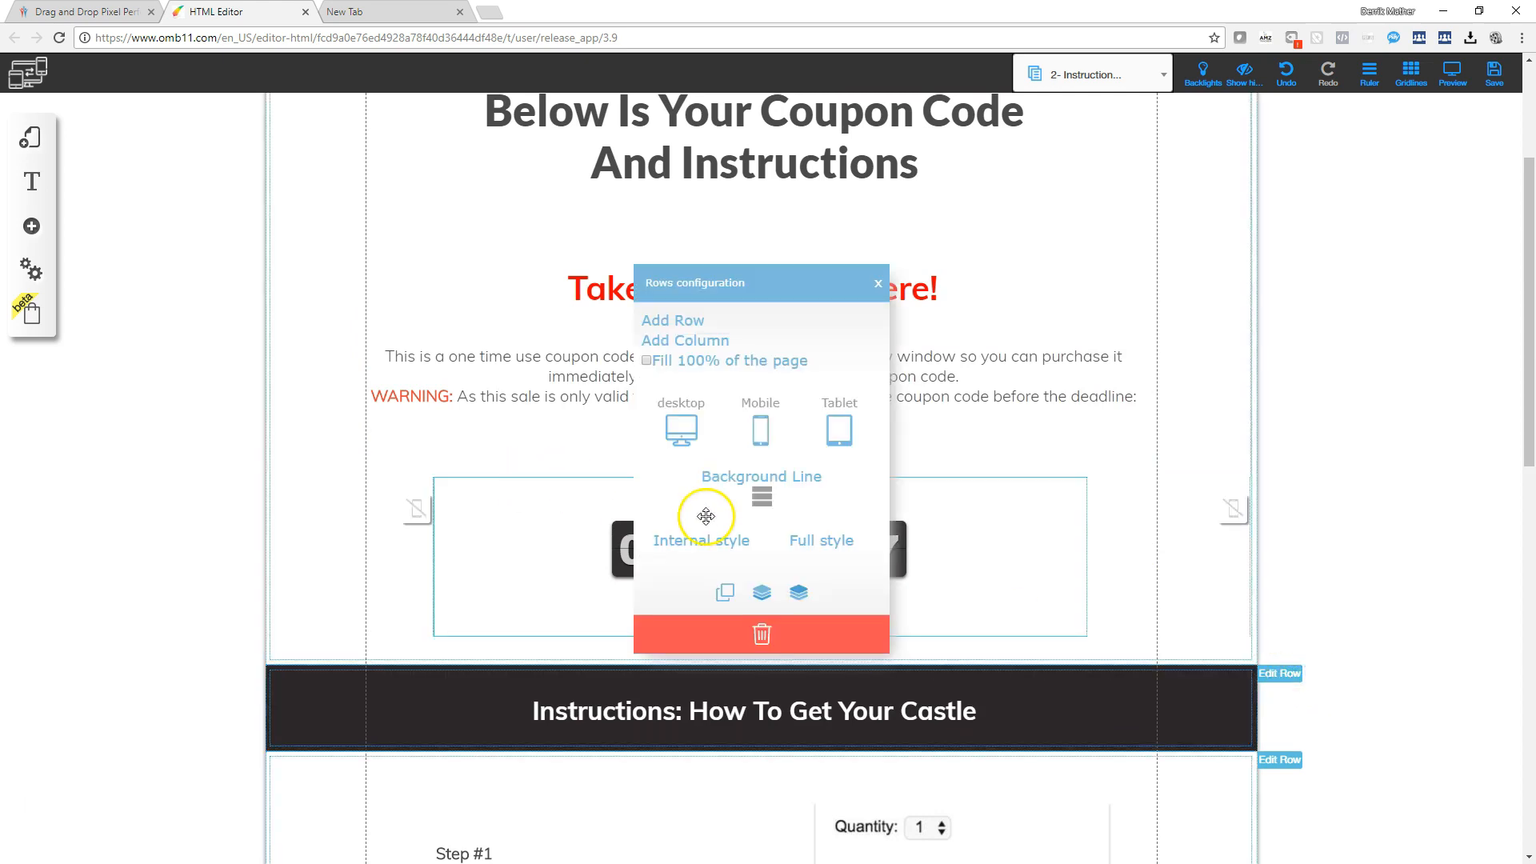
click(761, 496)
click(801, 532)
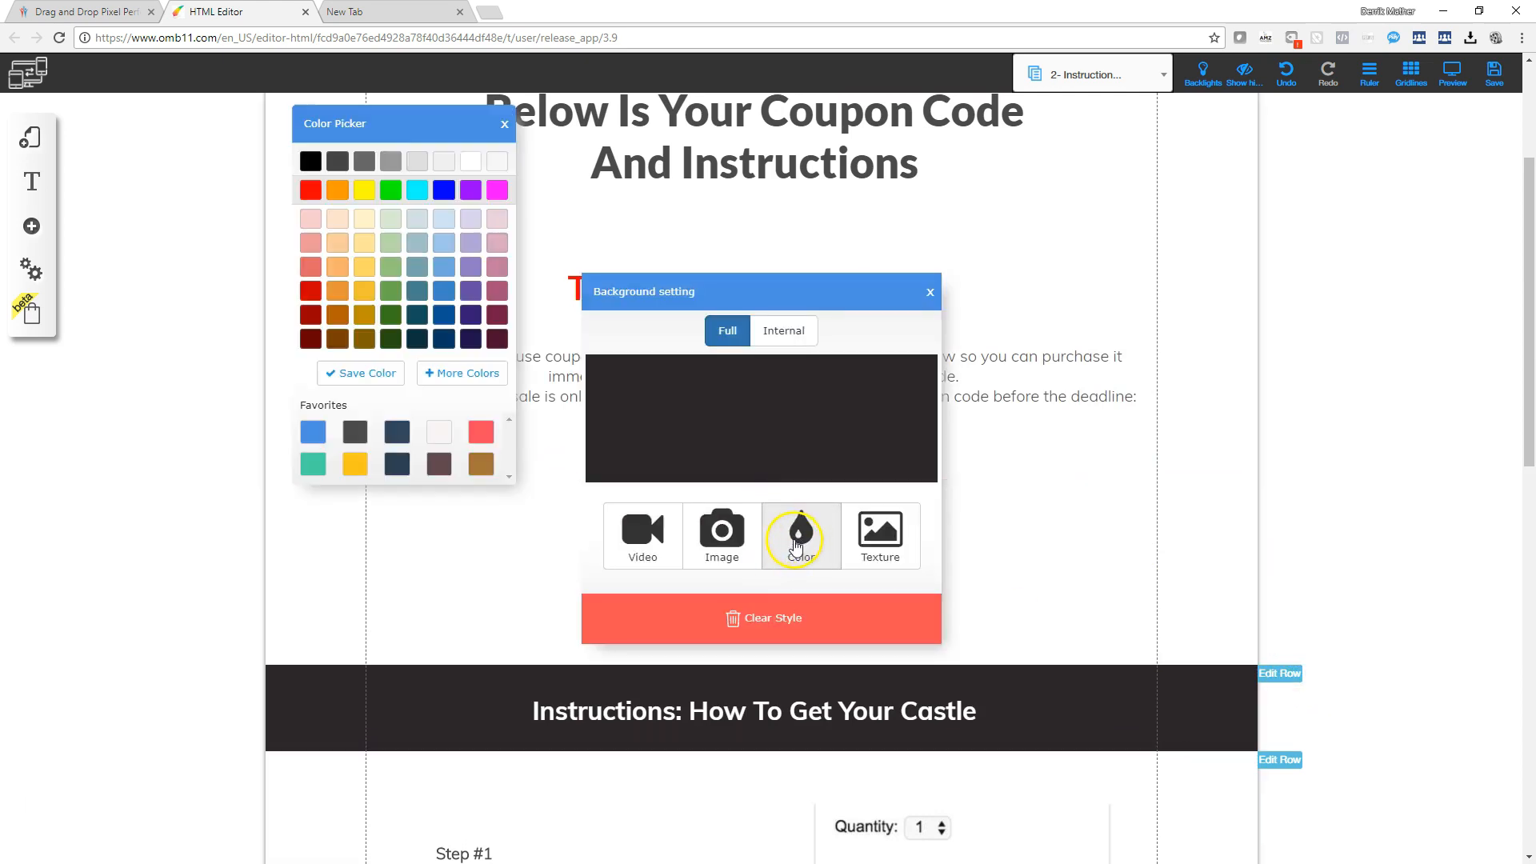
click(485, 464)
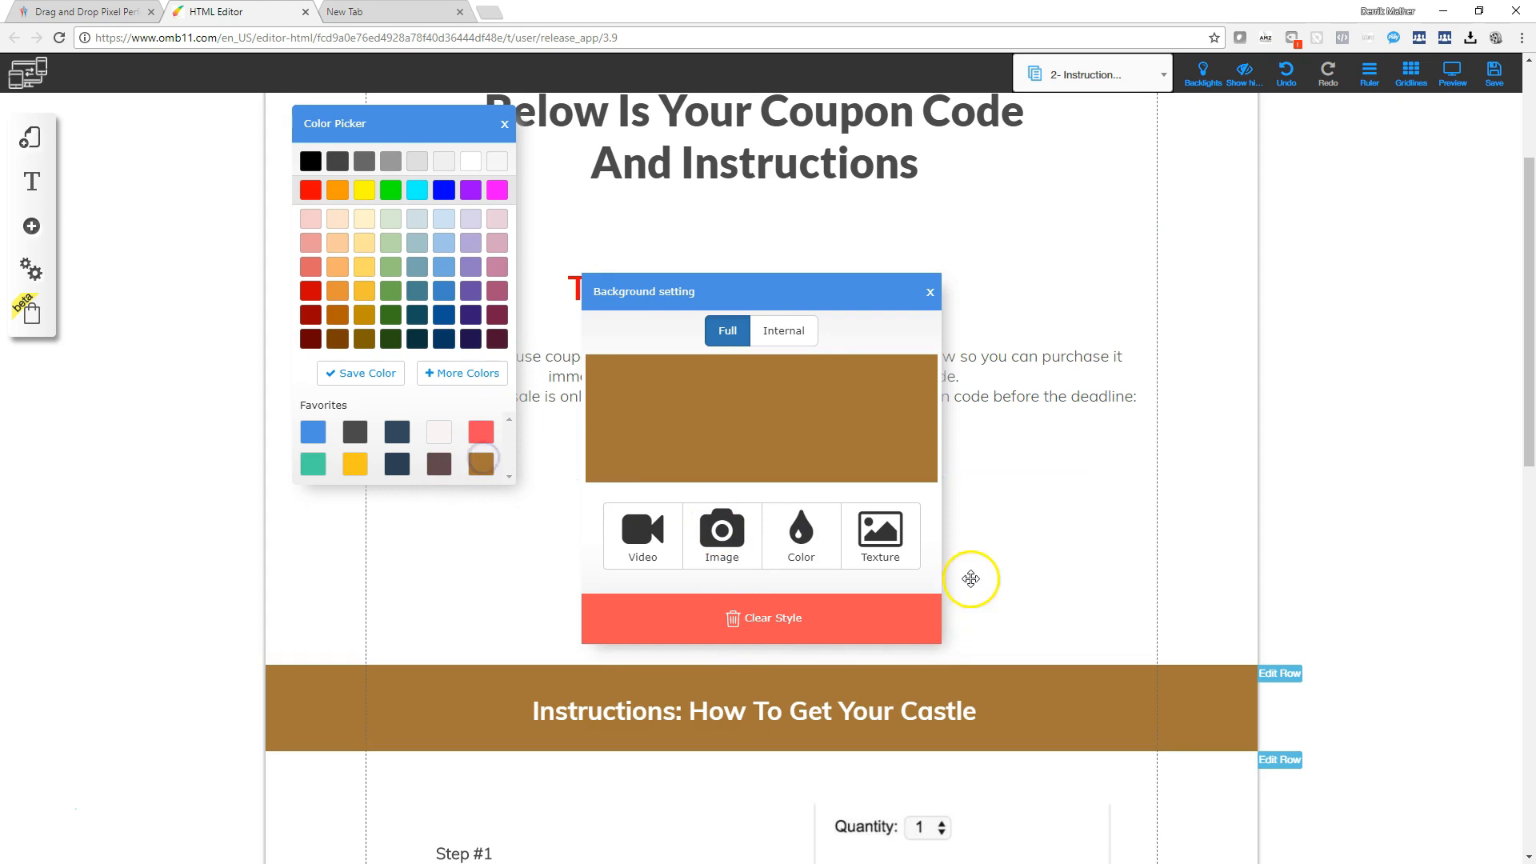
scroll(1392, 610, down, 4)
scroll(1360, 610, down, 8)
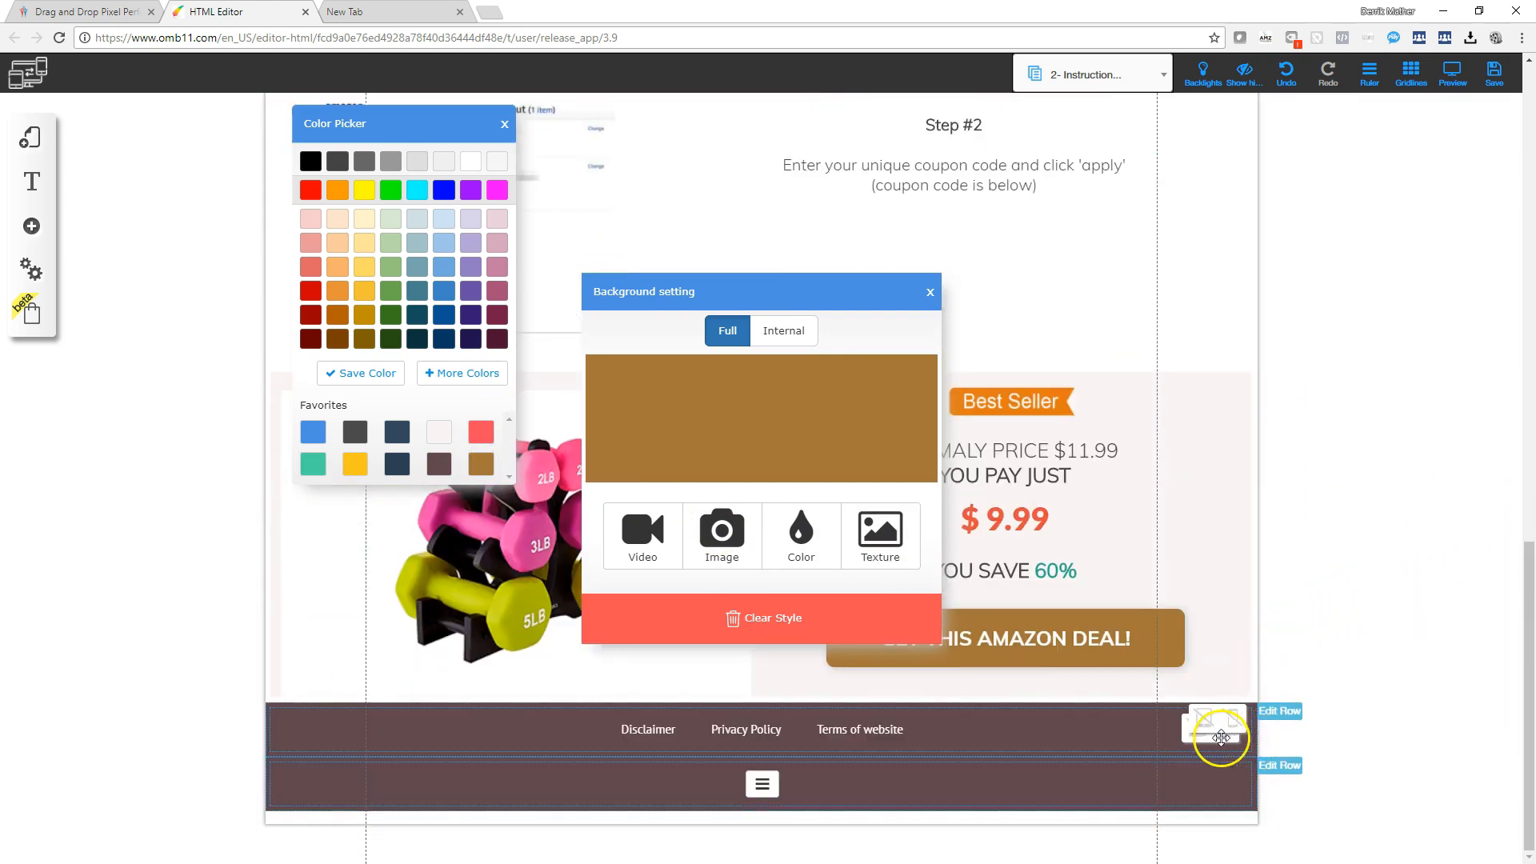
Step: Copy the RGB value of the footer row's full background color
click(1100, 724)
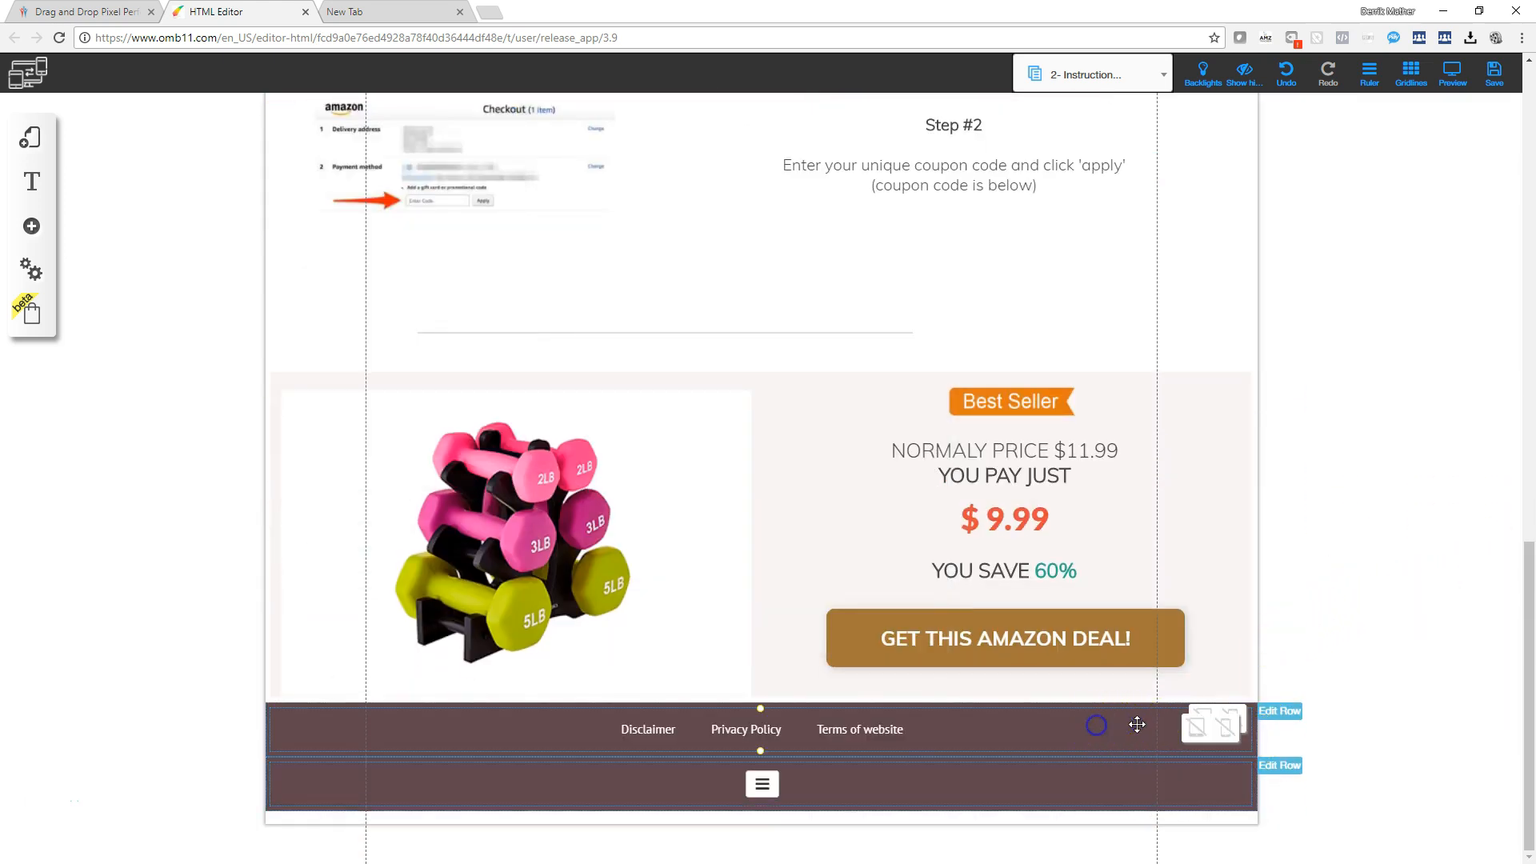
click(1280, 712)
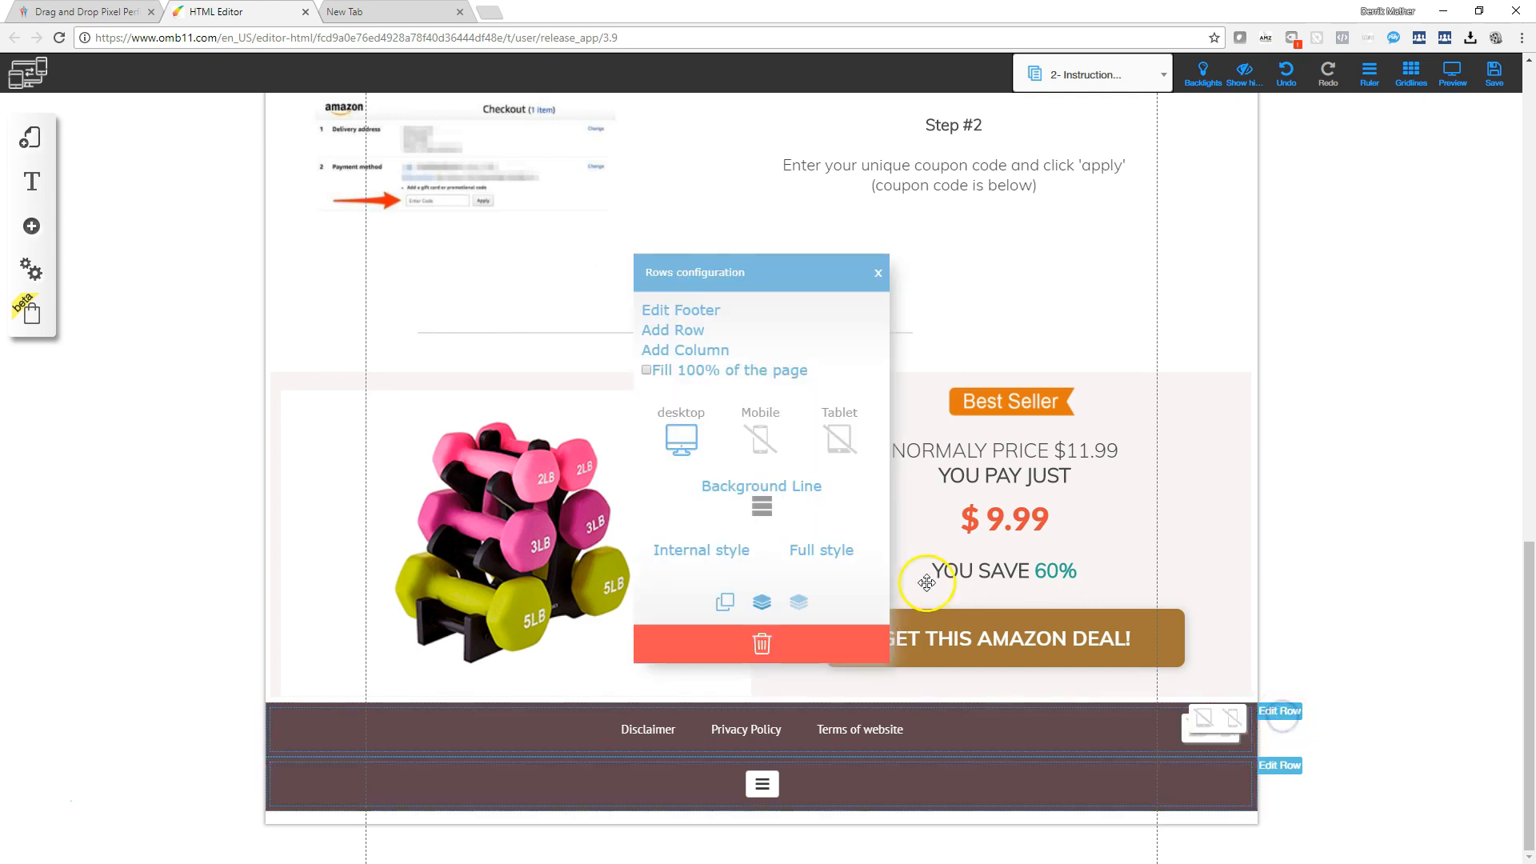
click(761, 500)
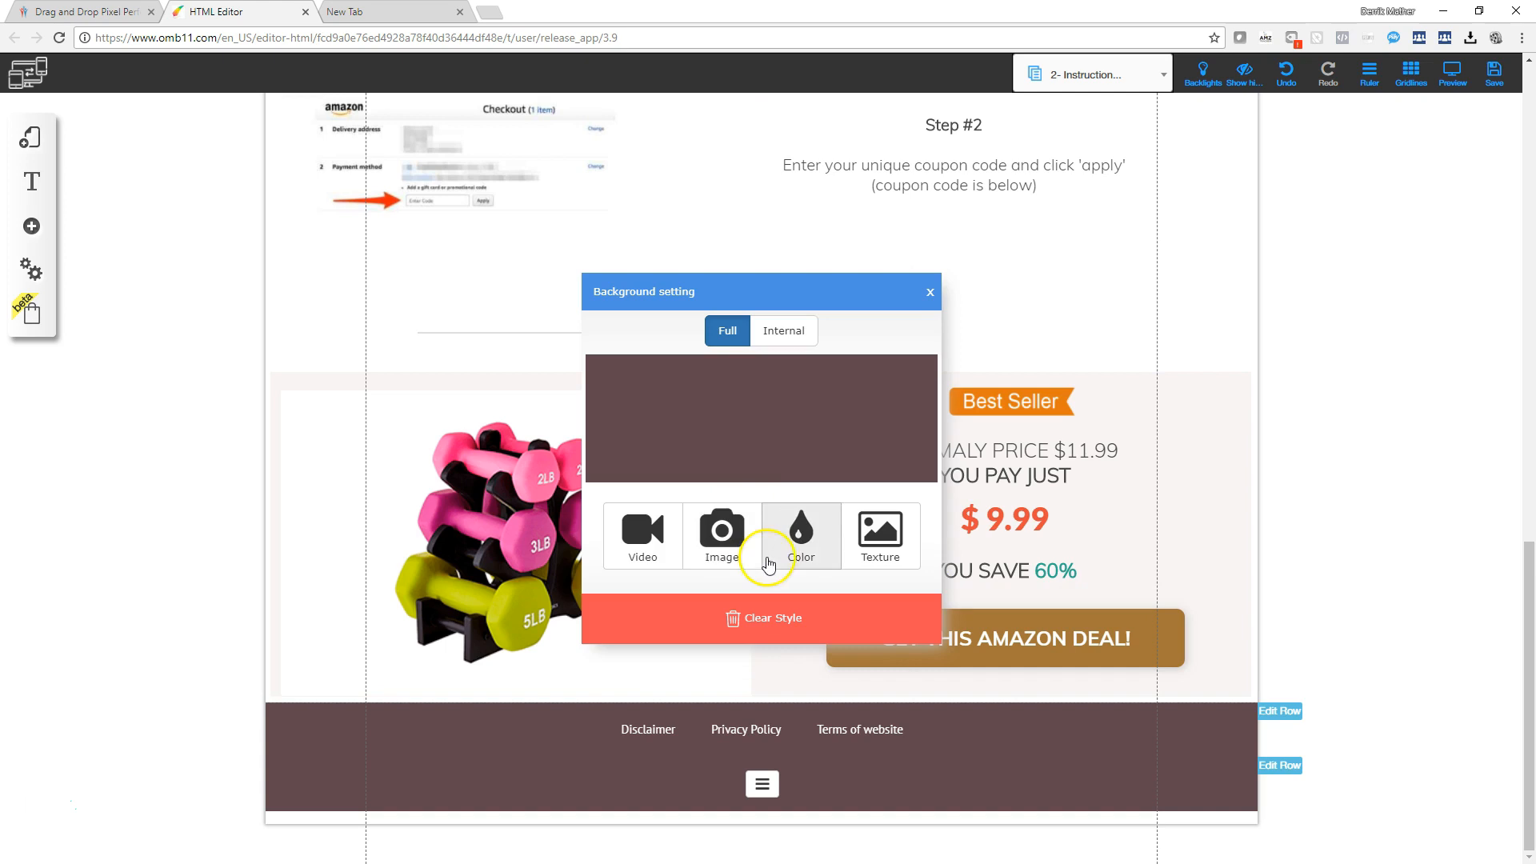
click(799, 534)
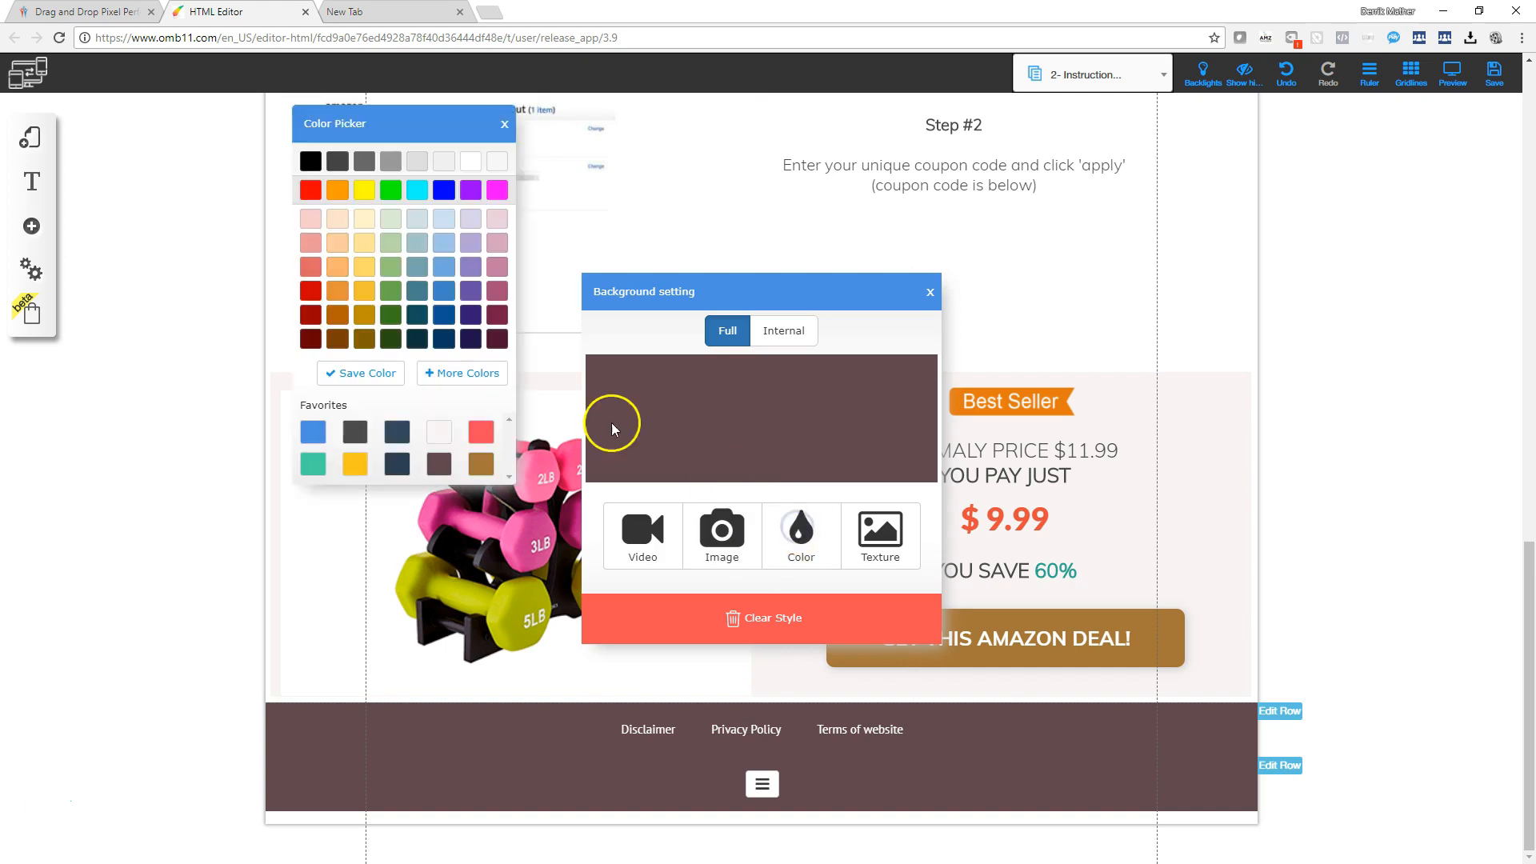
click(440, 376)
click(507, 354)
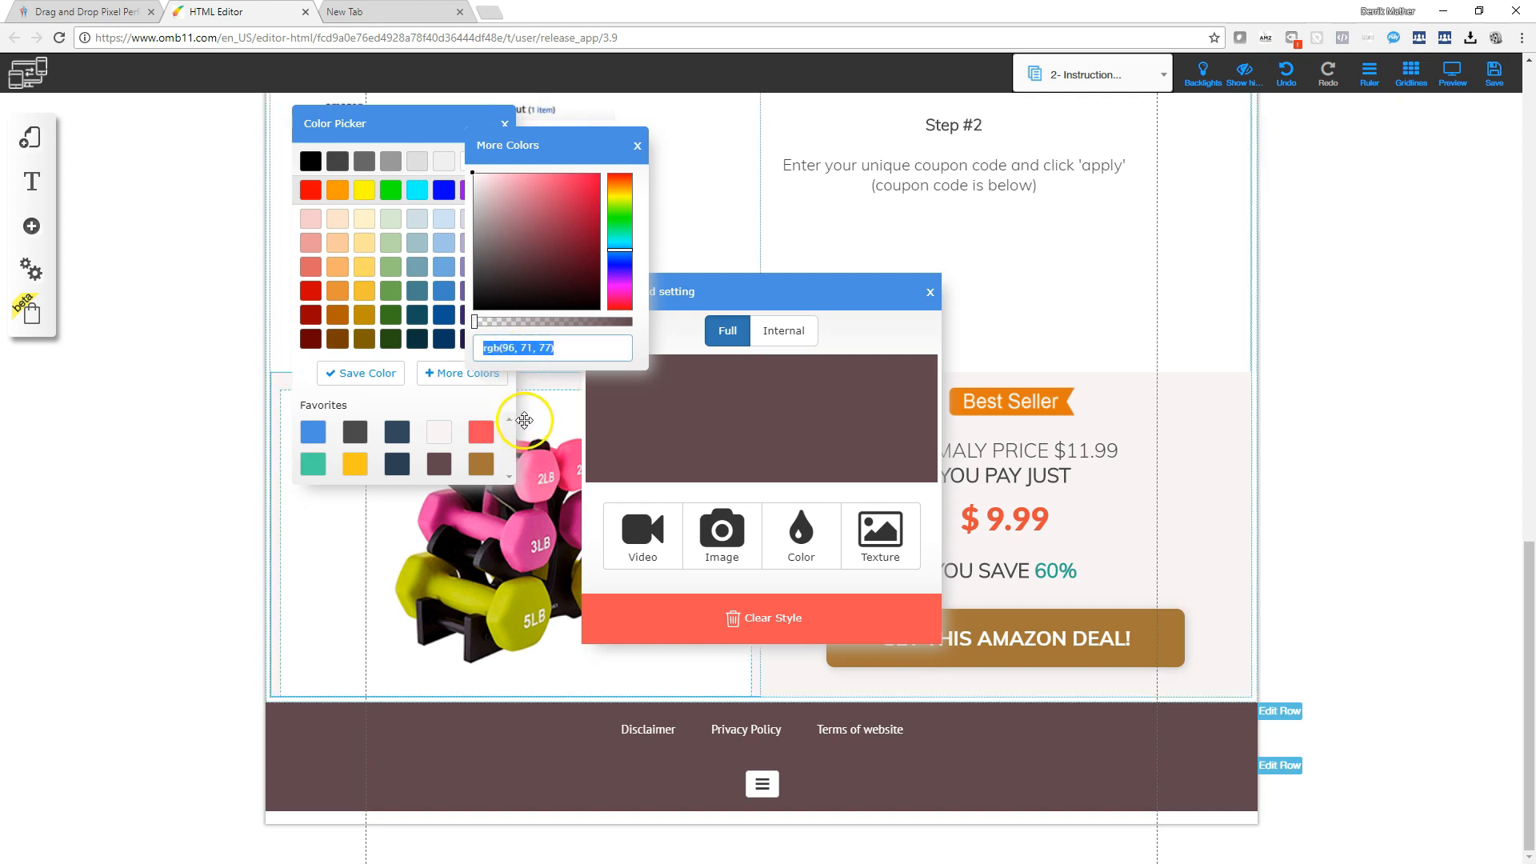
click(464, 404)
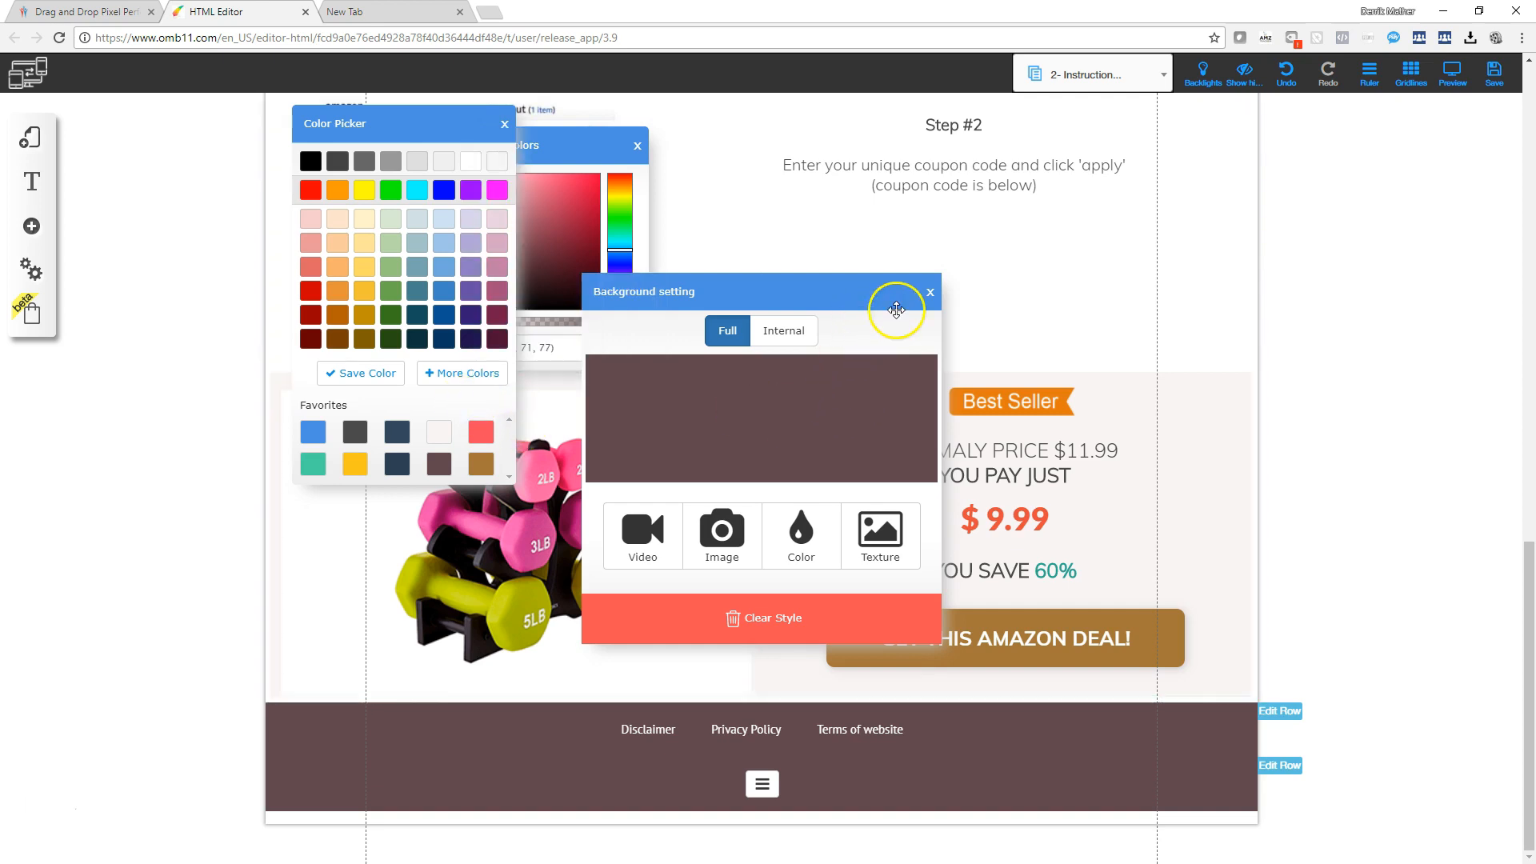
click(928, 293)
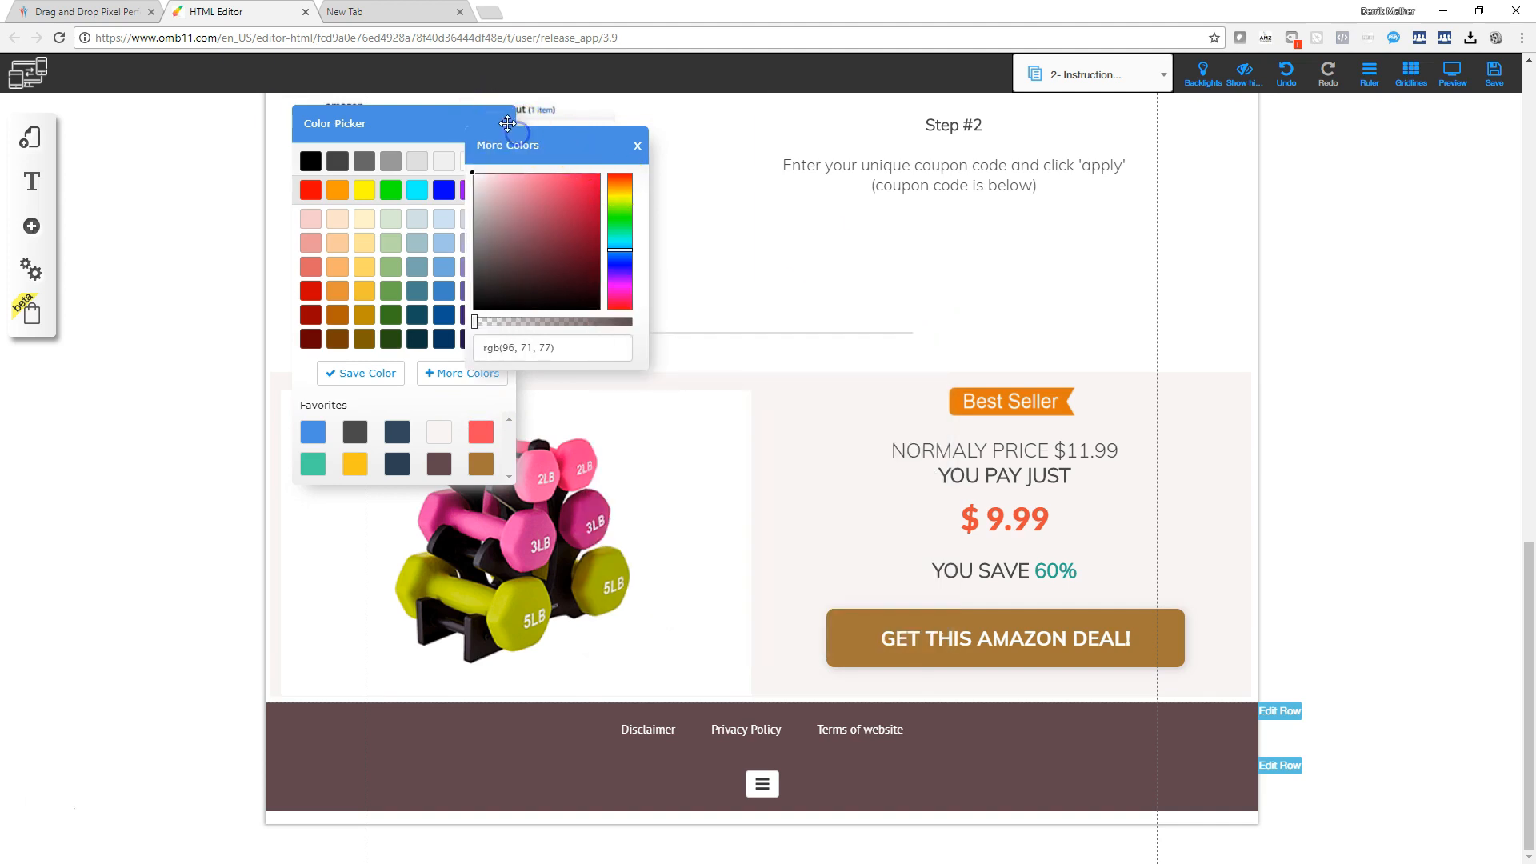
click(504, 123)
Step: Set the "Instructions: How To Get Your Castle" row's background to rgb(96, 71, 77) and try to save that color as a favorite
scroll(1295, 472, up, 9)
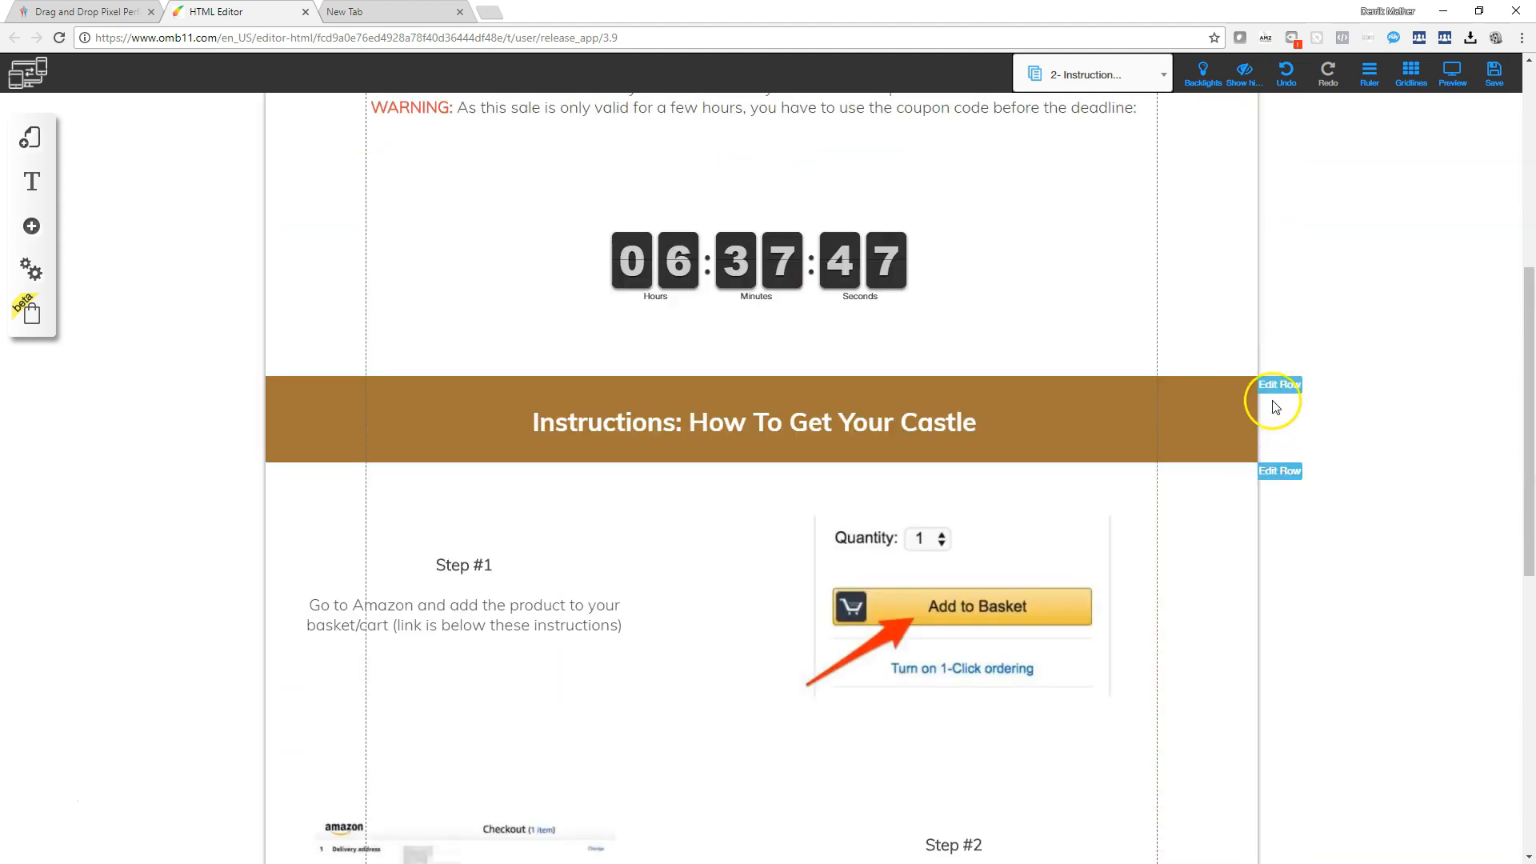
click(1275, 385)
click(761, 496)
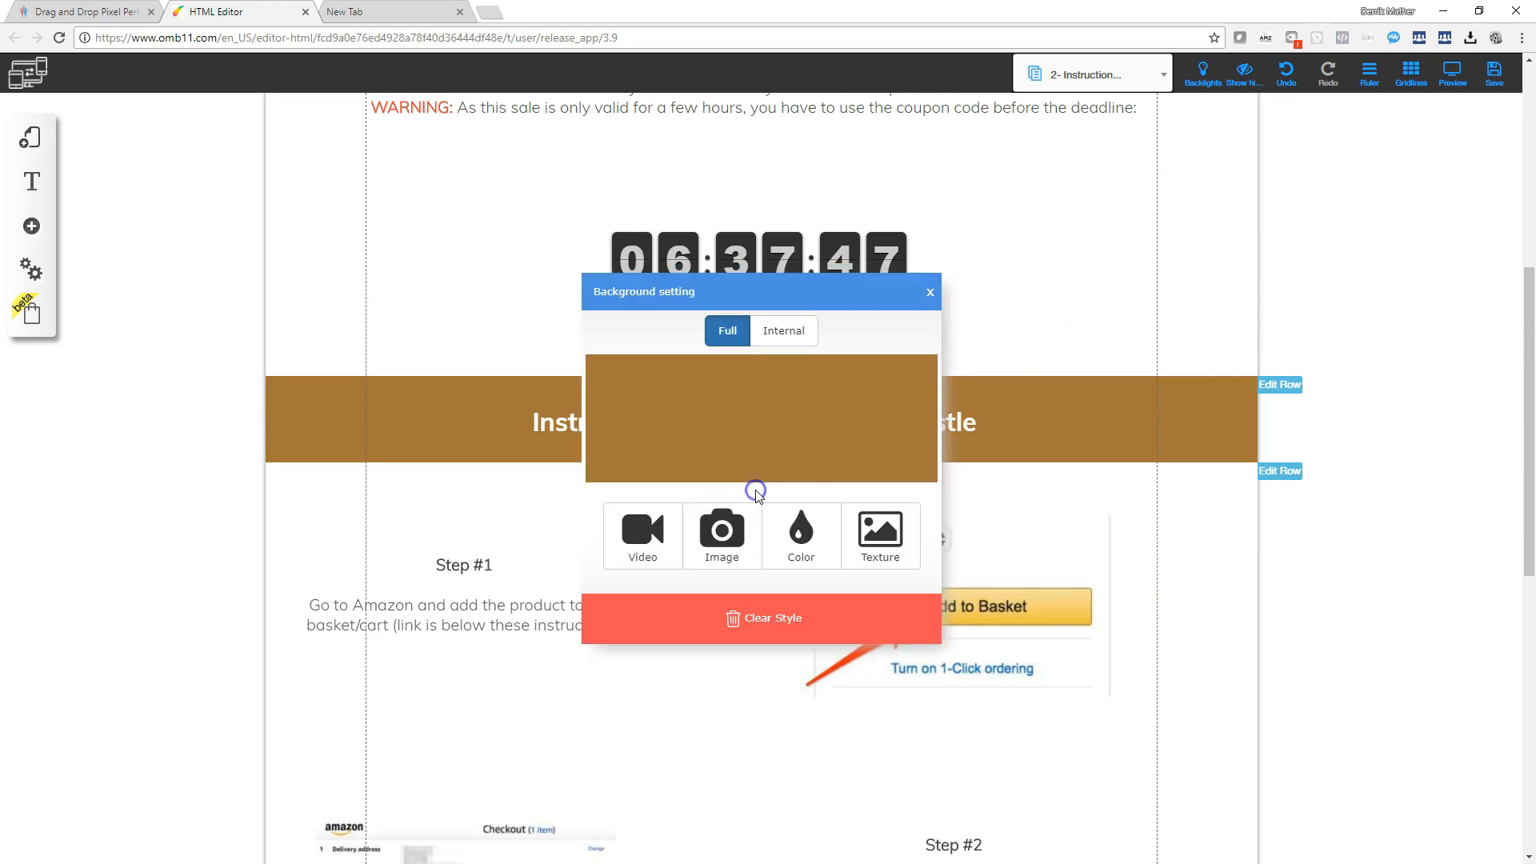
click(789, 536)
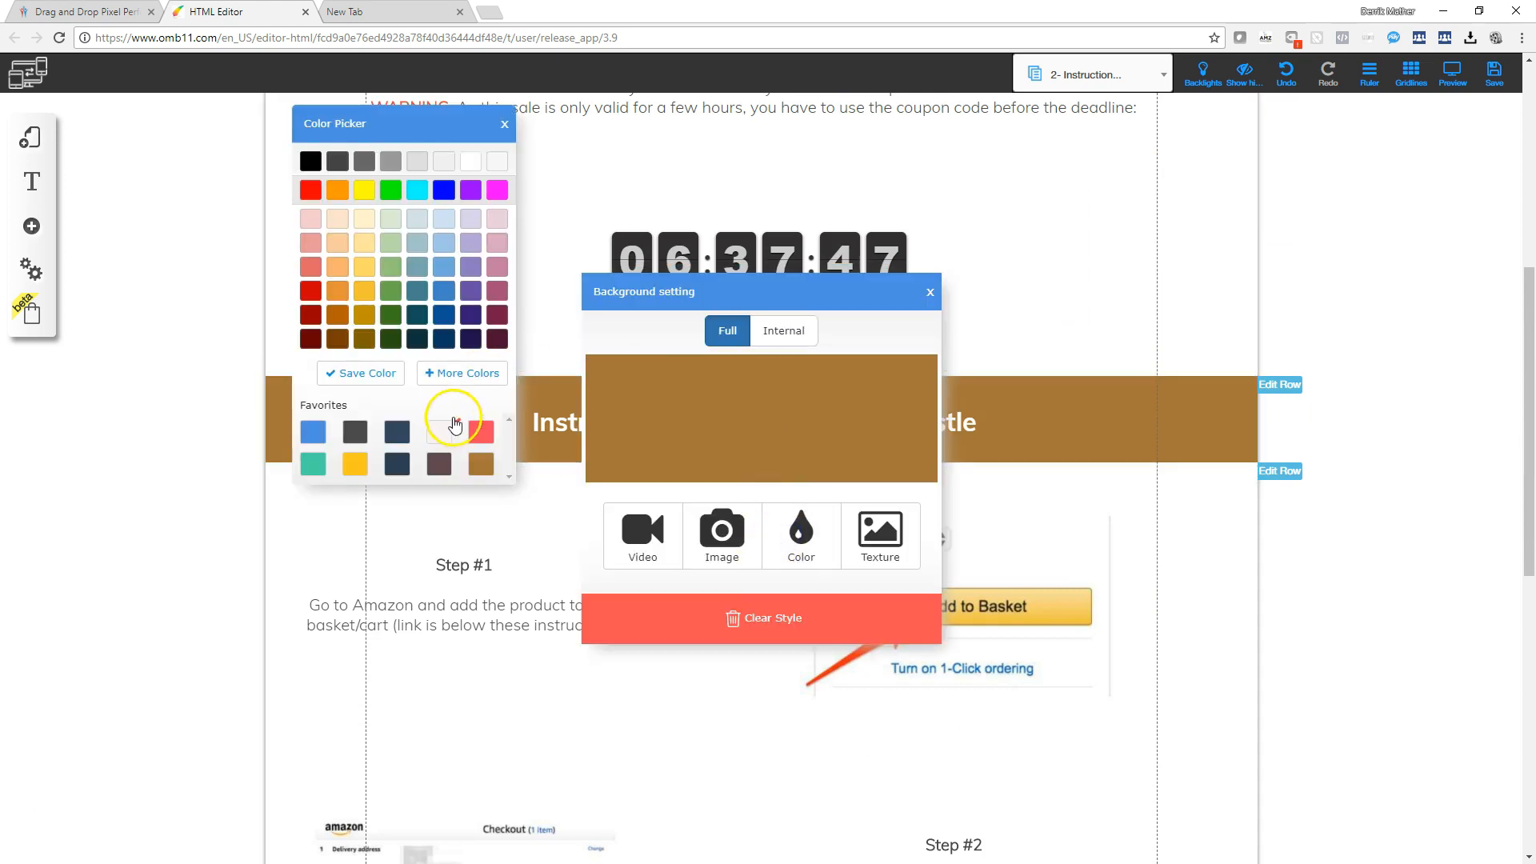
click(456, 373)
click(558, 349)
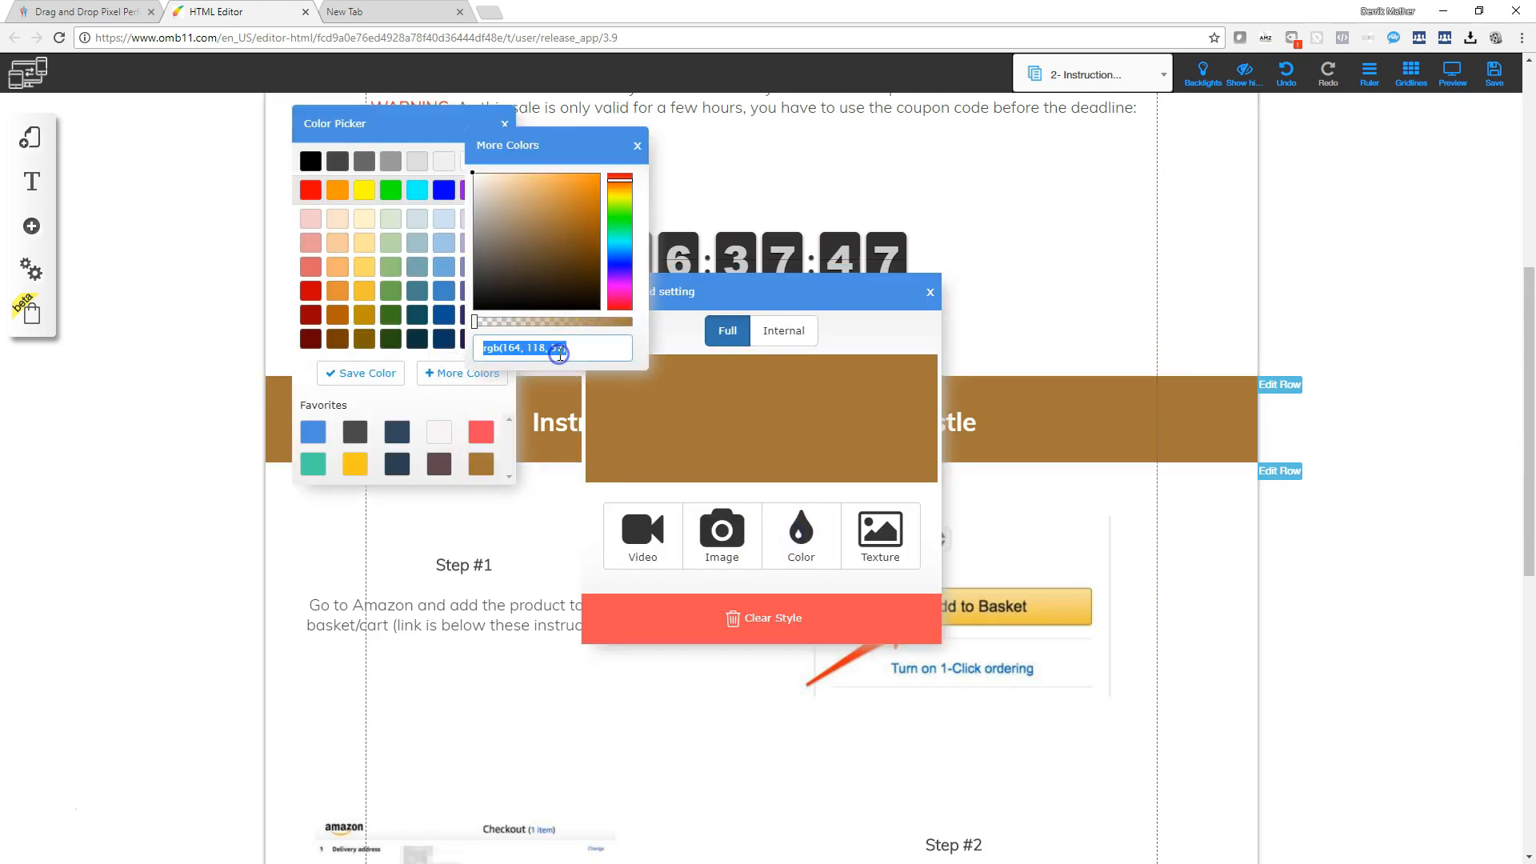
key(Return)
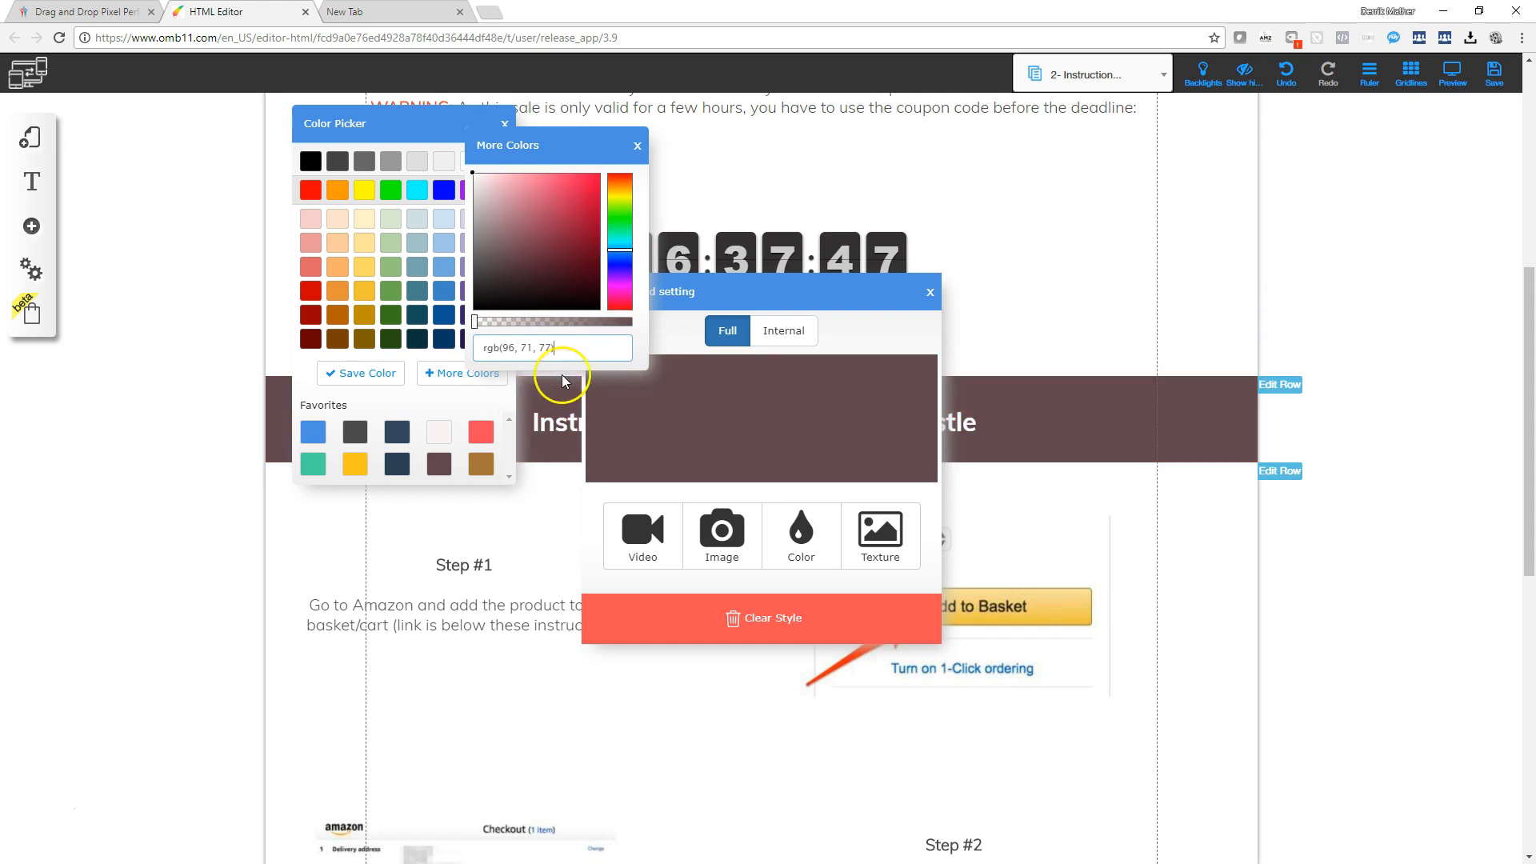
click(344, 373)
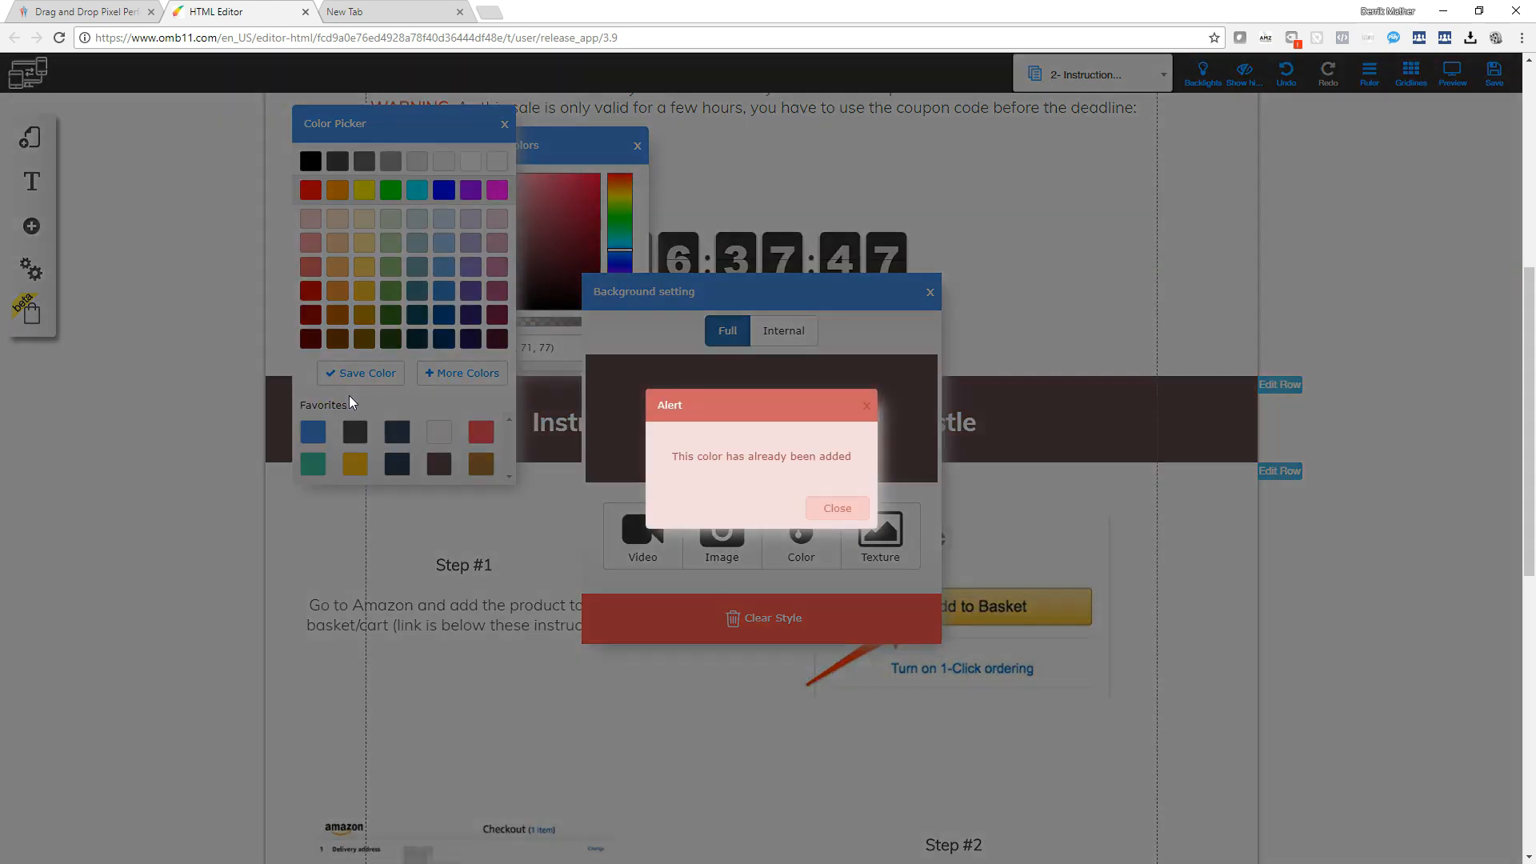
click(828, 504)
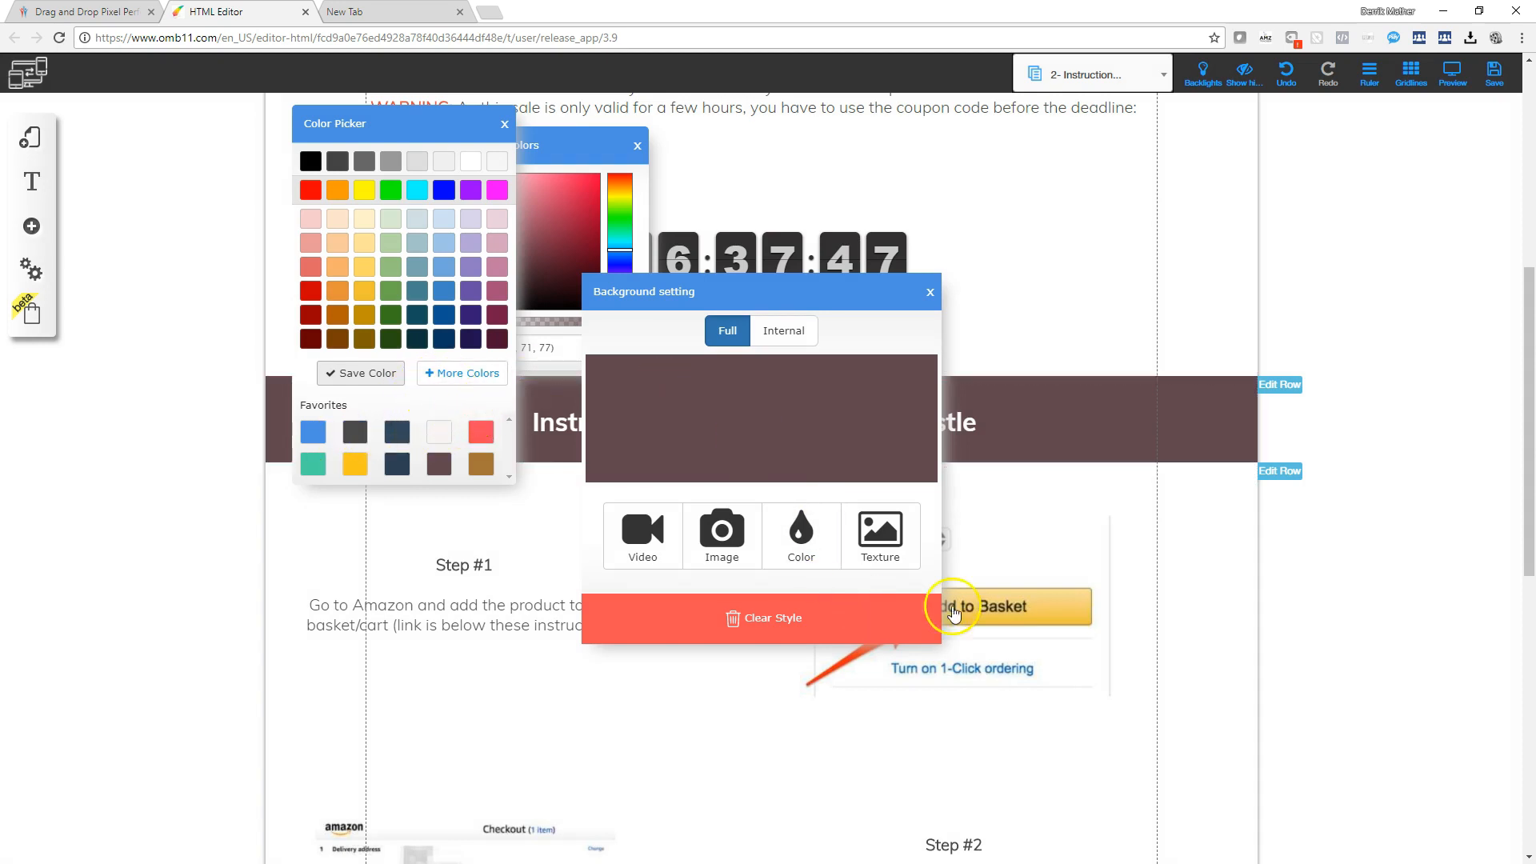
scroll(1246, 564, up, 6)
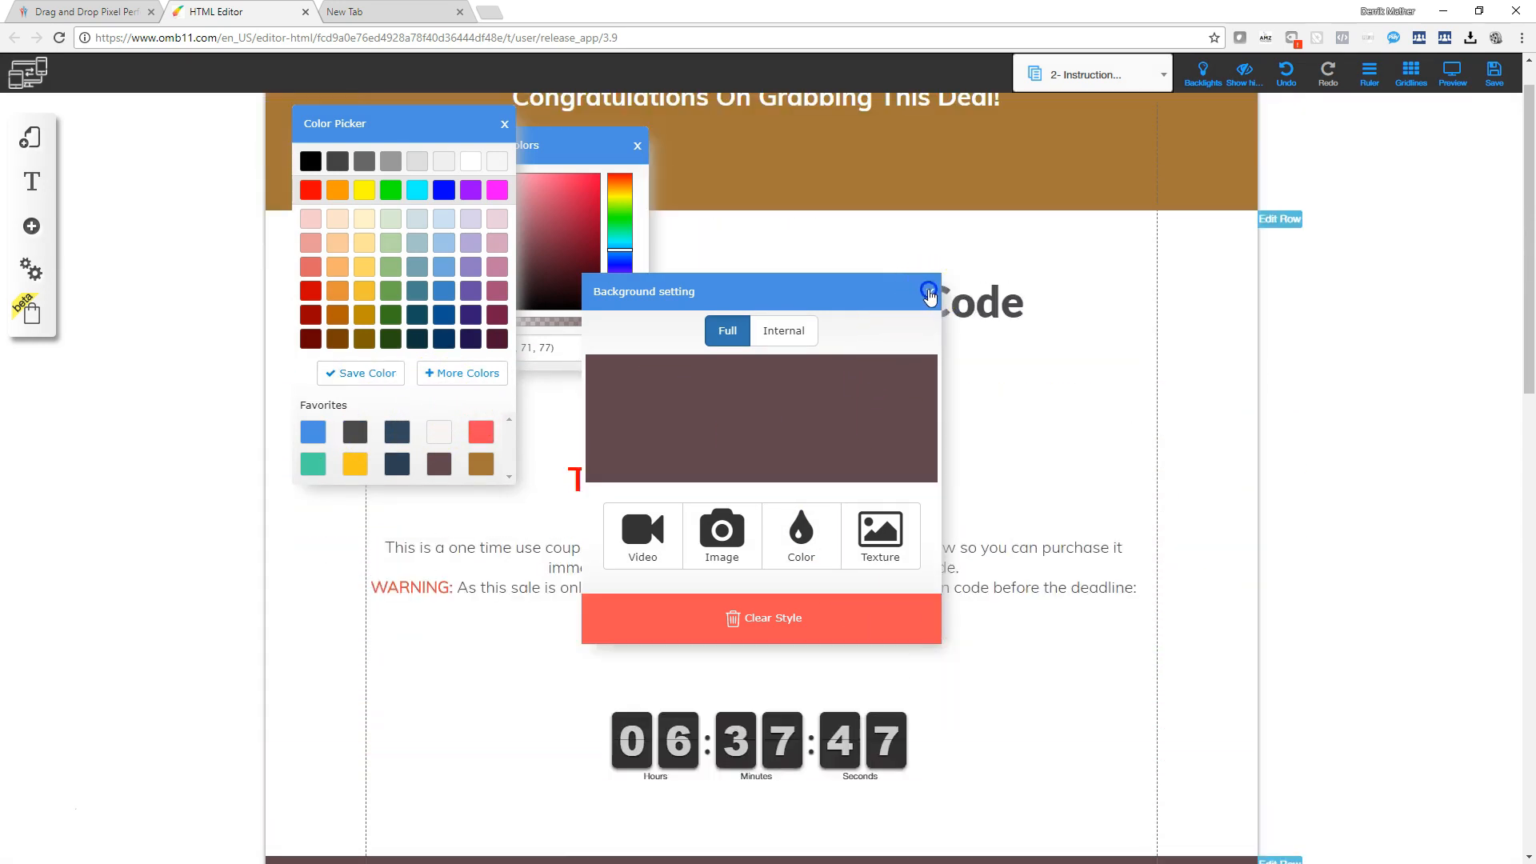
click(929, 291)
Step: Set the background of the "Congratulations On Grabbing This Deal!" row to rgb(96, 71, 77)
click(1277, 121)
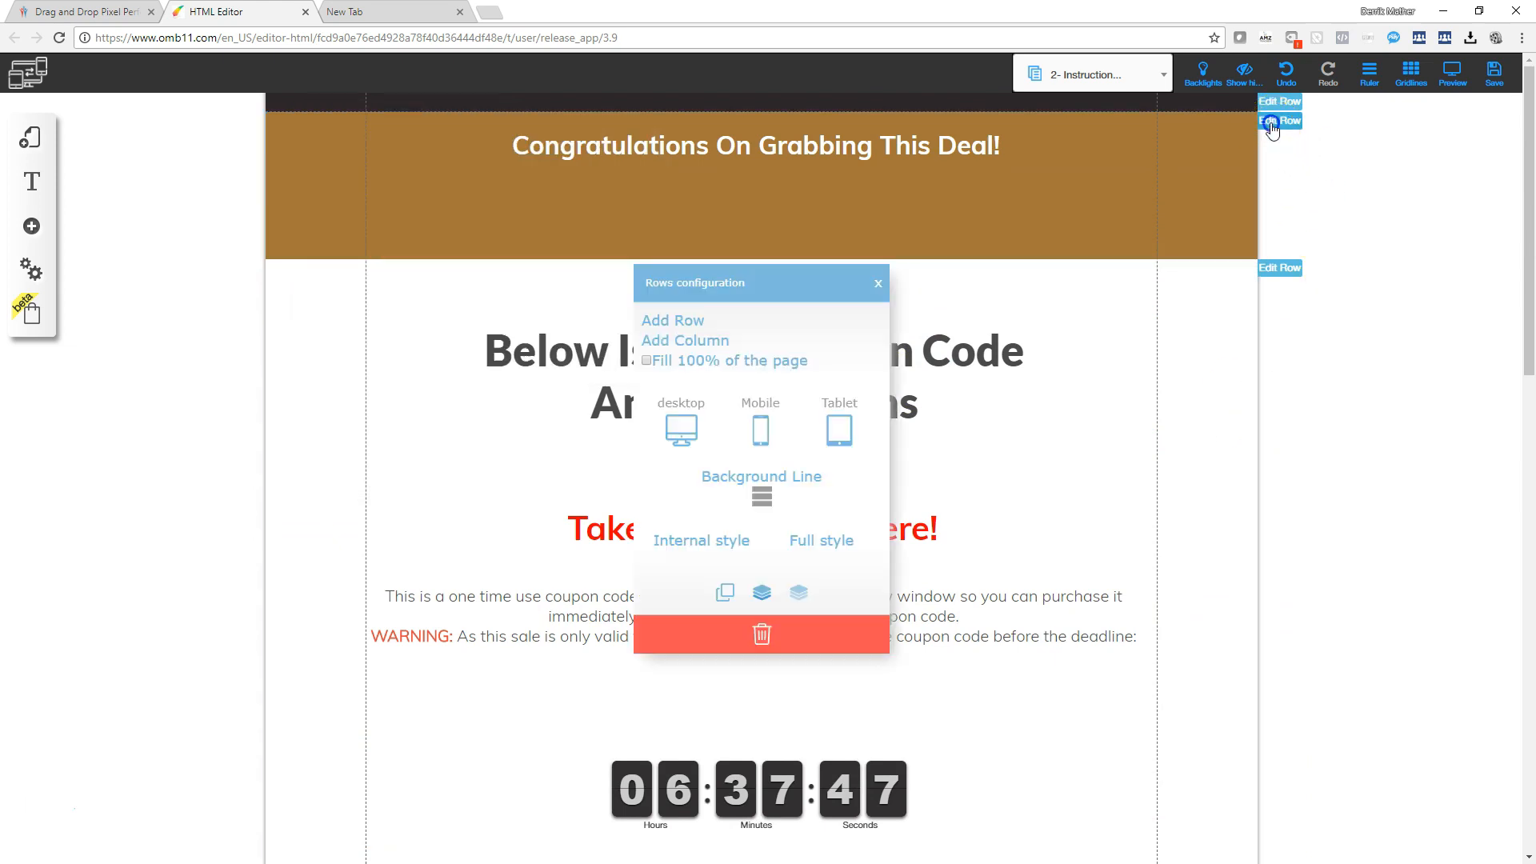
click(761, 497)
click(798, 537)
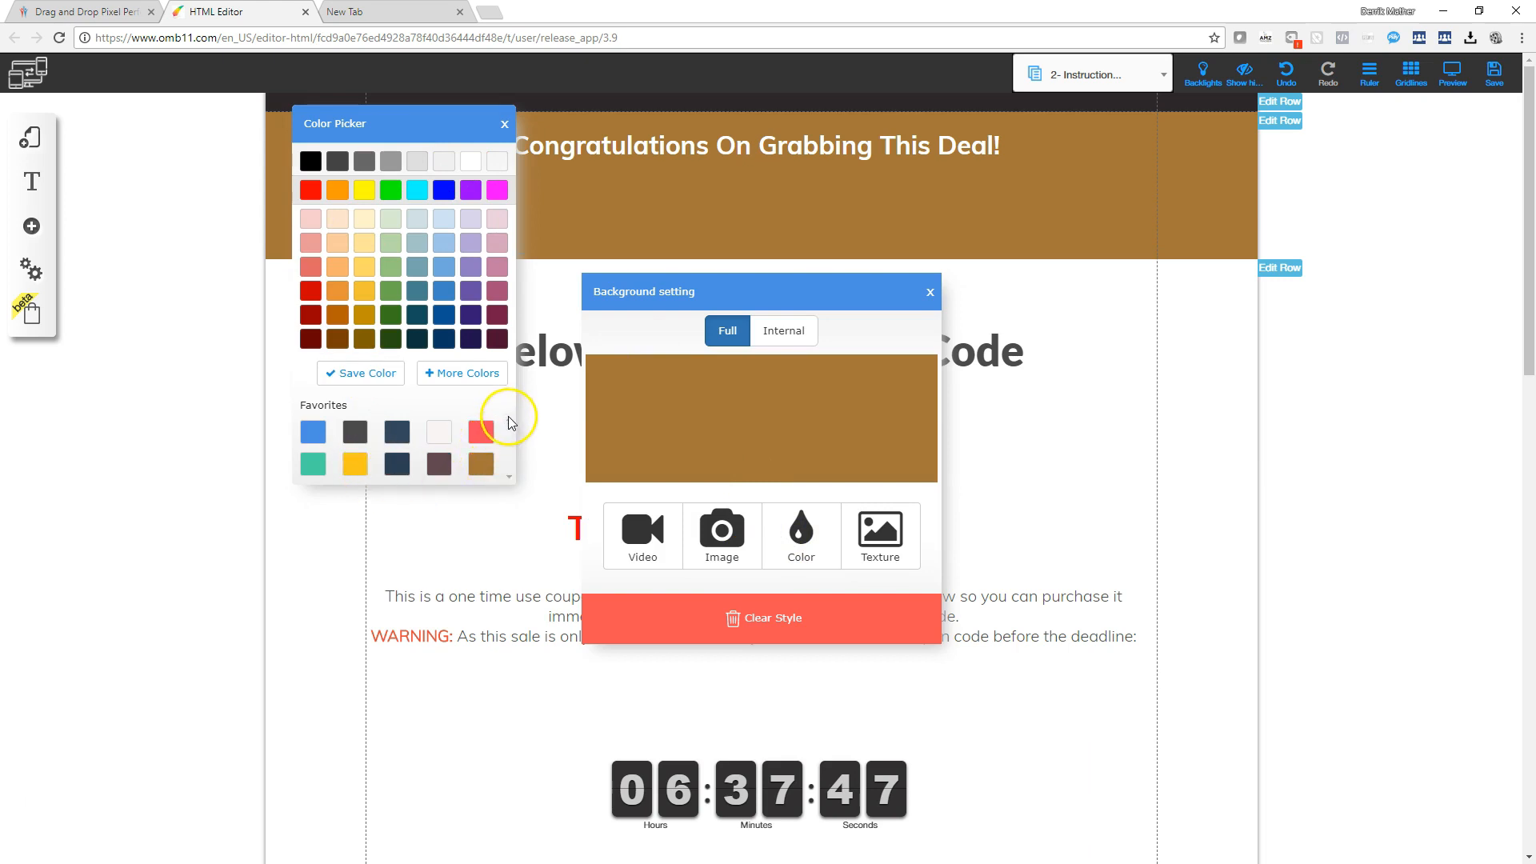
click(452, 379)
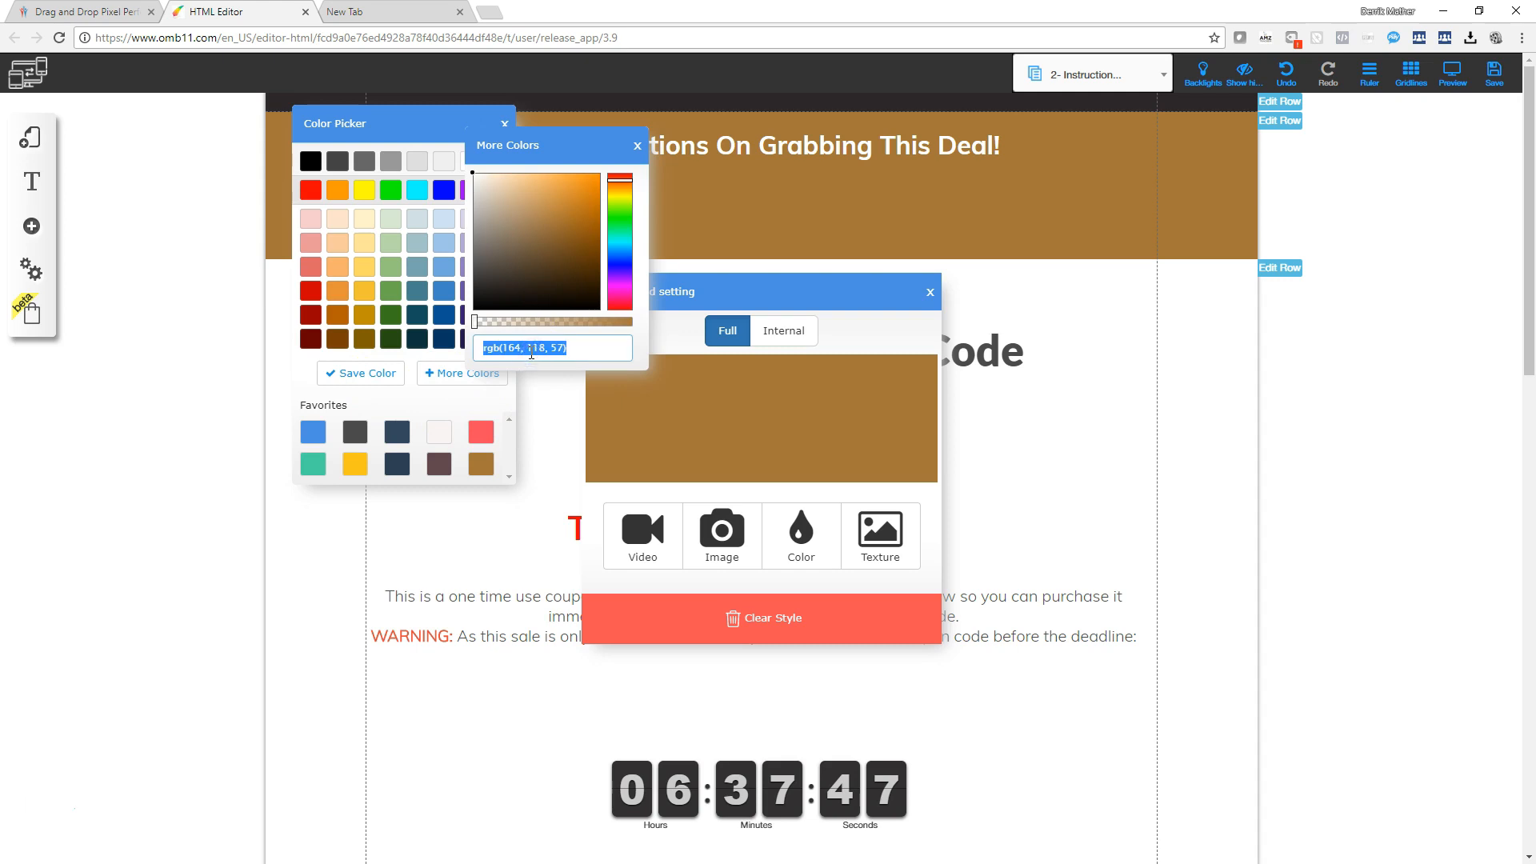
key(ctrl+v)
click(1197, 386)
Step: Change the coupon discount in the paragraph below "Take your coupon here!" to 40%
scroll(1351, 467, down, 1)
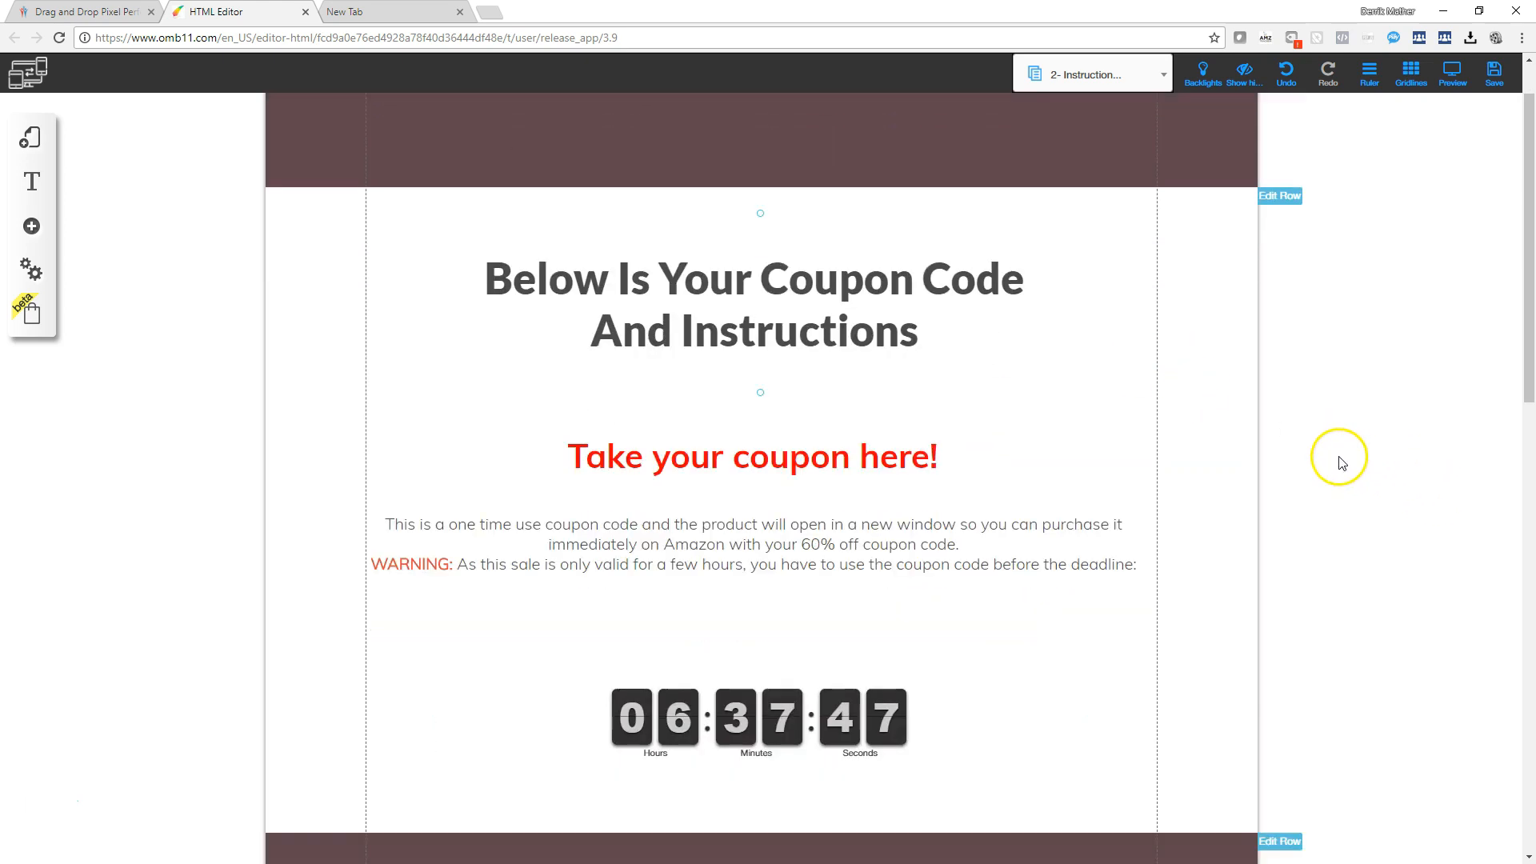
scroll(1341, 464, down, 15)
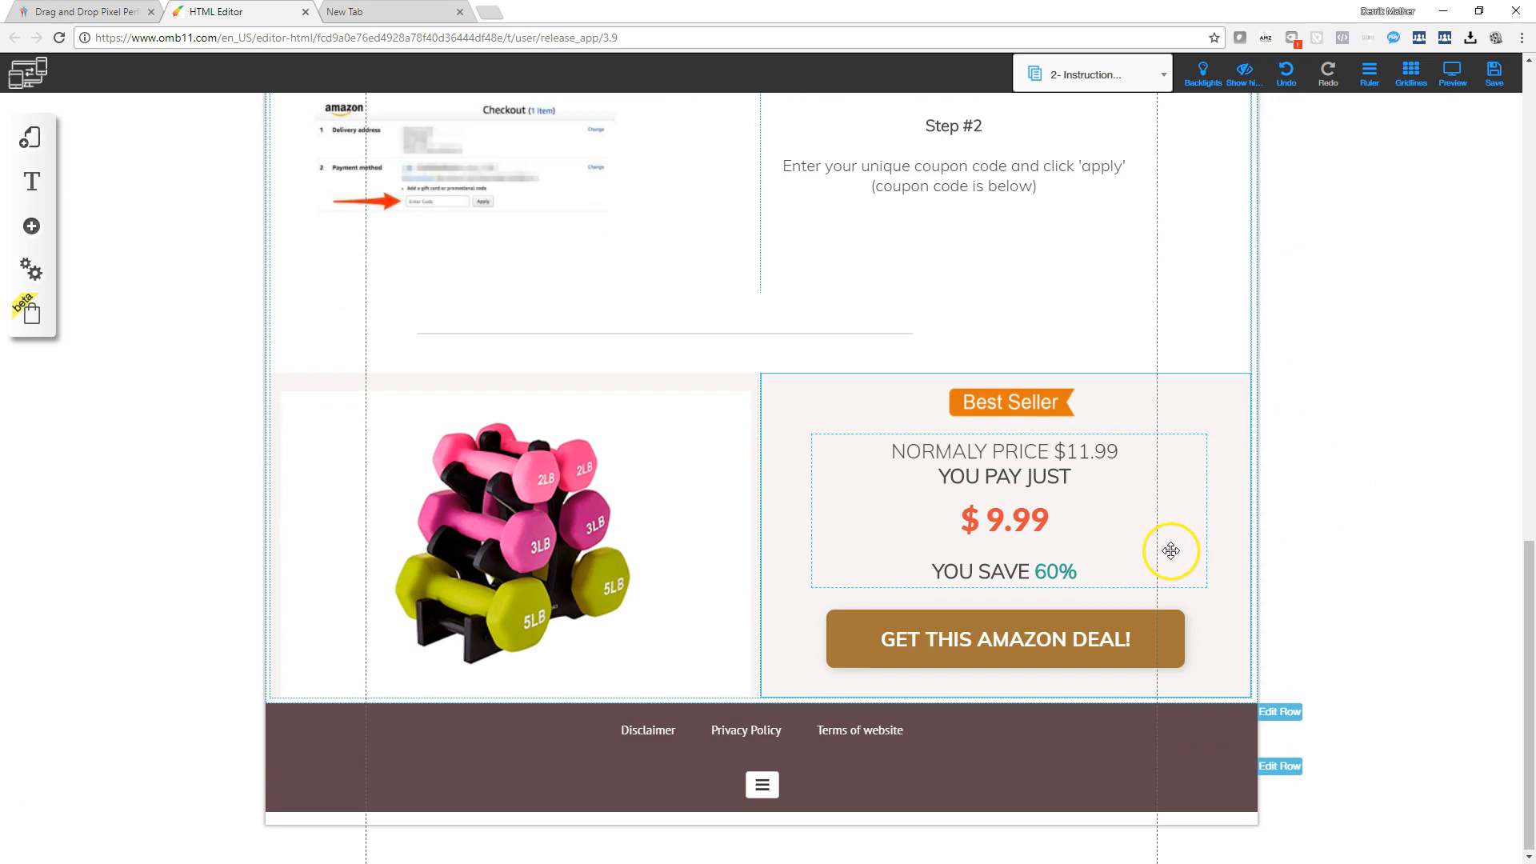
scroll(1112, 606, up, 1)
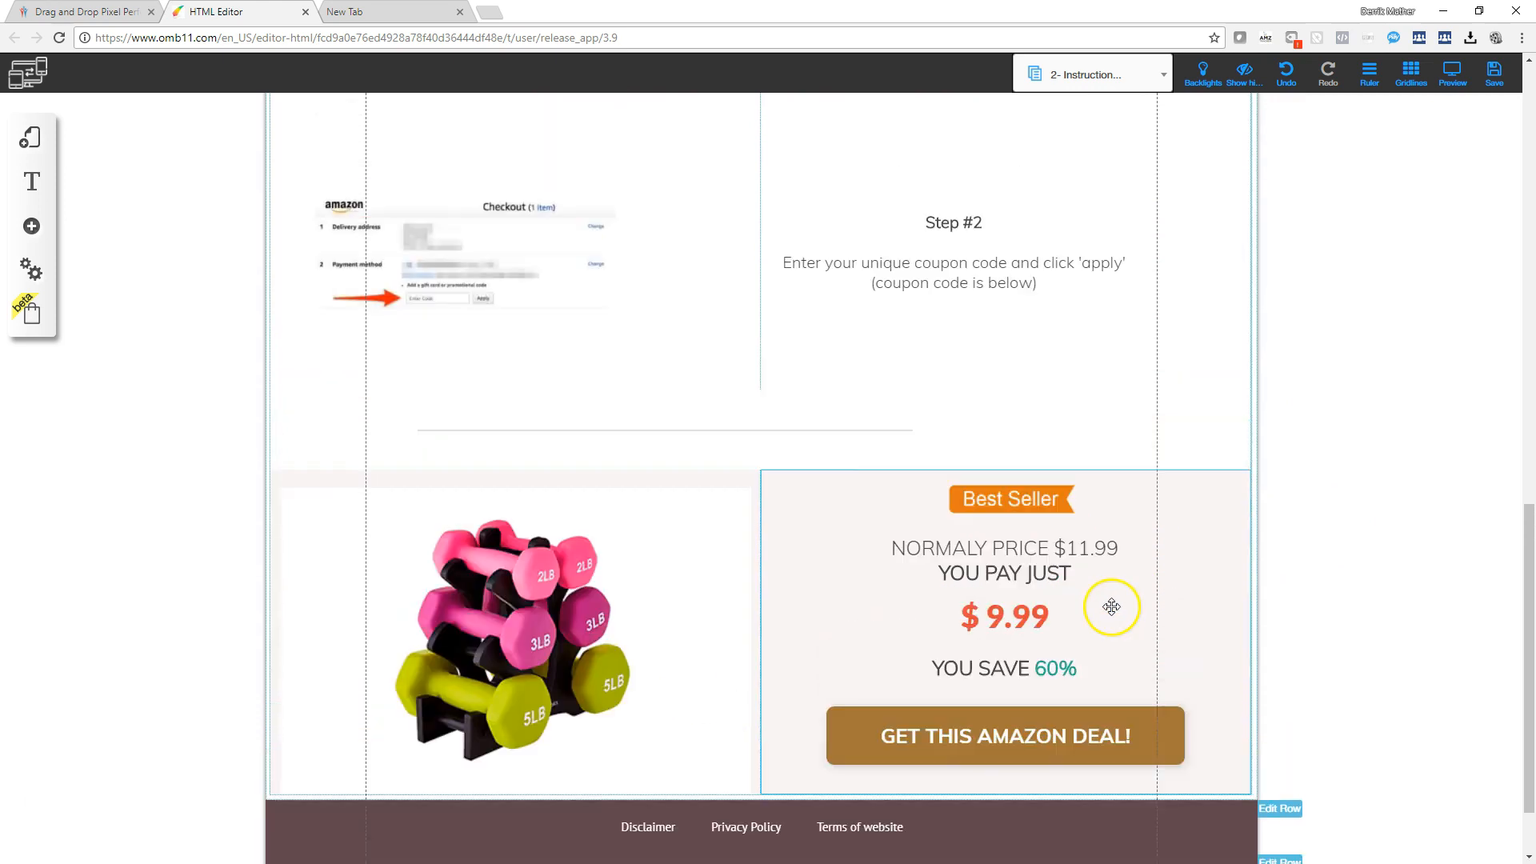
scroll(1112, 607, up, 12)
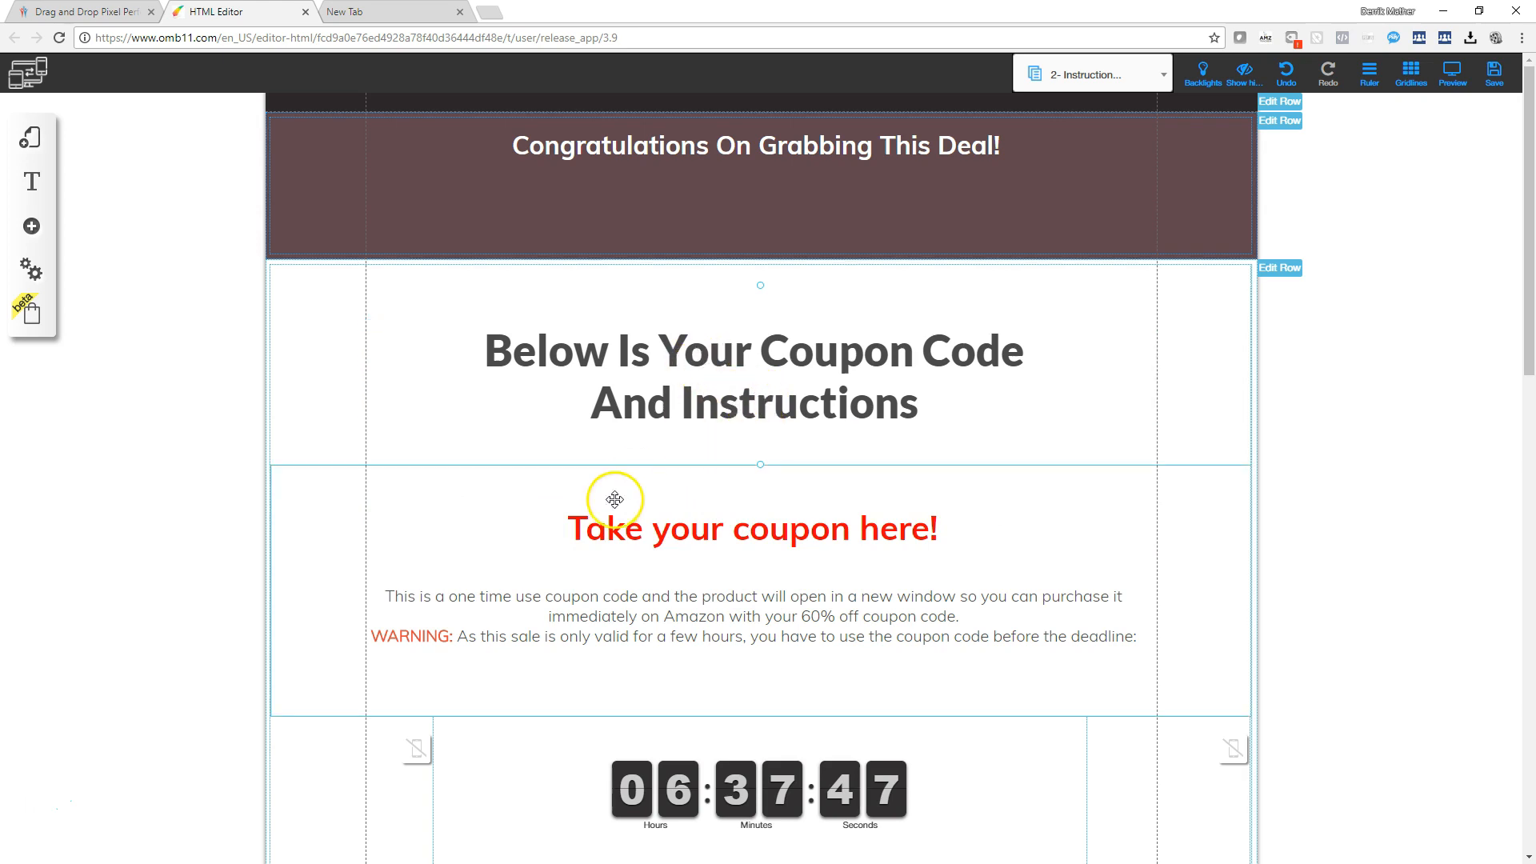
scroll(616, 496, down, 2)
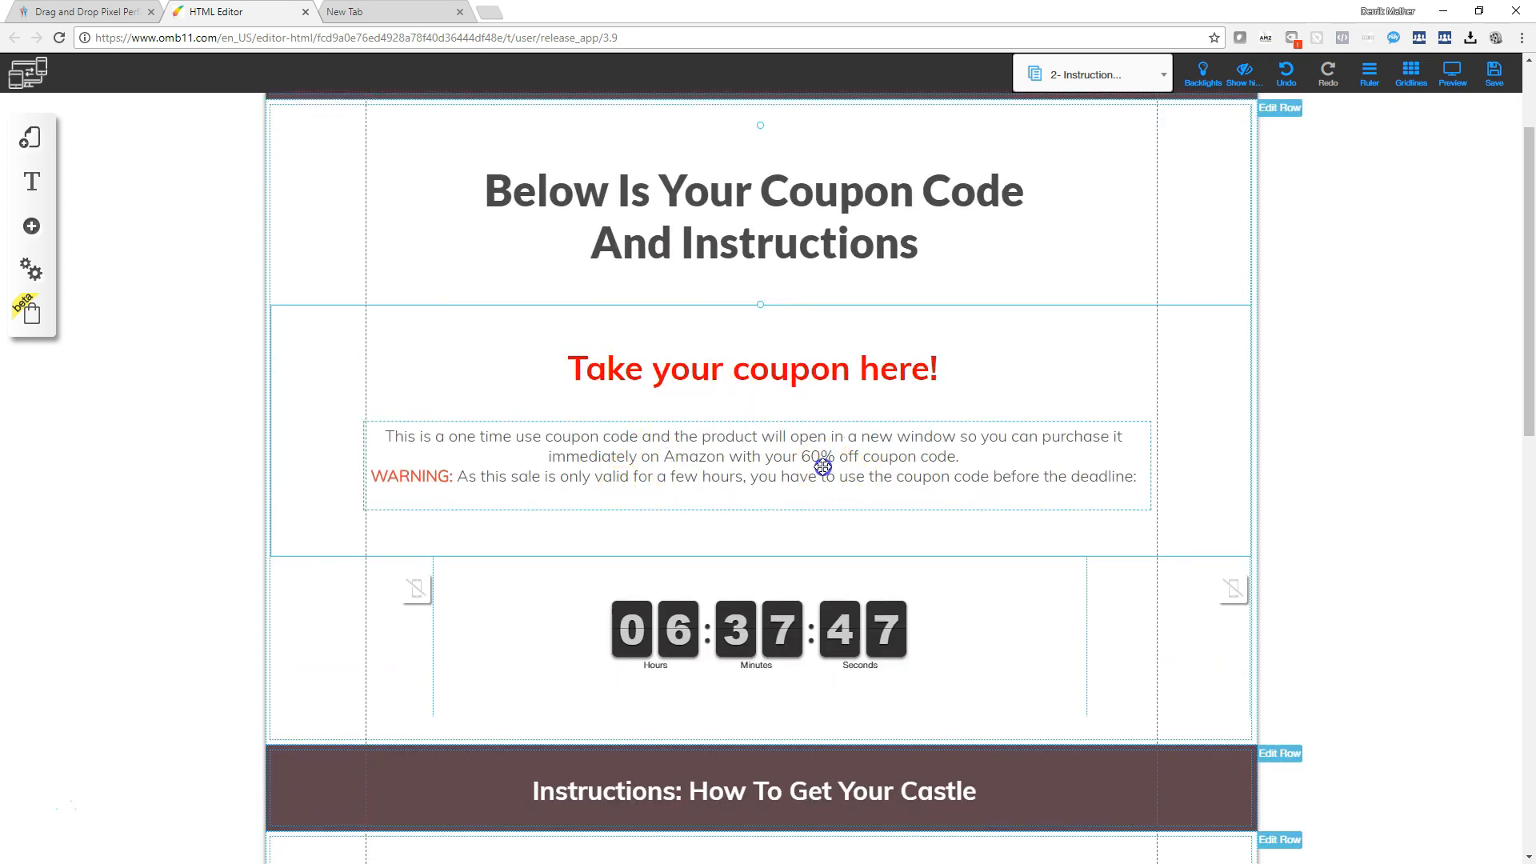
triple_click(821, 465)
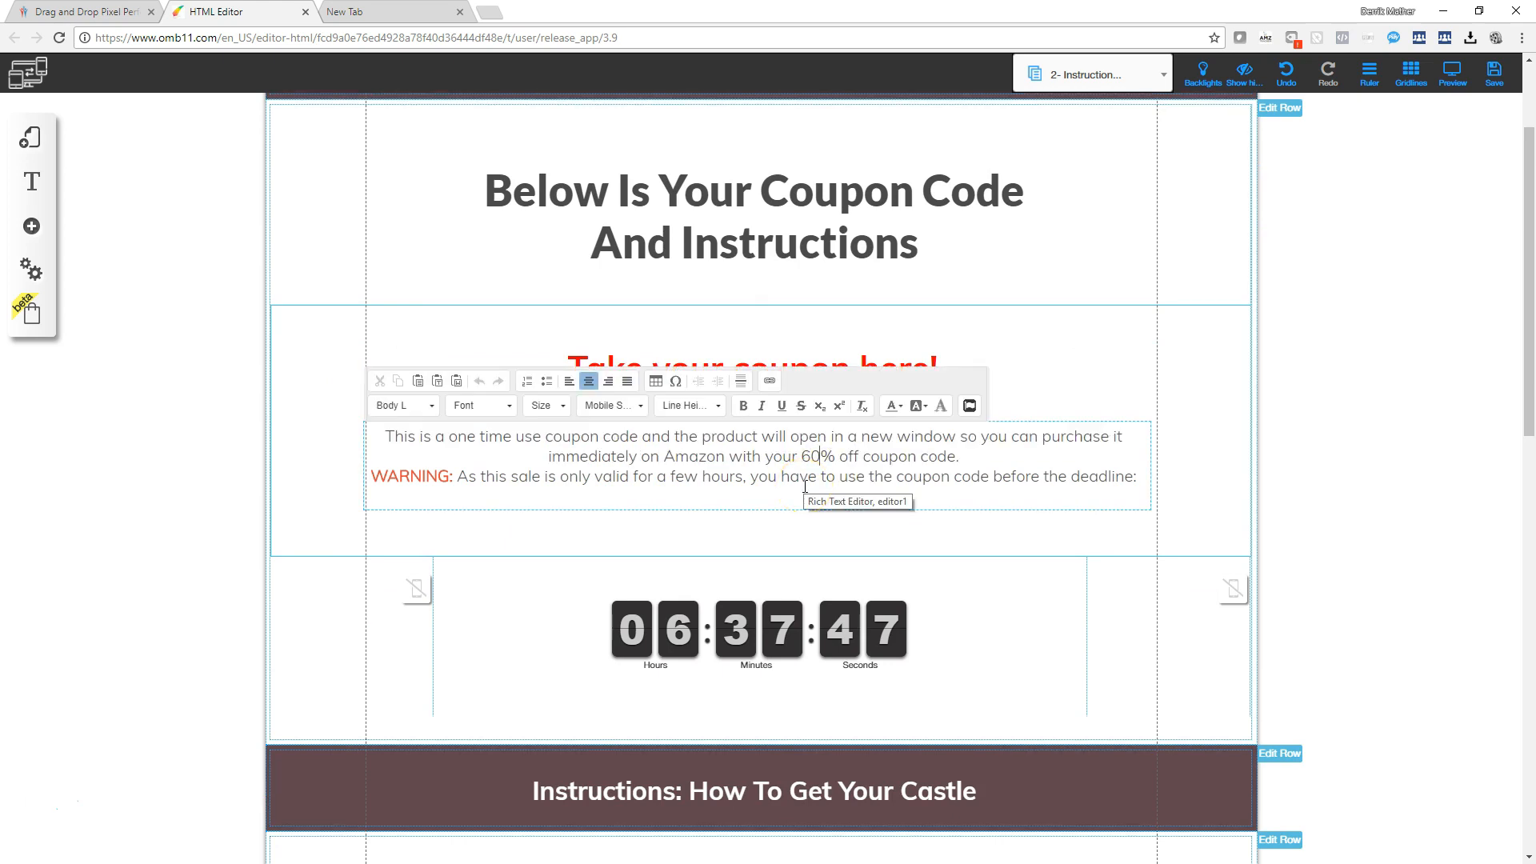
key(BackSpace)
text(4)
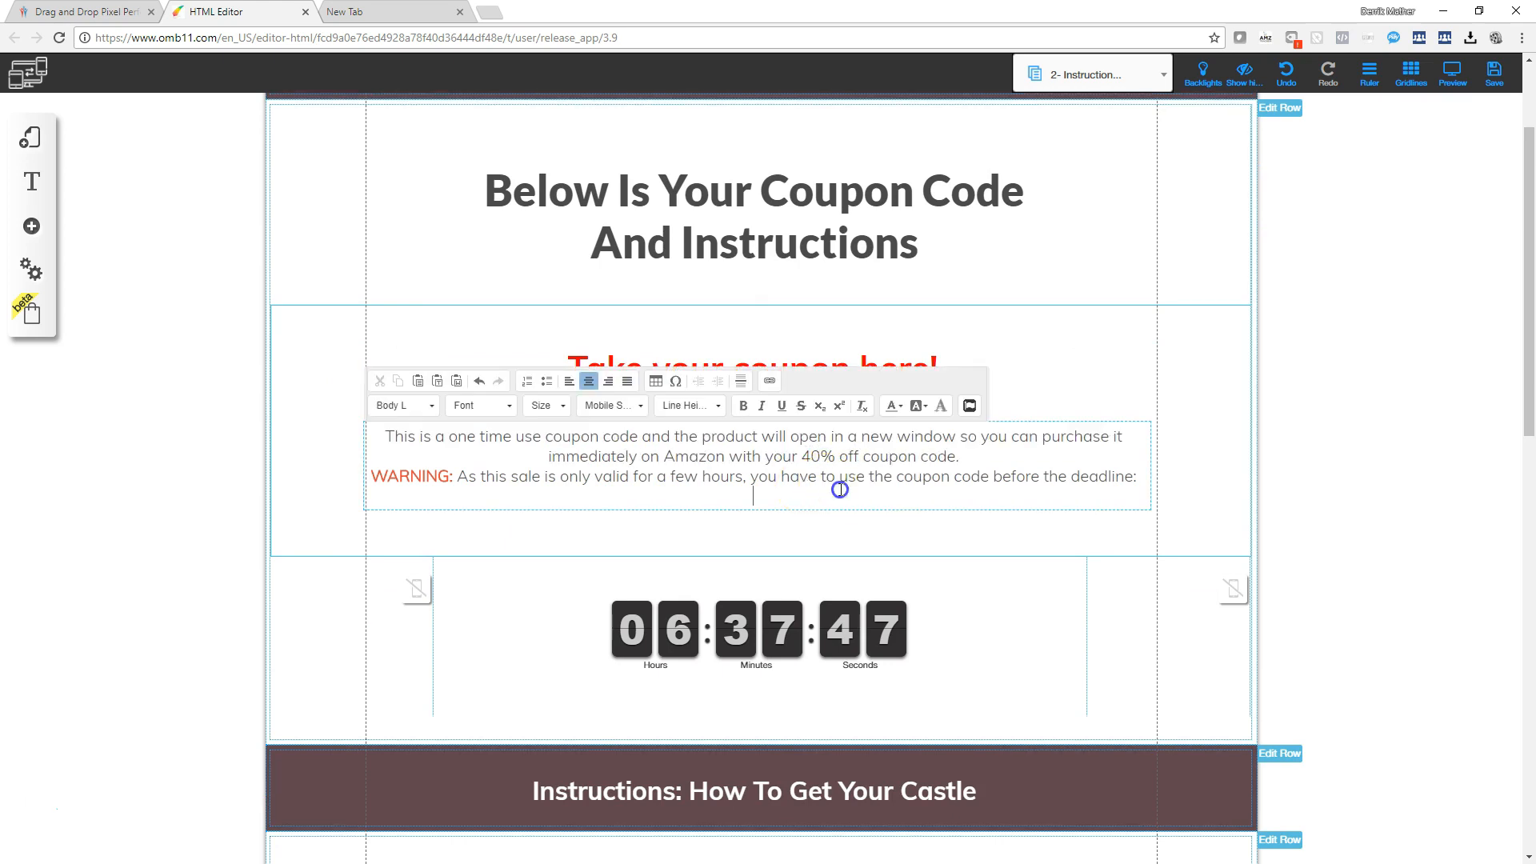
Step: Replace the dumbbell product image with the Bandit's Biscuits peanut butter bag image from the uploaded files
scroll(840, 490, down, 3)
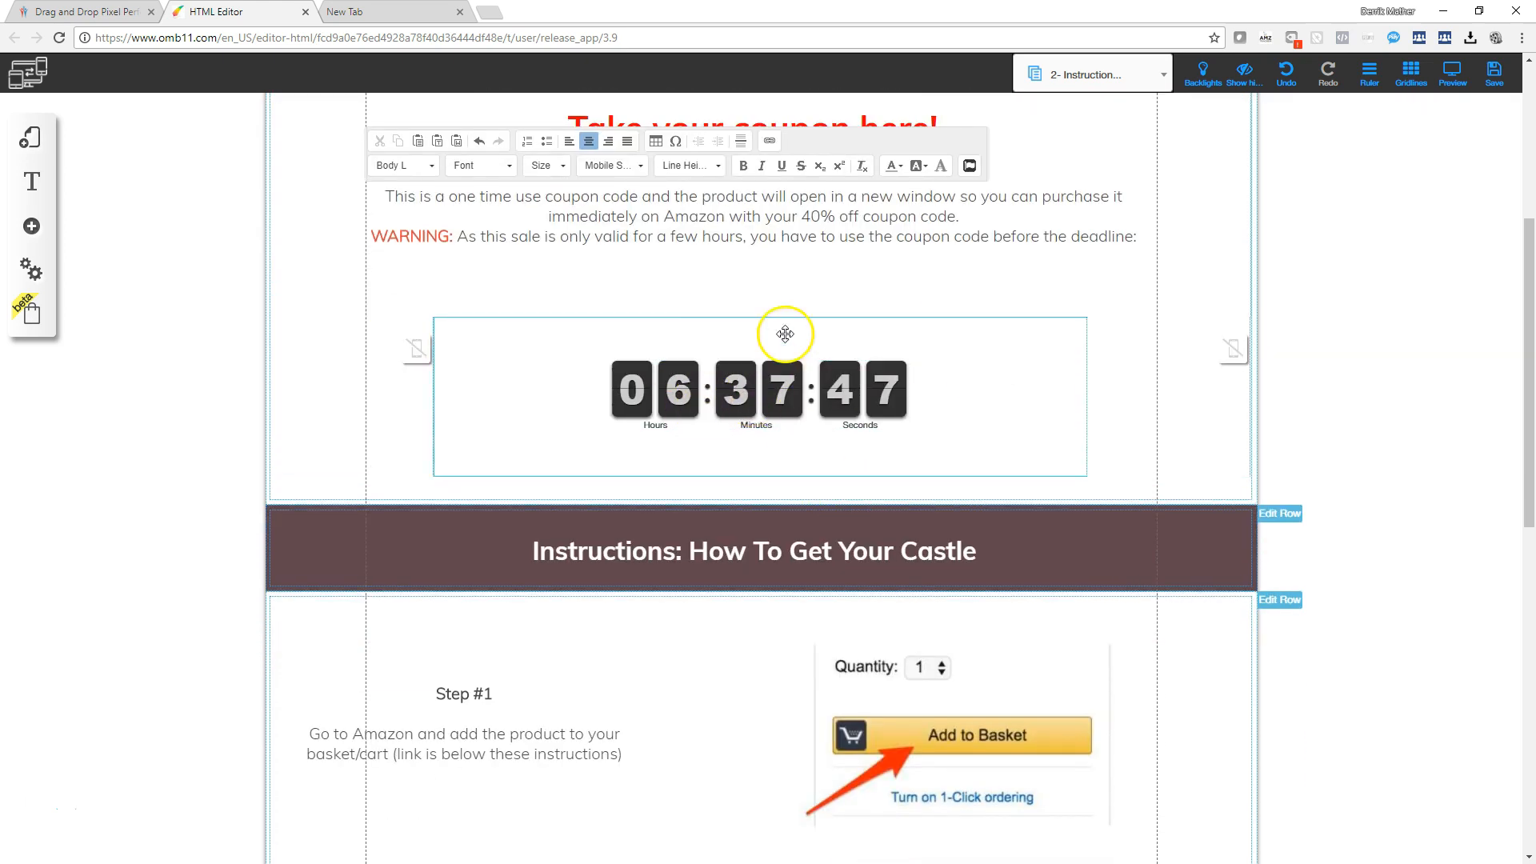
scroll(915, 451, down, 4)
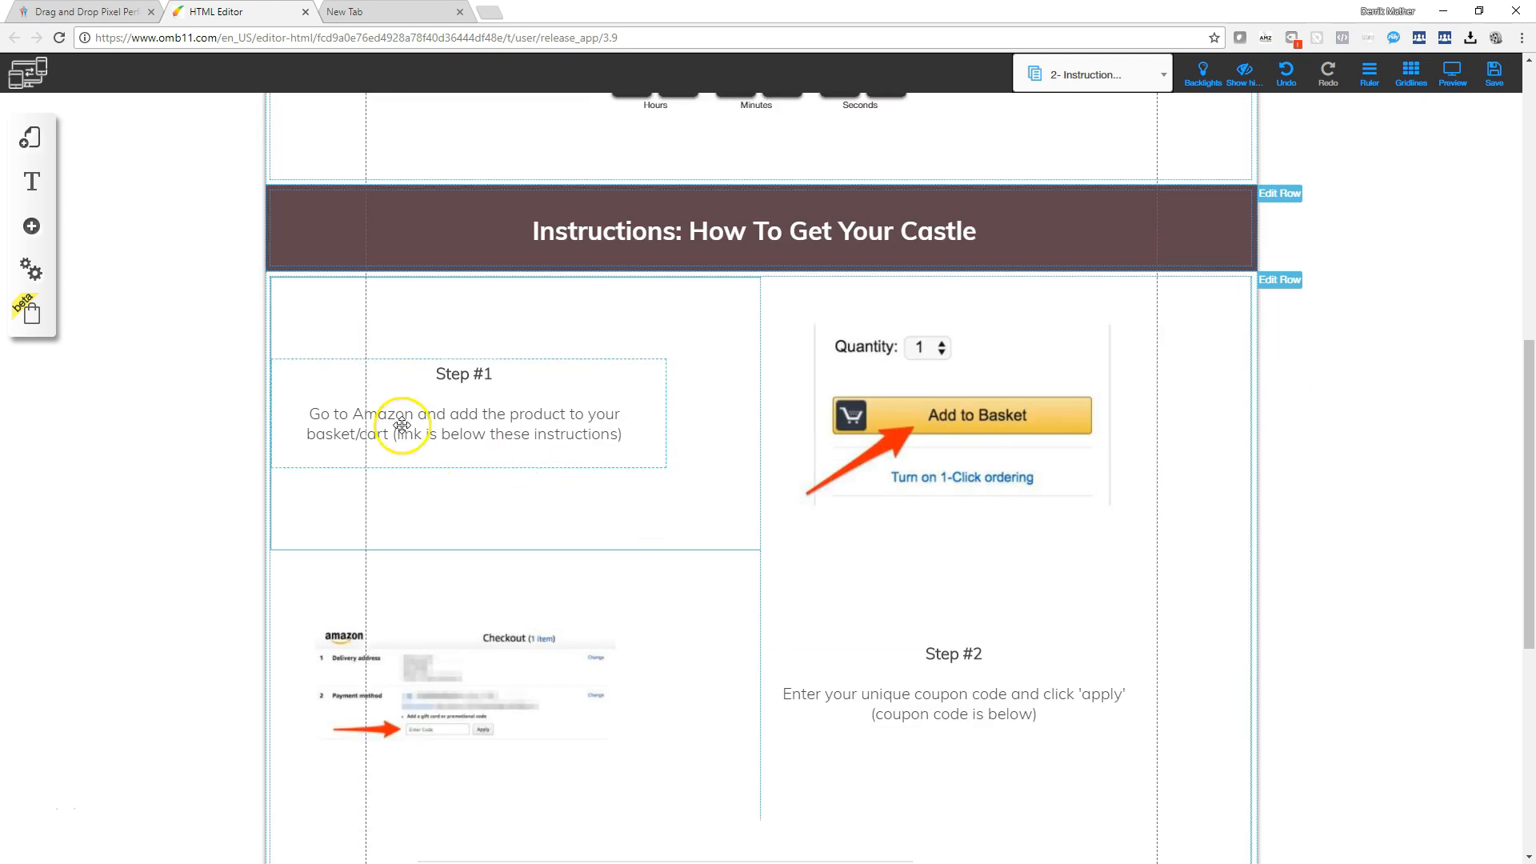
scroll(719, 377, down, 3)
scroll(618, 399, down, 2)
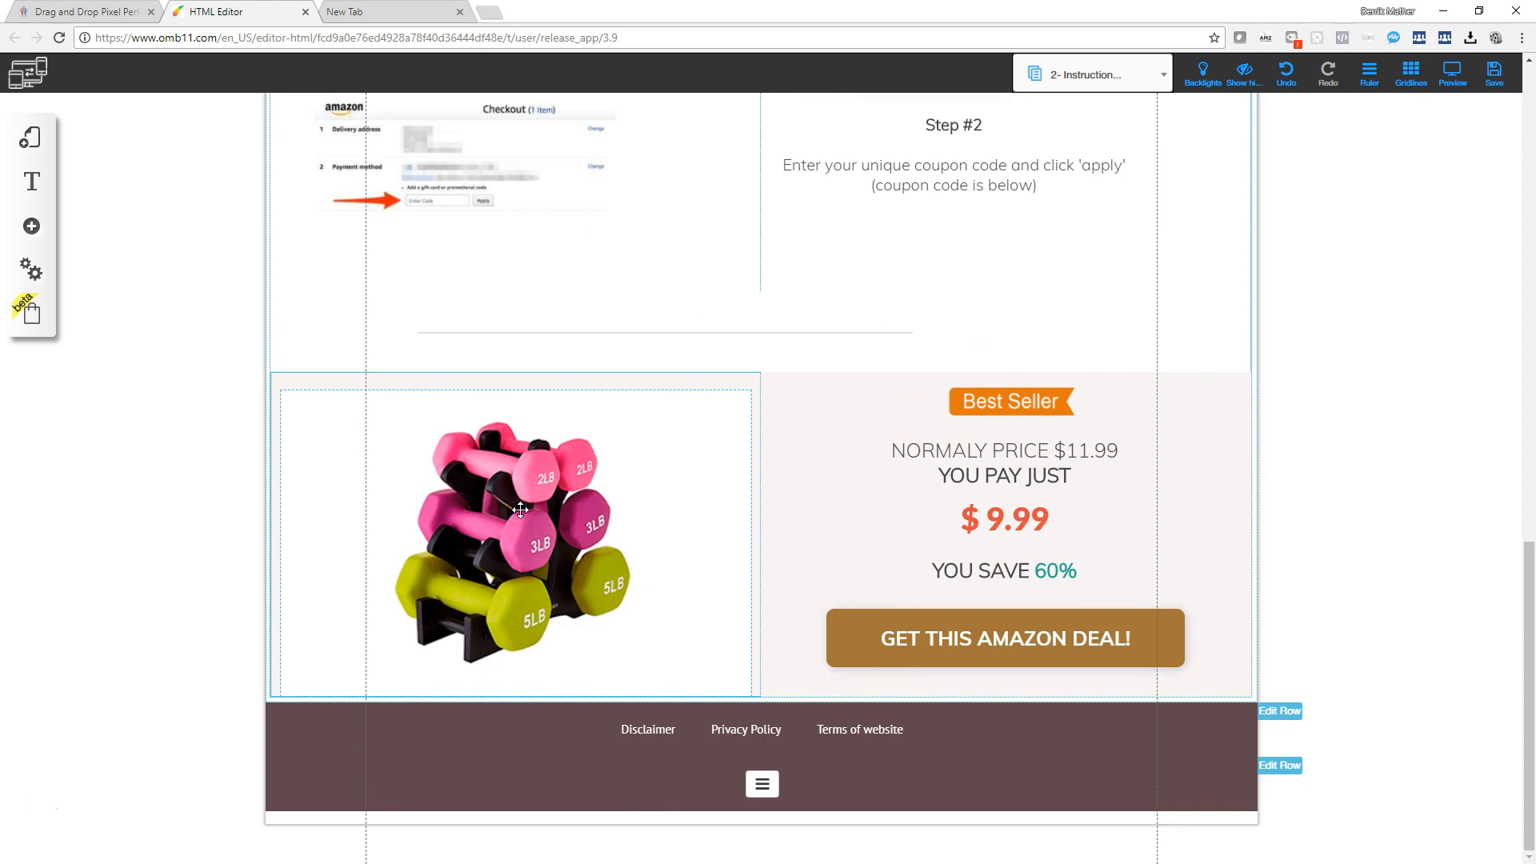
click(508, 566)
click(729, 282)
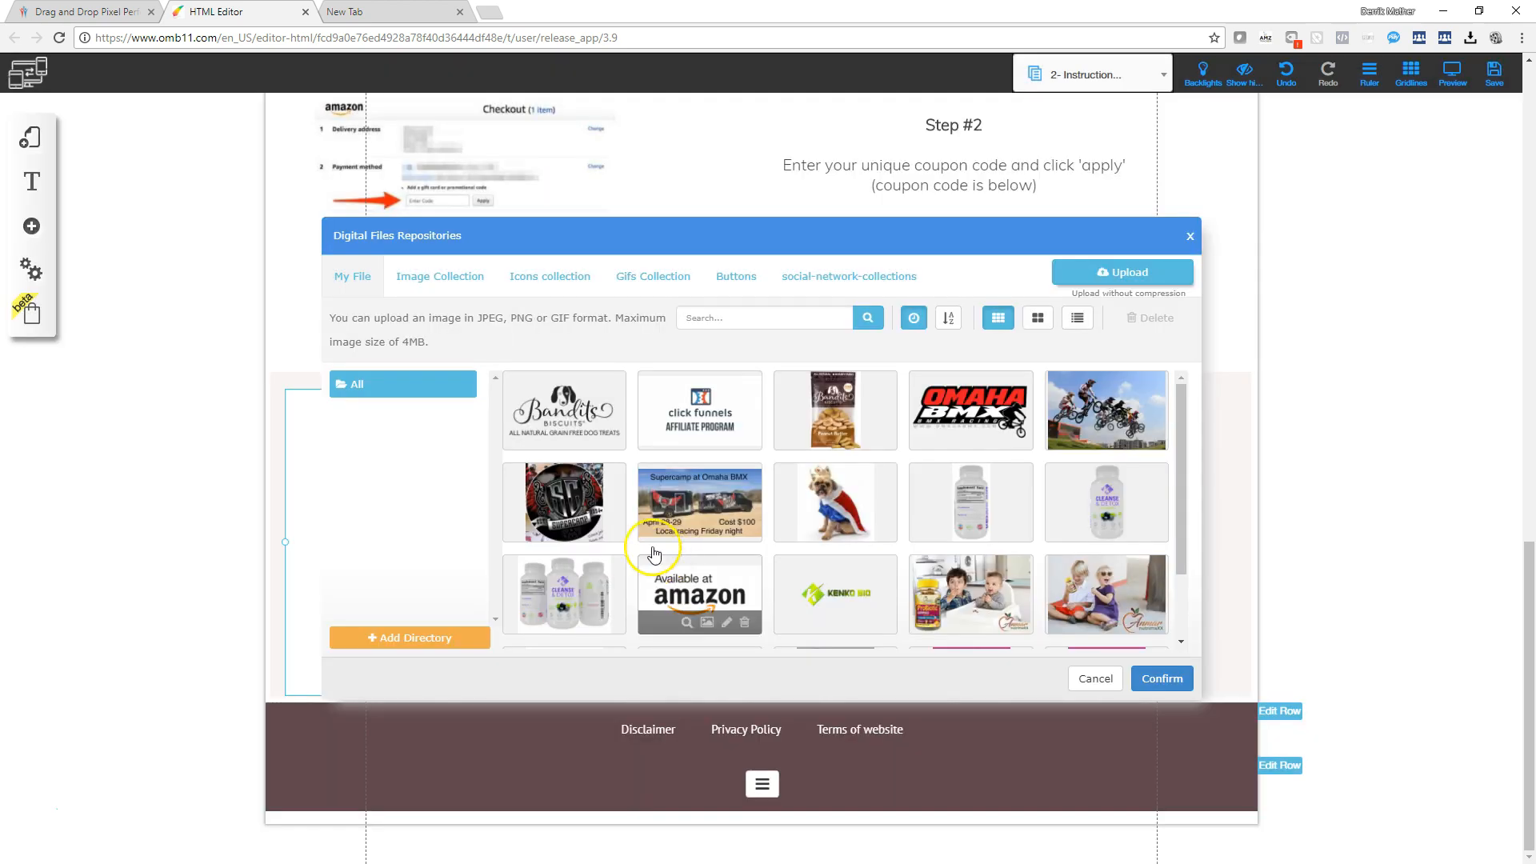
click(776, 417)
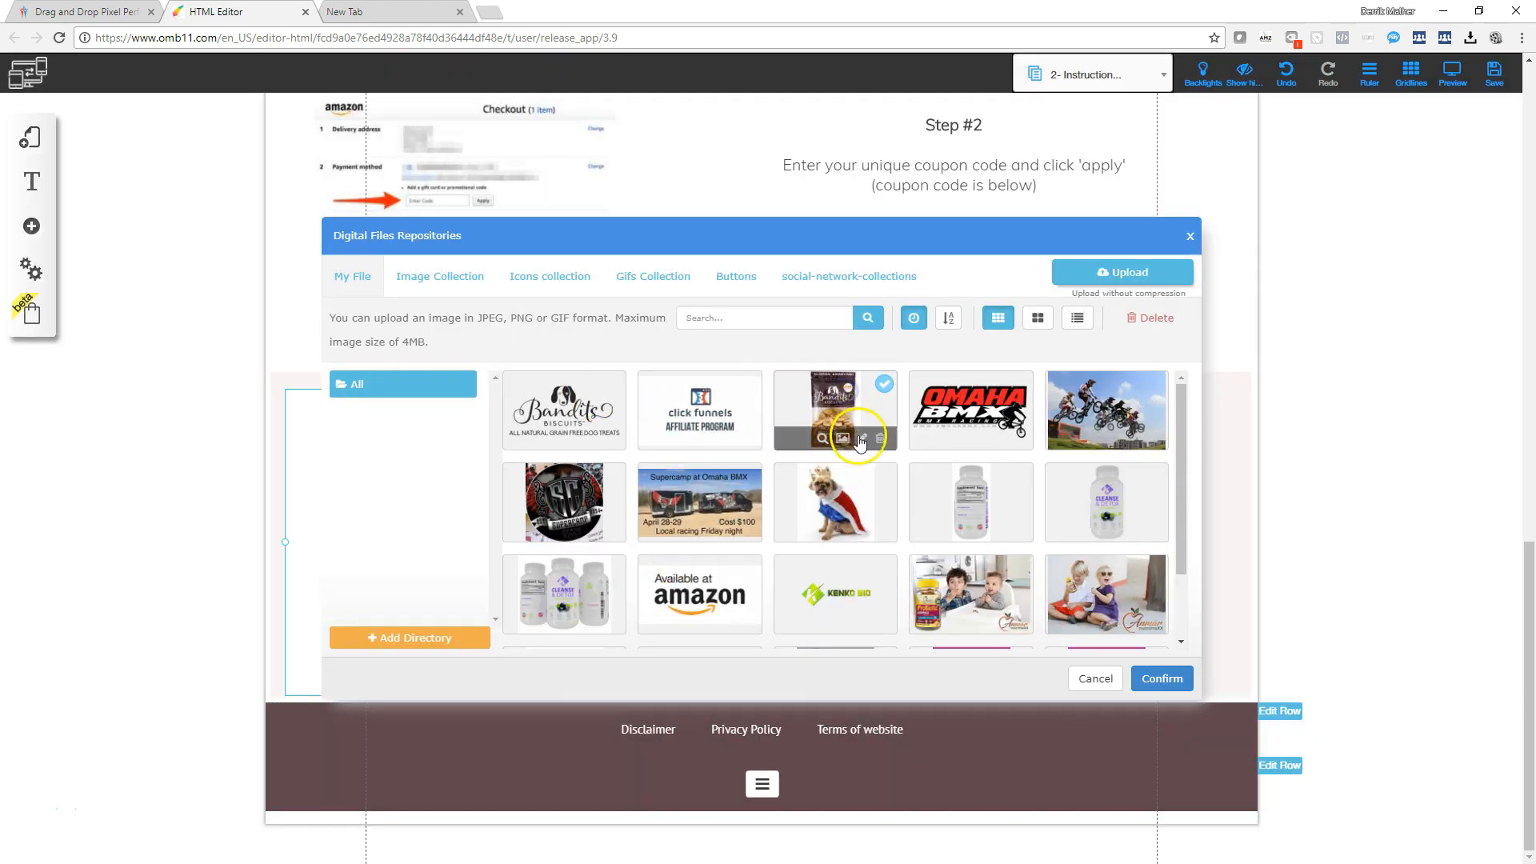
click(1164, 679)
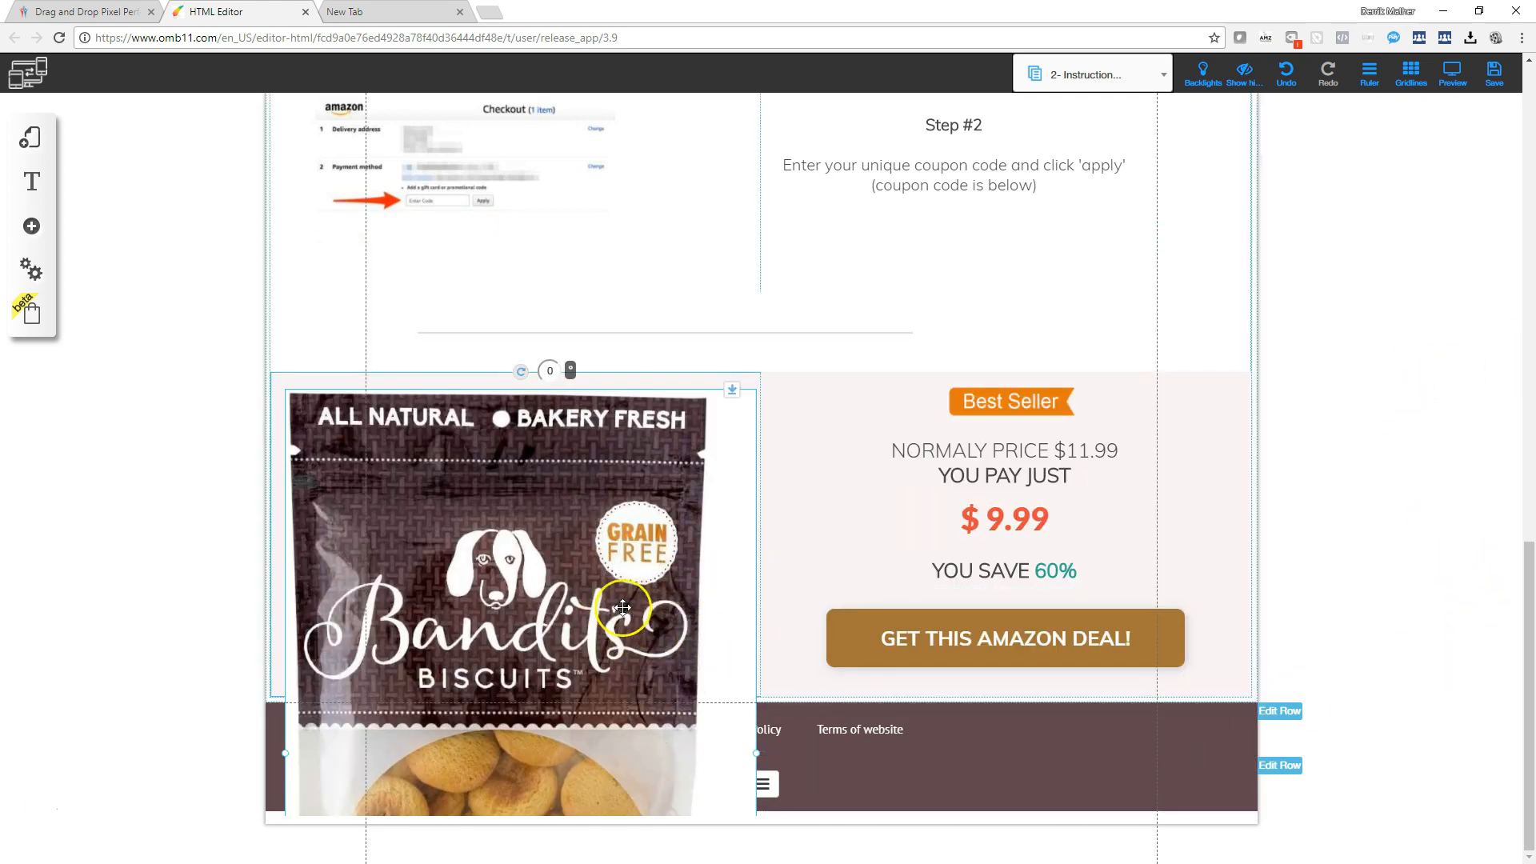
Step: Scale down the Bandit's Biscuits bag image and center it in its column, extending the column downward to fit
drag(756, 758, 474, 472)
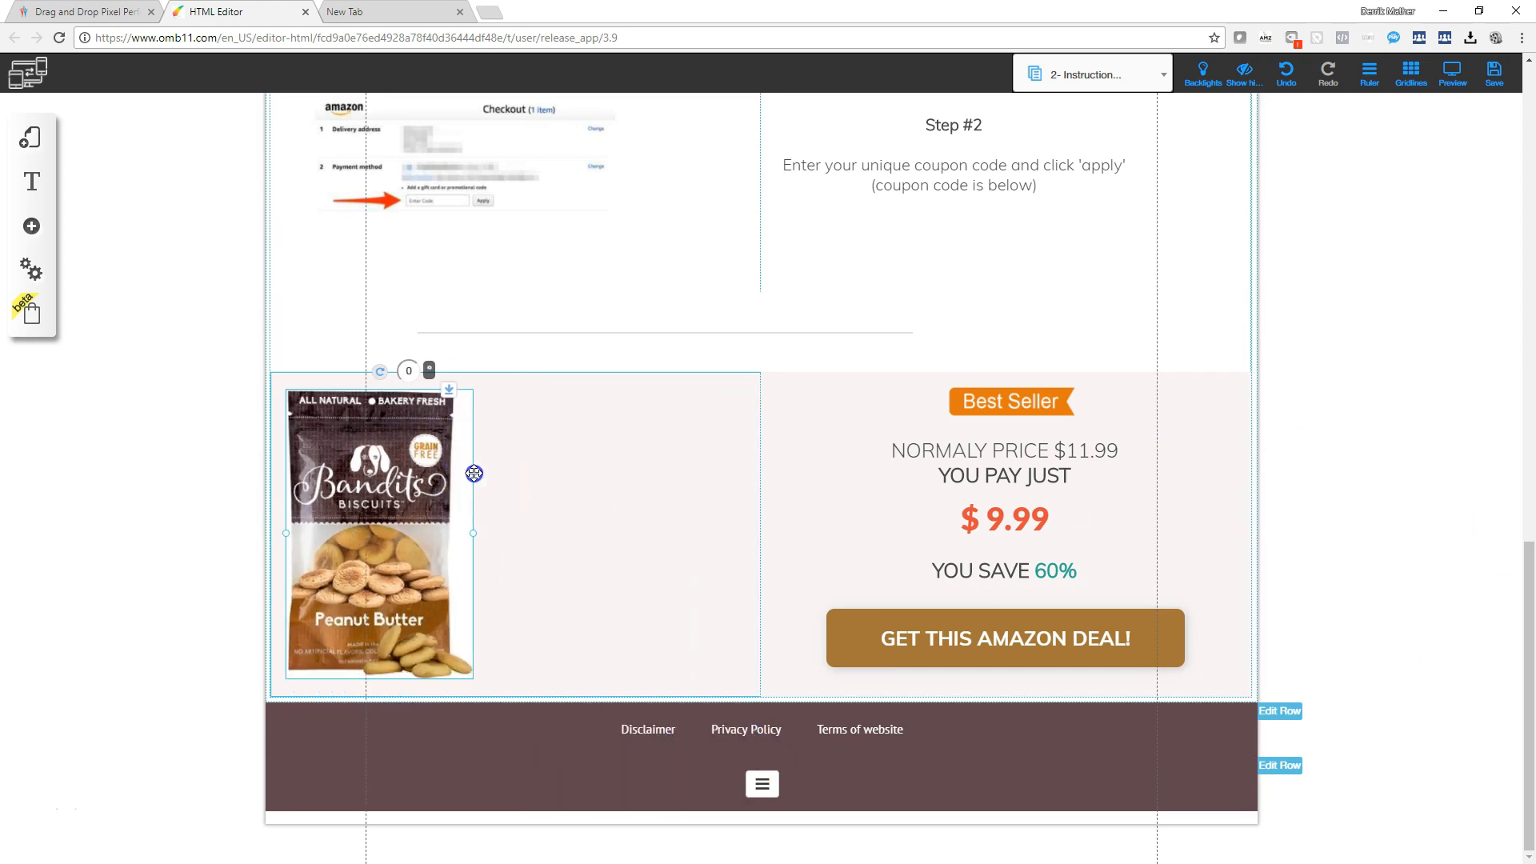
click(584, 662)
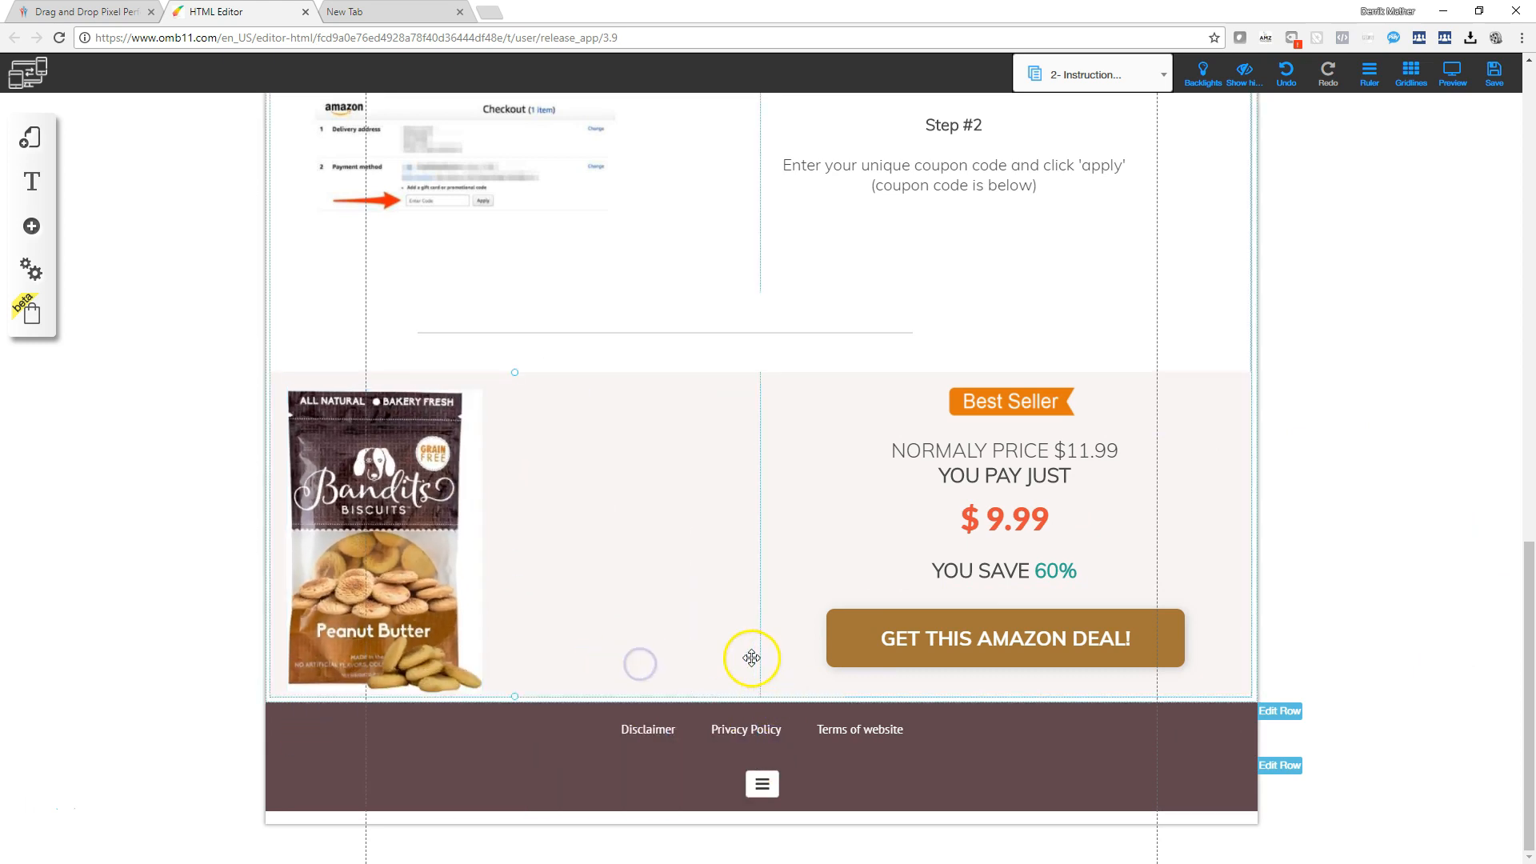
drag(516, 702, 512, 836)
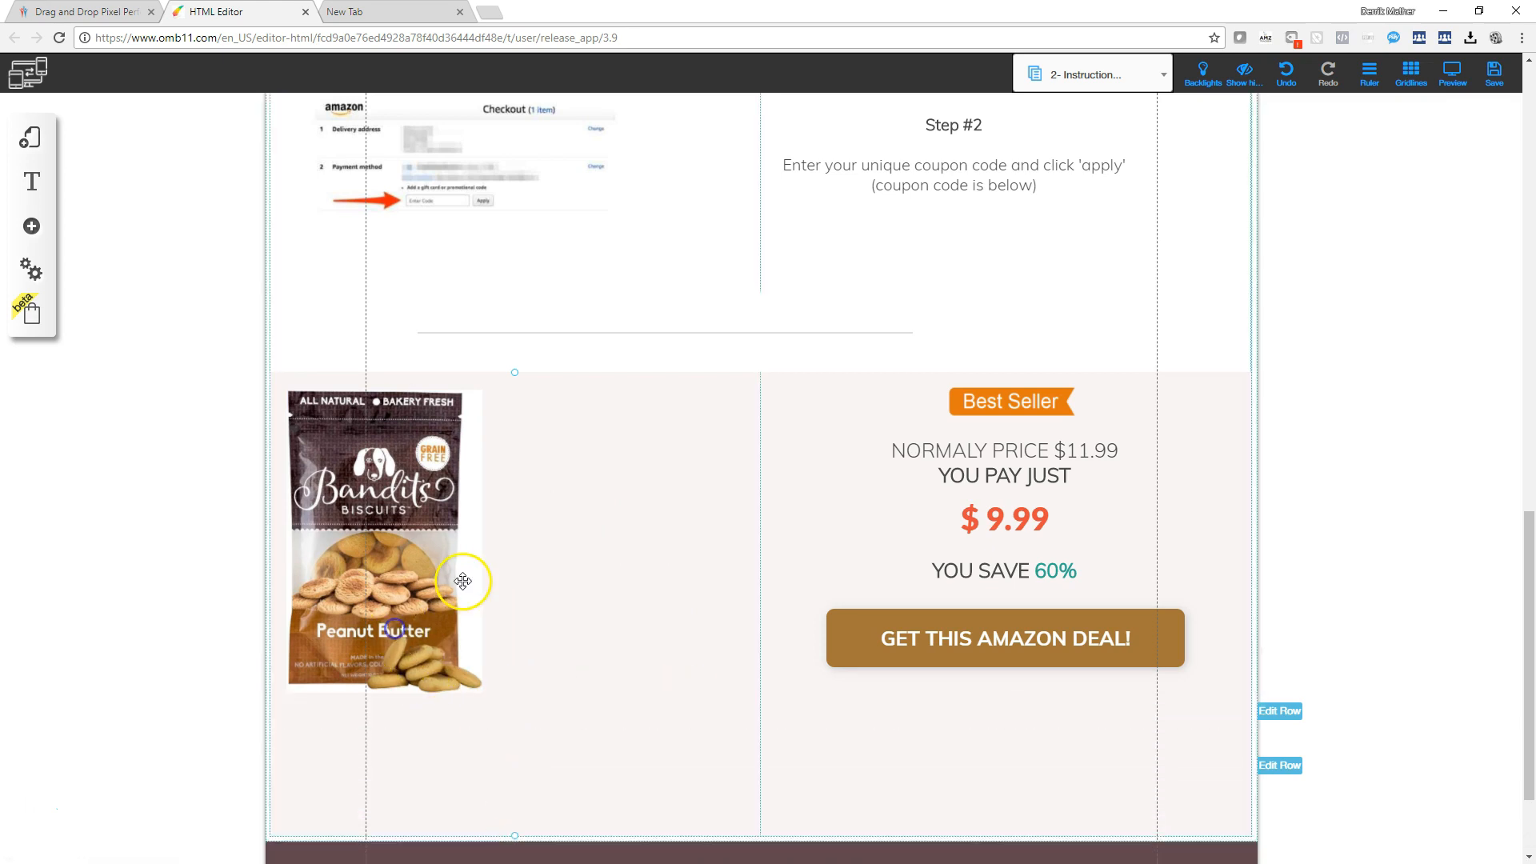
drag(463, 581, 550, 565)
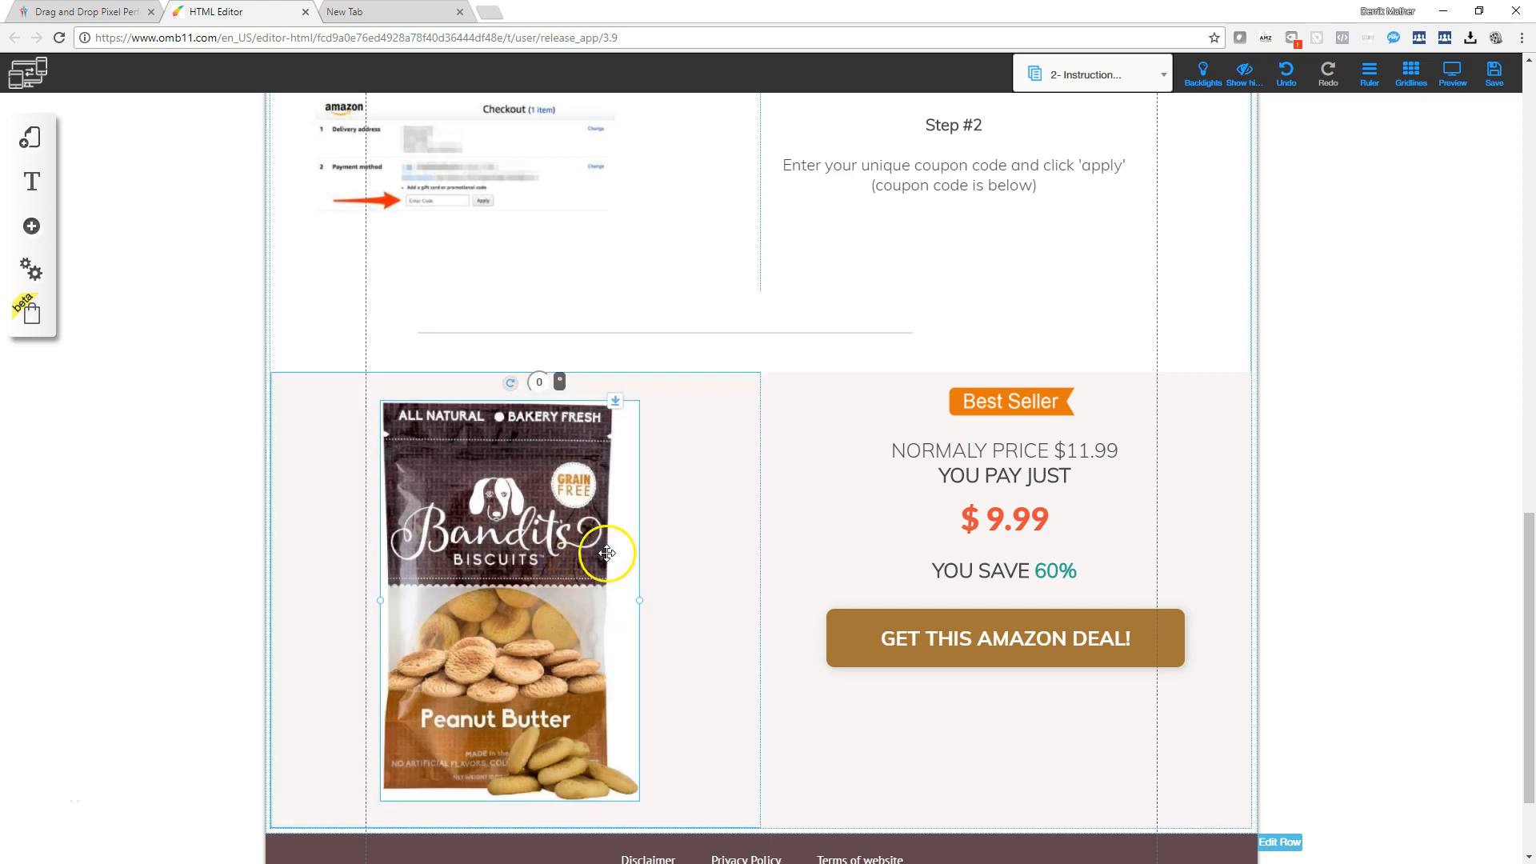
Step: Change the normal price in the Best Seller pricing text beside the product image to $13.25
scroll(607, 552, down, 2)
scroll(607, 541, up, 2)
click(992, 522)
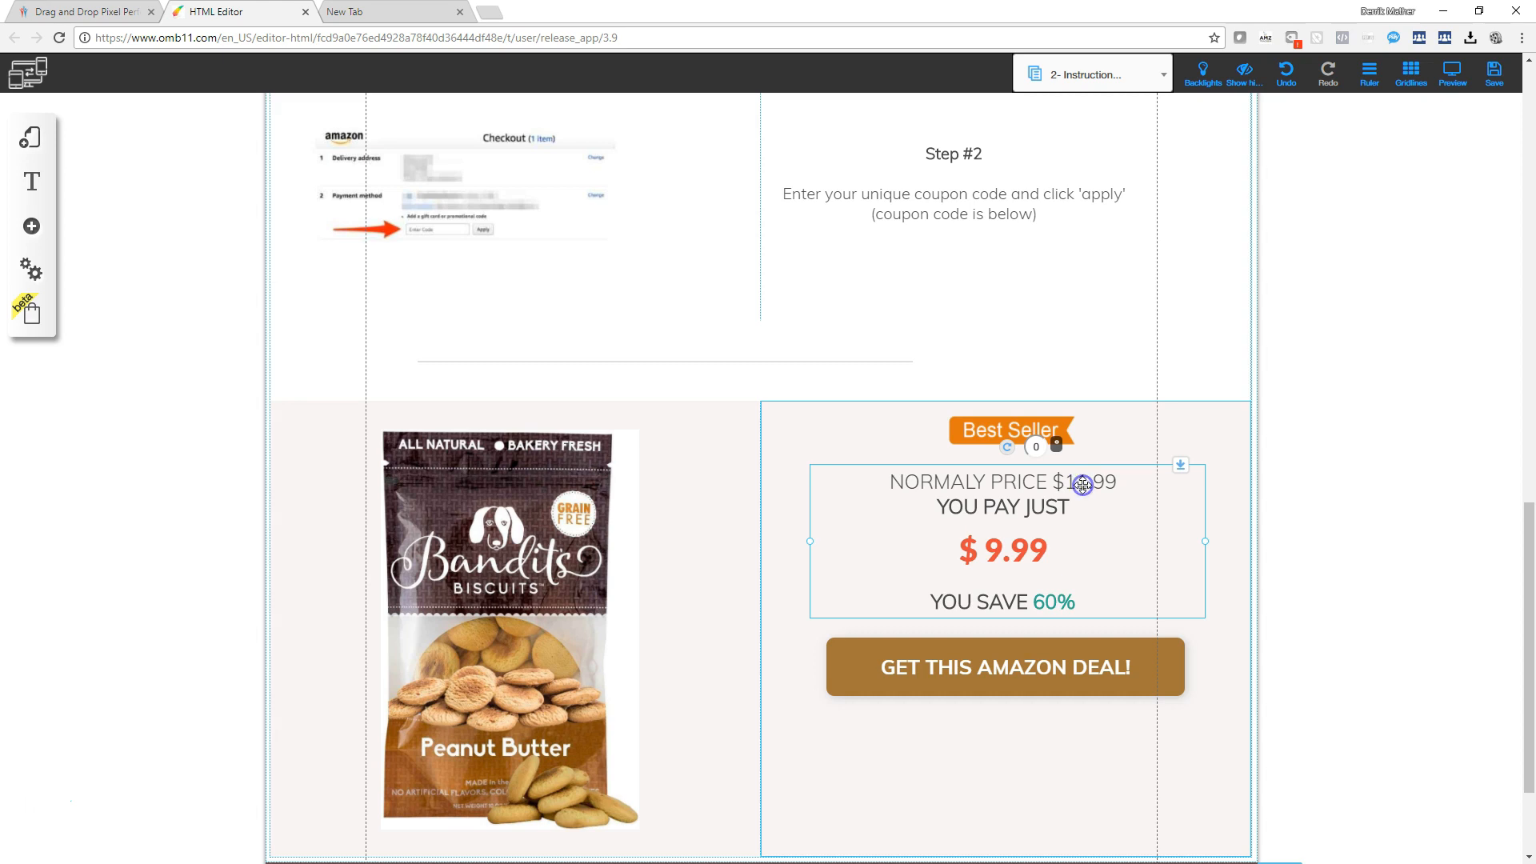
double_click(1082, 485)
click(1084, 485)
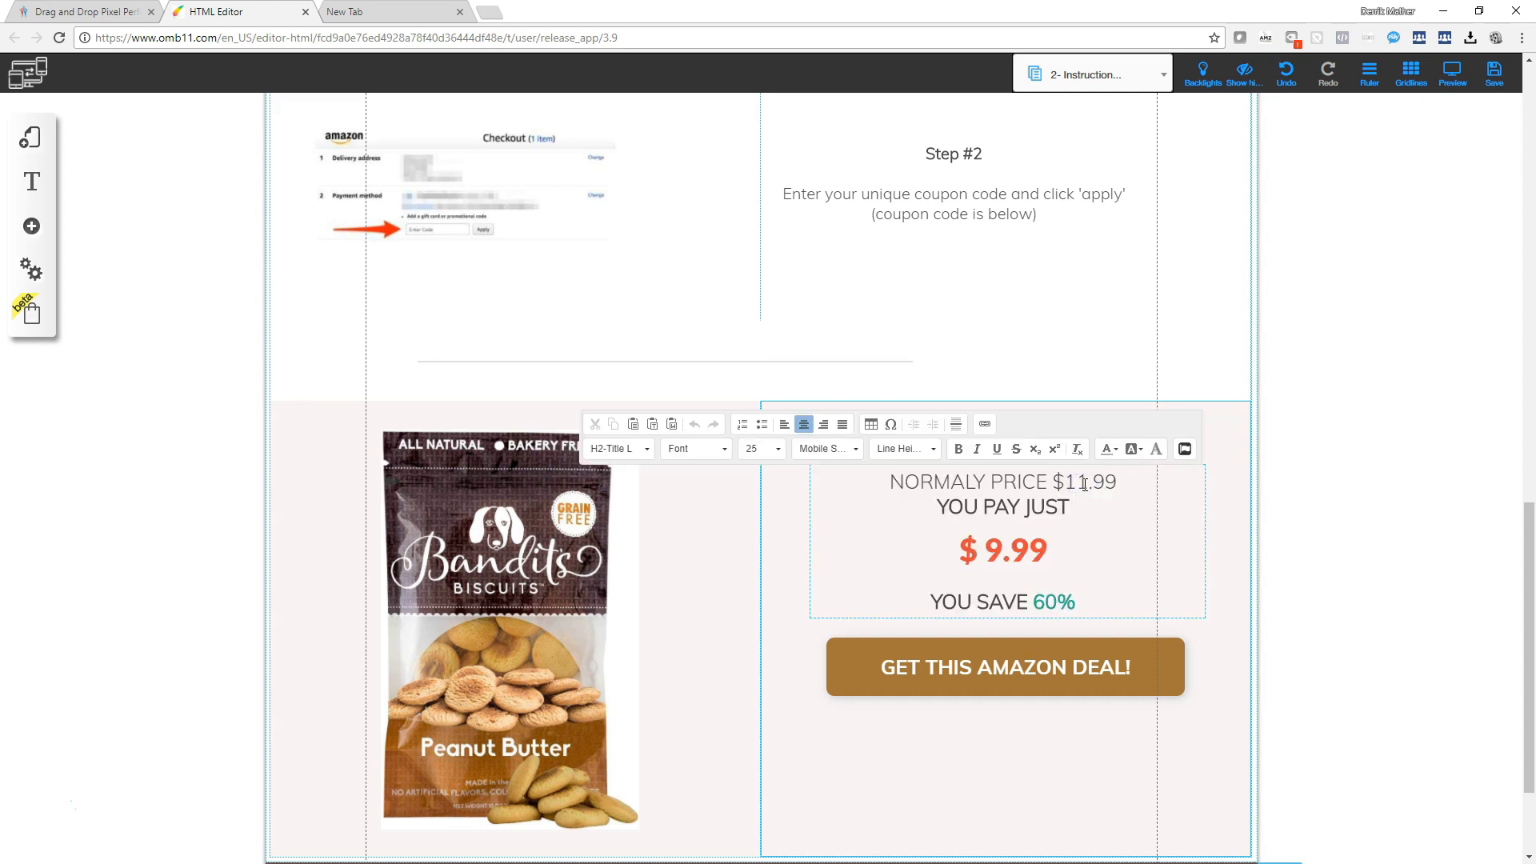
key(BackSpace)
key(BackSpace)
text(13)
key(BackSpace)
key(BackSpace)
text(25)
Step: Set the red sale price below "YOU PAY JUST" to $7.95
click(1003, 554)
key(BackSpace)
text(7)
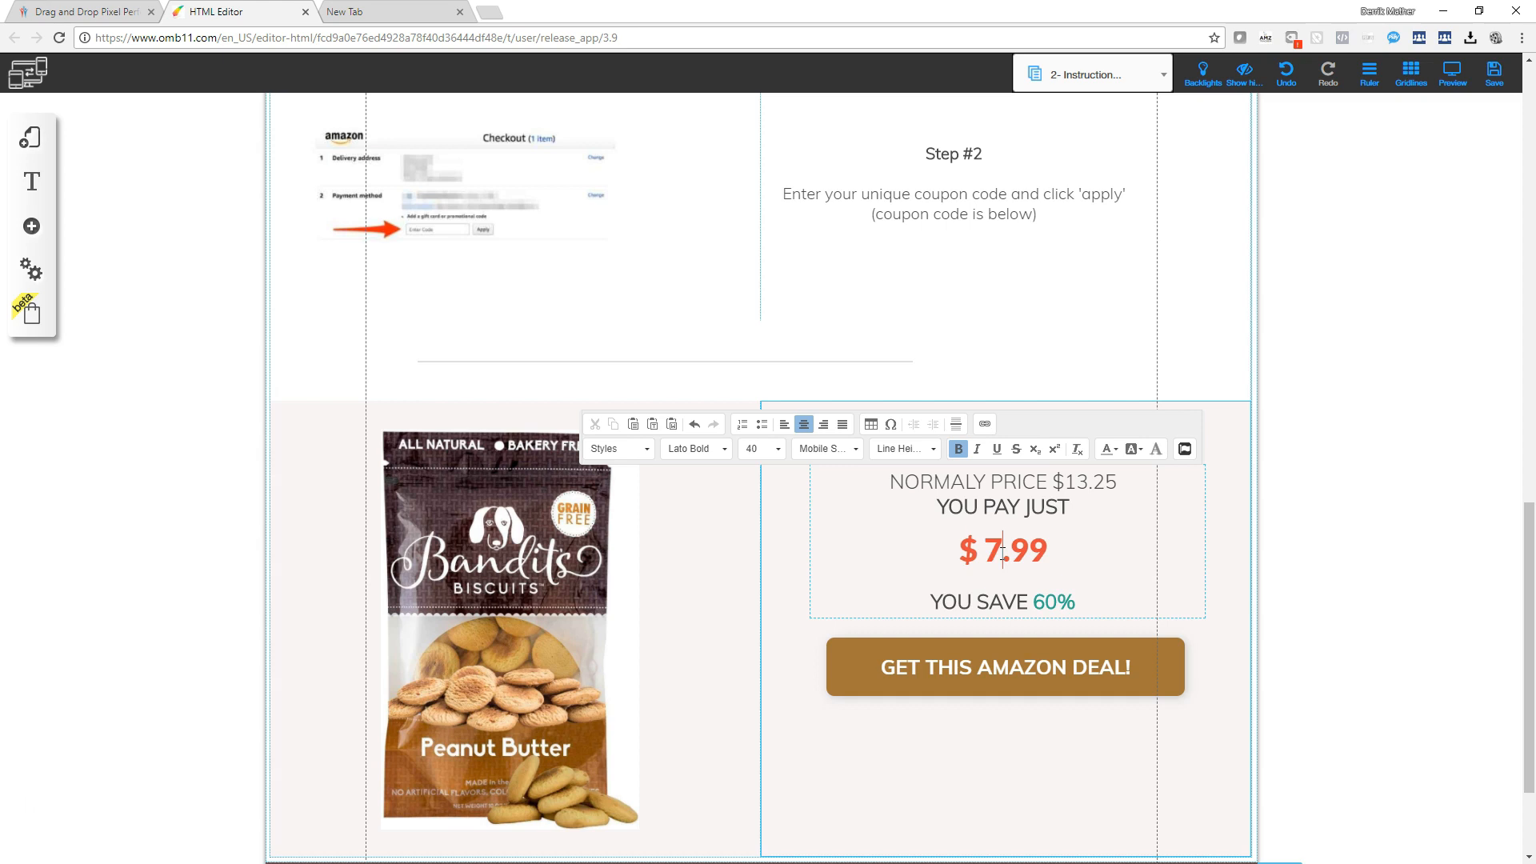
key(BackSpace)
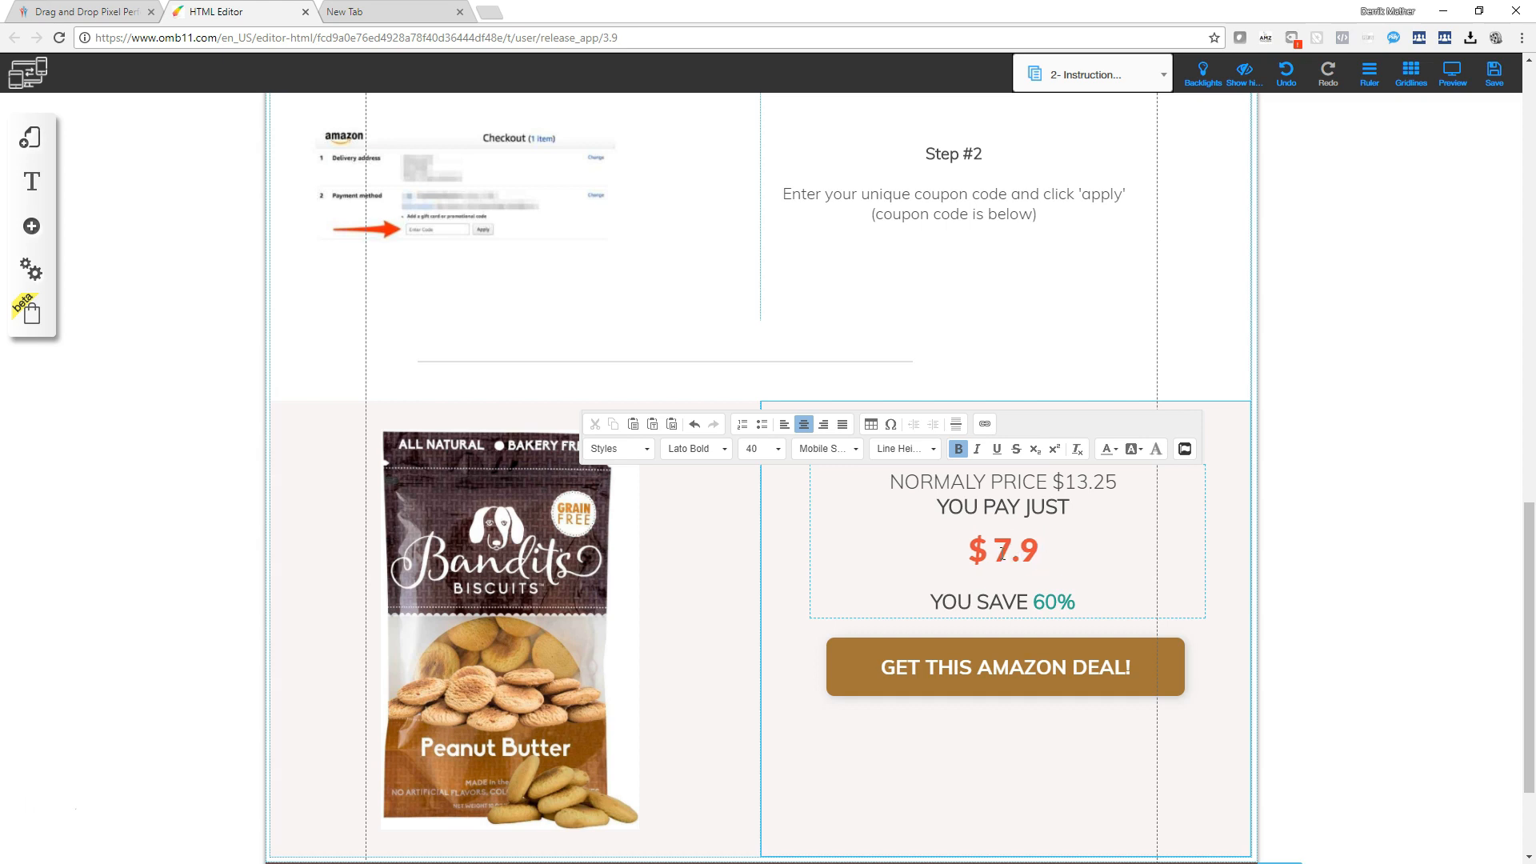
text(5)
Step: Change the "YOU SAVE" percentage to 40% and color it Dark Cyan
click(1042, 601)
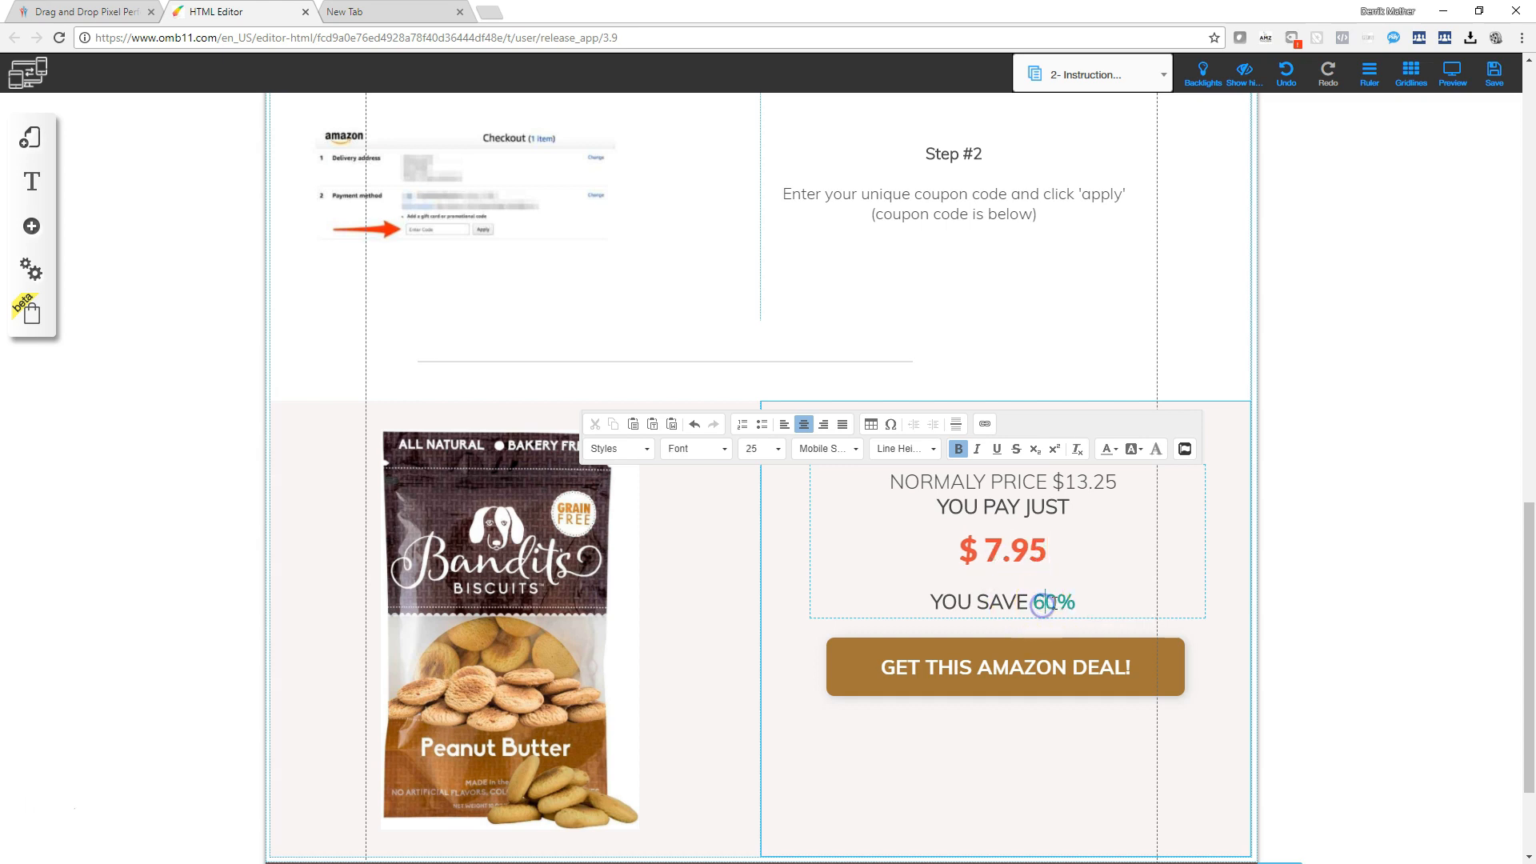
key(BackSpace)
key(BackSpace)
text(40)
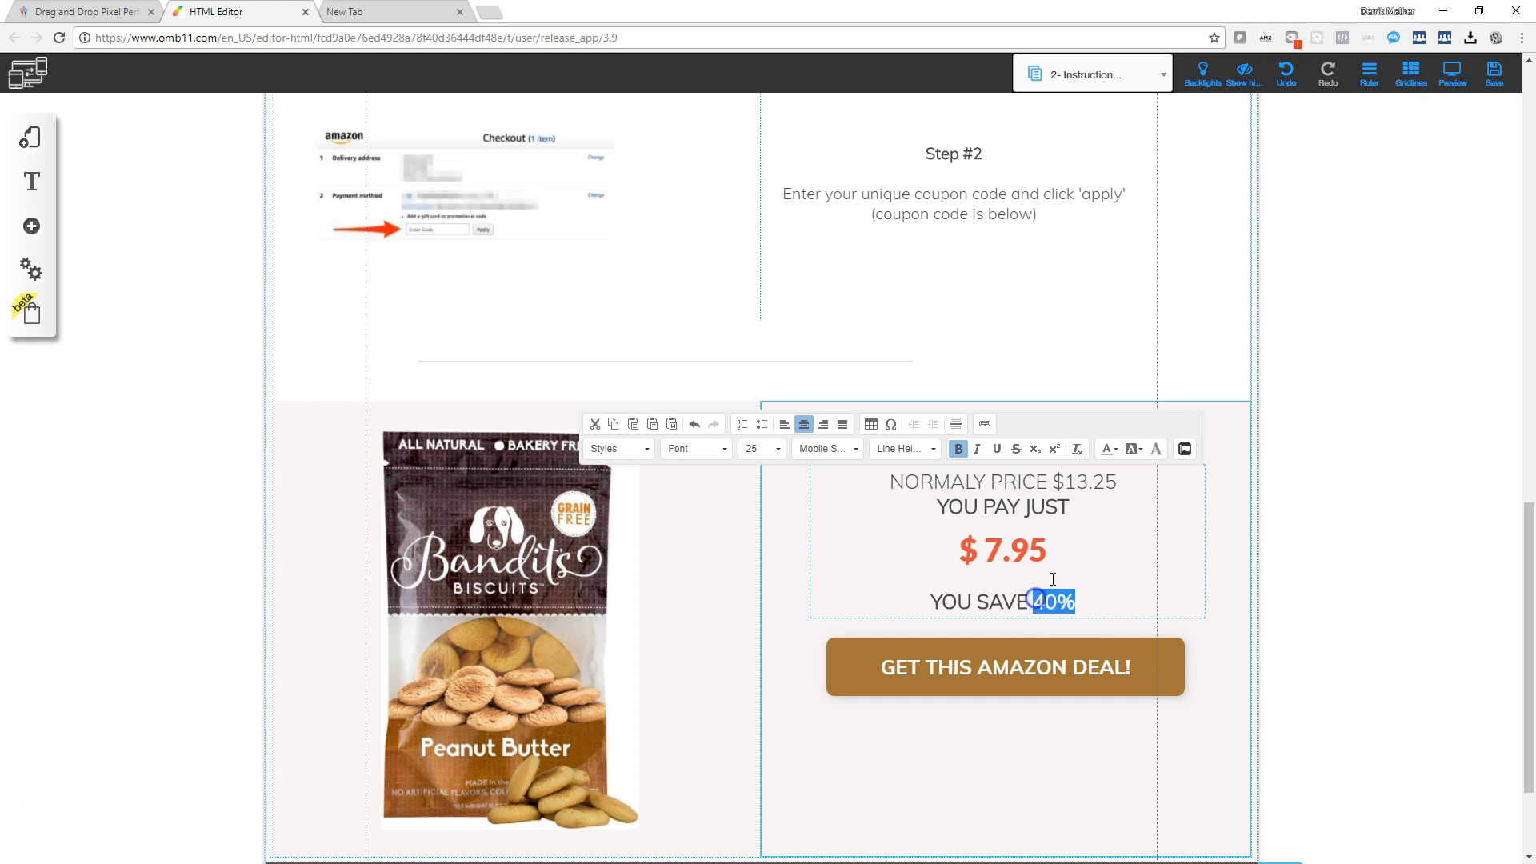
click(1111, 449)
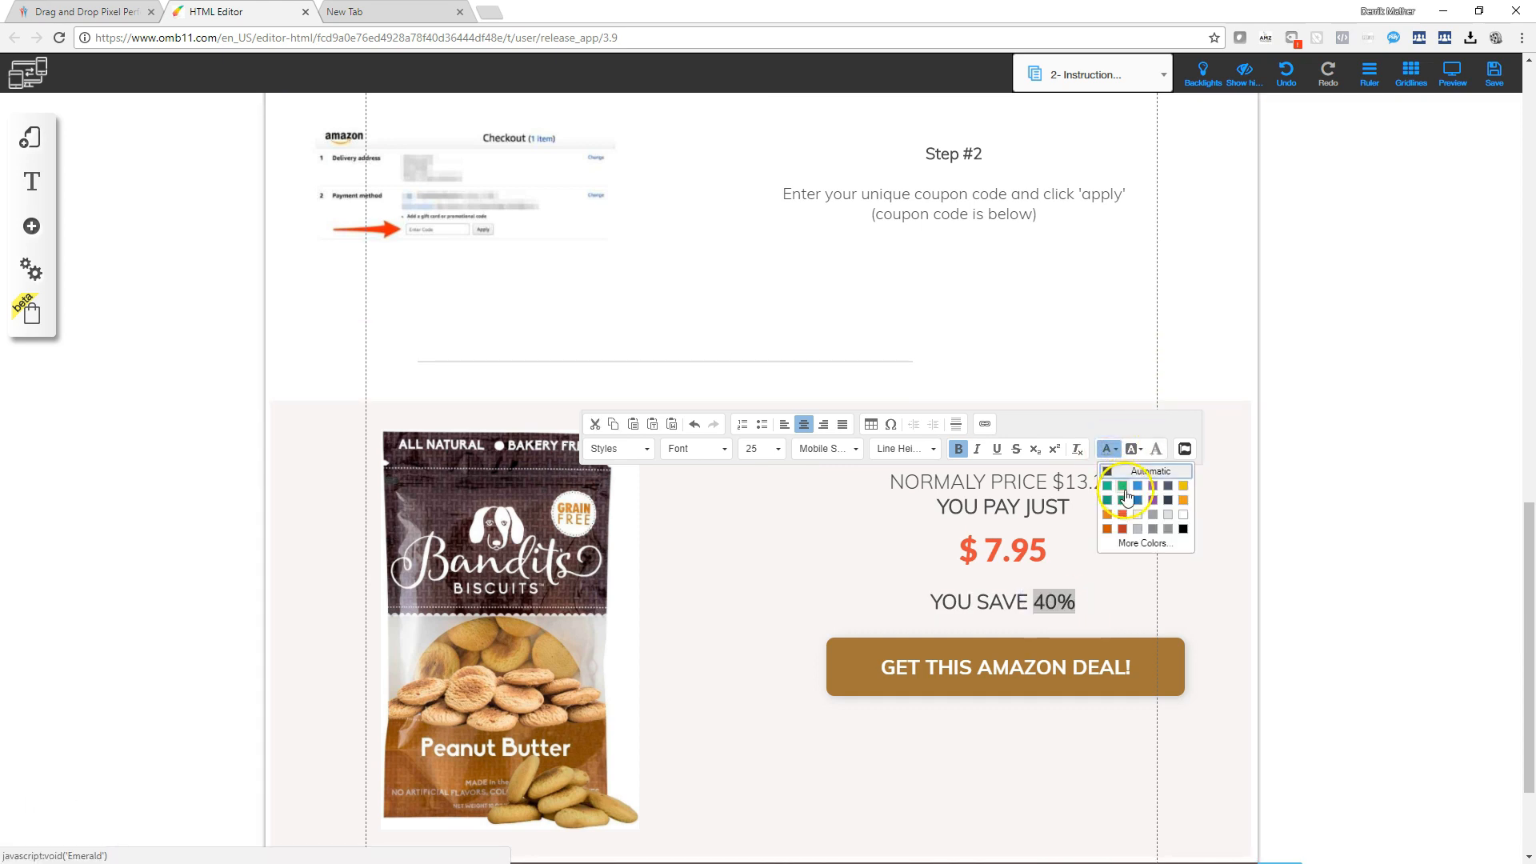
click(1107, 499)
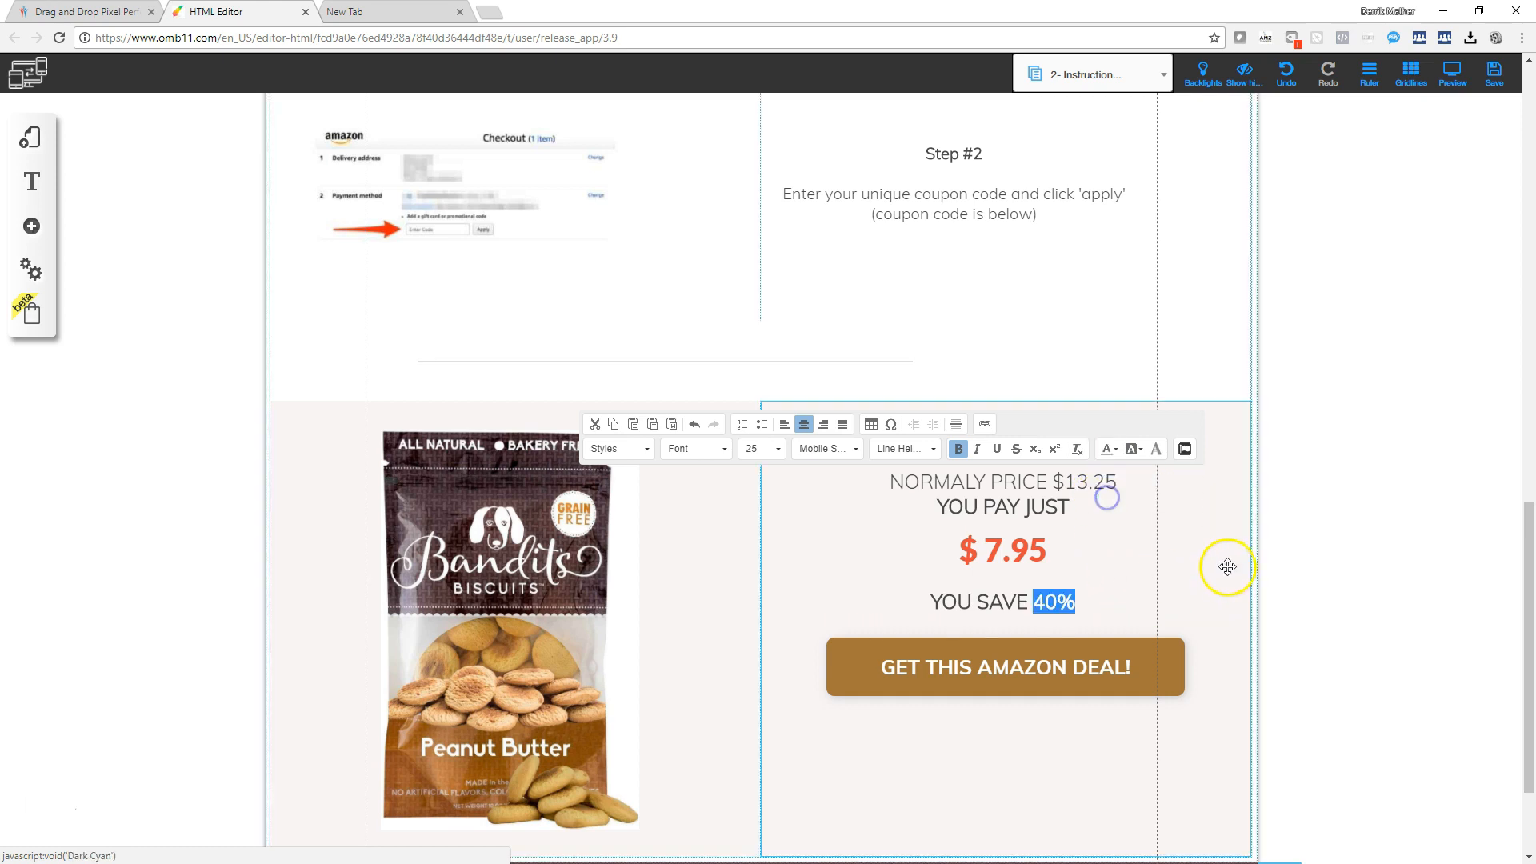
click(1317, 569)
Step: Open the link action of the "GET THIS AMAZON DEAL!" button and copy the address of the Amazon storefront search for peanut butter dog treats
click(979, 652)
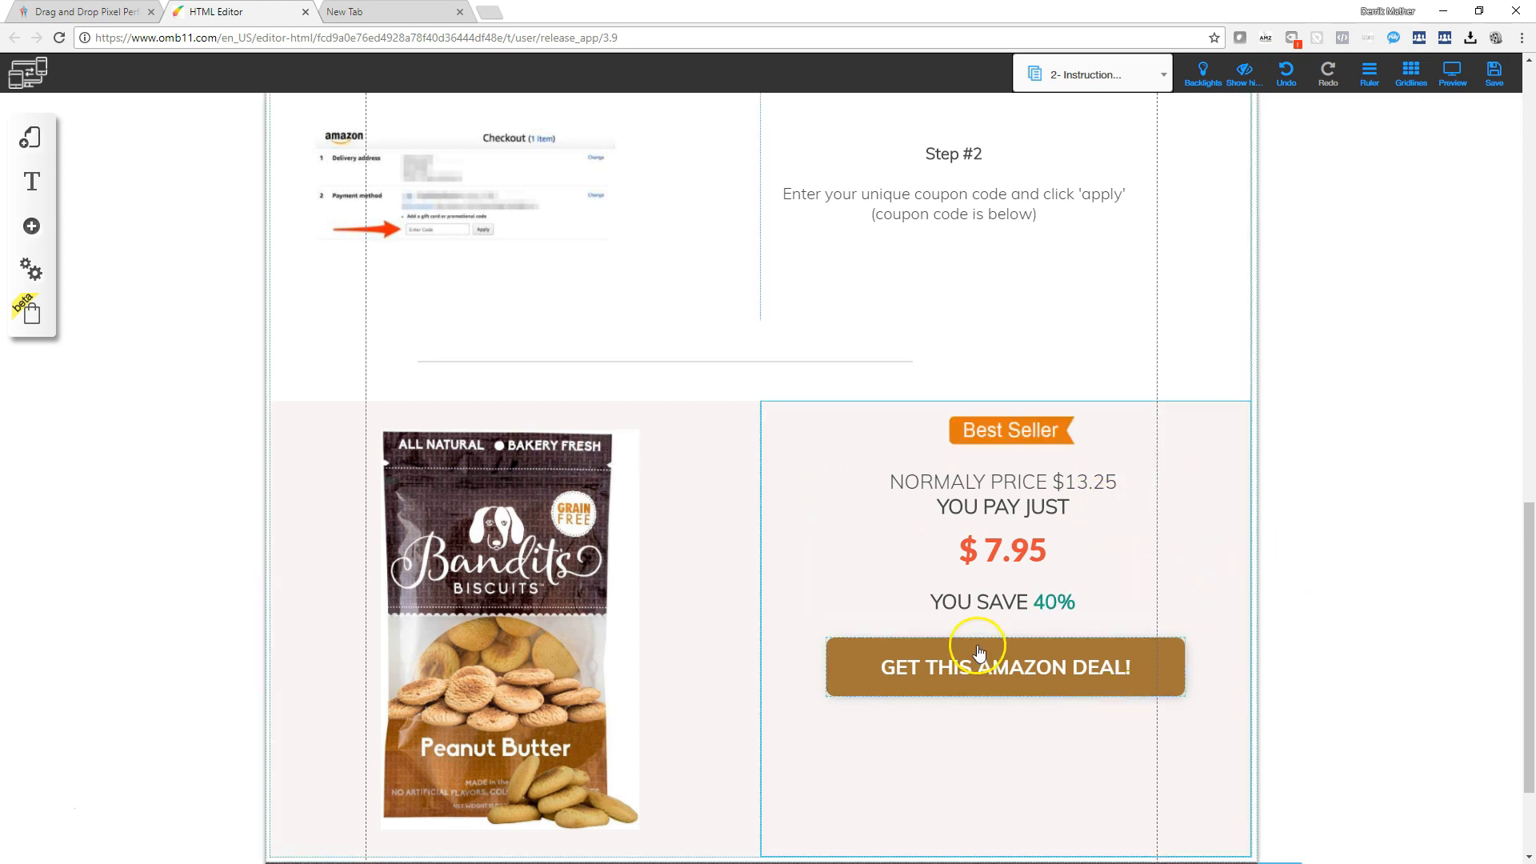
scroll(860, 640, down, 2)
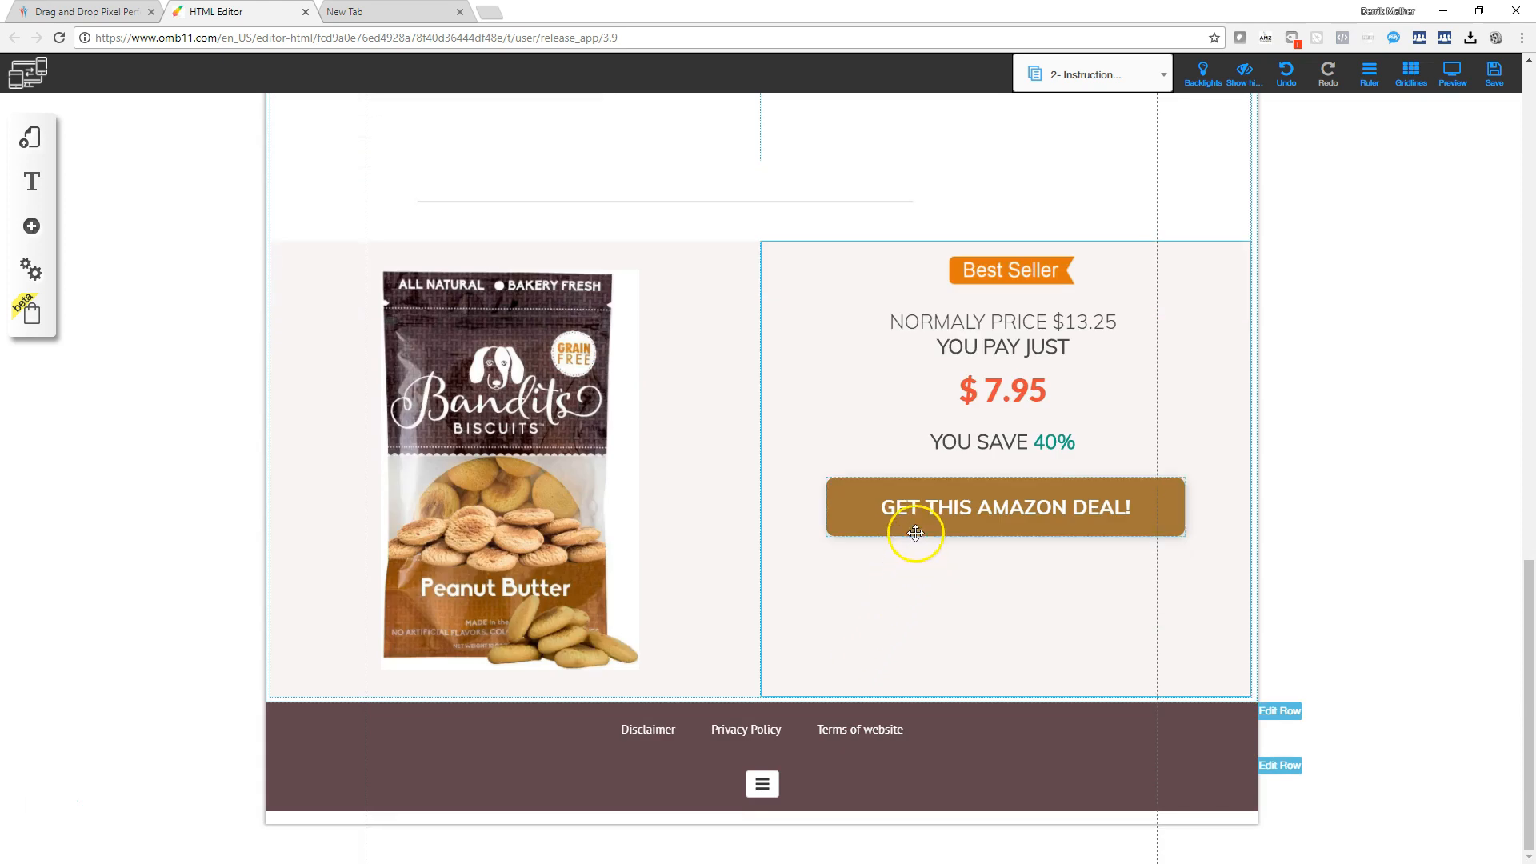
click(927, 509)
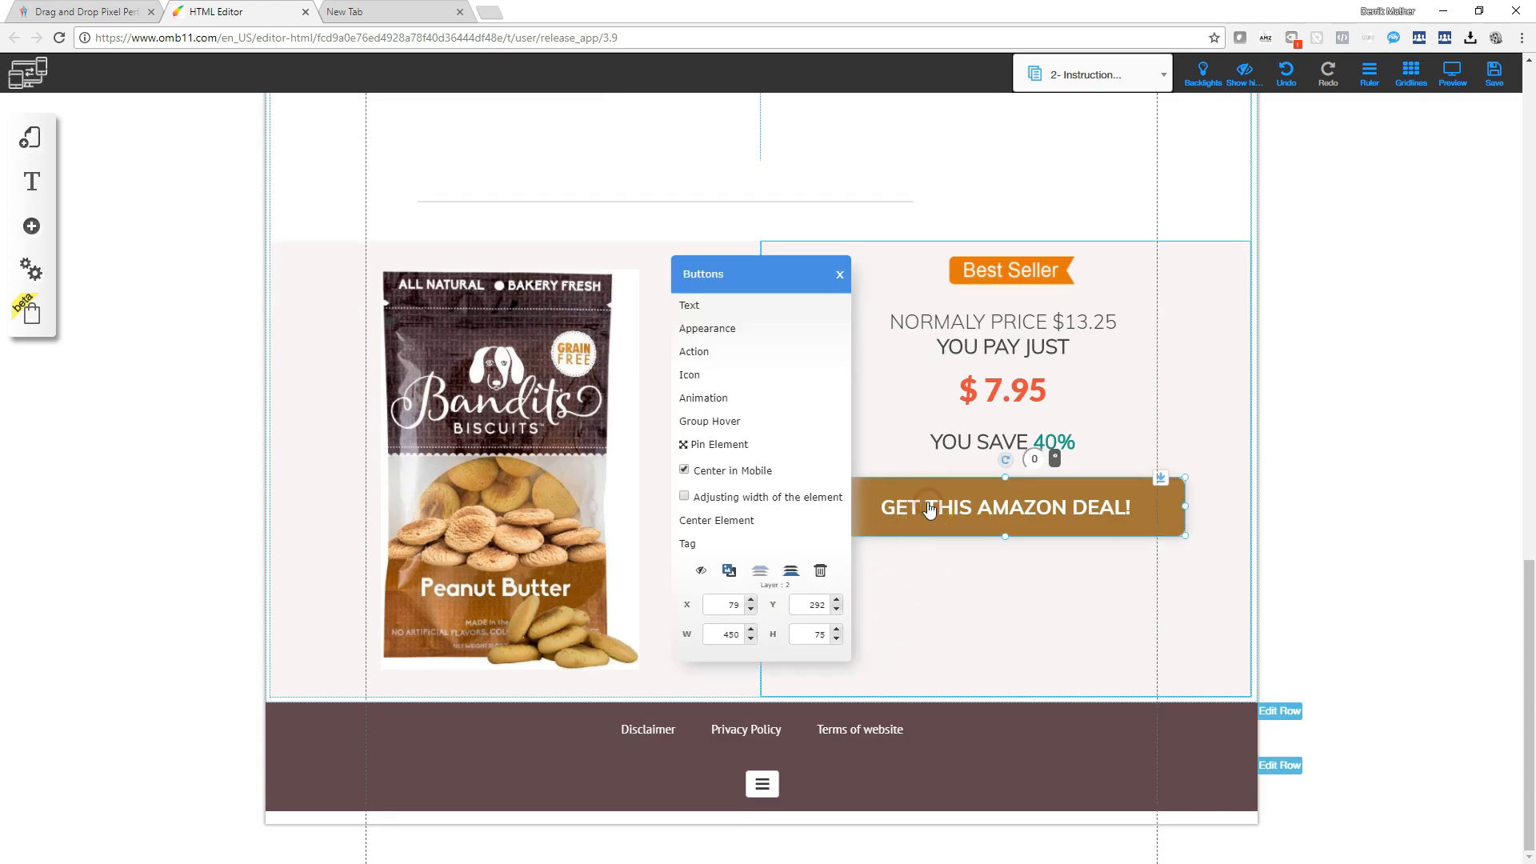
click(693, 360)
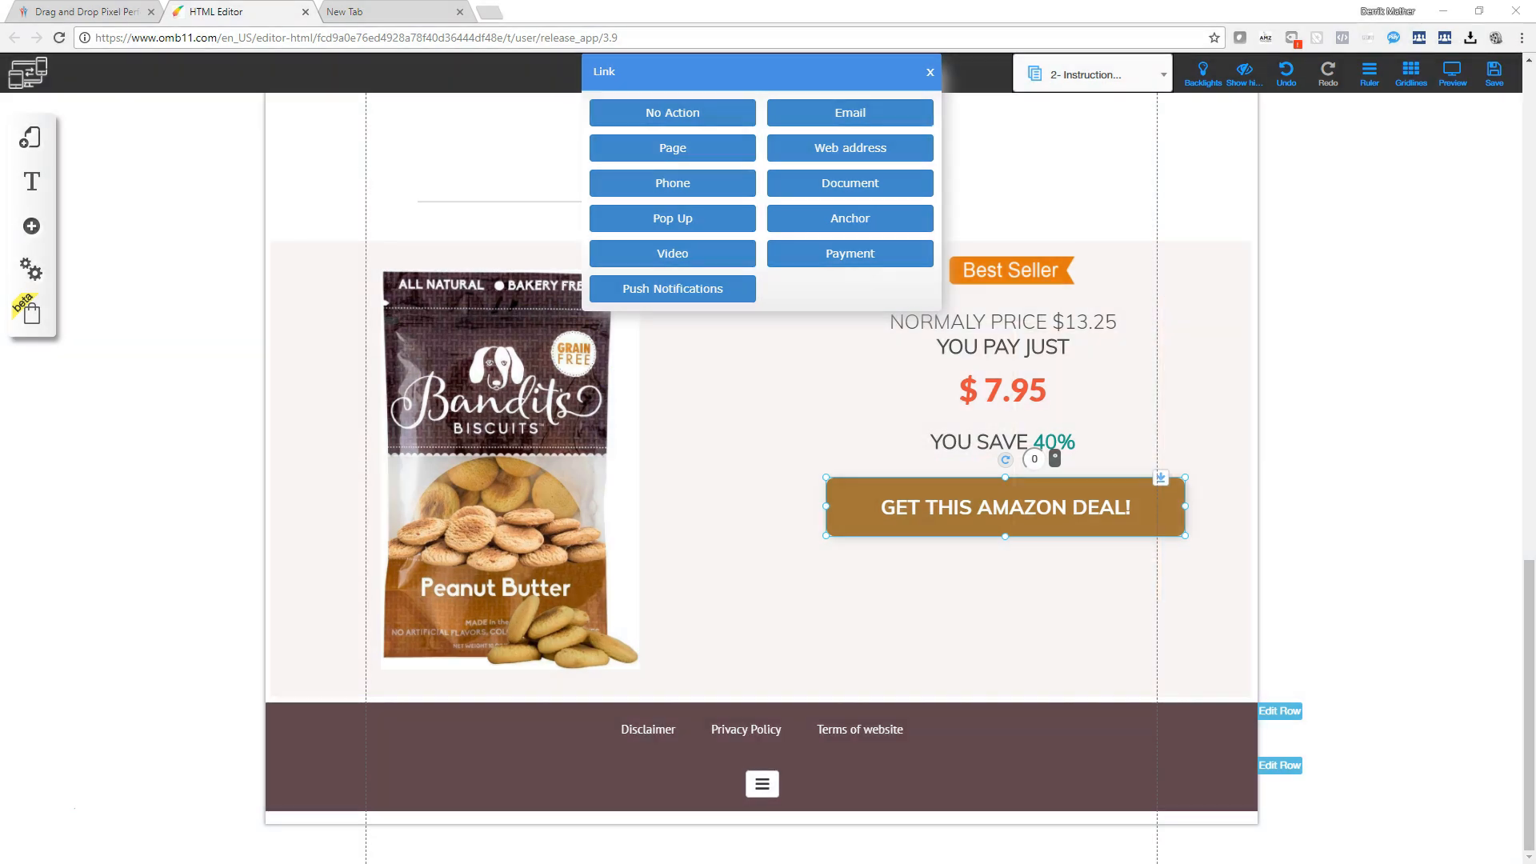
drag(0, 35, 369, 3)
click(357, 37)
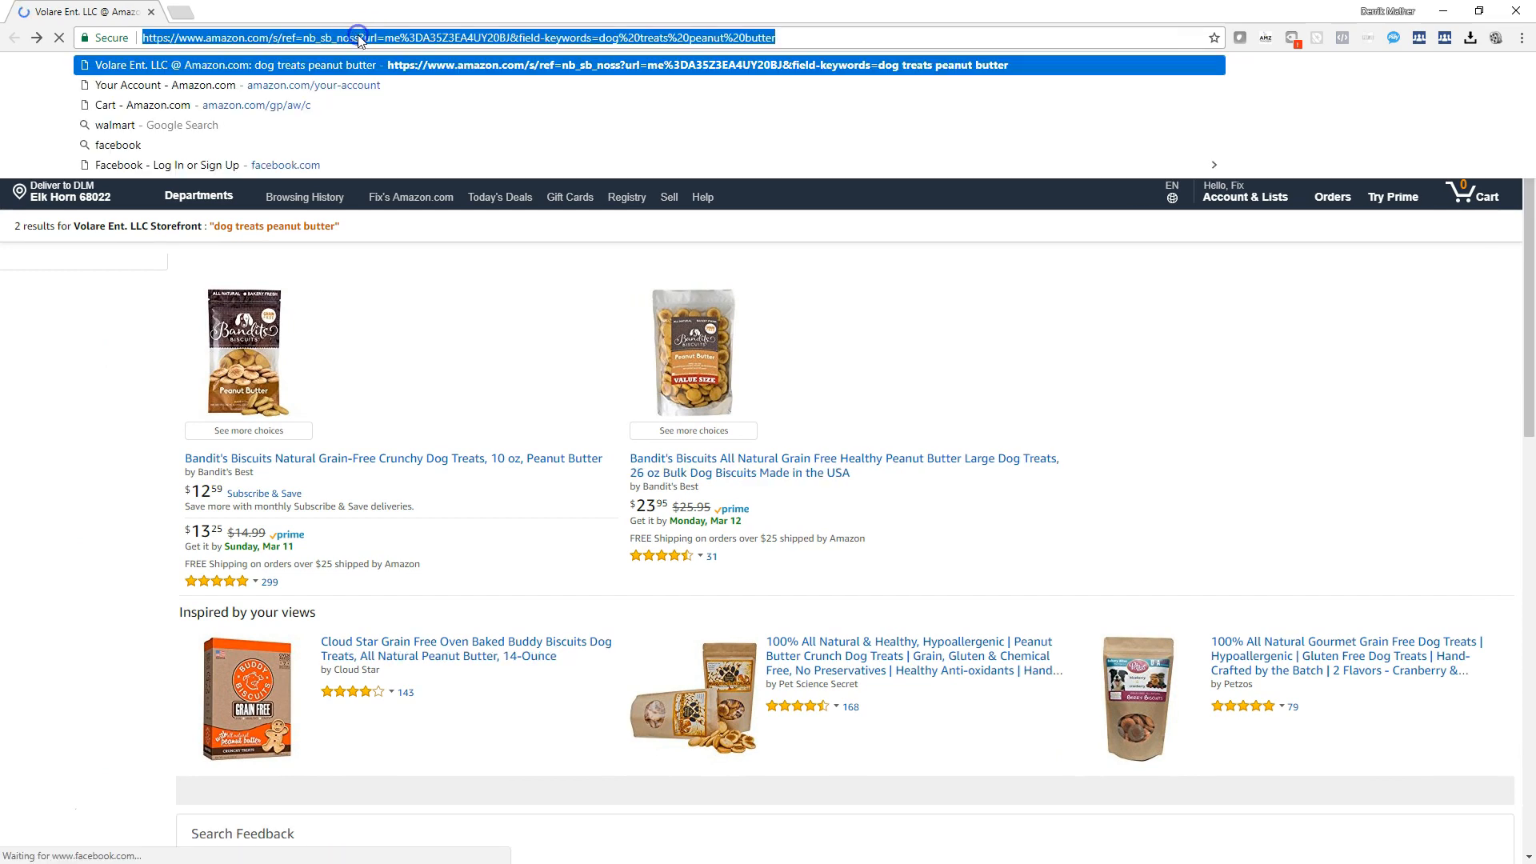
drag(1298, 10, 211, 39)
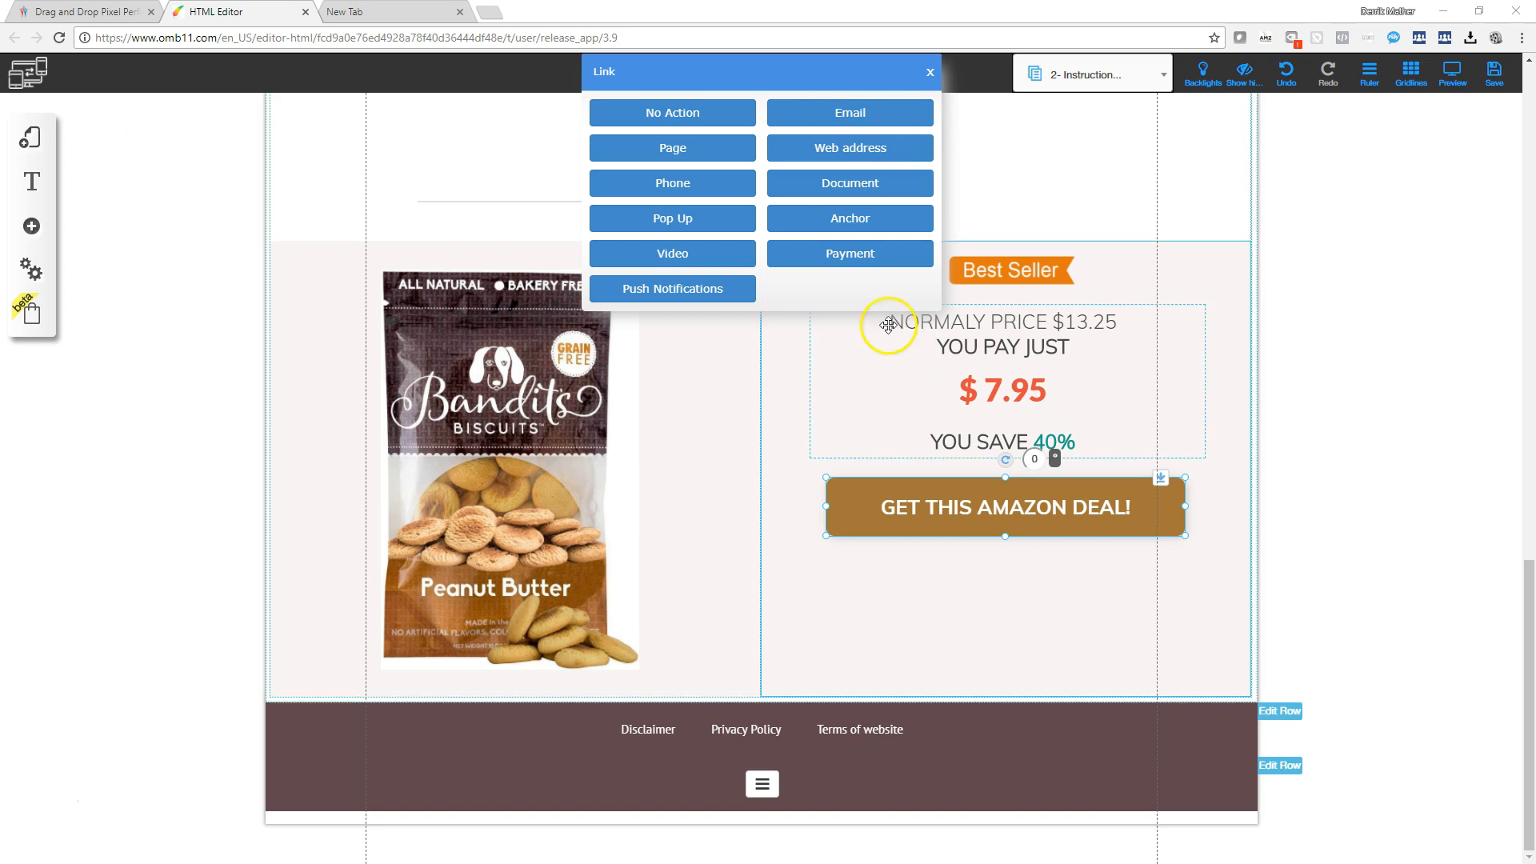
Step: Link the "GET THIS AMAZON DEAL!" button to the copied Amazon web address, opening in the same tab
click(839, 149)
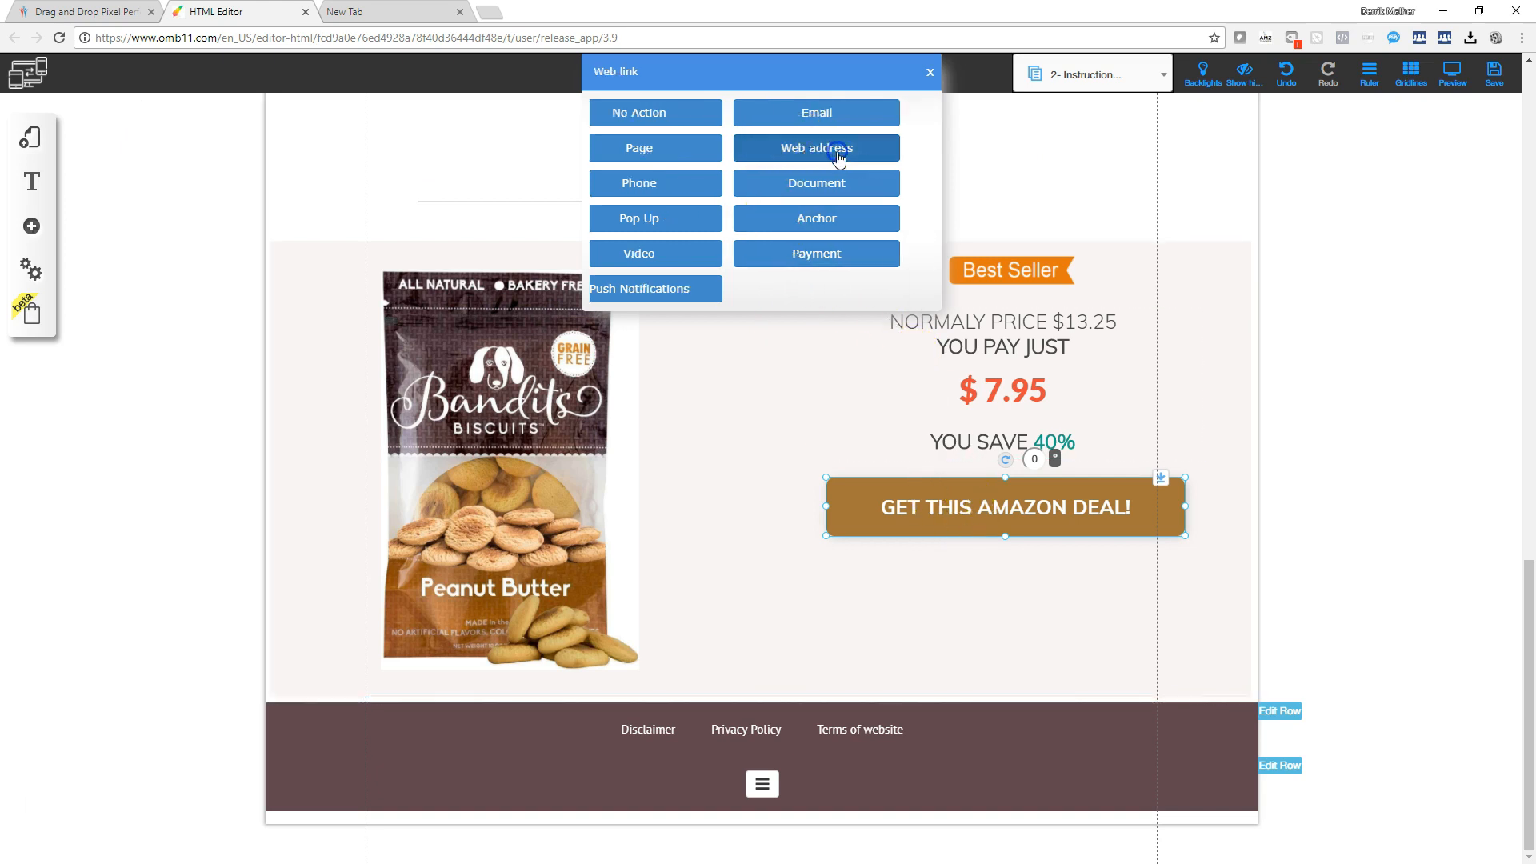
click(687, 158)
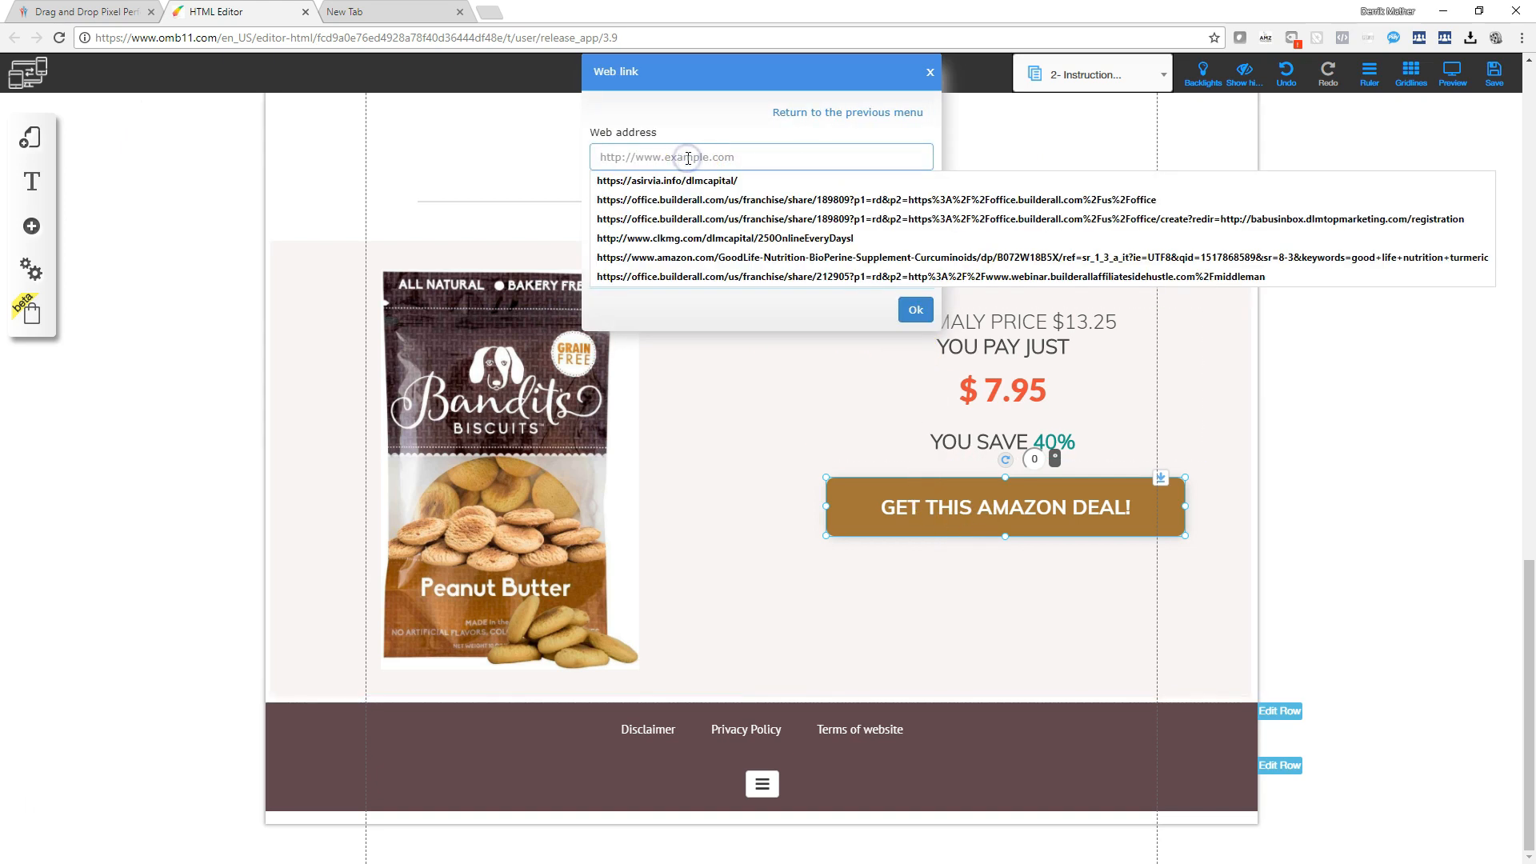
key(ctrl+v)
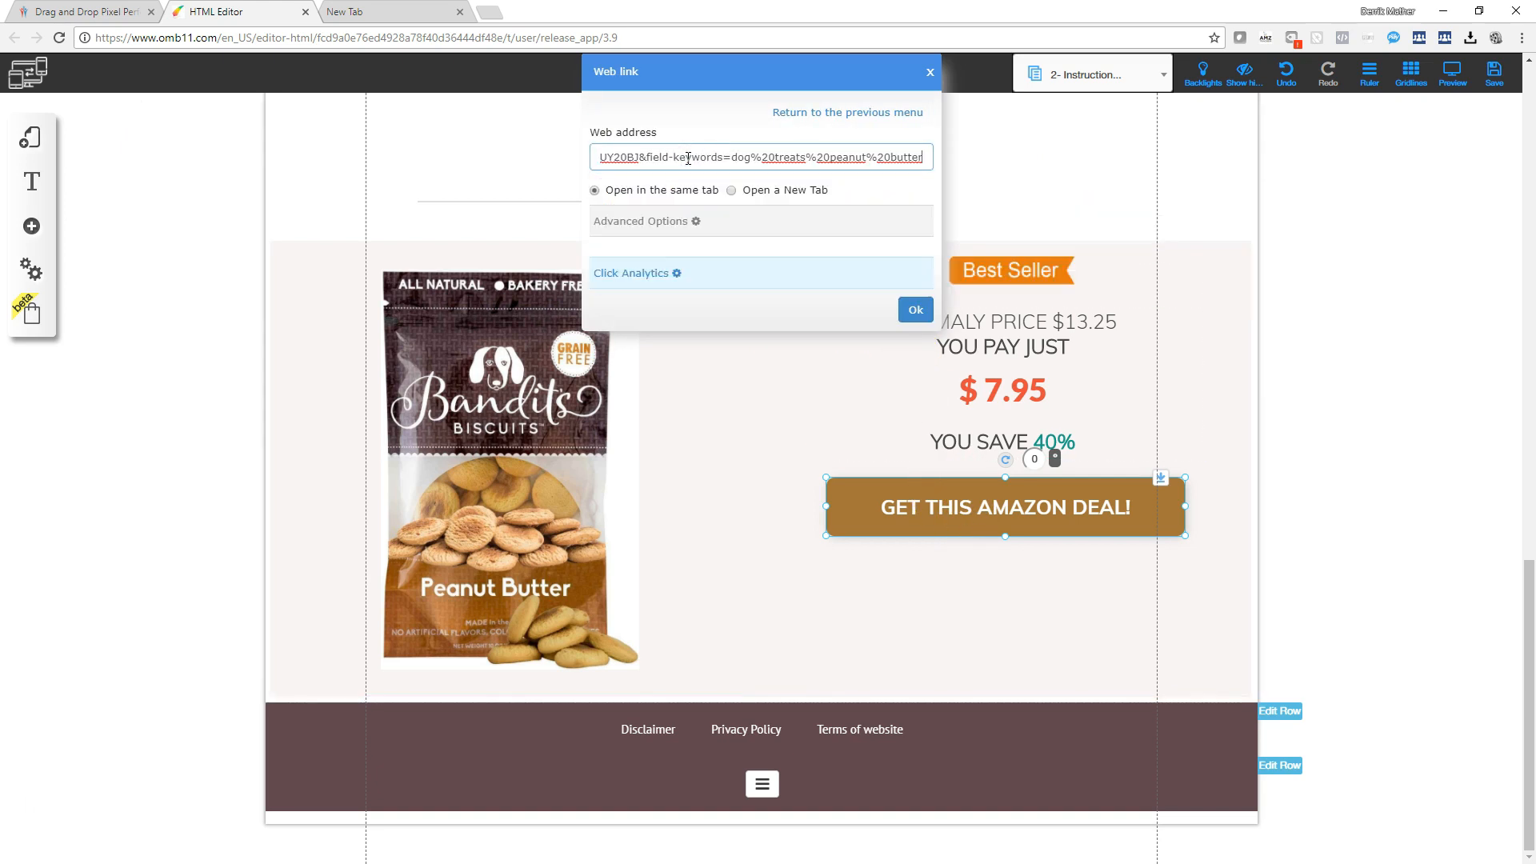
click(916, 312)
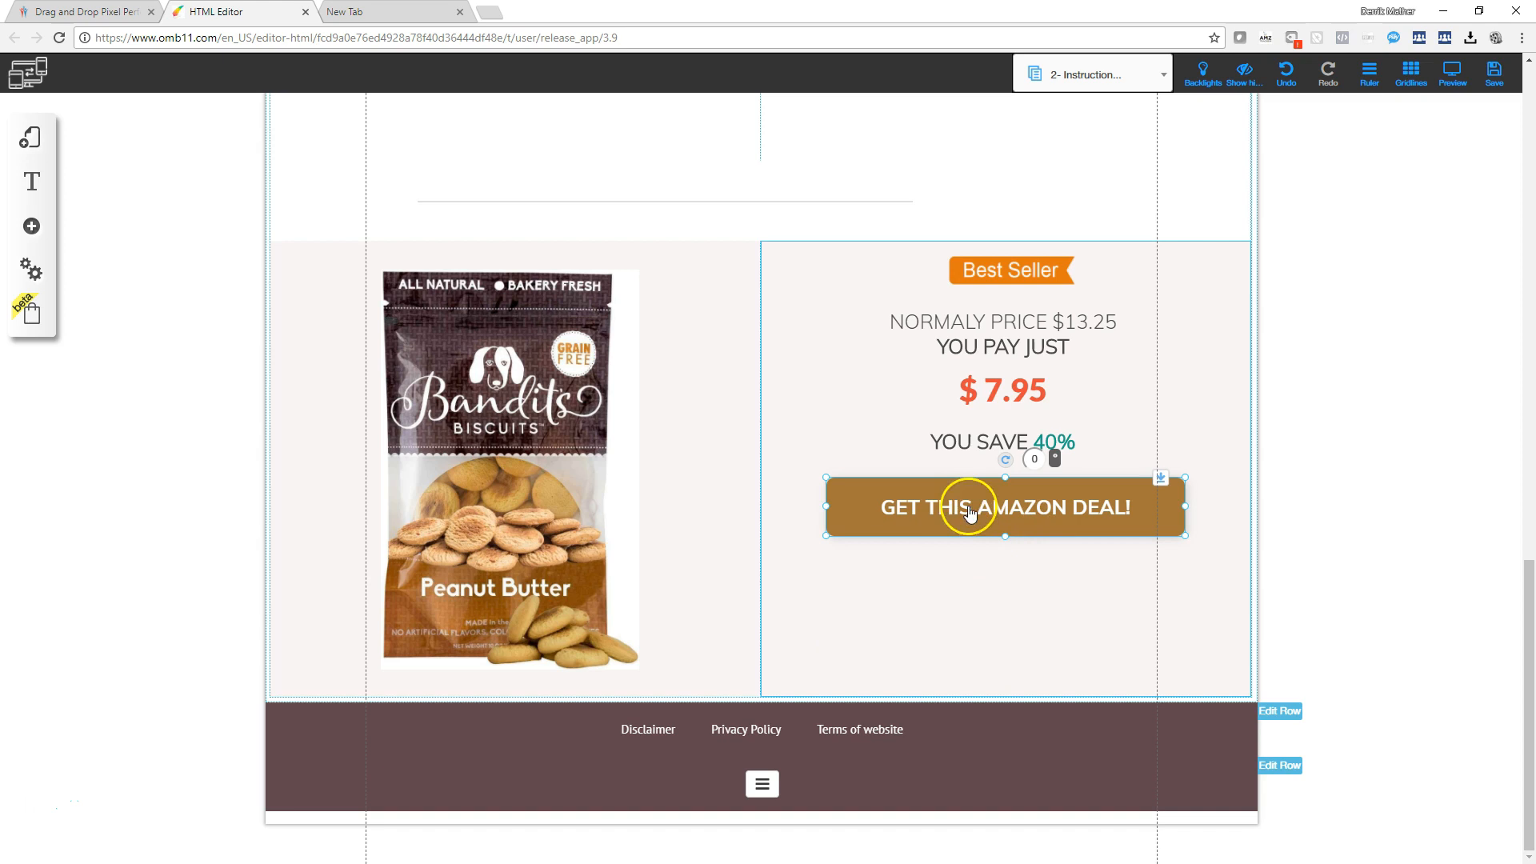
Step: Look over the finished instructions page and switch to the Disclaimer page to check its text
scroll(846, 547, up, 8)
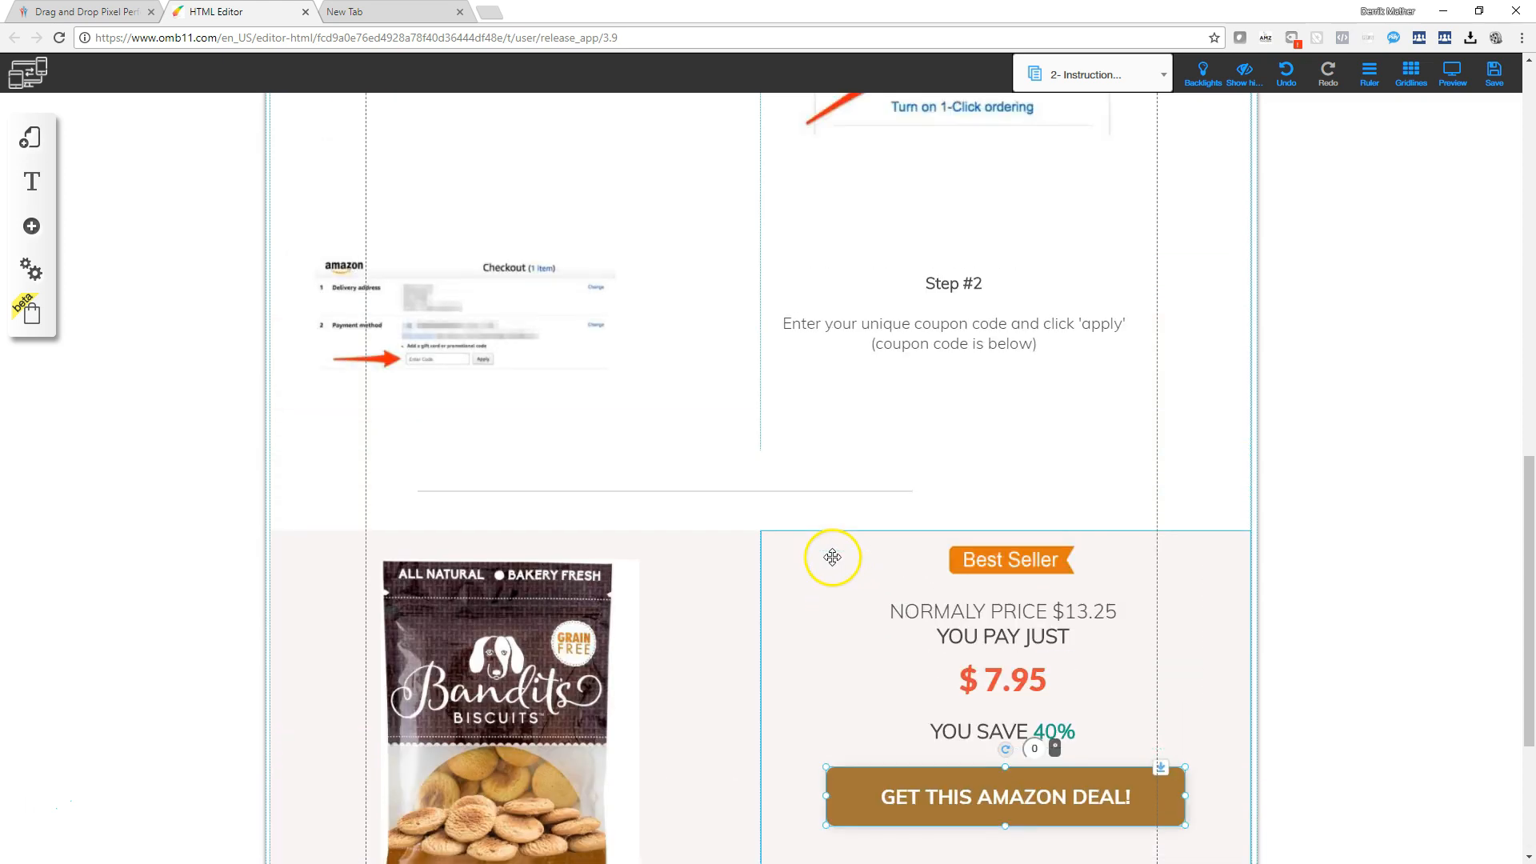
scroll(833, 571, up, 9)
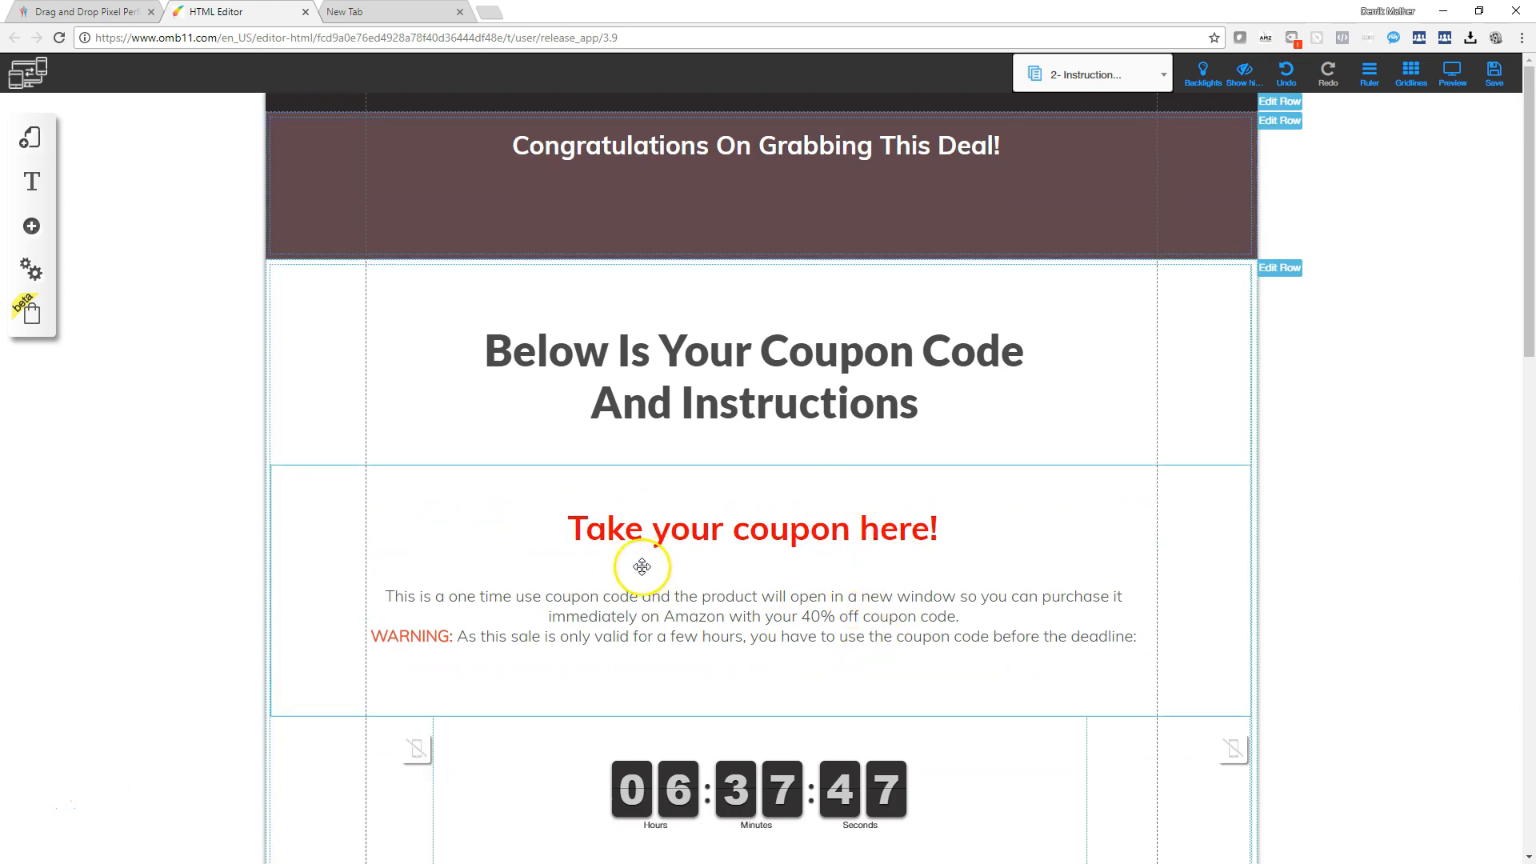
click(32, 806)
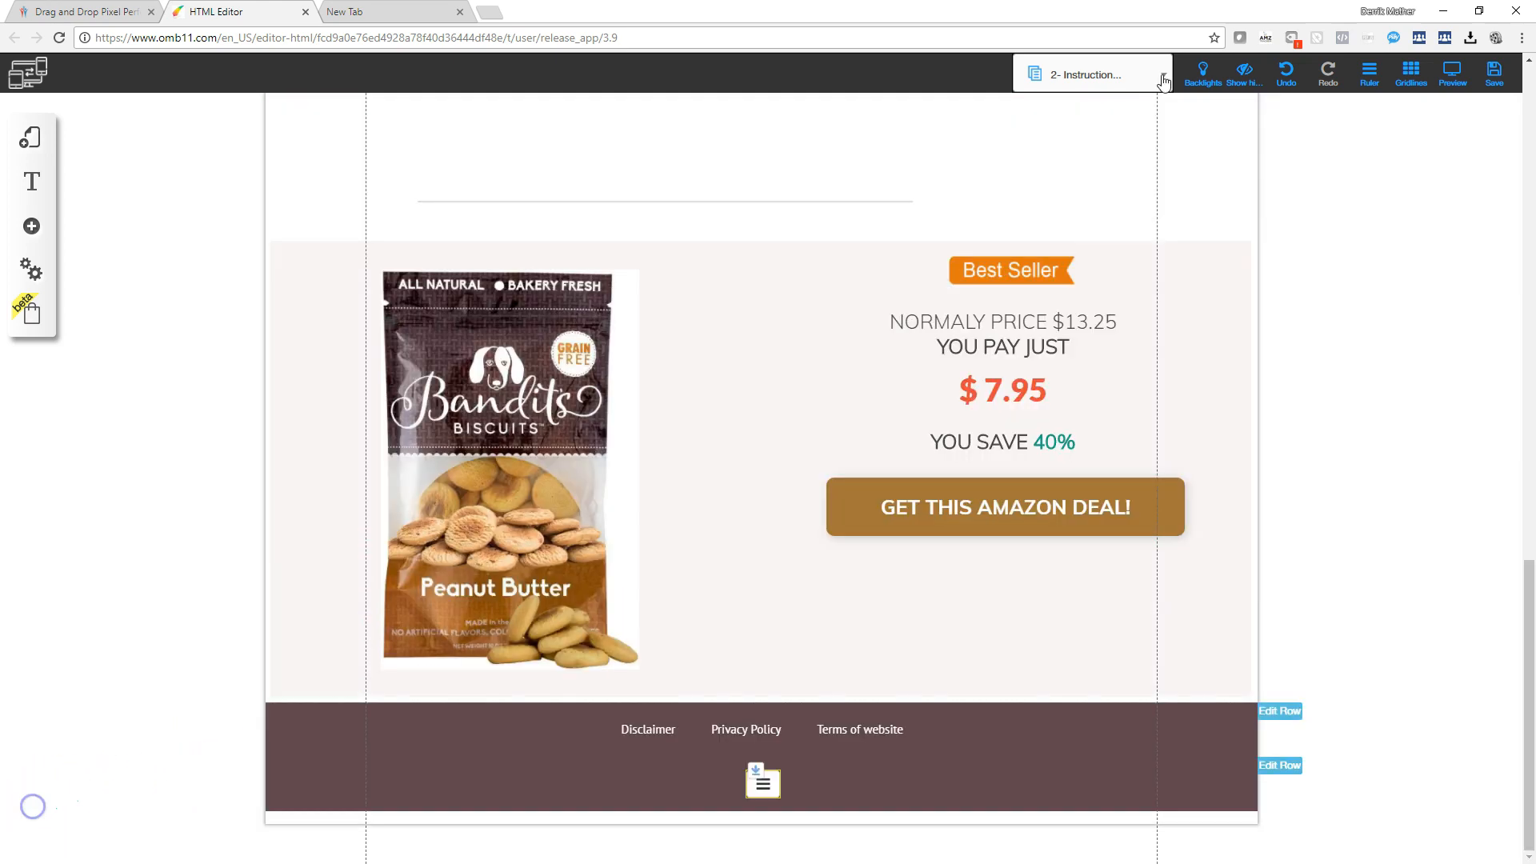
click(632, 732)
click(1162, 76)
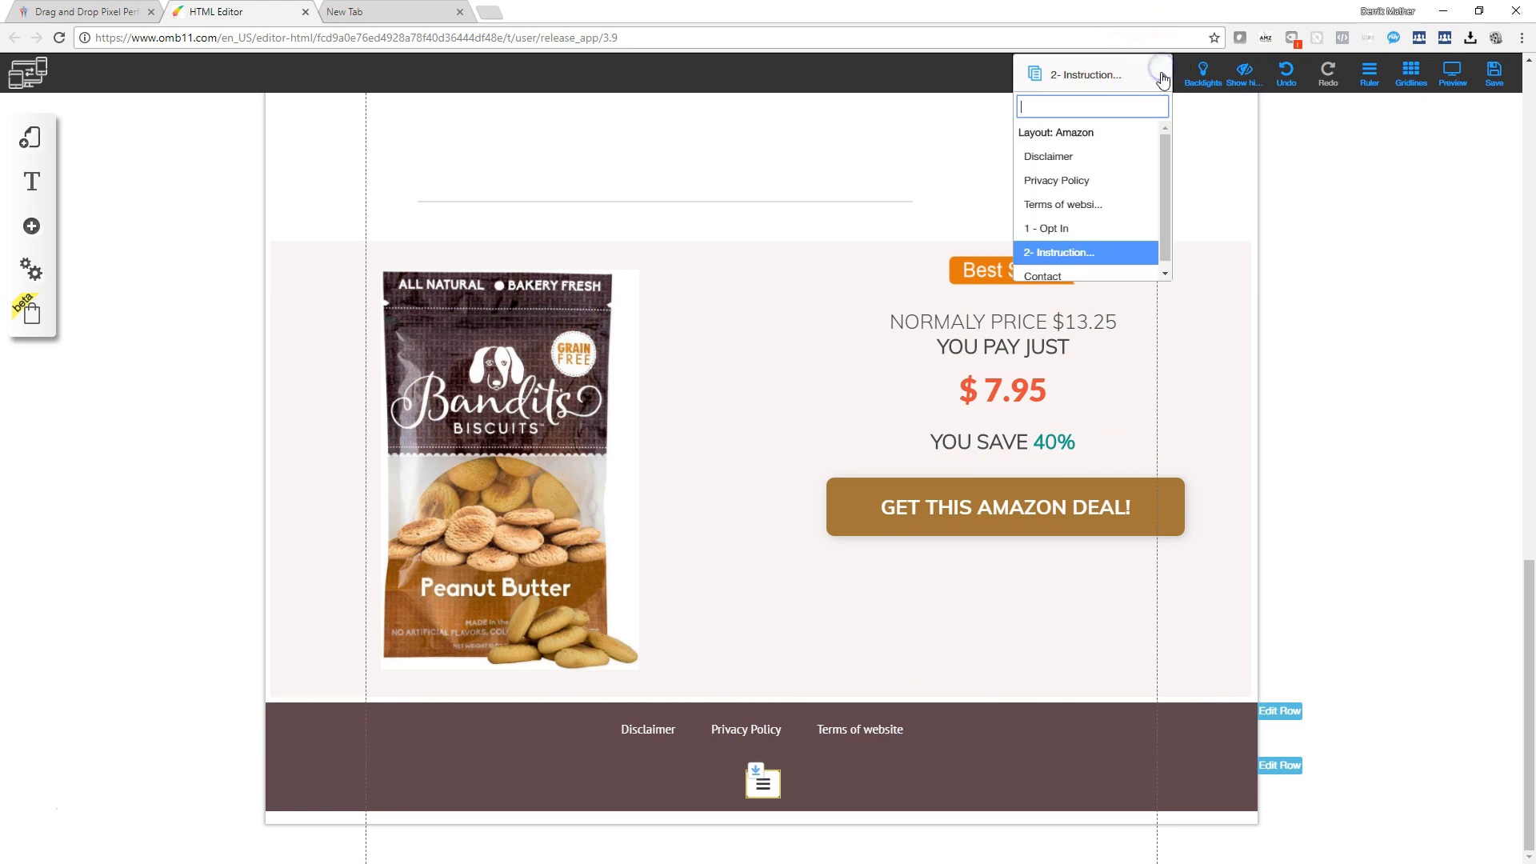
click(1046, 166)
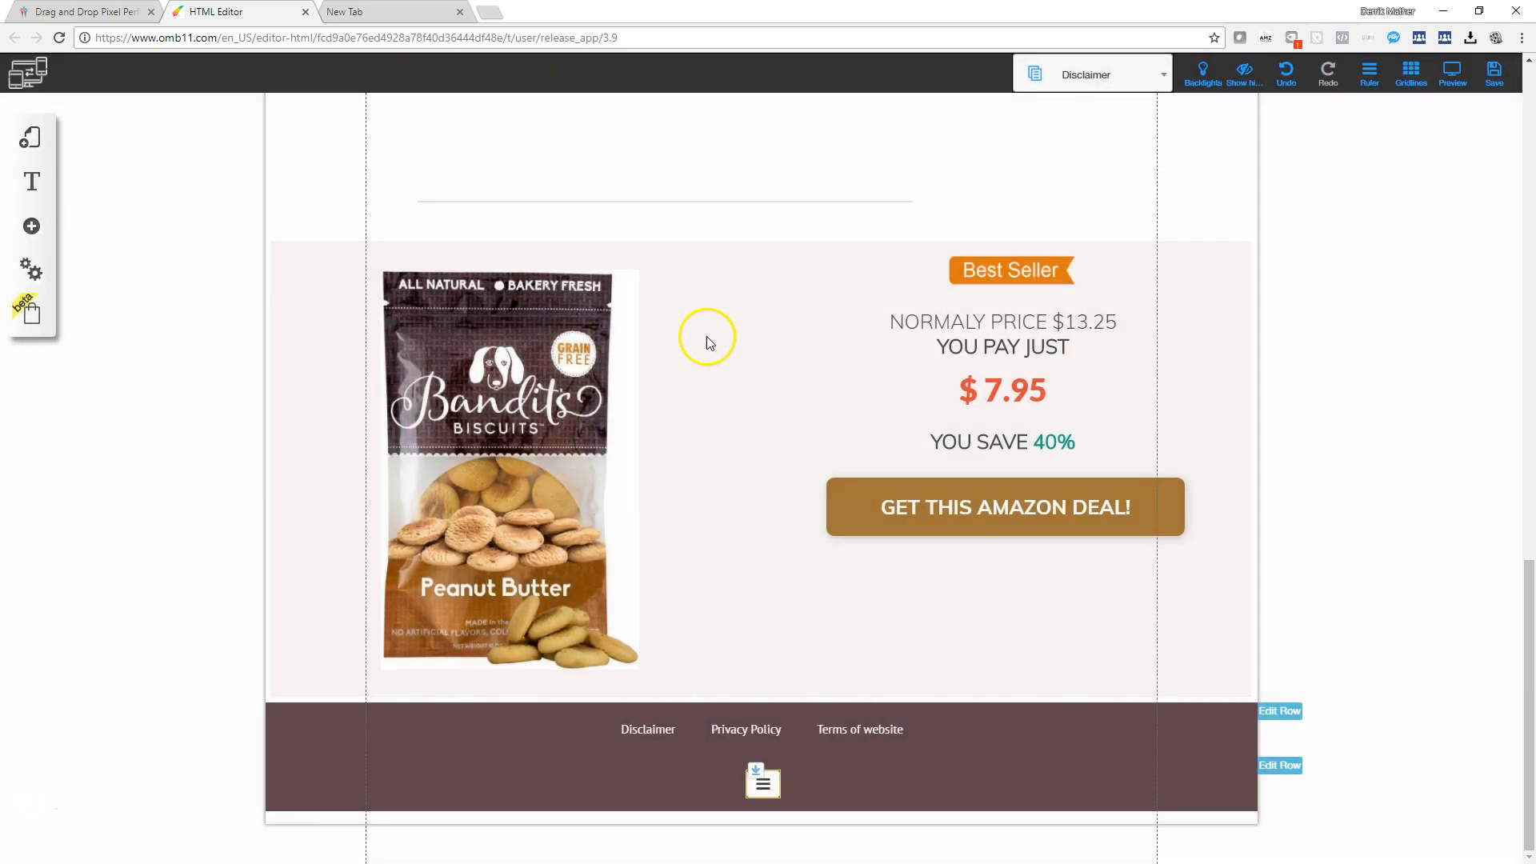
click(698, 400)
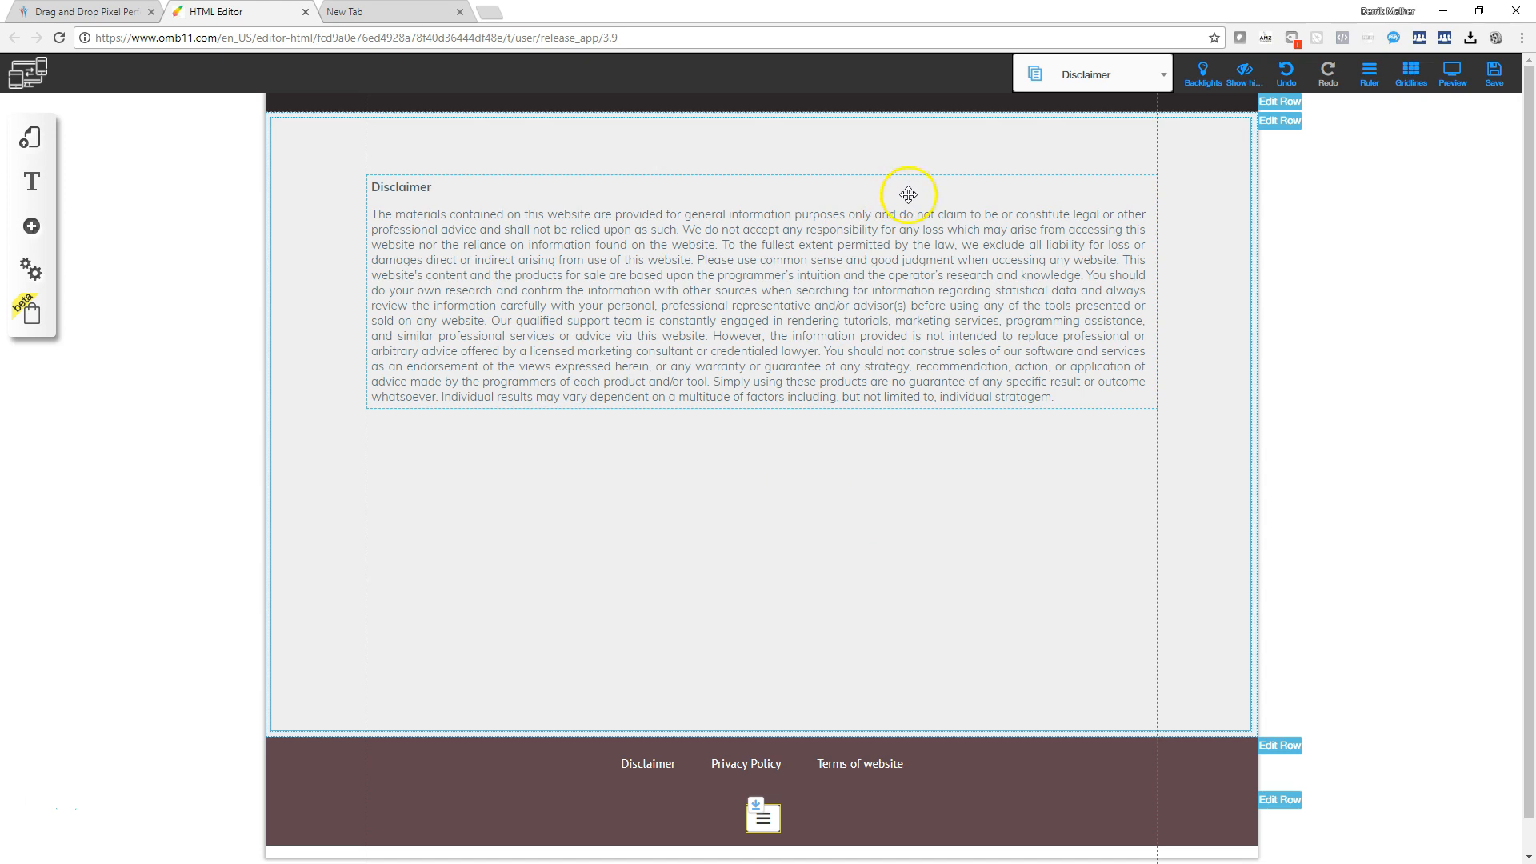
Step: On the Privacy Policy page, replace "or the address bellow (COMPANY ADDRESS)" in the Contact section with the company's contact e-mail
click(1114, 72)
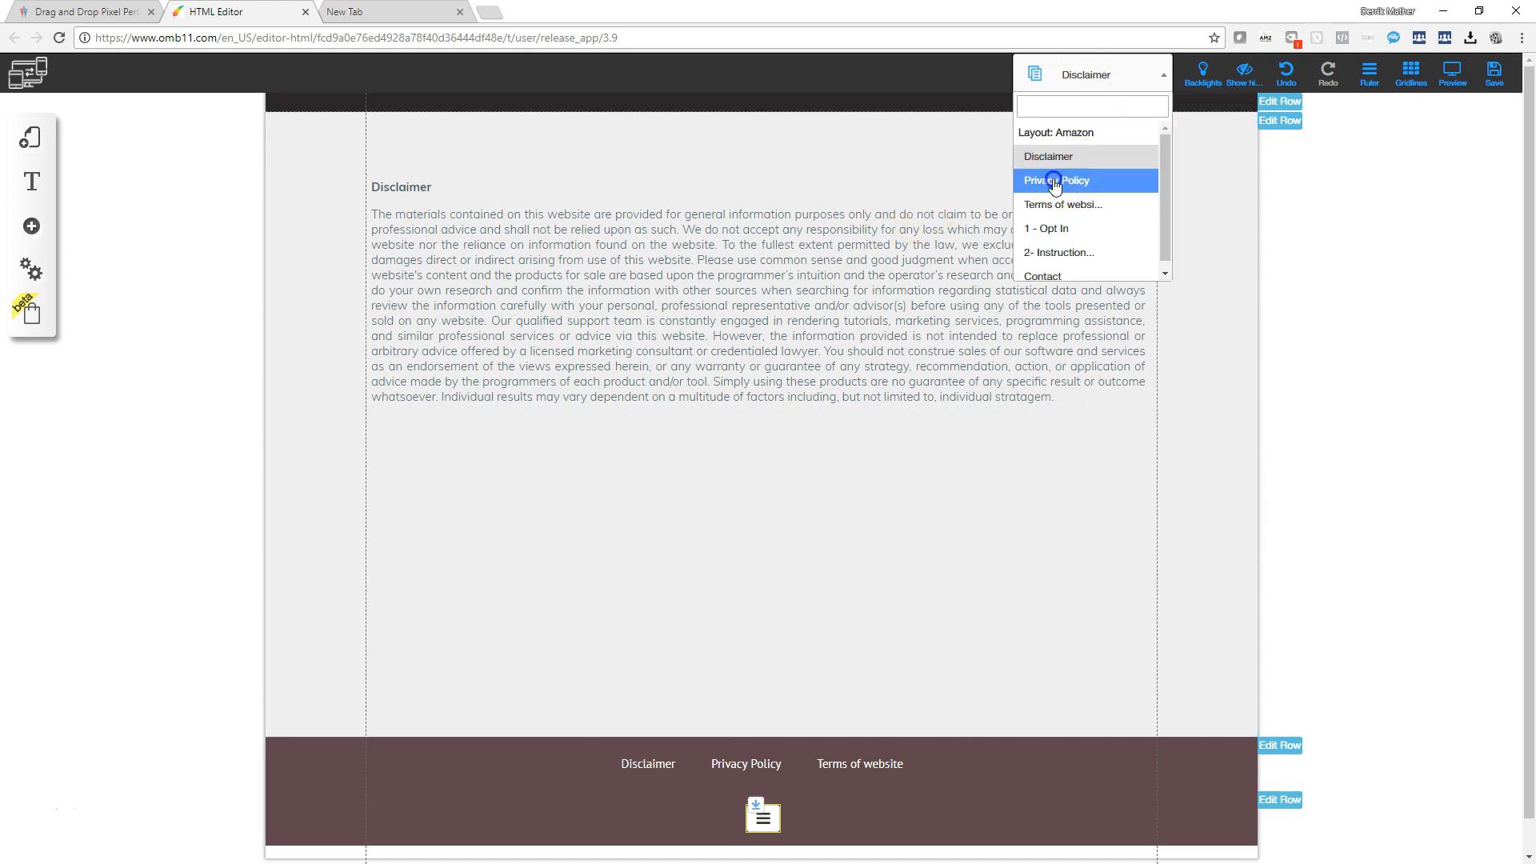
click(1054, 183)
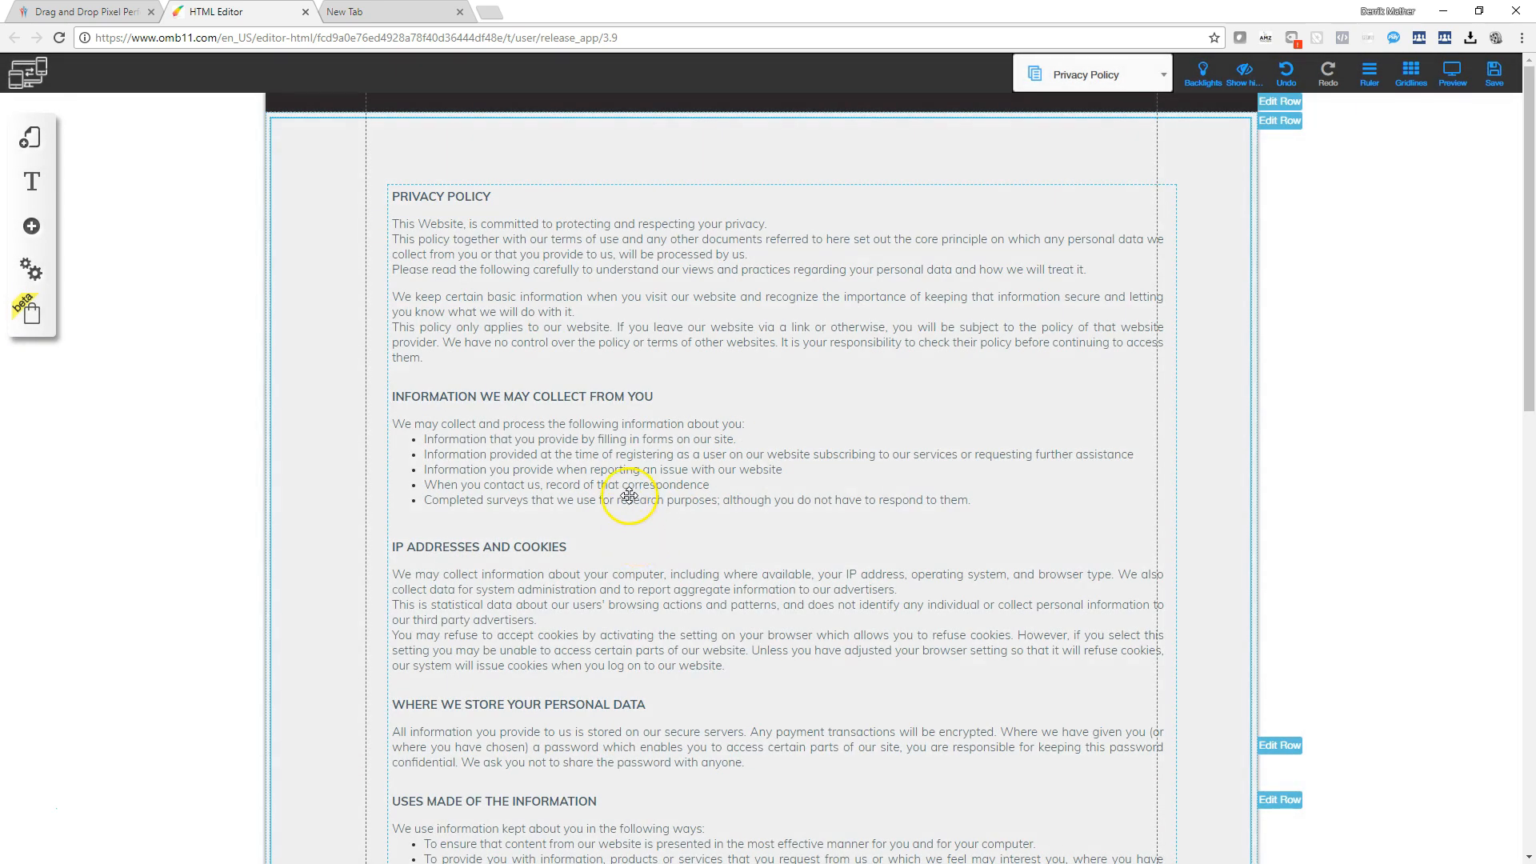
scroll(628, 496, down, 15)
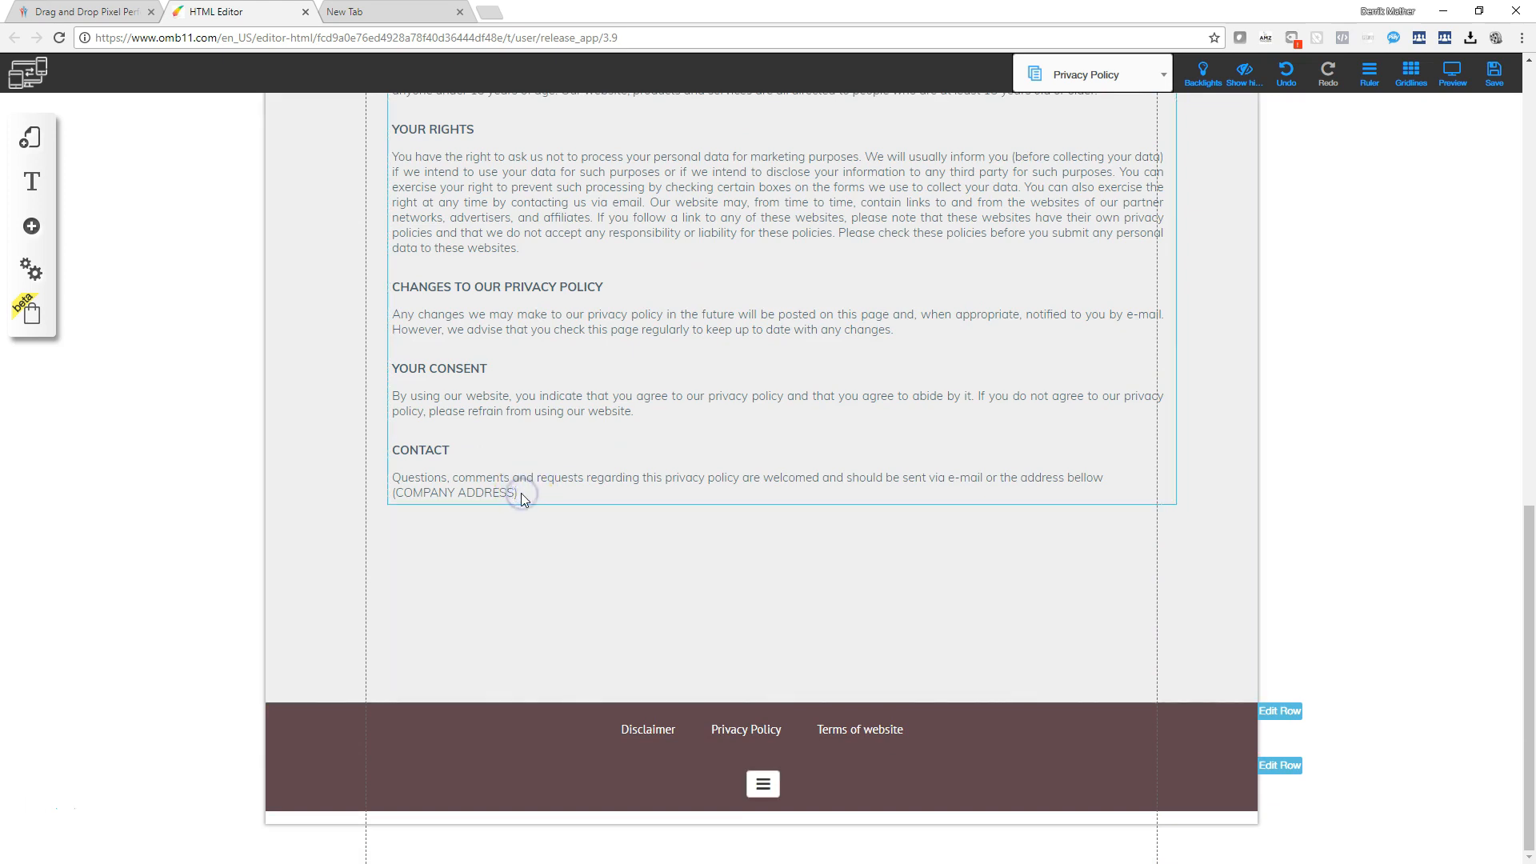
double_click(521, 493)
scroll(577, 551, down, 10)
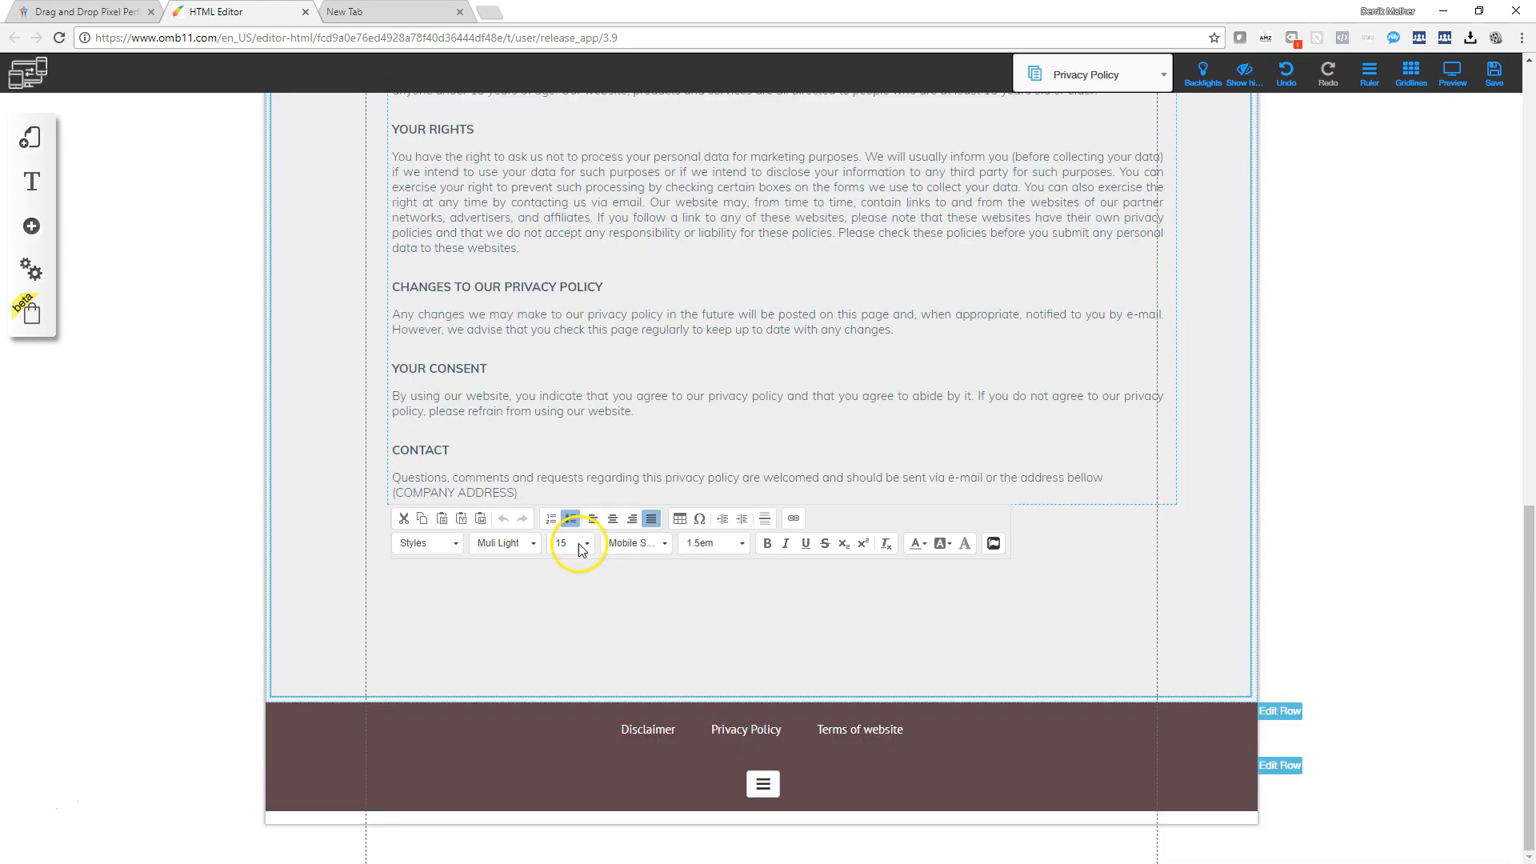
drag(542, 501, 984, 482)
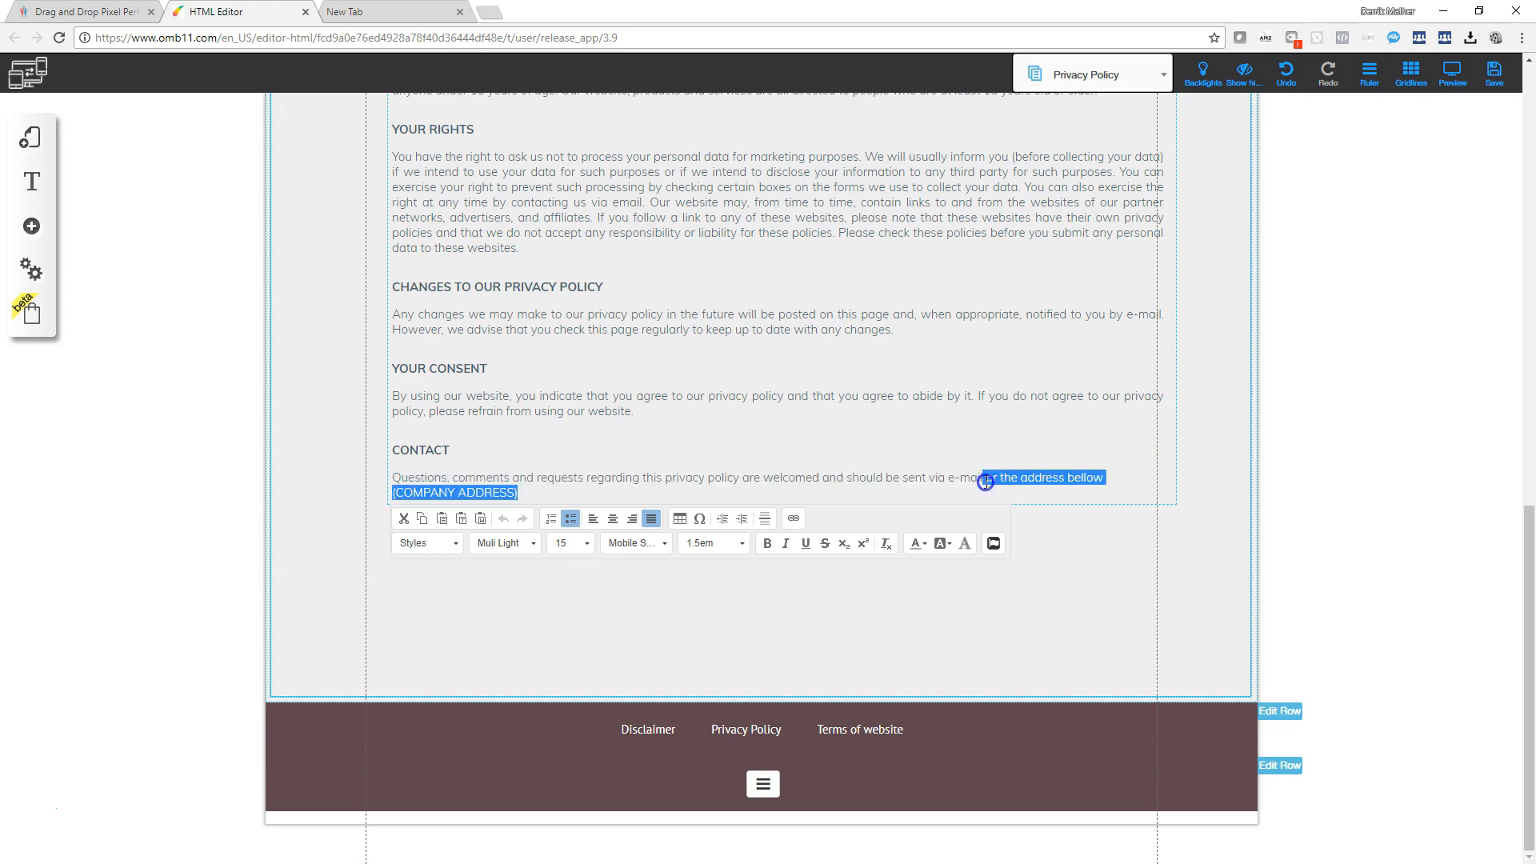
key(ctrl+v)
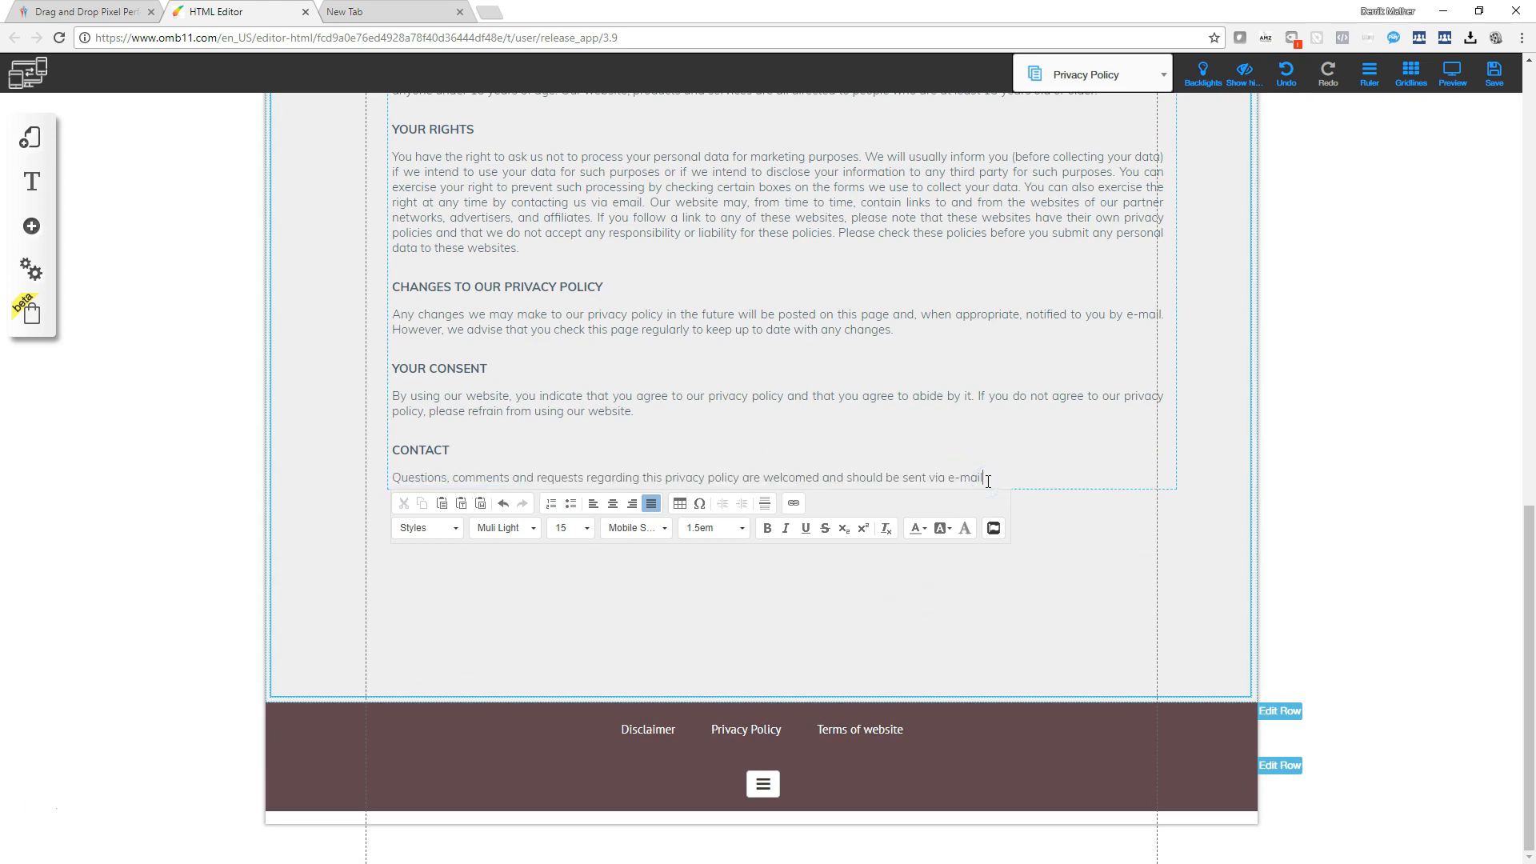
click(944, 389)
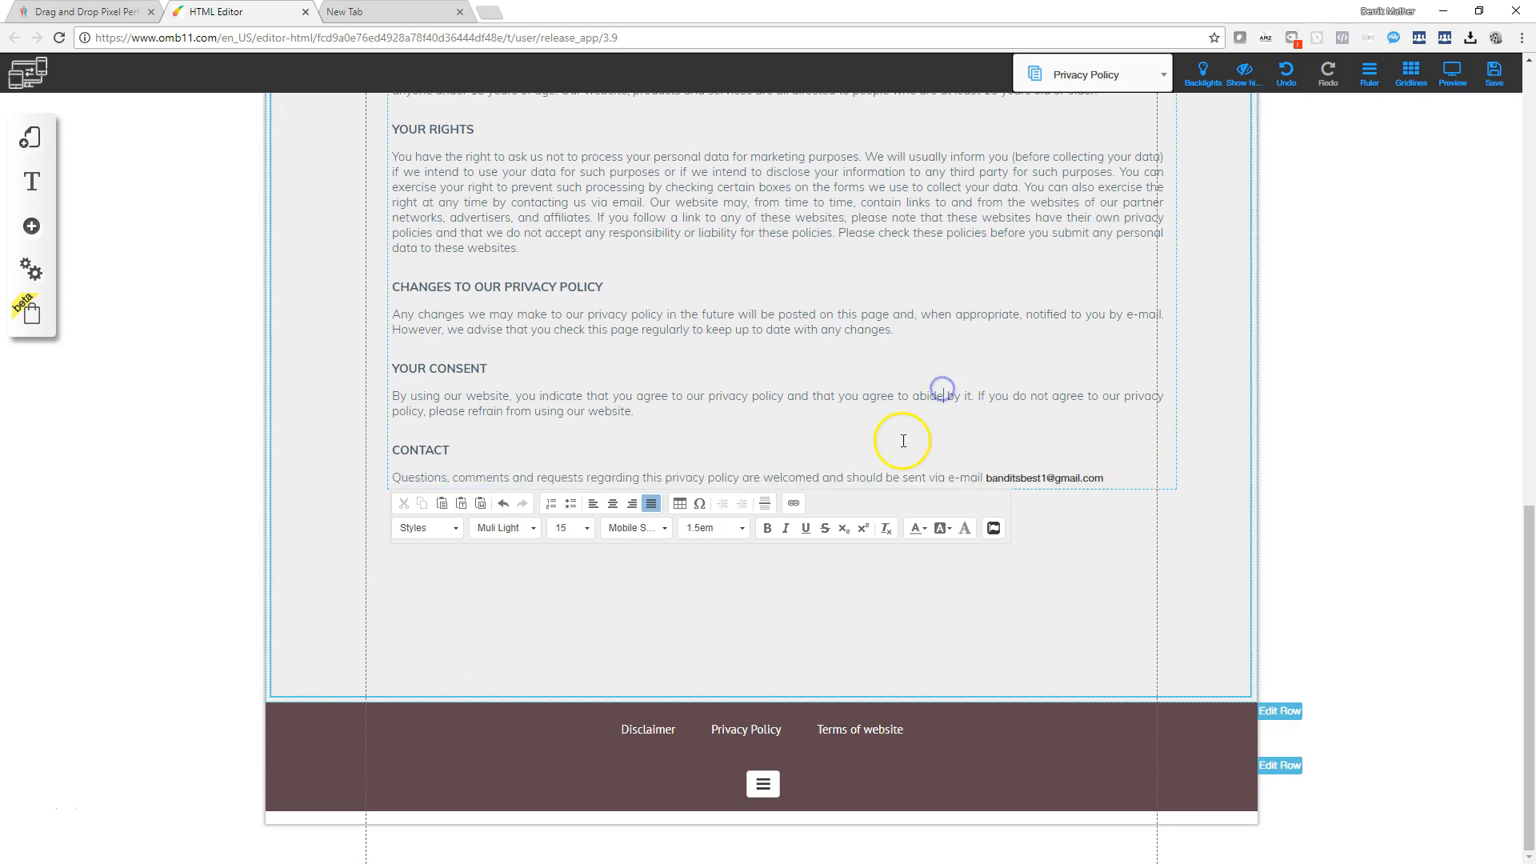
Step: On the Terms of website page, replace "or write to (OUR ADDRESS)" under Your Concerns with the company's contact e-mail
click(1099, 74)
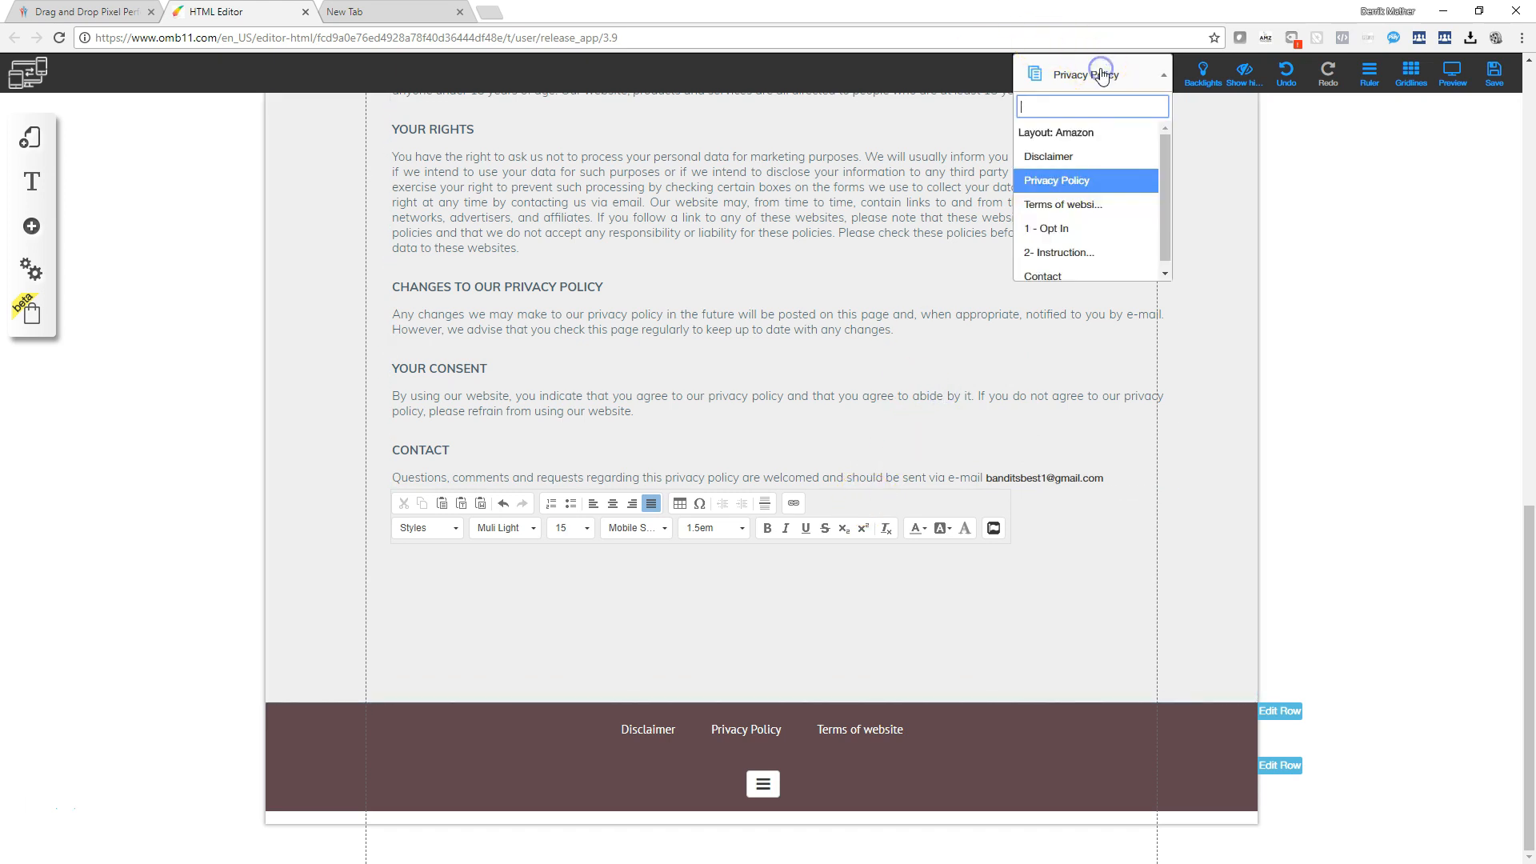
click(1068, 204)
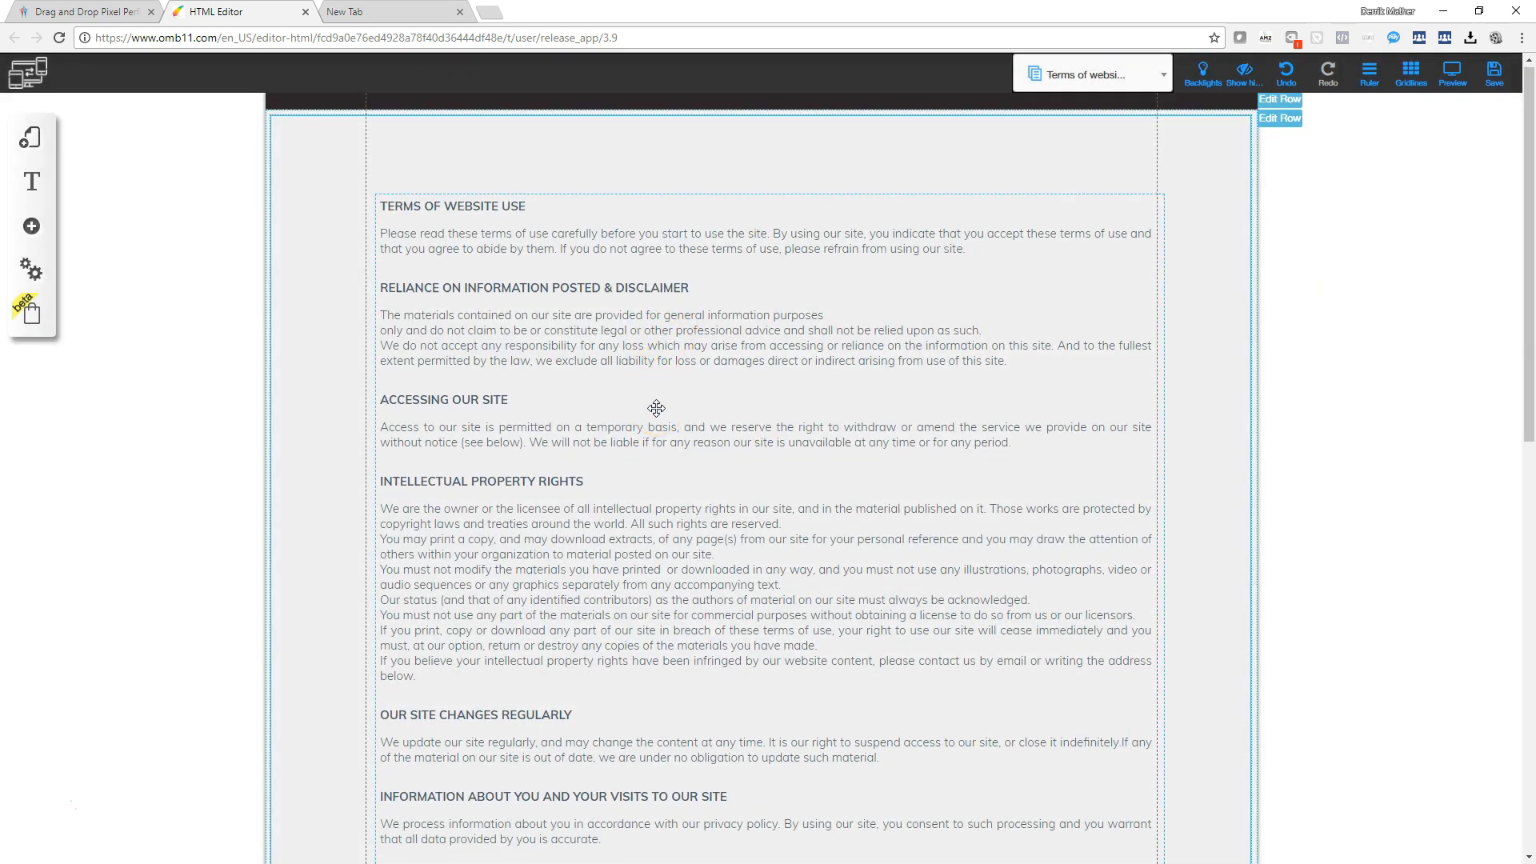
scroll(656, 409, down, 12)
click(476, 469)
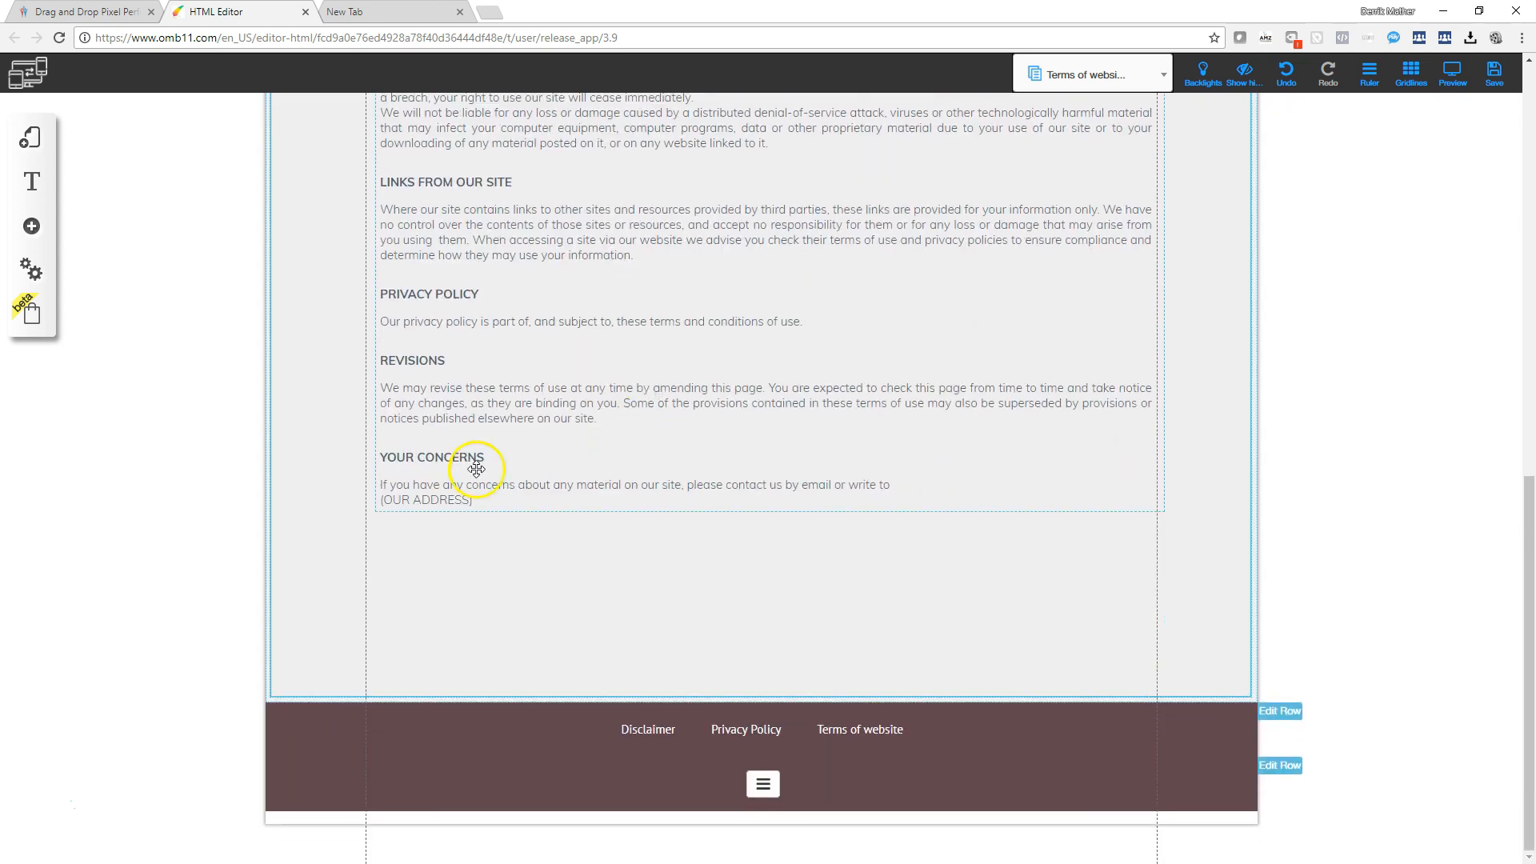
right_click(491, 494)
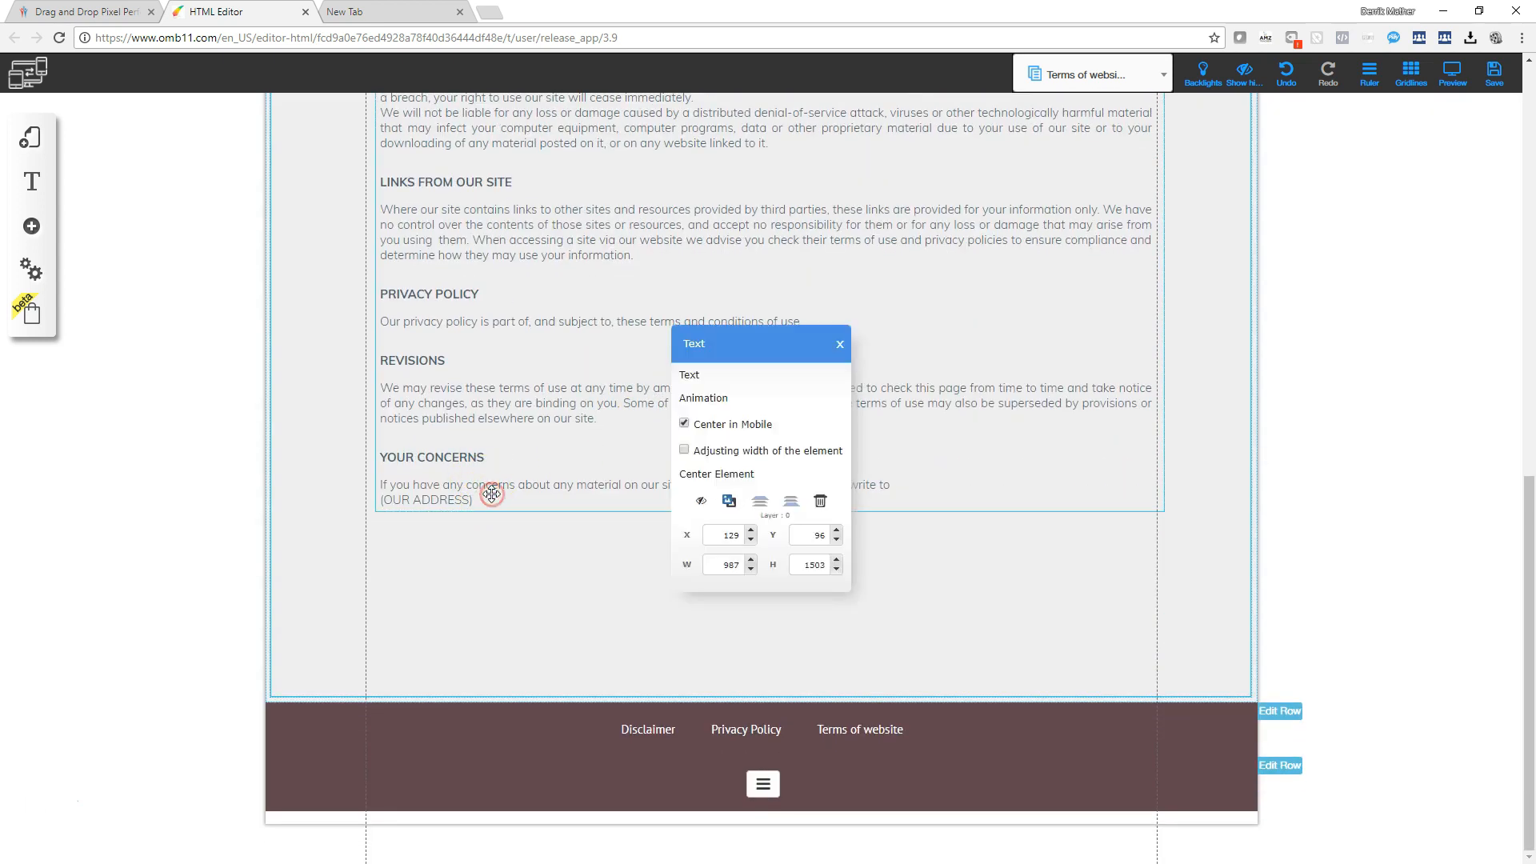
click(696, 375)
click(543, 507)
scroll(496, 588, down, 10)
drag(475, 666, 1018, 610)
drag(839, 665, 843, 654)
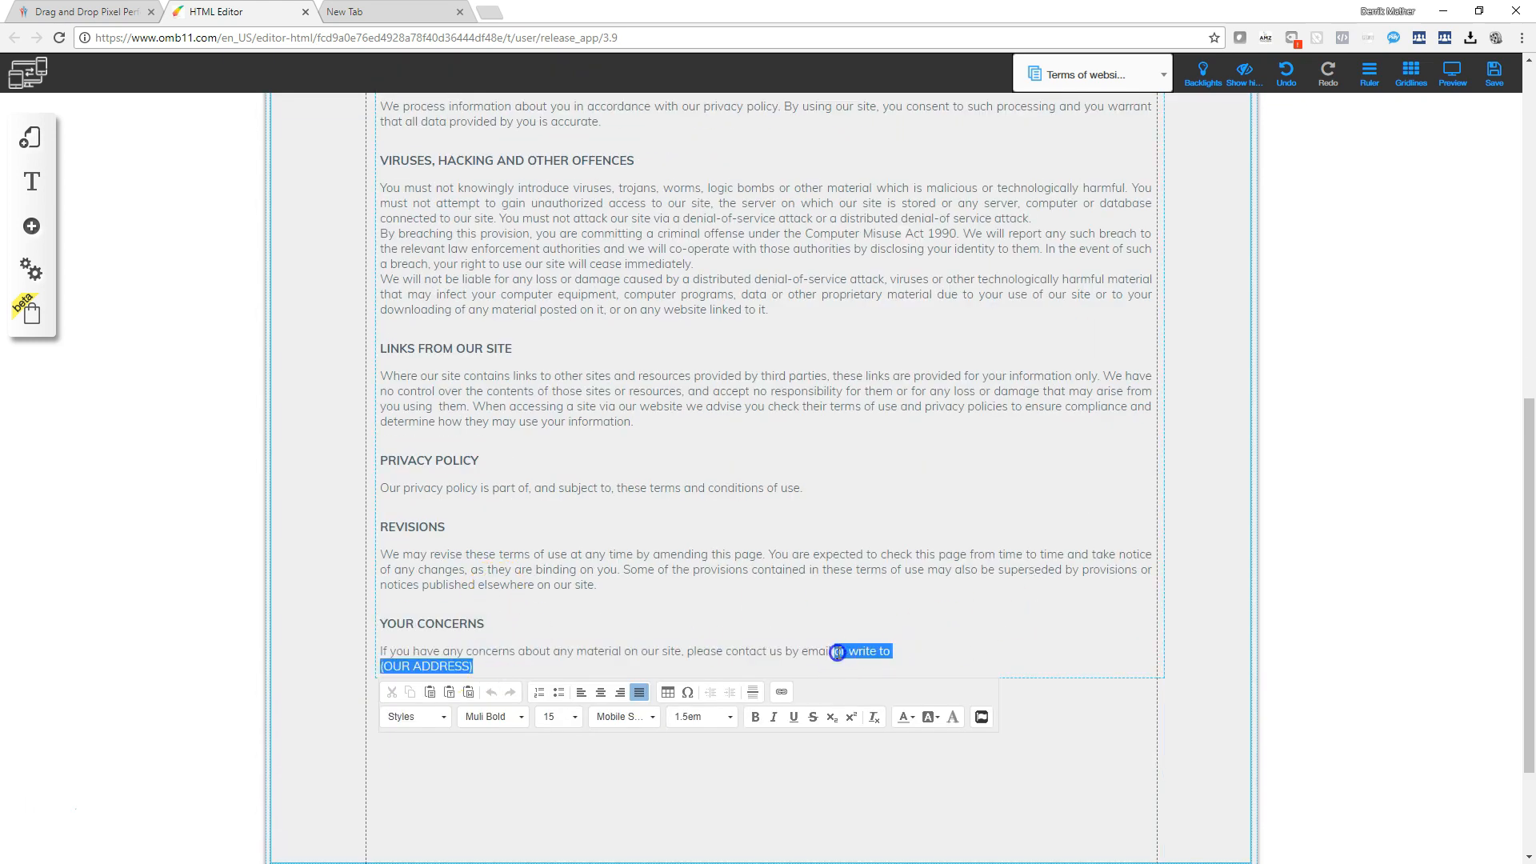
key(ctrl+v)
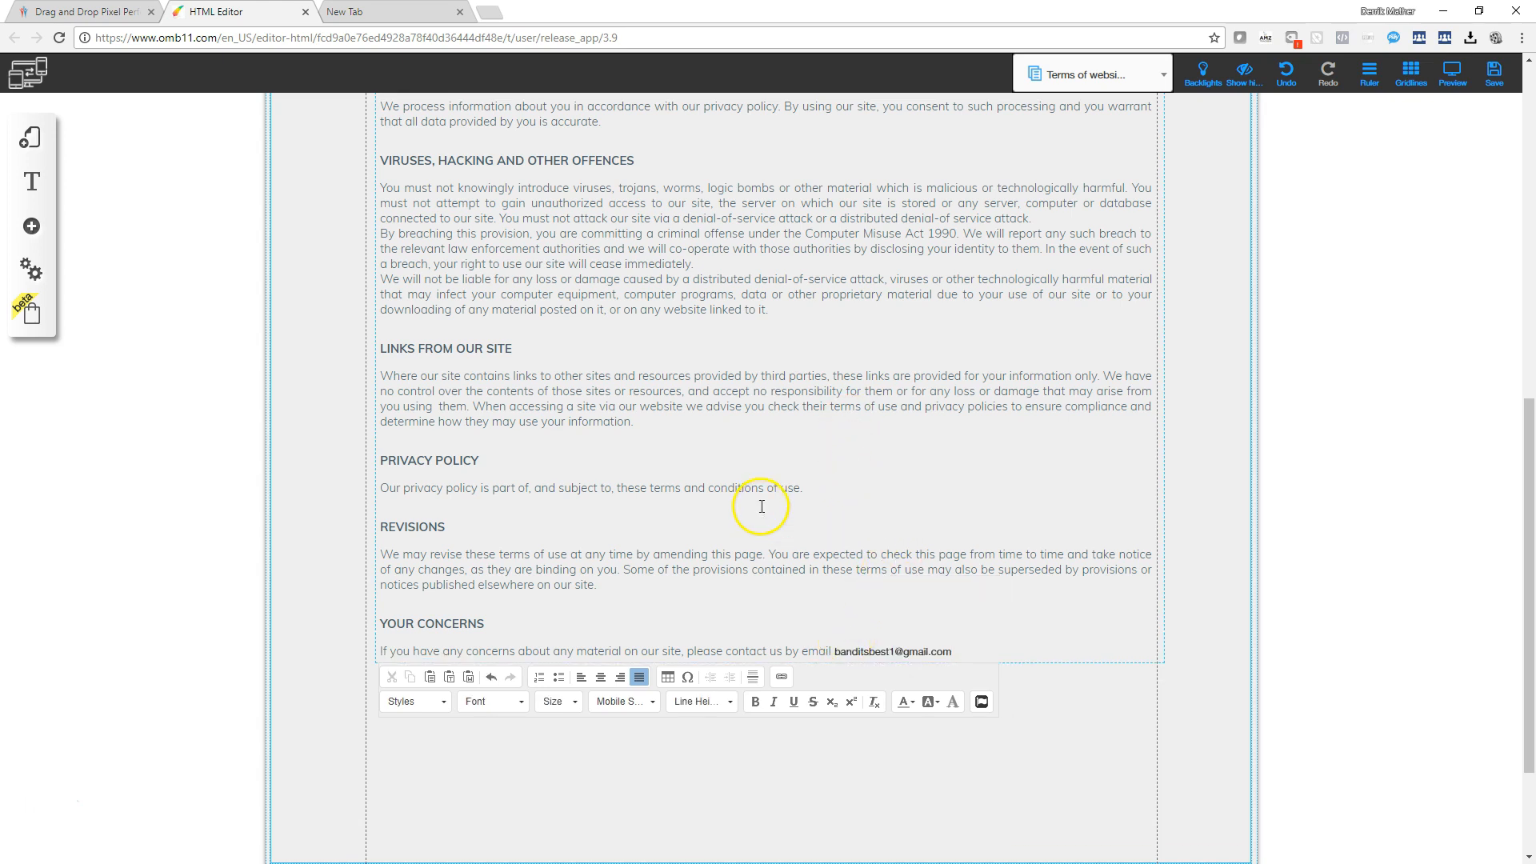
Step: Switch to the Contact page and set the company's contact e-mail as recipient in the mail form's received email response
scroll(762, 506, down, 2)
scroll(800, 464, up, 7)
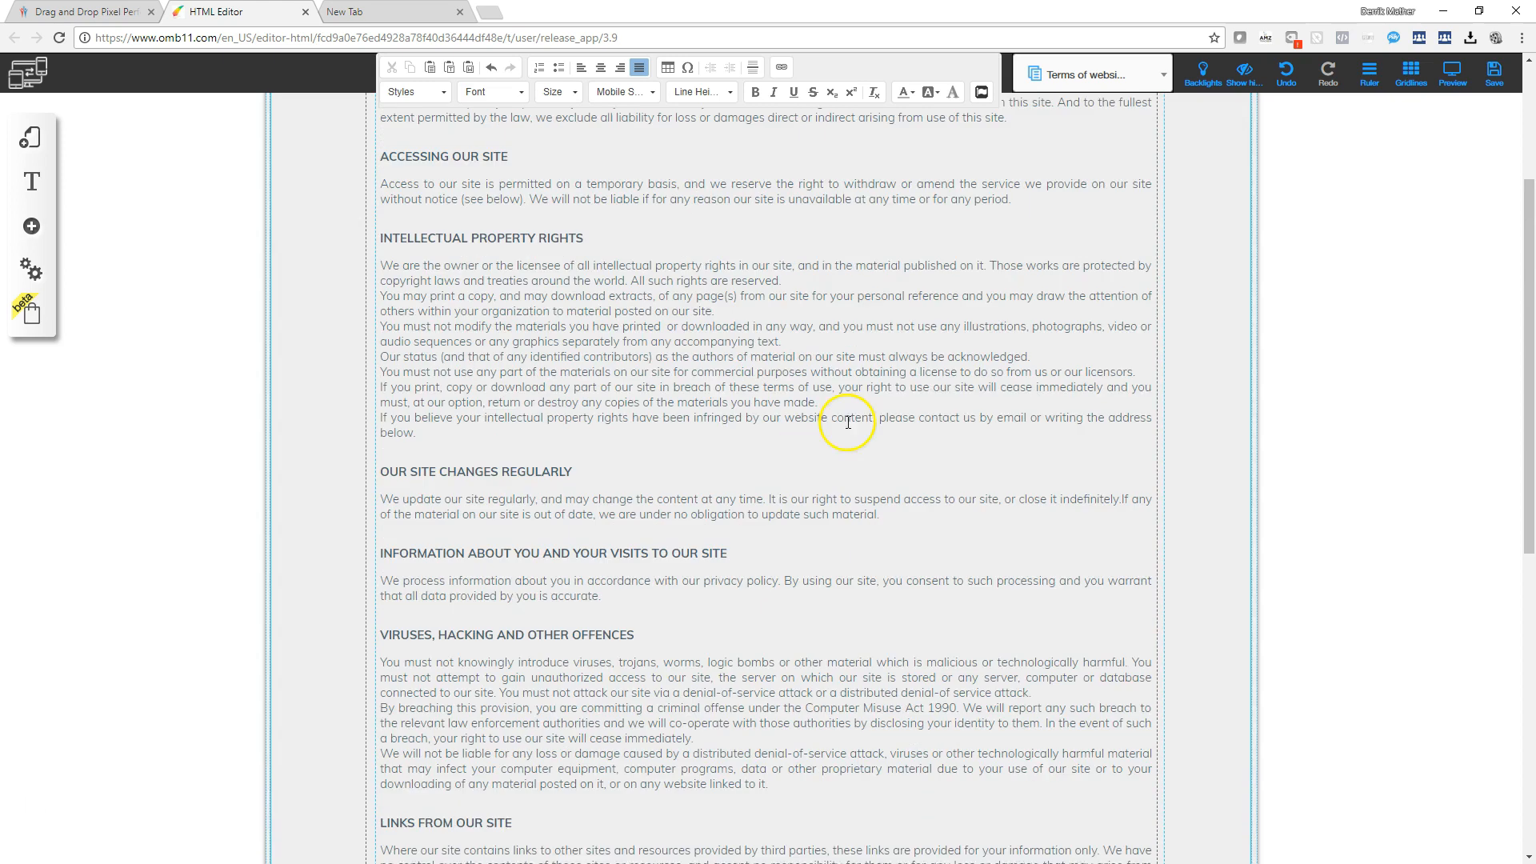
scroll(848, 416, up, 4)
click(1104, 76)
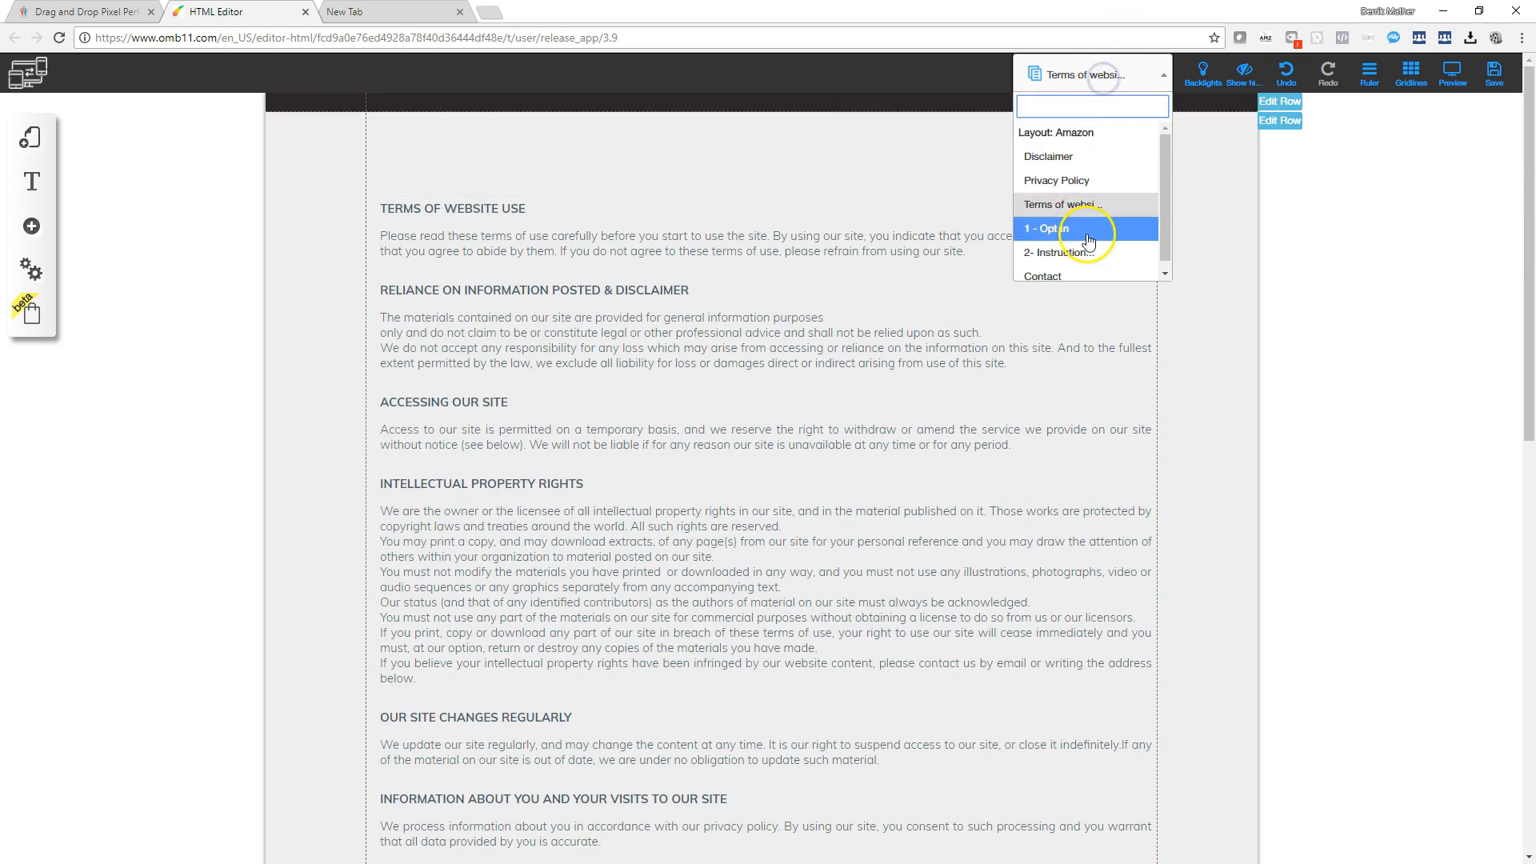
click(1056, 272)
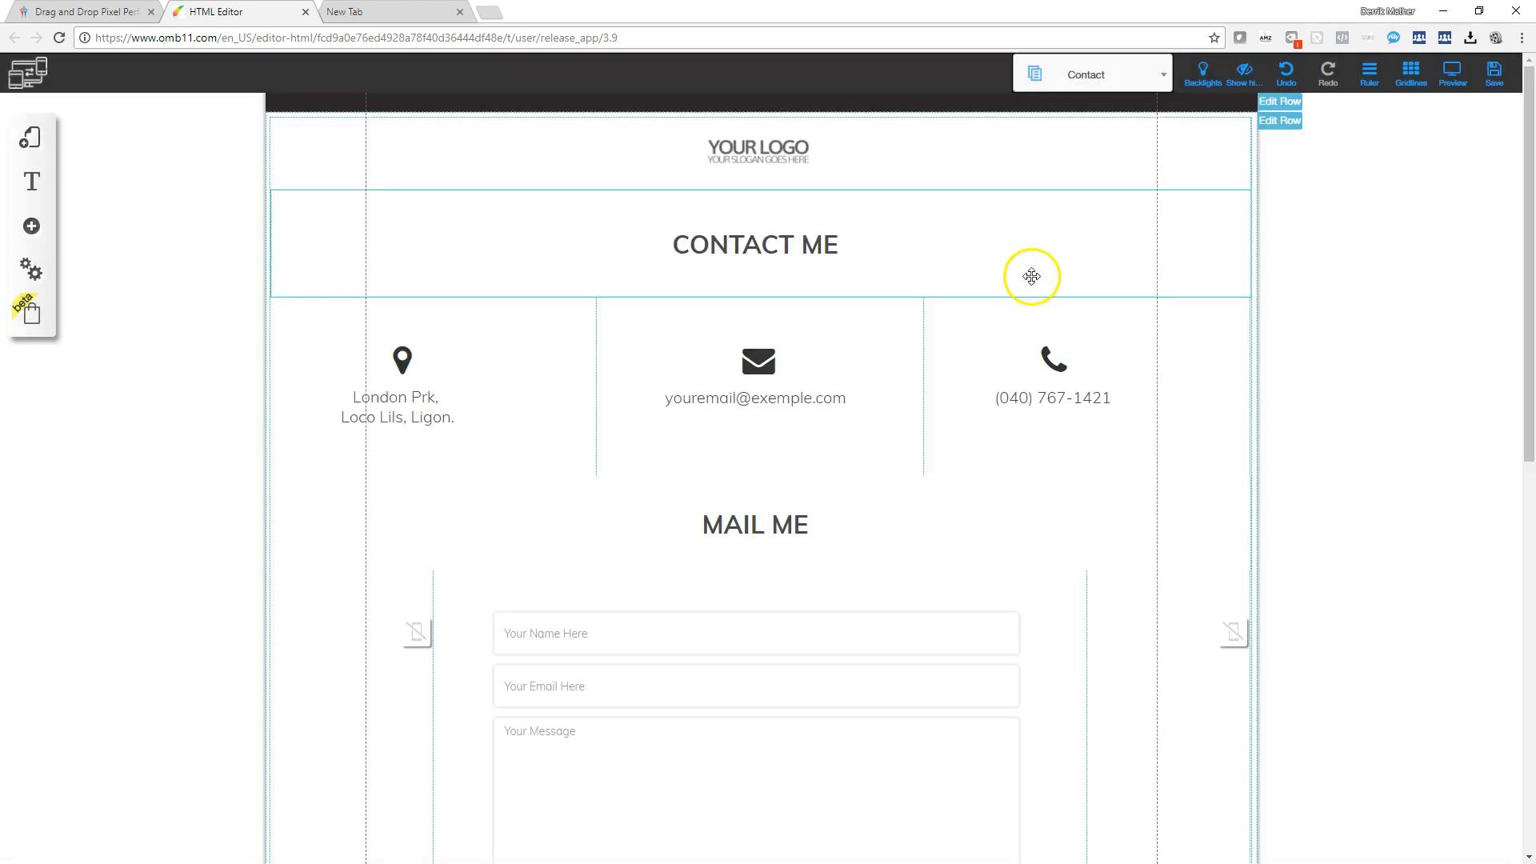
scroll(448, 548, down, 2)
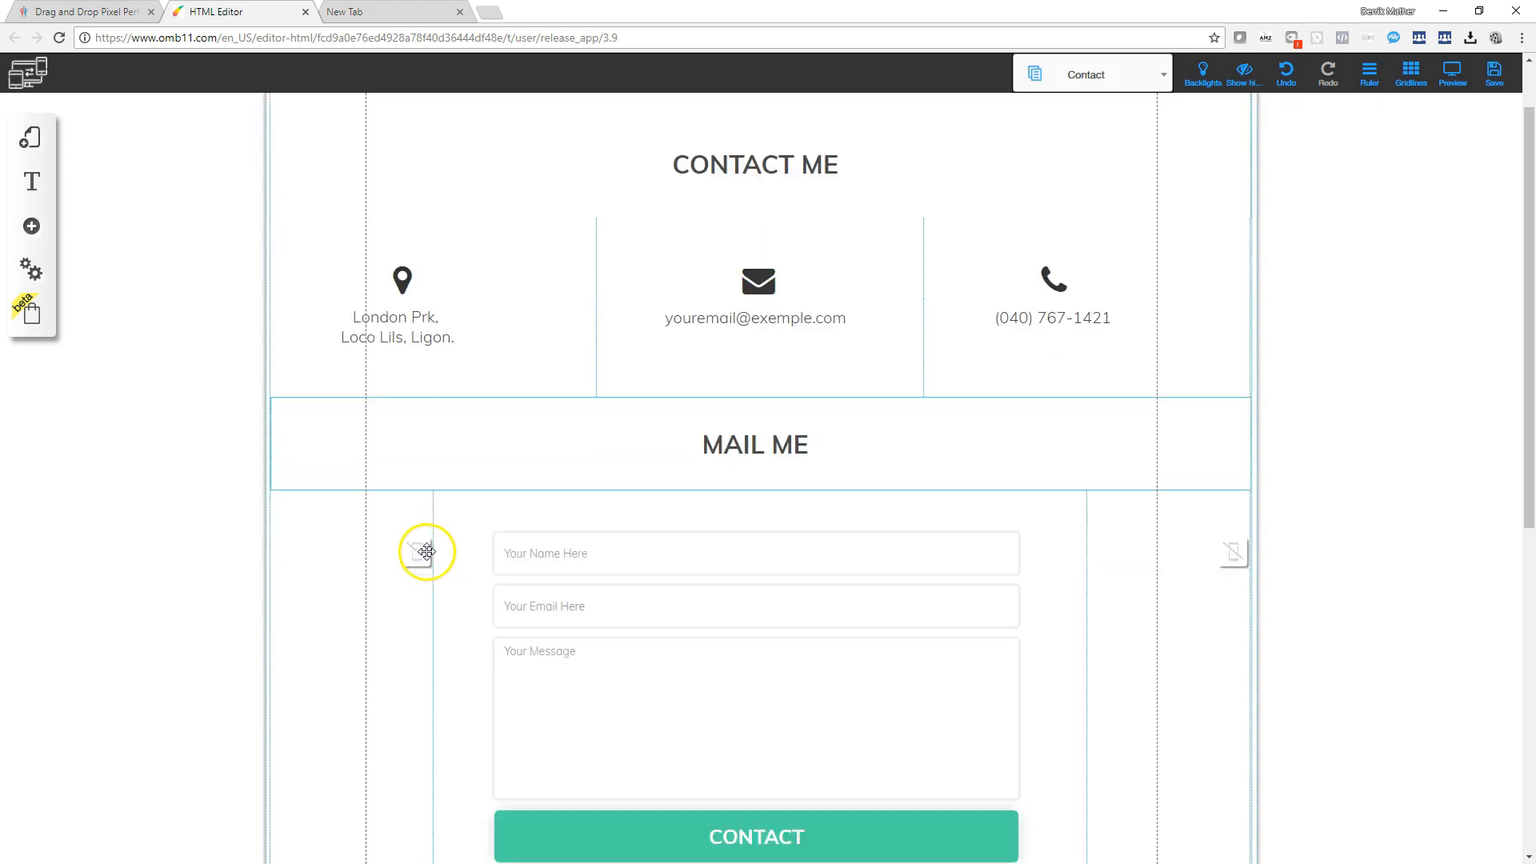
scroll(948, 544, down, 3)
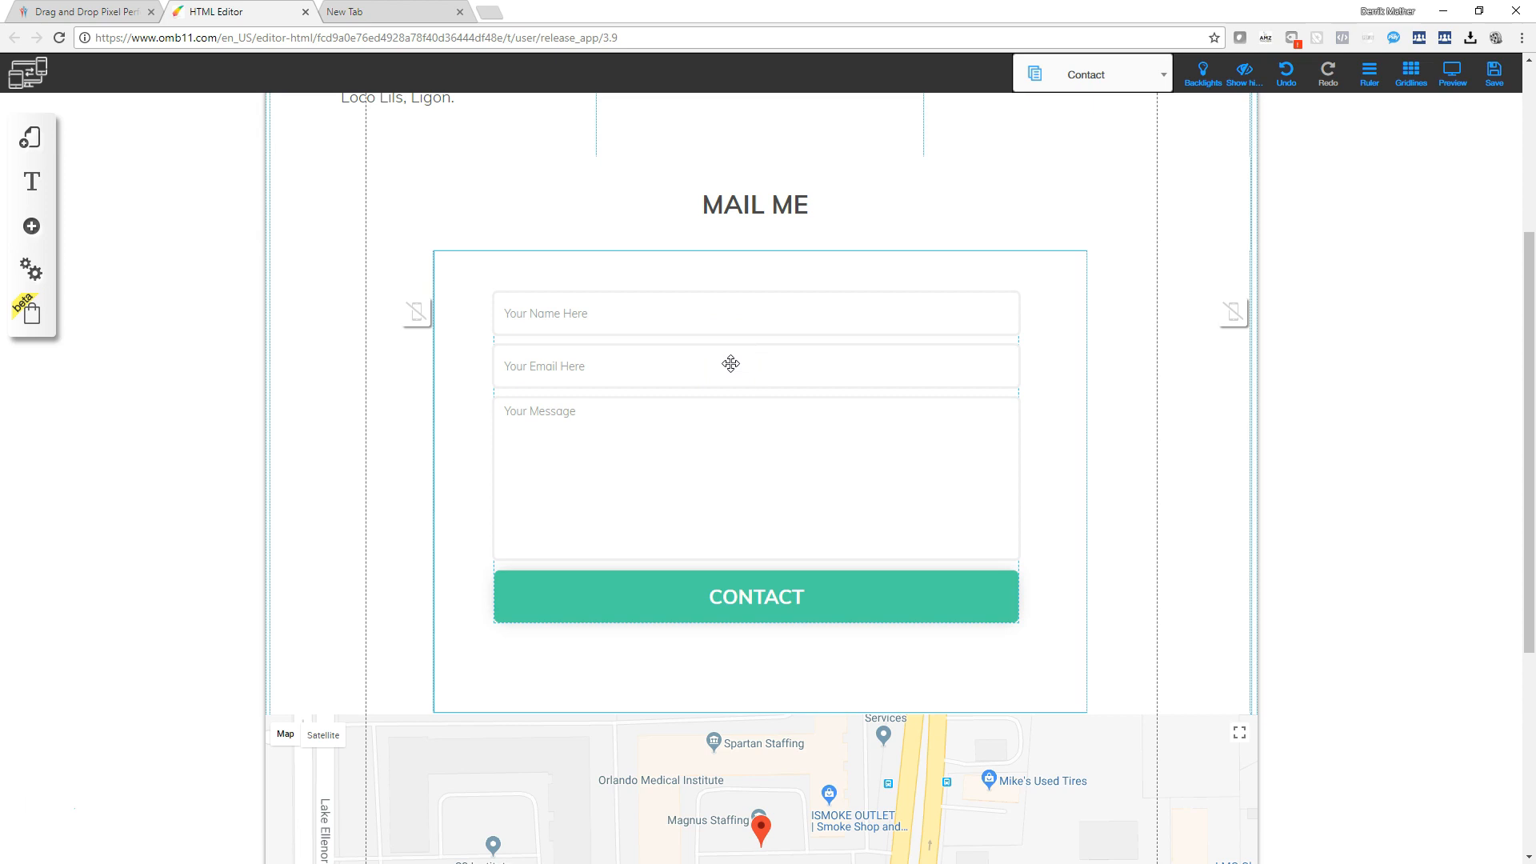
click(730, 364)
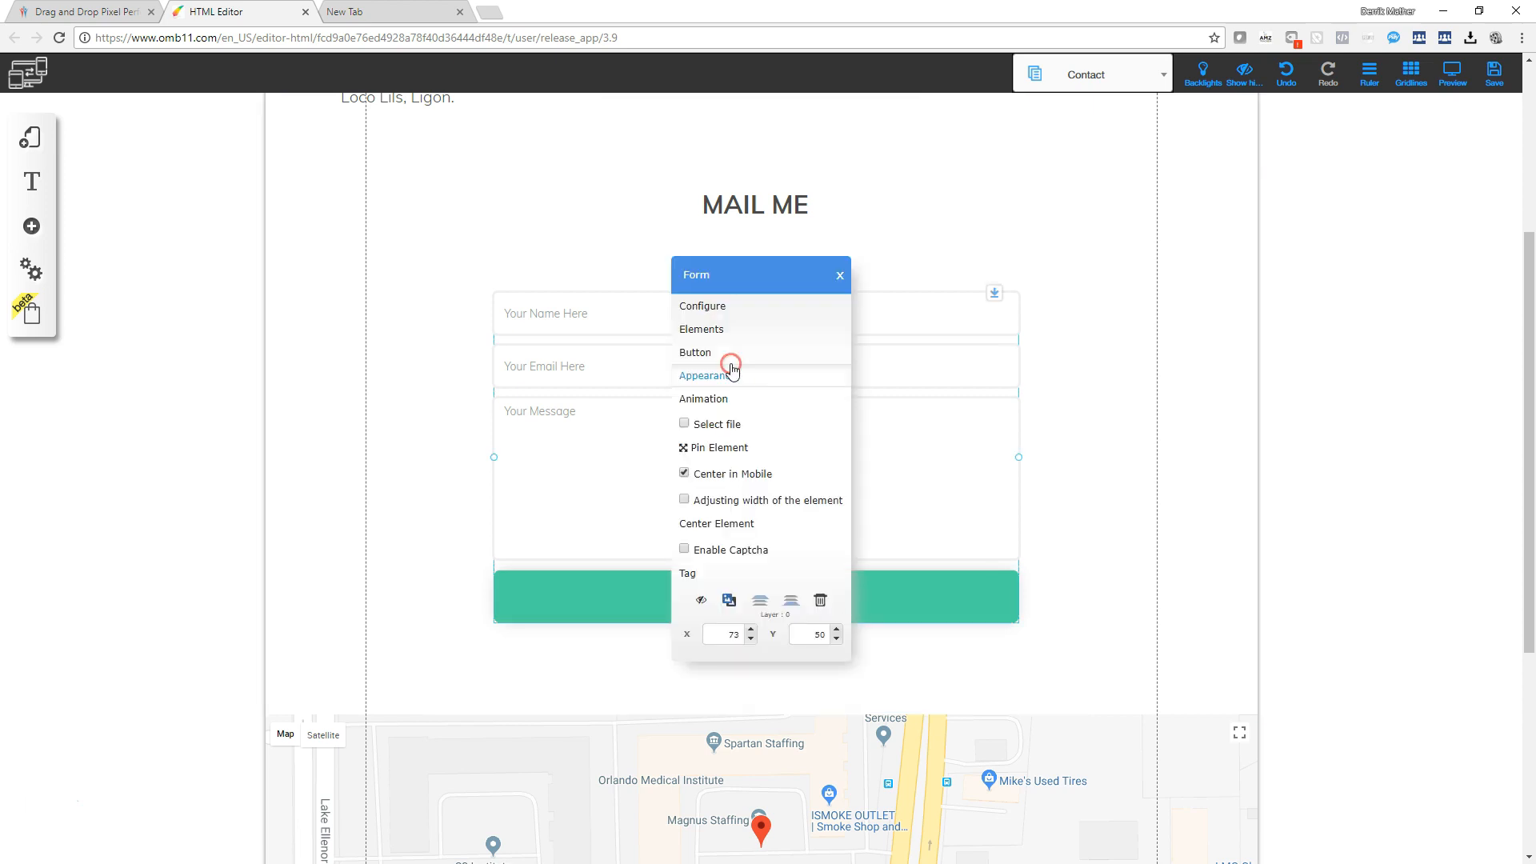
click(720, 315)
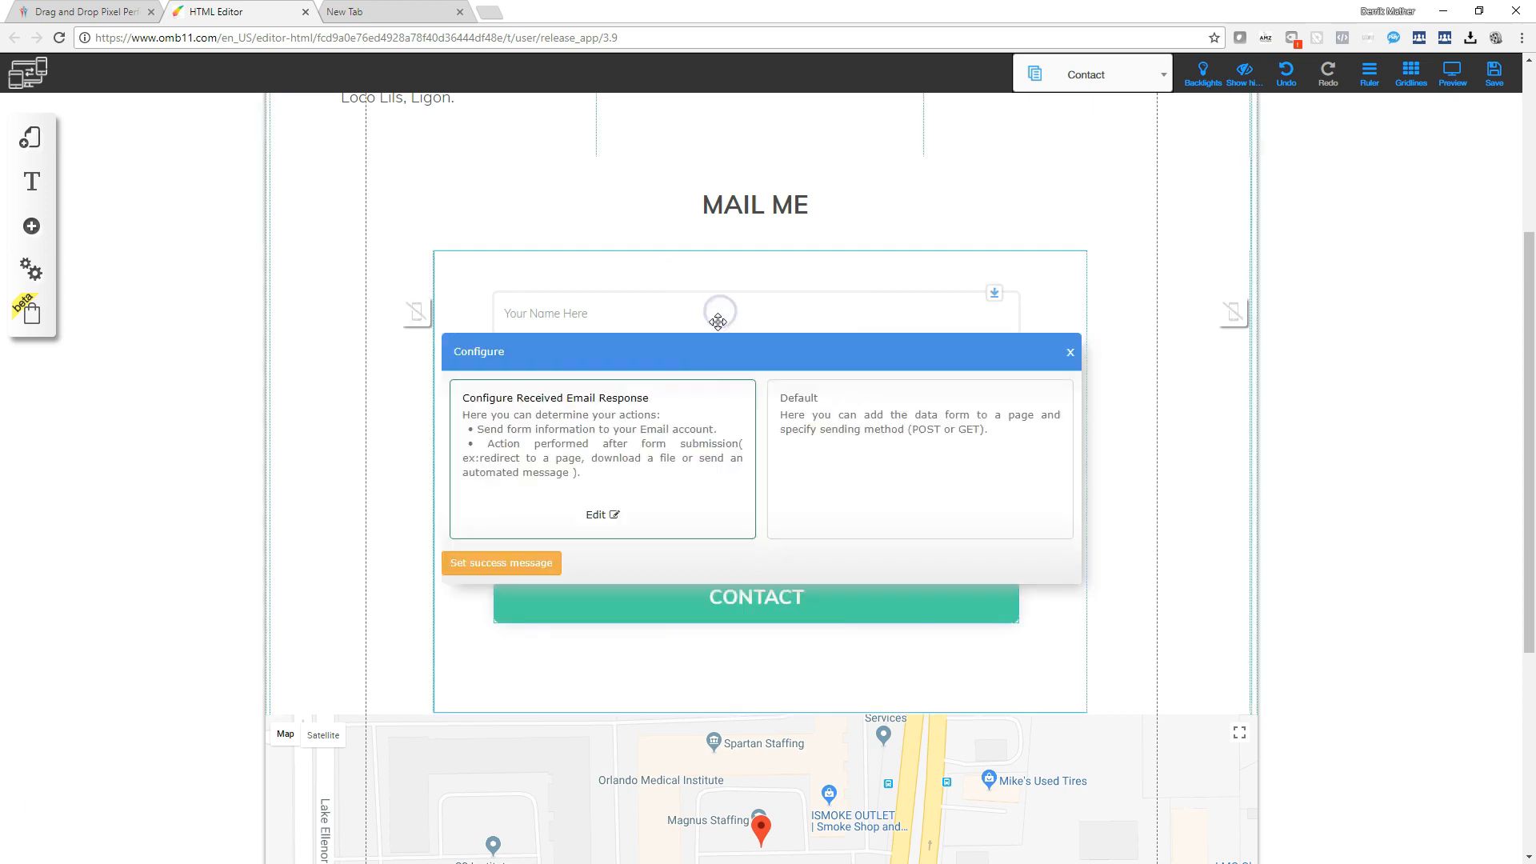
click(622, 509)
click(797, 291)
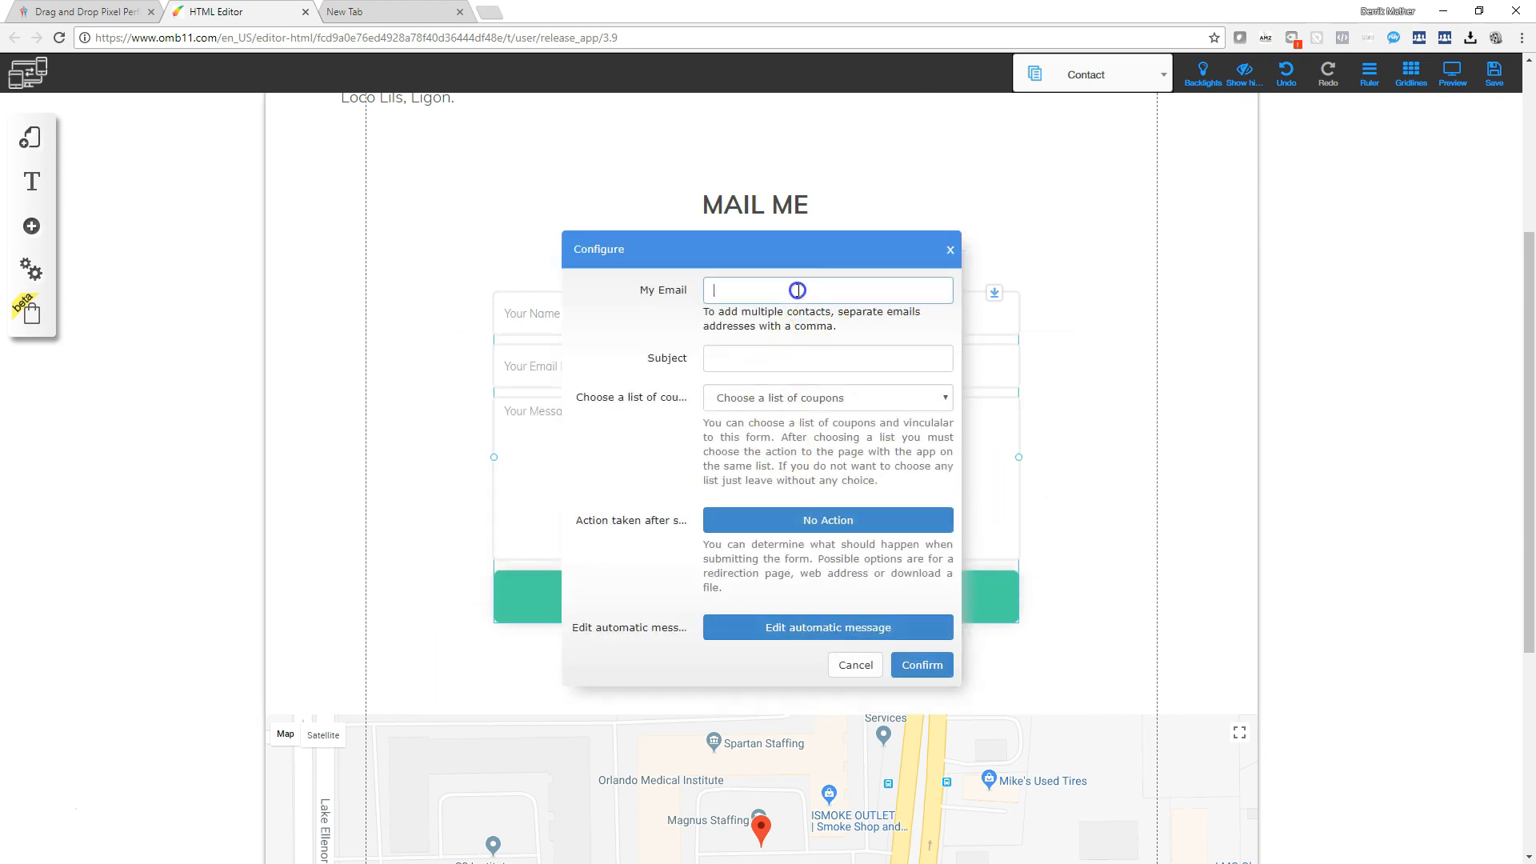
Step: Set the form's e-mail subject to "New AMZ Coupon Contact" and save the form configuration
click(759, 364)
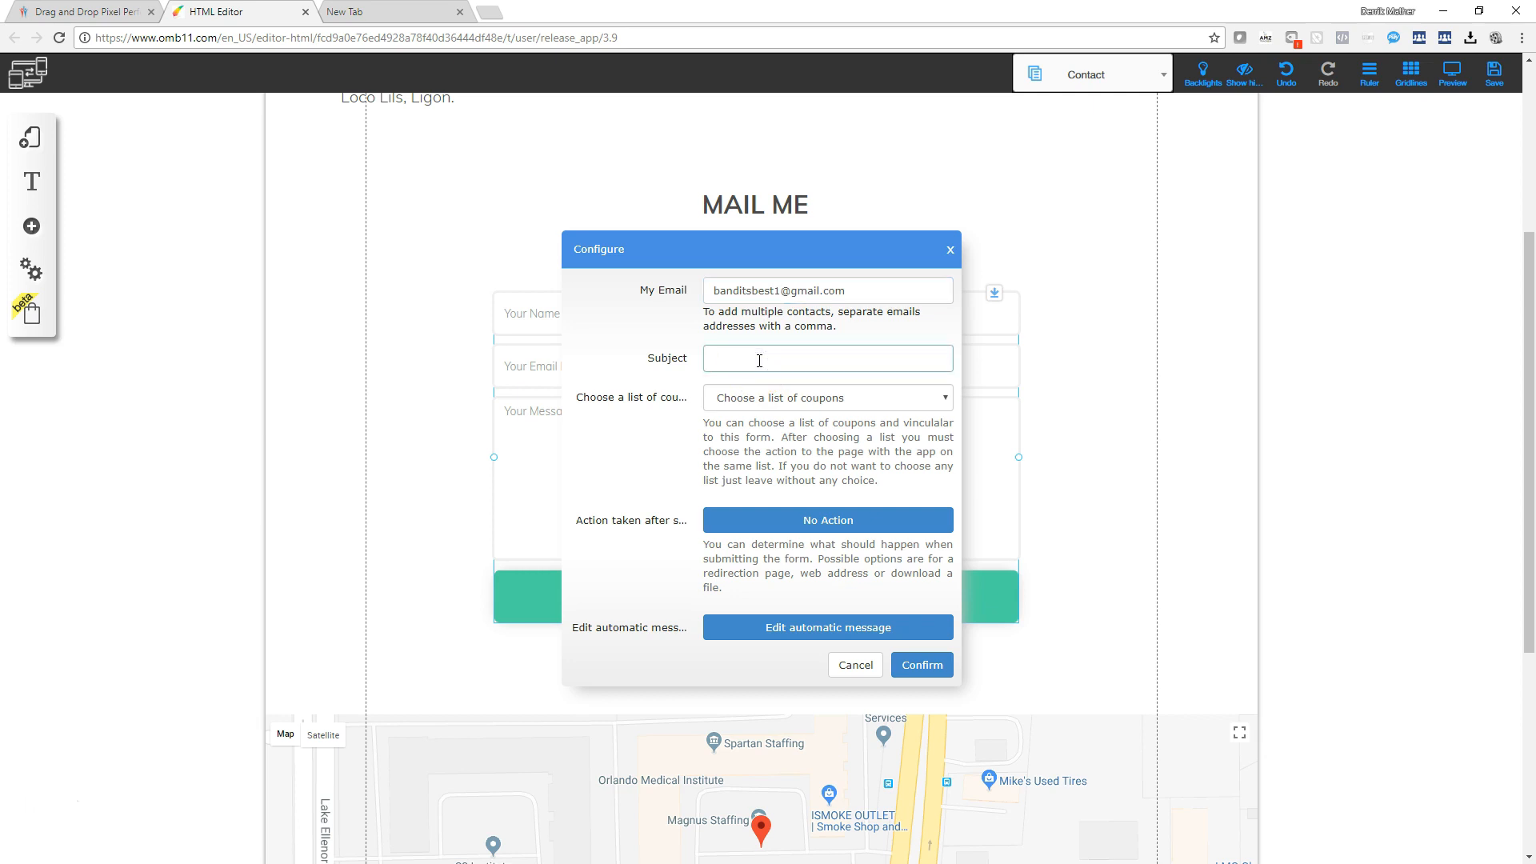
text(New Am)
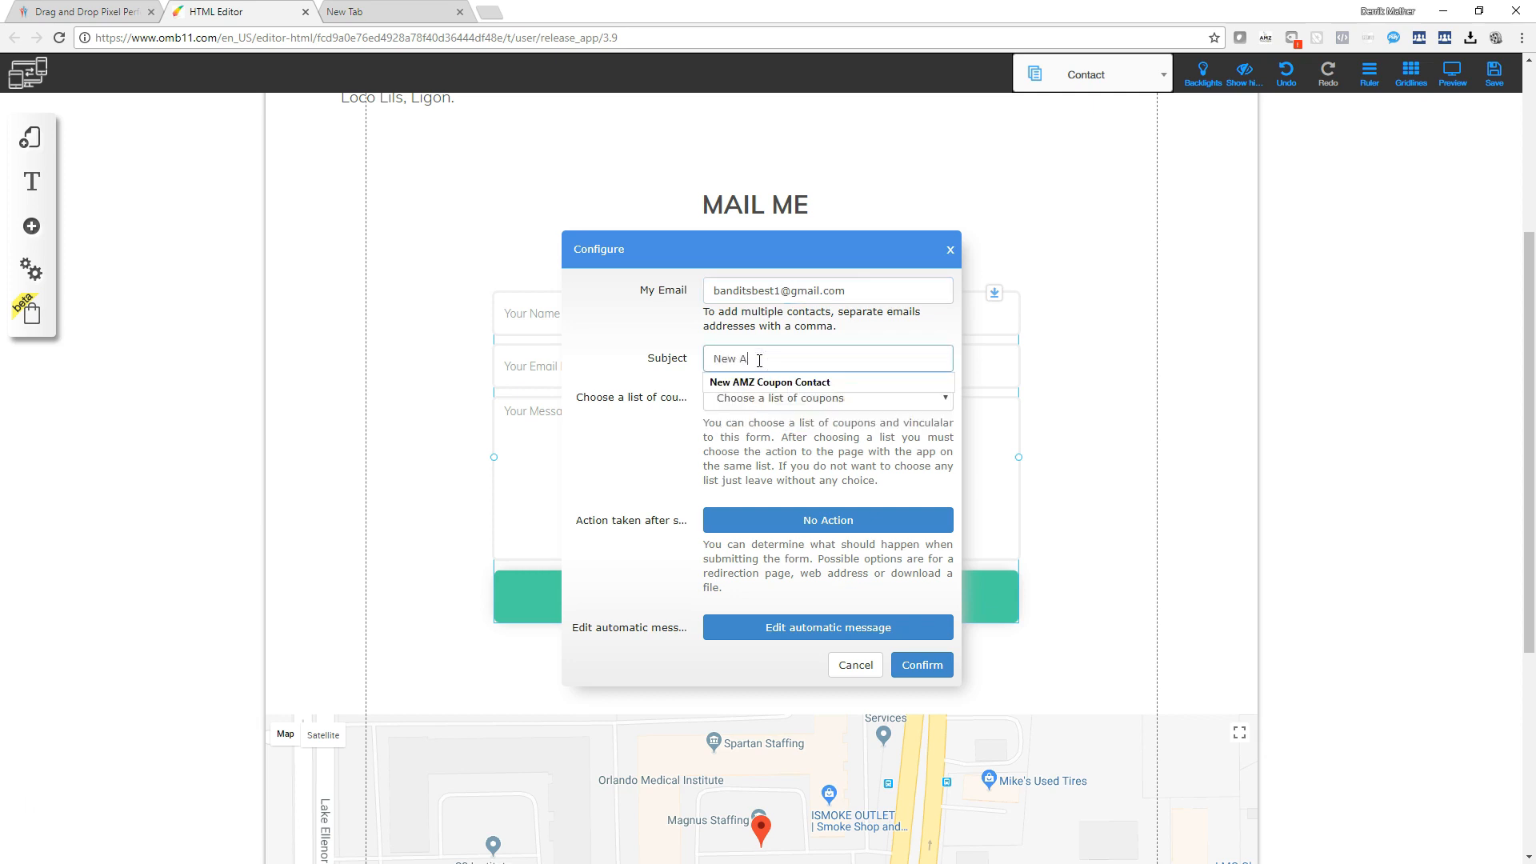
click(810, 382)
click(771, 433)
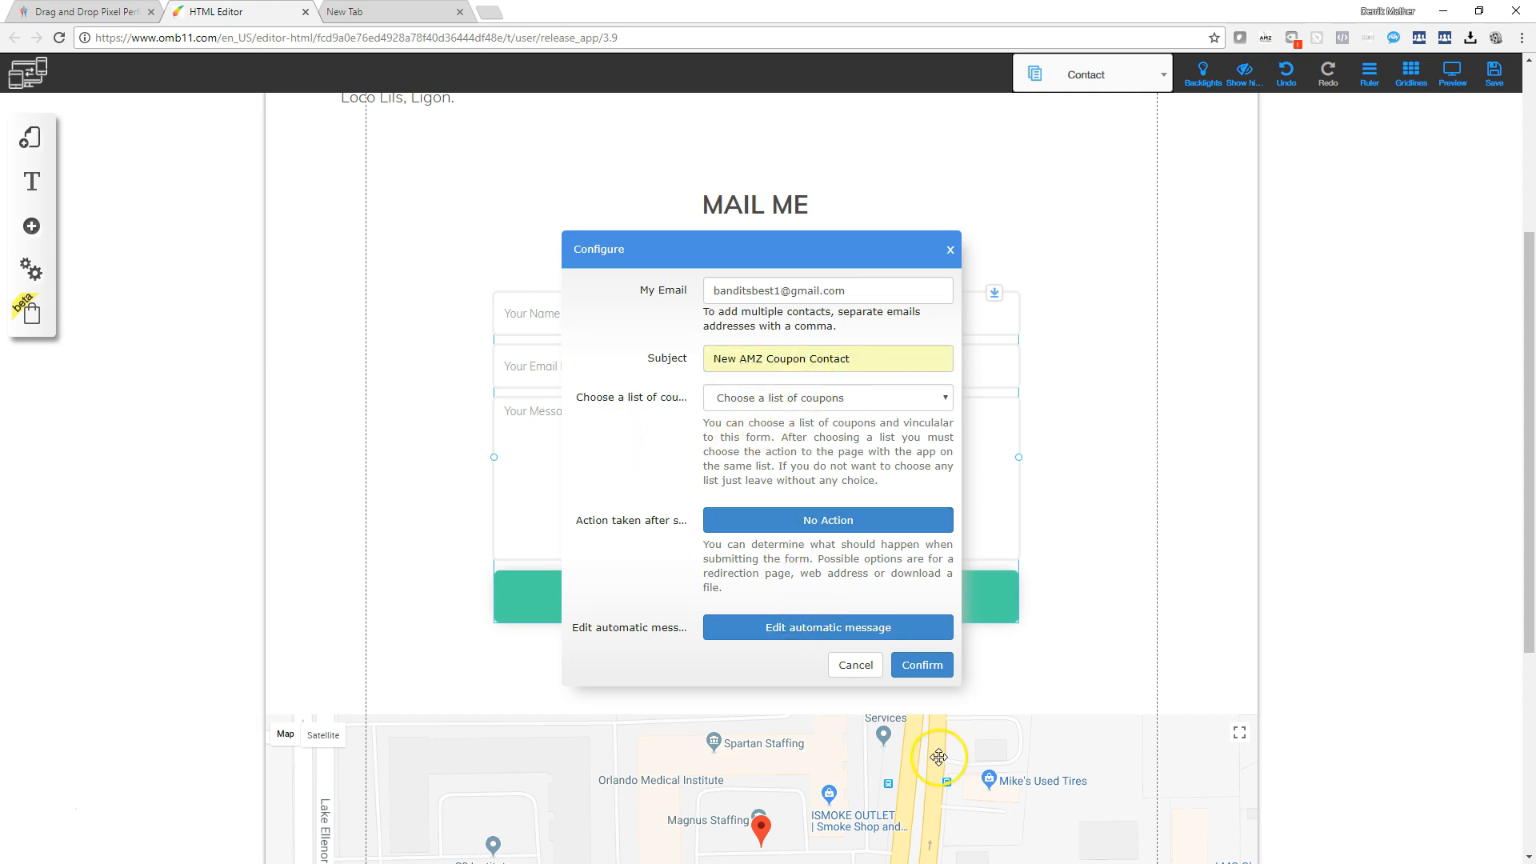
click(933, 672)
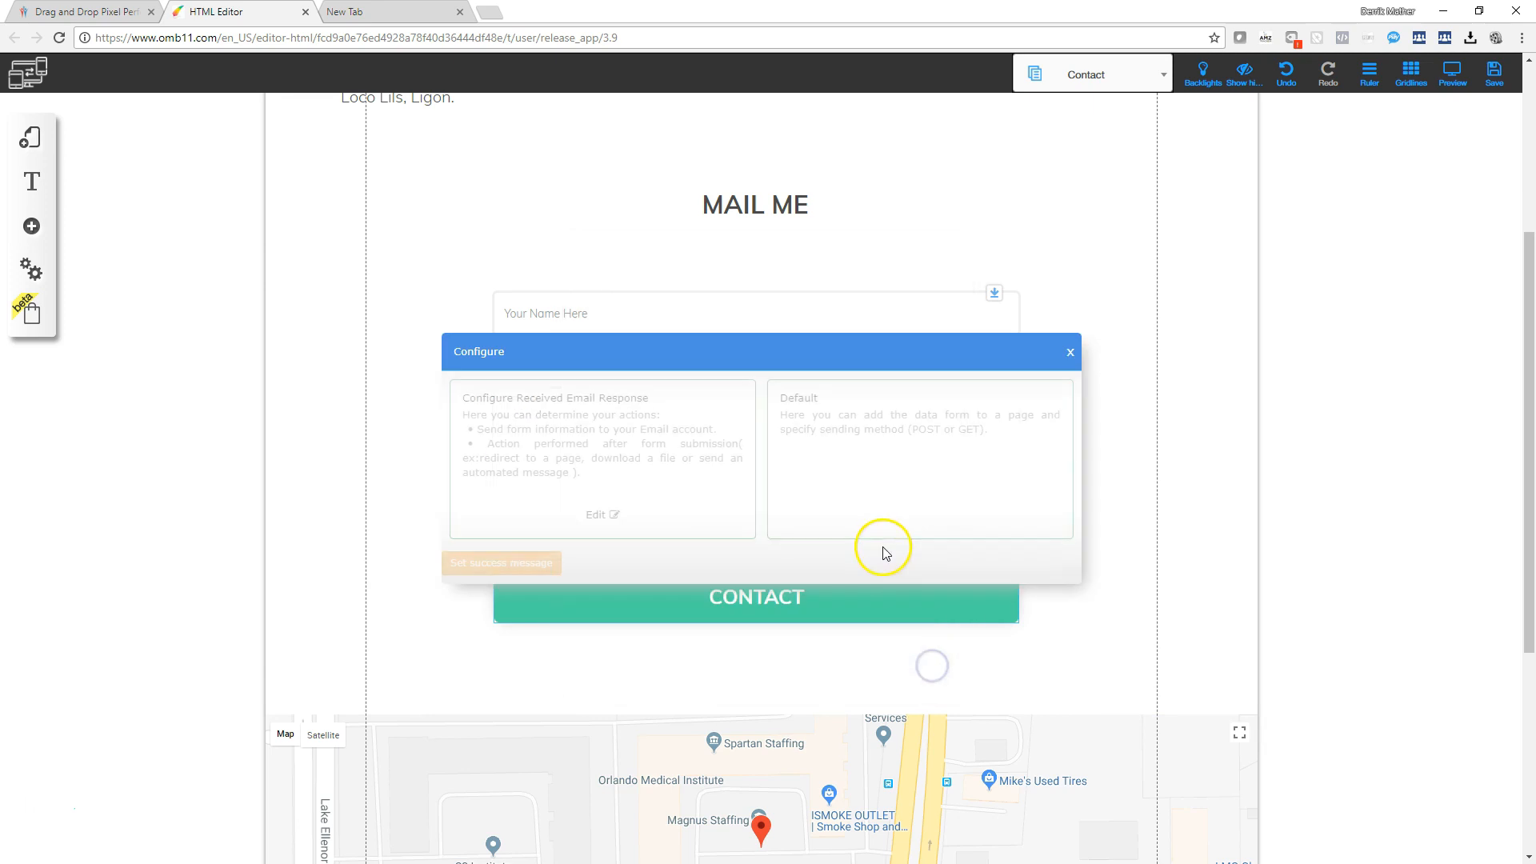
click(1070, 352)
Step: Delete the location pin icon and the placeholder address text below the Contact Me heading
scroll(753, 433, up, 2)
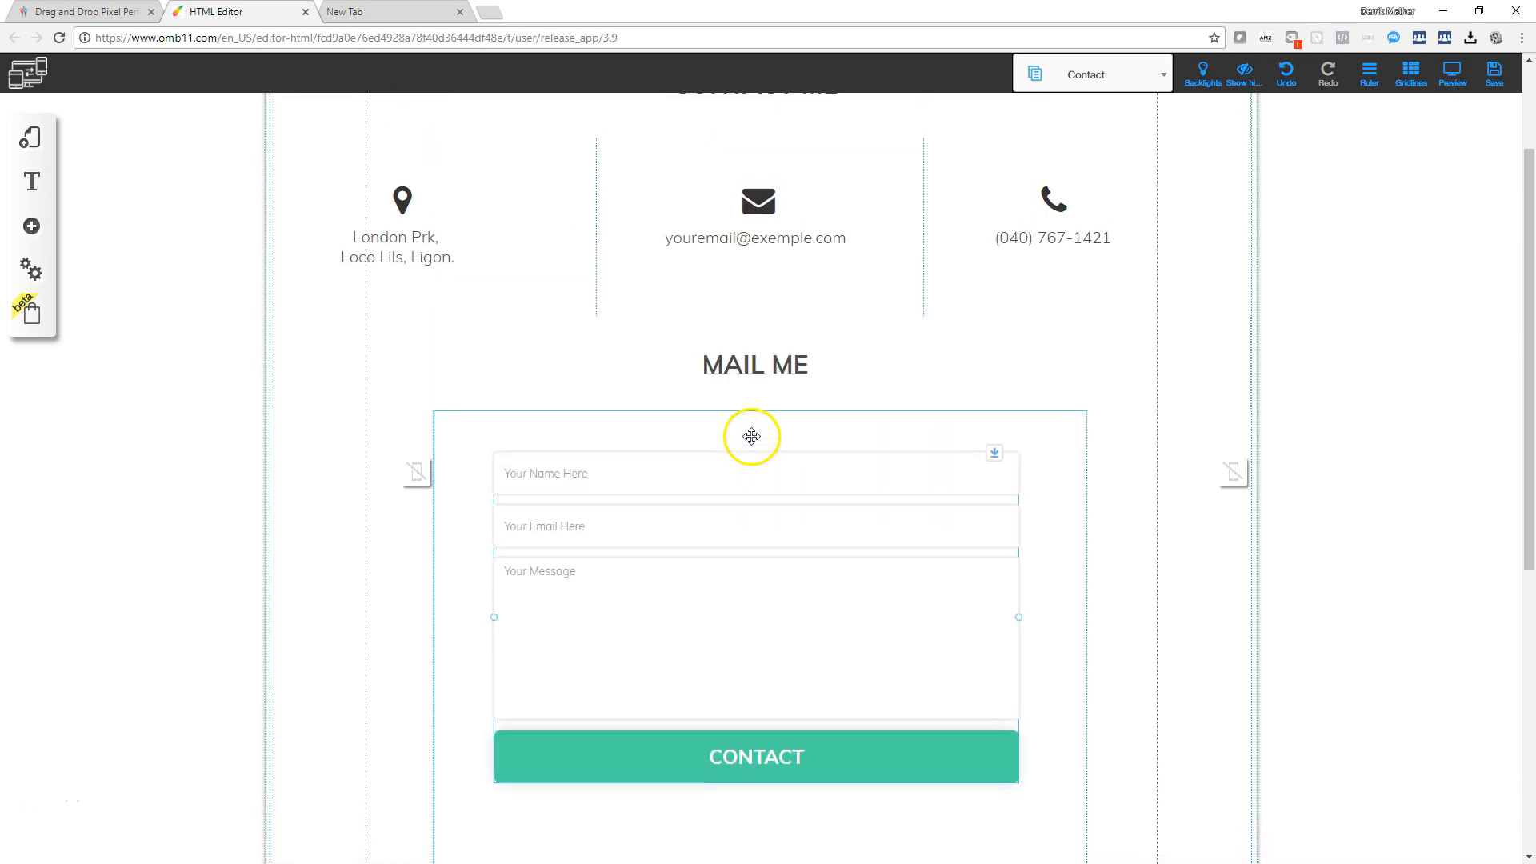
scroll(713, 438, up, 2)
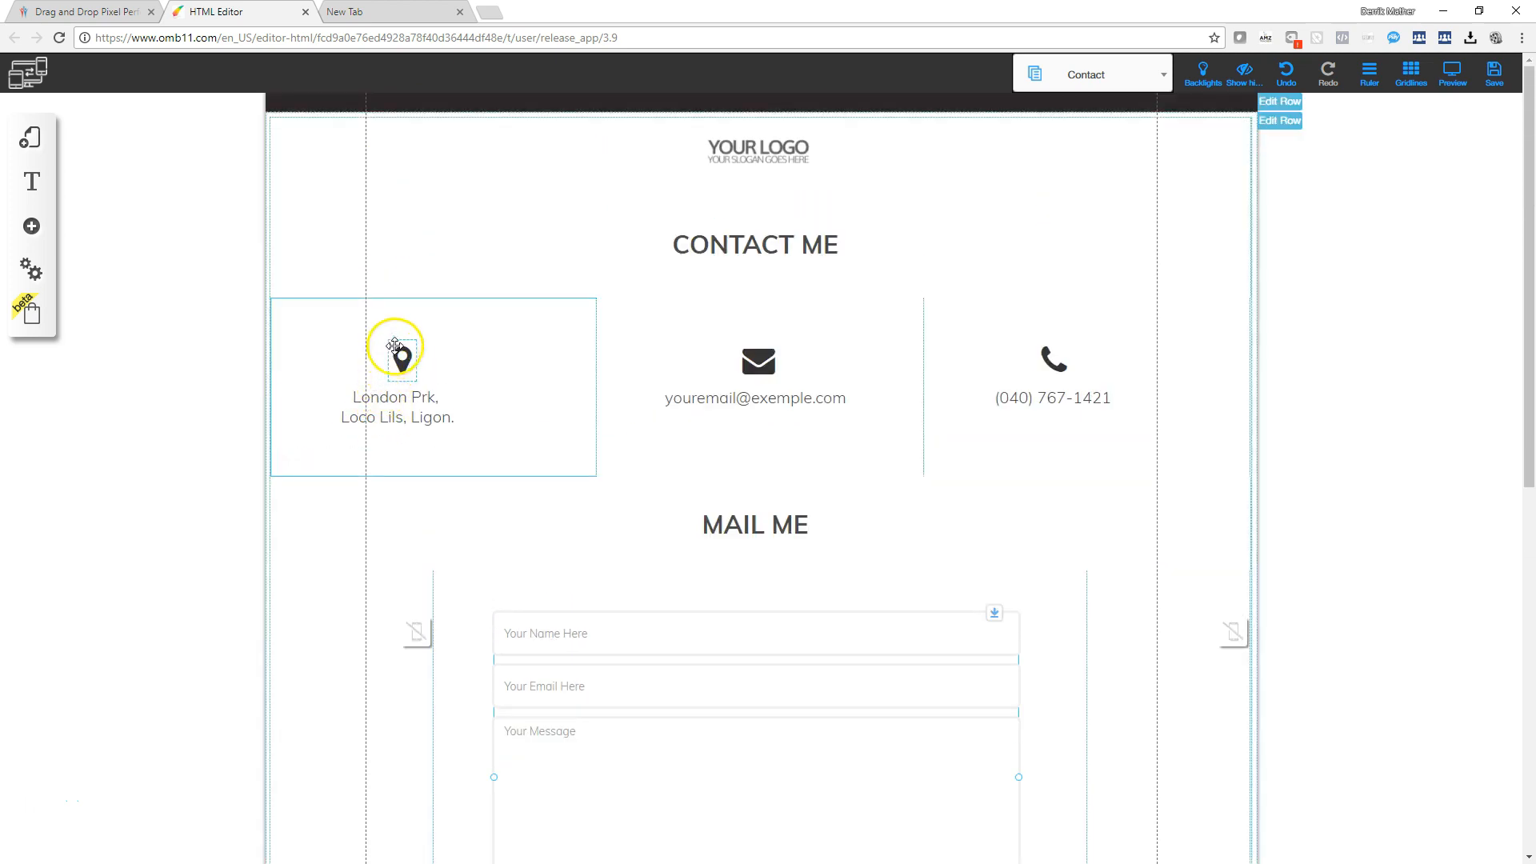
click(469, 346)
click(470, 346)
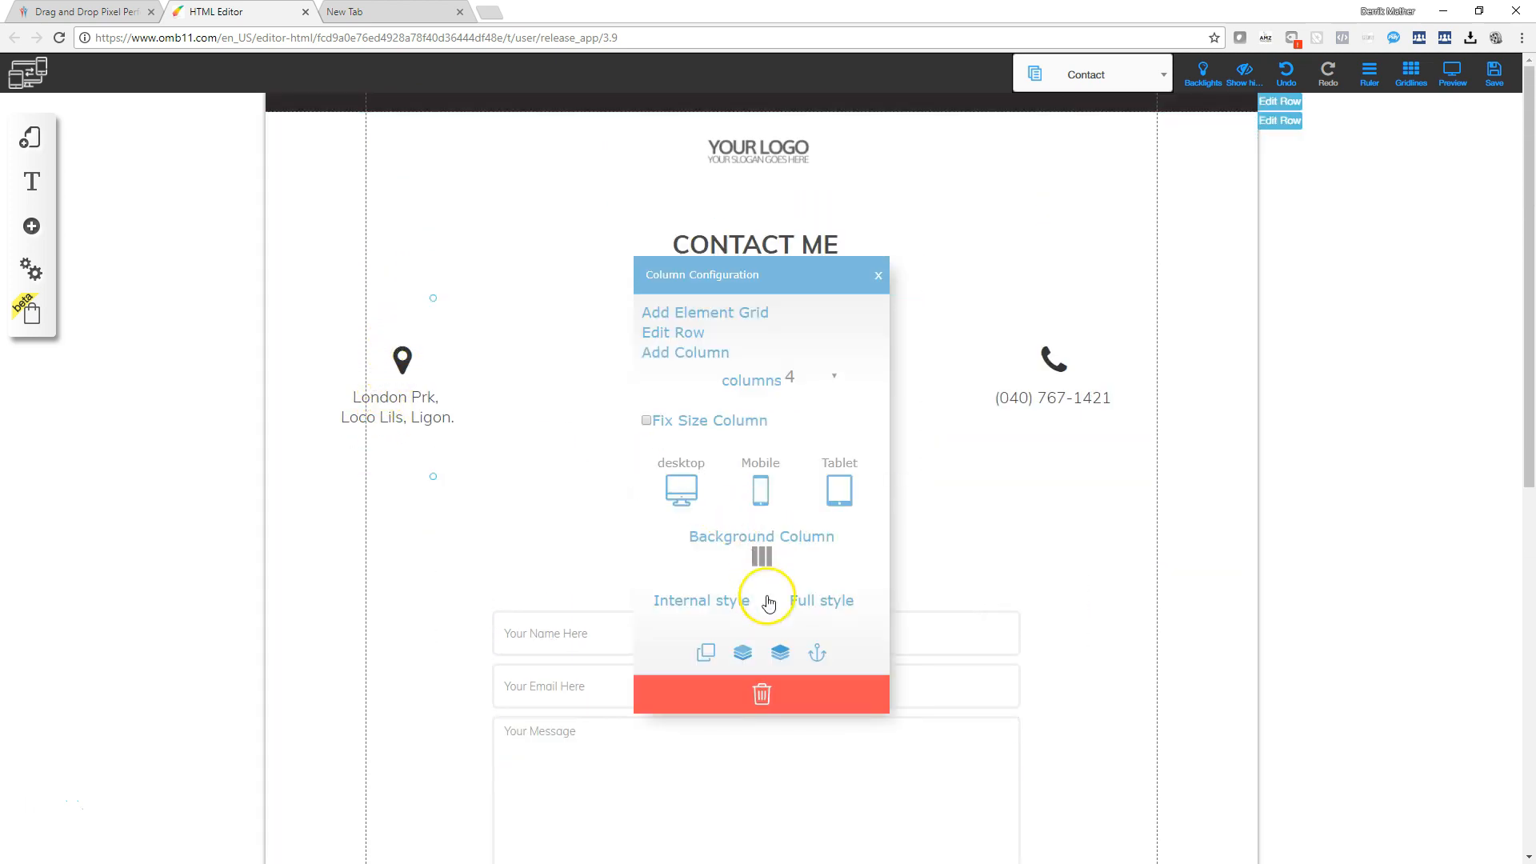
double_click(391, 365)
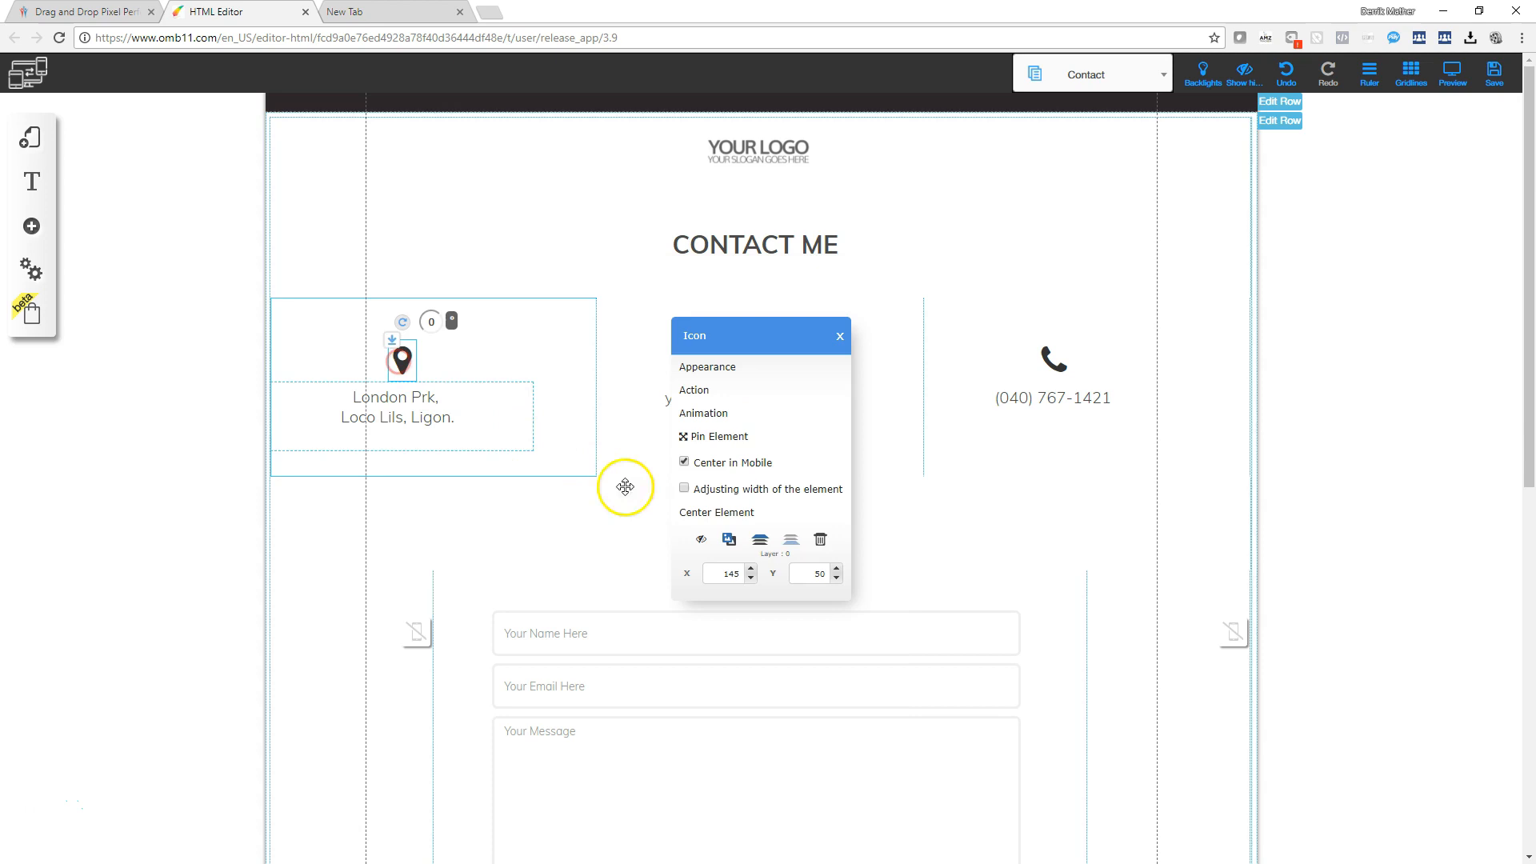
click(823, 548)
double_click(398, 403)
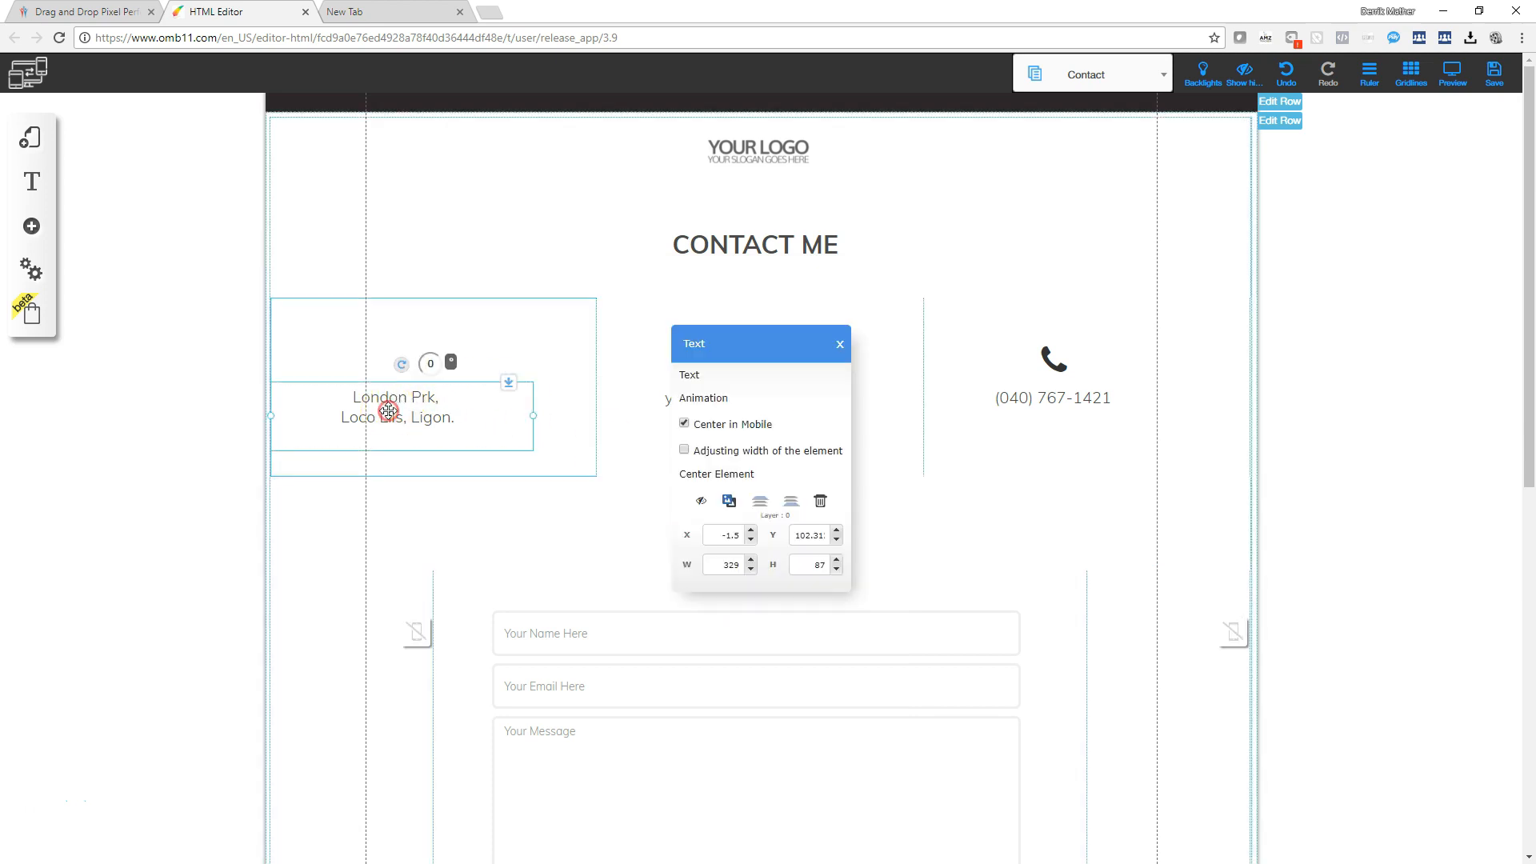
click(817, 499)
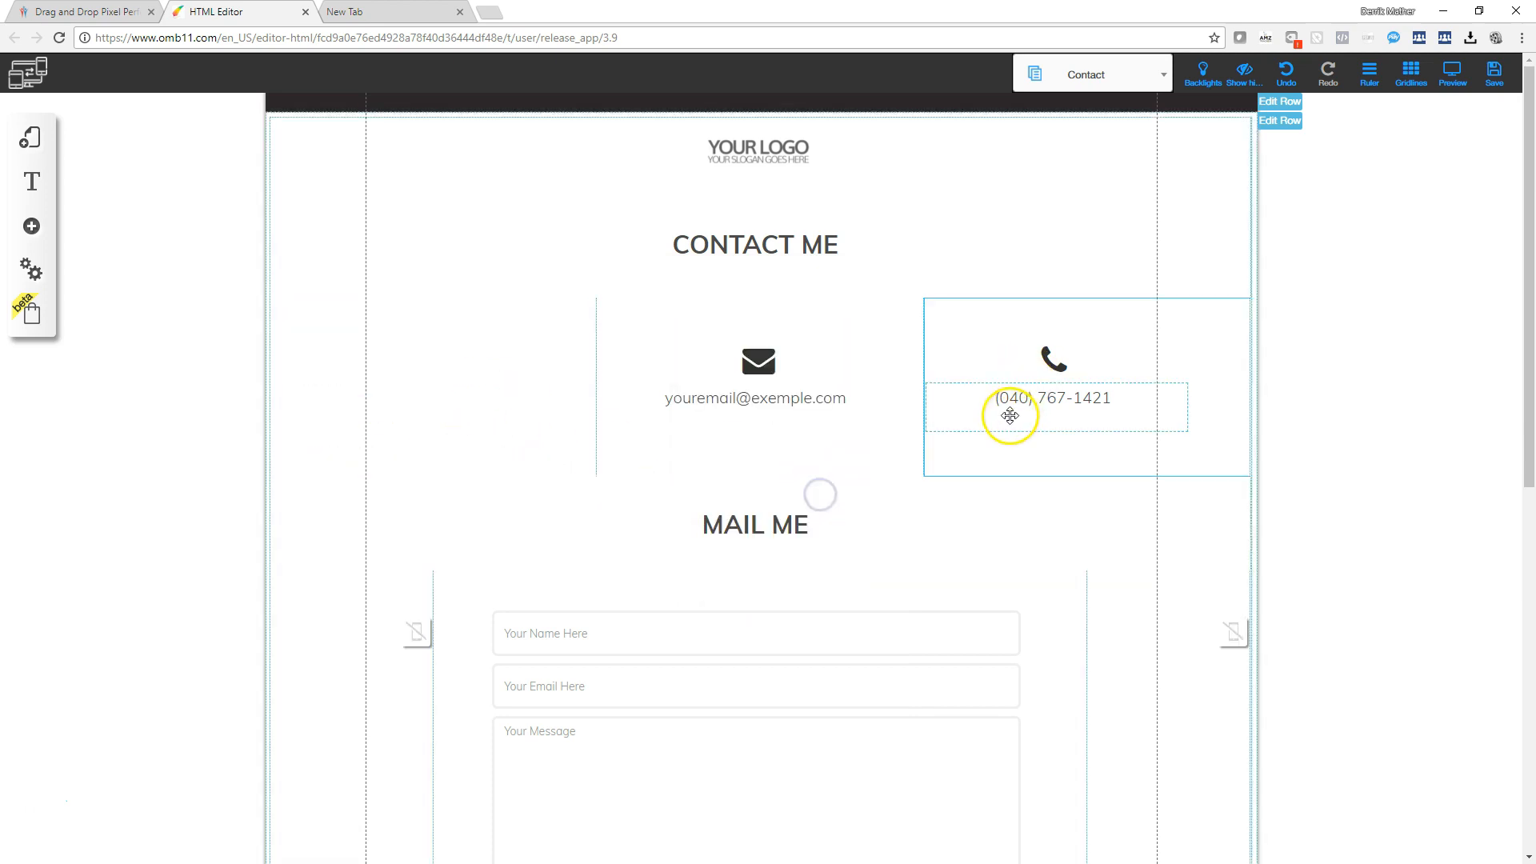
Step: Delete the phone icon and the placeholder phone number from the contact details row
double_click(1070, 365)
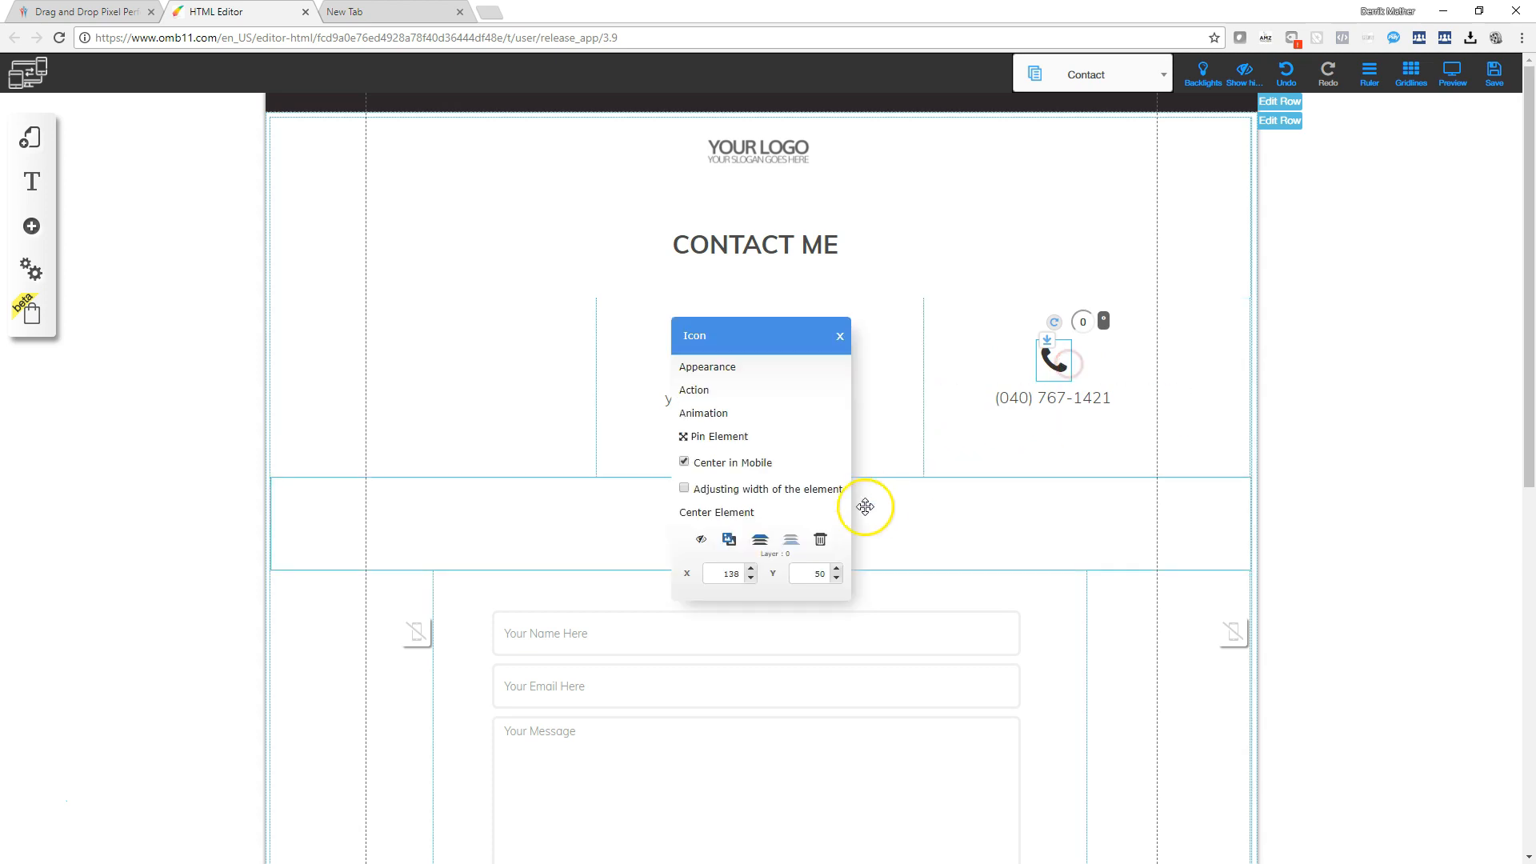
click(819, 539)
double_click(1039, 398)
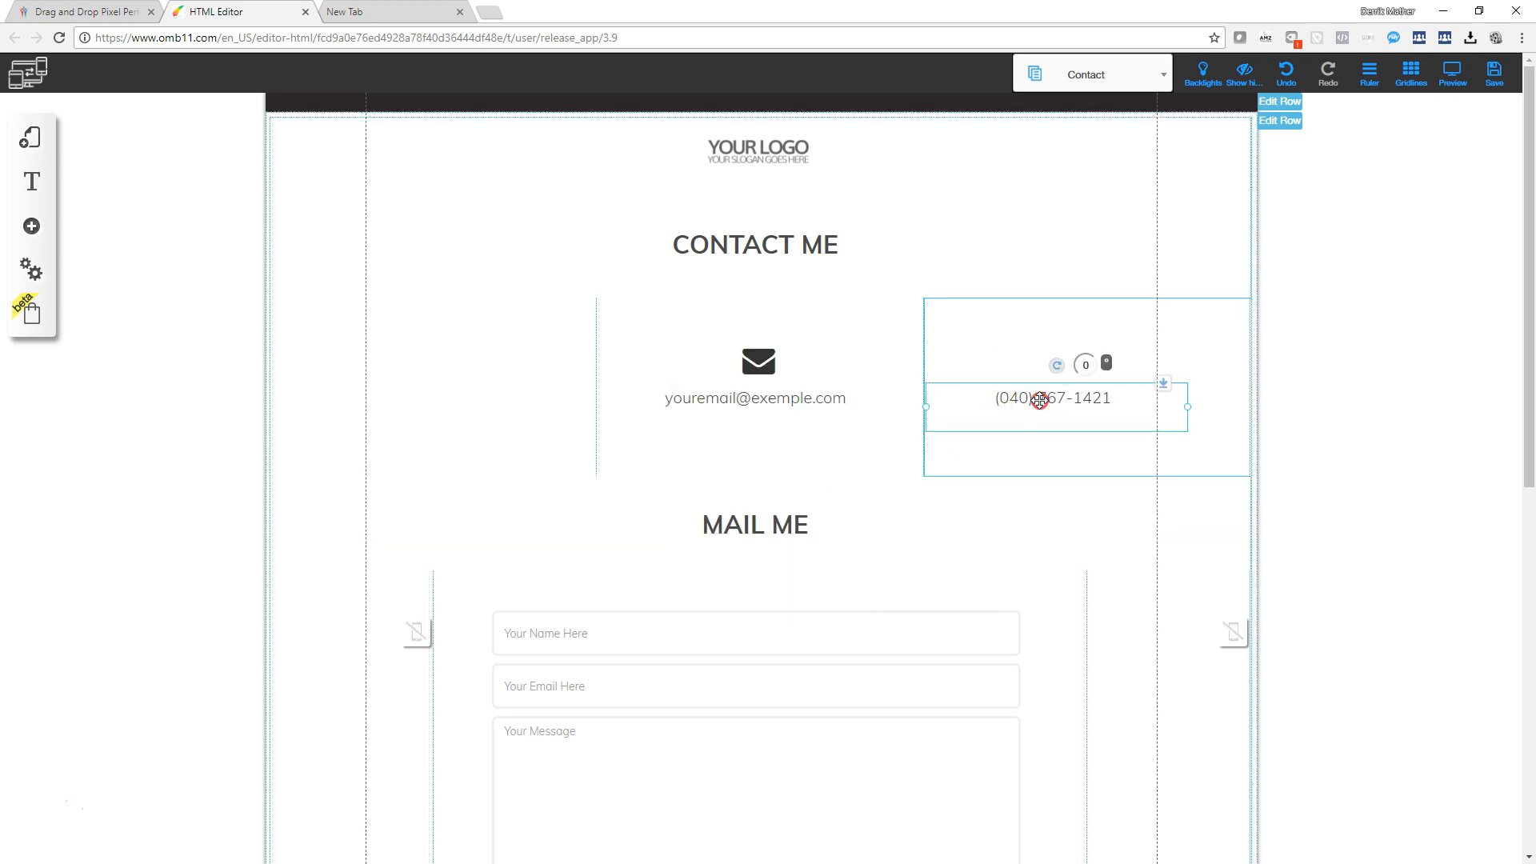
click(820, 500)
Step: Replace the placeholder e-mail under the envelope icon with the company's contact e-mail
click(783, 412)
double_click(744, 418)
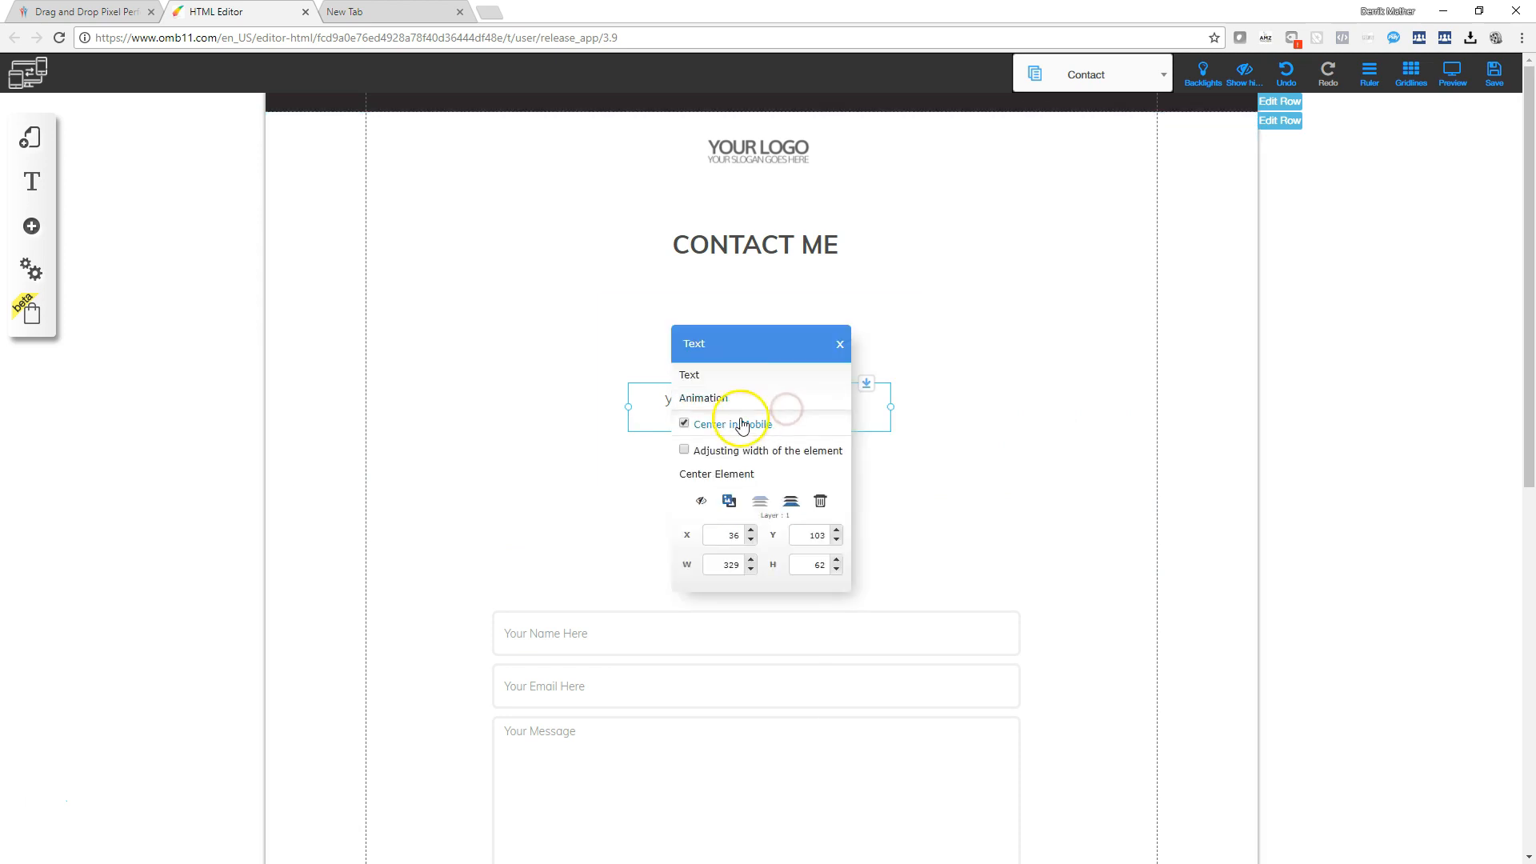
click(703, 370)
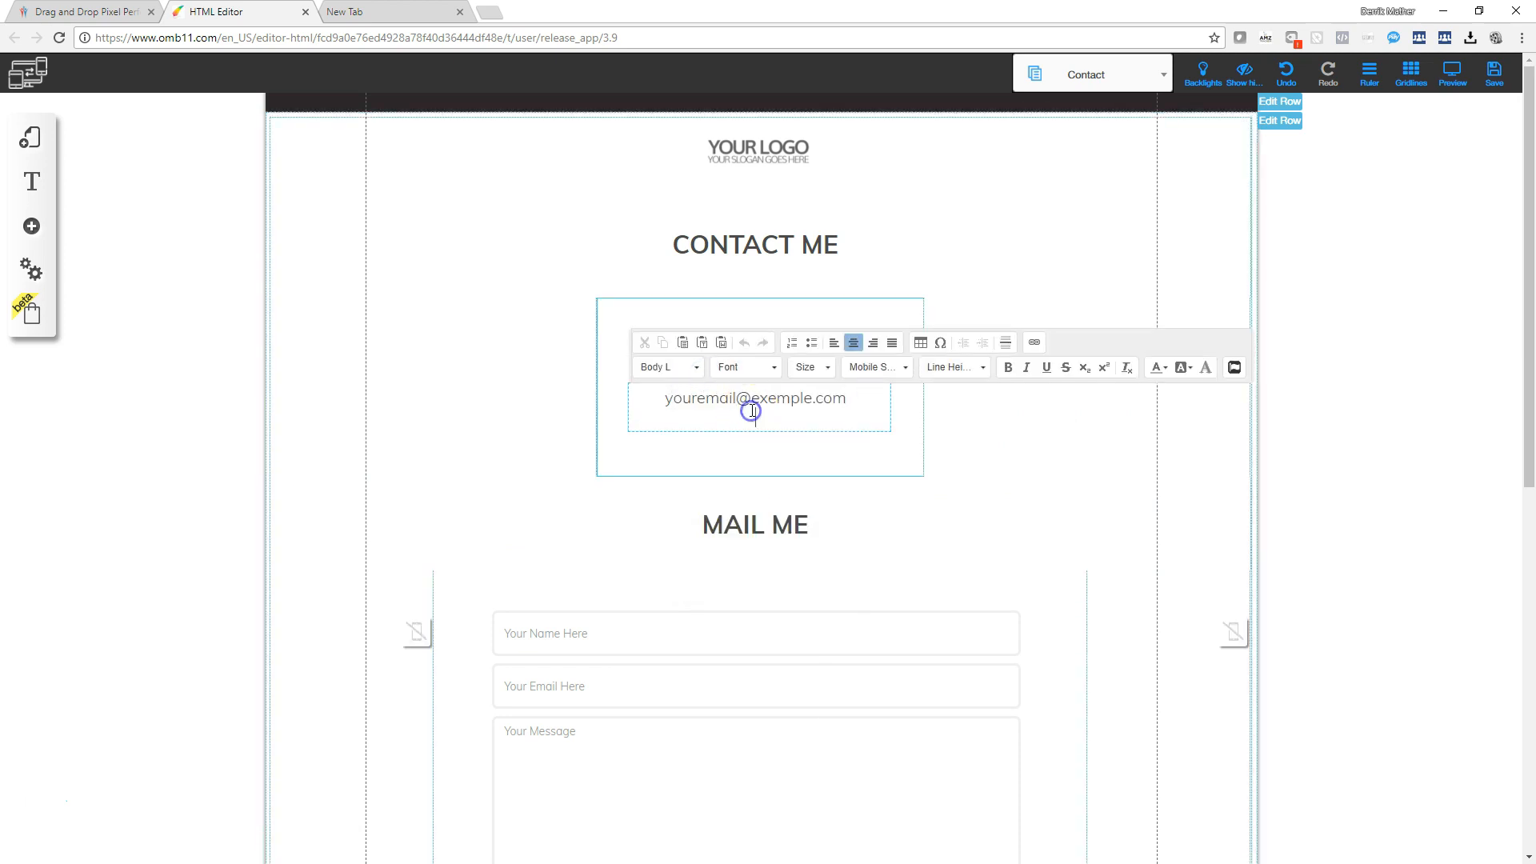
triple_click(752, 400)
key(ctrl+v)
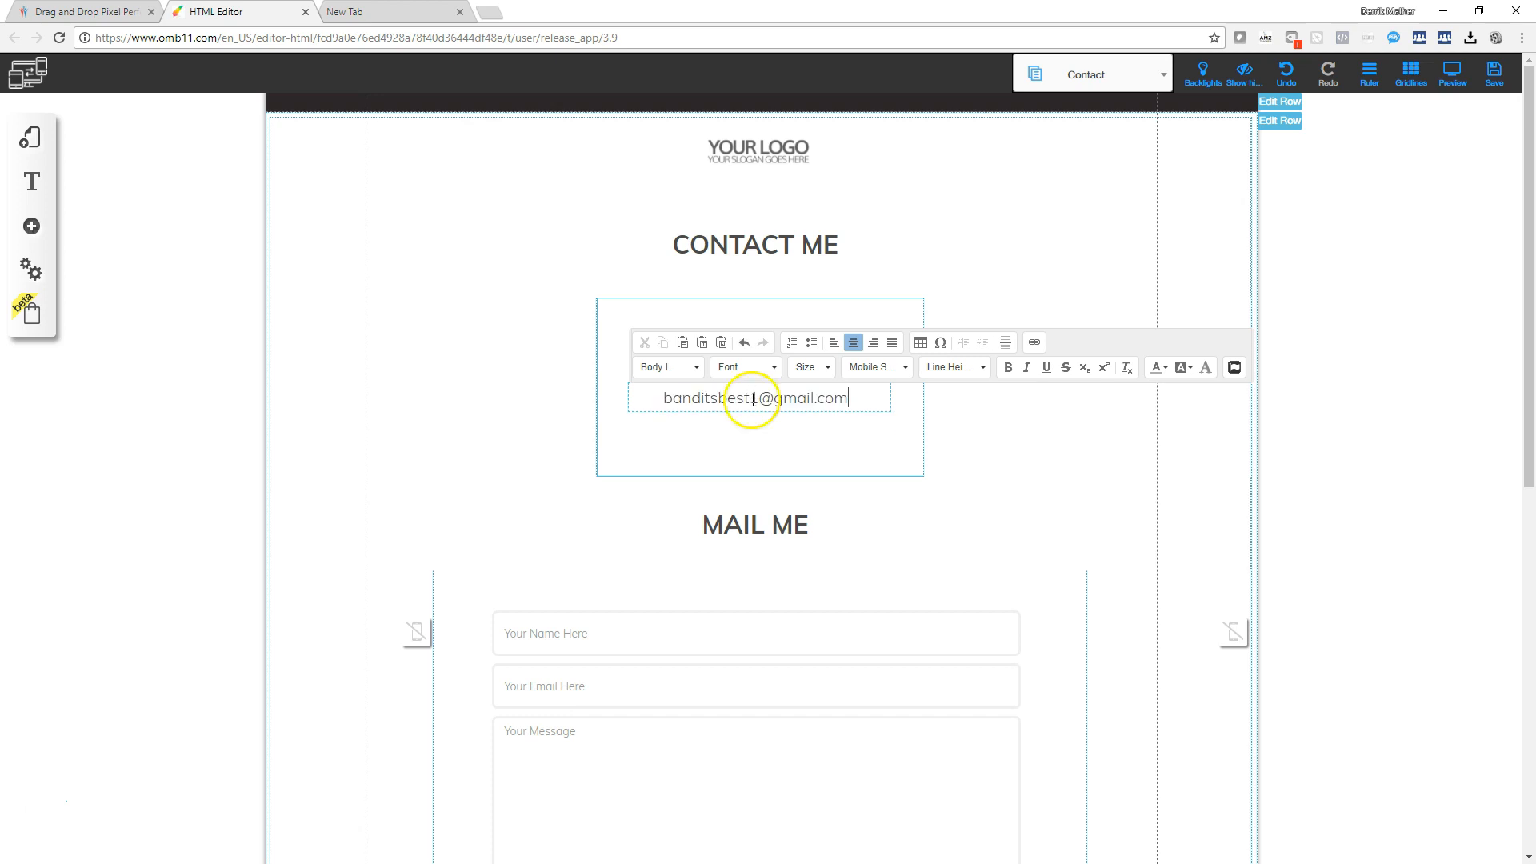
click(946, 450)
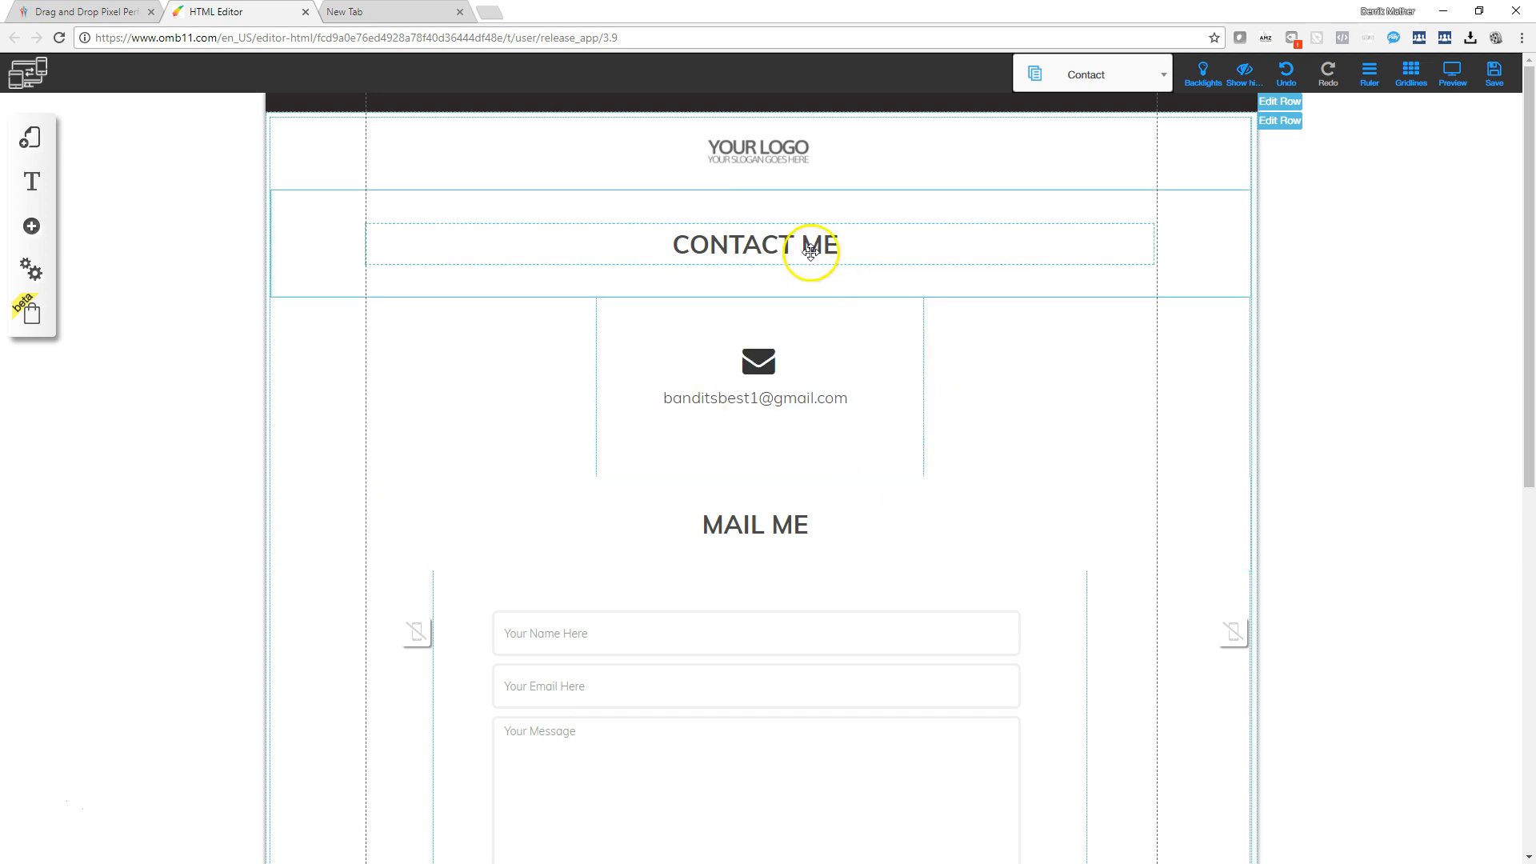
Step: Replace the "YOUR LOGO" placeholder image with the Bandits Biscuits logo from the uploaded files
double_click(744, 162)
click(715, 283)
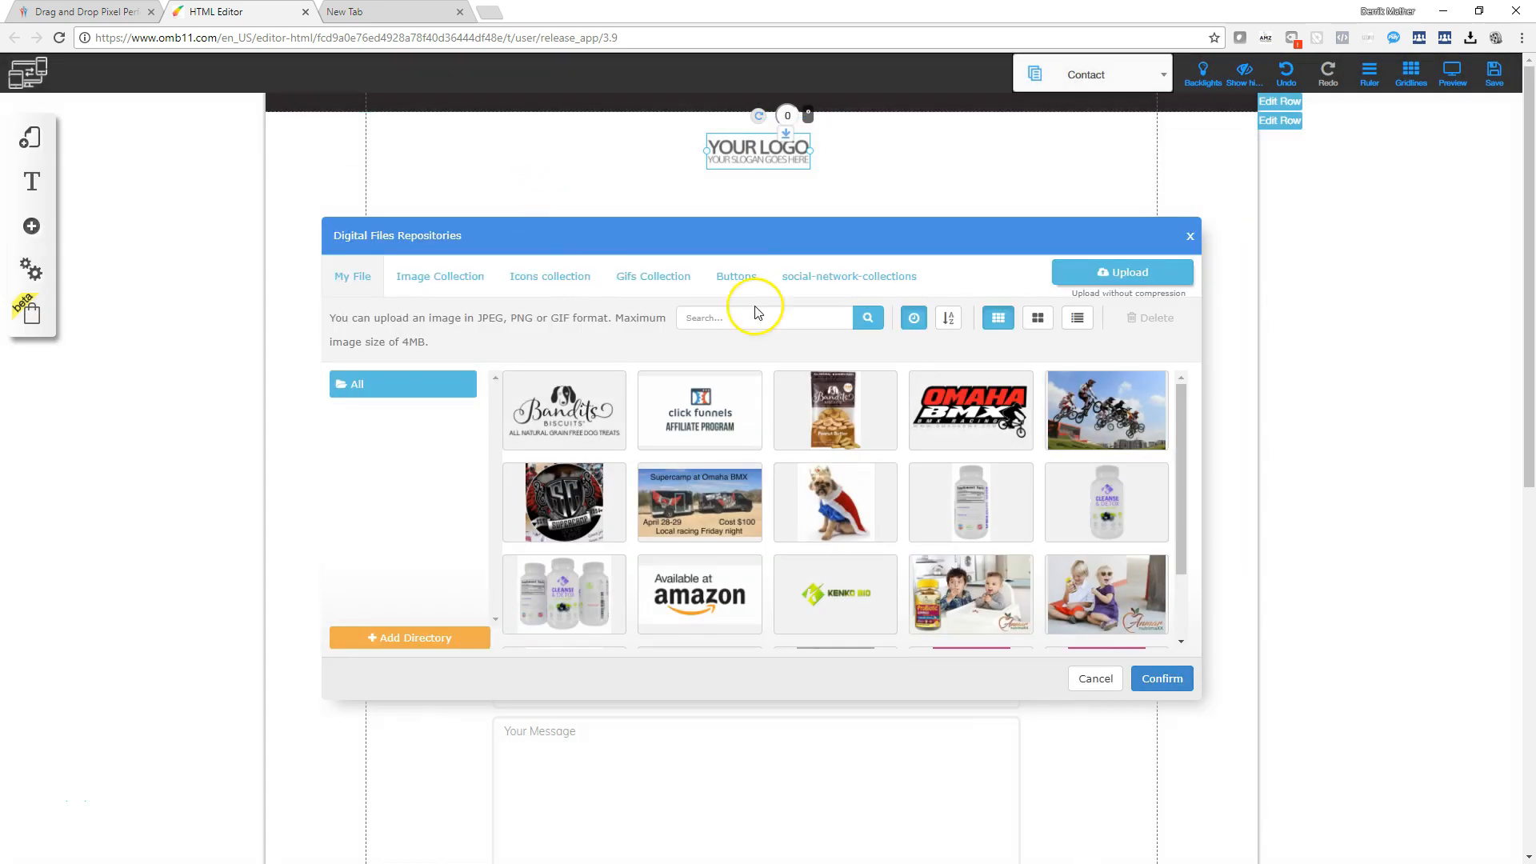
click(552, 396)
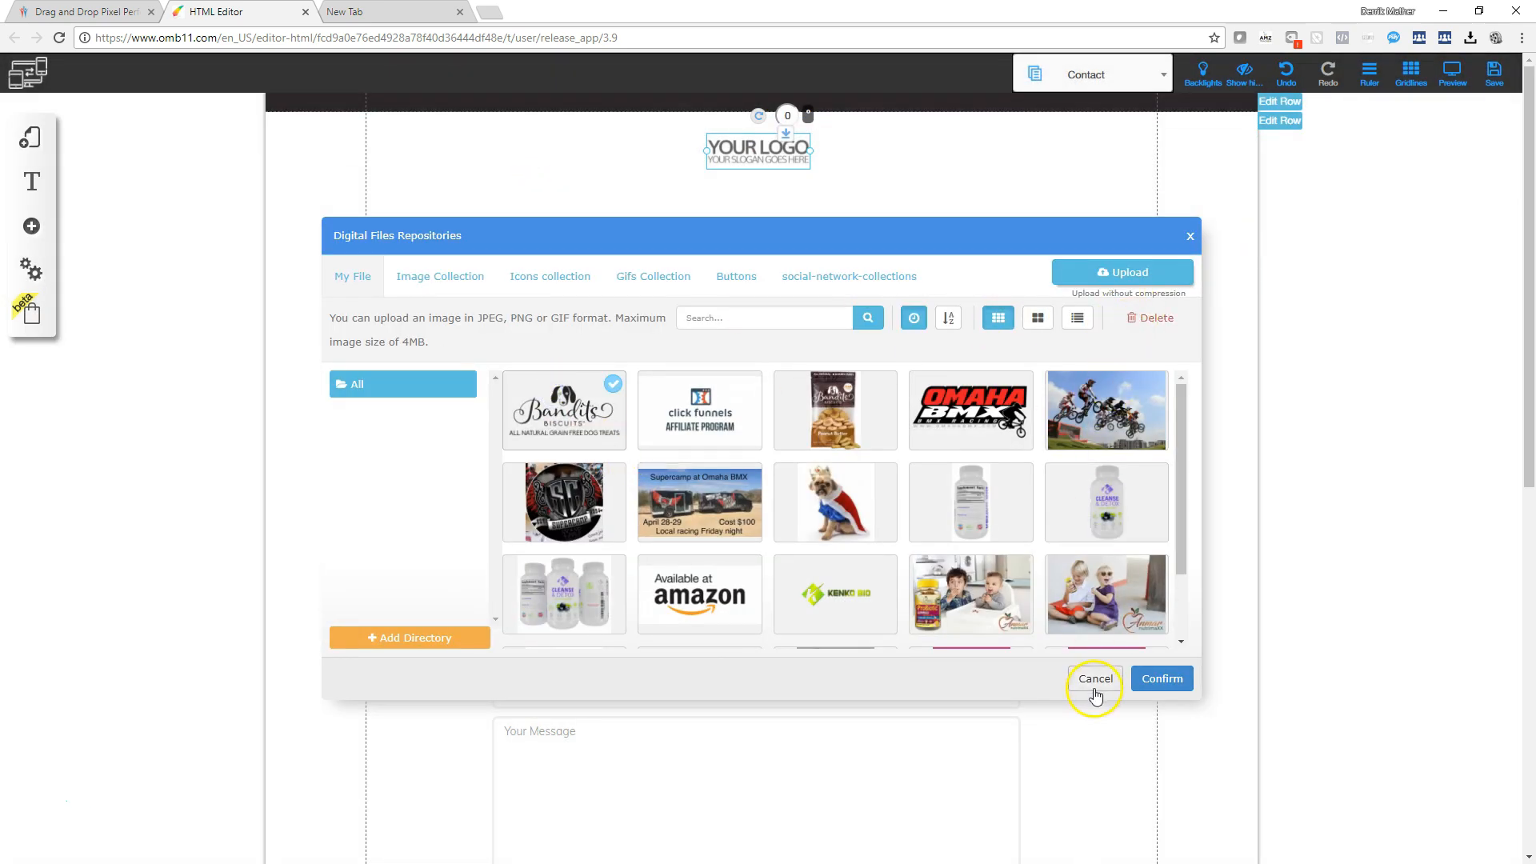
click(1162, 678)
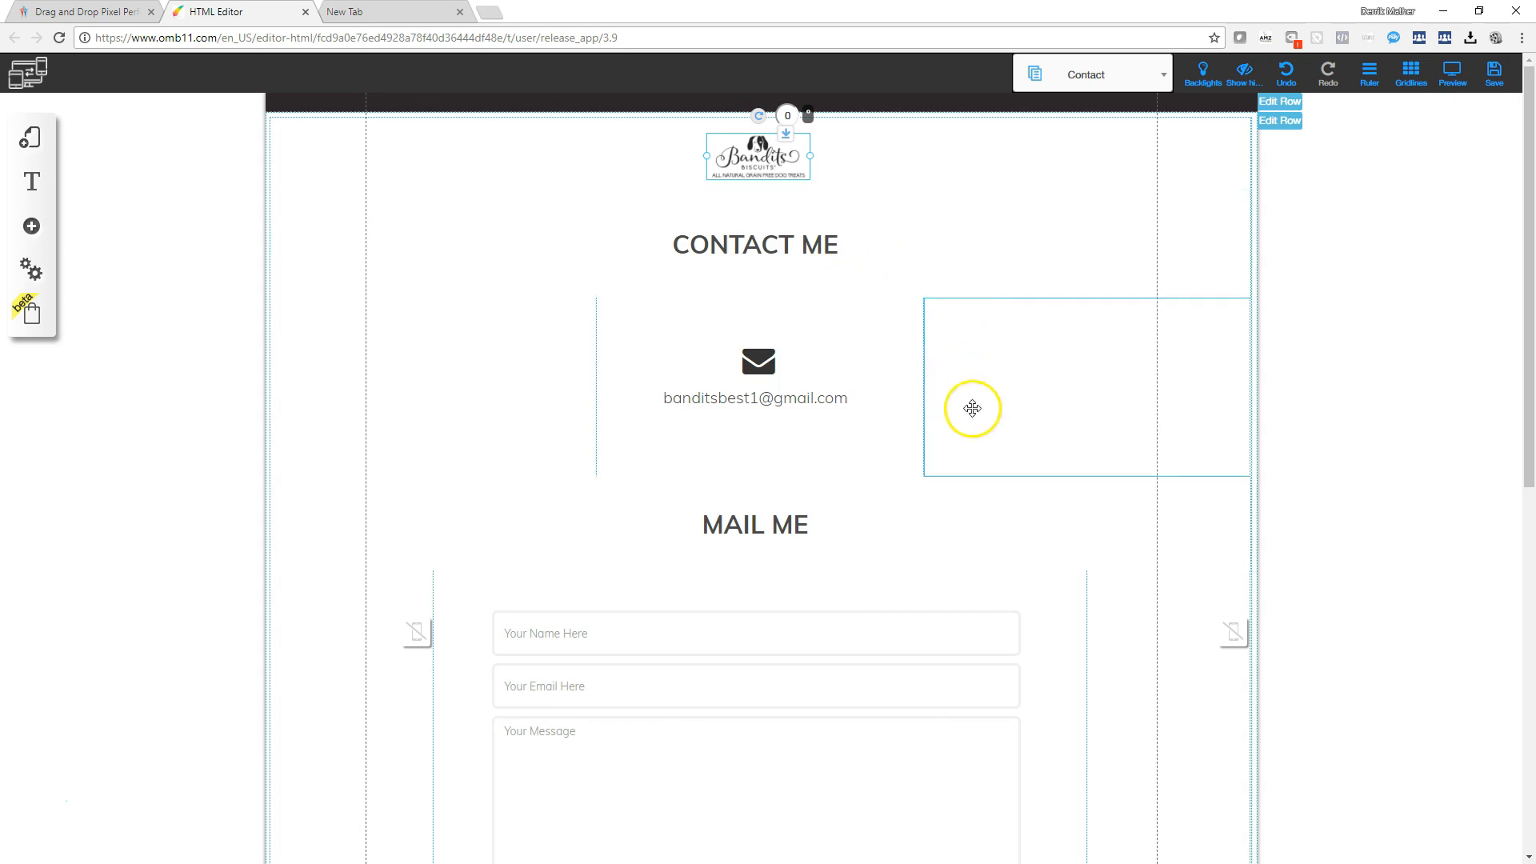
scroll(971, 408, down, 6)
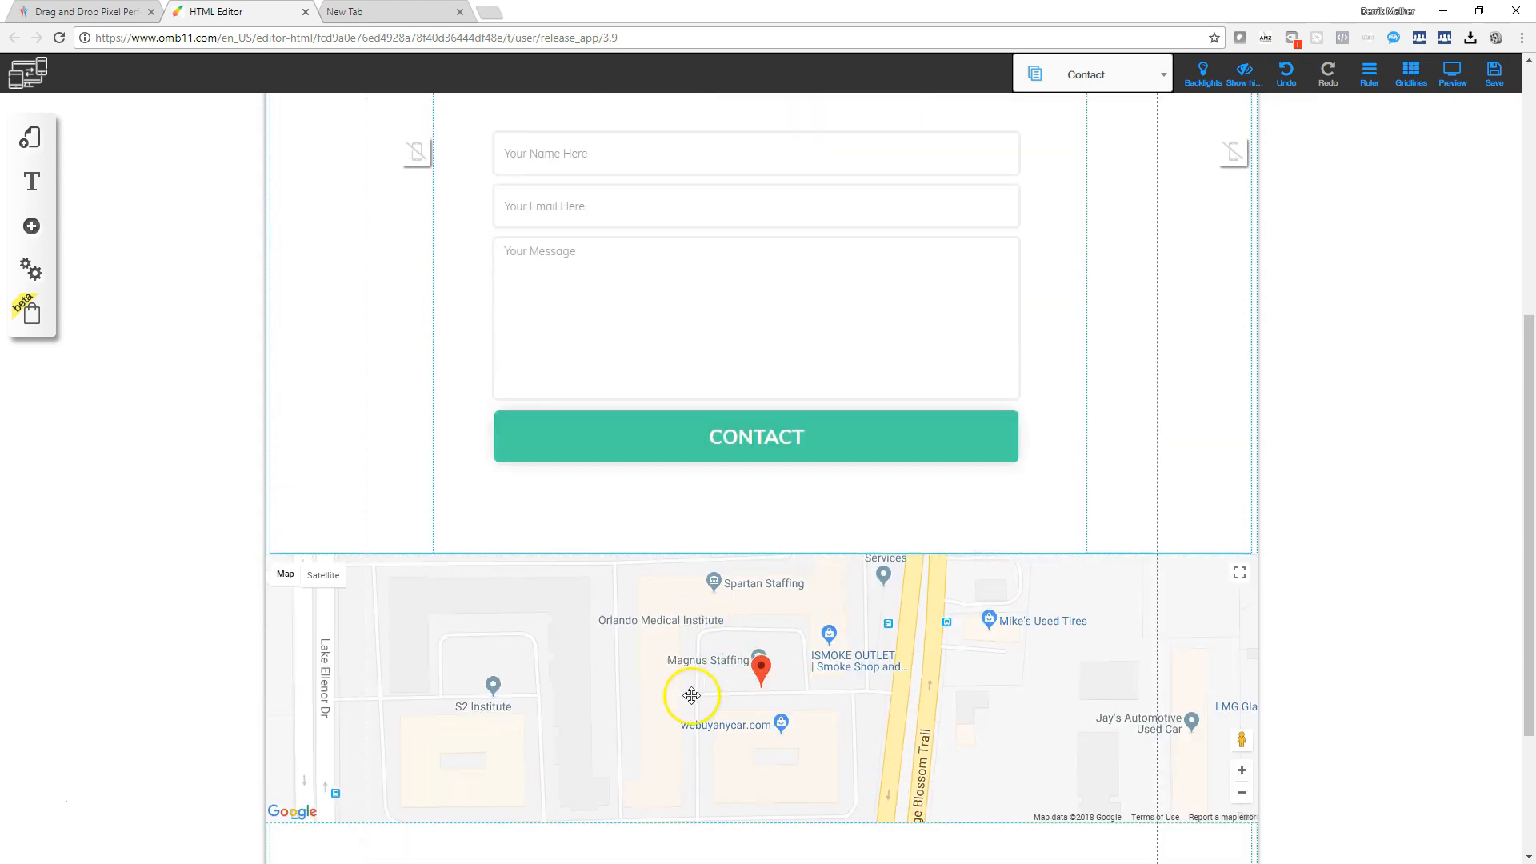
click(474, 622)
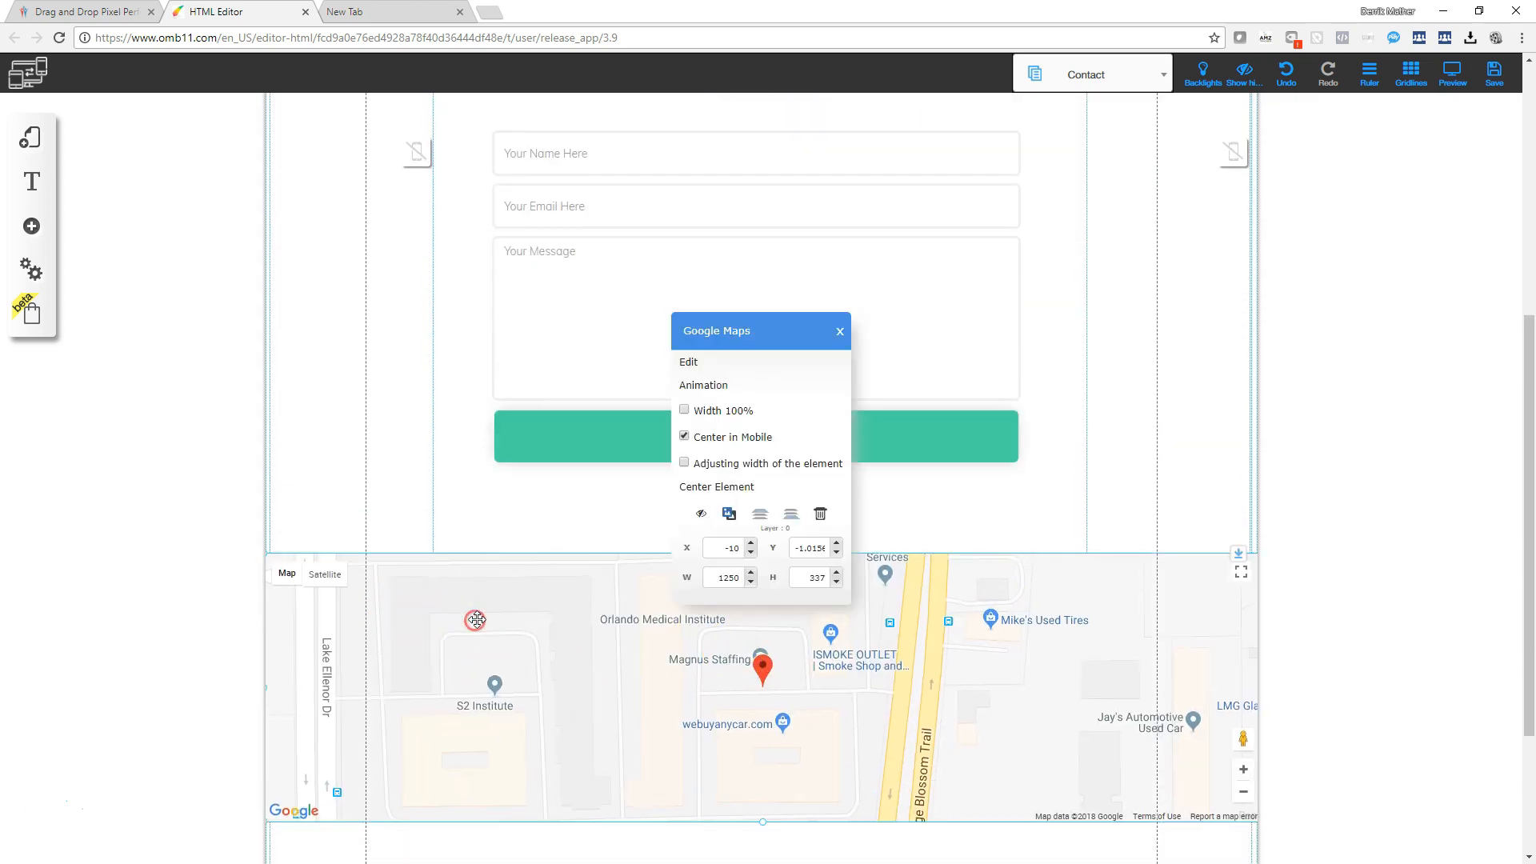
click(689, 362)
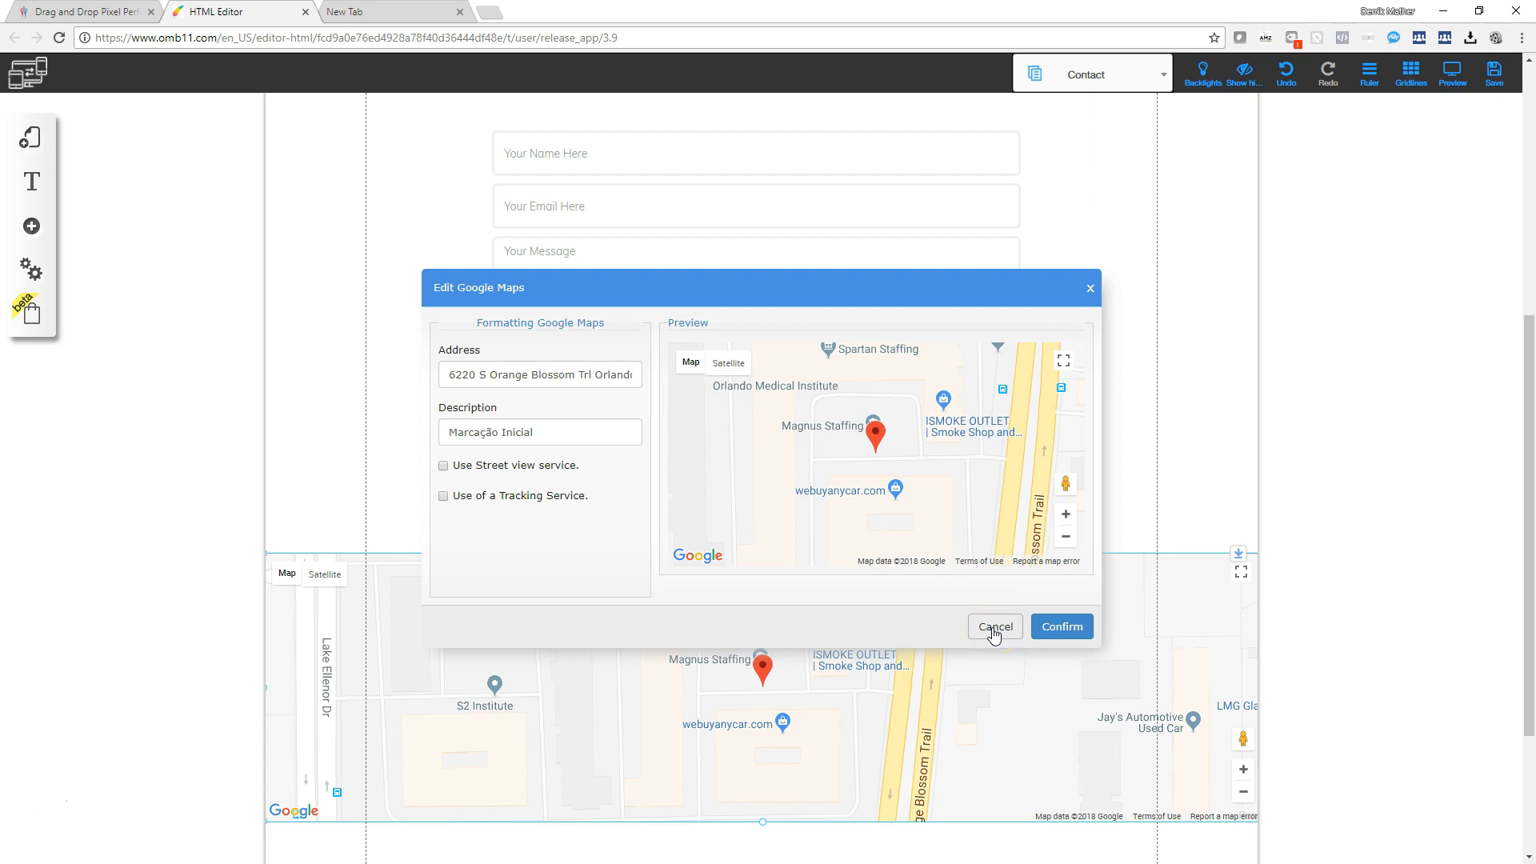
click(994, 626)
Step: Delete the Google Maps element below the contact form on the Contact page
click(566, 658)
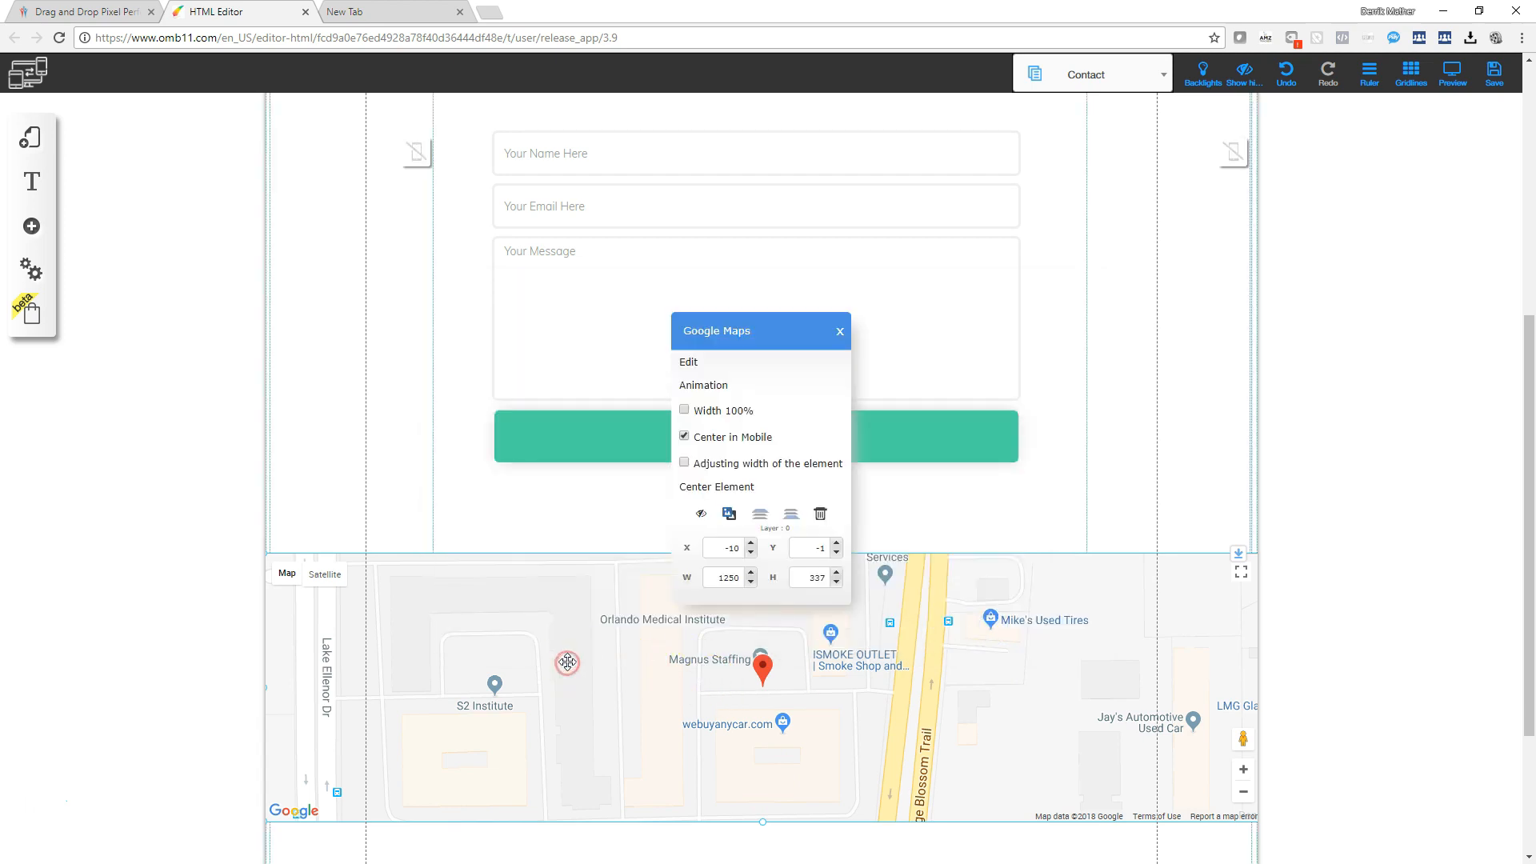
click(822, 515)
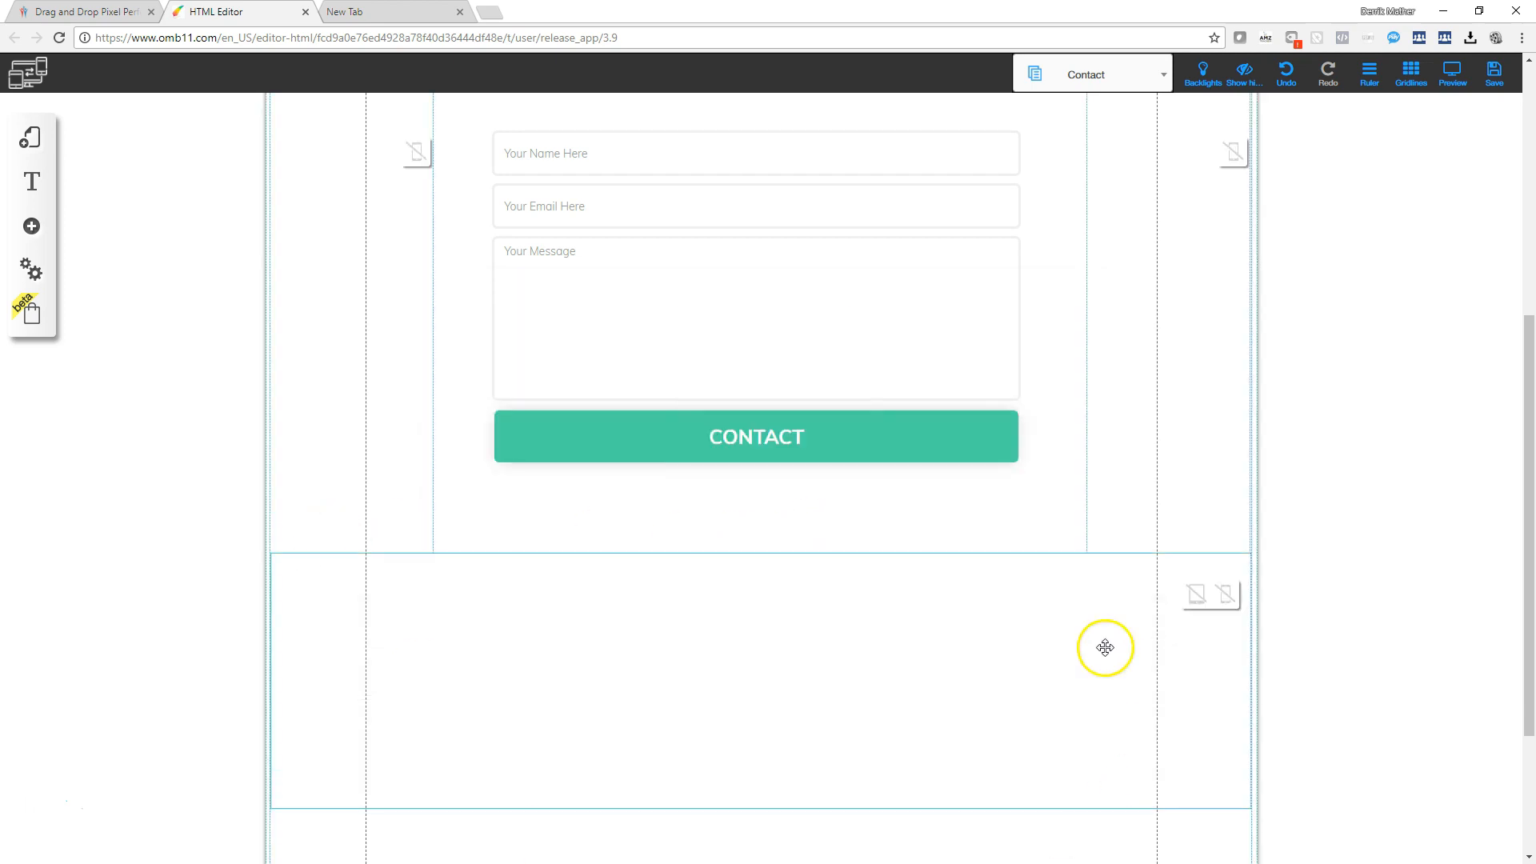
Step: Check the rest of the Contact page from footer to header and save the changes
scroll(1104, 644, down, 3)
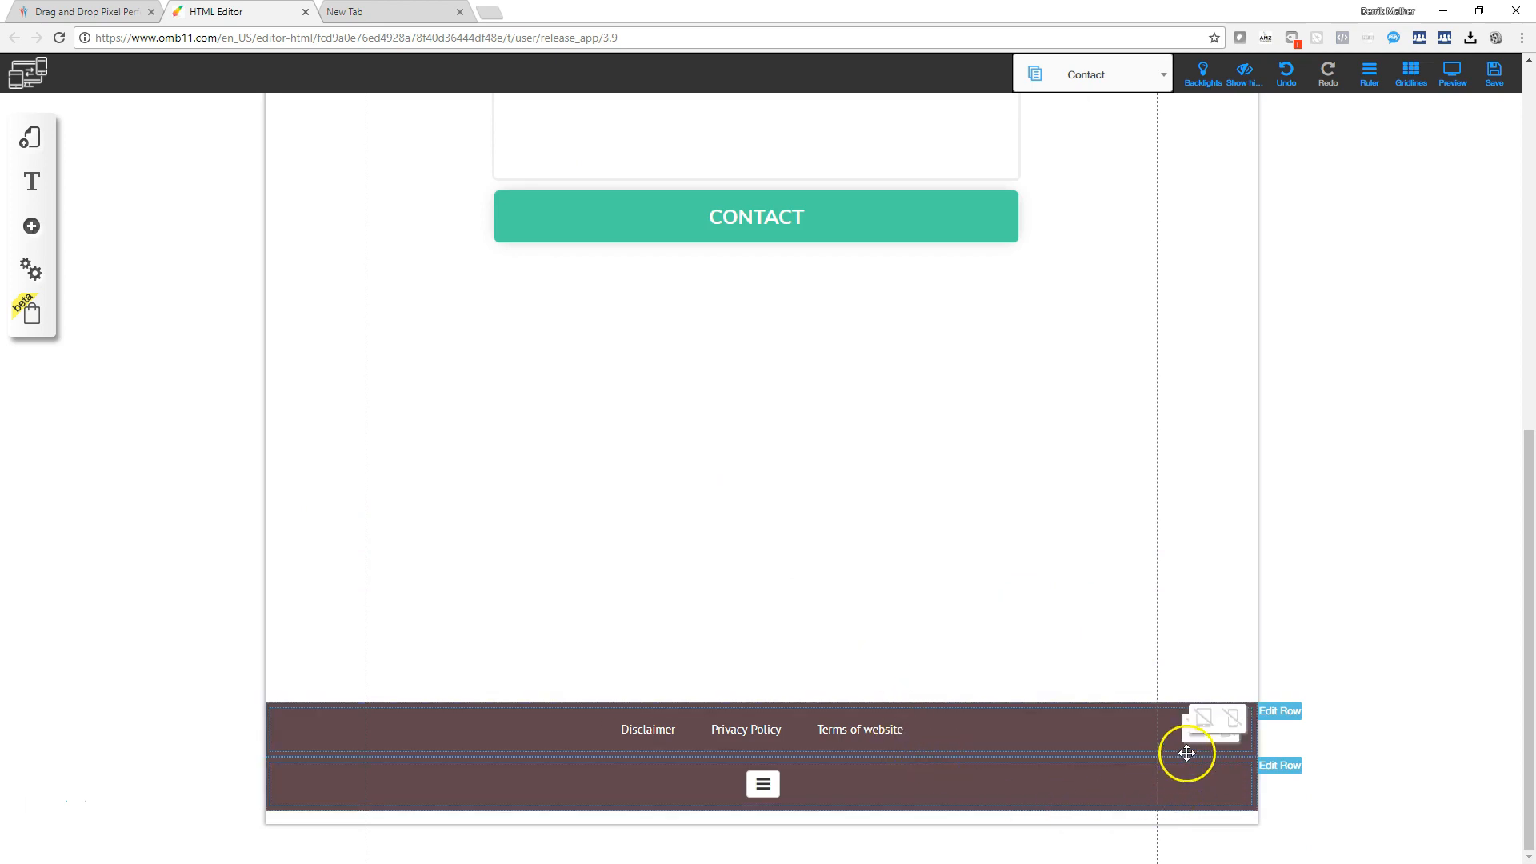
scroll(1152, 733, up, 7)
scroll(1132, 722, up, 2)
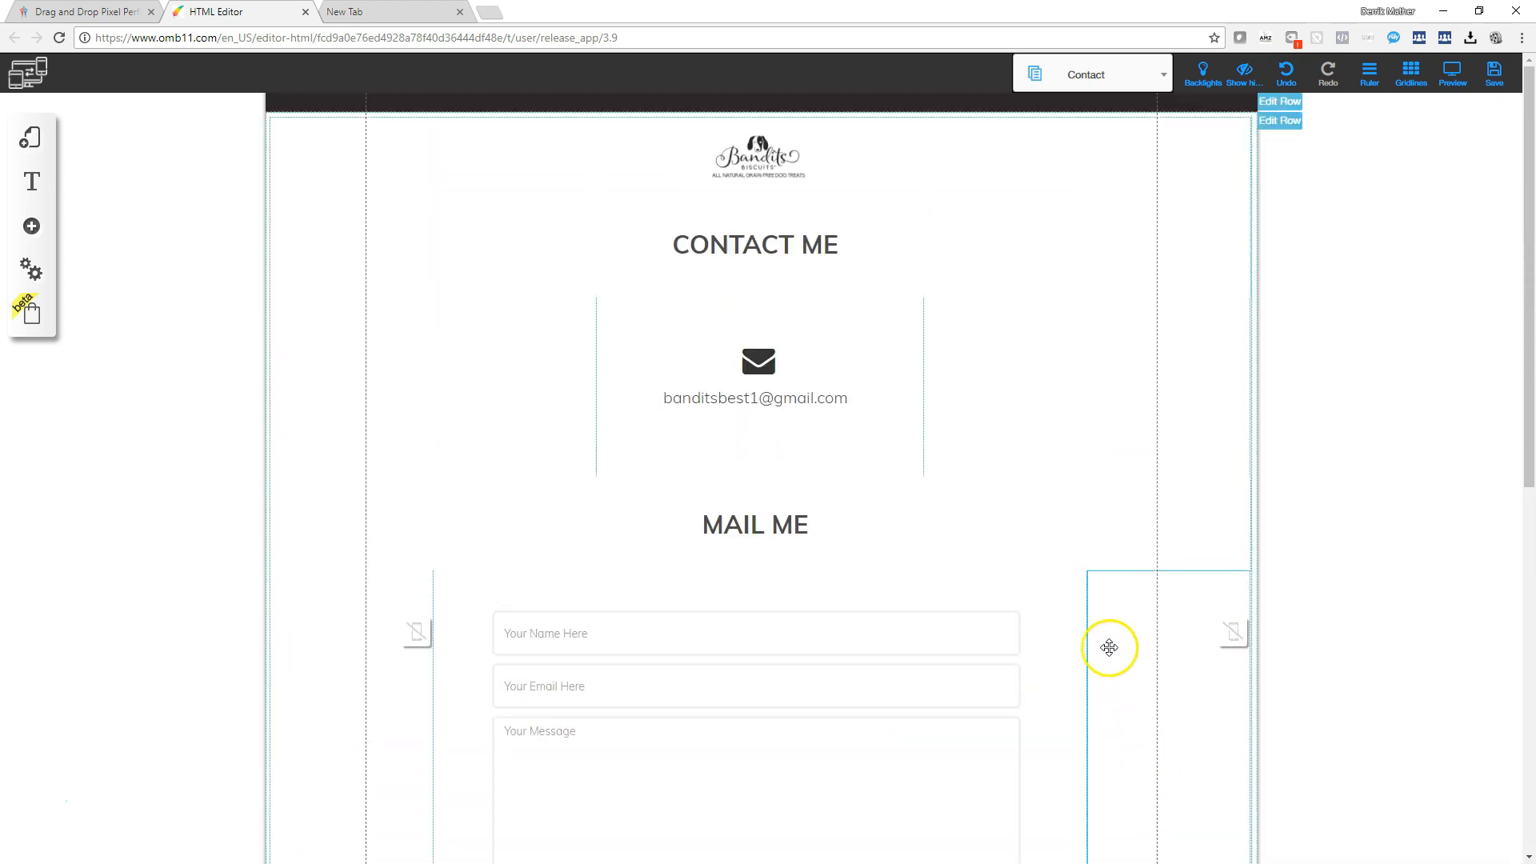
click(1493, 79)
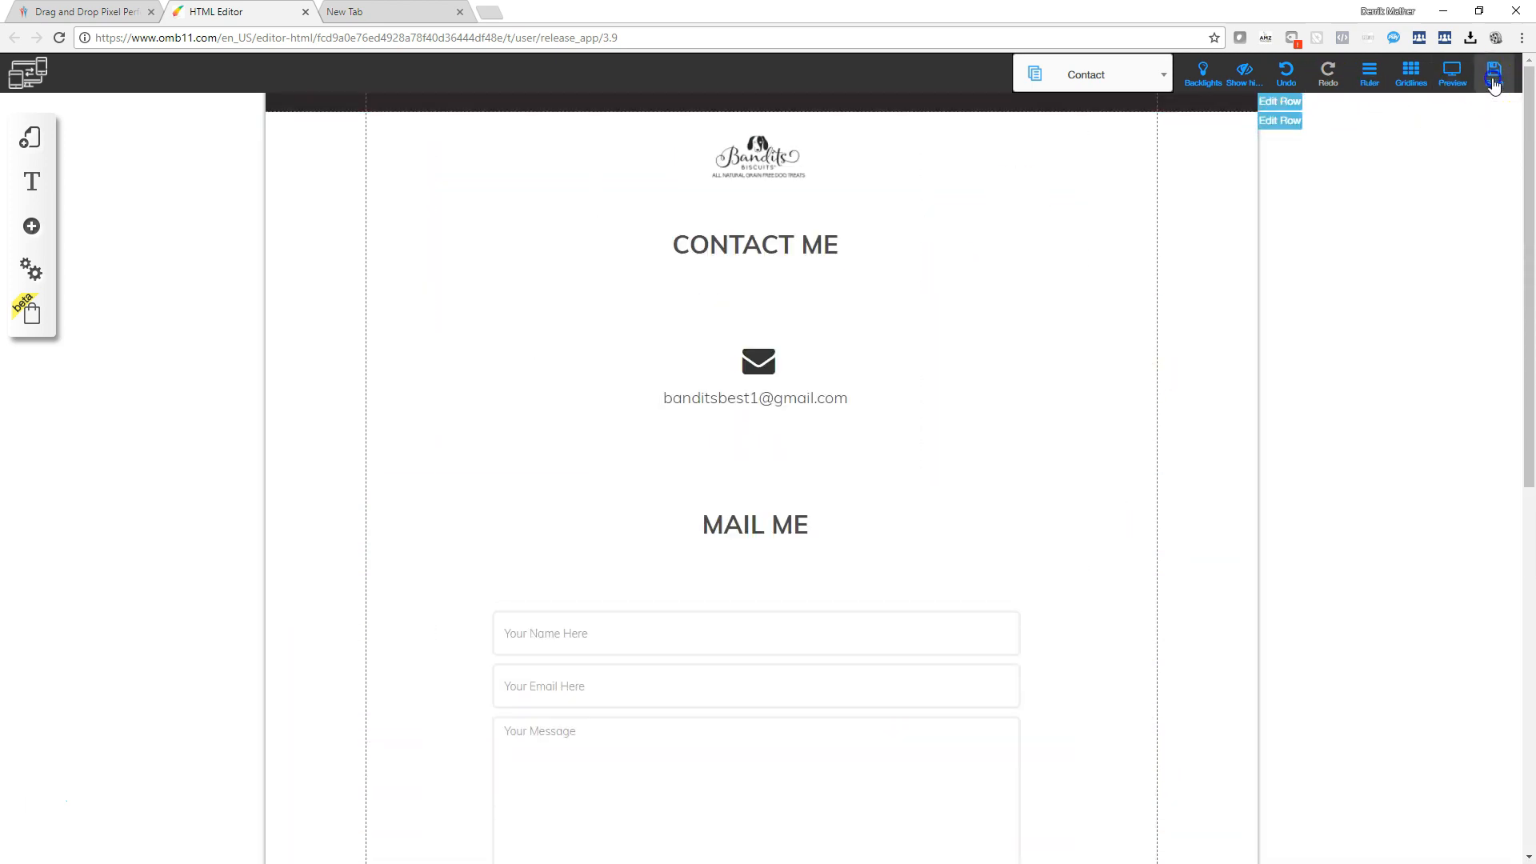